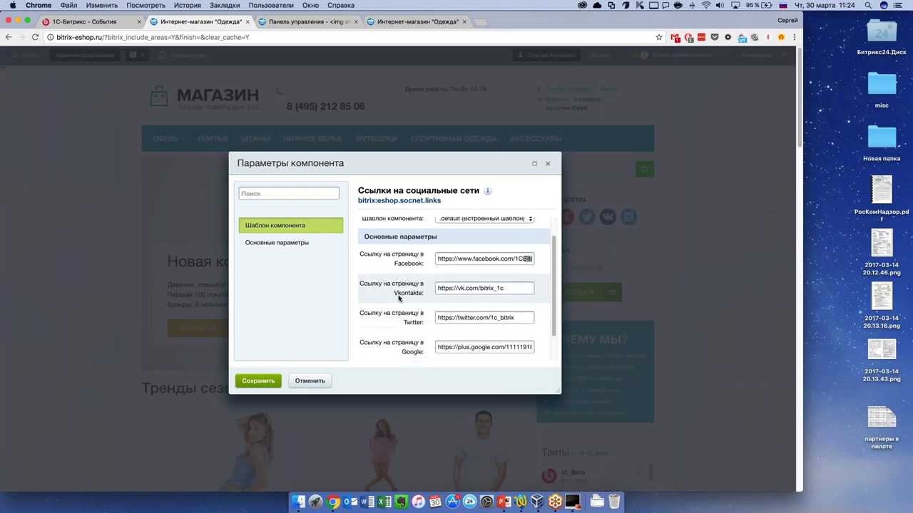
Review the remaining social network link parameters of the bitrix:eshop.socnet.links component and close its settings without saving.
scroll(498, 321, "down", 3)
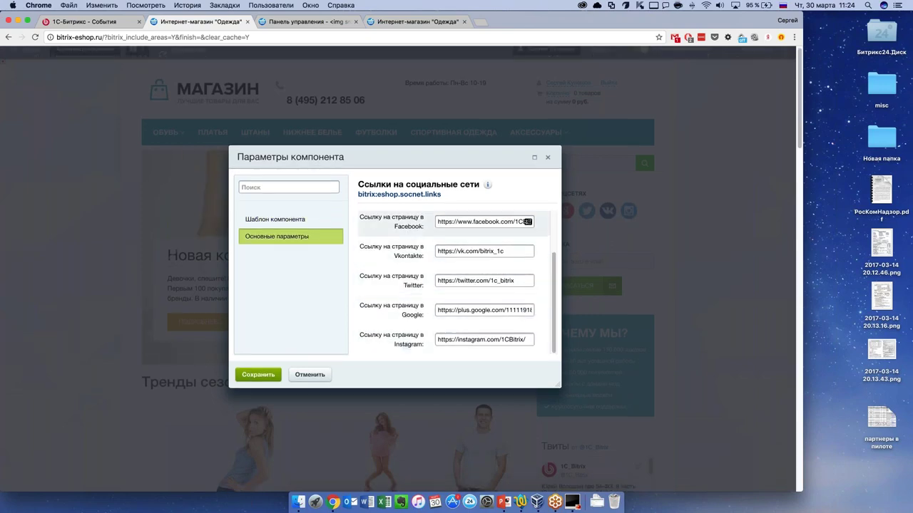
left_click(547, 157)
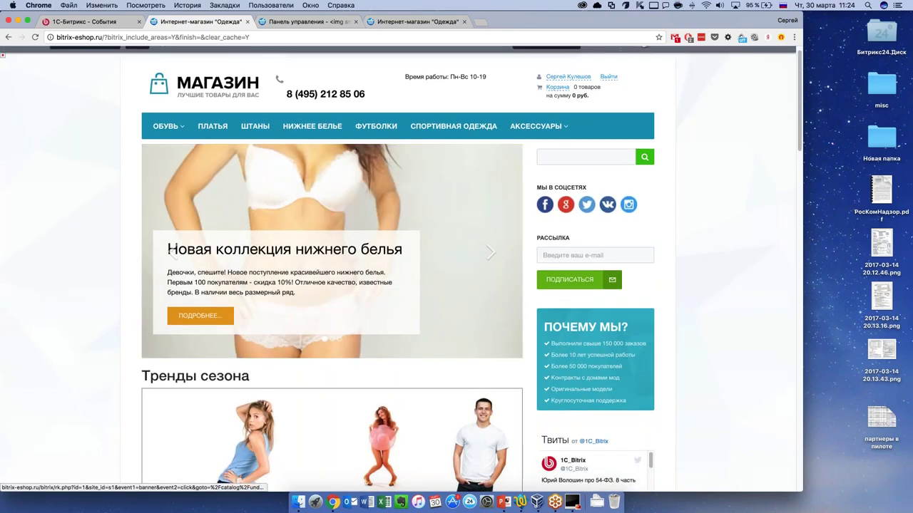
Disable the bitrix:advertising.banner component that shows the large carousel above the "Тренды сезона" section.
scroll(235, 314, "down", 4)
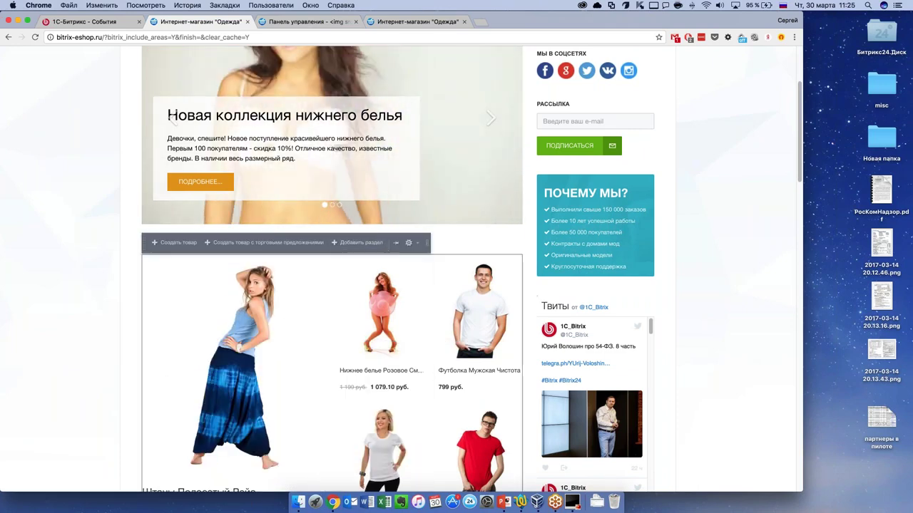
scroll(327, 270, "down", 2)
scroll(327, 269, "down", 2)
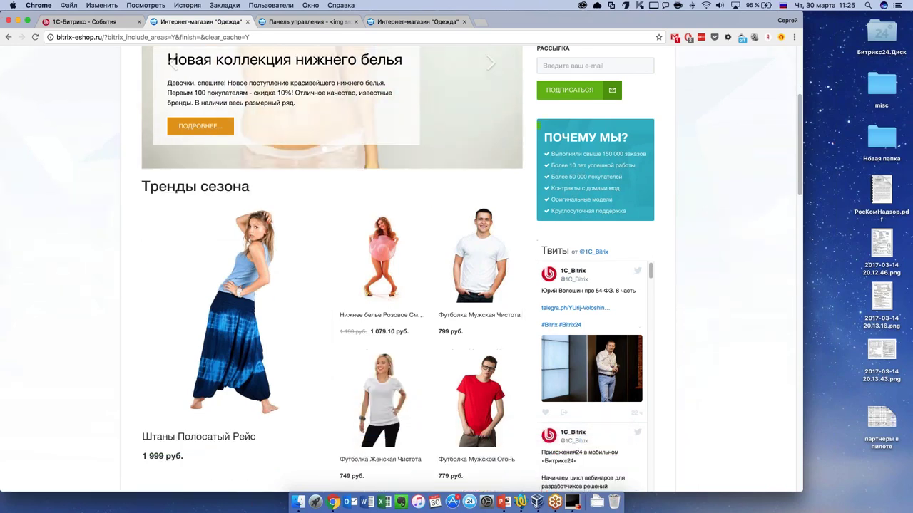
scroll(102, 306, "down", 2)
scroll(367, 292, "up", 7)
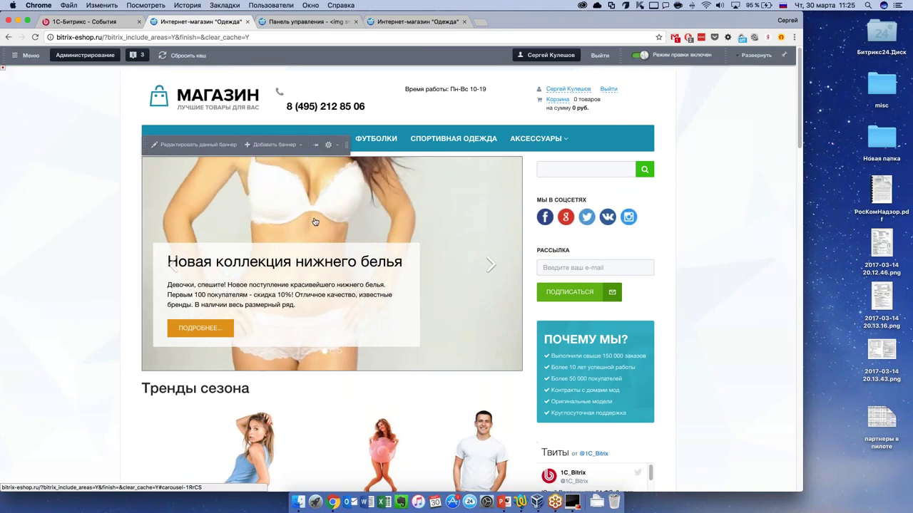
left_click(336, 145)
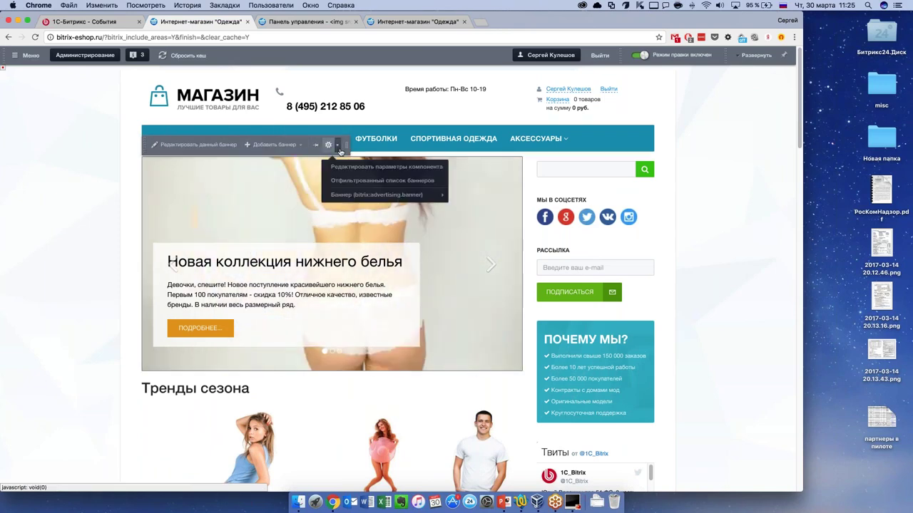
mouse_move(386, 200)
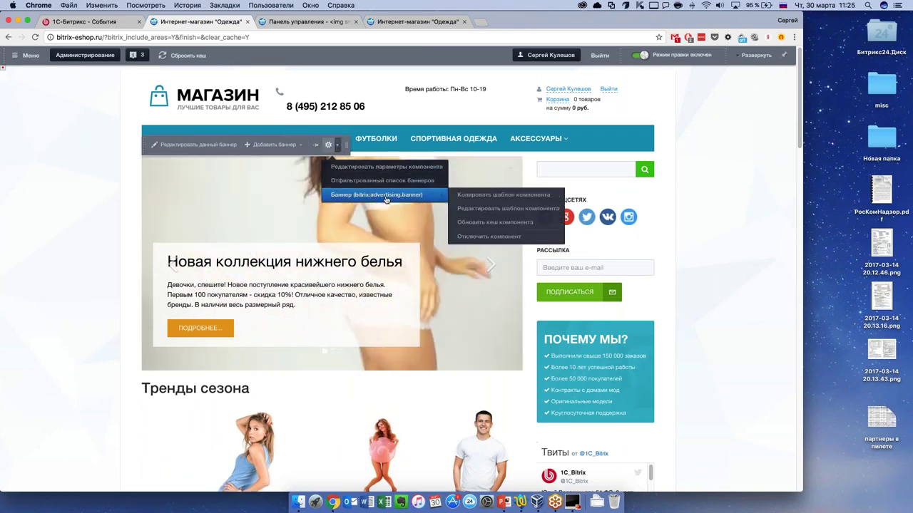
left_click(495, 236)
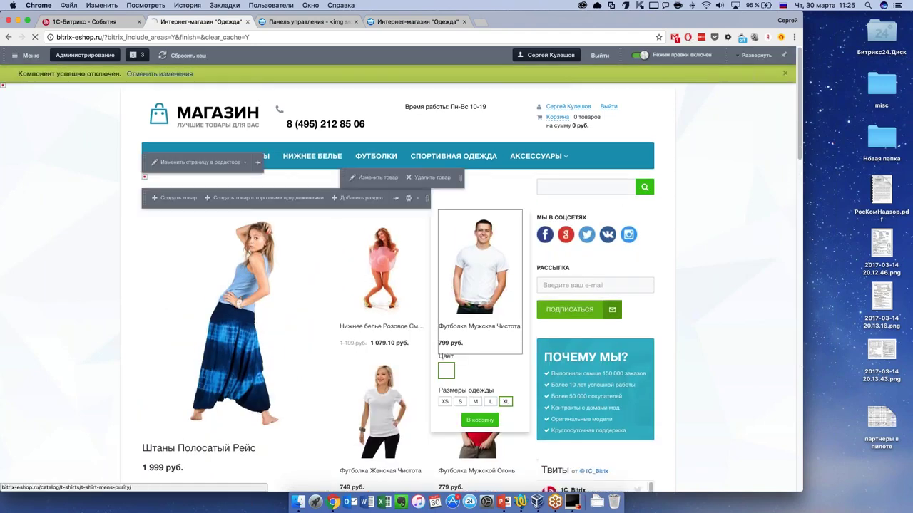
Open the product "Футболка Женская Чистота" for editing from the storefront and look through its general fields and property values.
scroll(352, 284, "down", 2)
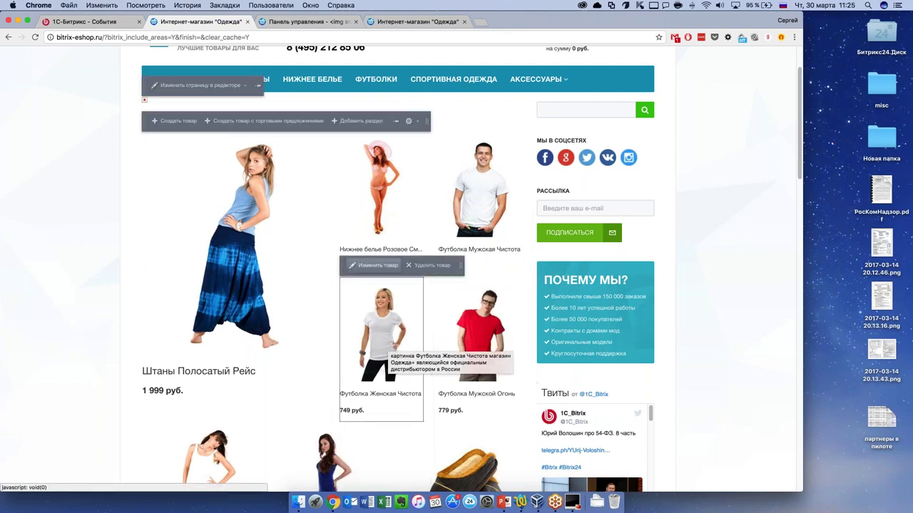
left_click(385, 264)
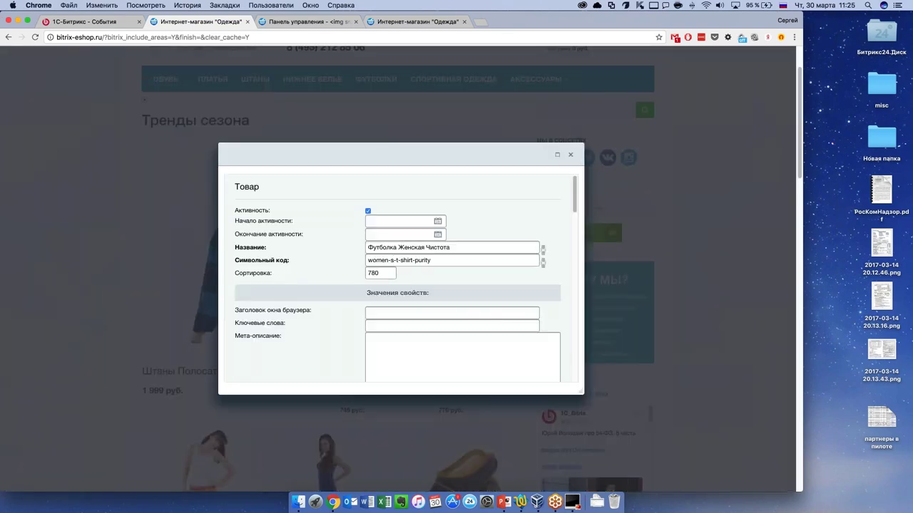
scroll(363, 342, "down", 3)
scroll(363, 341, "down", 3)
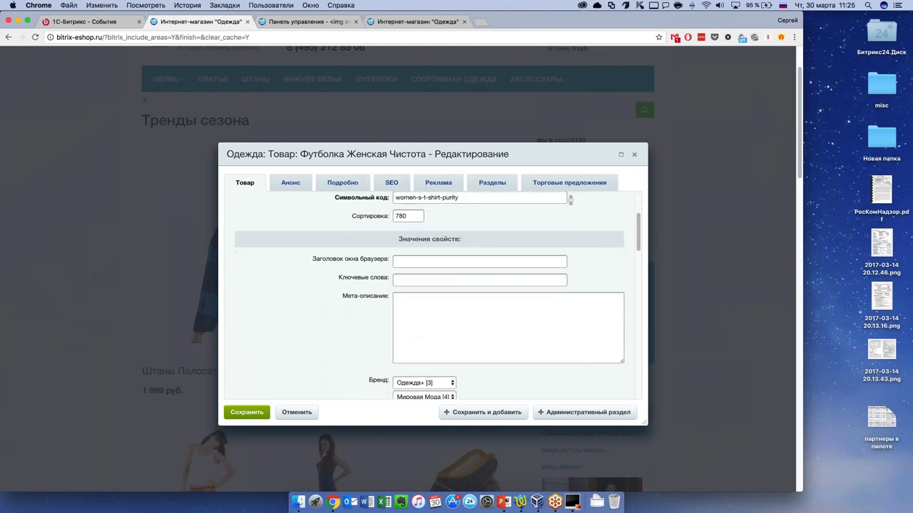
Look at the product's announcement and display its detailed description as formatted content in the visual editor.
left_click(291, 183)
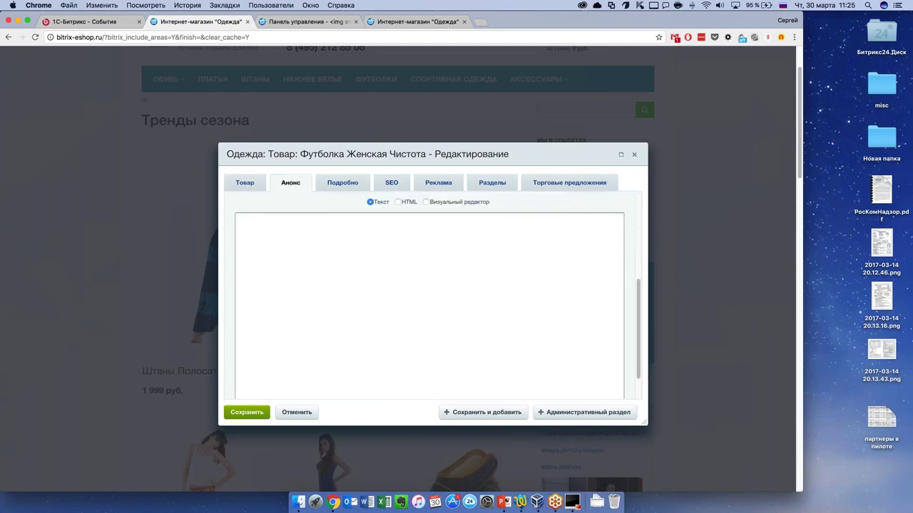
left_click(355, 184)
left_click(426, 203)
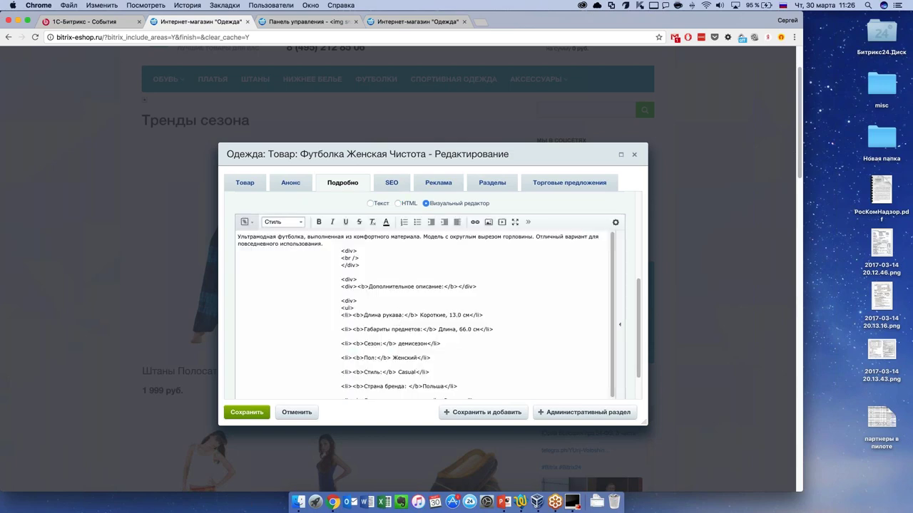
left_click(244, 222)
left_click(251, 241)
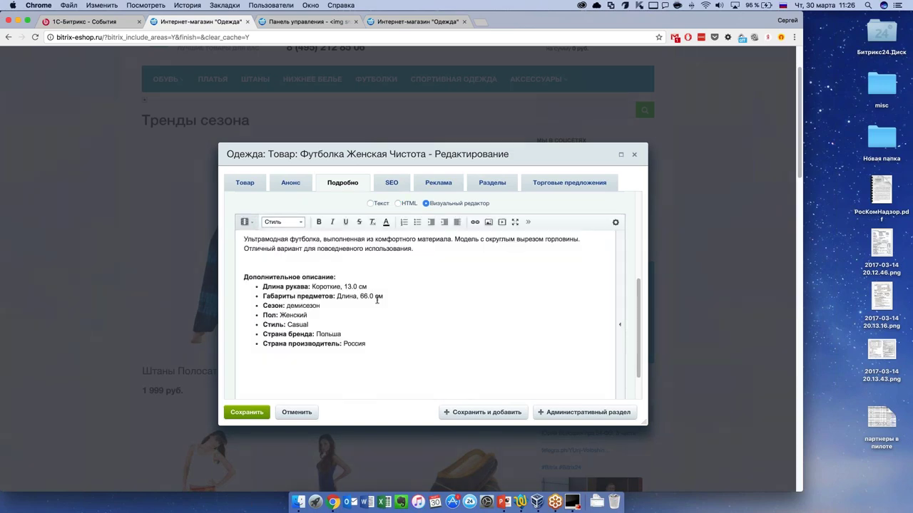
Review the product's SEO templates and its list of trade offers, and close the product editor without saving.
left_click(392, 183)
left_click(499, 183)
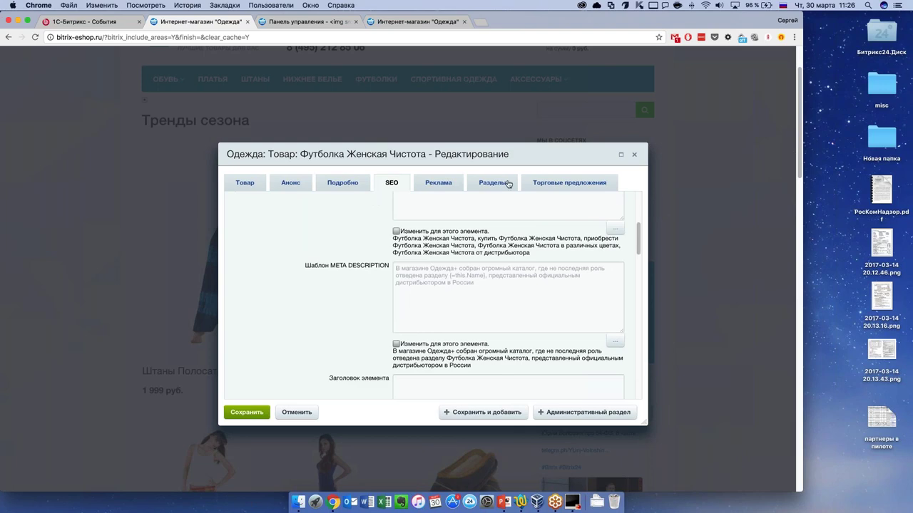
left_click(549, 185)
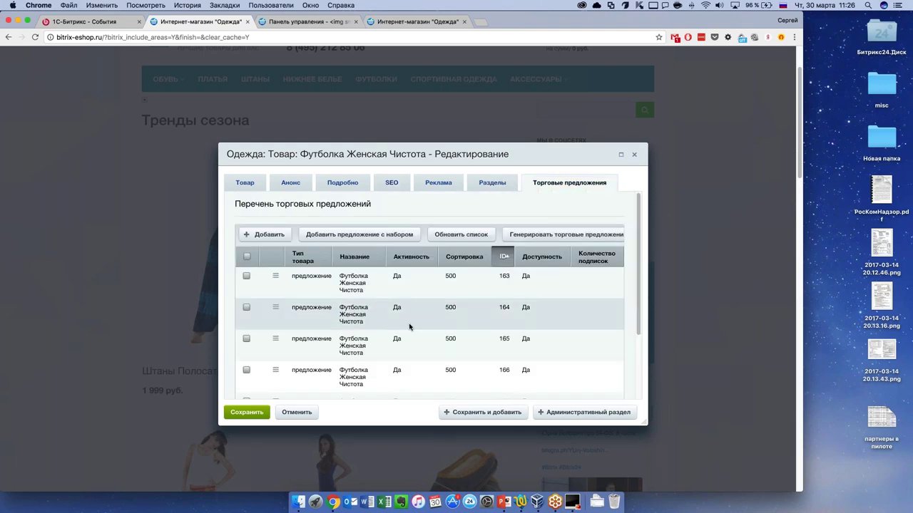
scroll(408, 321, "down", 5)
scroll(407, 311, "up", 5)
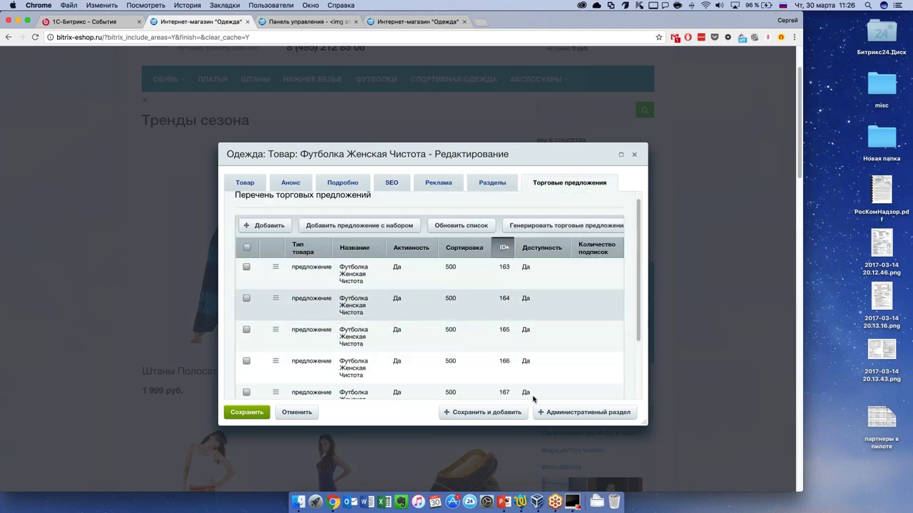
left_click(296, 412)
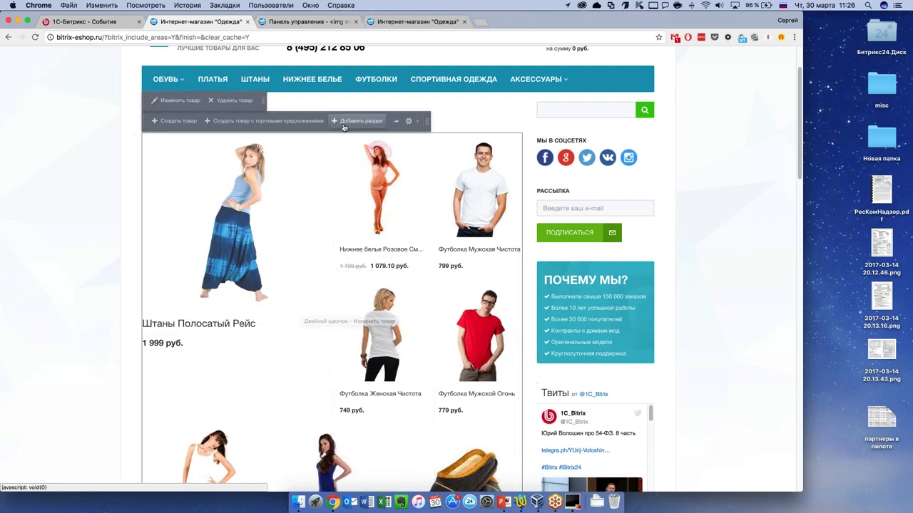
Open the parameters of the bitrix:catalog.section component, enlarge the dialog, and look through the list of parameter groups.
left_click(408, 120)
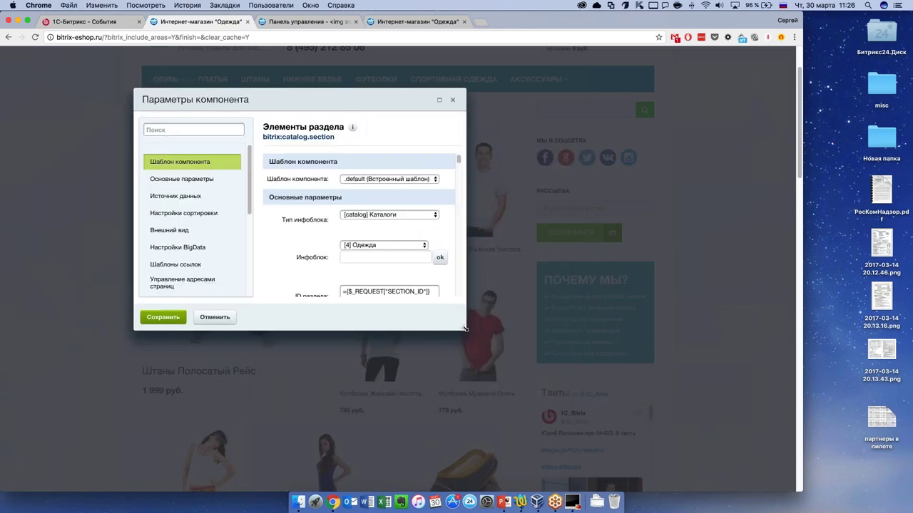
left_click_drag(465, 329, 636, 483)
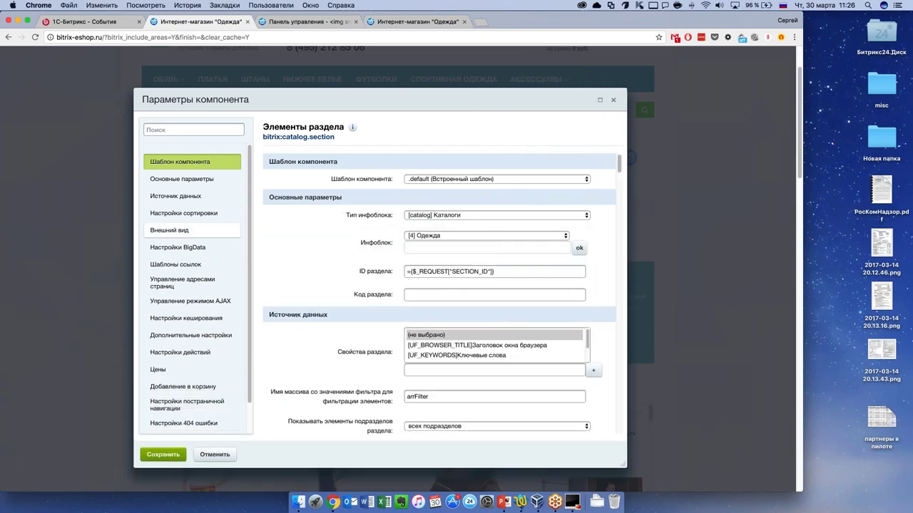
scroll(193, 249, "down", 1)
scroll(193, 249, "down", 3)
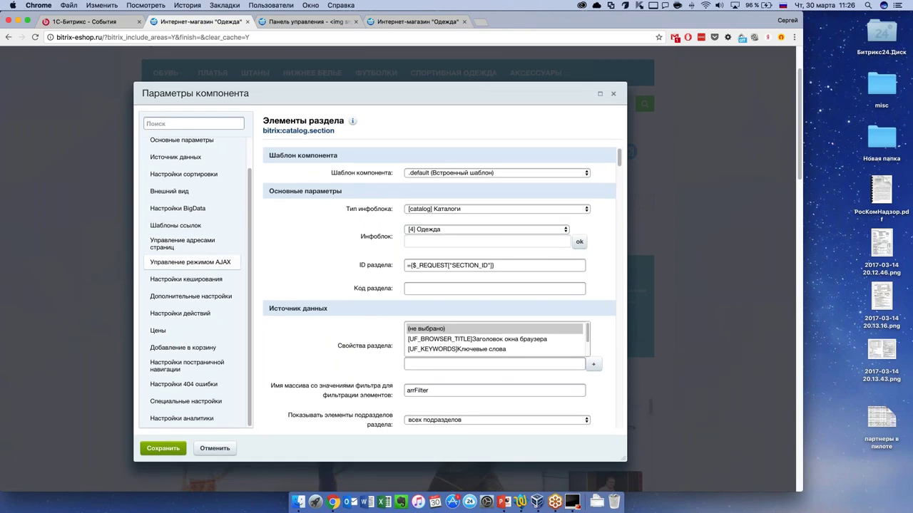
scroll(192, 268, "down", 1)
scroll(193, 273, "down", 1)
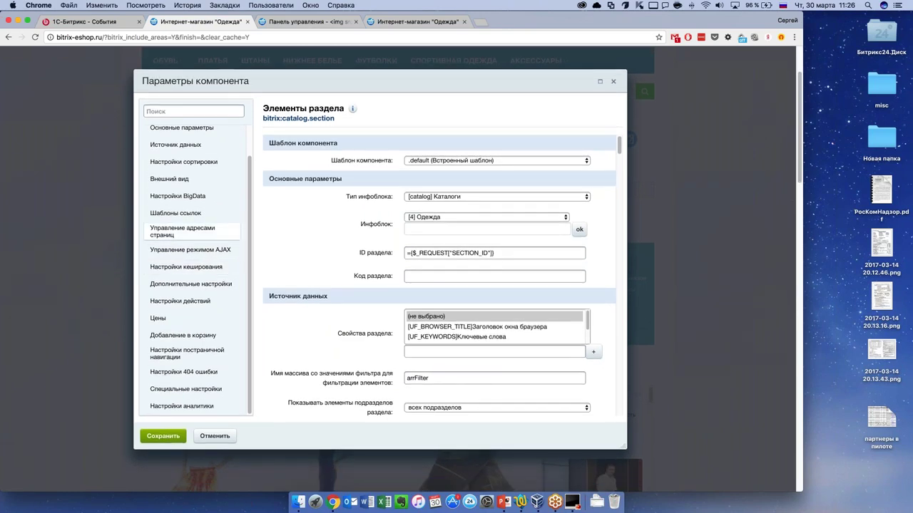
scroll(192, 231, "up", 2)
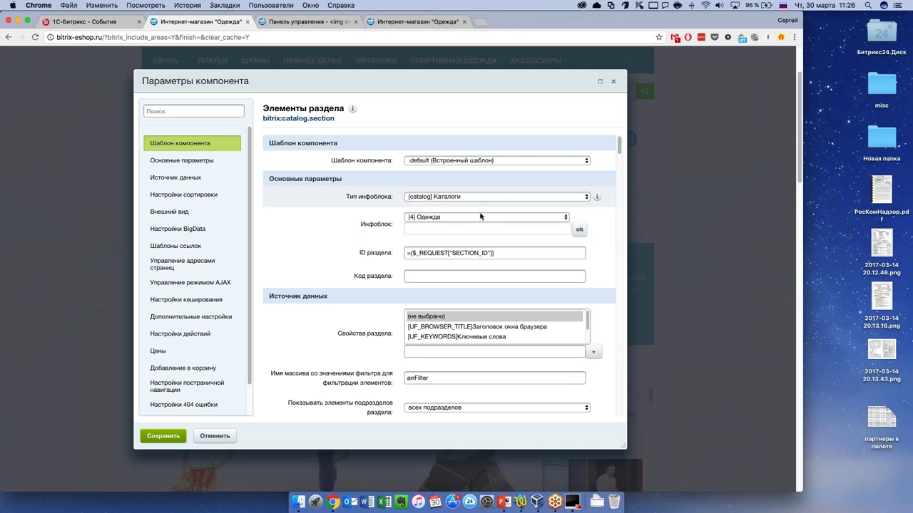
Examine the available infoblock choices, the section ID setting and the data source parameters of the catalog section component.
left_click(454, 220)
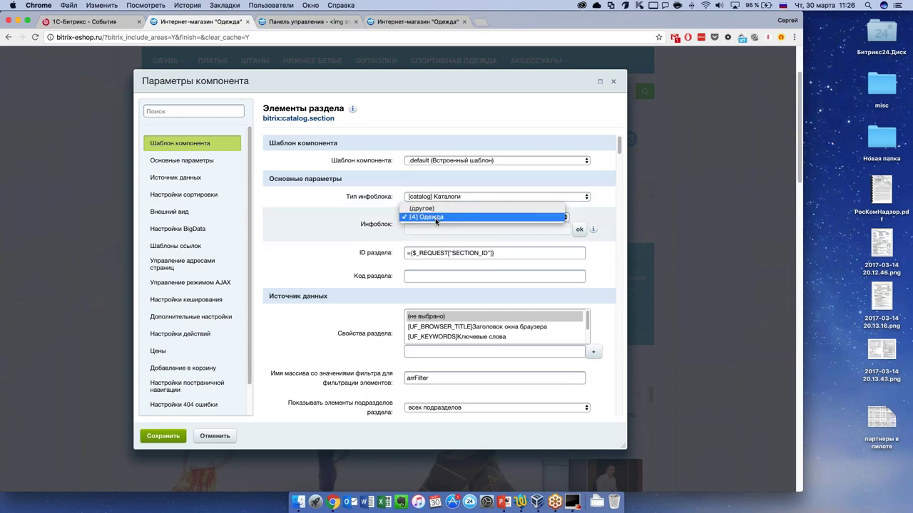
left_click(340, 254)
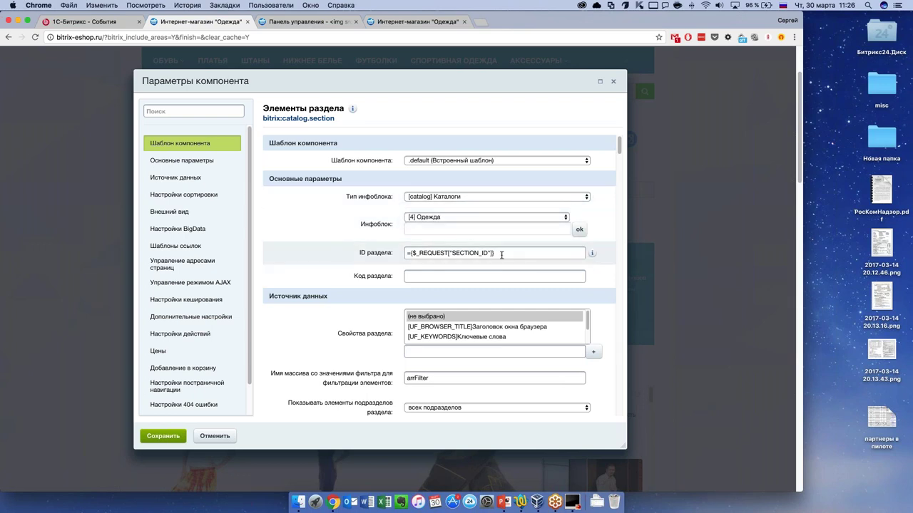
scroll(438, 335, "down", 2)
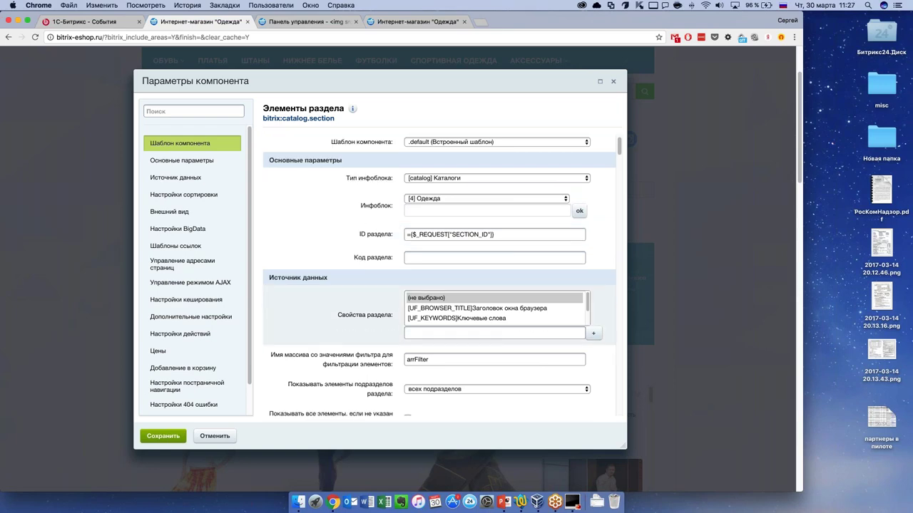
scroll(369, 279, "down", 5)
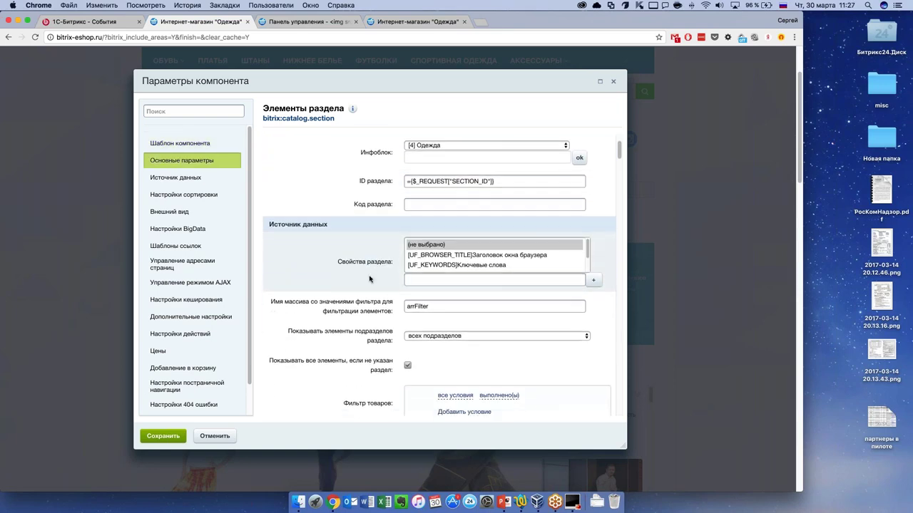
scroll(370, 279, "down", 7)
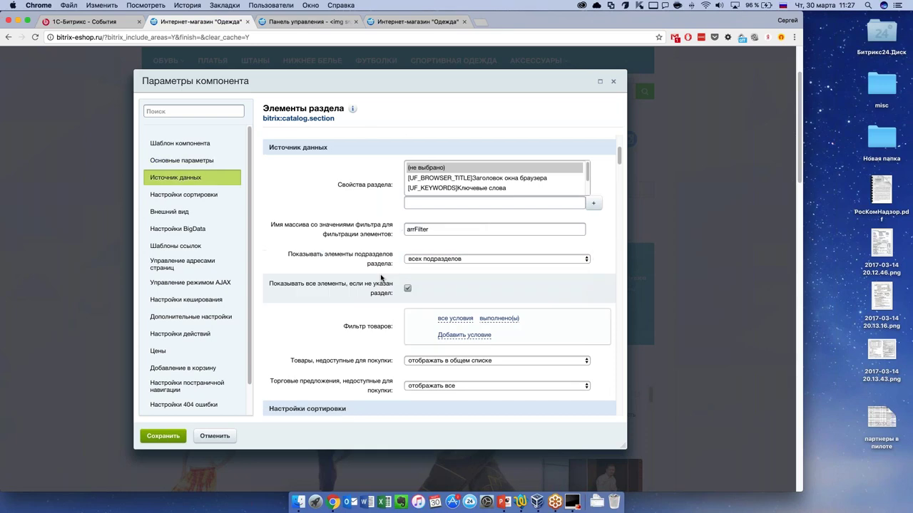
scroll(381, 278, "down", 2)
scroll(365, 290, "up", 3)
scroll(363, 290, "down", 1)
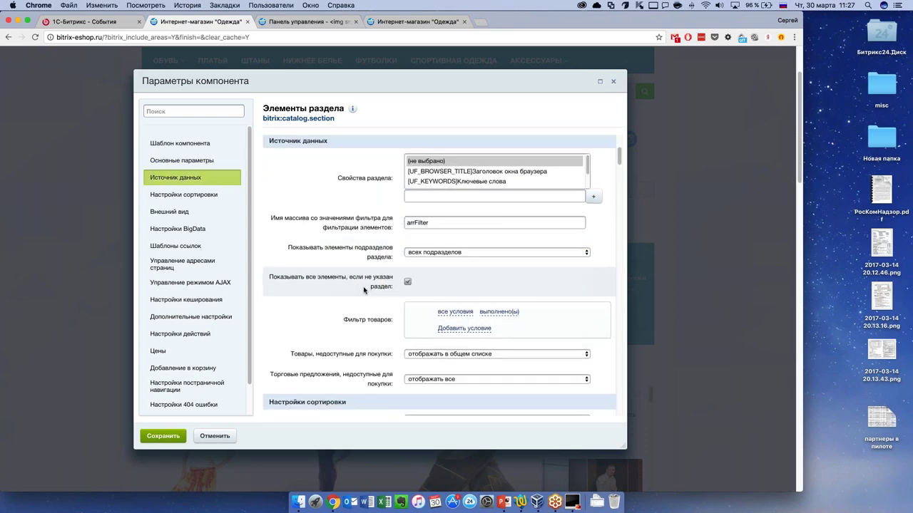
scroll(359, 292, "down", 1)
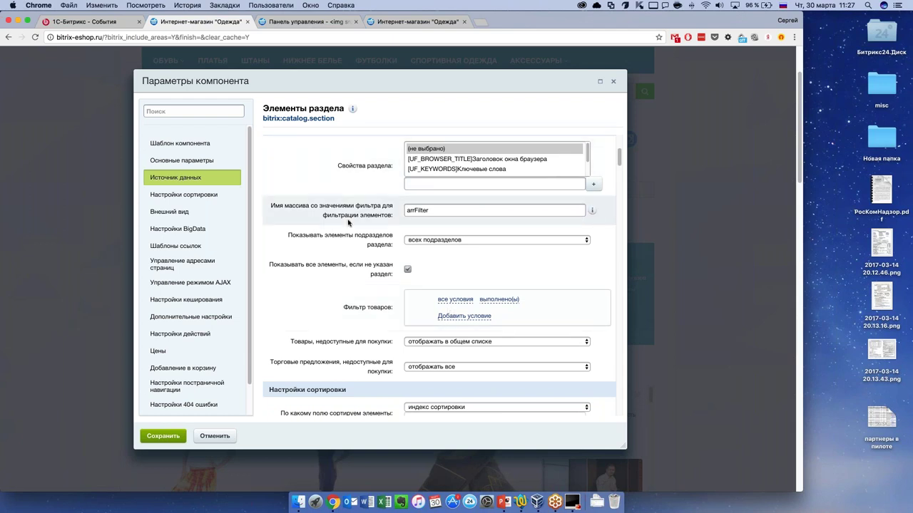
Add a condition to the product filter requiring the "Цвет" property of the Одежда catalog to equal "красный".
left_click(471, 316)
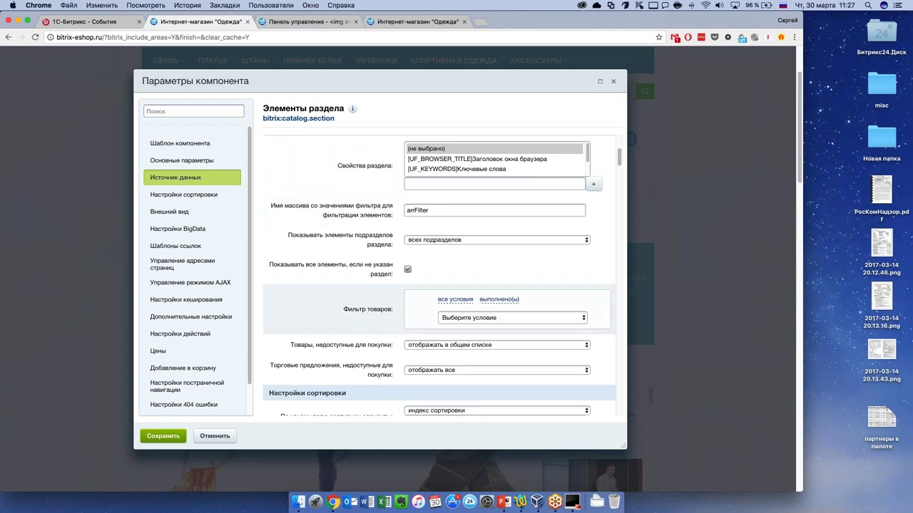
left_click(475, 319)
scroll(553, 429, "down", 2)
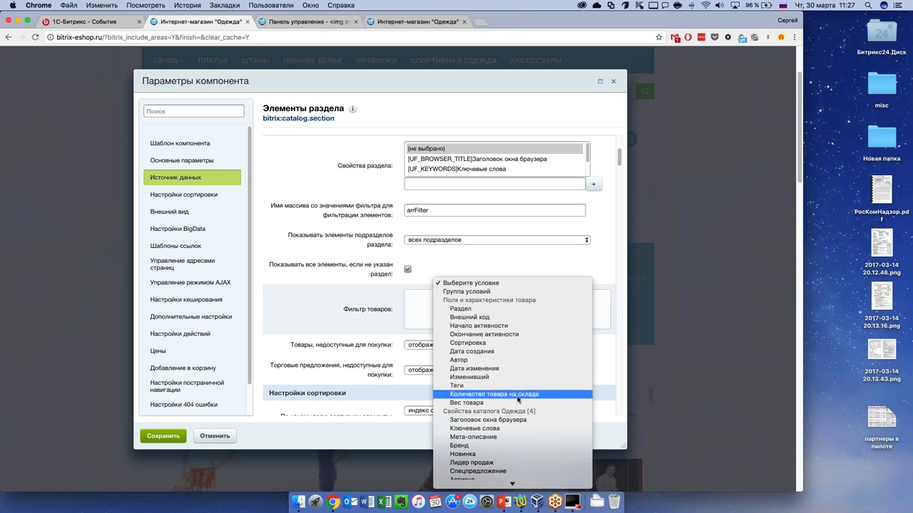
scroll(518, 399, "down", 1)
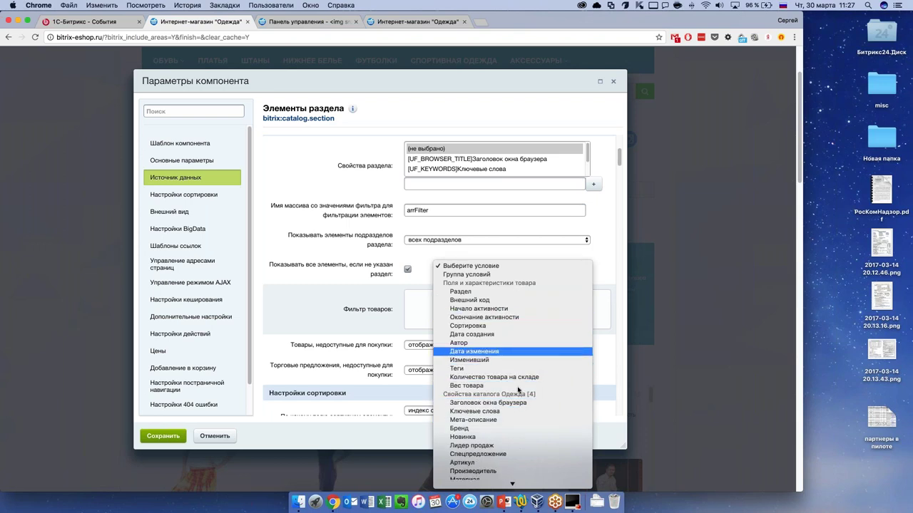
scroll(518, 390, "down", 4)
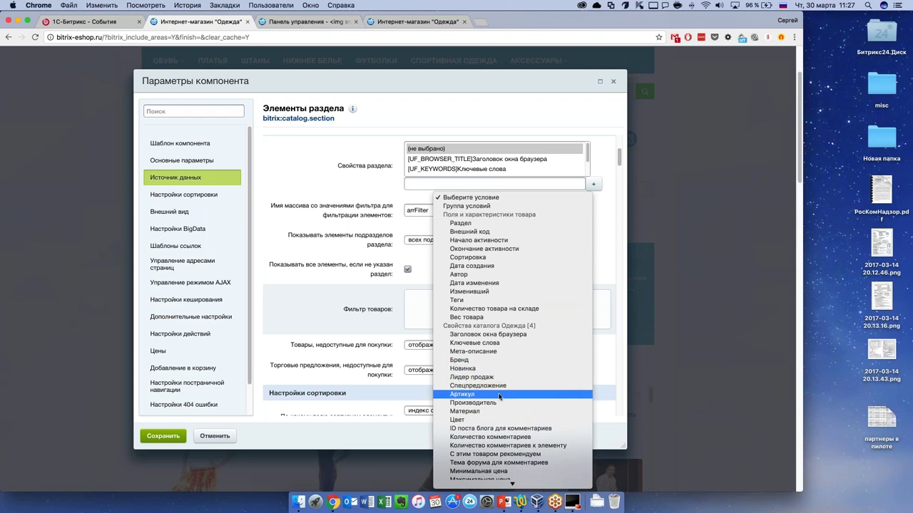
scroll(498, 396, "down", 1)
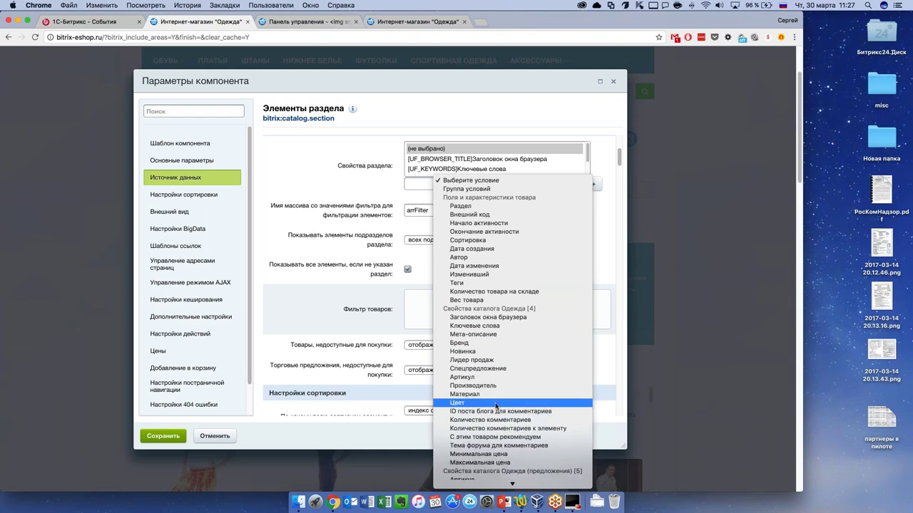
left_click(495, 407)
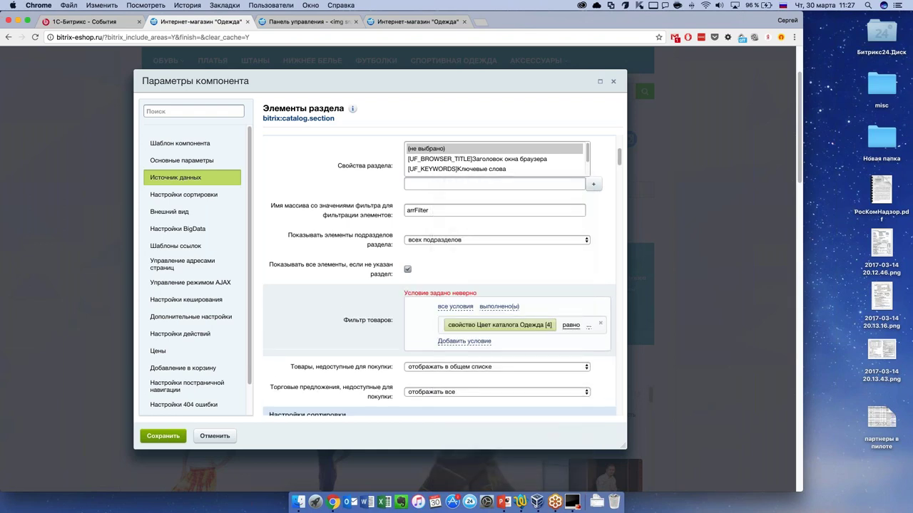
left_click(589, 326)
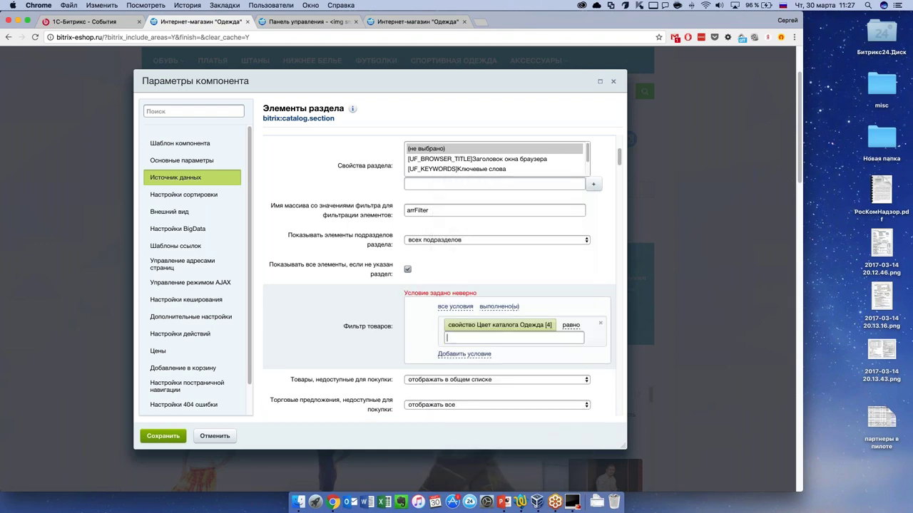
type("красный")
left_click(425, 351)
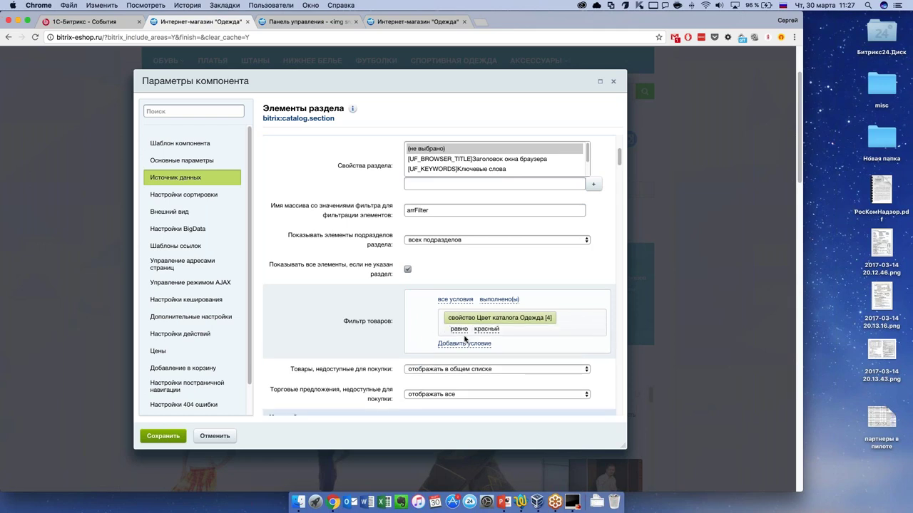
Review the display options for products unavailable for purchase and leave the list without choosing another one.
scroll(440, 275, "down", 1)
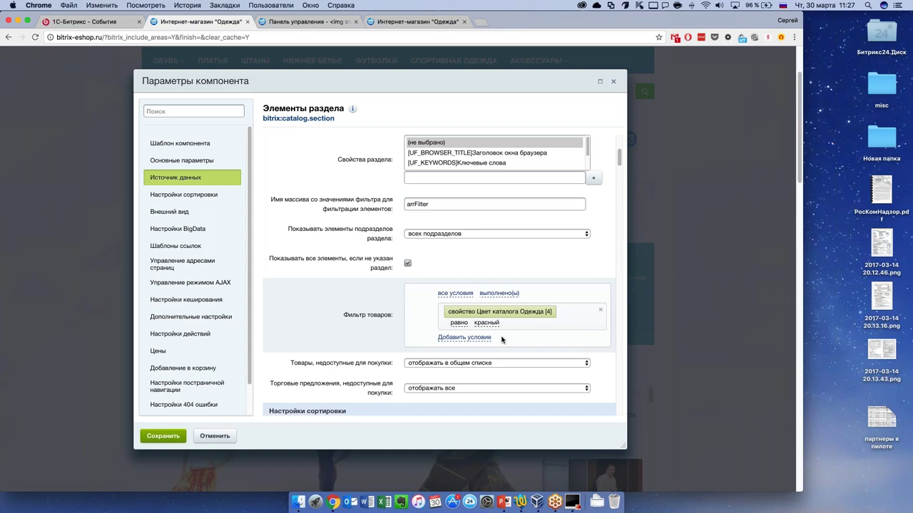
scroll(383, 339, "down", 3)
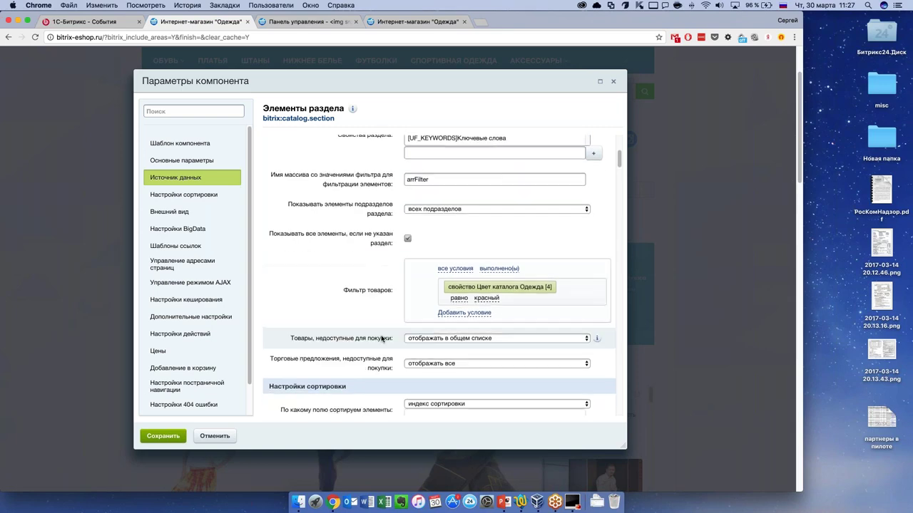
scroll(382, 338, "down", 5)
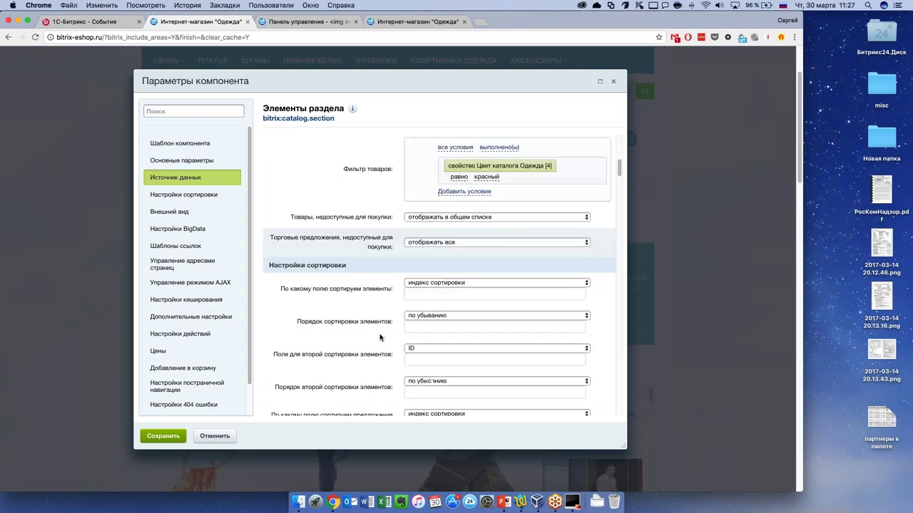
left_click(457, 217)
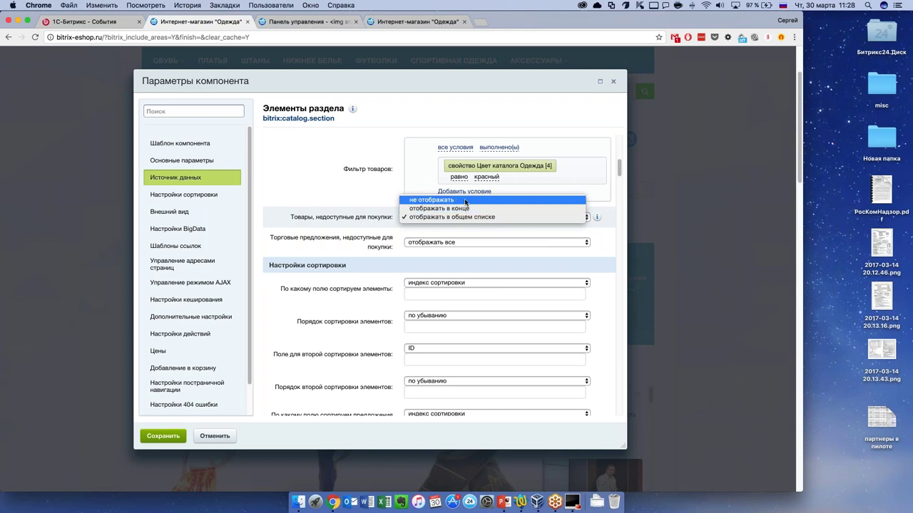
left_click(372, 206)
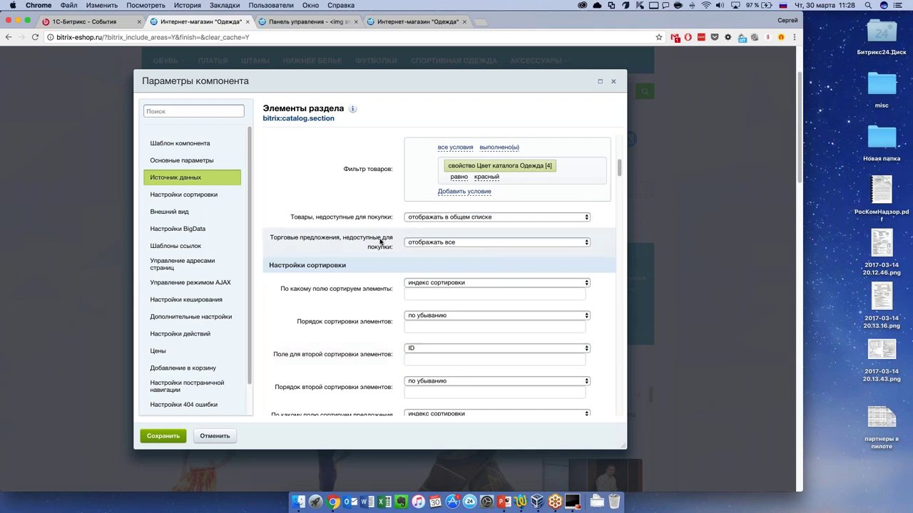
Look through the sorting settings for elements and trade offers, and the first appearance settings of the component.
scroll(361, 302, "down", 1)
scroll(360, 302, "down", 4)
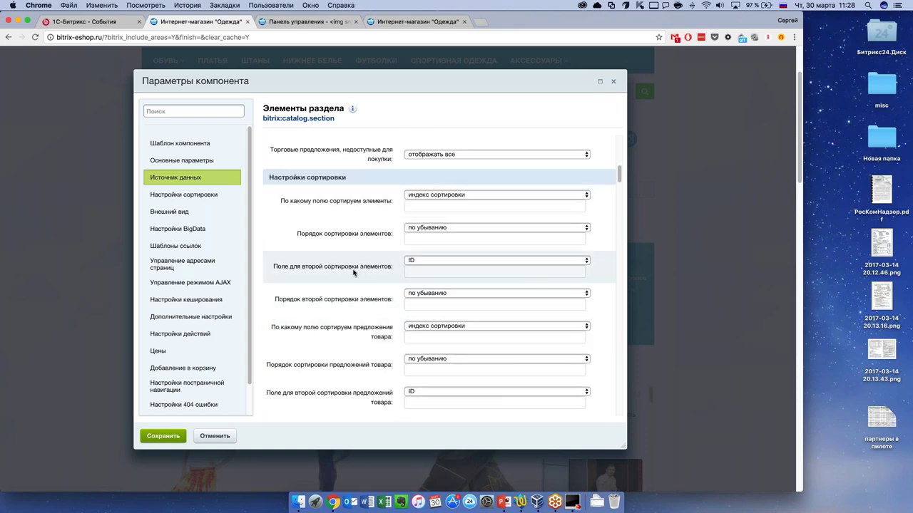
scroll(353, 272, "down", 1)
scroll(353, 273, "down", 12)
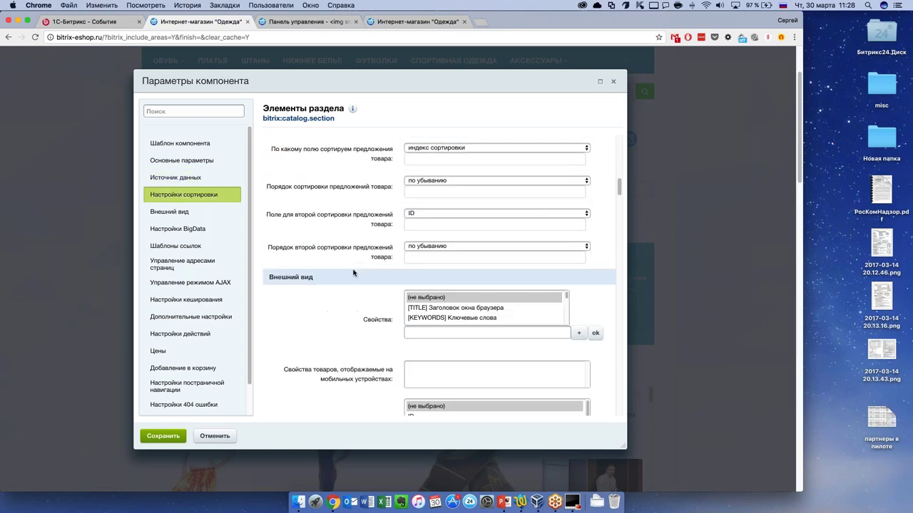
scroll(354, 284, "down", 1)
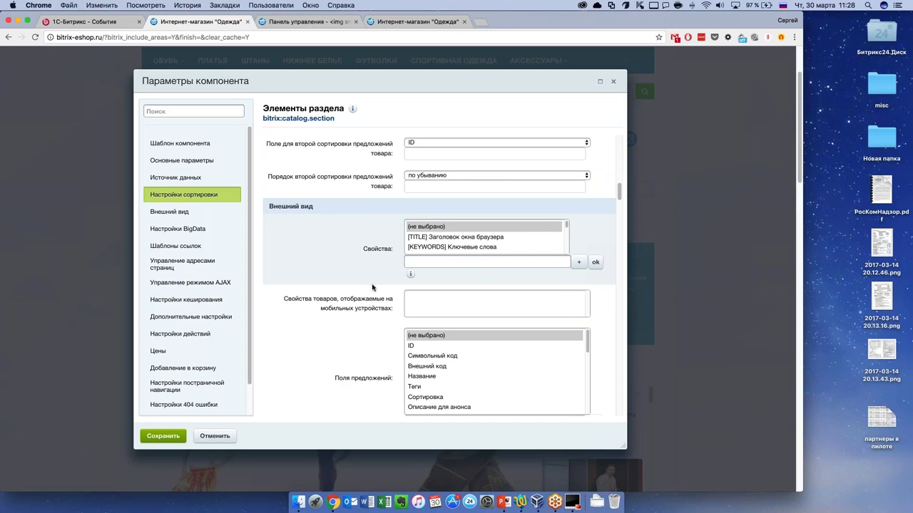
scroll(374, 288, "down", 5)
scroll(373, 287, "down", 2)
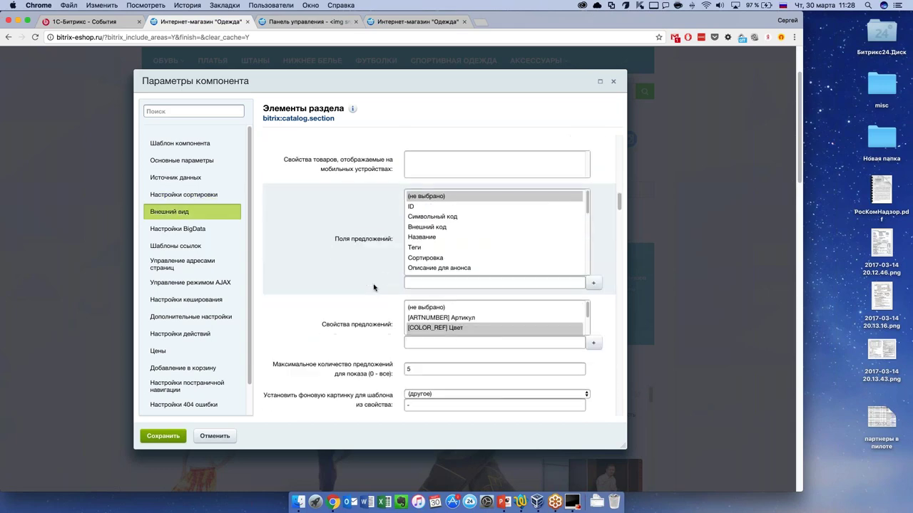
Examine which trade offer properties are selected for display in the appearance settings.
left_click(464, 311, "super")
left_click(464, 311, "super")
scroll(463, 311, "down", 1)
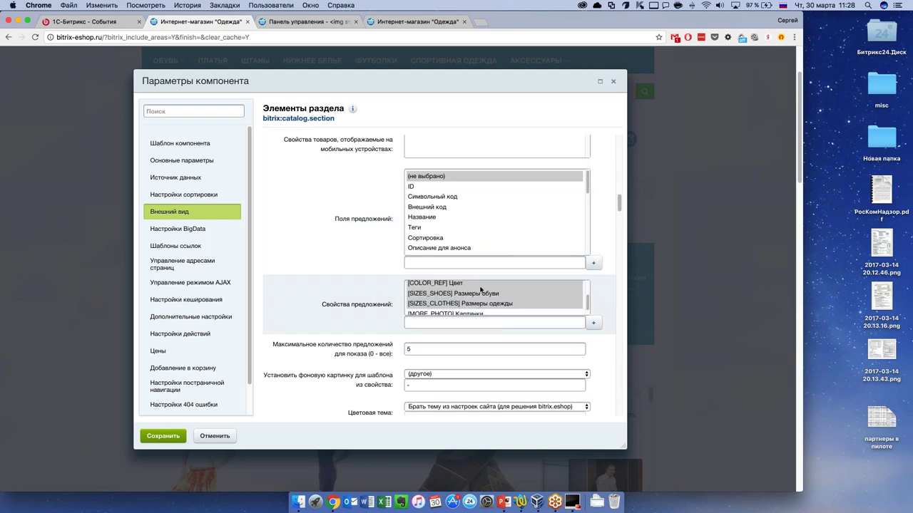
scroll(515, 306, "down", 2)
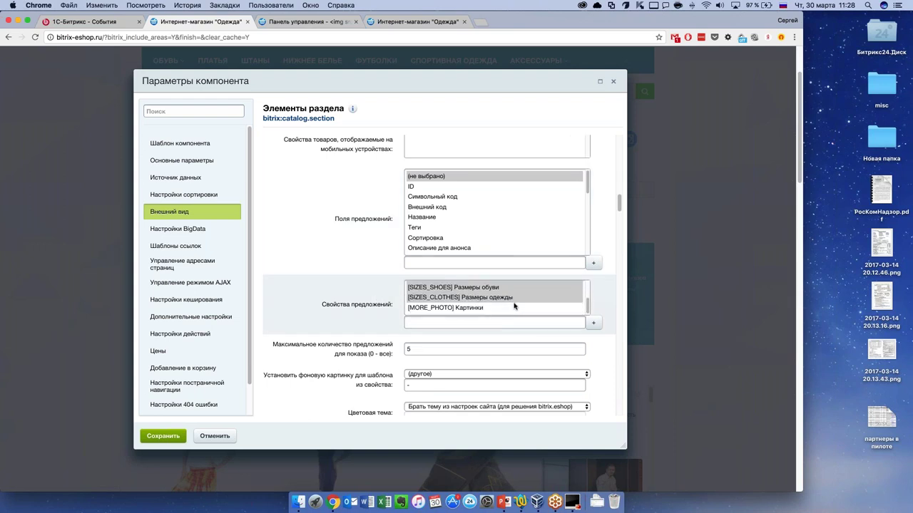
scroll(471, 308, "up", 1)
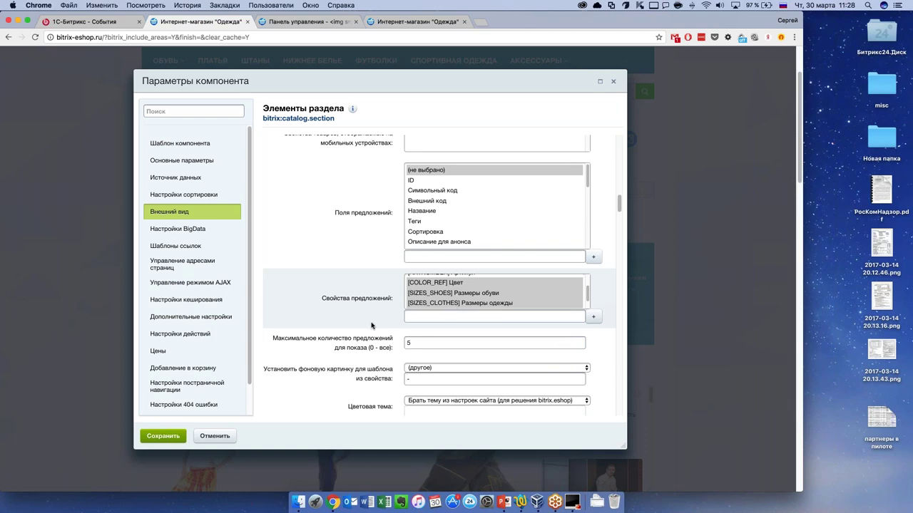
scroll(371, 326, "down", 3)
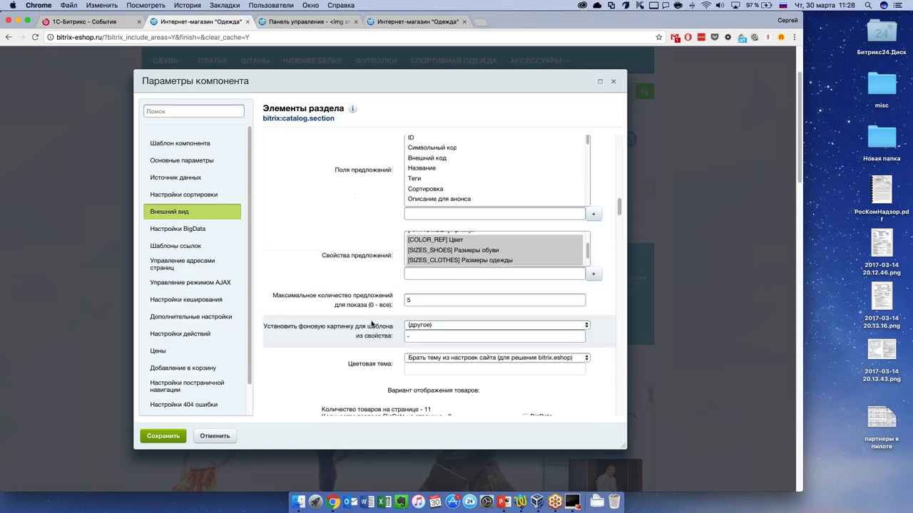
Replace the two regular three-product rows in the product display layout with four-product rows.
scroll(371, 323, "down", 5)
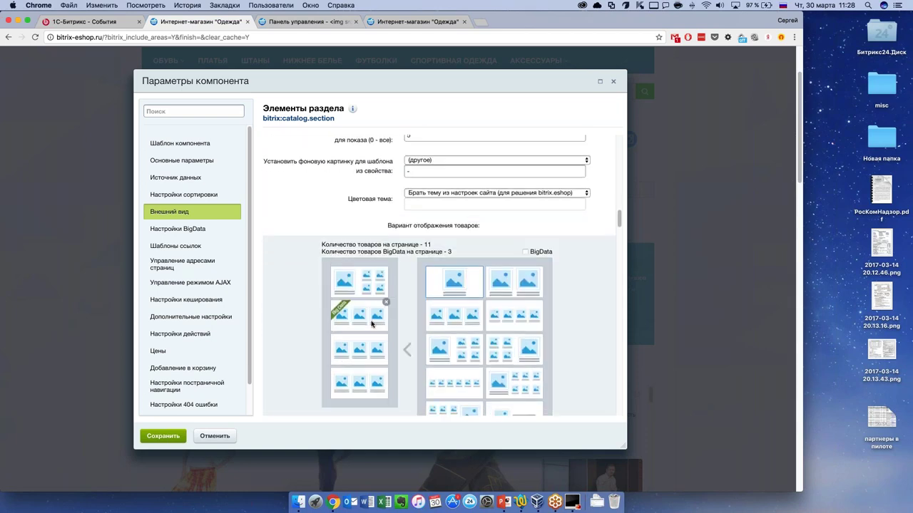
scroll(370, 323, "down", 3)
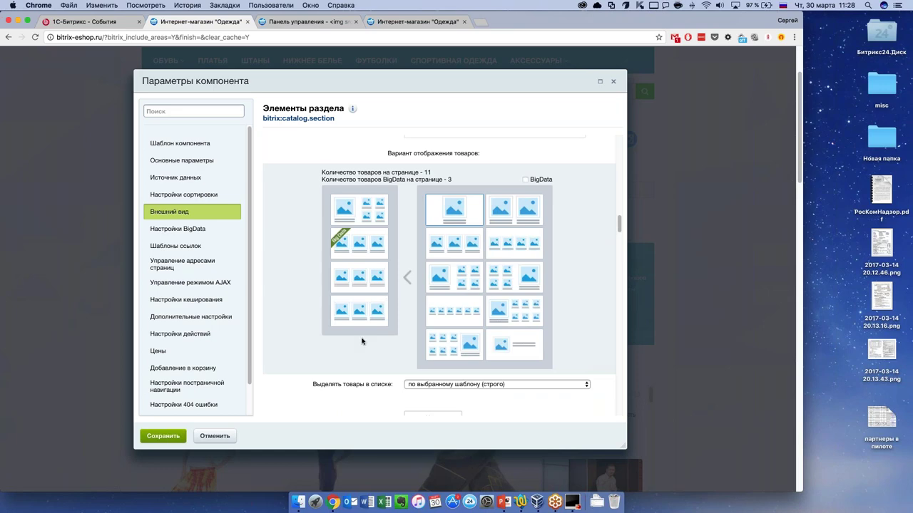
mouse_move(371, 307)
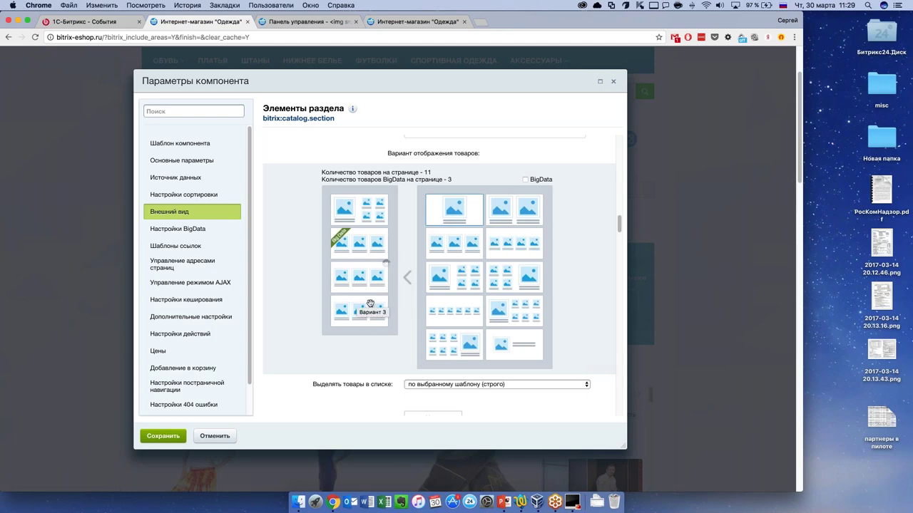
left_click(386, 263)
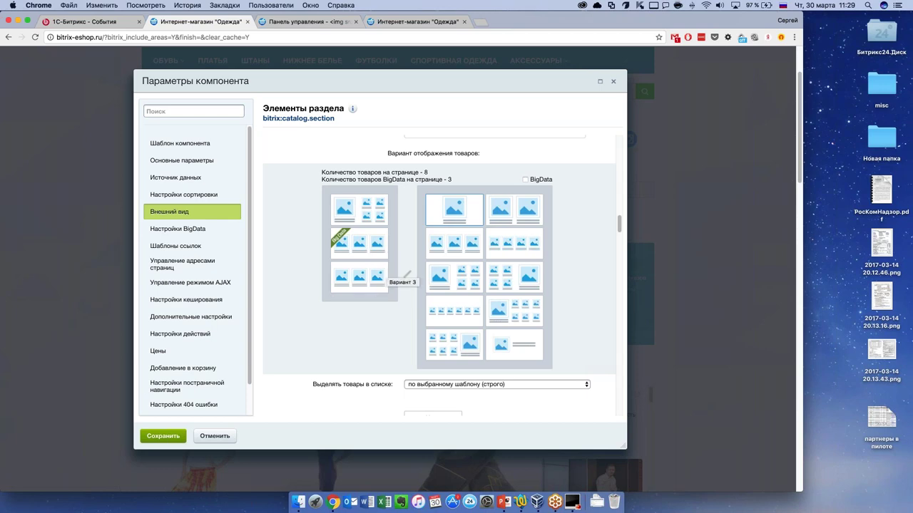
left_click(513, 242)
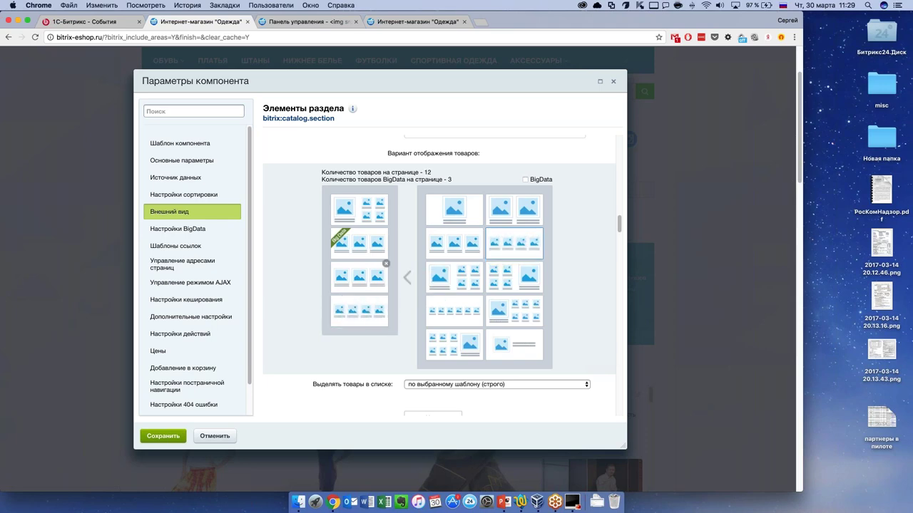
left_click(386, 264)
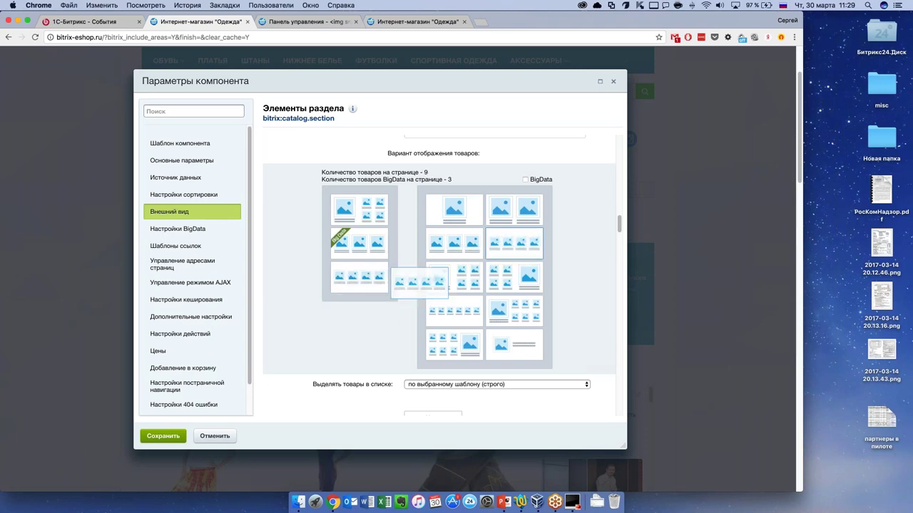
Replace the three-product BigData row with a four-product BigData row in second place, and switch the row templates back to regular ones.
left_click(386, 229)
left_click(526, 173)
left_click_drag(514, 238, 372, 236)
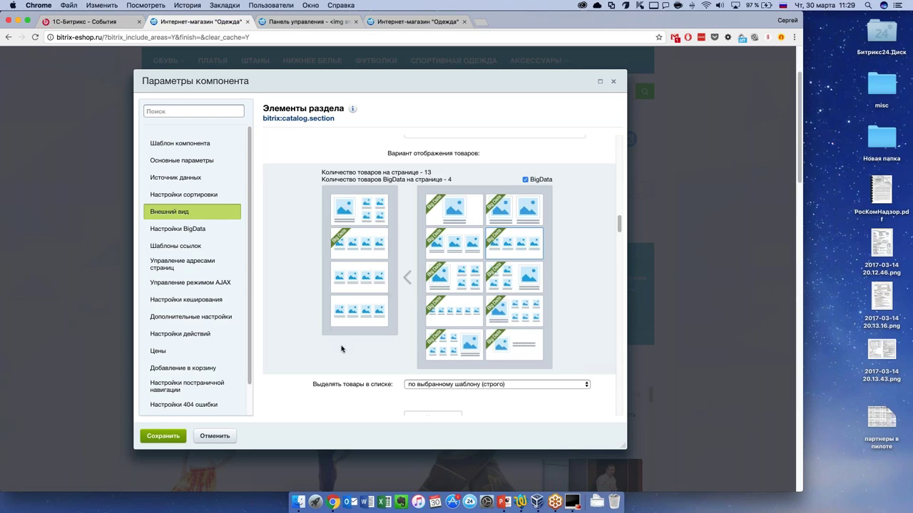
scroll(332, 345, "down", 1)
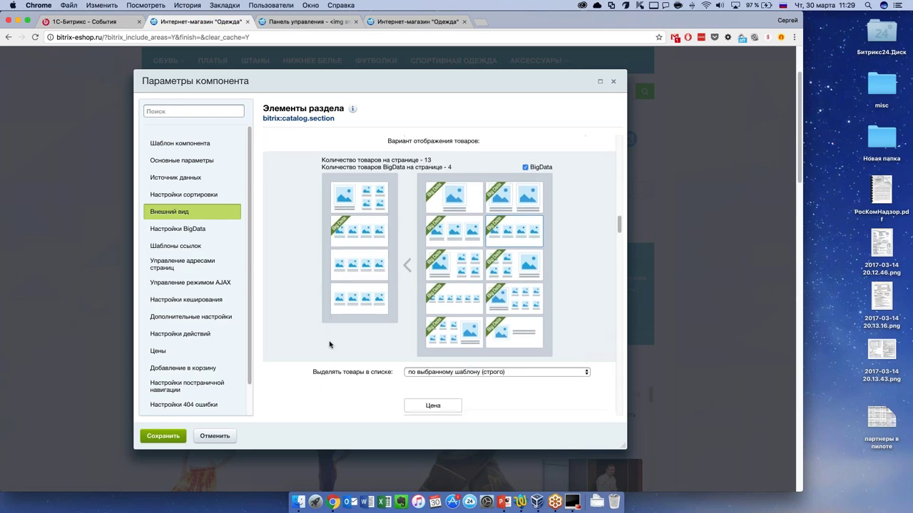
left_click(525, 168)
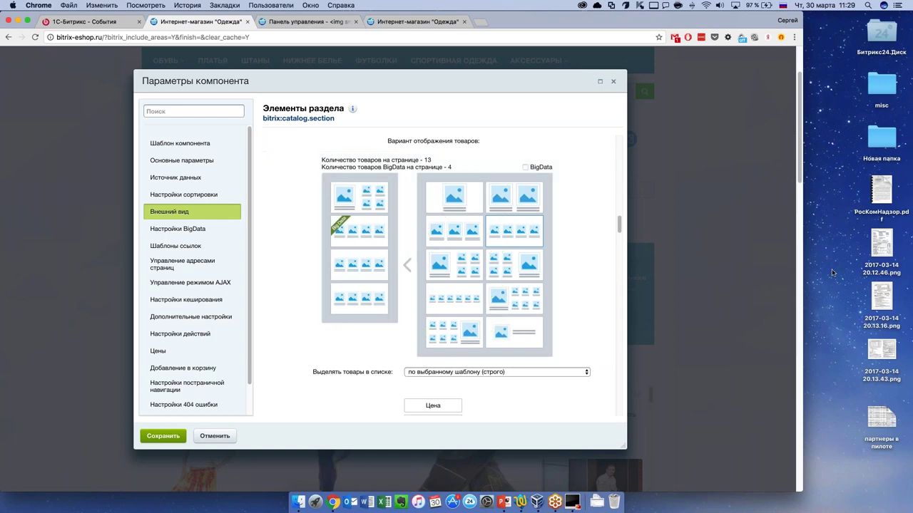
Examine the product highlighting, product block order and display scheme options in the appearance settings.
scroll(360, 296, "down", 1)
scroll(428, 335, "down", 5)
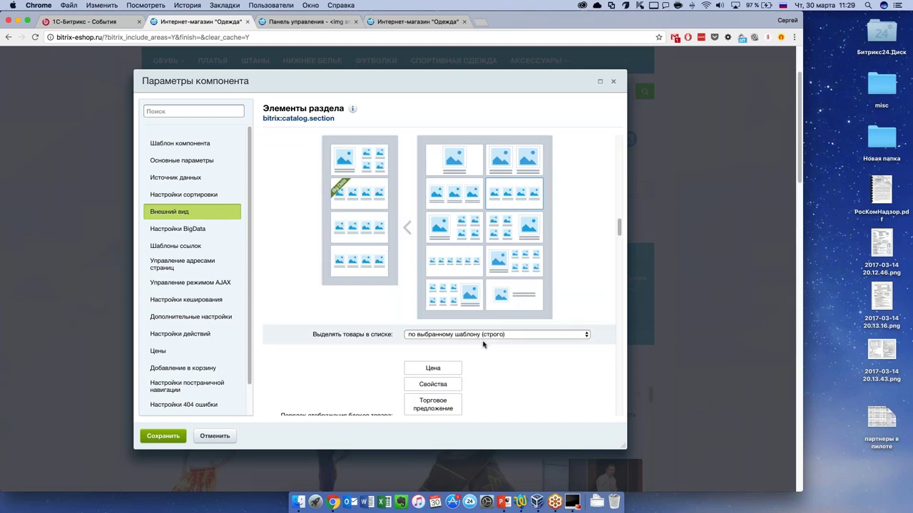
scroll(492, 353, "down", 4)
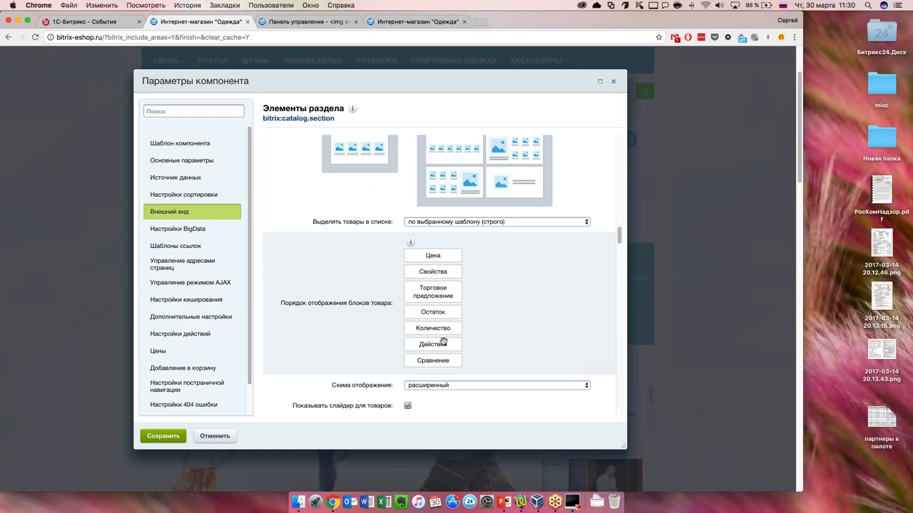
mouse_move(433, 255)
left_mouse_down()
mouse_move(435, 268)
mouse_move(433, 255)
left_mouse_up()
scroll(439, 275, "down", 1)
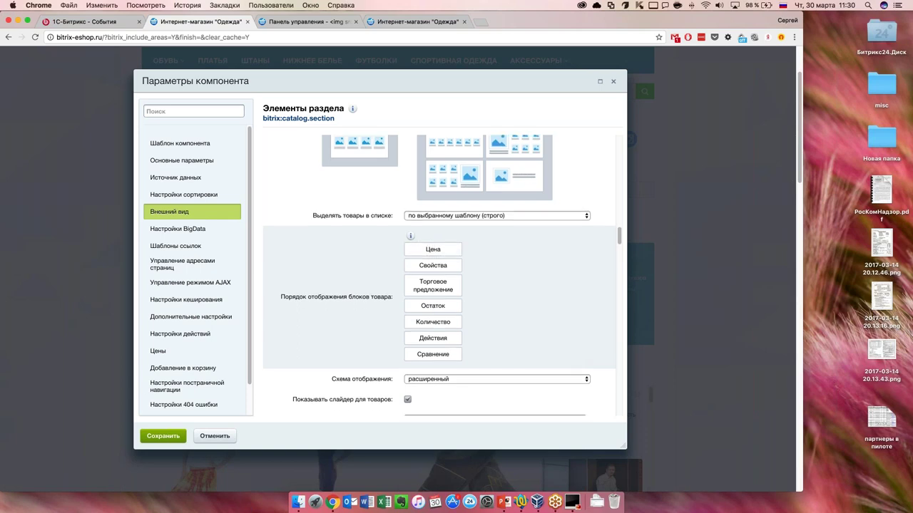
scroll(461, 283, "down", 5)
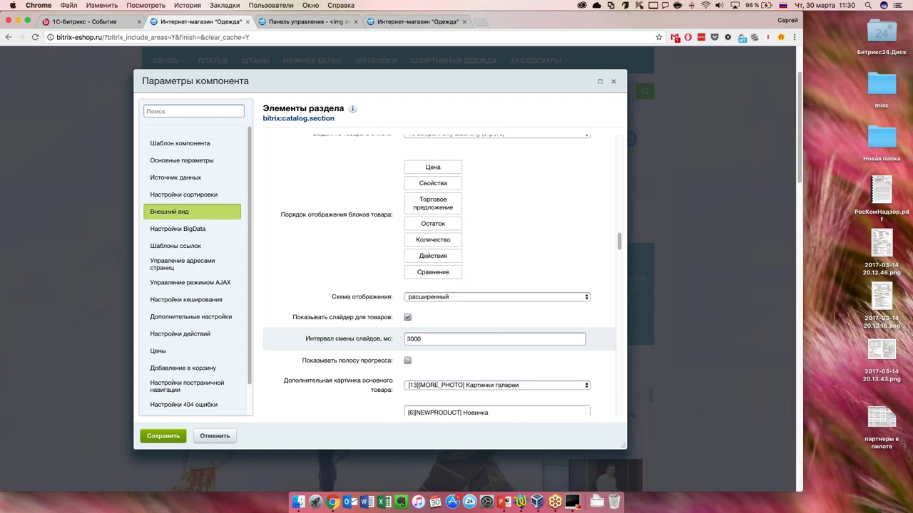
left_click(462, 281)
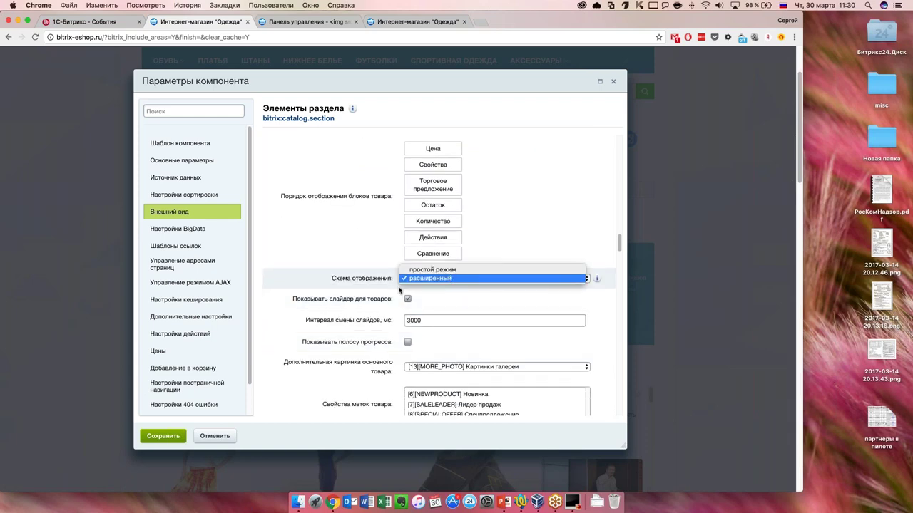
left_click(355, 302)
Look through the slider, product label, trade offer selection, discount, old price, stock and button text settings.
scroll(358, 313, "down", 1)
scroll(358, 314, "down", 10)
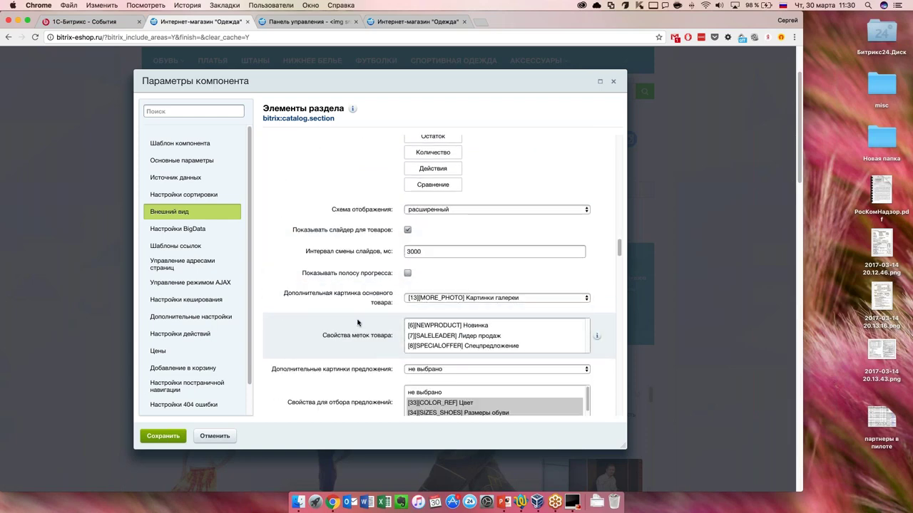
scroll(358, 323, "down", 2)
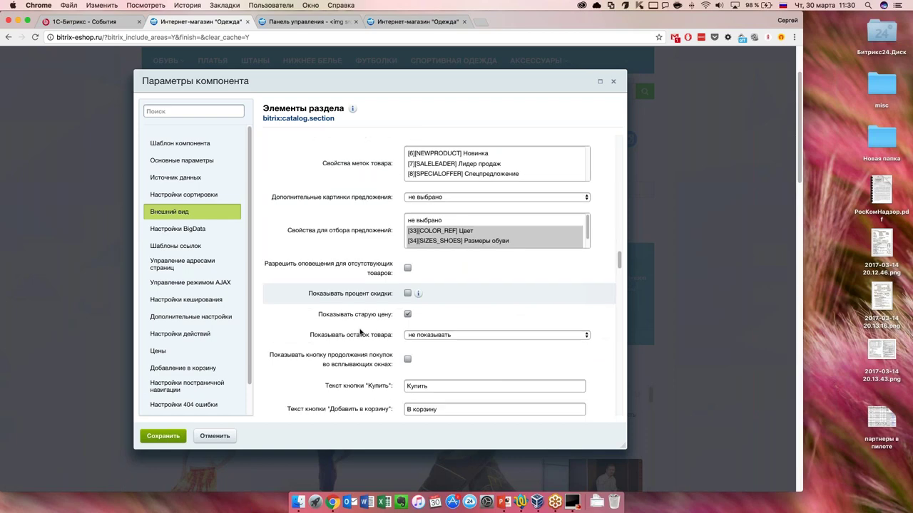
scroll(359, 328, "down", 2)
scroll(360, 330, "down", 5)
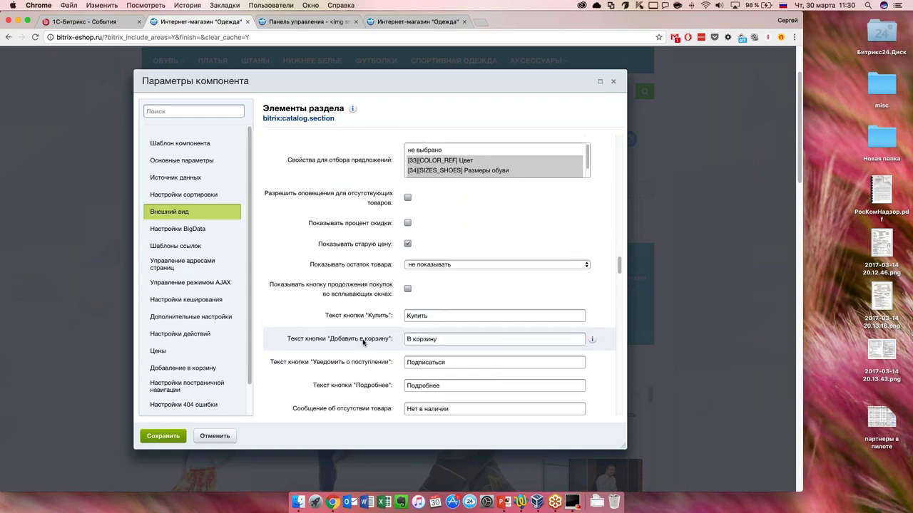
double_click(416, 273)
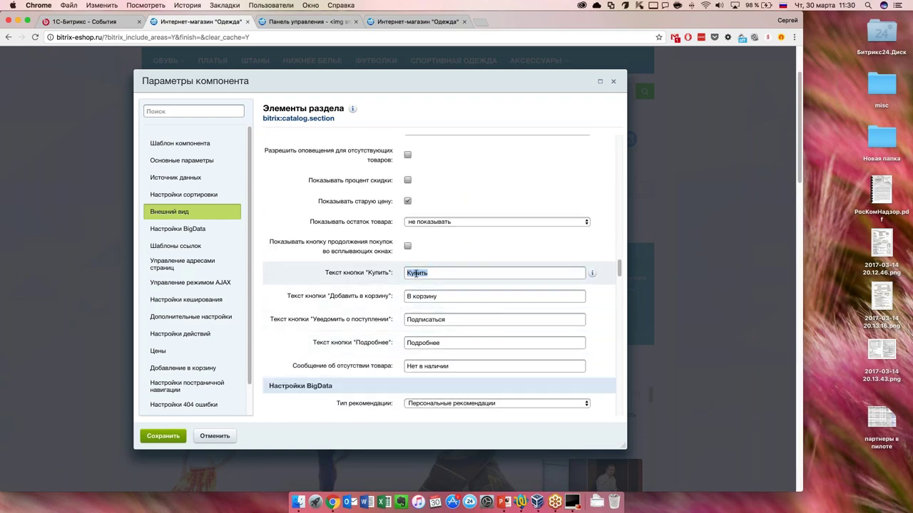
triple_click(439, 296)
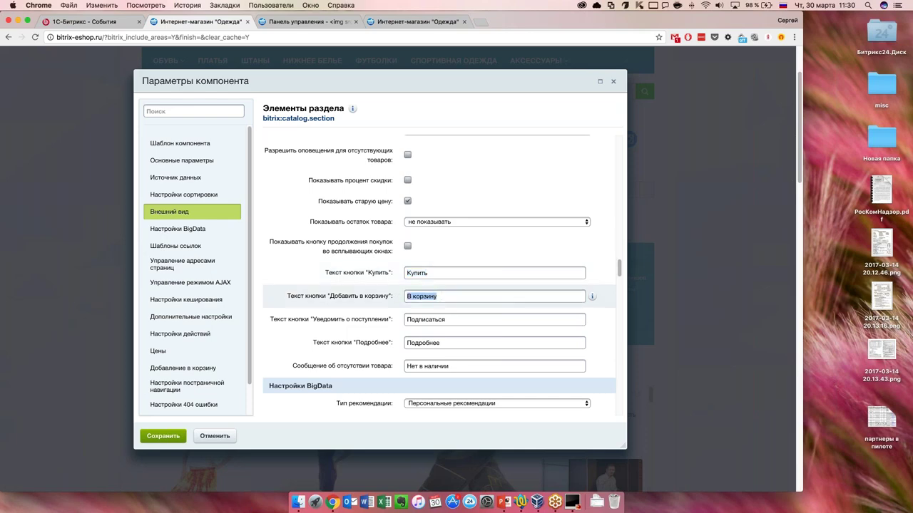
scroll(370, 319, "down", 2)
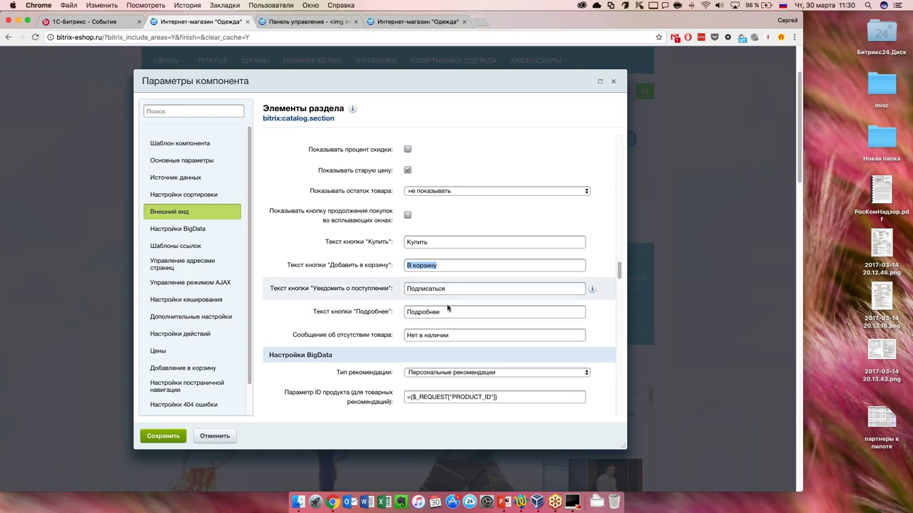
scroll(445, 313, "down", 3)
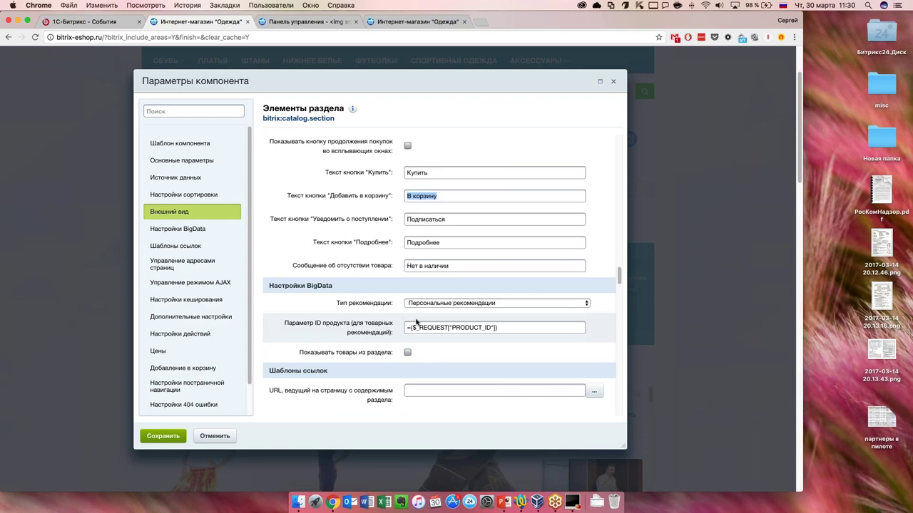
Examine the available BigData recommendation types and the option to show products from a section.
left_click(481, 304)
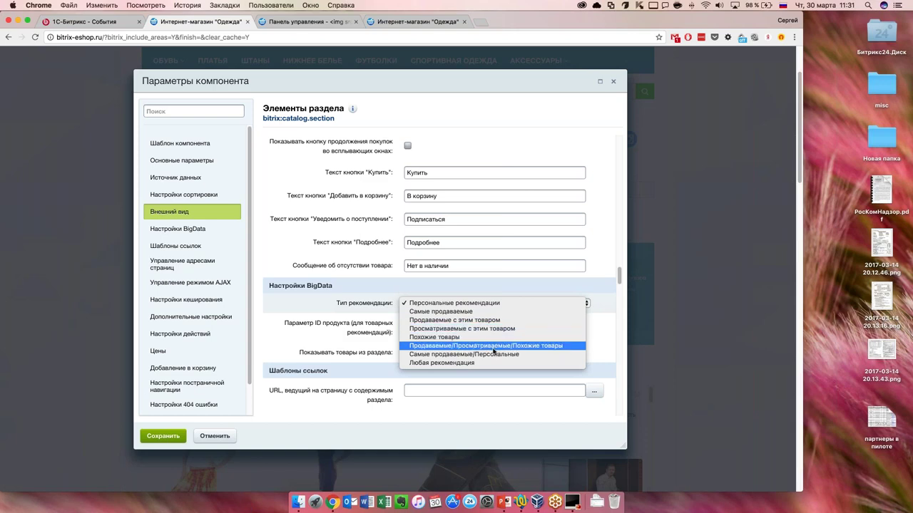
left_click(481, 303)
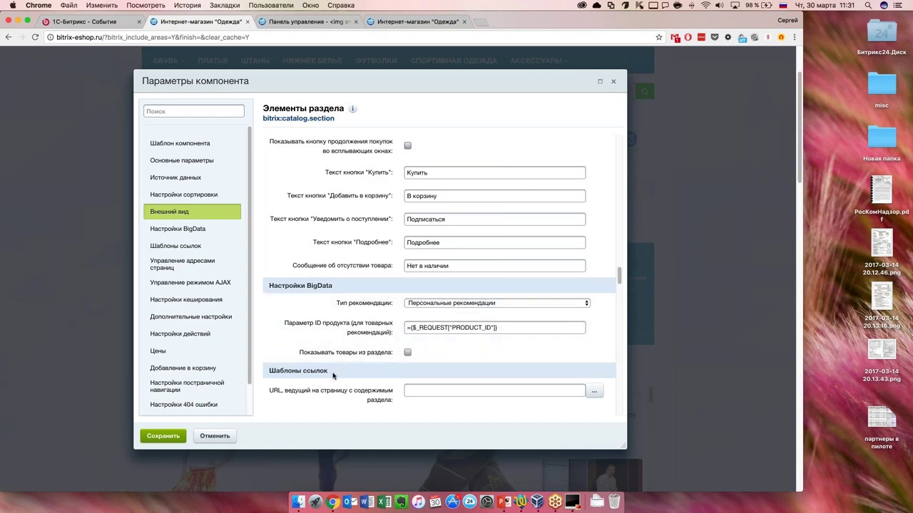
left_click(407, 353)
Look through the link template, page address, AJAX, caching and additional settings of the component.
scroll(393, 371, "down", 5)
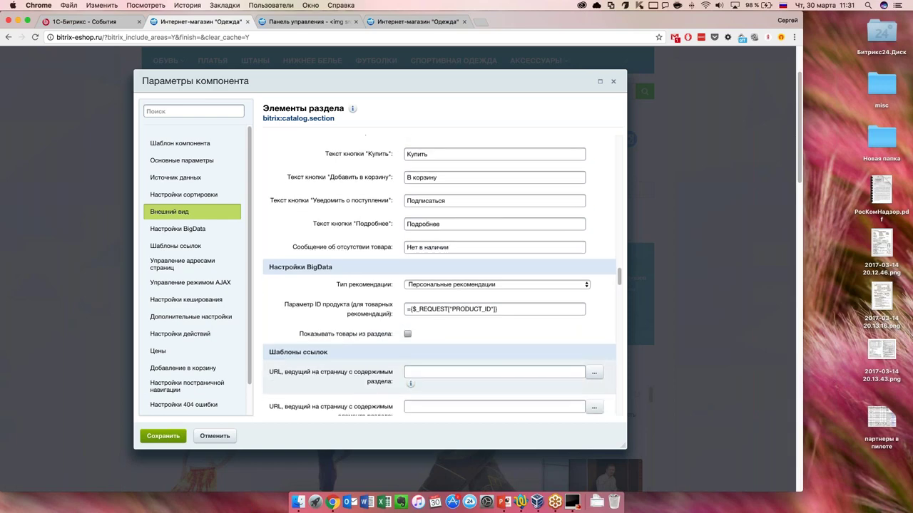
scroll(393, 370, "down", 6)
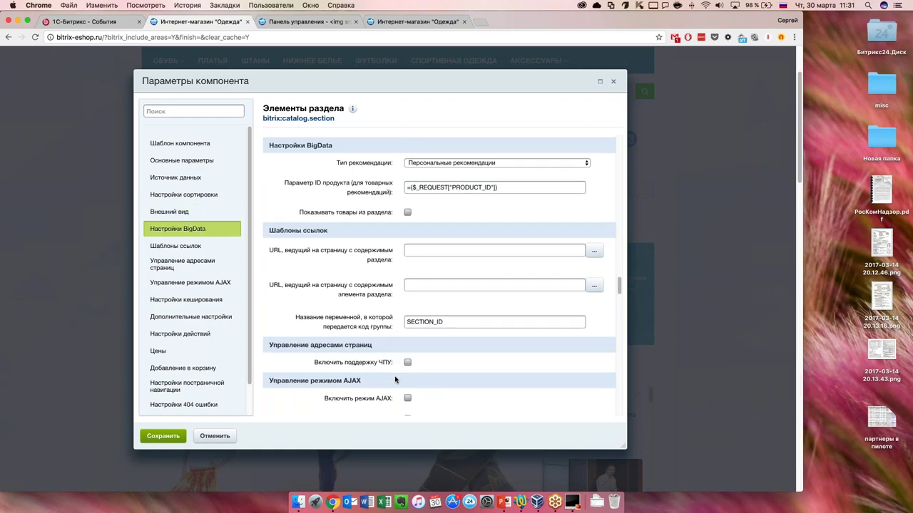
scroll(390, 368, "down", 12)
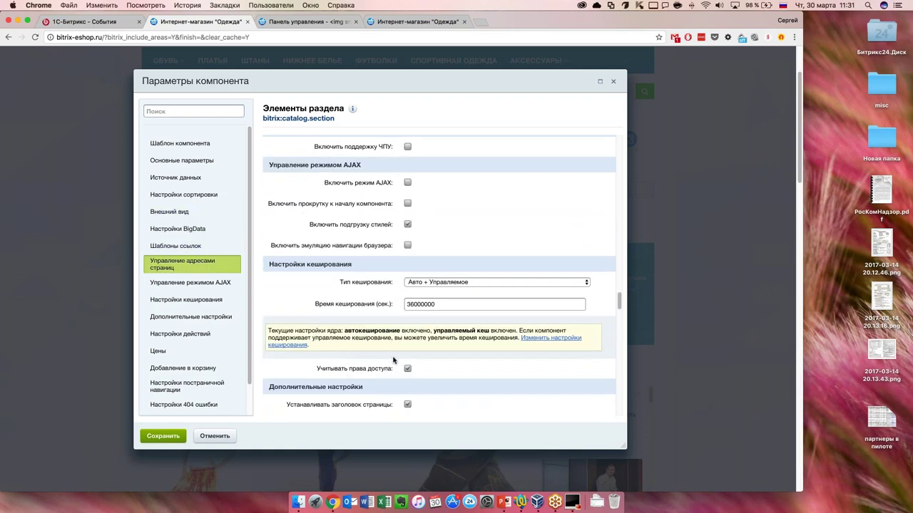
scroll(393, 360, "down", 4)
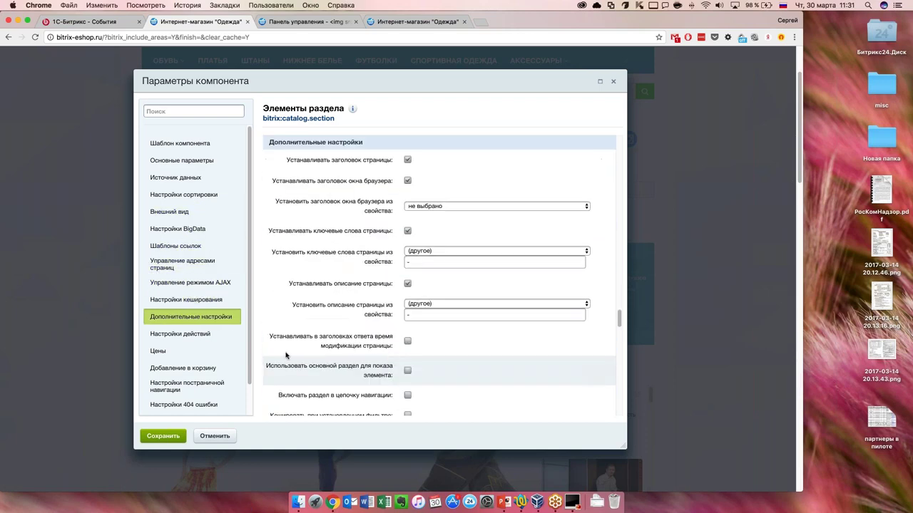
scroll(373, 334, "down", 10)
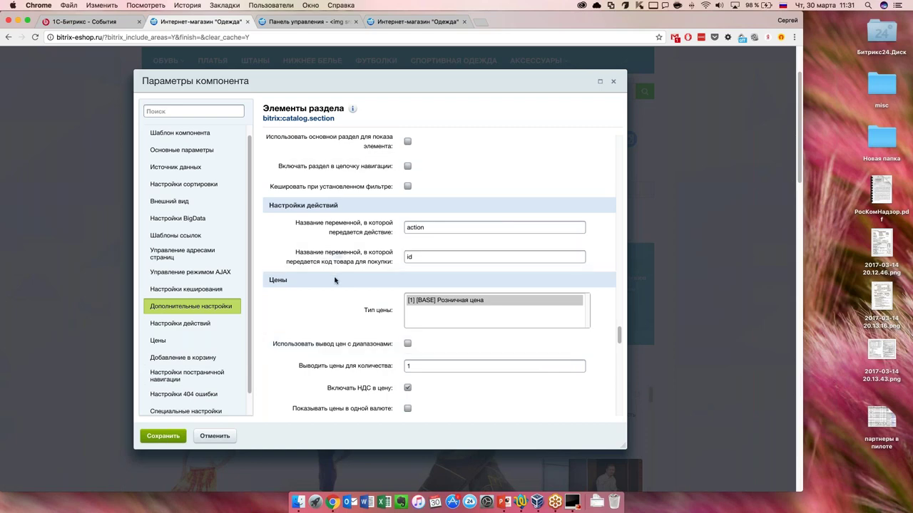
Look through the action, price, add-to-cart and page navigation settings of the component.
scroll(335, 281, "down", 1)
scroll(334, 285, "down", 5)
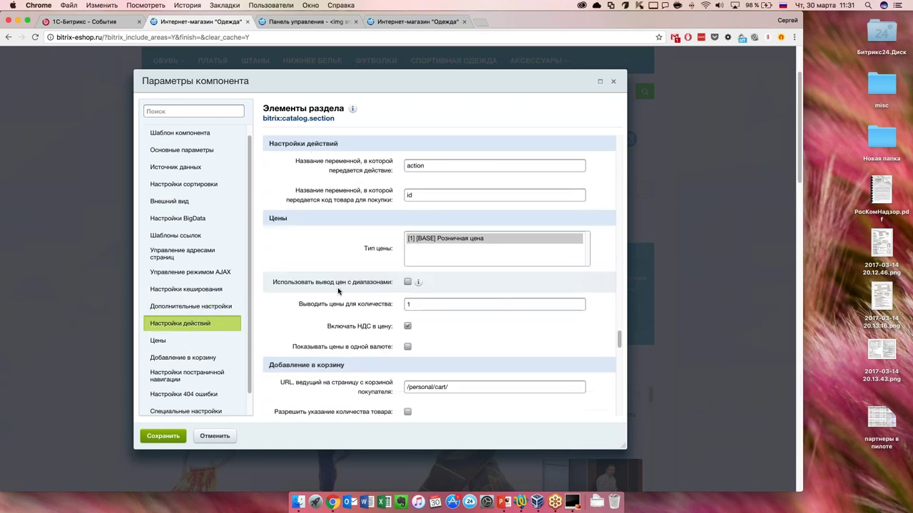
scroll(344, 301, "down", 4)
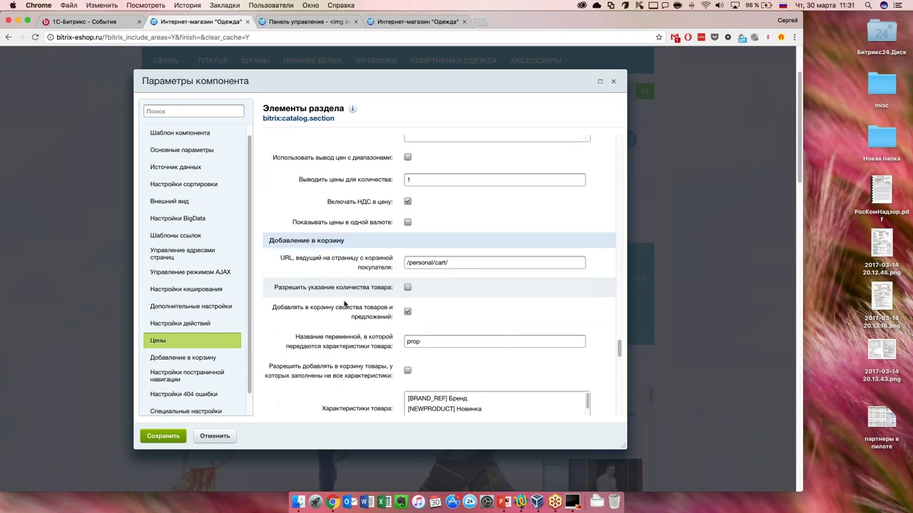
scroll(345, 305, "down", 3)
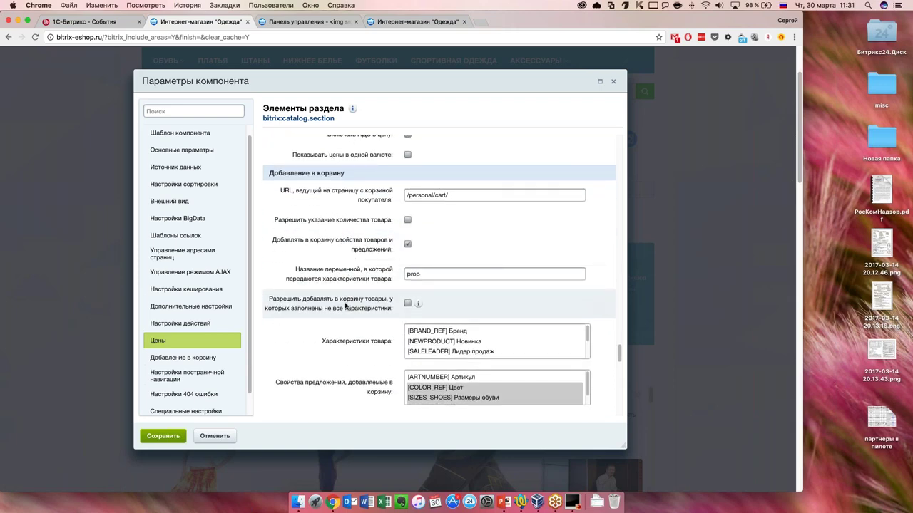
scroll(345, 305, "down", 4)
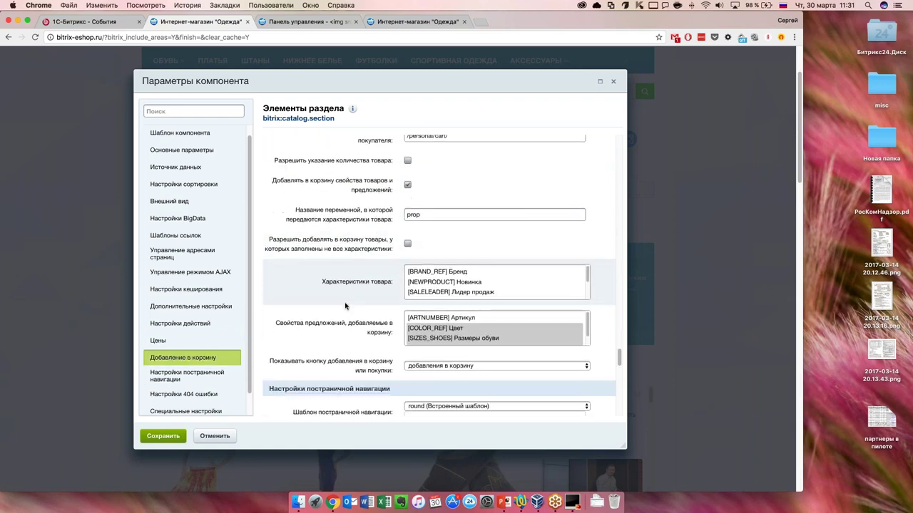
scroll(345, 305, "down", 9)
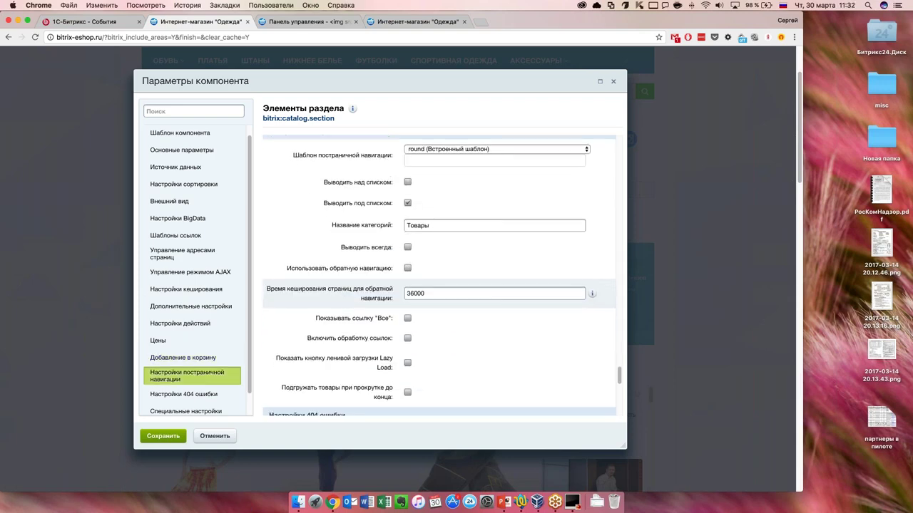
scroll(185, 338, "down", 3)
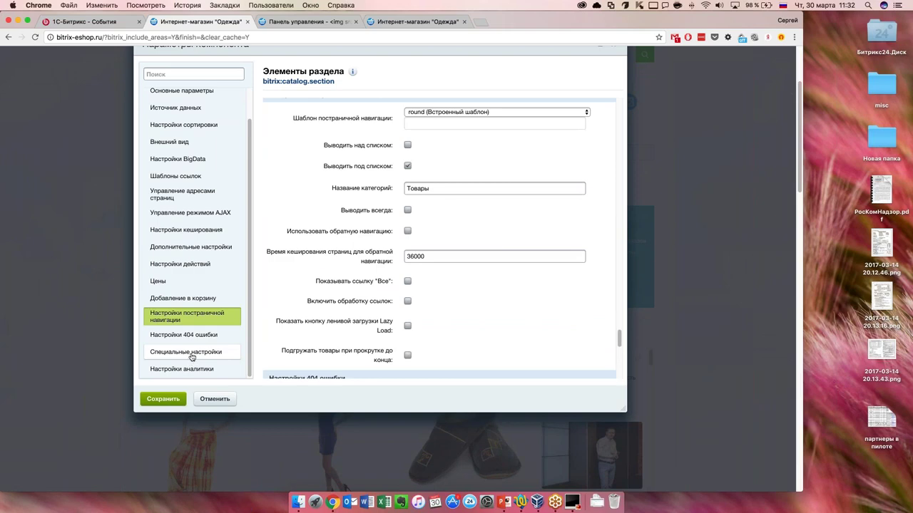
Enable sending e-commerce data to Google and Yandex in the analytics settings, and examine the properties available as the brand property.
left_click(189, 352)
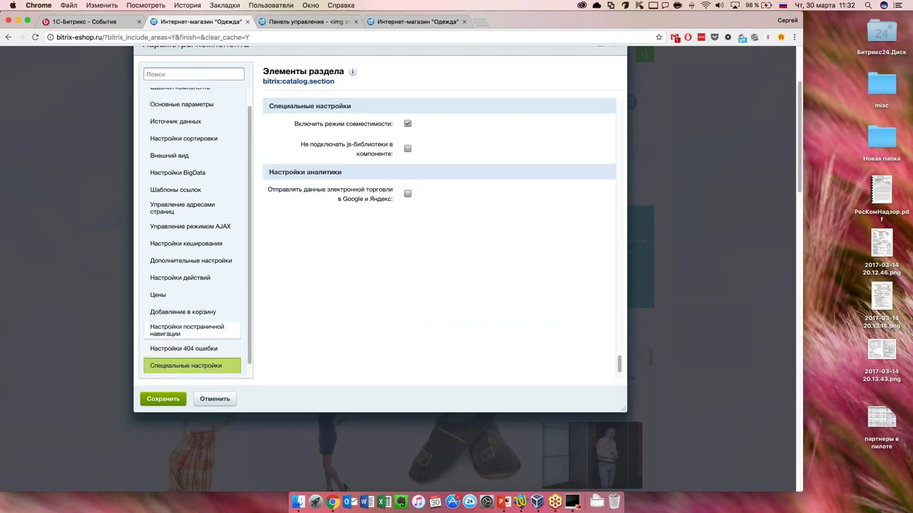
scroll(201, 347, "down", 2)
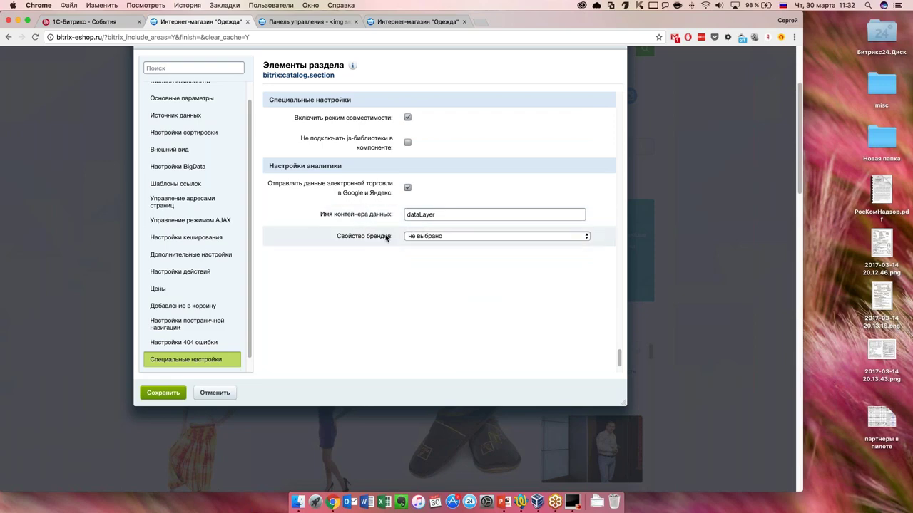
left_click(453, 239)
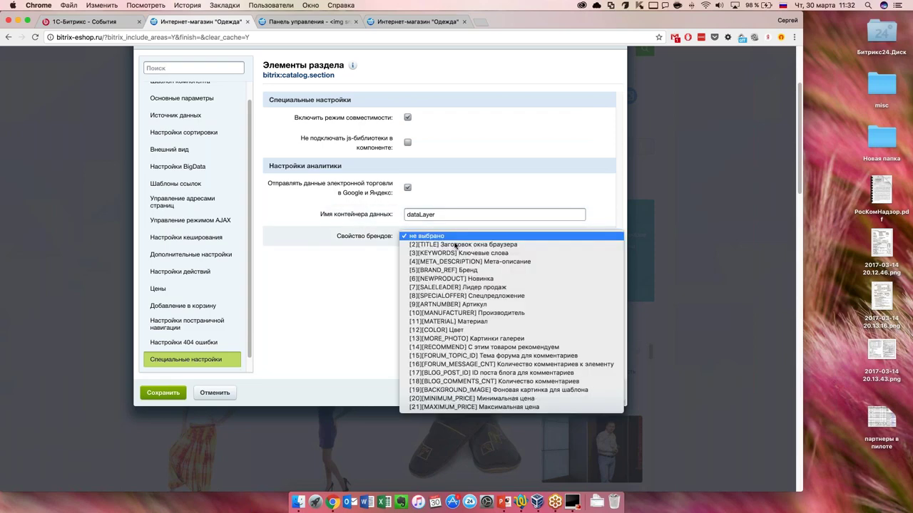
left_click(327, 278)
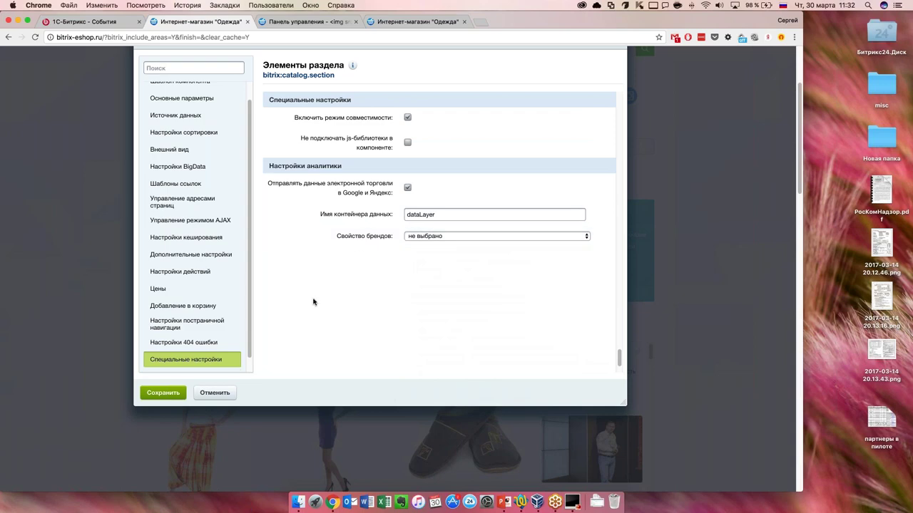
scroll(316, 301, "up", 2)
scroll(315, 301, "up", 2)
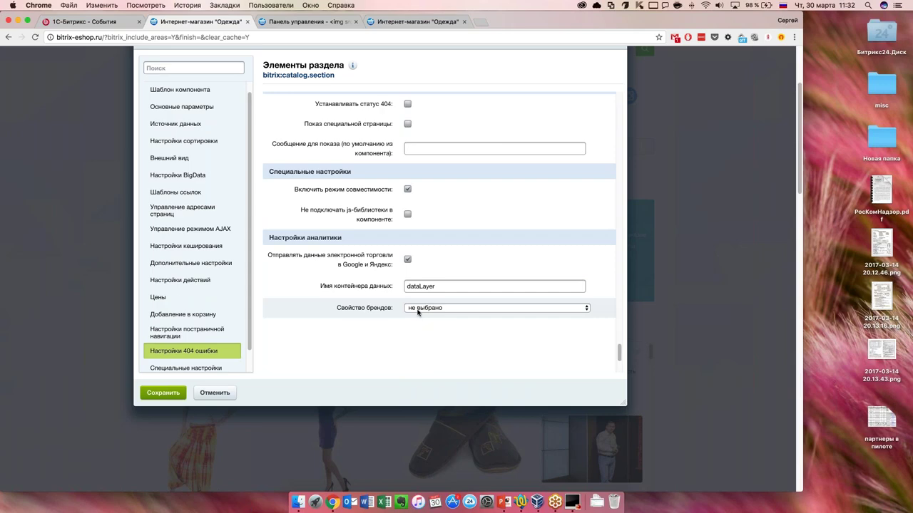
scroll(454, 287, "up", 1)
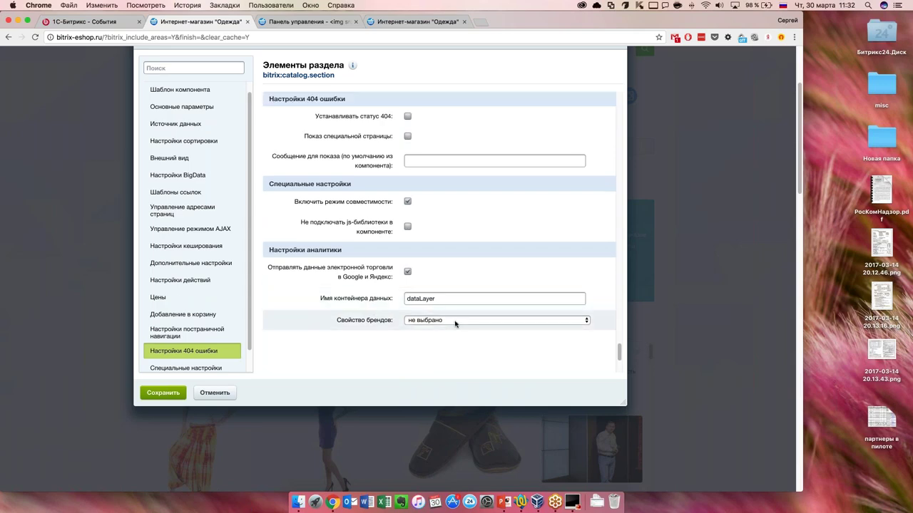
left_click(454, 322)
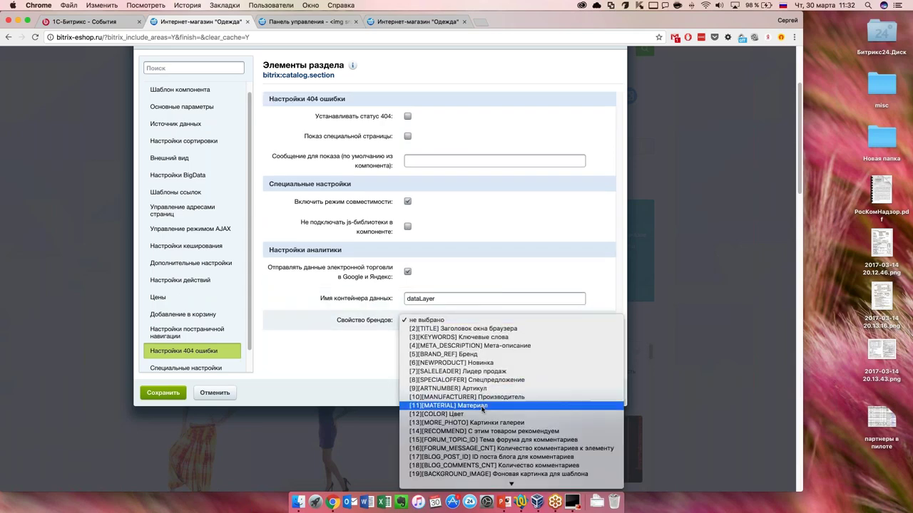
left_click(333, 320)
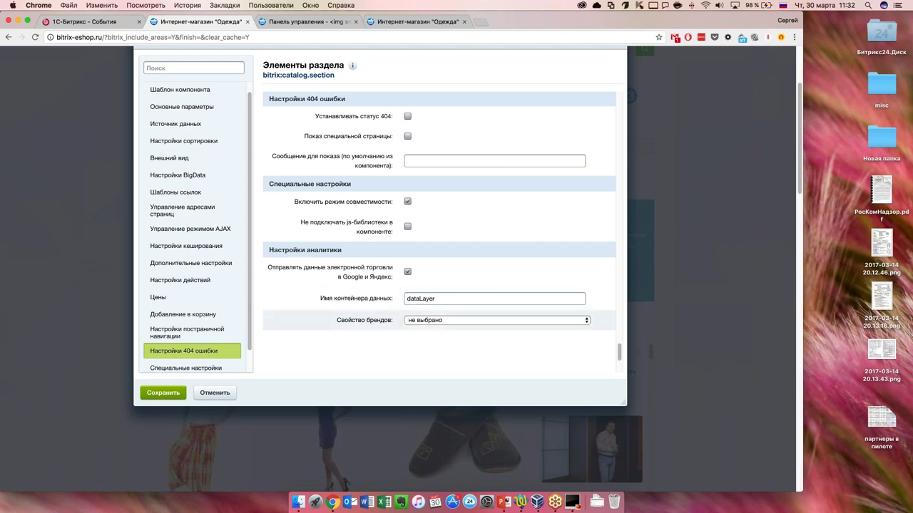
Turn off sending e-commerce data to Google and Yandex, and save the component parameters.
left_click(407, 274)
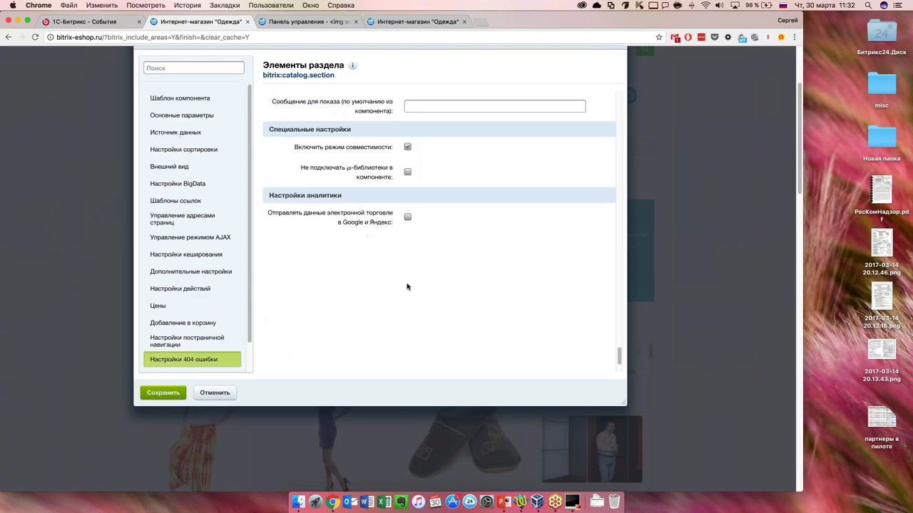
left_click(168, 398)
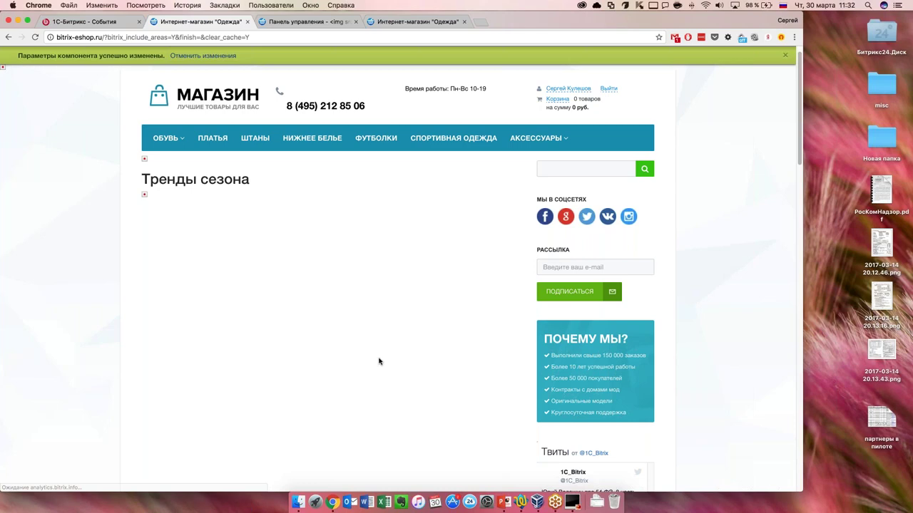
Remove the condition that the Одежда catalog colour equals красный from the section component's product filter, and save the parameters.
scroll(196, 257, "down", 10)
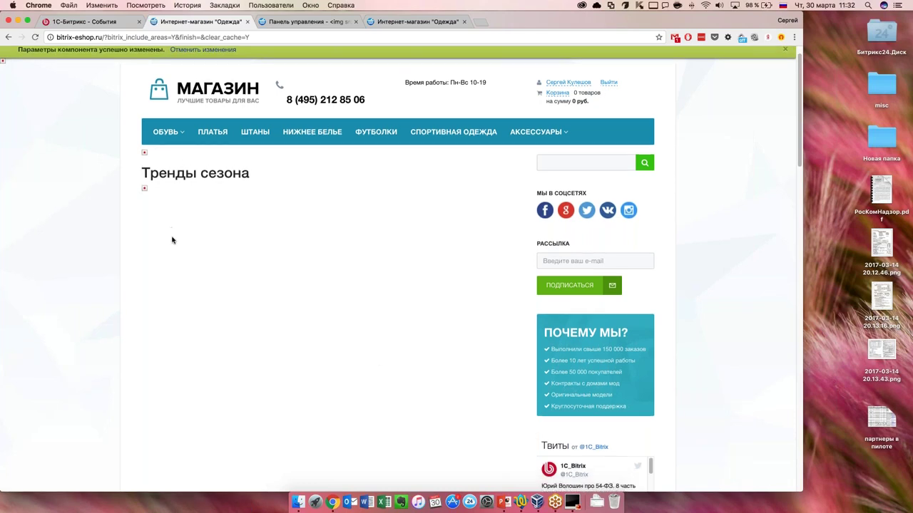
scroll(196, 257, "up", 3)
scroll(193, 250, "up", 8)
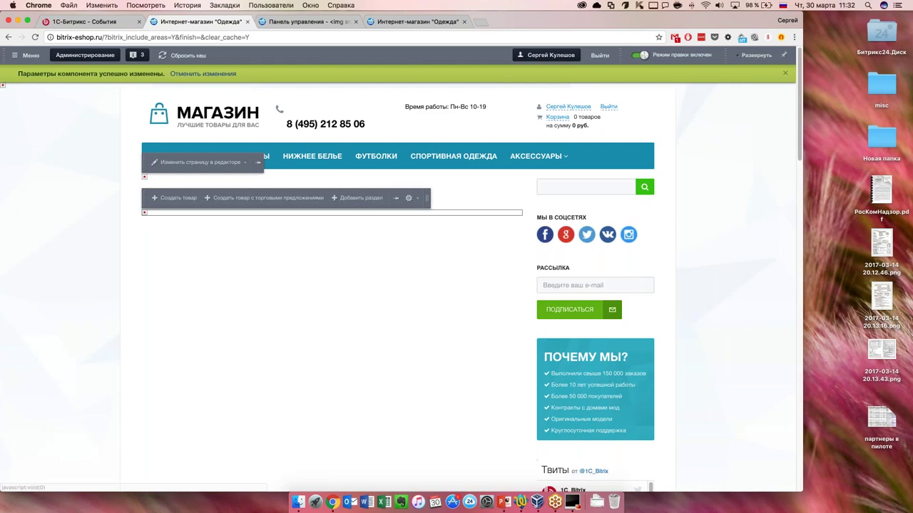
left_click(408, 197)
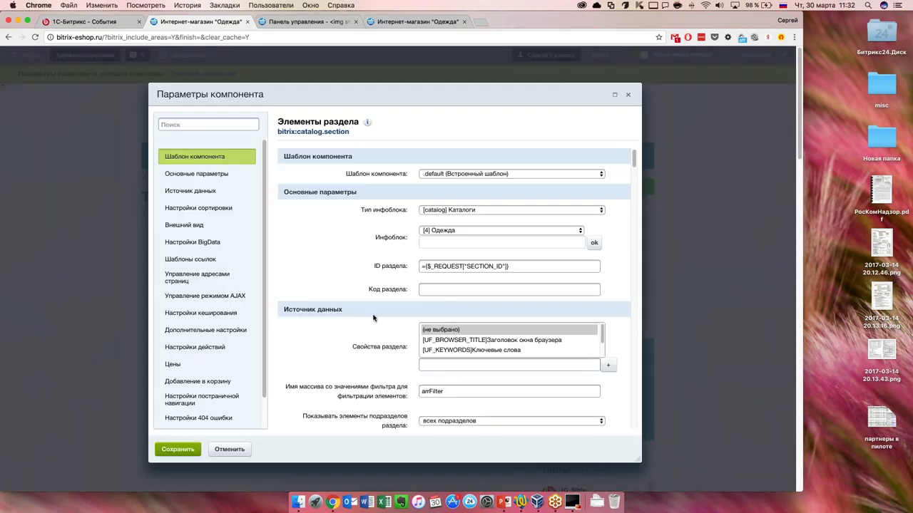
scroll(373, 318, "down", 3)
scroll(525, 312, "down", 1)
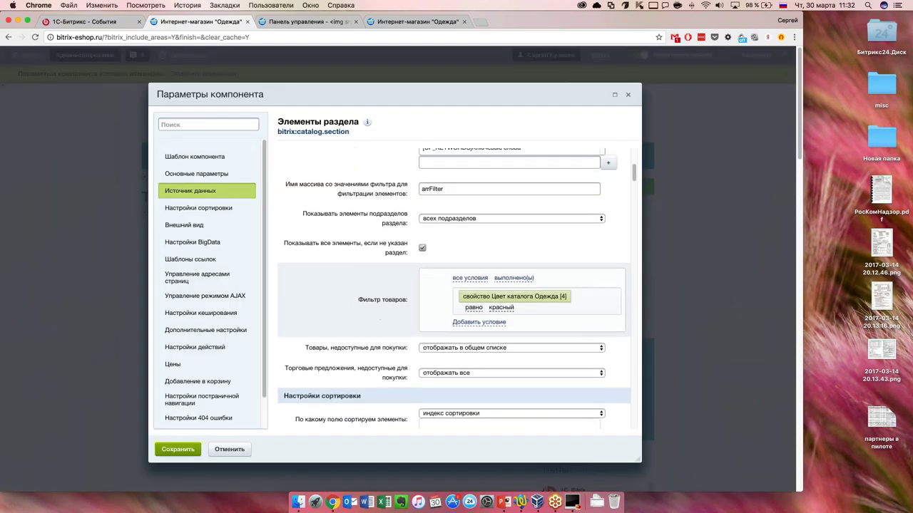
left_click(615, 294)
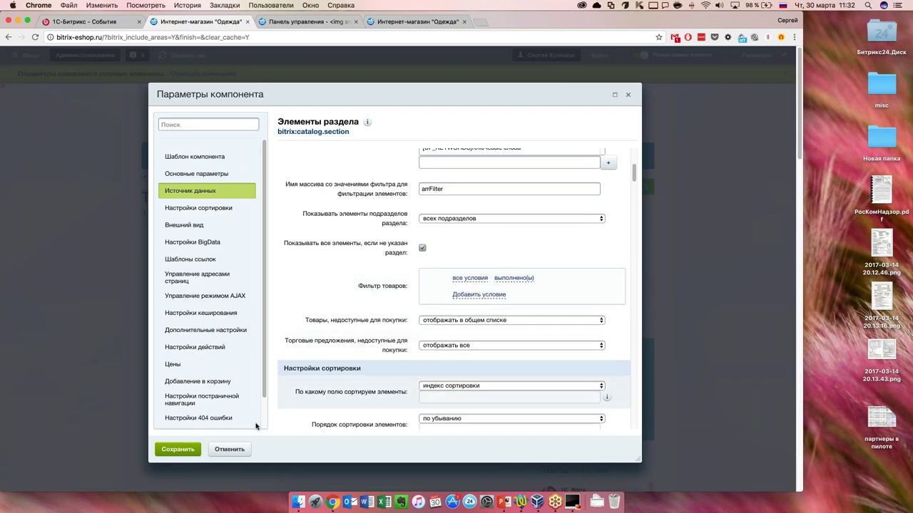
left_click(177, 449)
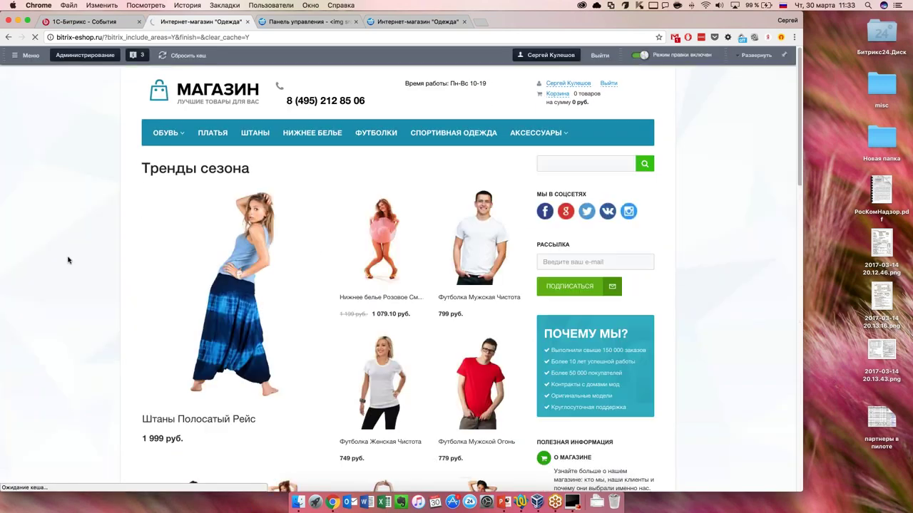
Look through the products in the Тренды сезона block, checking the layout and the colour and size options on the cards.
scroll(72, 269, "down", 5)
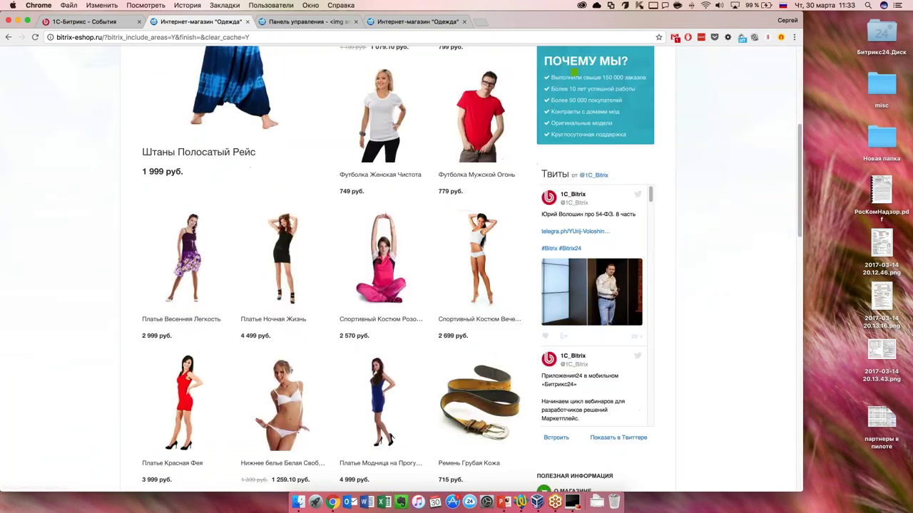
scroll(72, 268, "down", 2)
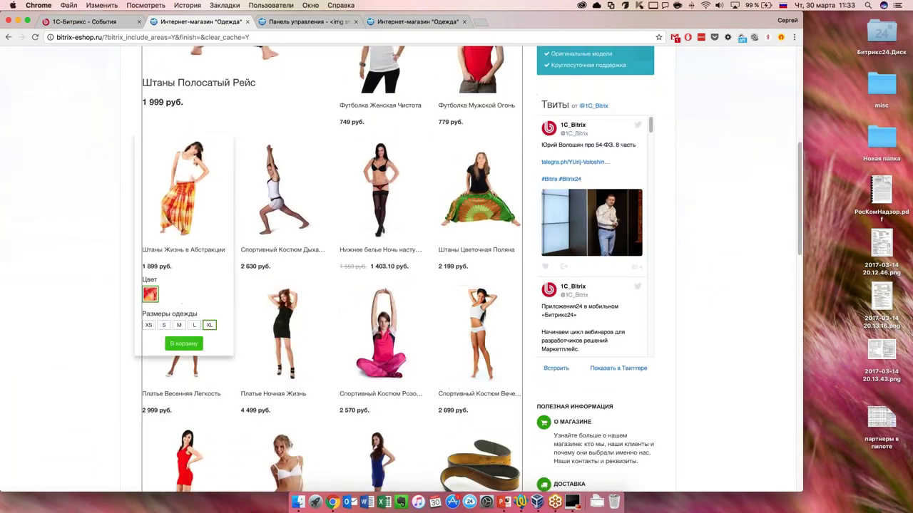
scroll(480, 335, "down", 2)
scroll(378, 321, "down", 2)
scroll(227, 203, "up", 5)
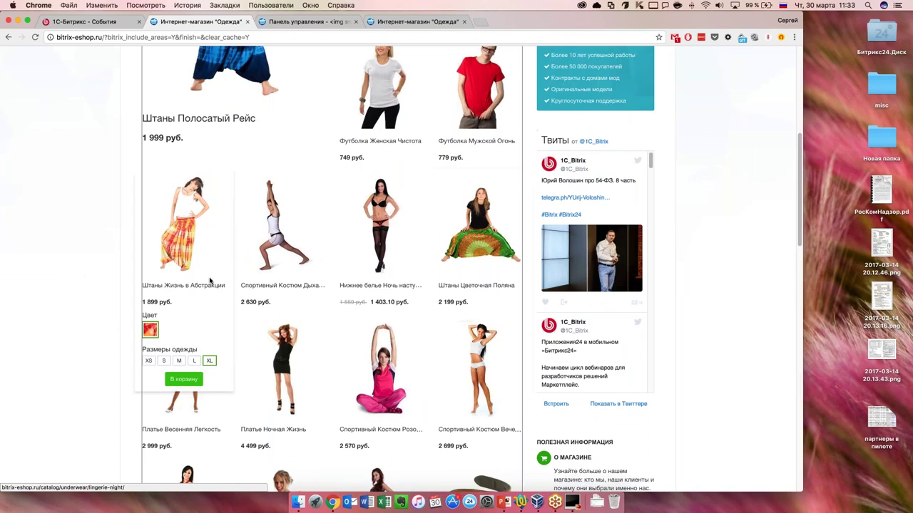
scroll(282, 250, "up", 1)
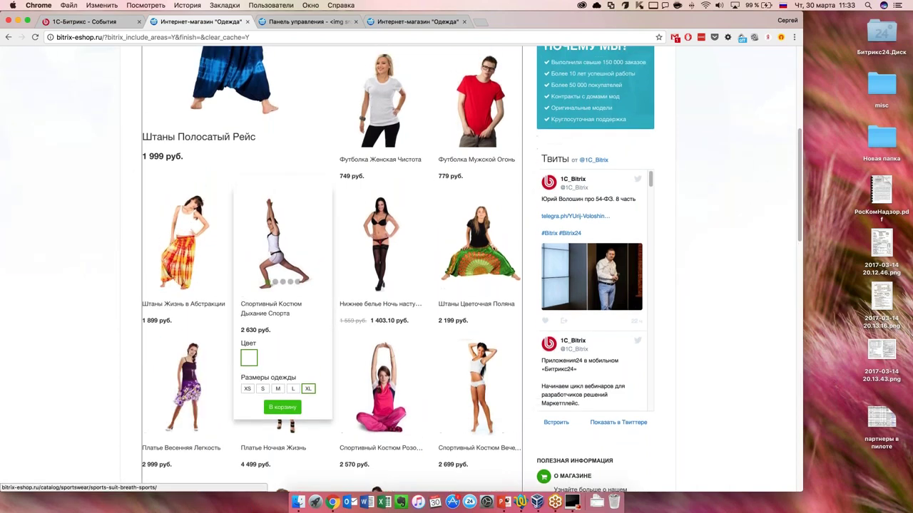
scroll(286, 285, "up", 2)
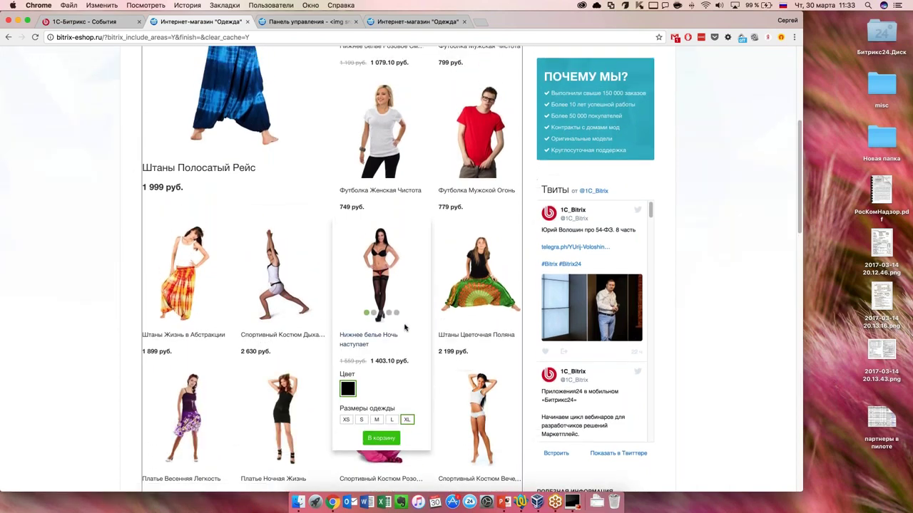
scroll(404, 327, "up", 1)
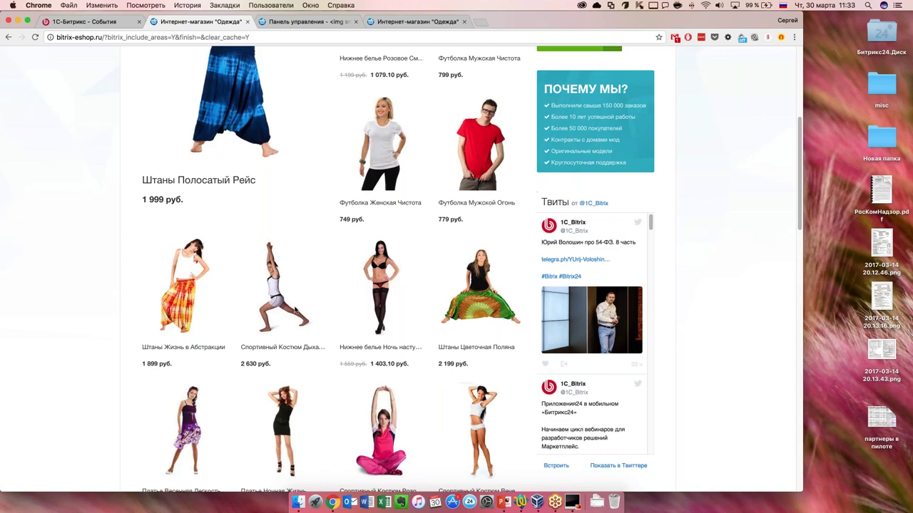
scroll(296, 309, "up", 5)
scroll(296, 309, "down", 5)
scroll(296, 309, "up", 5)
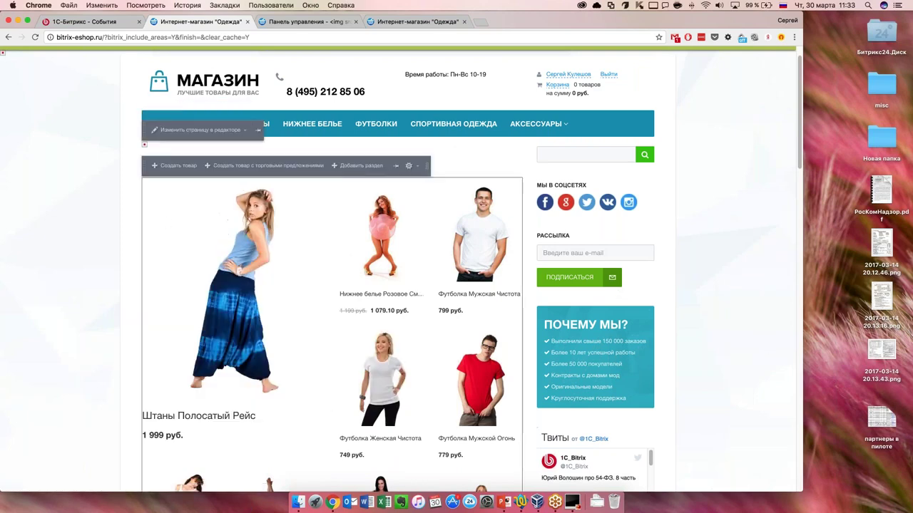
left_click(409, 166)
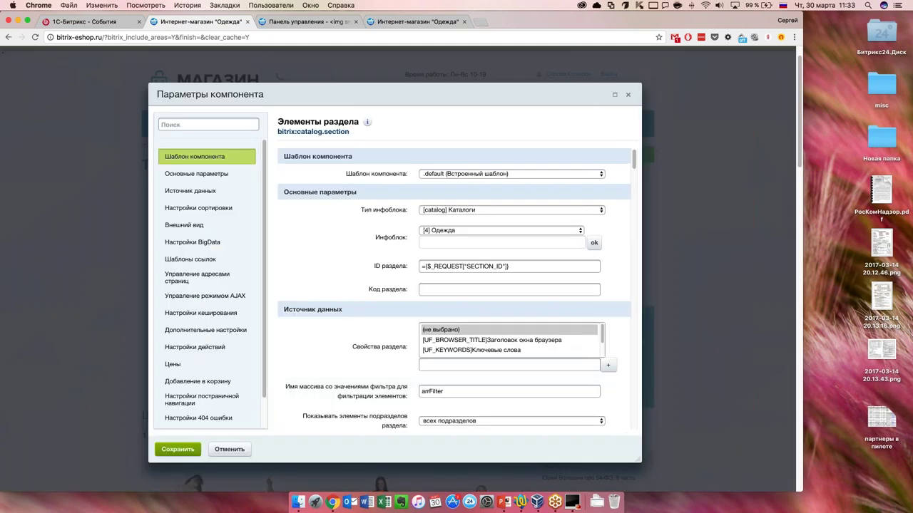
mouse_move(626, 450)
left_mouse_down()
mouse_move(520, 371)
mouse_move(629, 456)
left_mouse_up()
left_click(631, 94)
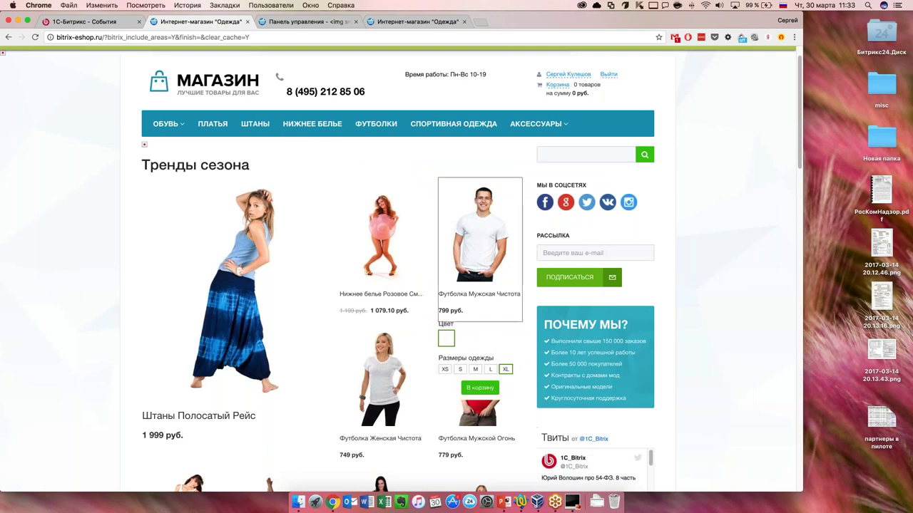
Turn off edit mode and preview the Аксессуары and Обувь catalog submenus on the storefront.
scroll(493, 314, "down", 5)
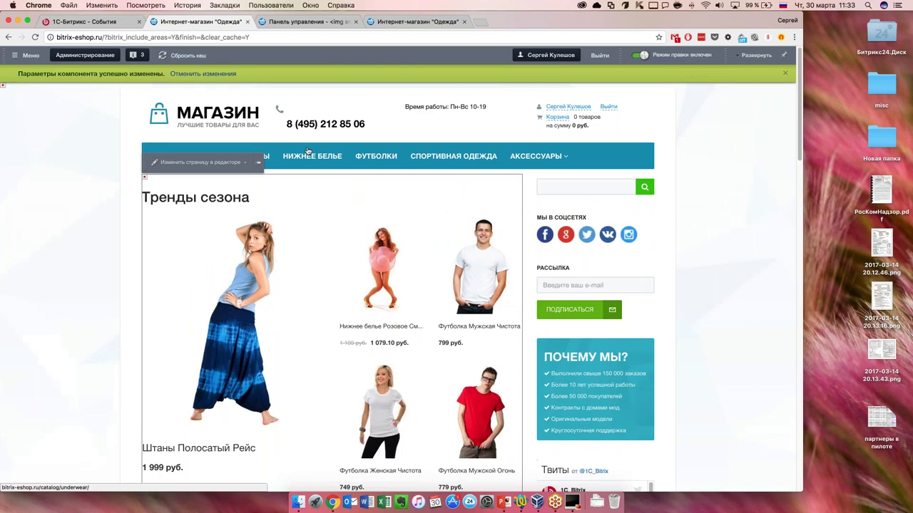
left_click(646, 55)
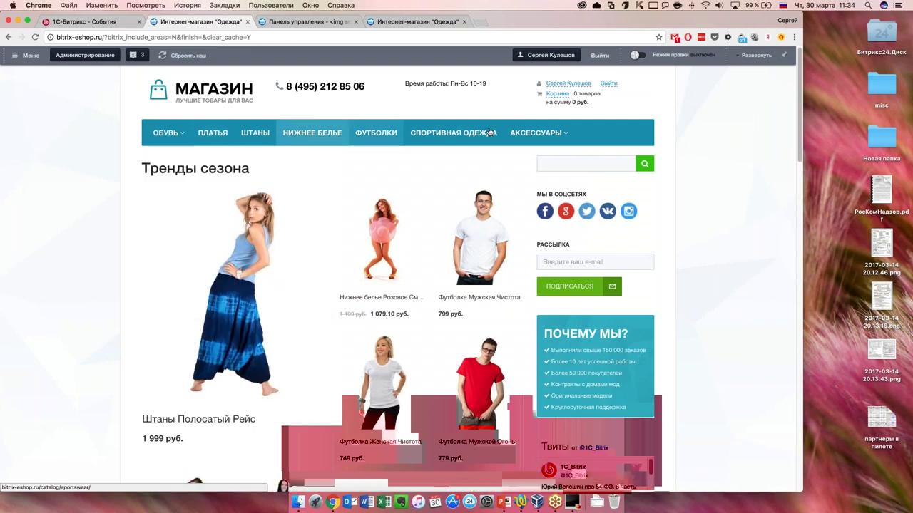
mouse_move(535, 134)
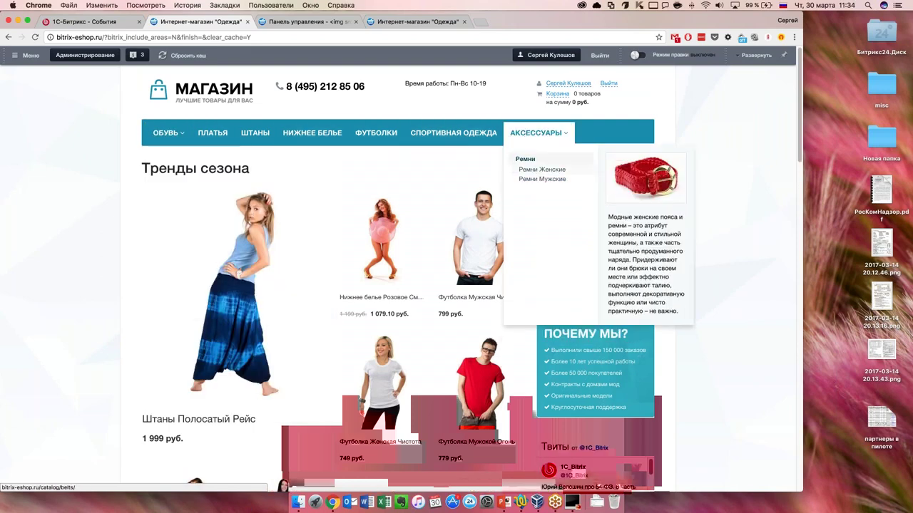
mouse_move(165, 133)
mouse_move(185, 198)
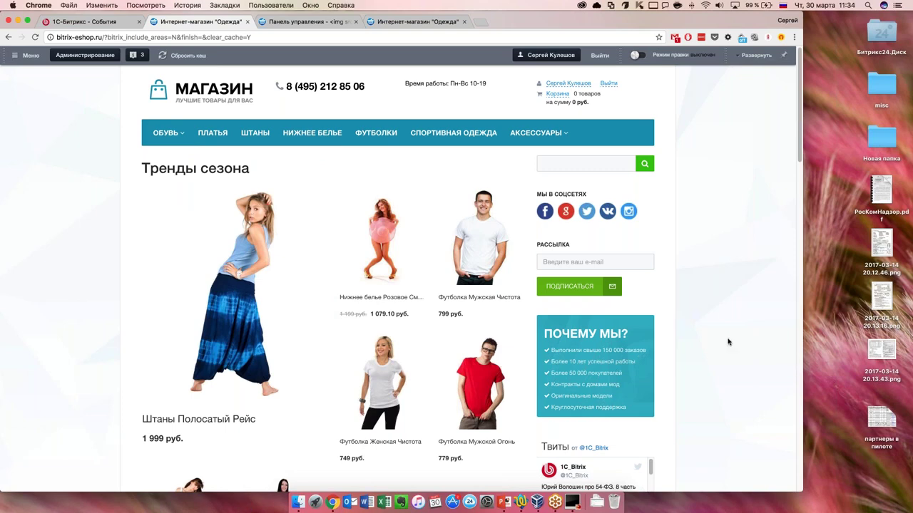
Examine the Тренды сезона product cards in normal view, including the pink lingerie item's picture, colour and size options.
scroll(378, 340, "down", 1)
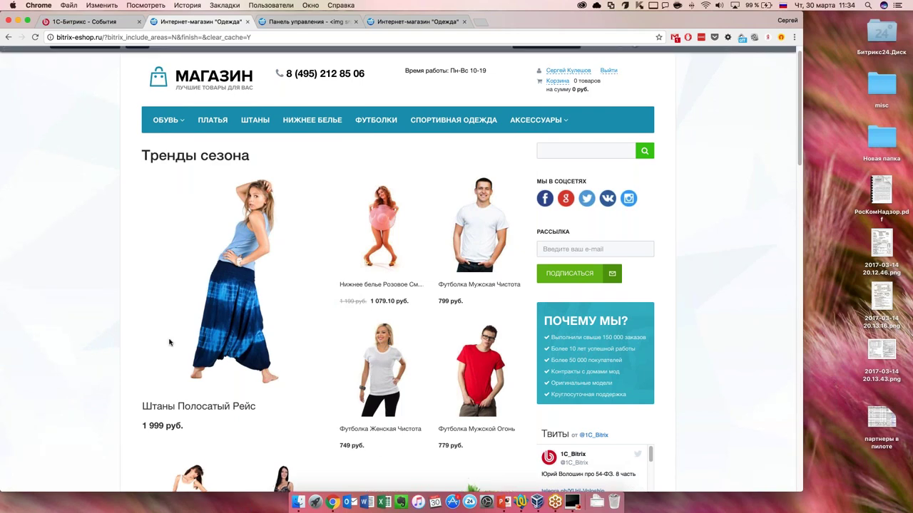
scroll(169, 342, "up", 1)
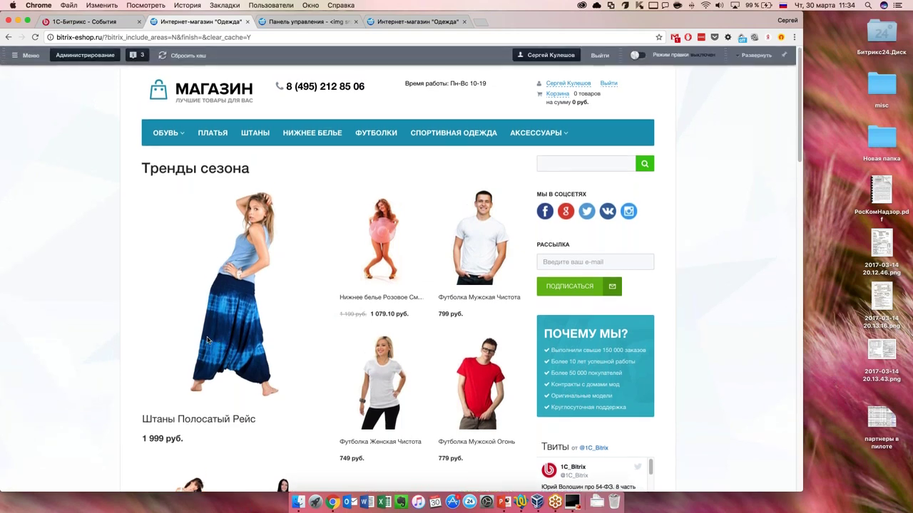
mouse_move(450, 245)
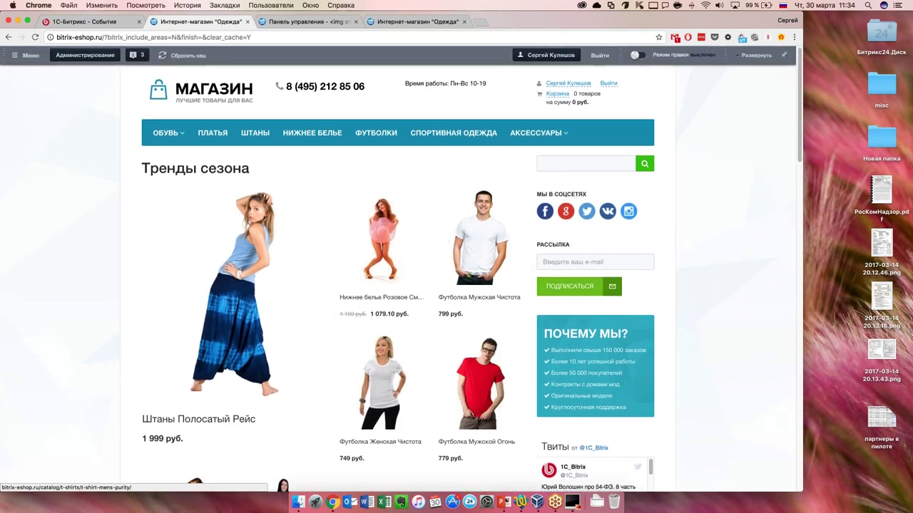
mouse_move(385, 242)
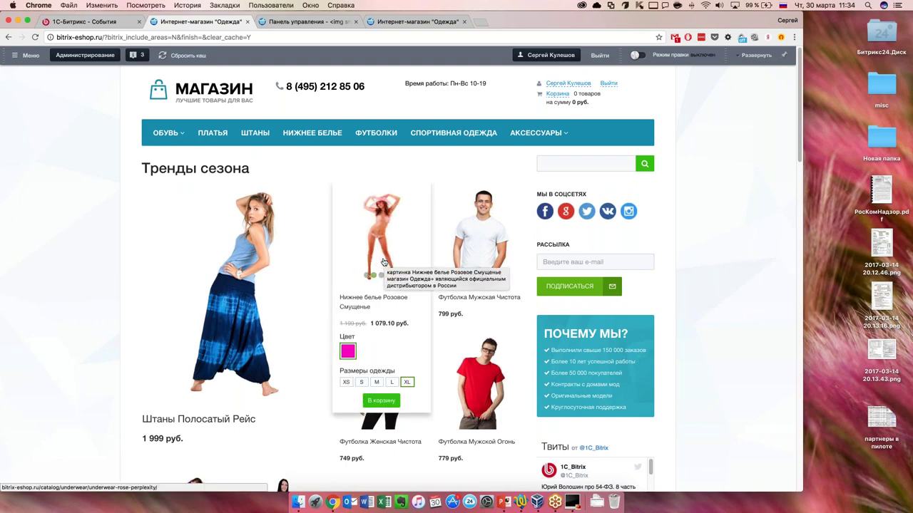
scroll(383, 262, "down", 2)
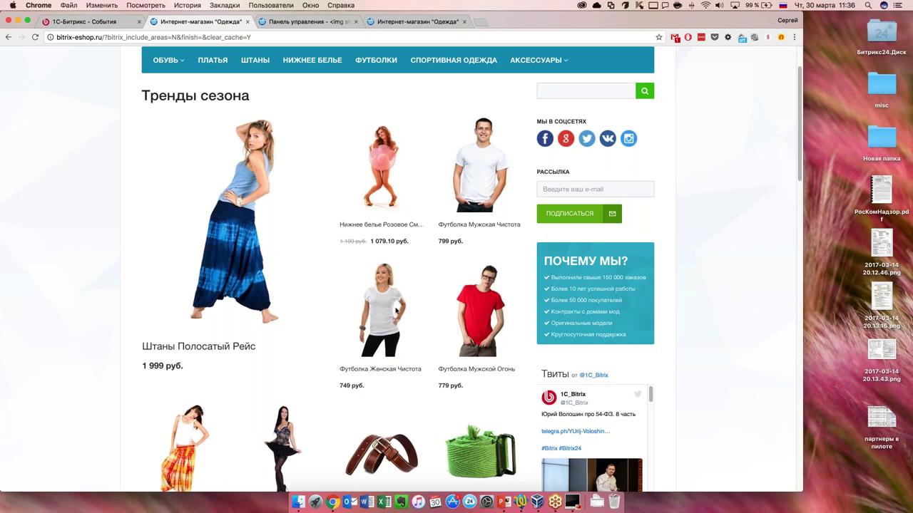
scroll(57, 276, "up", 2)
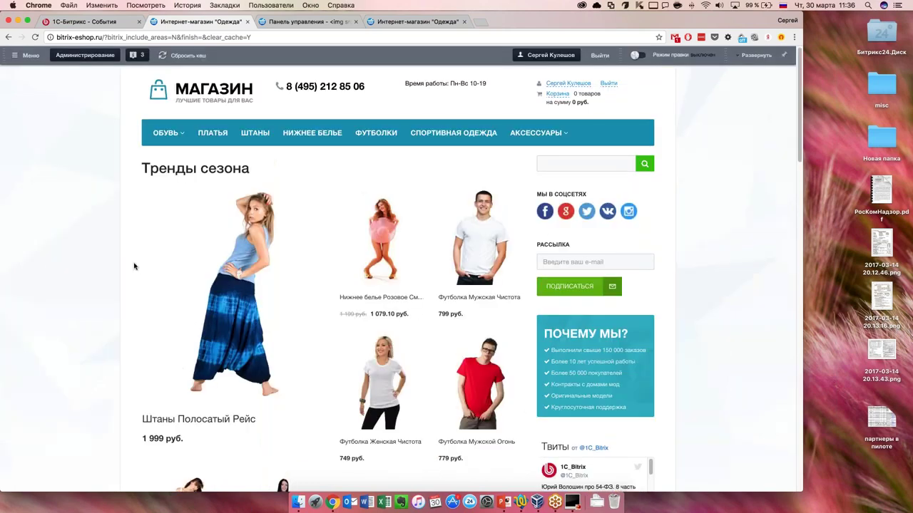
mouse_move(143, 273)
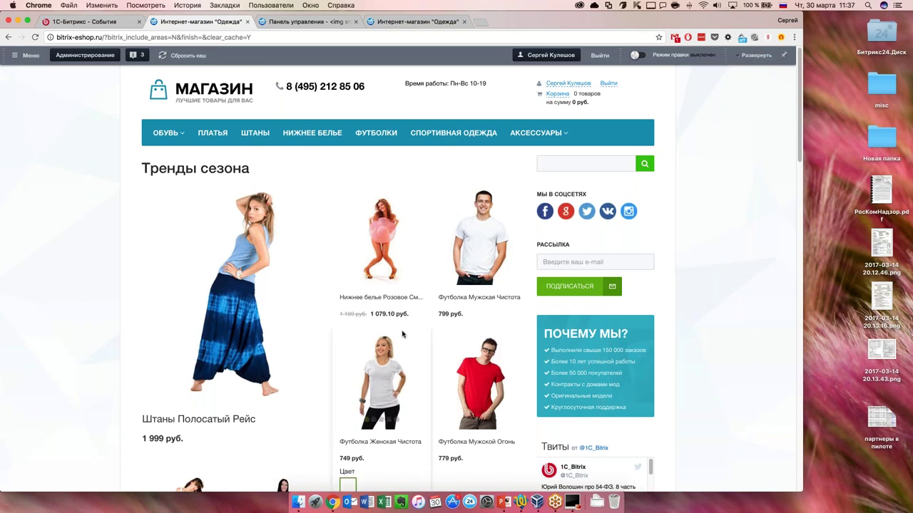
scroll(374, 357, "down", 1)
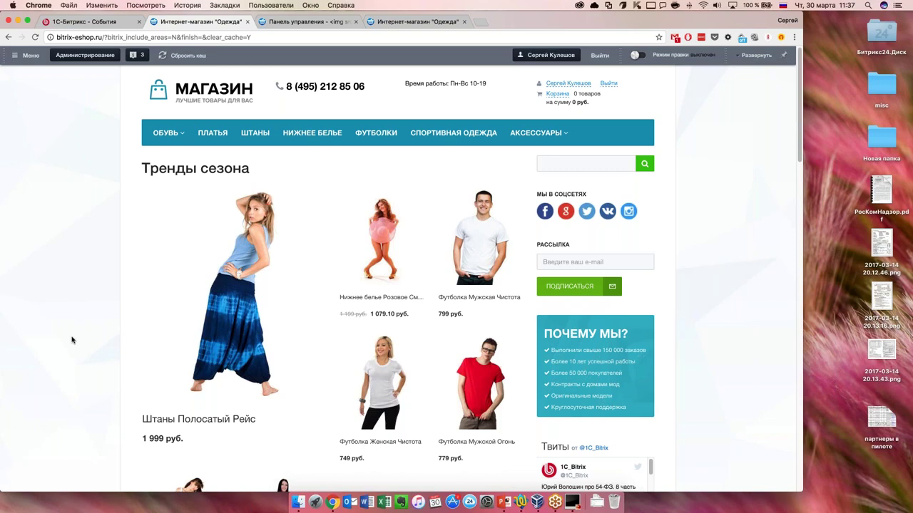
mouse_move(235, 300)
Go to the settings of site s1 in the administration section, and switch to Рабочий стол 1.
left_click(142, 55)
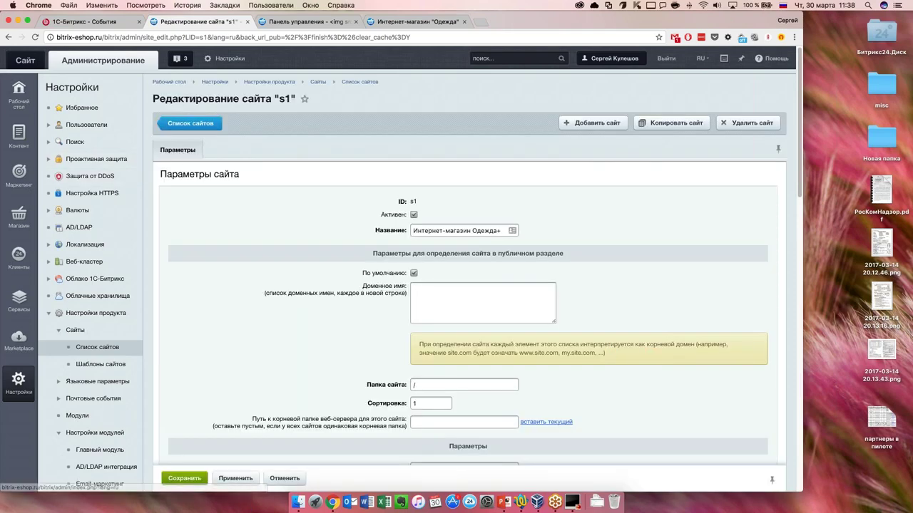
mouse_move(19, 93)
left_click(120, 91)
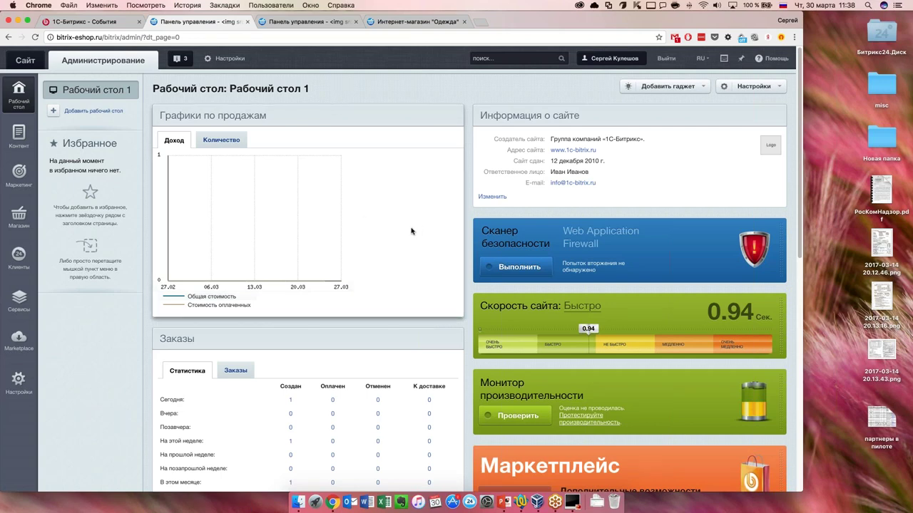
Look through the desktop gadgets for sales charts, orders, site speed, security, product statistics and system information.
scroll(417, 232, "down", 3)
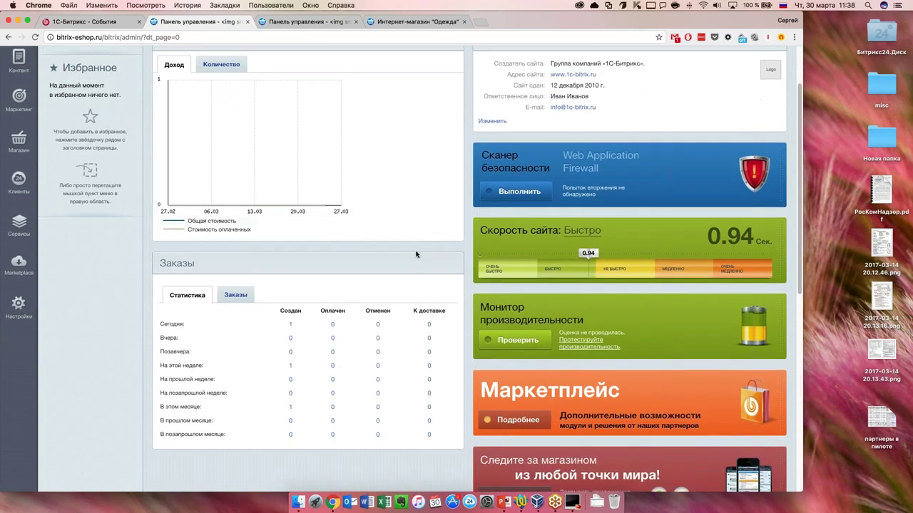
scroll(418, 249, "up", 5)
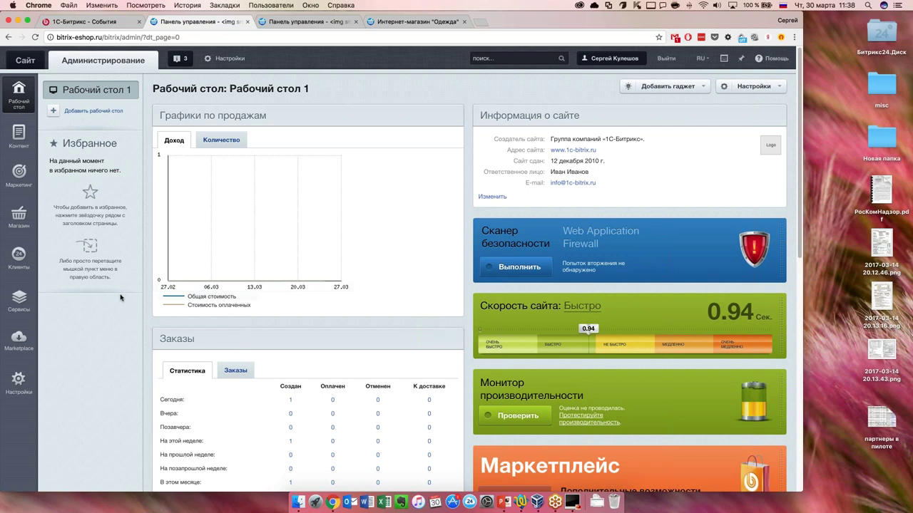
scroll(350, 295, "down", 5)
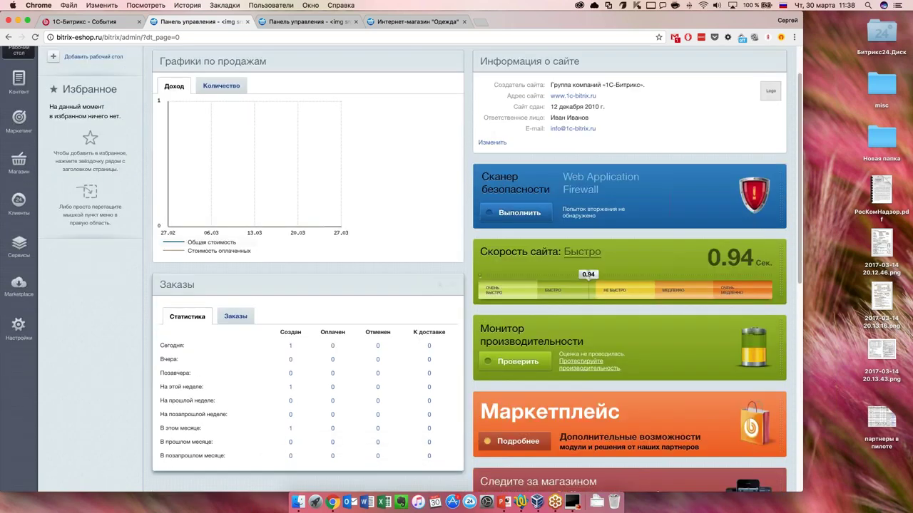
scroll(374, 313, "down", 3)
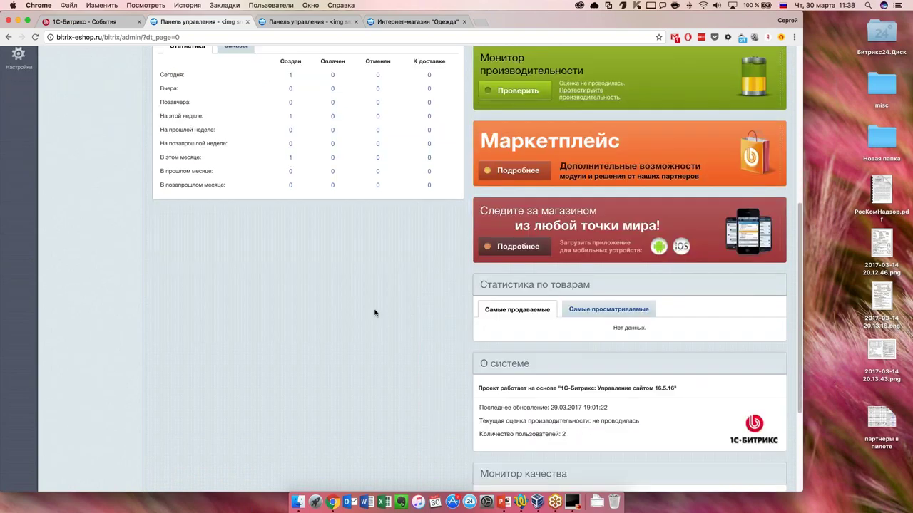
scroll(374, 312, "up", 8)
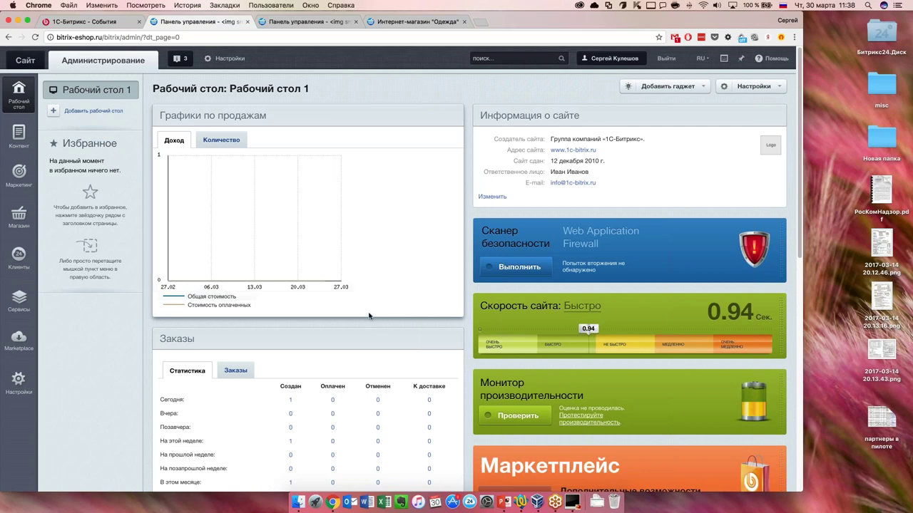
scroll(399, 271, "down", 1)
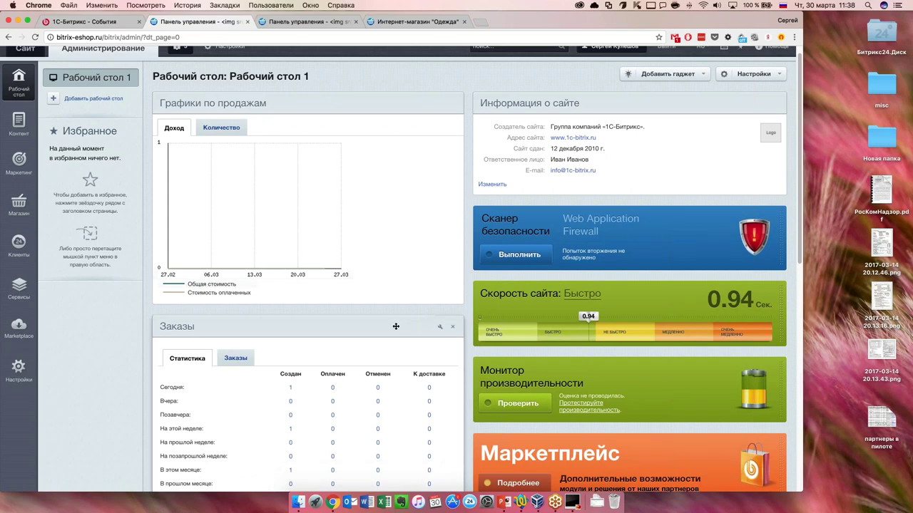
Review the Рабочий стол 1 gadgets and the /bitrix/admin/ address of the administration section.
scroll(383, 327, "down", 2)
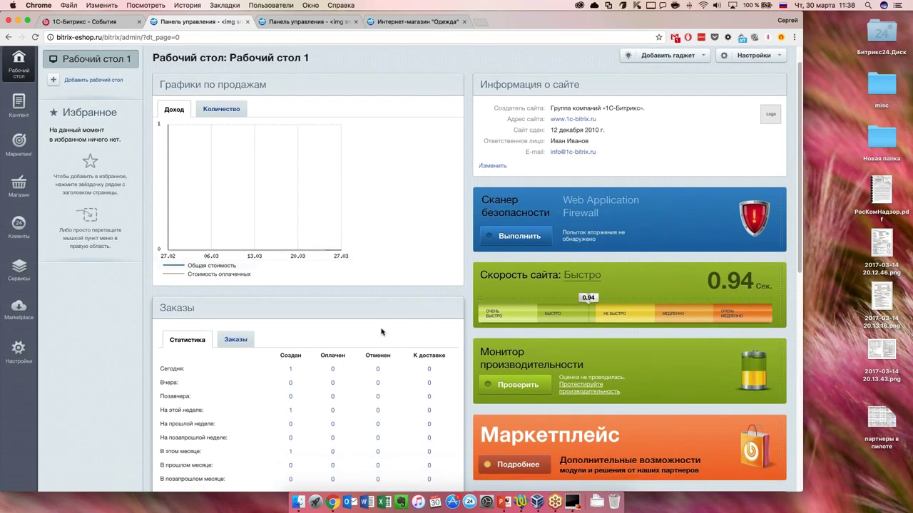
scroll(381, 327, "down", 8)
scroll(379, 324, "up", 10)
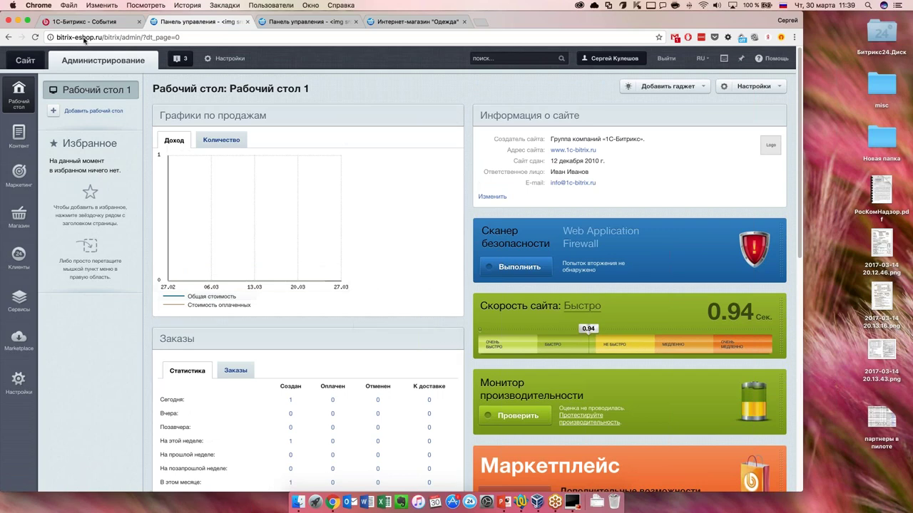
left_click(102, 39)
left_click(102, 37)
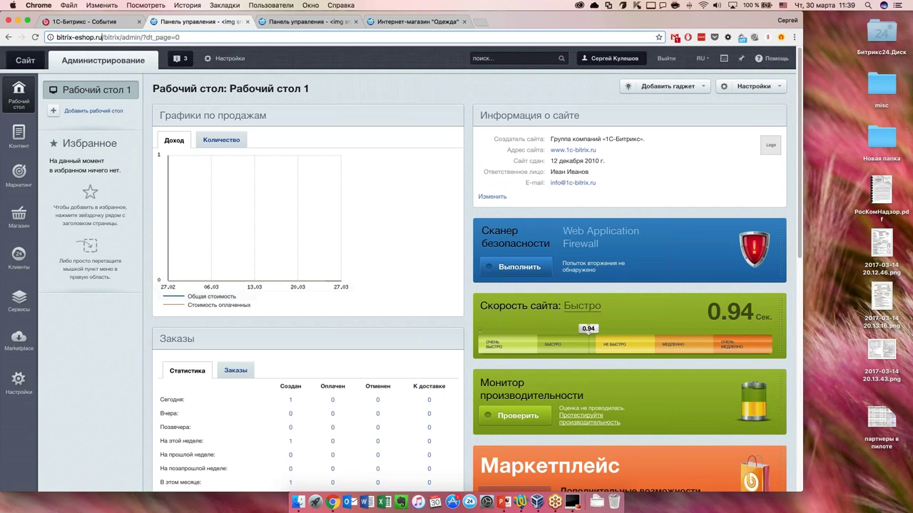
left_click(190, 40)
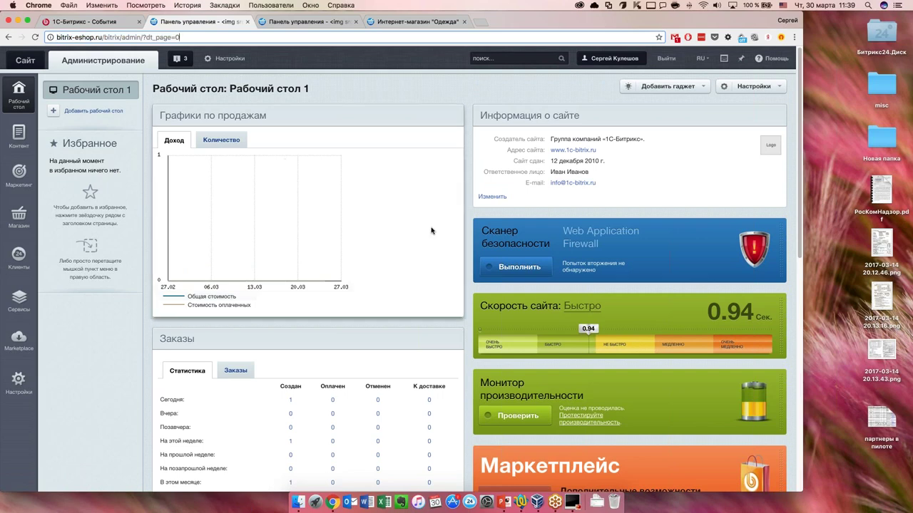
scroll(394, 306, "down", 1)
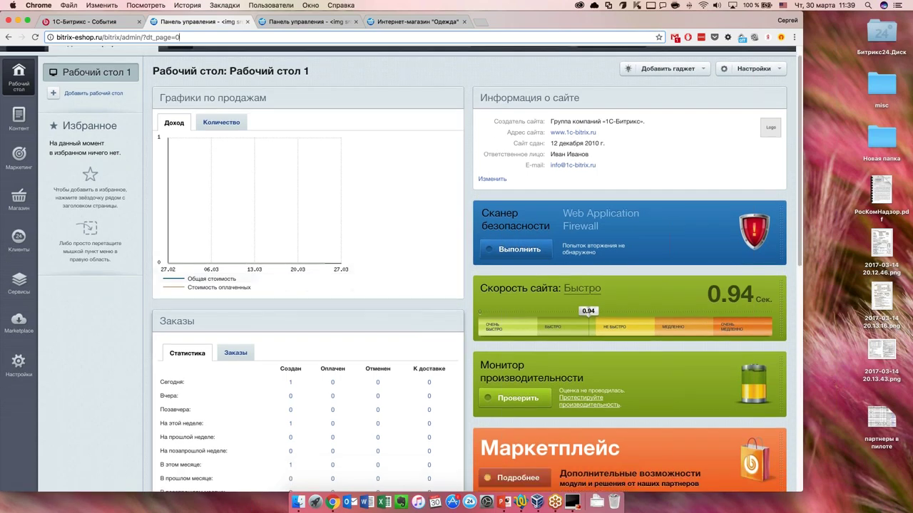
scroll(371, 373, "up", 1)
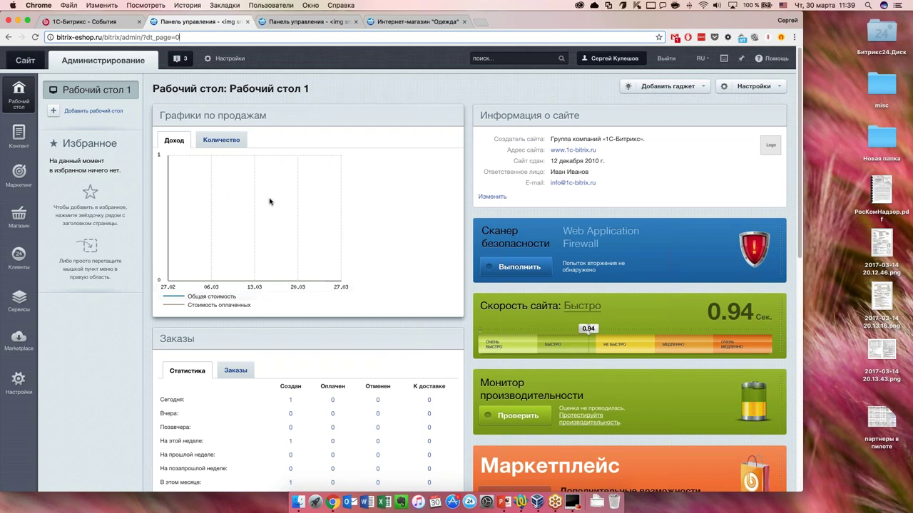
View the Графики по продажам gadget by order count (Количество), and return to the Доход chart.
left_click(228, 142)
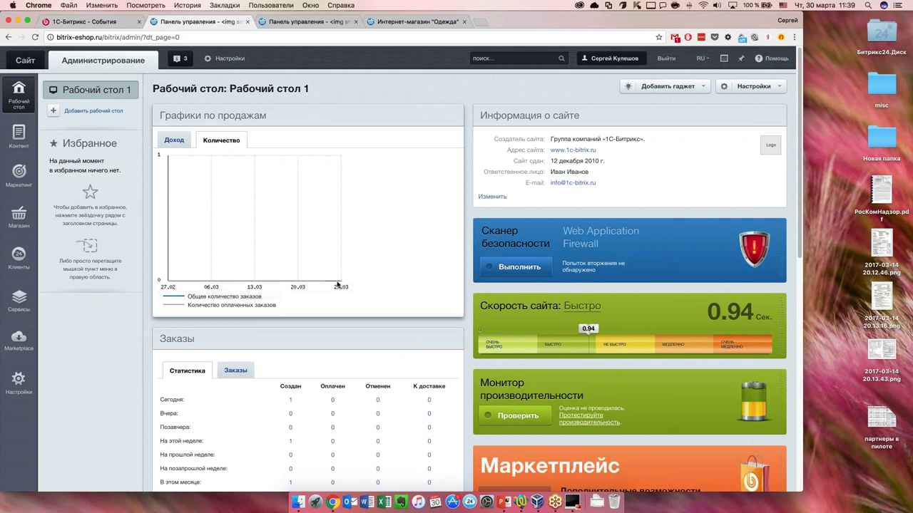
scroll(383, 285, "down", 1)
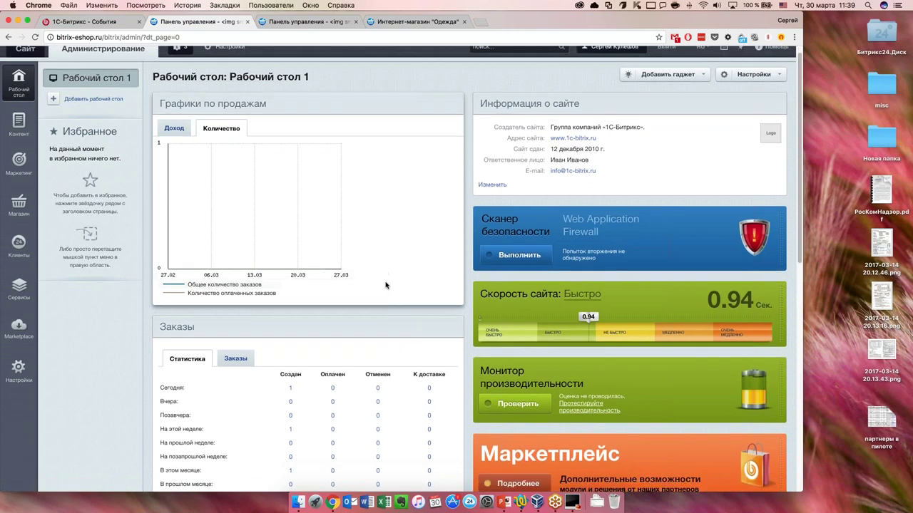
left_click(174, 122)
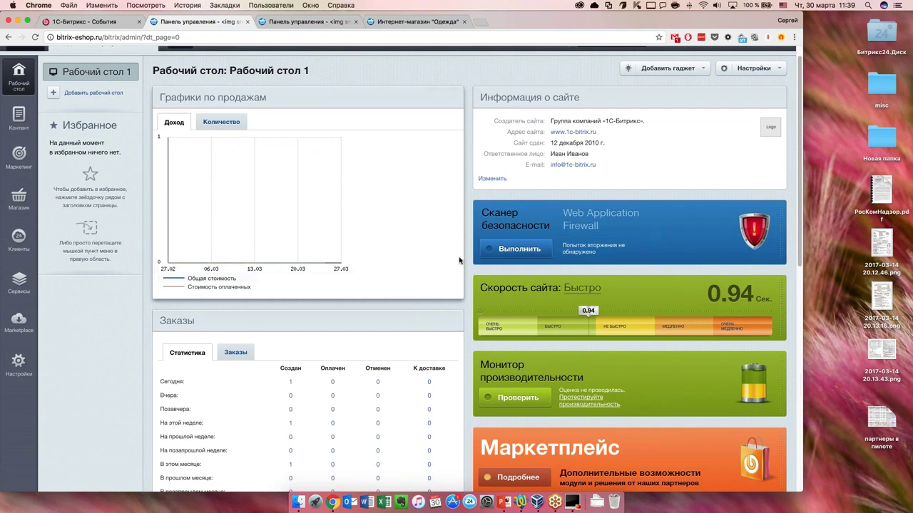
Set the period of the Графики по продажам gadget to Год and save its settings.
scroll(601, 214, "down", 1)
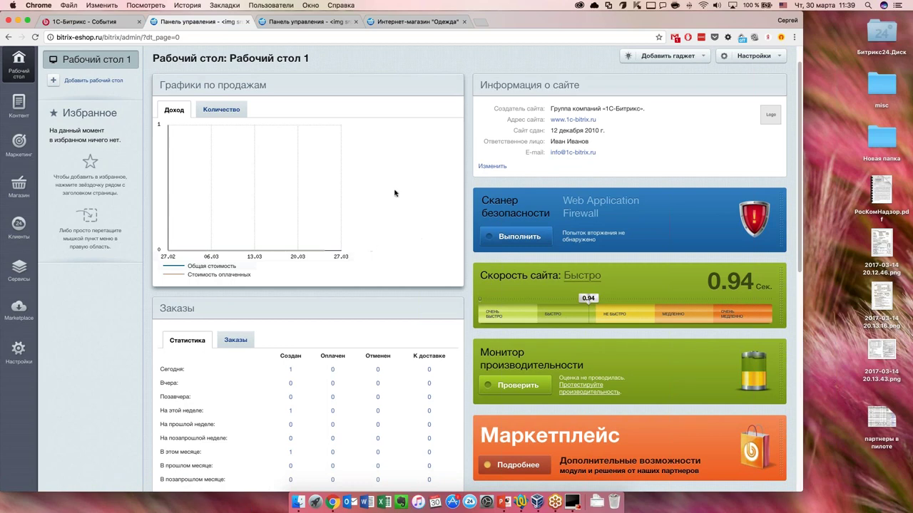
left_click(440, 85)
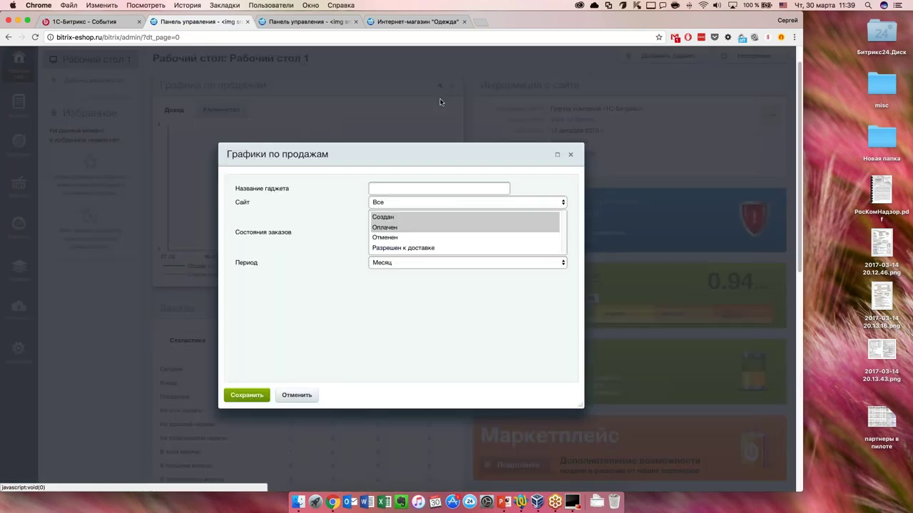
left_click(410, 262)
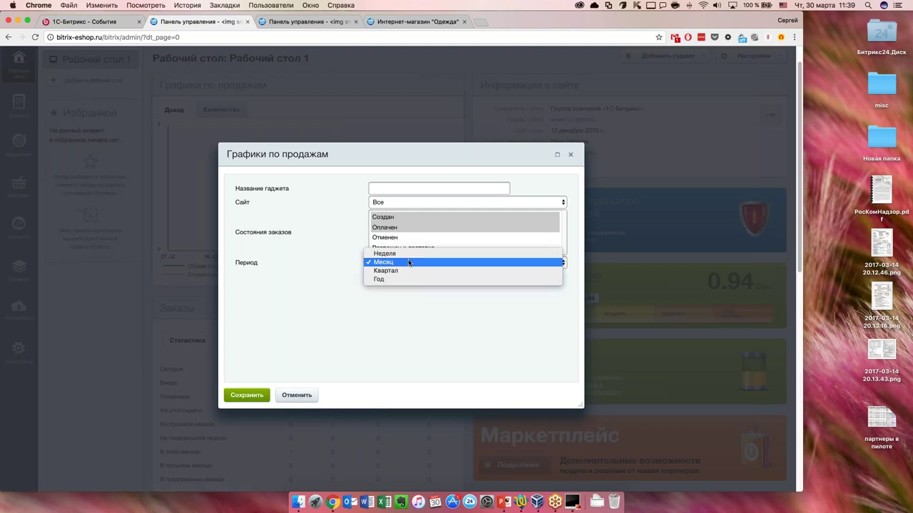
left_click(389, 280)
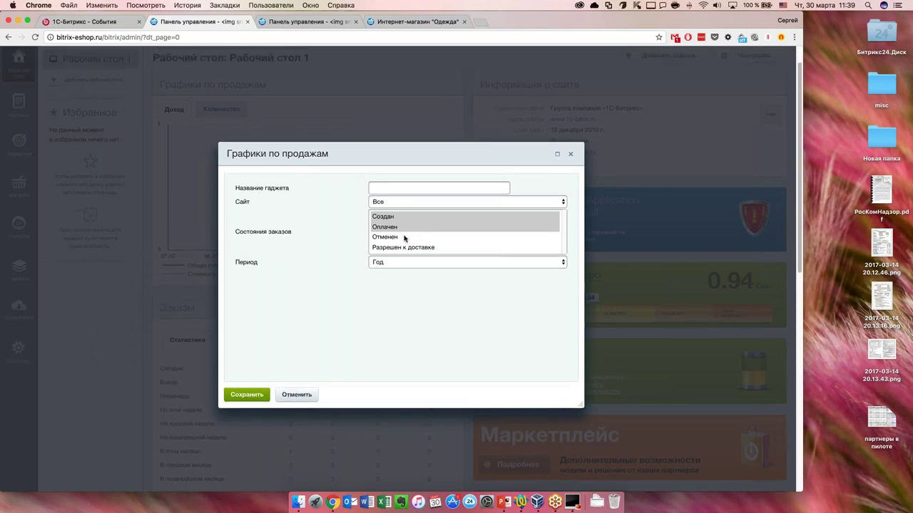
left_click(246, 394)
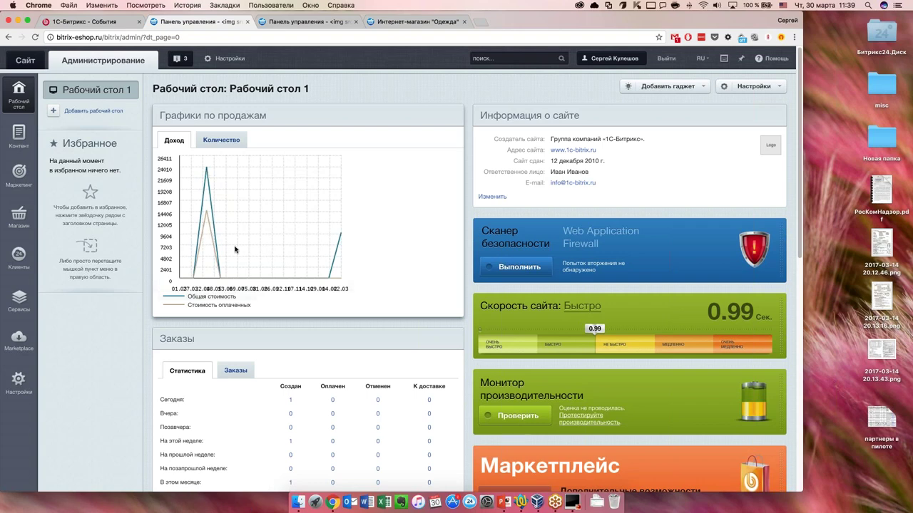
Inspect the Заказы gadget's order list, statistics and display settings, leaving the settings unchanged.
scroll(407, 239, "down", 3)
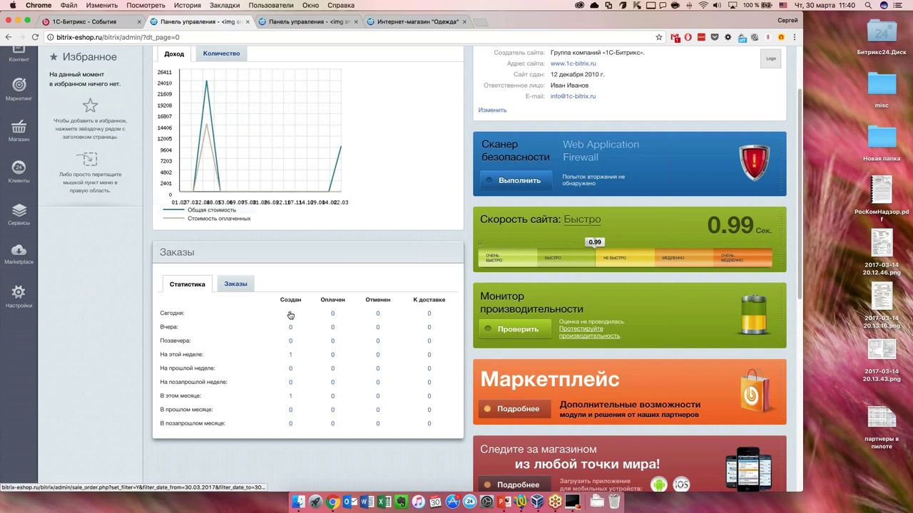
left_click(249, 286)
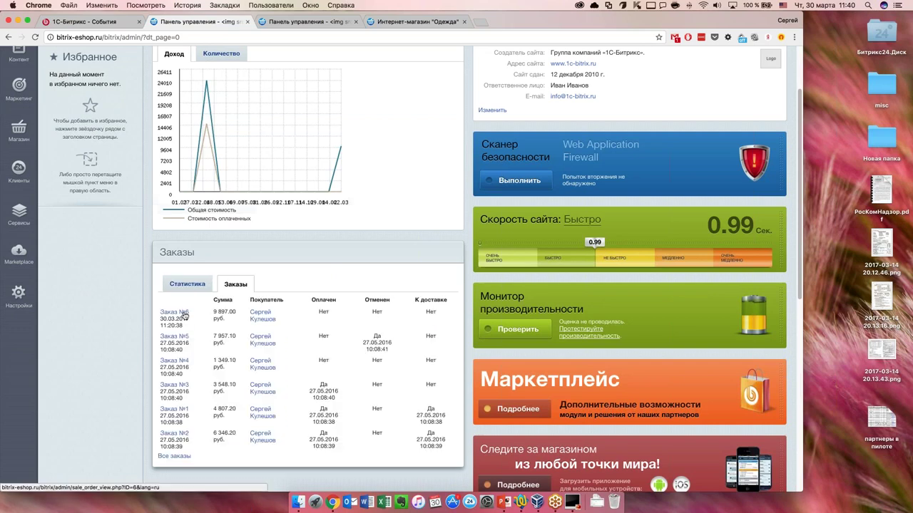
left_click(187, 283)
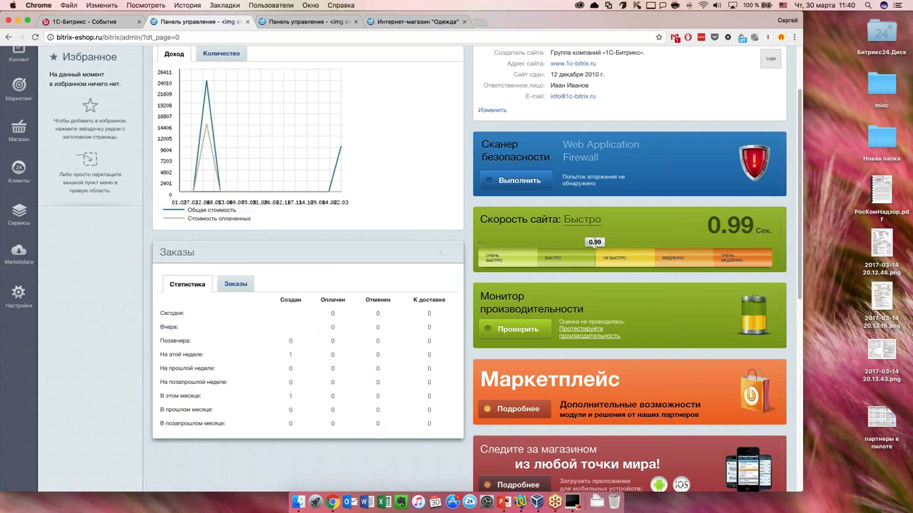
left_click(440, 252)
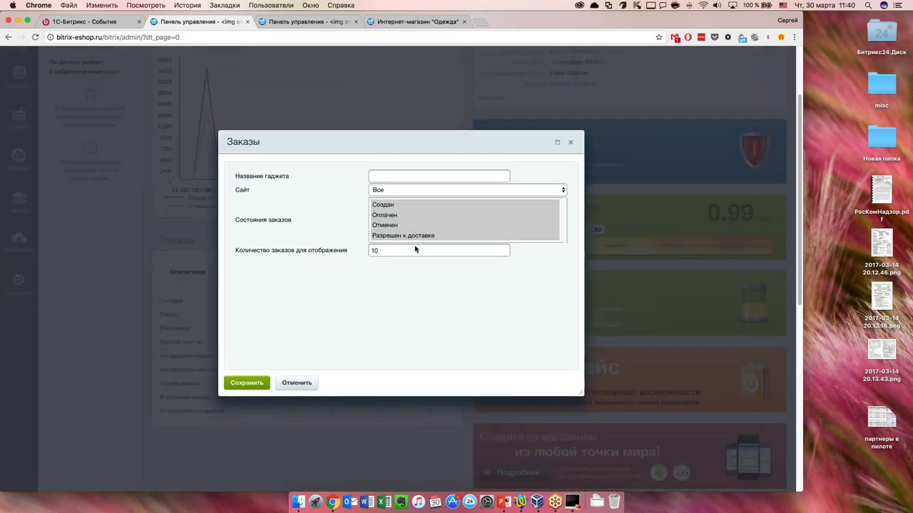
left_click(298, 374)
Examine the desktop gadgets for site speed, performance monitor, Маркетплейс and the mobile store application.
scroll(605, 366, "up", 3)
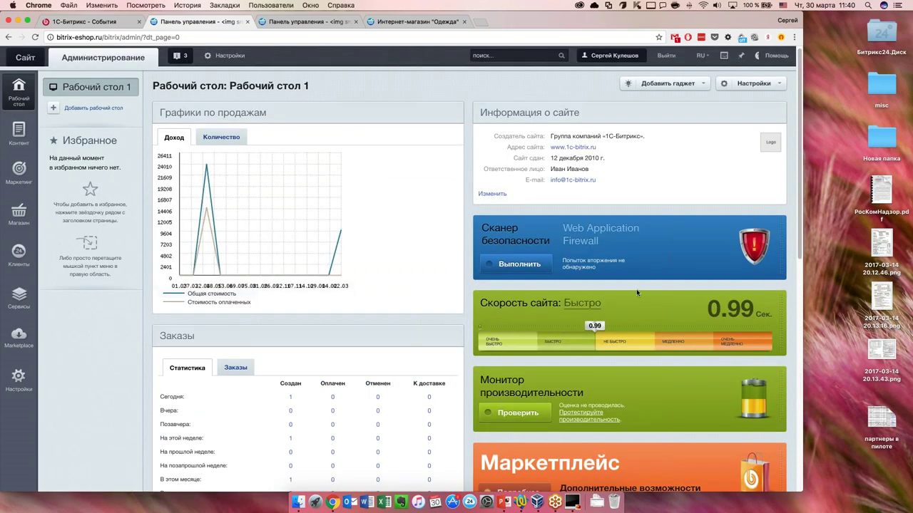
scroll(637, 292, "down", 2)
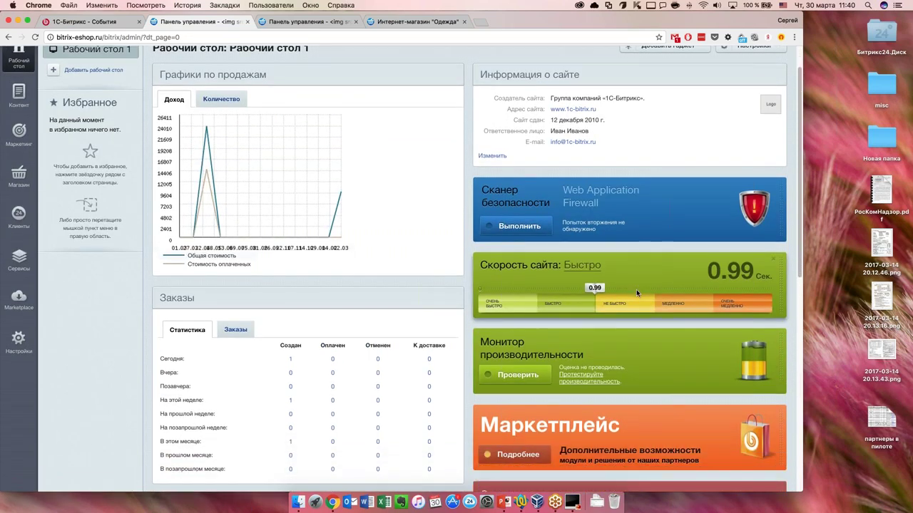
scroll(636, 290, "down", 2)
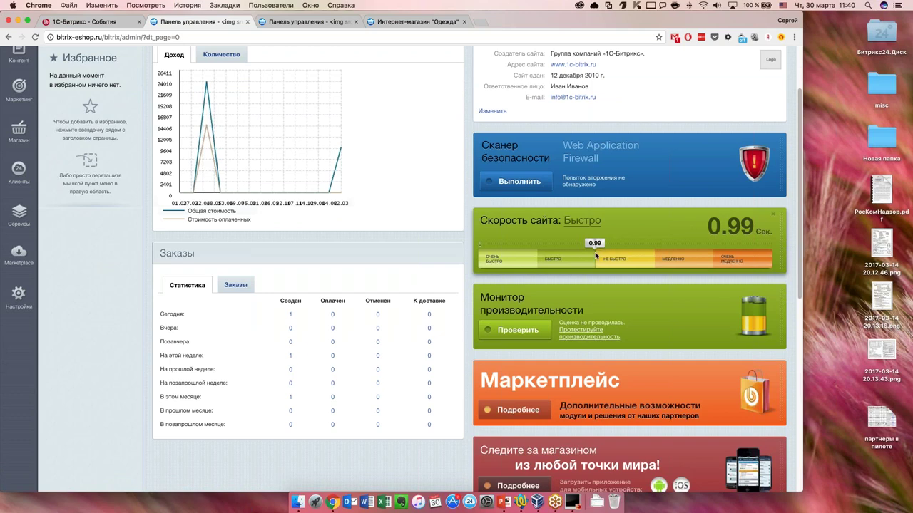
scroll(620, 298, "down", 1)
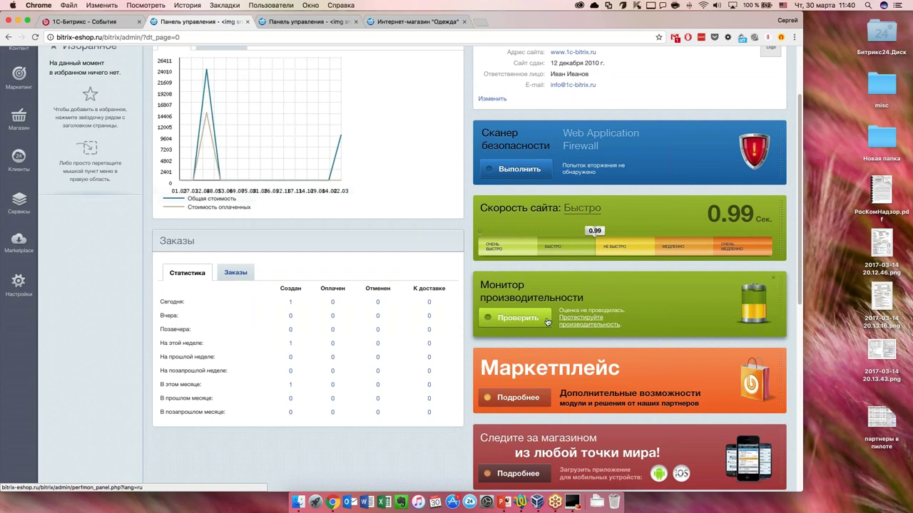
scroll(547, 321, "down", 1)
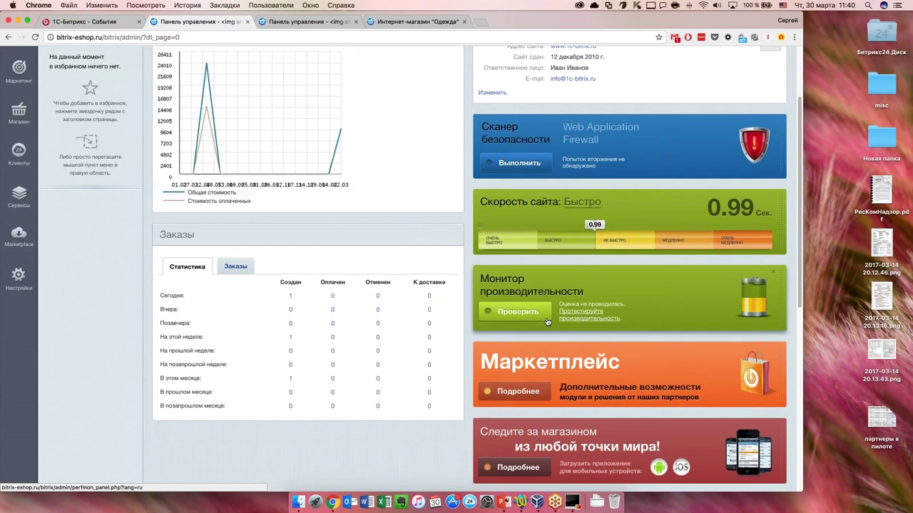
scroll(547, 321, "down", 2)
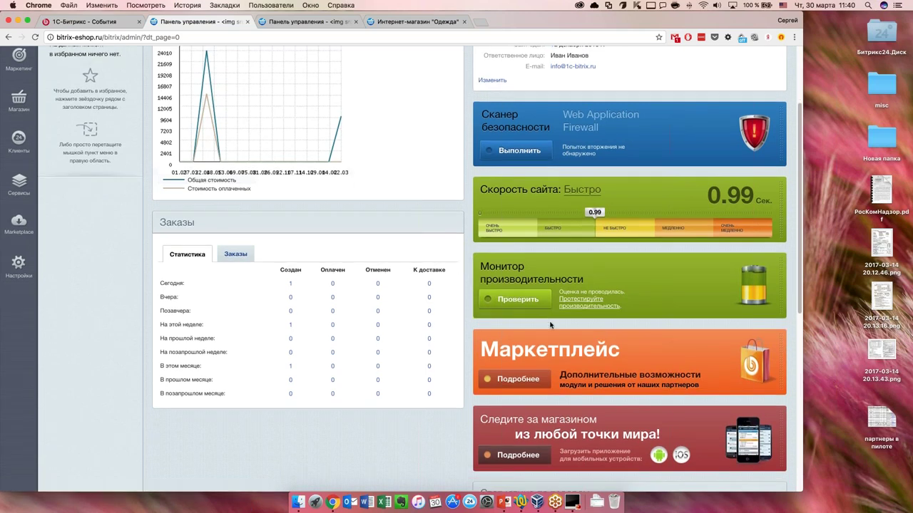
scroll(589, 325, "down", 1)
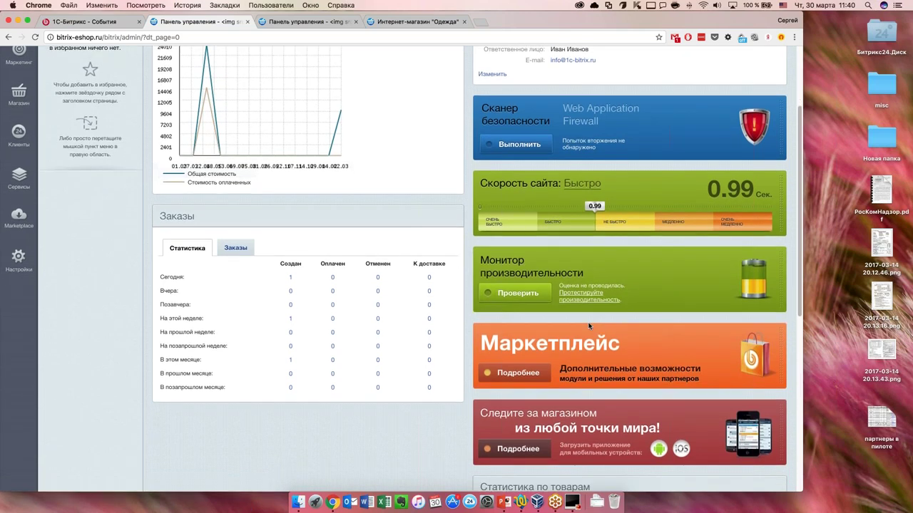
scroll(589, 326, "down", 2)
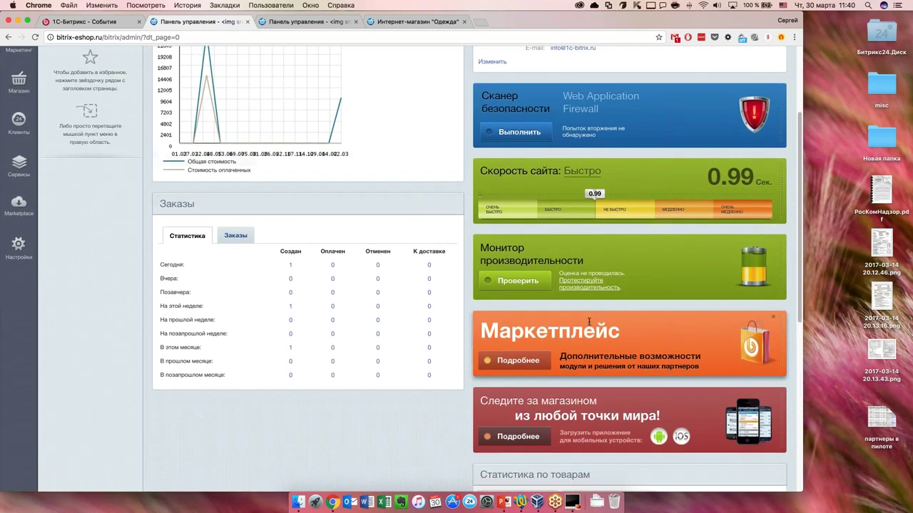
scroll(589, 326, "down", 3)
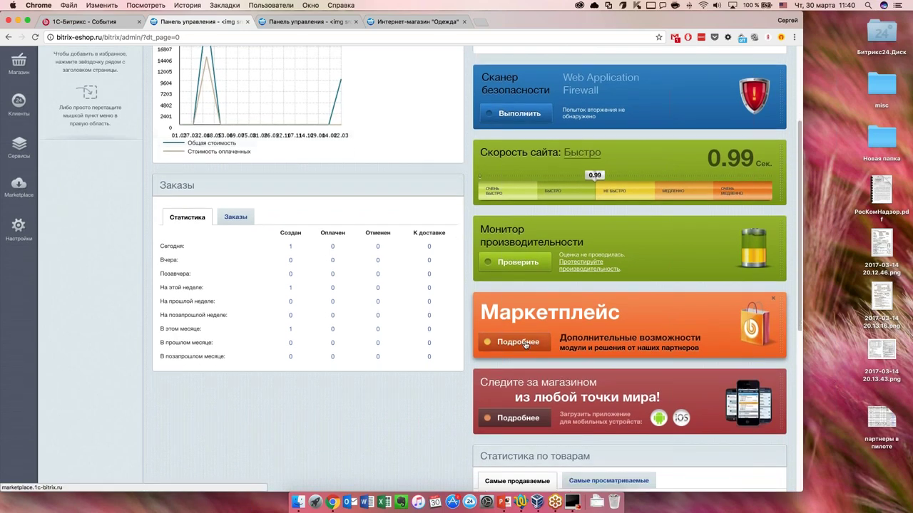
scroll(534, 421, "down", 2)
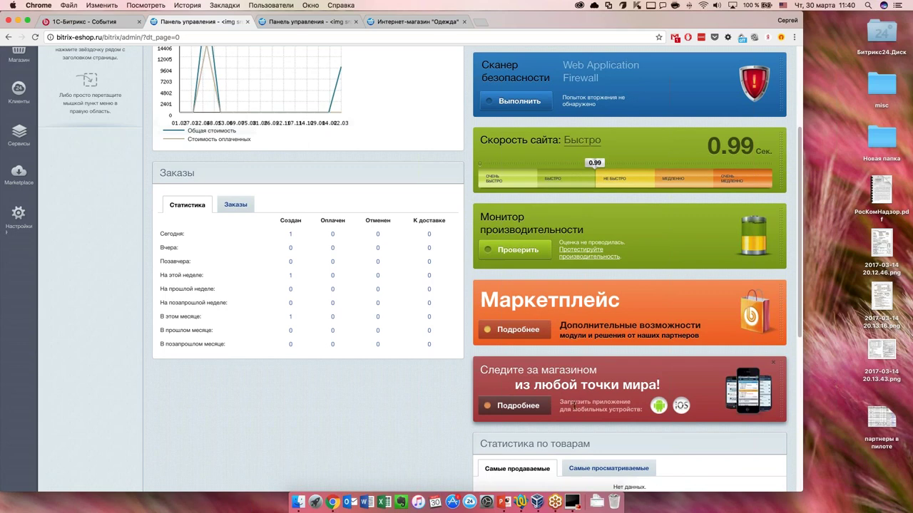
Move the Статистика по товарам gadget below Заказы, and place the О системе gadget directly beneath it.
scroll(574, 404, "down", 1)
scroll(575, 405, "down", 1)
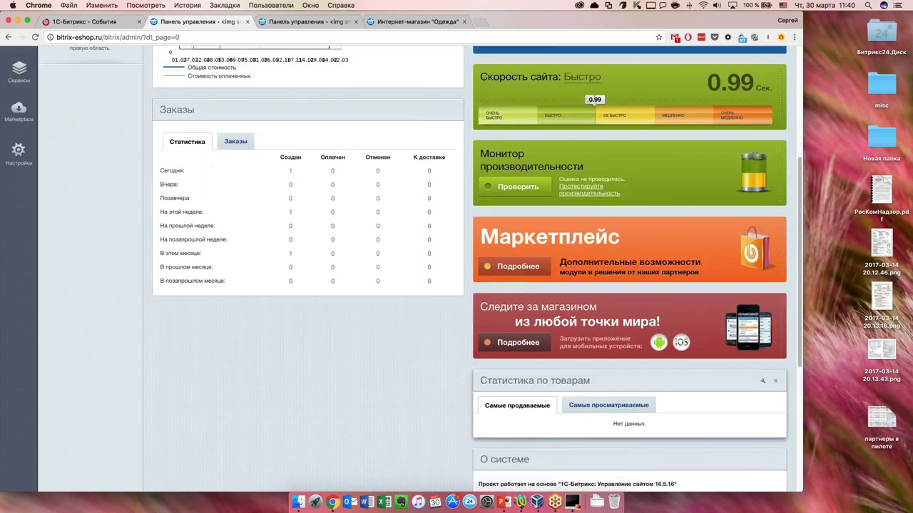
left_click_drag(542, 381, 314, 328)
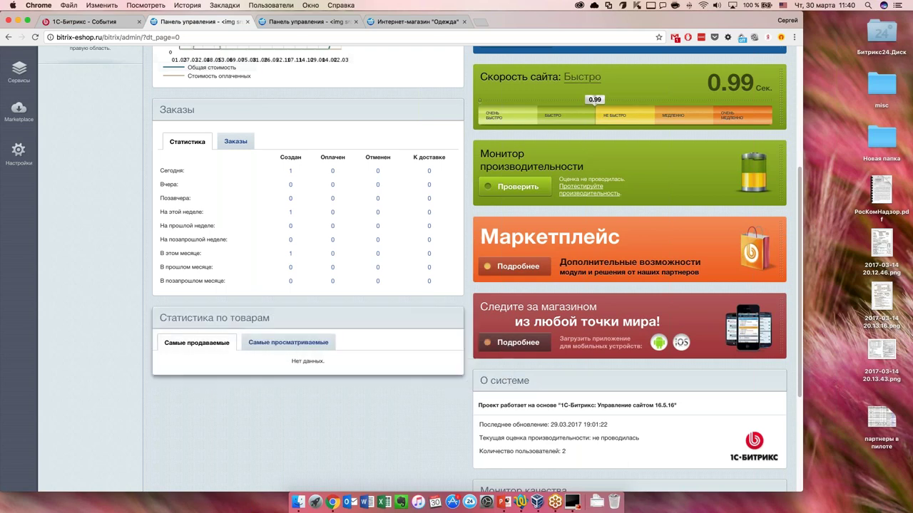
left_click_drag(504, 380, 183, 396)
scroll(628, 428, "down", 4)
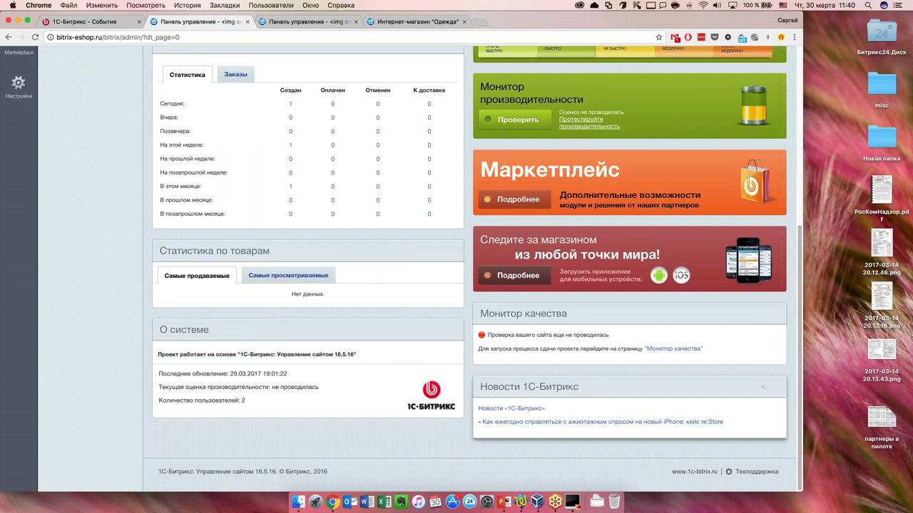
Add the Элементы инфоблока gadget from the Контент group to the desktop.
scroll(628, 428, "up", 6)
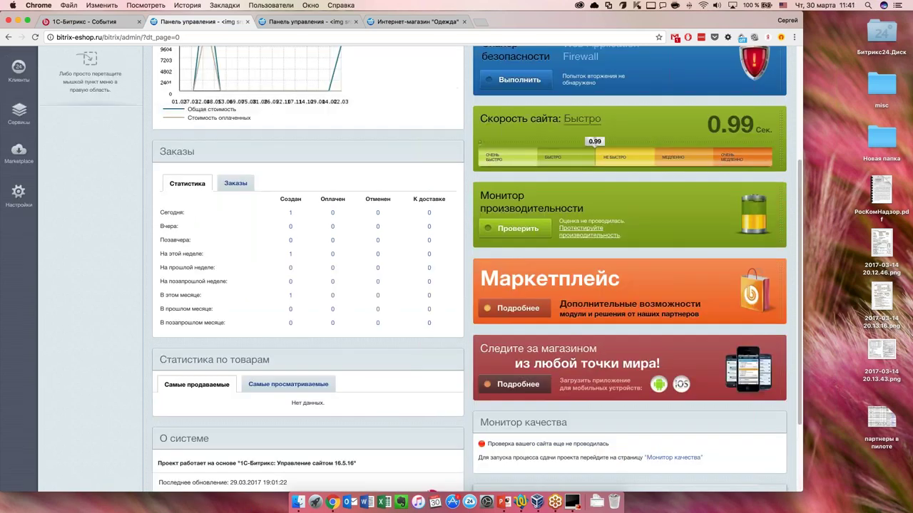
scroll(628, 428, "up", 5)
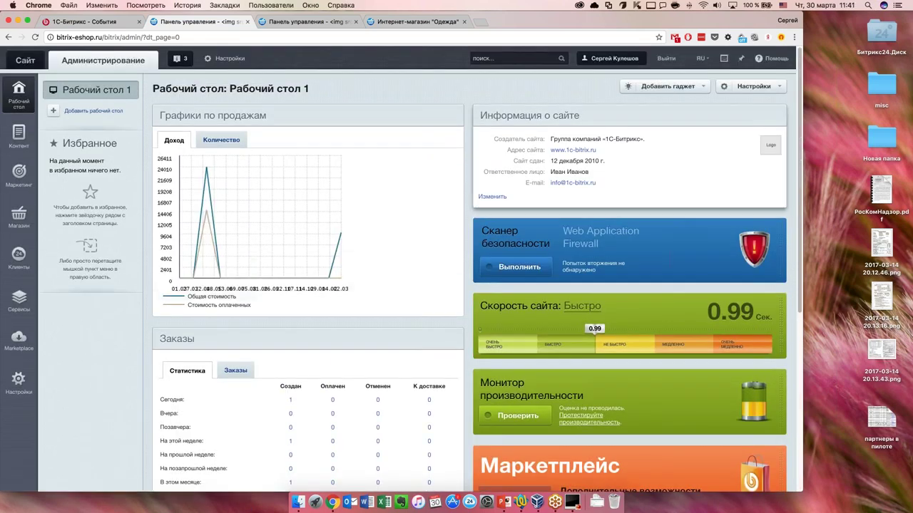
left_click(663, 86)
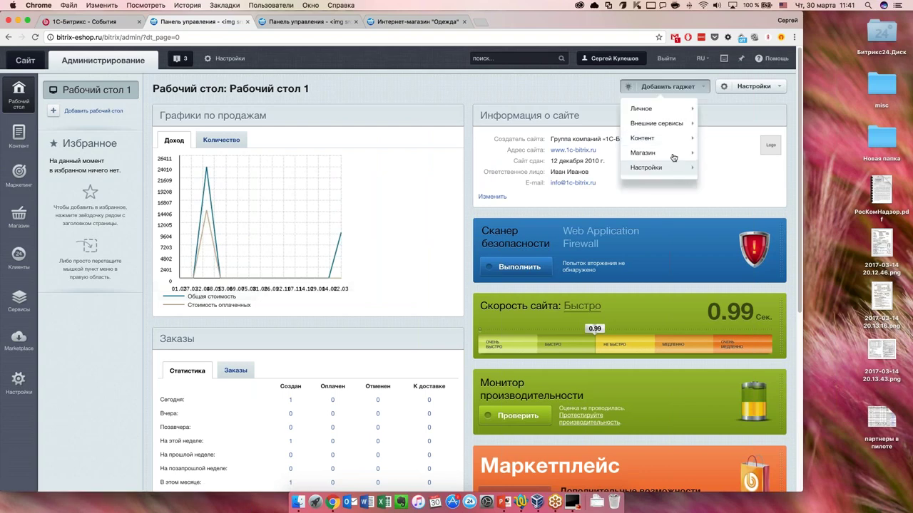
mouse_move(683, 112)
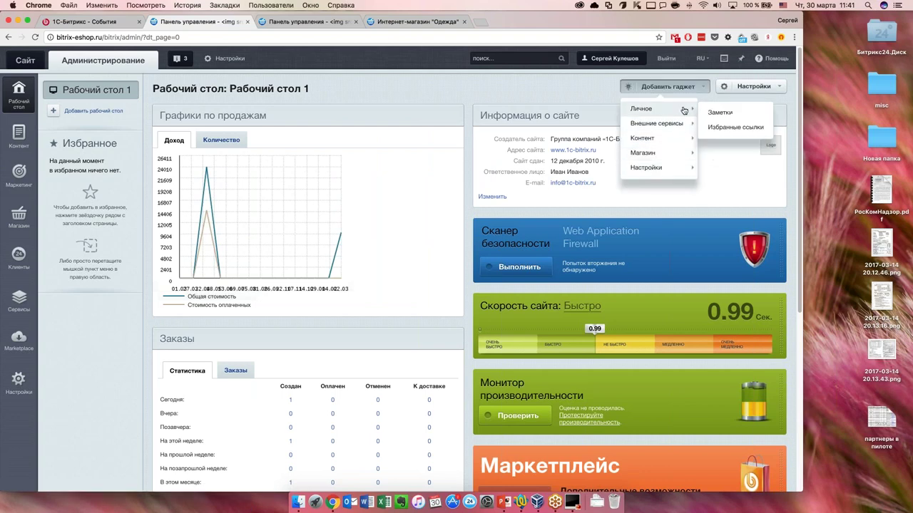
mouse_move(674, 139)
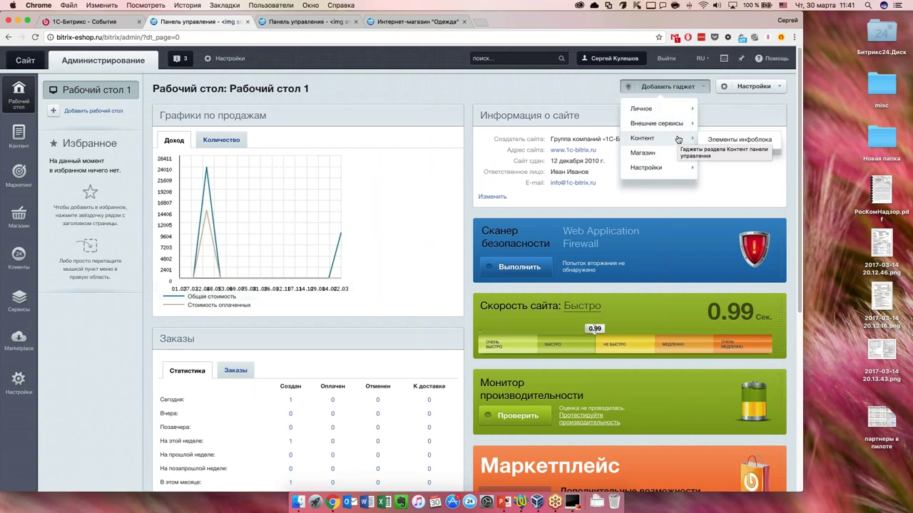
left_click(748, 141)
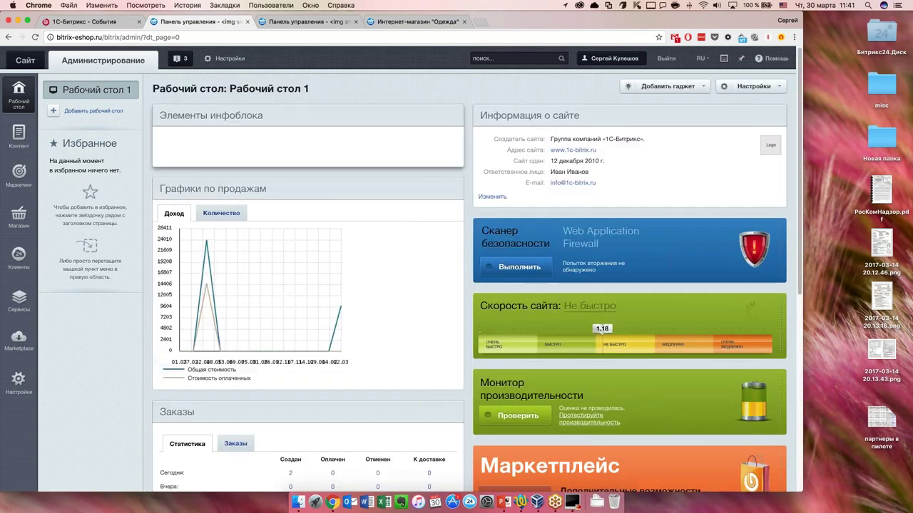
Configure the Элементы инфоблока gadget with name Новости, type [news] Новости and infoblock [1] [s1] Новости, and save it.
left_click(440, 115)
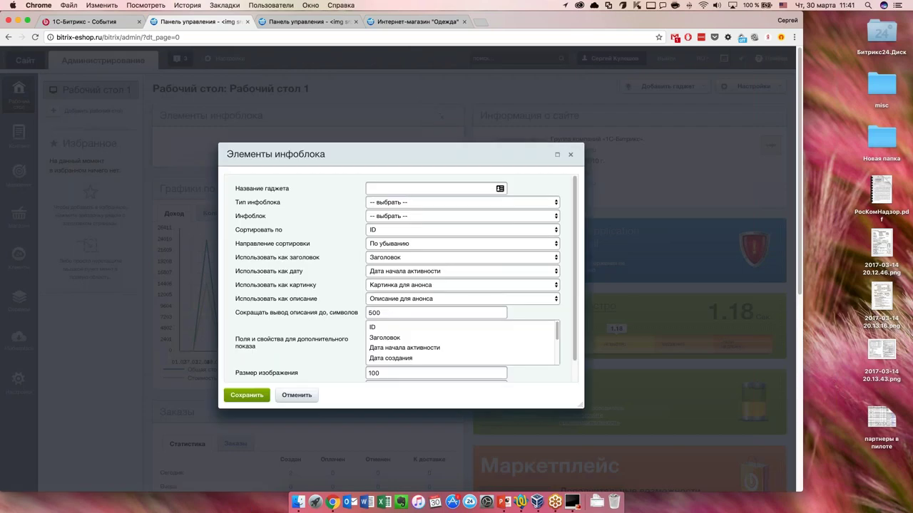
type("Новости")
left_click(439, 204)
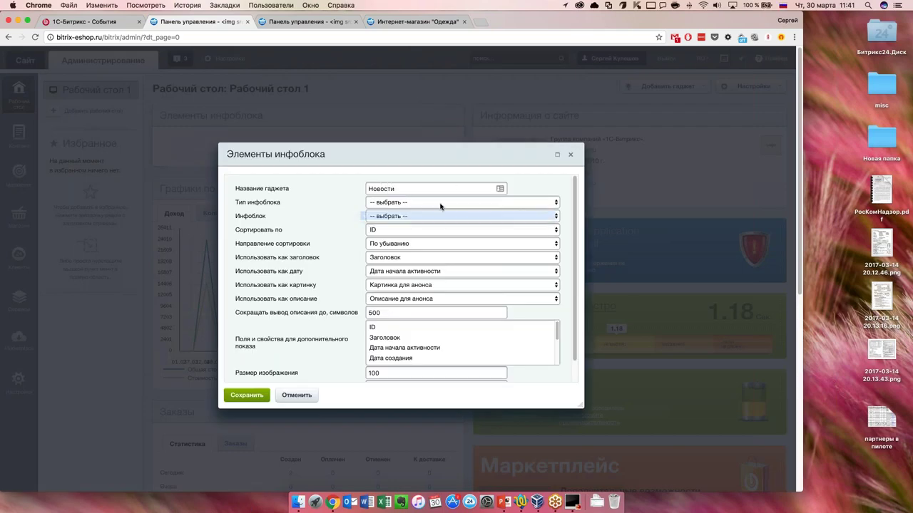
left_click(438, 203)
left_click(427, 224)
left_click(427, 216)
left_click(426, 230)
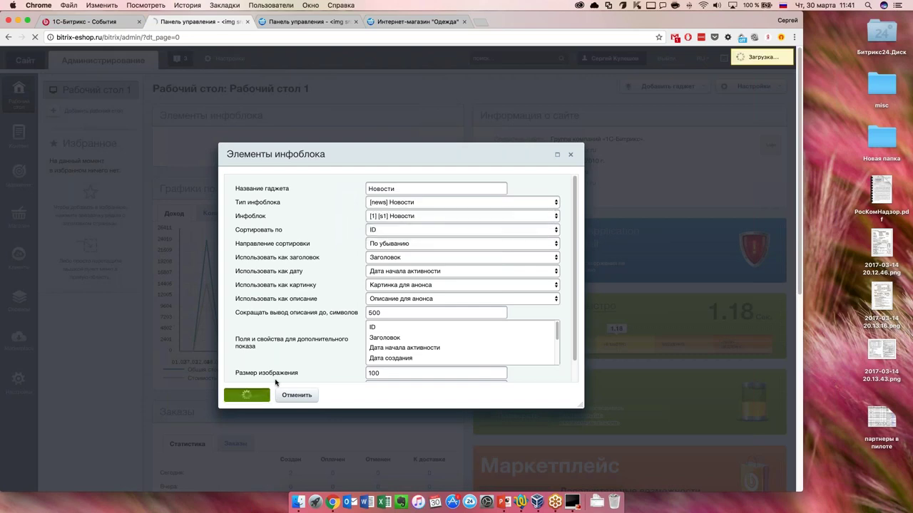
left_click(247, 395)
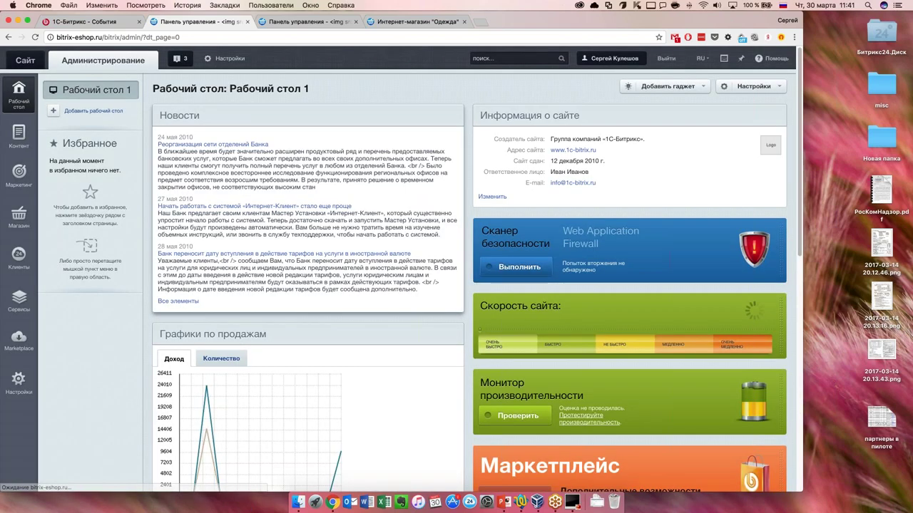
scroll(316, 261, "down", 4)
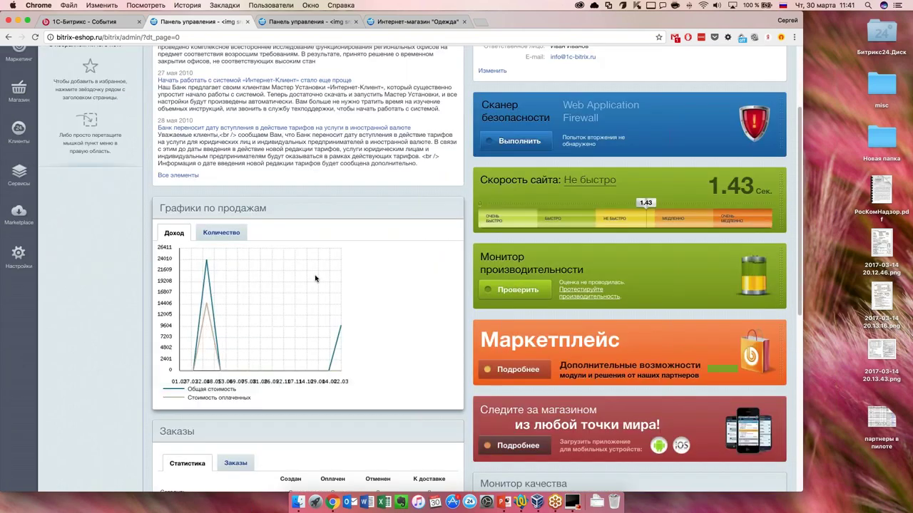
scroll(315, 279, "up", 4)
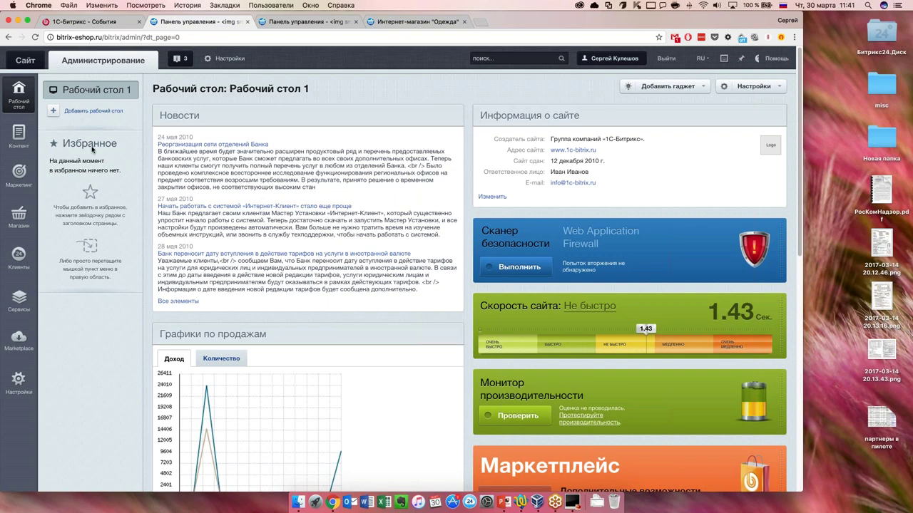
Add the Одежда catalog from the Магазин section to Избранное.
left_click(21, 135)
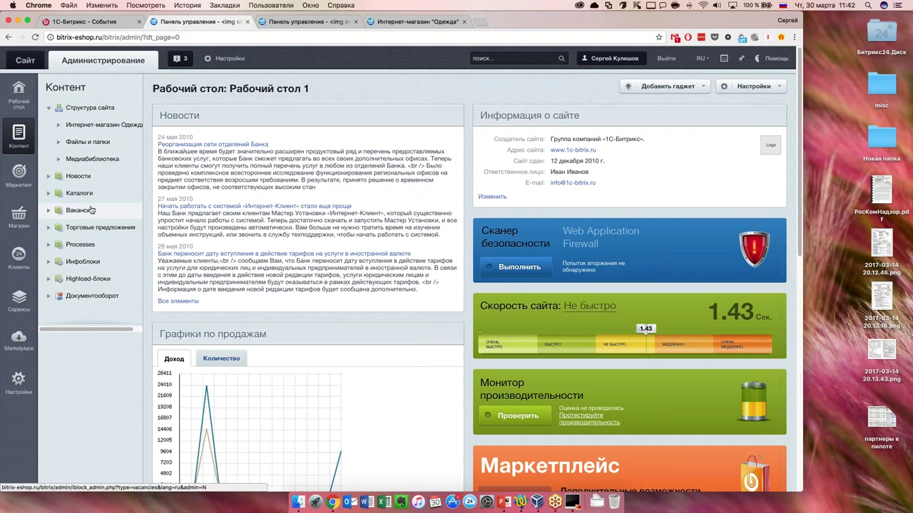
left_click(48, 195)
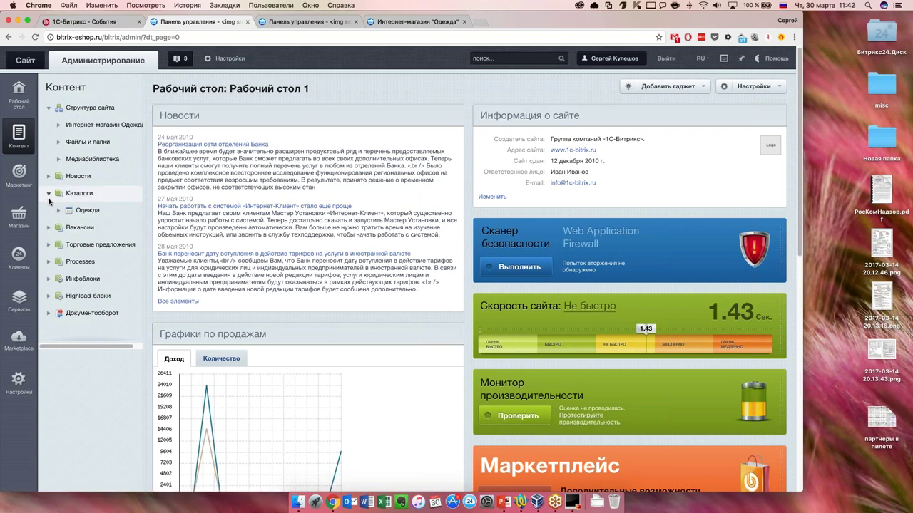
left_click(27, 226)
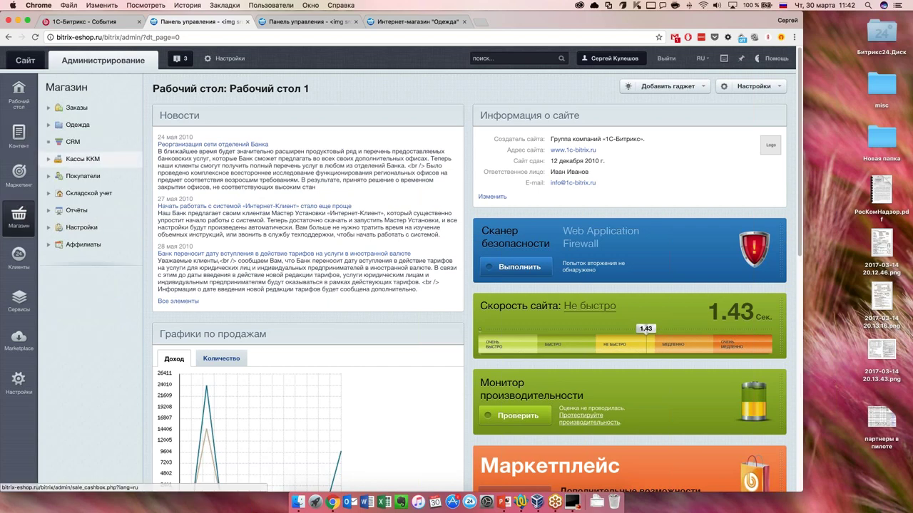
left_click_drag(114, 127, 663, 292)
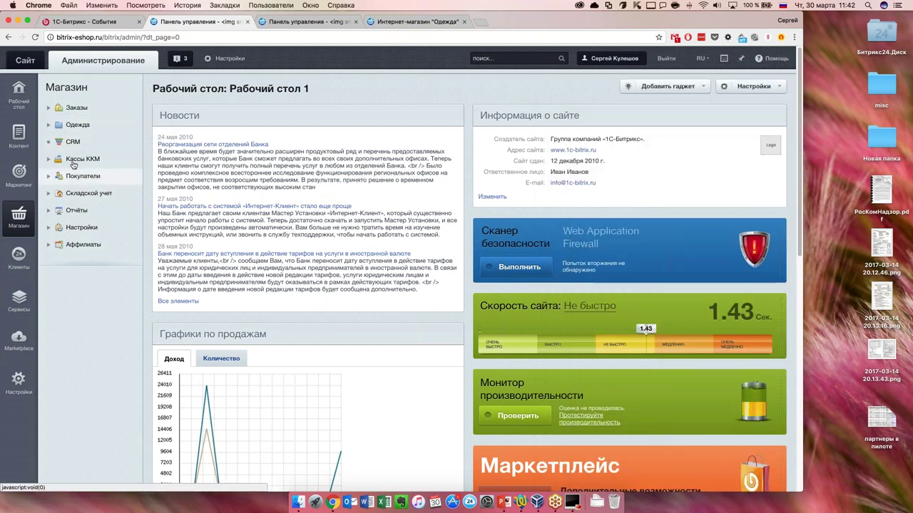
Open Список касс under Кассы ККМ and add it to Избранное.
left_click(100, 156)
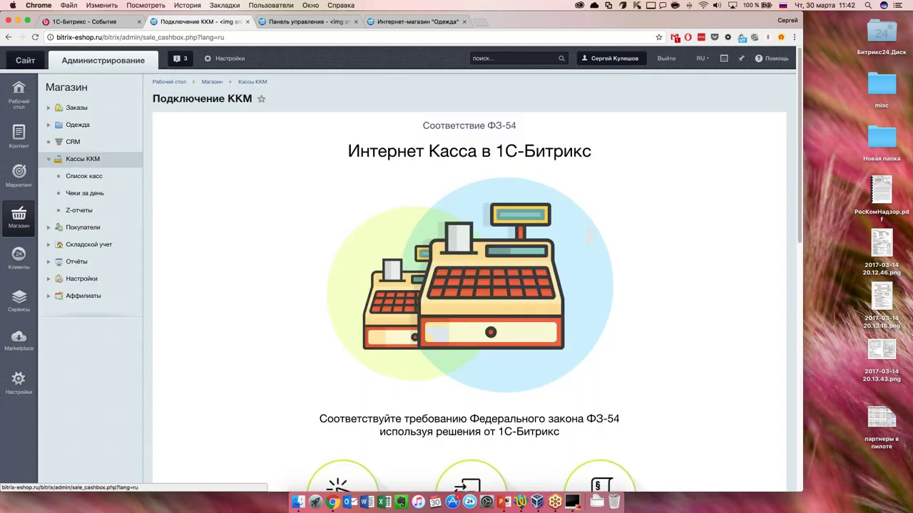
left_click(90, 175)
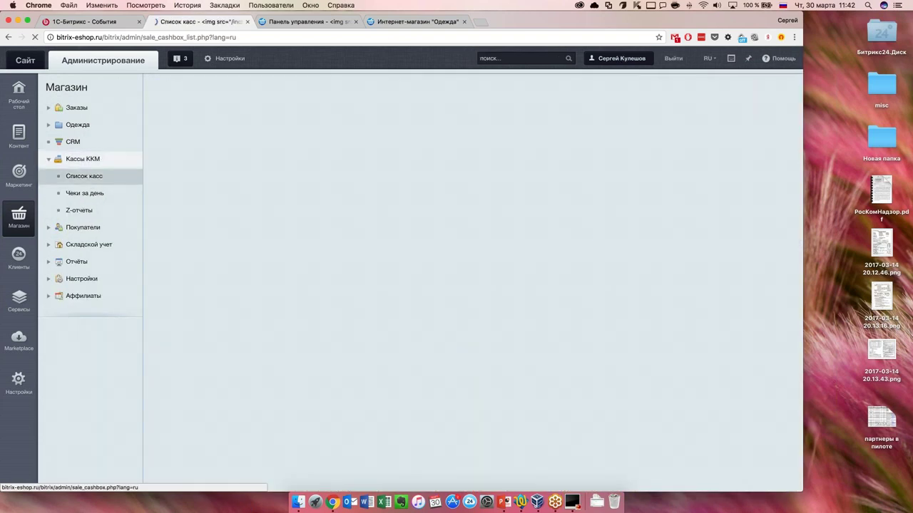
left_click_drag(74, 178, 631, 239)
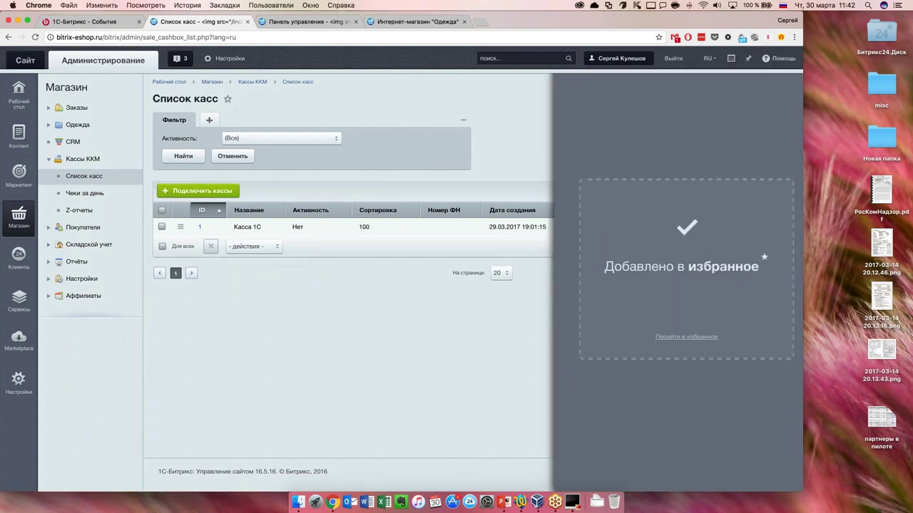
Add Чеки за день from Кассы ККМ and Список покупателей from Покупатели to Избранное.
left_click(90, 210)
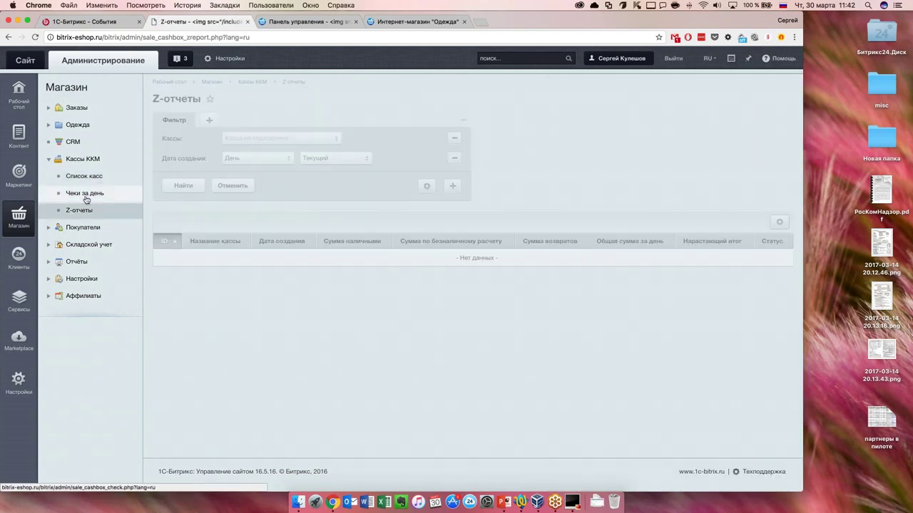
left_click(86, 199)
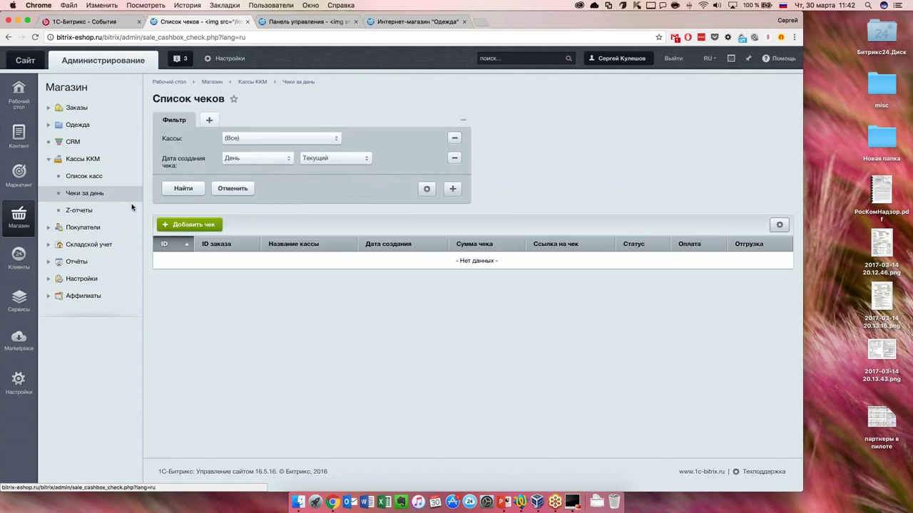
left_click_drag(39, 191, 681, 254)
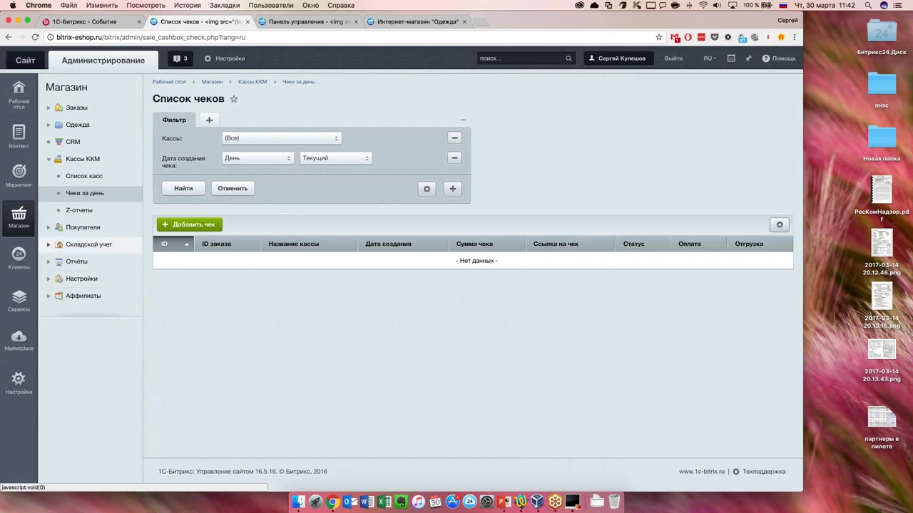
left_click(48, 227)
left_click_drag(87, 249, 653, 259)
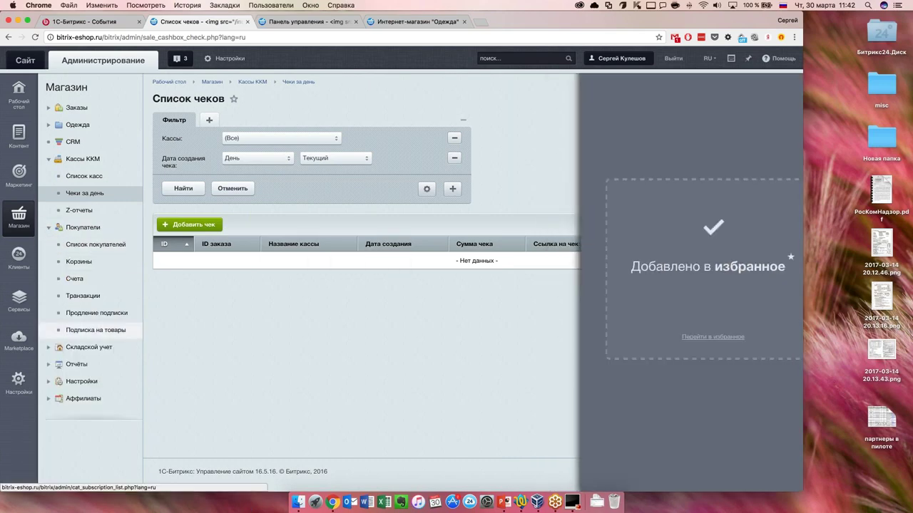
Add Пульс конверсии and the online store's Бизнес модель item from the Маркетинг section to Избранное.
left_click(48, 382)
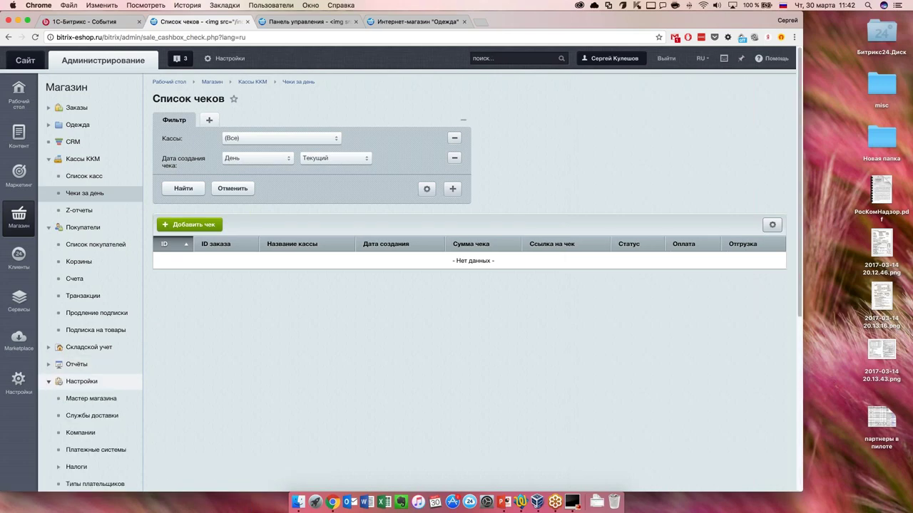
left_click(18, 134)
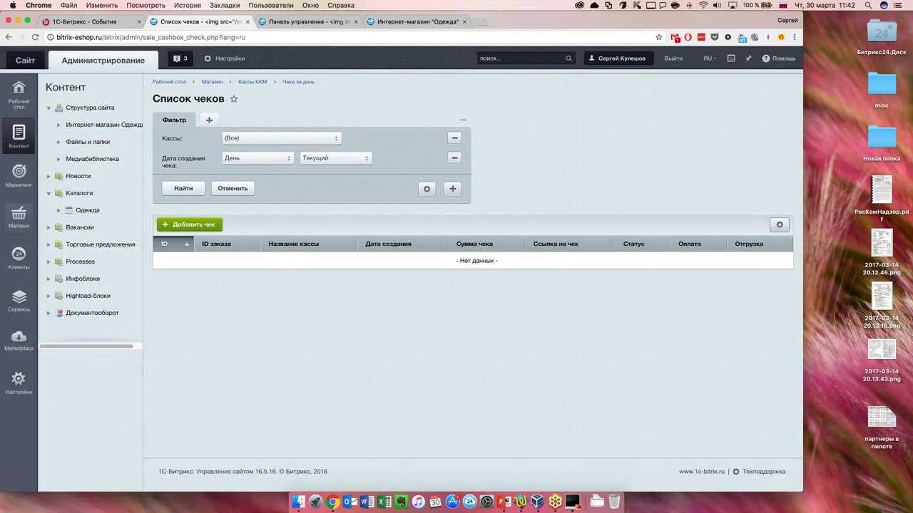
left_click(18, 175)
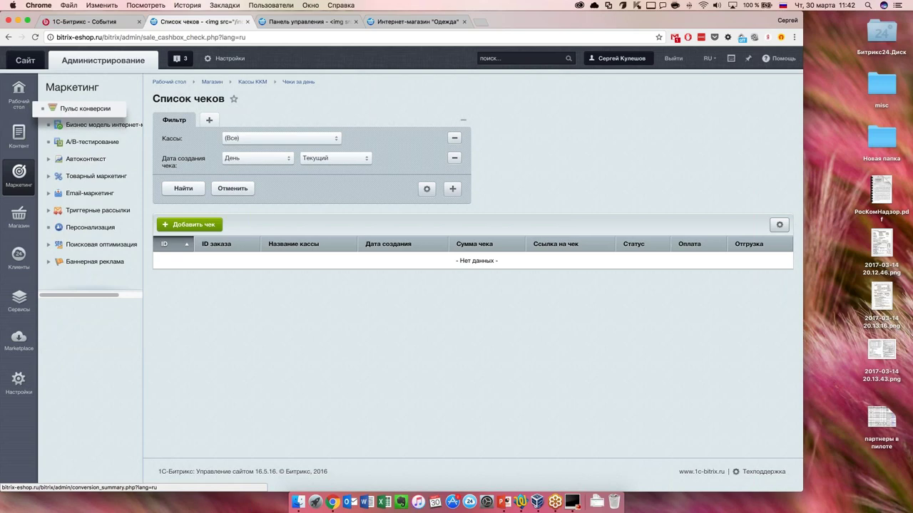
left_click_drag(86, 108, 159, 146)
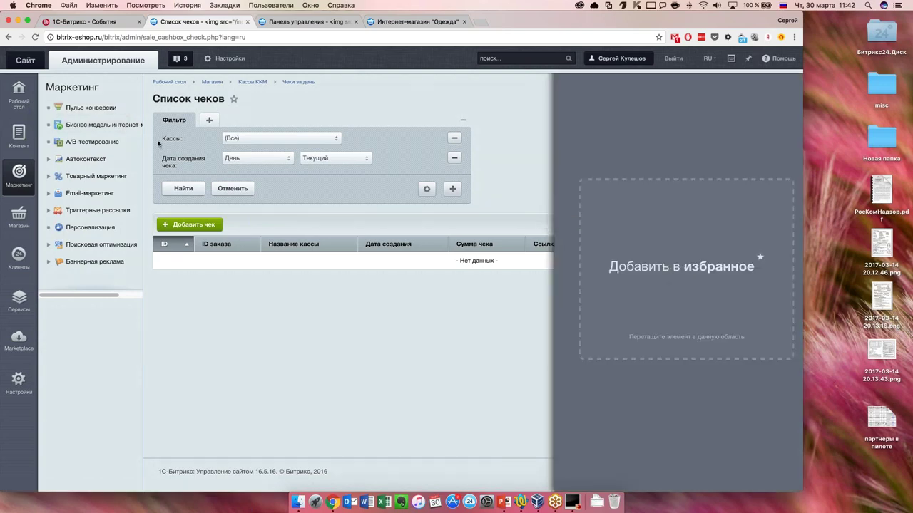
left_click_drag(100, 125, 584, 238)
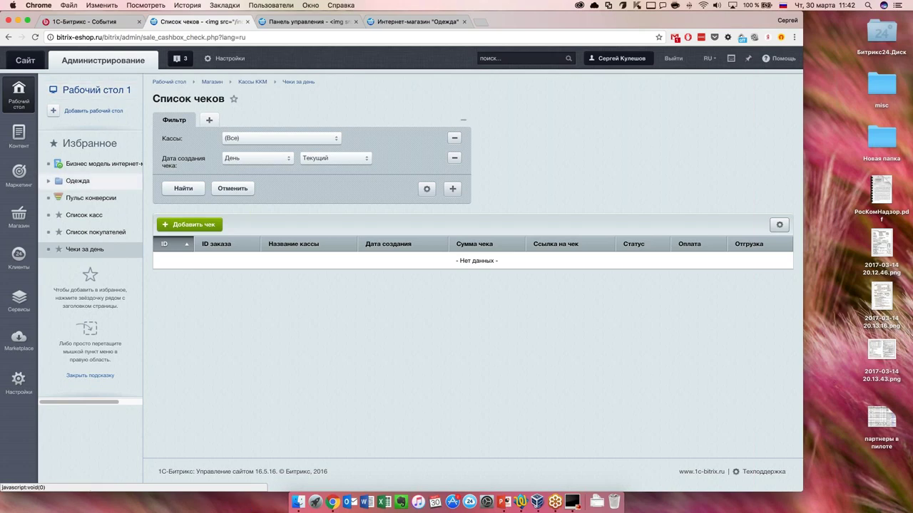
Open Пульс конверсии from Избранное and review the conversion scale and overall conversion chart.
left_click(123, 203)
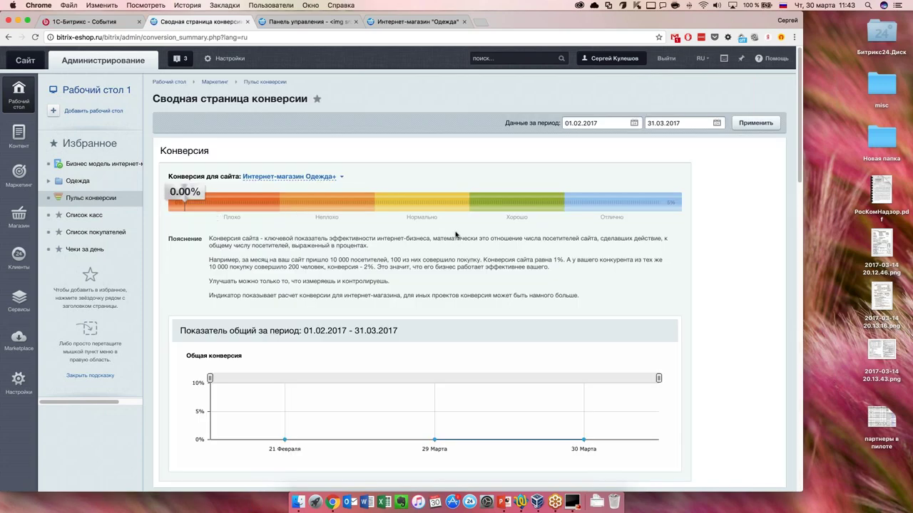
scroll(456, 233, "down", 5)
scroll(284, 399, "up", 5)
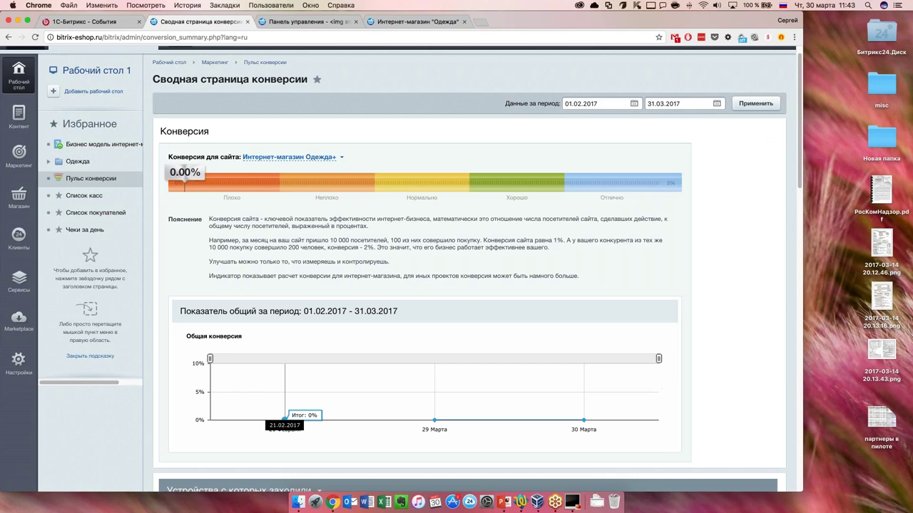
scroll(285, 420, "up", 1)
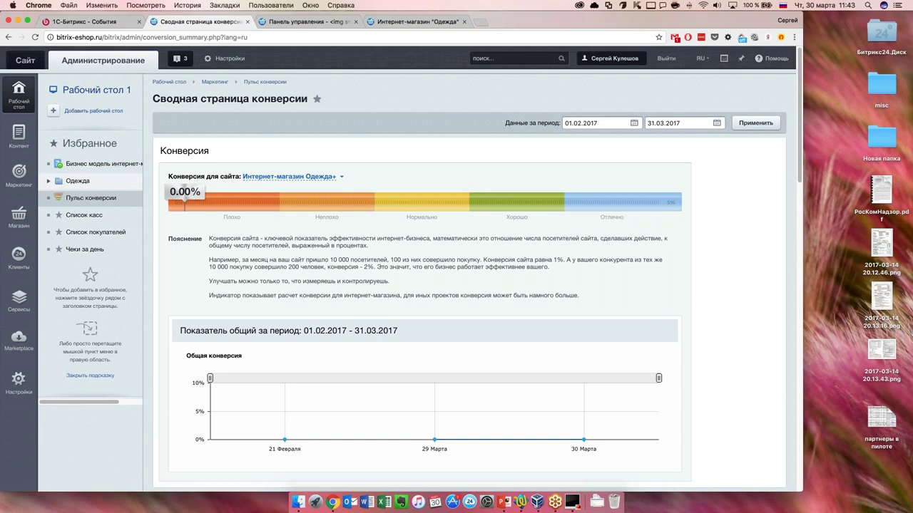
Expand the Одежда favourite and its Разделы branch to view the catalog sections.
left_click(48, 181)
left_click(58, 215)
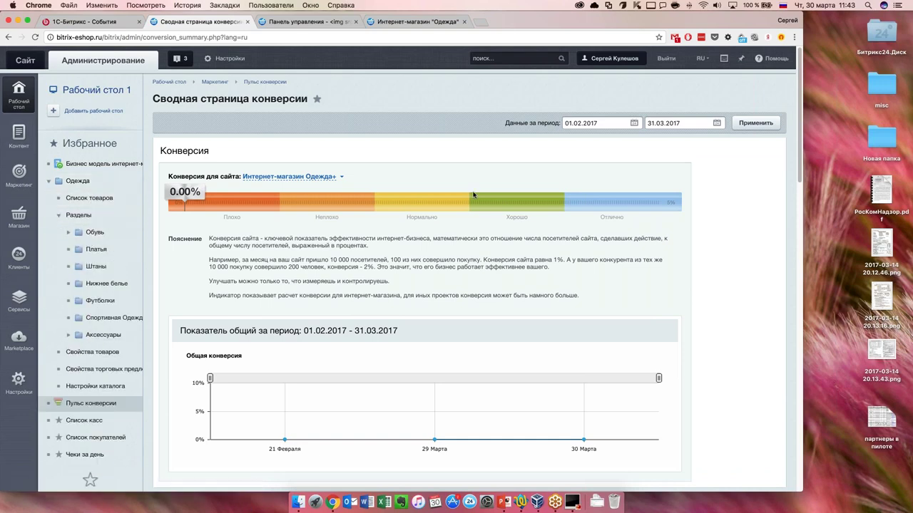
scroll(467, 204, "down", 3)
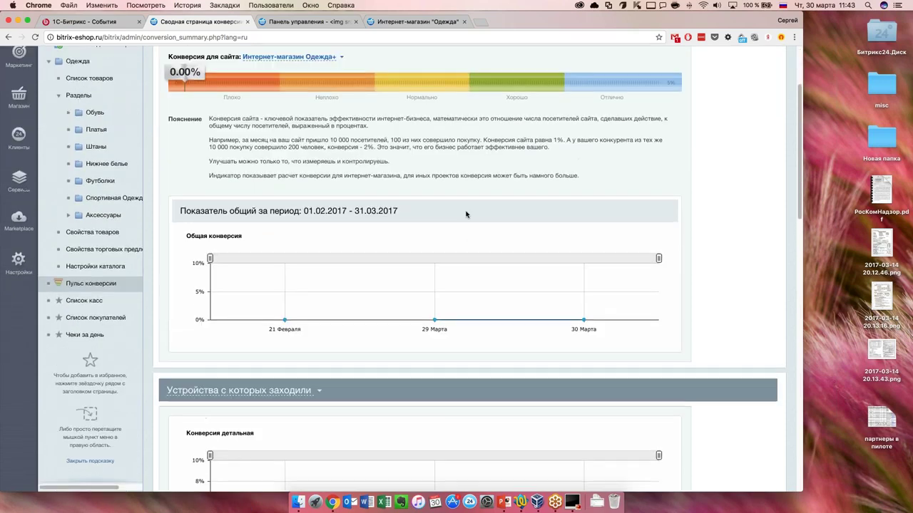
scroll(459, 214, "up", 3)
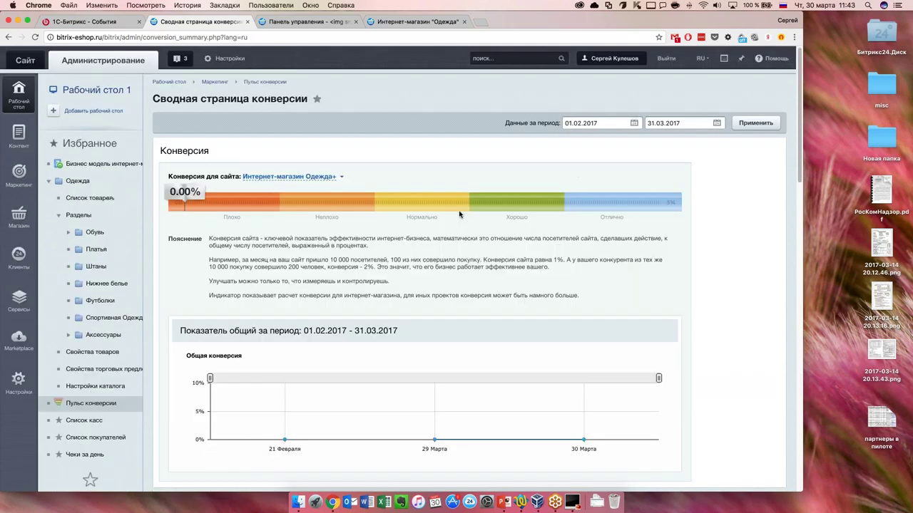
Open the Одежда product list in the Магазин section and look through its sections and products.
left_click(19, 135)
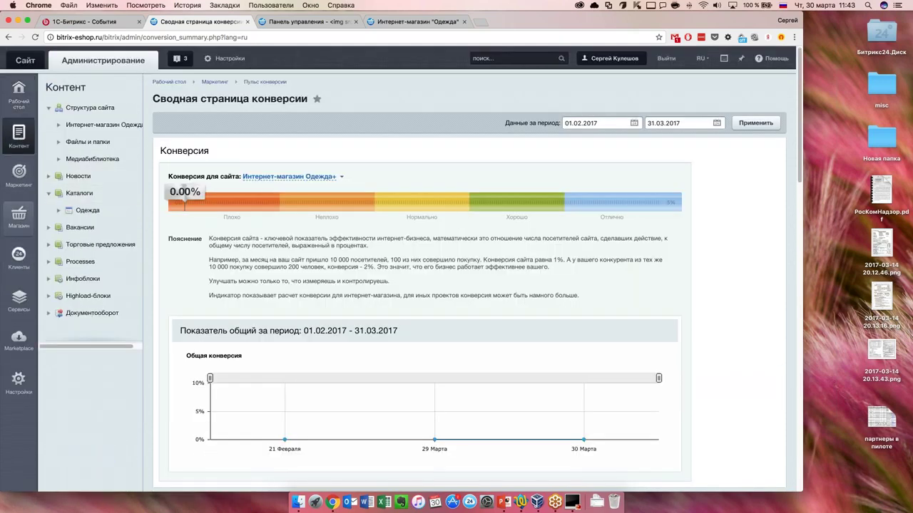
left_click(19, 256)
left_click(25, 224)
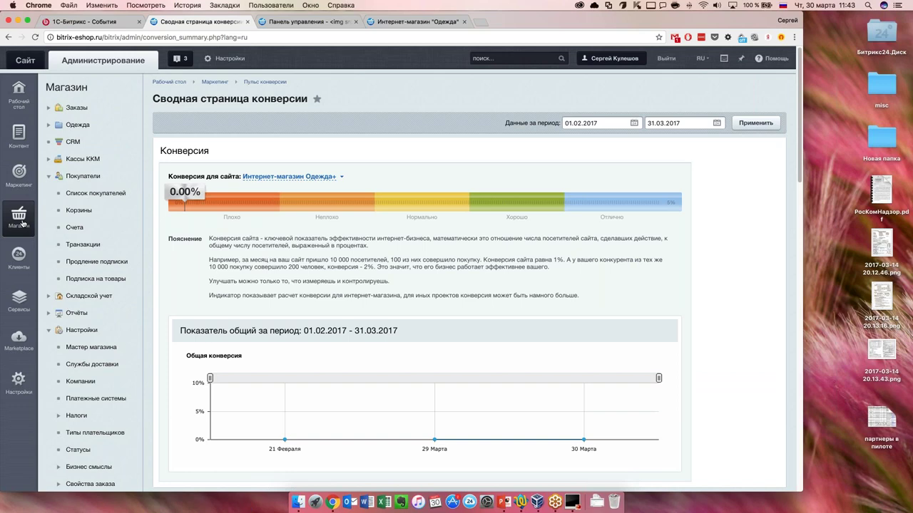
left_click(48, 176)
left_click(48, 126)
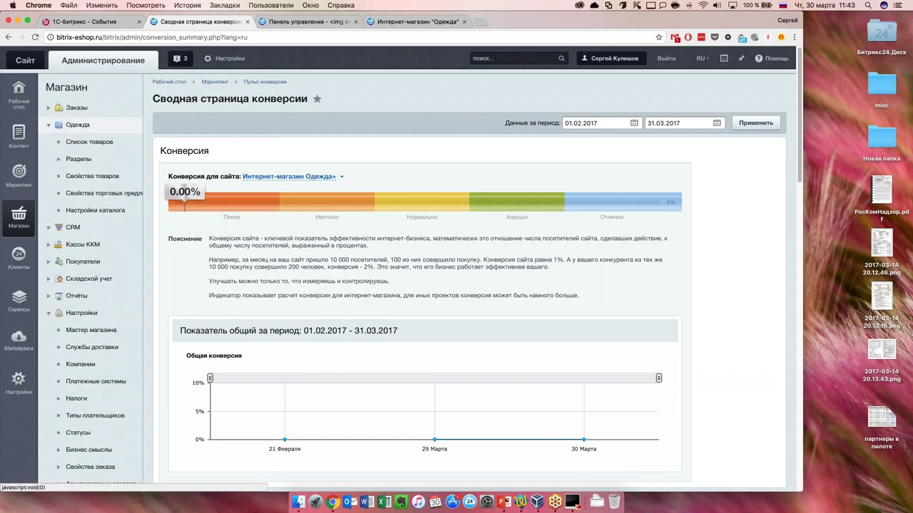
left_click(87, 144)
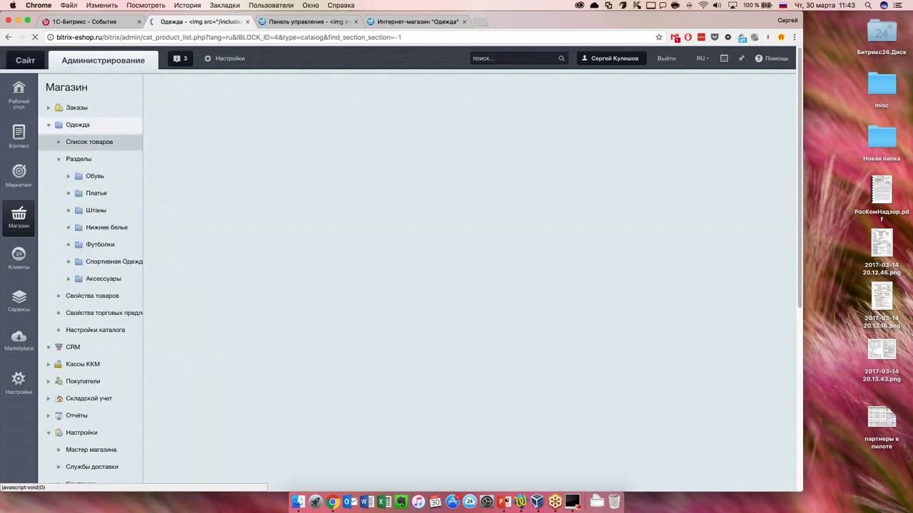
scroll(385, 306, "down", 6)
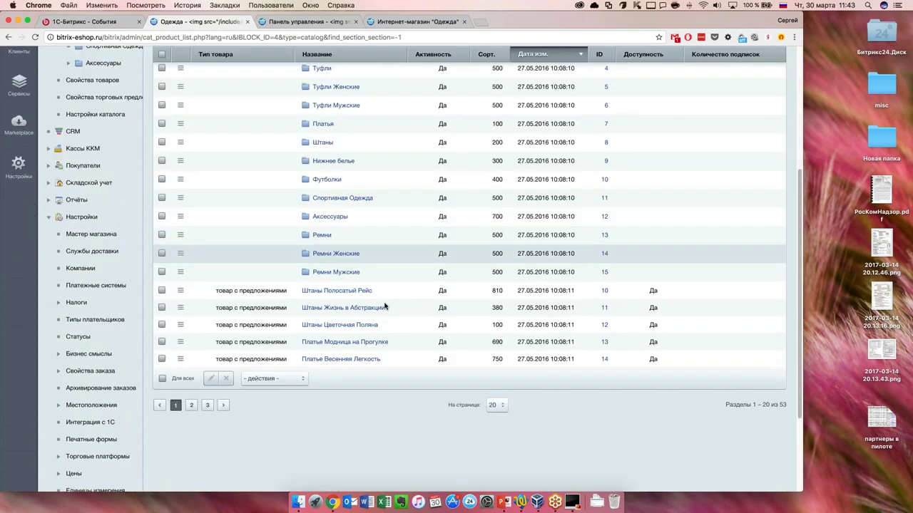
scroll(384, 306, "up", 5)
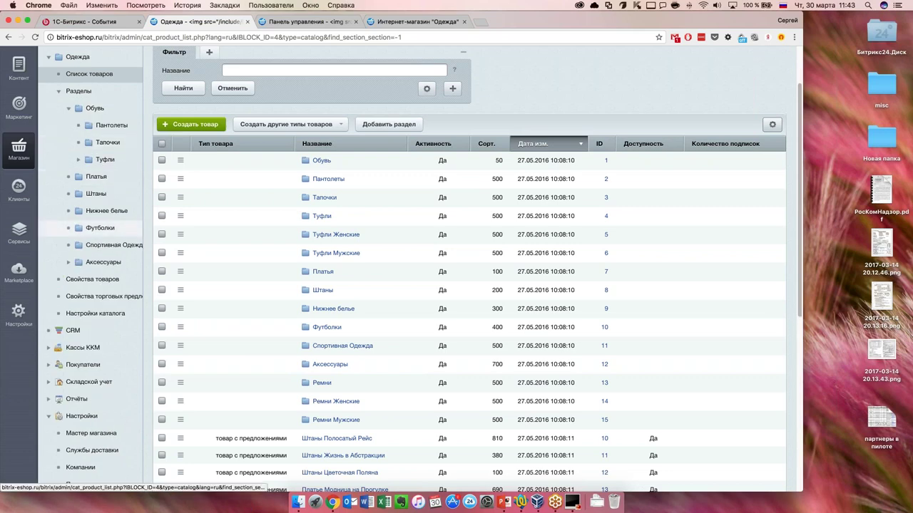
Start a new catalog section under Платья and name it Новая коллекция.
left_click(68, 263)
left_click(96, 184)
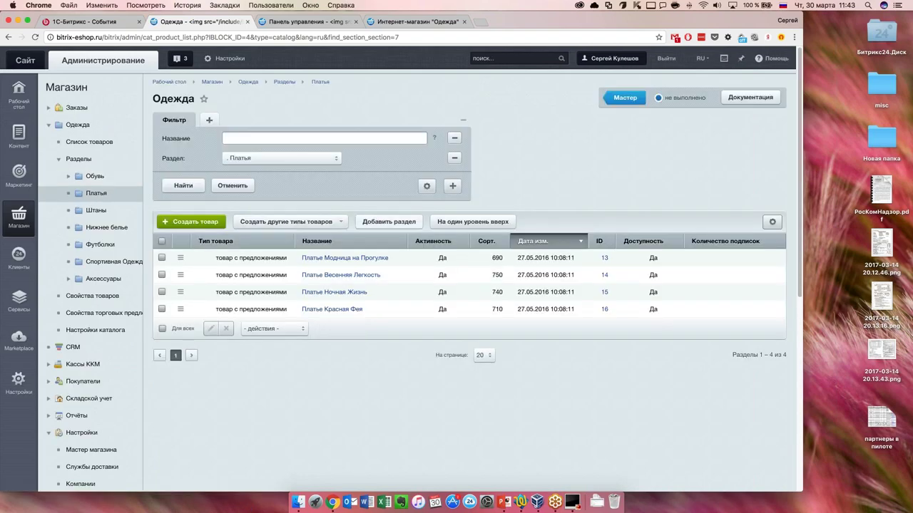
left_click(390, 221)
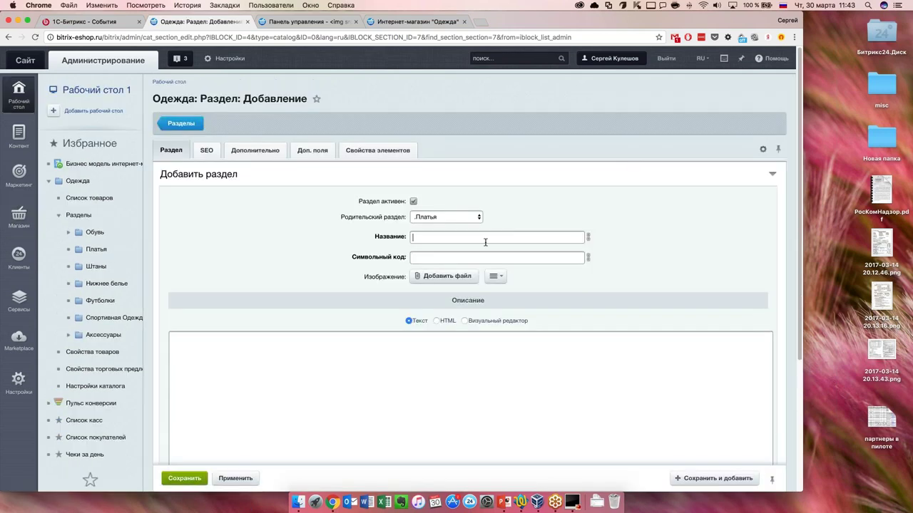
left_click(485, 242)
type("Новая коллекция")
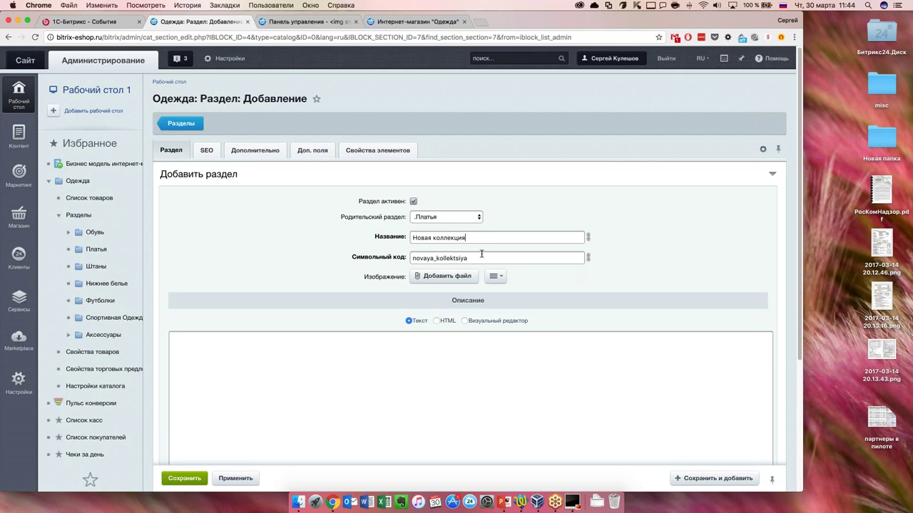
Review the new section's additional fields and the smart-filter display settings for its product and trade offer properties.
scroll(284, 243, "down", 1)
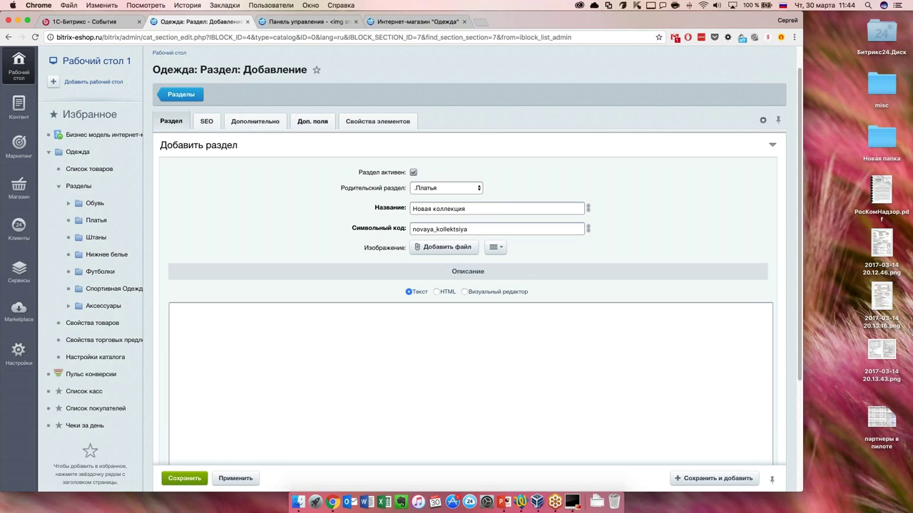
left_click(313, 121)
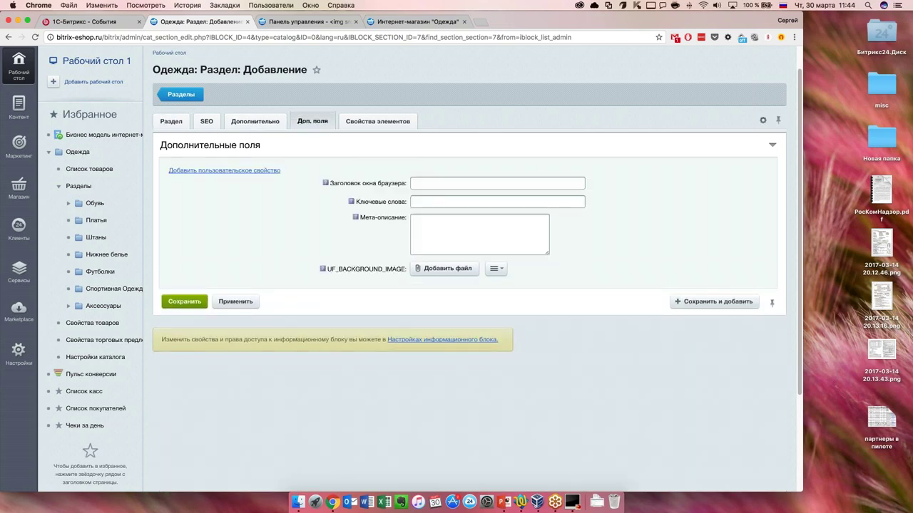
left_click_drag(413, 269, 345, 269)
left_click(345, 269)
left_click(378, 121)
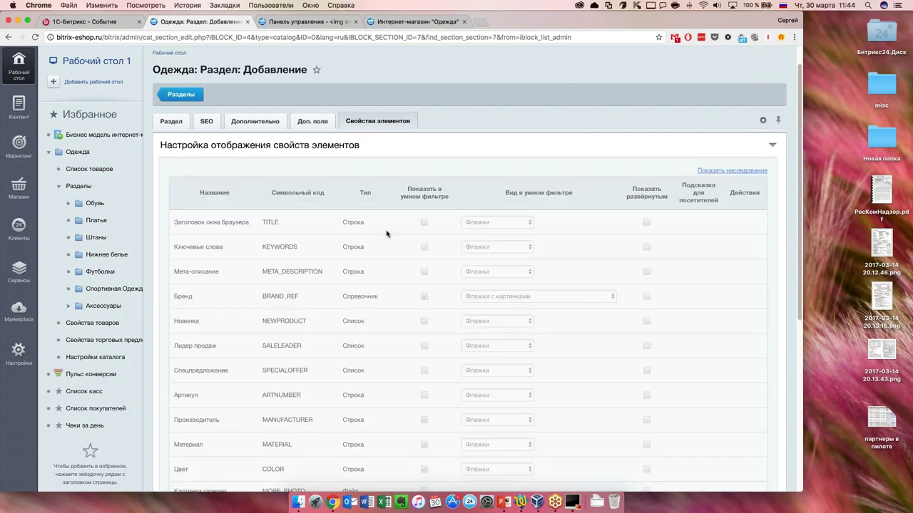
scroll(386, 234, "down", 5)
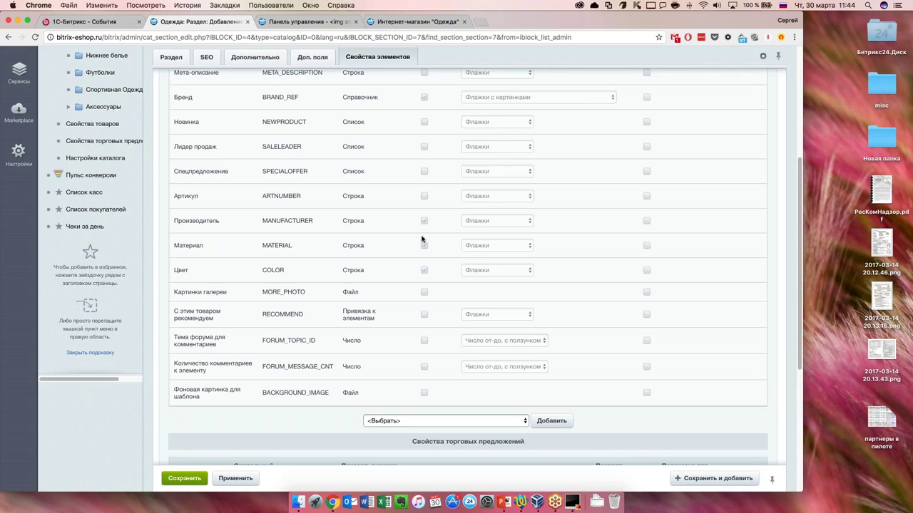
scroll(422, 243, "down", 3)
scroll(416, 251, "down", 4)
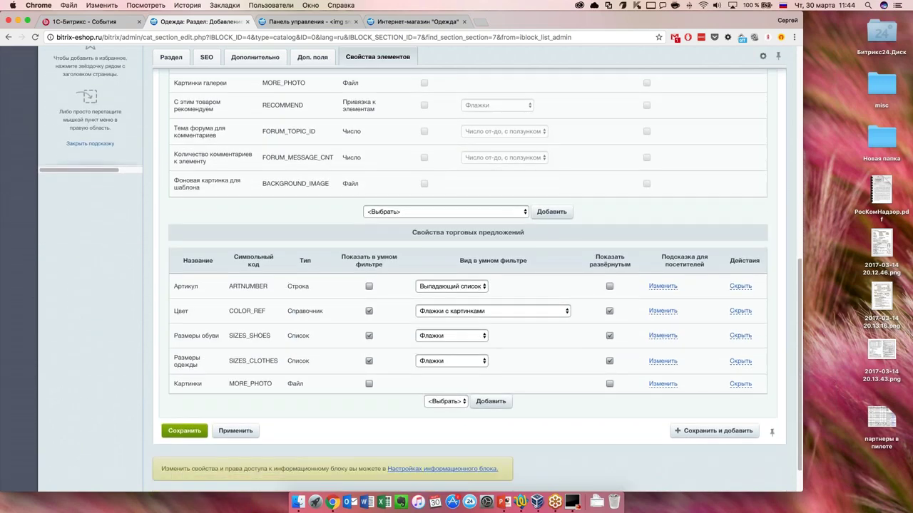
Check which product properties can be added and select [Создать] as the trade offer property to add.
left_click(446, 212)
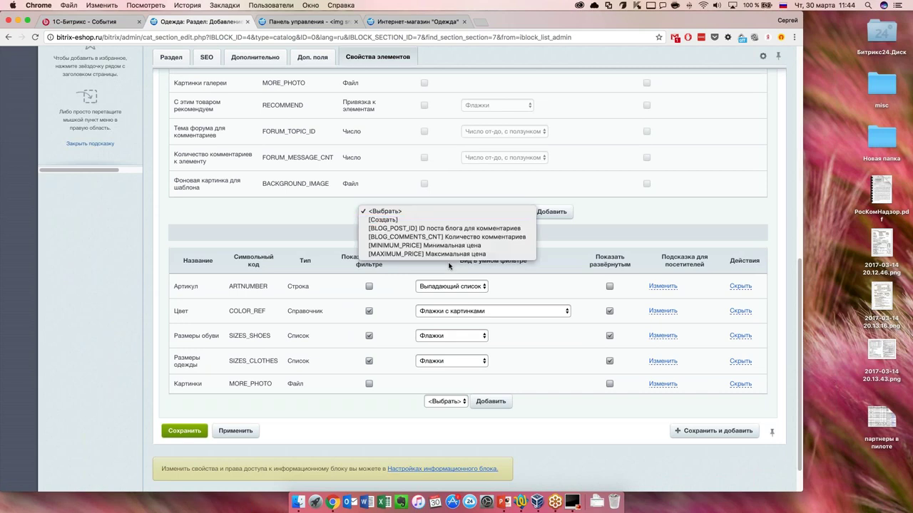
left_click(296, 224)
left_click(446, 401)
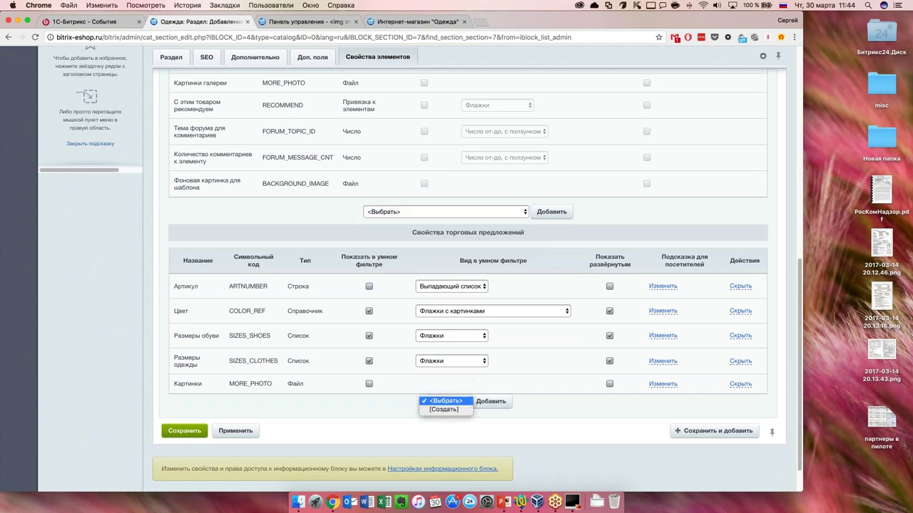
left_click(465, 410)
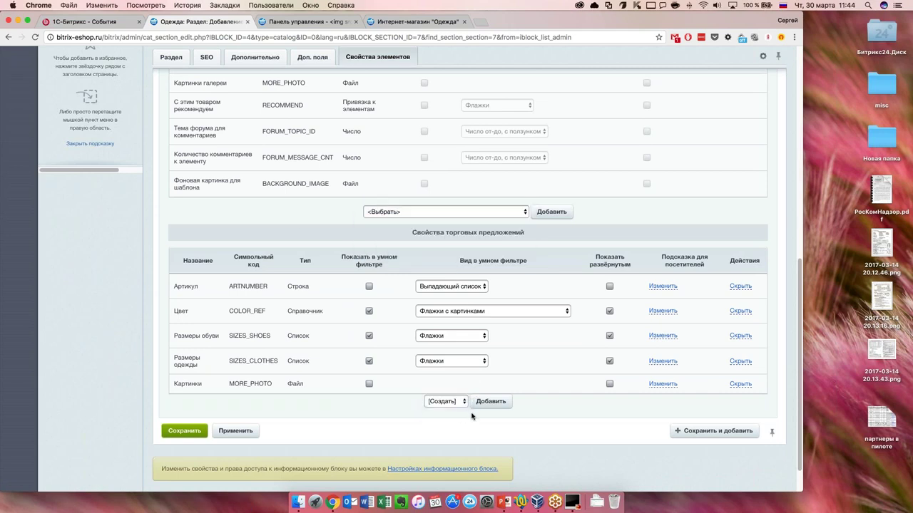
scroll(471, 416, "up", 1)
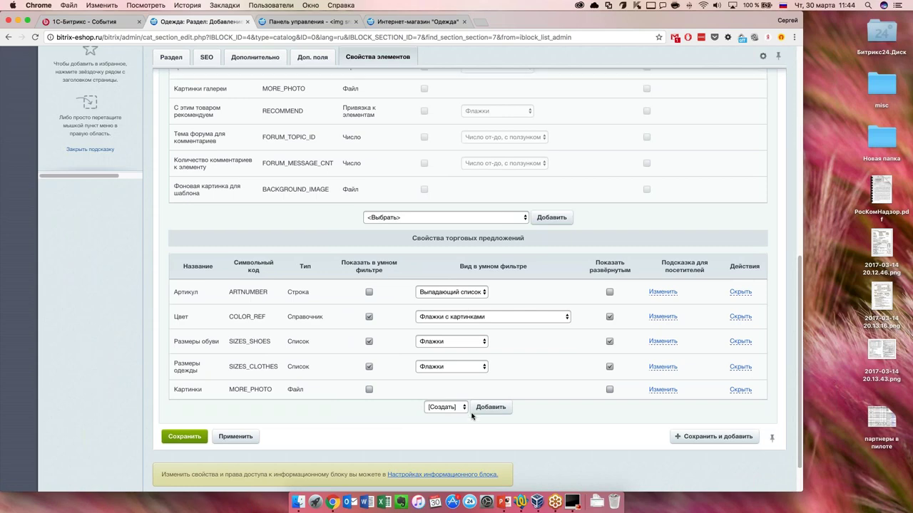
scroll(471, 416, "up", 8)
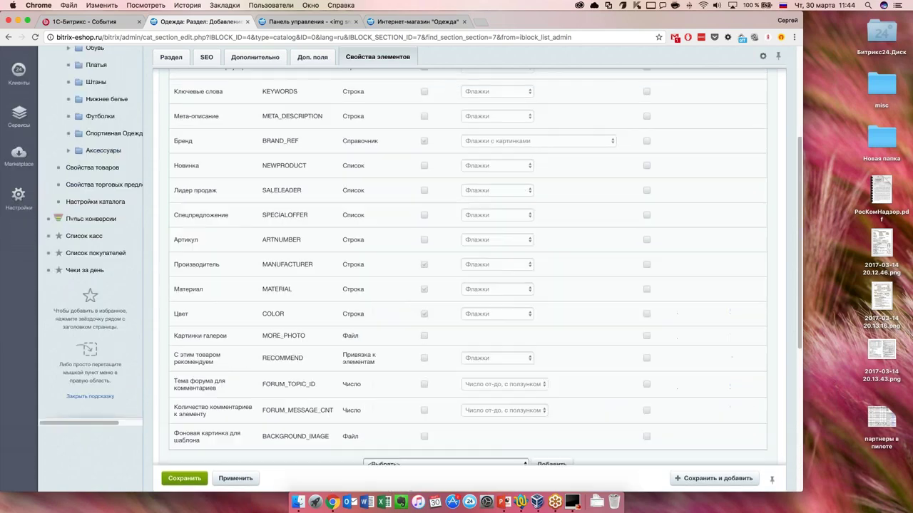
scroll(442, 123, "up", 2)
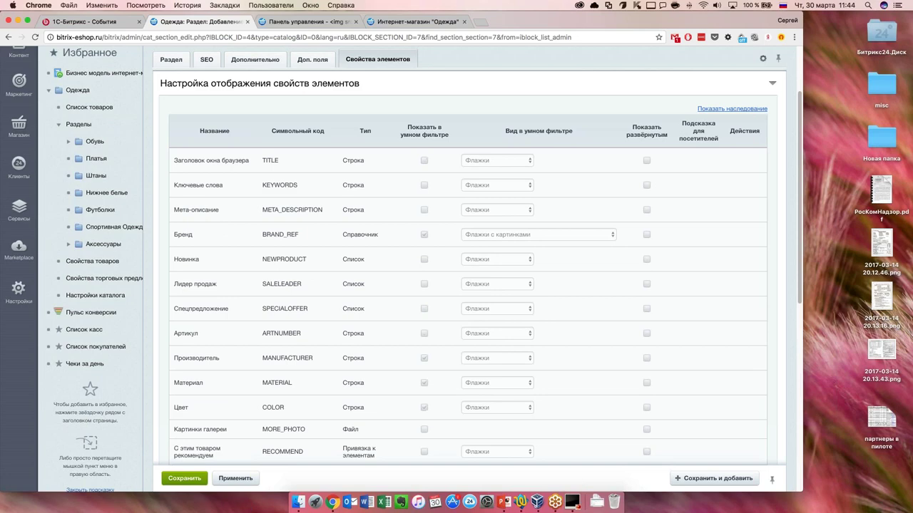
scroll(385, 266, "down", 6)
scroll(385, 266, "up", 10)
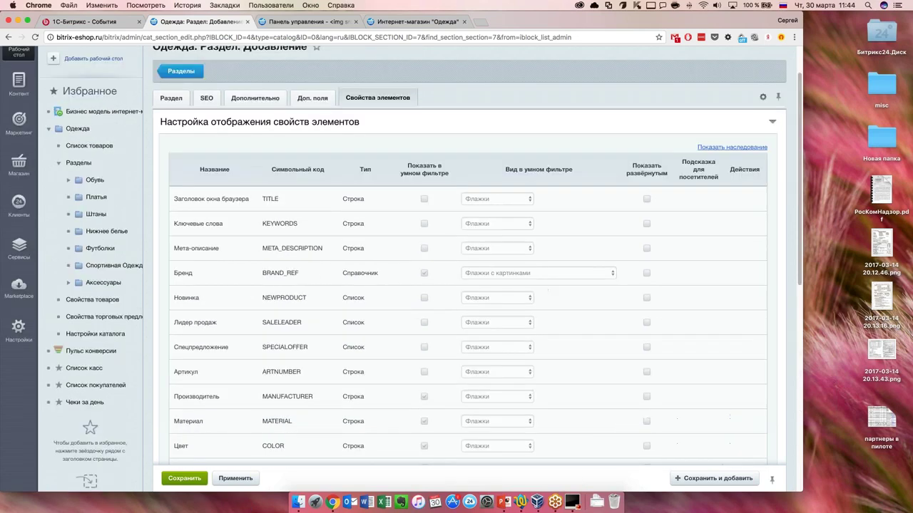
Examine the new section's SEO templates for sections and elements, and view the storefront home page for reference.
left_click(206, 98)
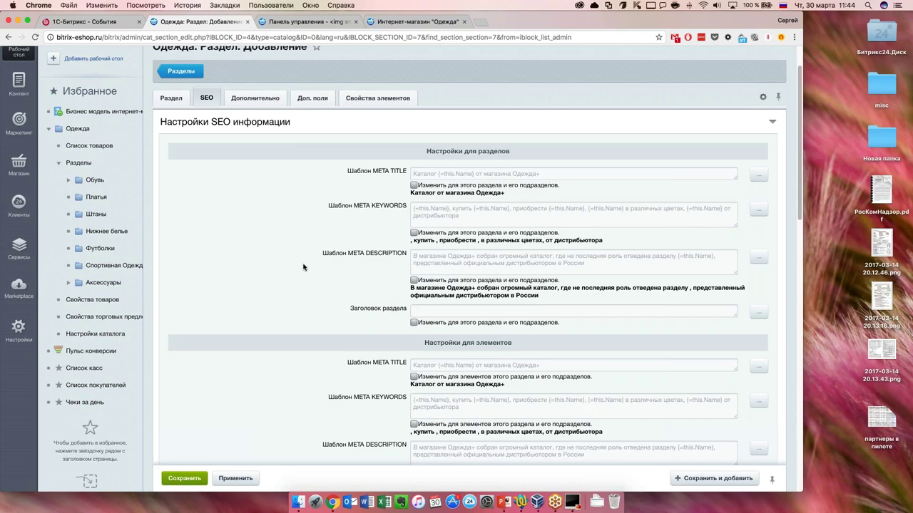
scroll(308, 267, "down", 1)
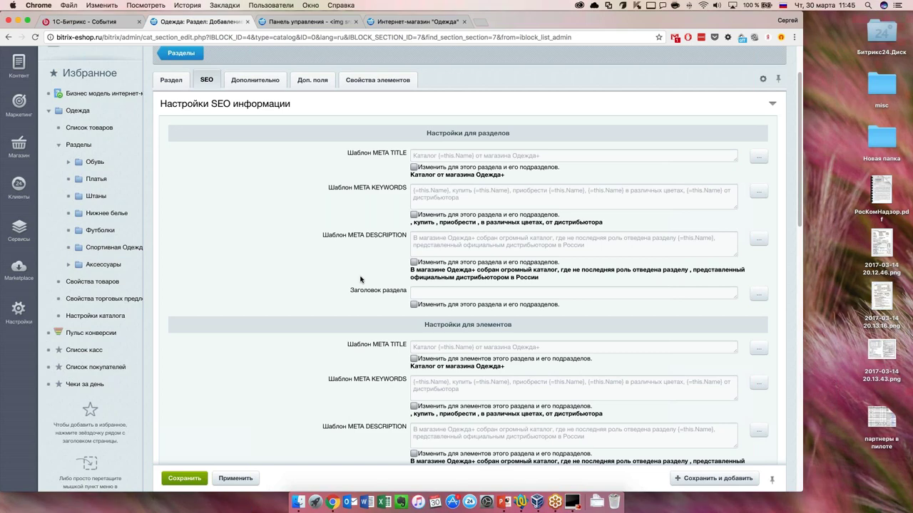
scroll(361, 278, "down", 1)
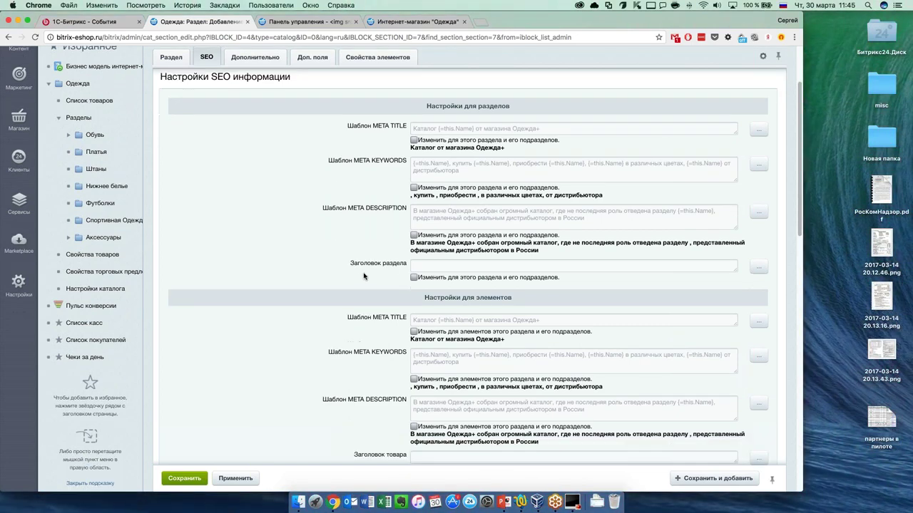
scroll(378, 244, "up", 2)
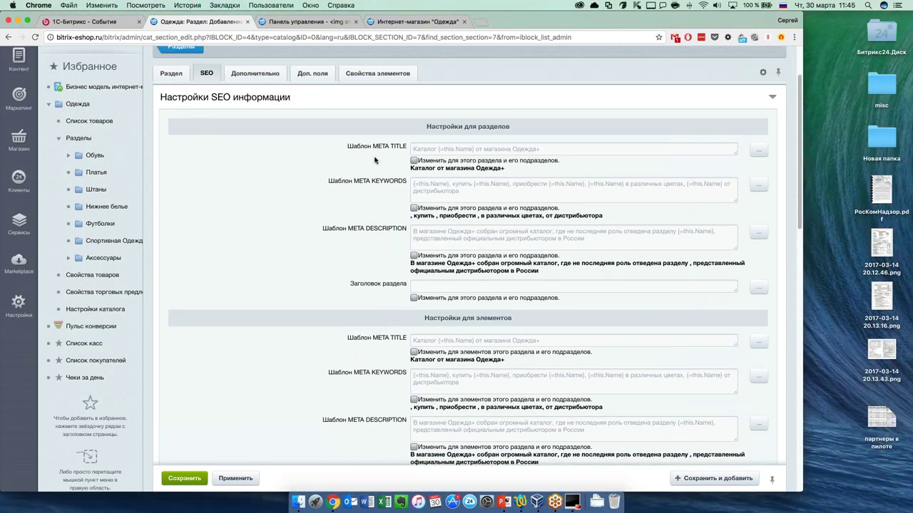
scroll(375, 162, "up", 1)
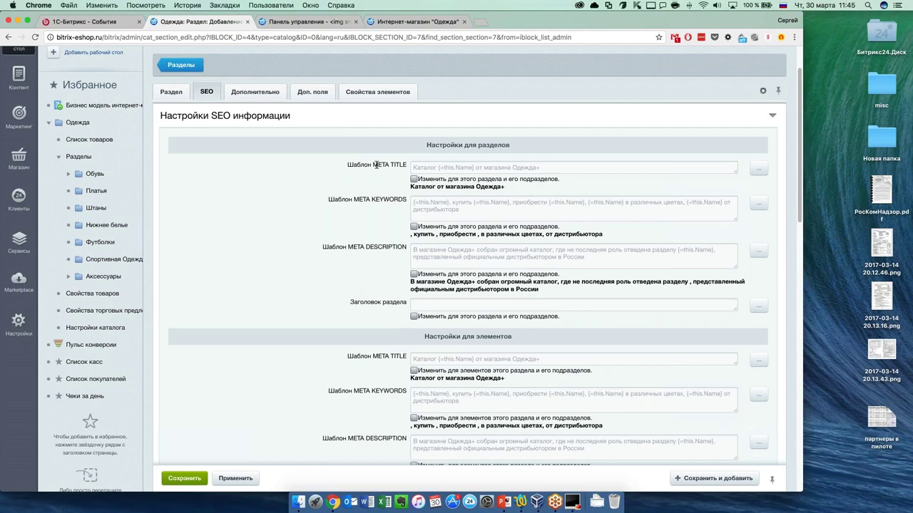
left_click(303, 22)
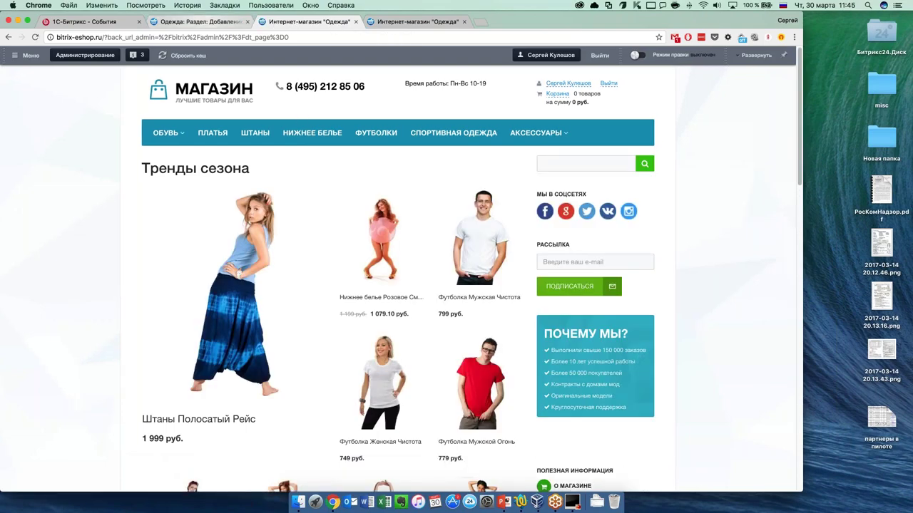
left_click(205, 23)
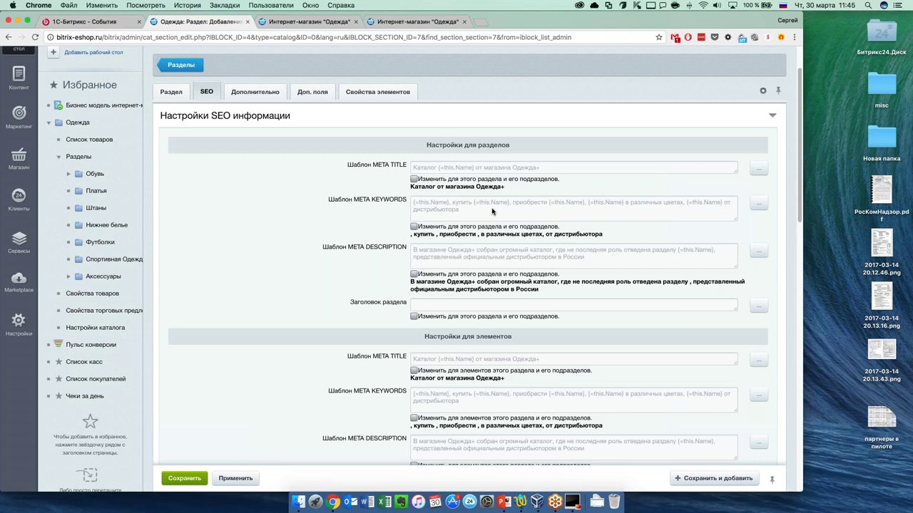
scroll(516, 196, "down", 1)
scroll(448, 245, "down", 4)
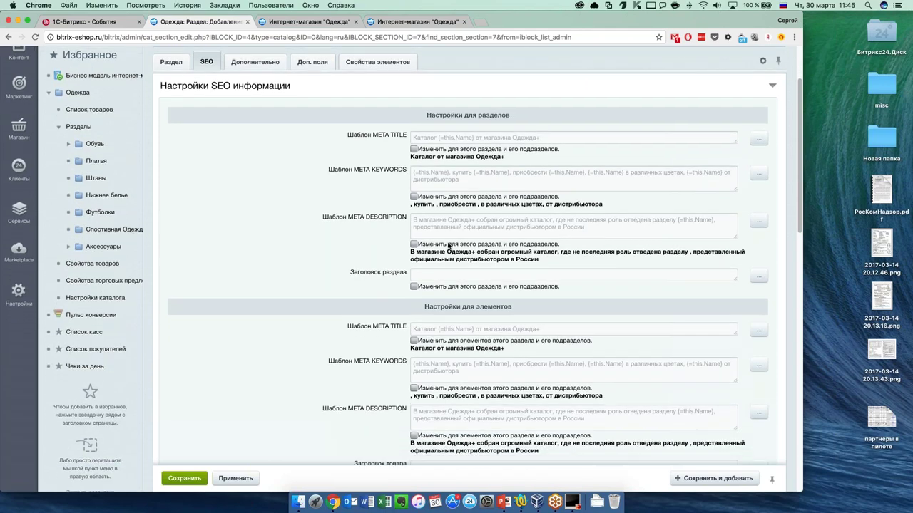
scroll(448, 245, "up", 2)
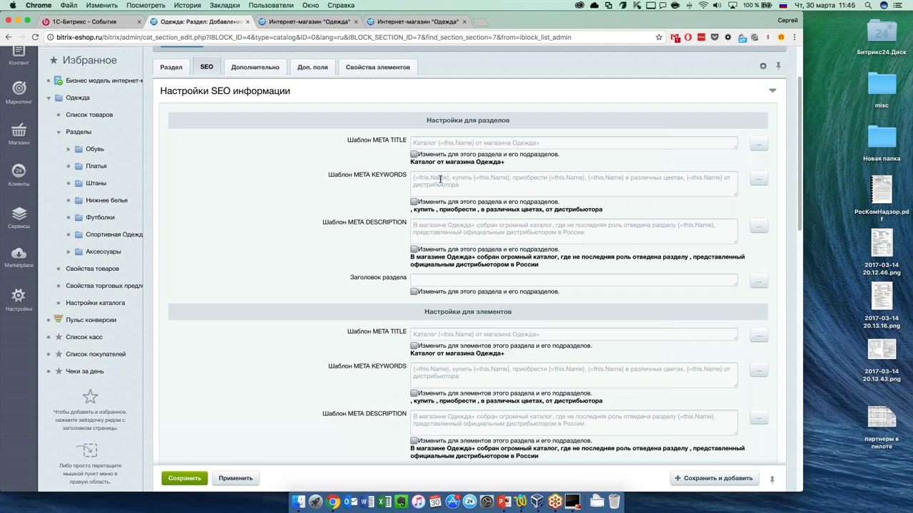
Override the section's META KEYWORDS template for this section and its subsections, inserting the parent name field {=parent.Name} at its end.
left_click(414, 202)
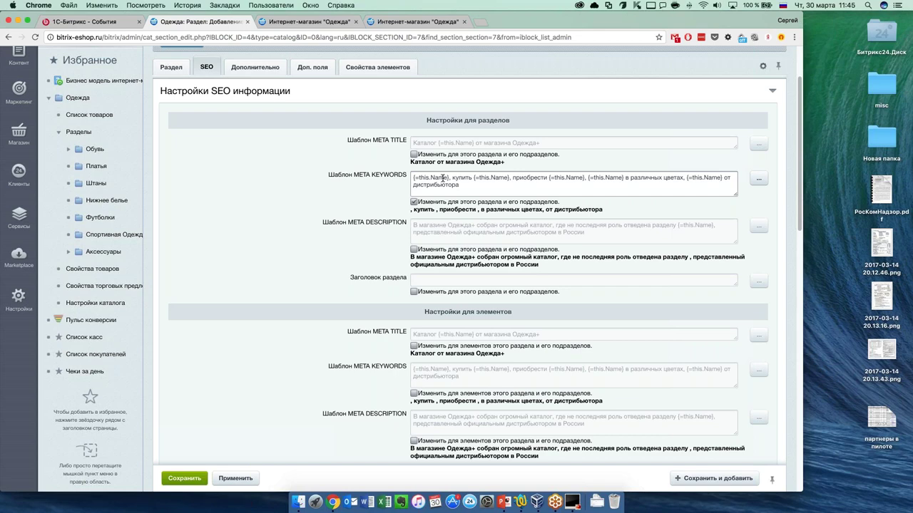
left_click_drag(449, 178, 411, 178)
left_click_drag(473, 178, 627, 177)
left_click(700, 191)
left_click(758, 178)
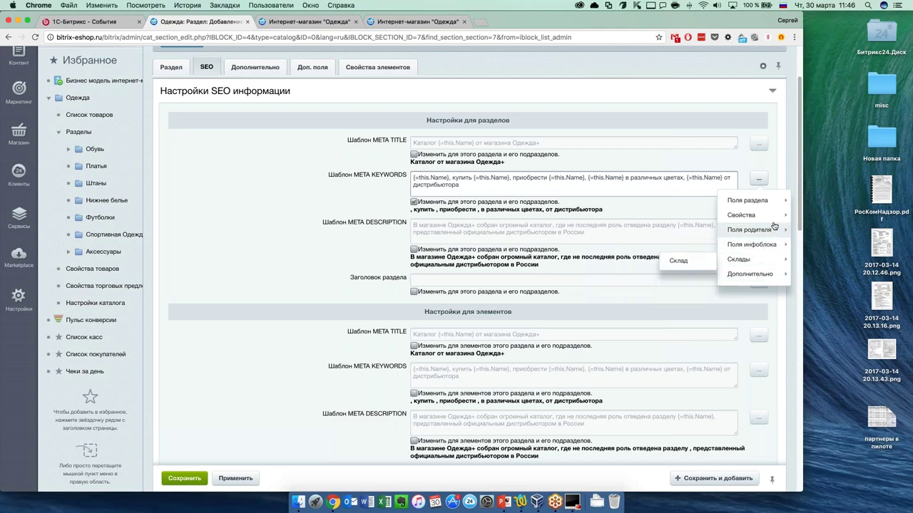
mouse_move(772, 231)
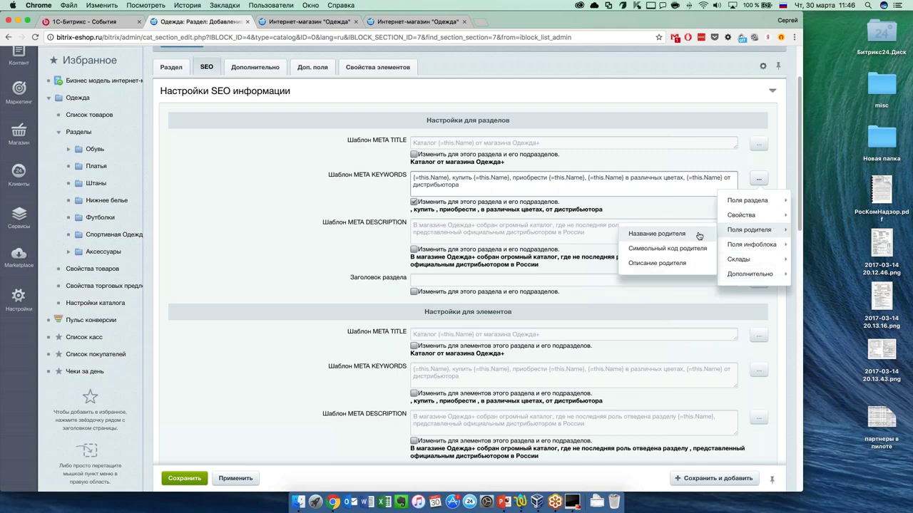
left_click(656, 233)
Turn off the META KEYWORDS override for this section and its subsections.
left_click(460, 185)
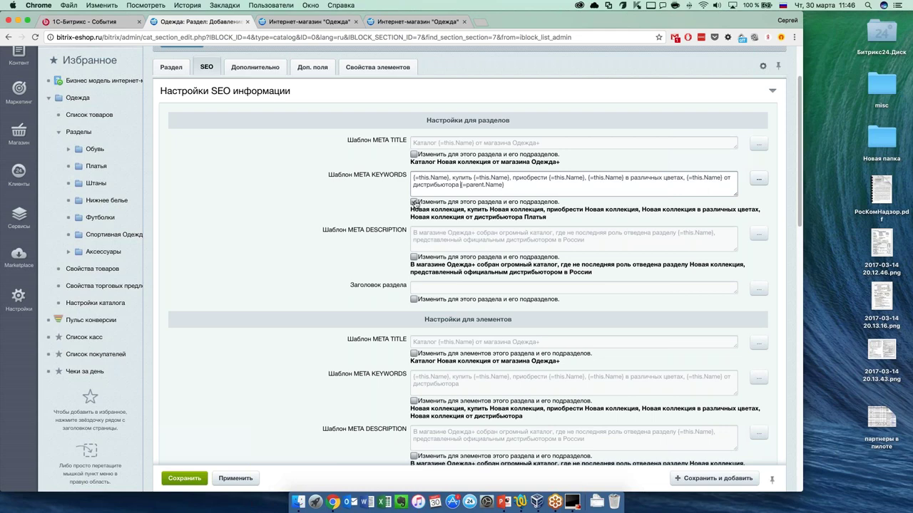
left_click(415, 202)
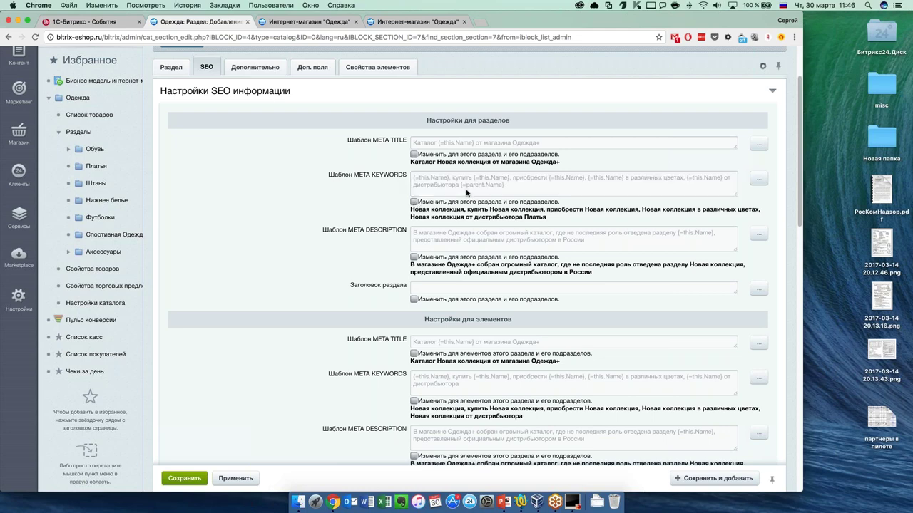
Review the remaining SEO templates for sections, elements and their images, and save the new section Новая коллекция.
scroll(469, 175, "down", 1)
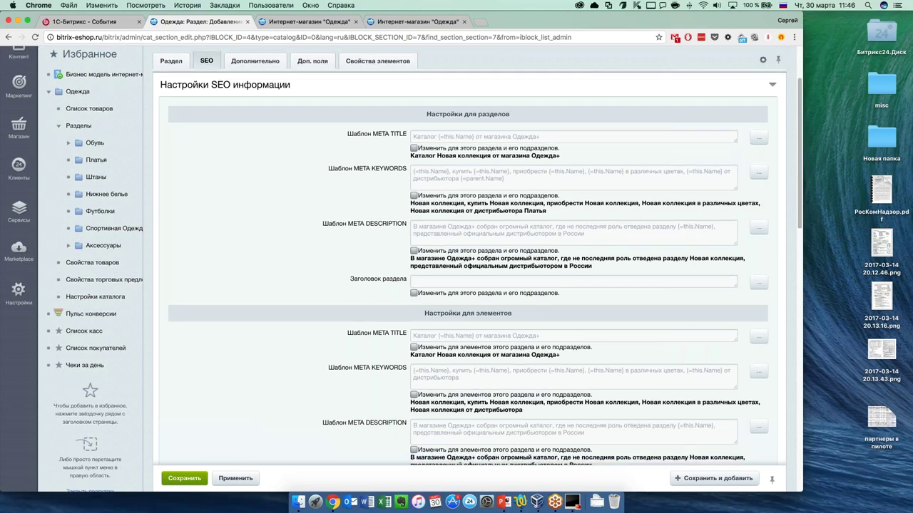
scroll(478, 270, "up", 3)
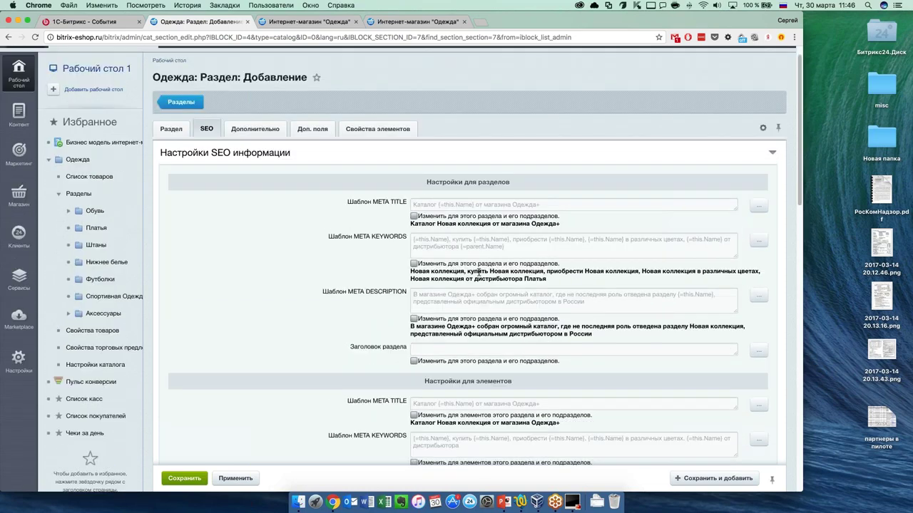
scroll(479, 269, "down", 1)
scroll(512, 258, "down", 2)
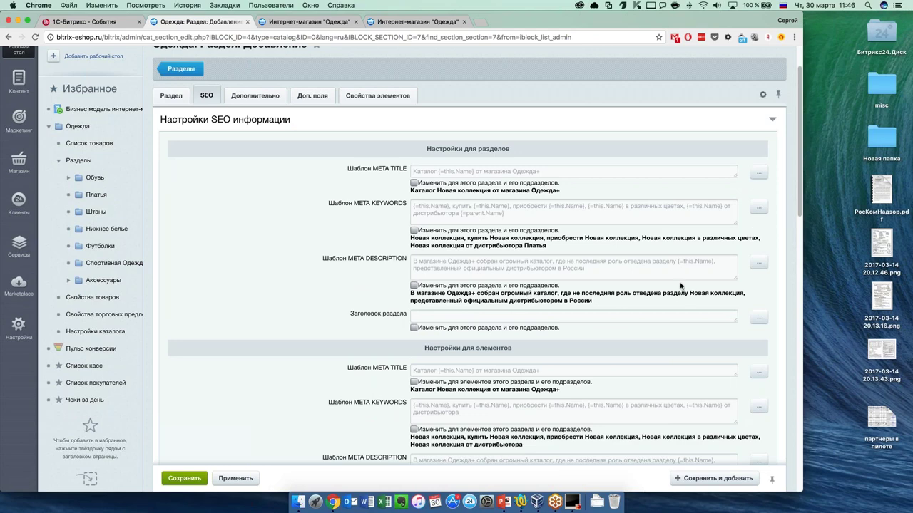
scroll(321, 327, "down", 3)
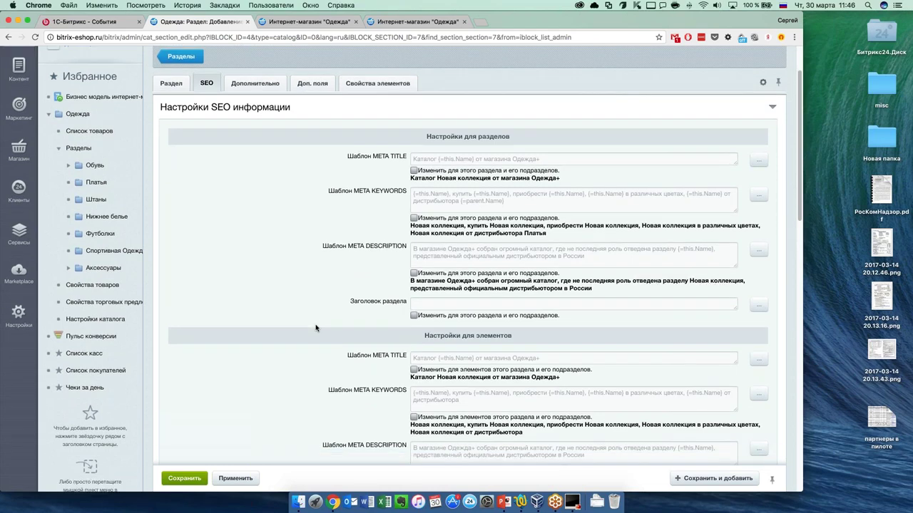
scroll(322, 327, "down", 10)
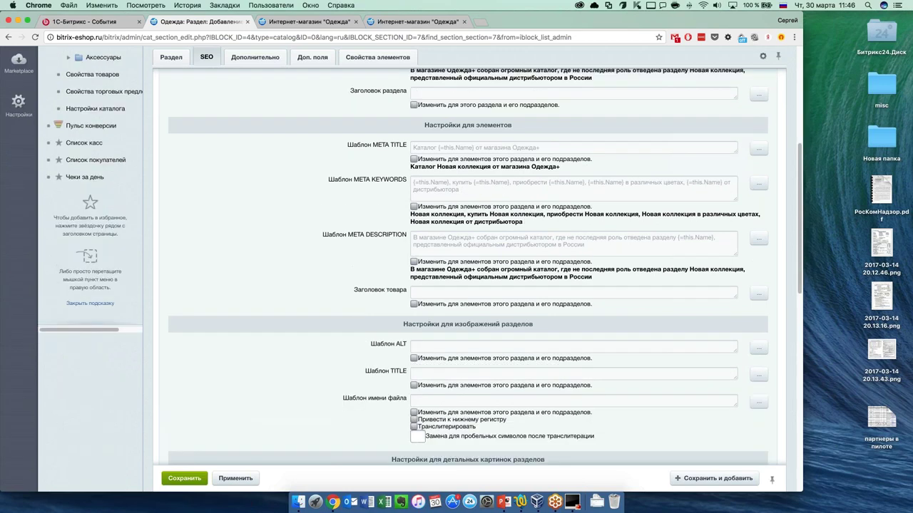
scroll(322, 327, "down", 1)
scroll(471, 271, "down", 9)
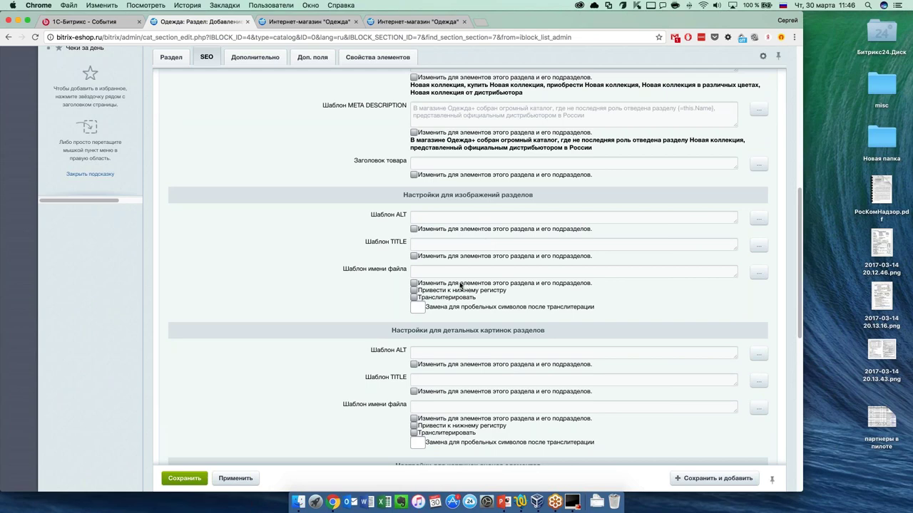
scroll(460, 285, "down", 1)
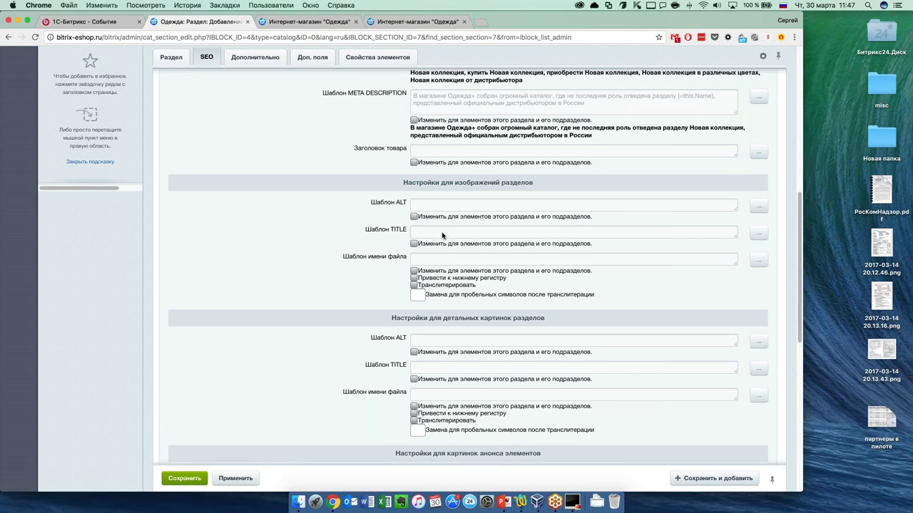
scroll(445, 237, "down", 1)
scroll(435, 278, "down", 3)
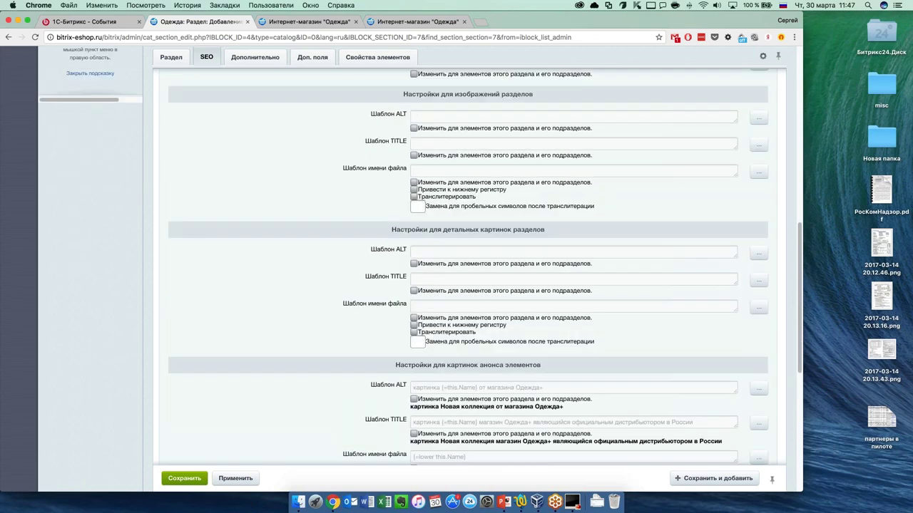
scroll(458, 259, "down", 1)
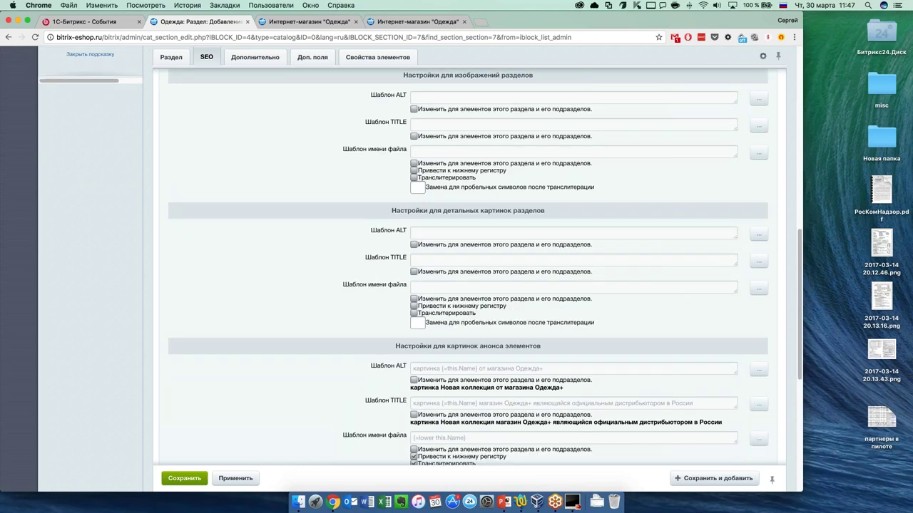
scroll(468, 271, "down", 5)
scroll(467, 271, "down", 8)
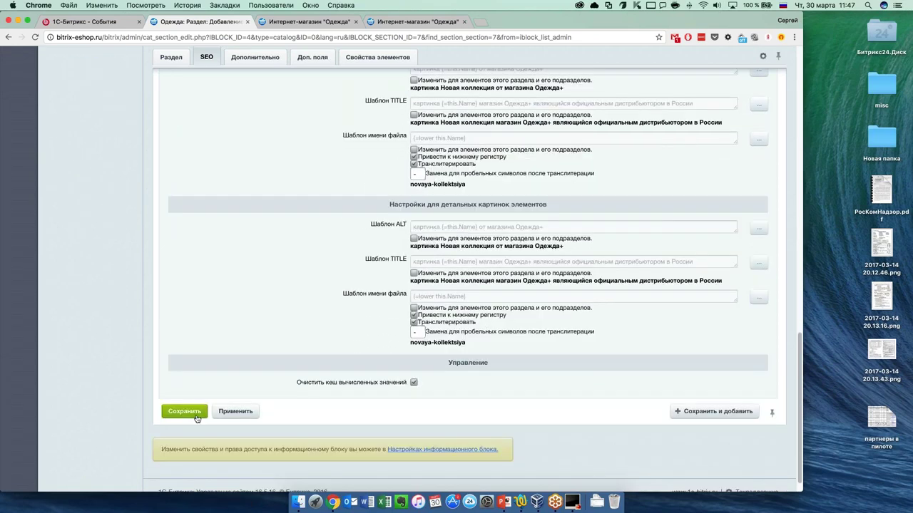
left_click(185, 412)
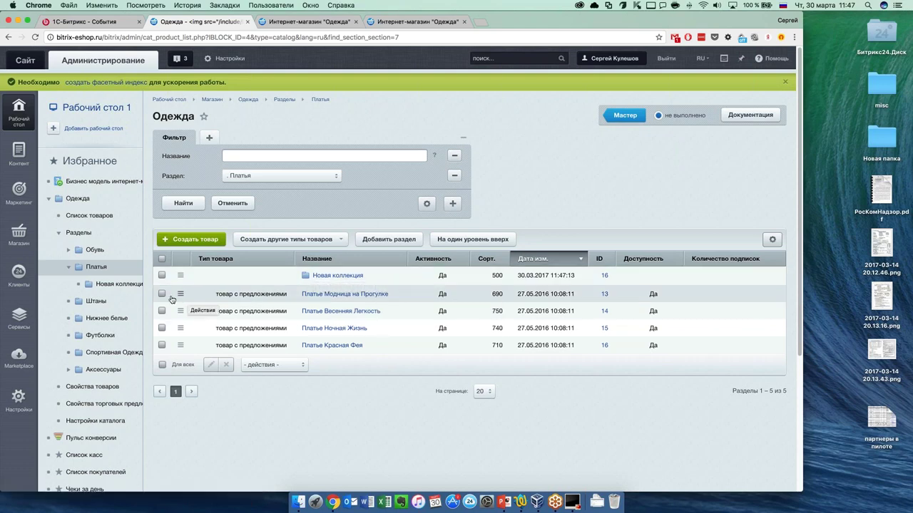
Open the product Платье Модница на Прогулке for editing and select Новая коллекция alongside Платья as its sections.
left_click(359, 298)
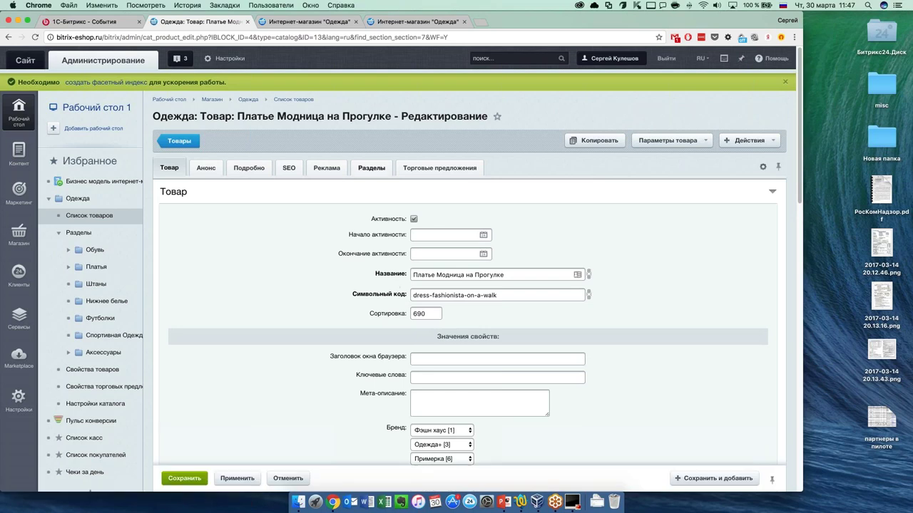
left_click(370, 168)
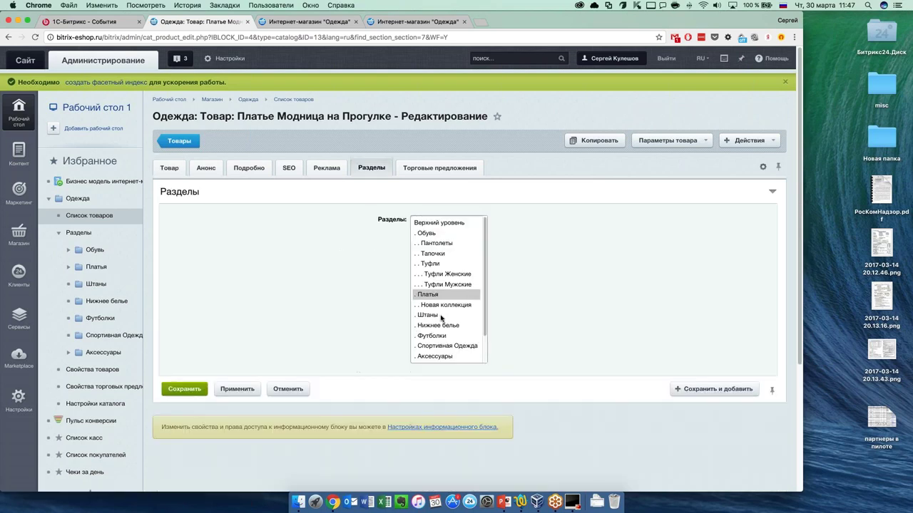
left_click(450, 305, "super")
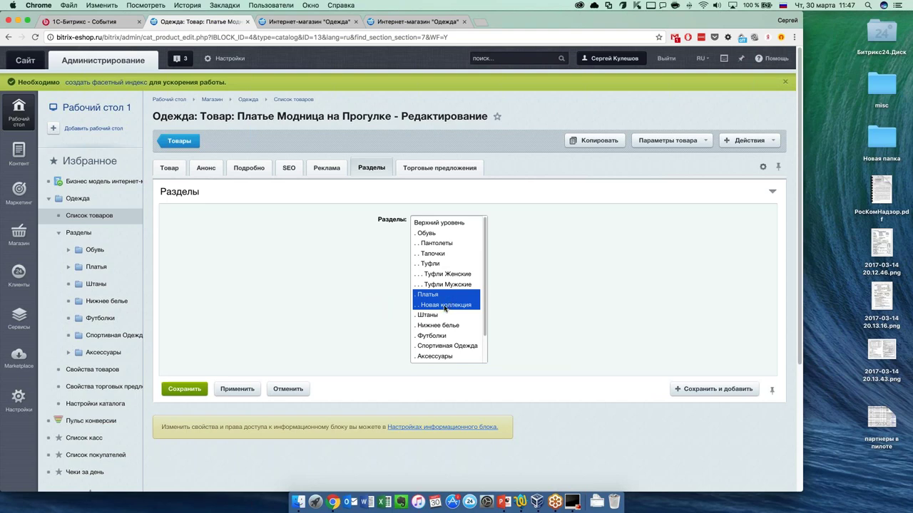
Try selecting ranges and individual extra sections such as Нижнее белье for the product, ending with only Платья and Новая коллекция.
left_click_drag(449, 298, 449, 290)
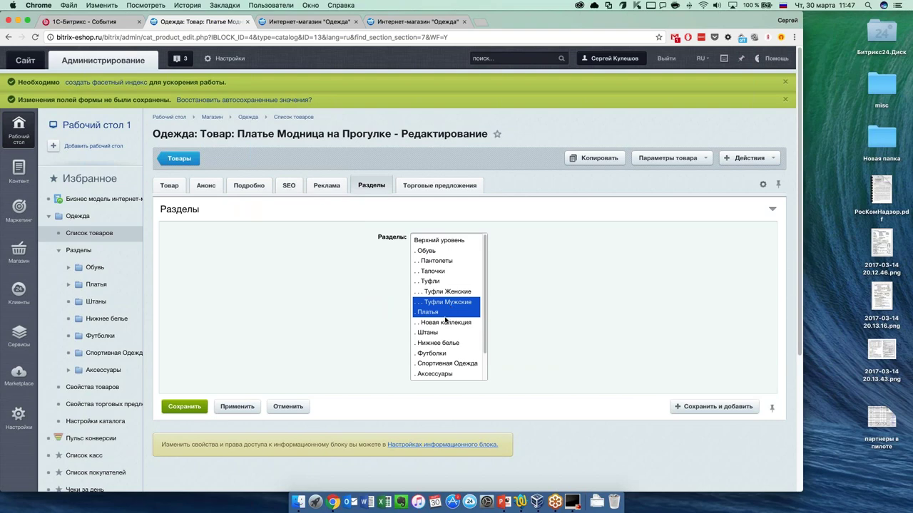
left_click_drag(447, 314, 447, 368)
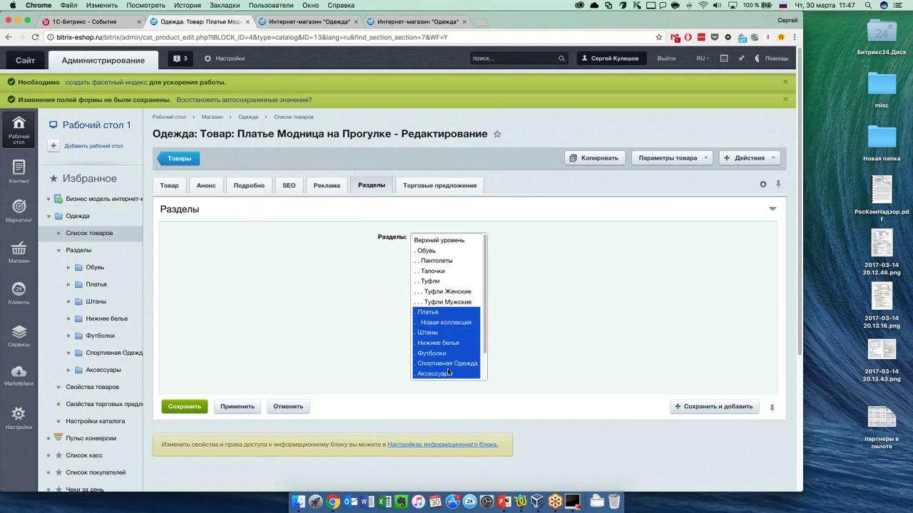
left_click_drag(449, 310, 448, 322)
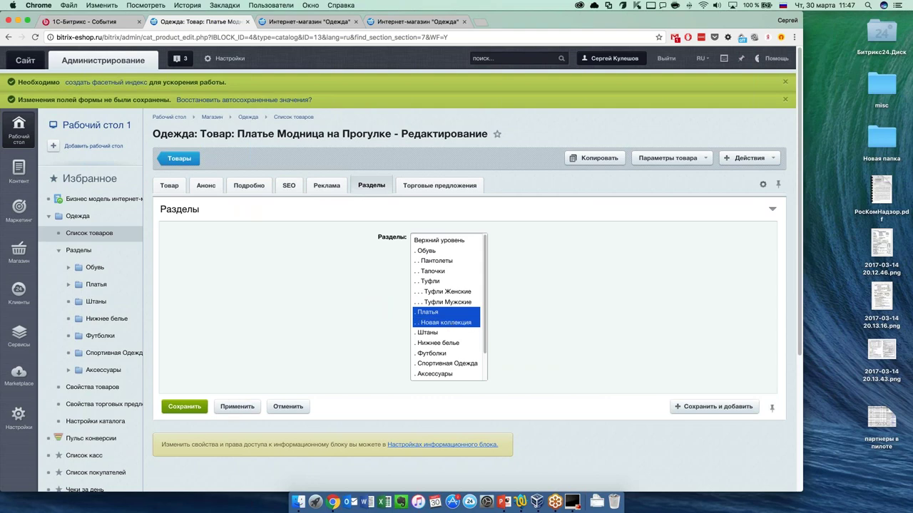
left_click(461, 353, "super")
left_click(461, 354, "super")
left_click(460, 343, "super")
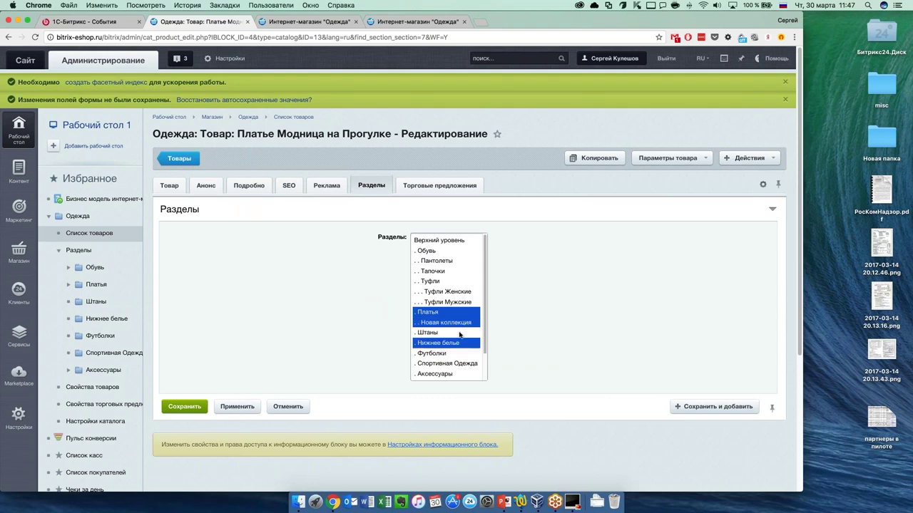
left_click(459, 333, "super")
left_click(460, 342, "super")
left_click(460, 334, "super")
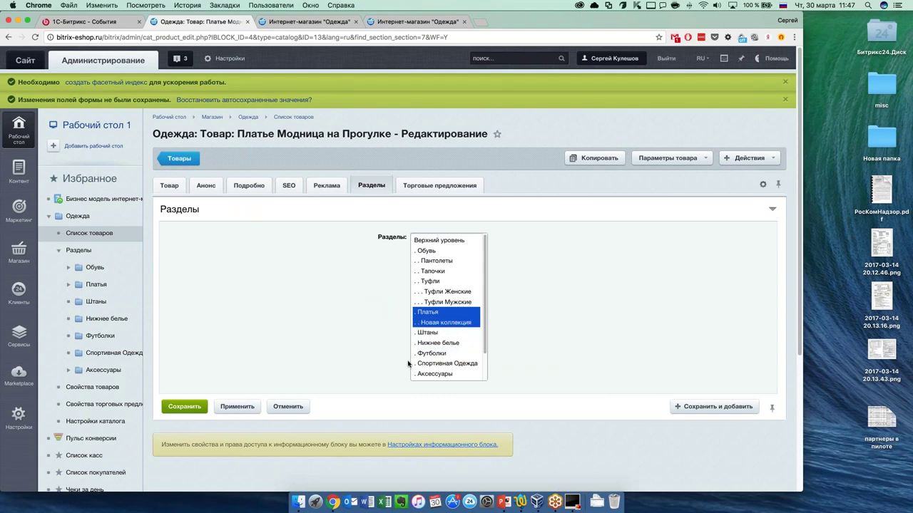
Save the product's section assignment and check the Новая коллекция section under Платья on the refreshed storefront.
left_click(187, 406)
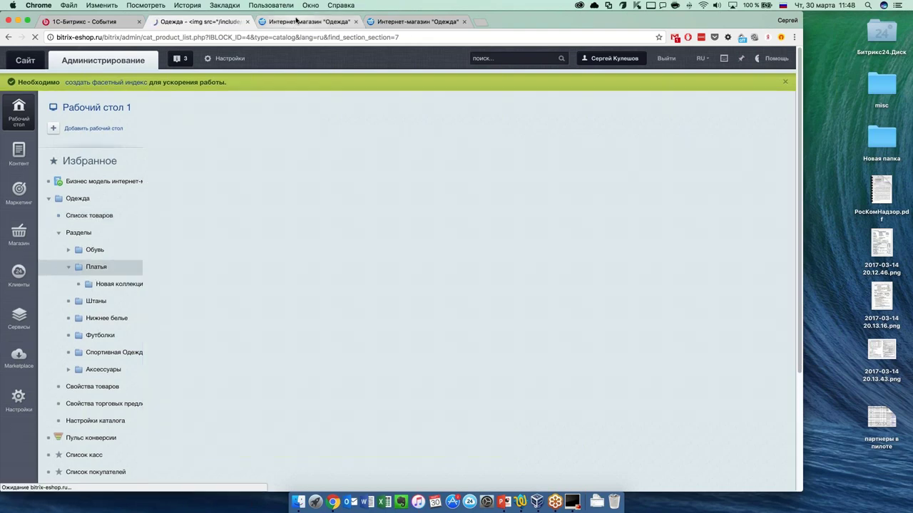
left_click(296, 20)
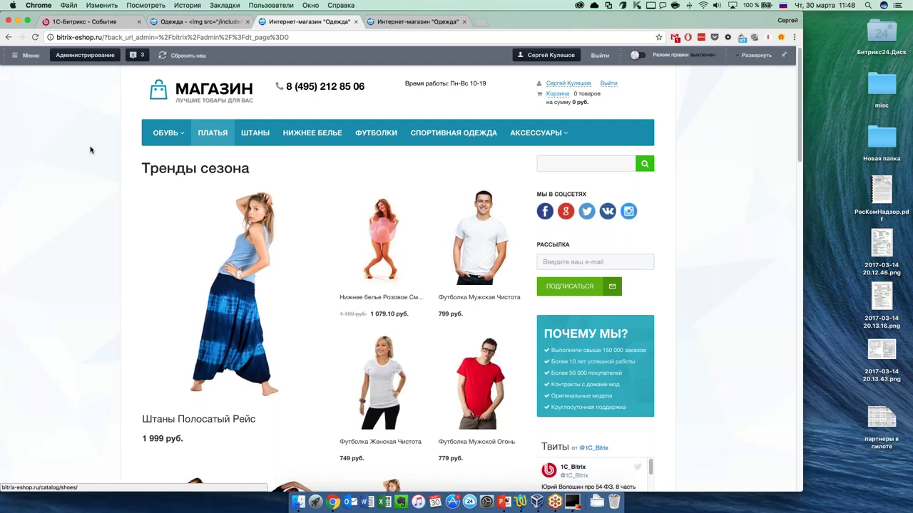
key("super+r")
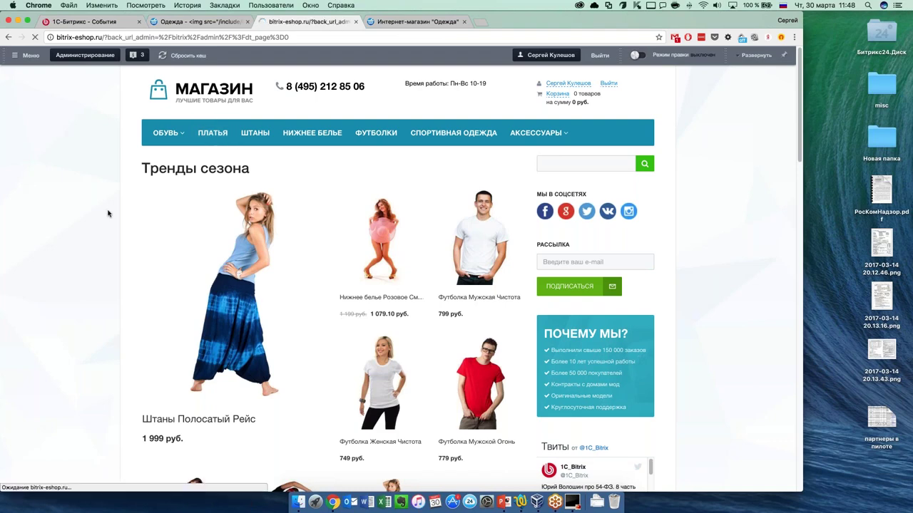
mouse_move(207, 150)
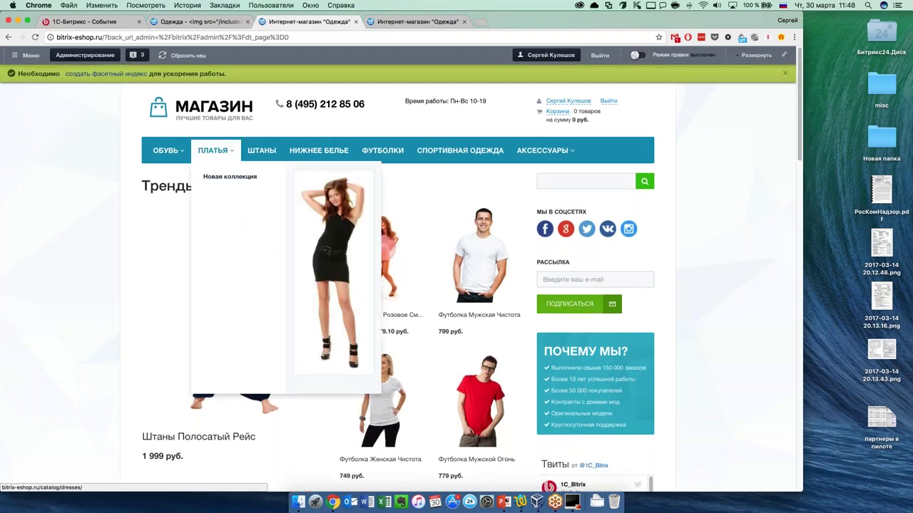
left_click(229, 176)
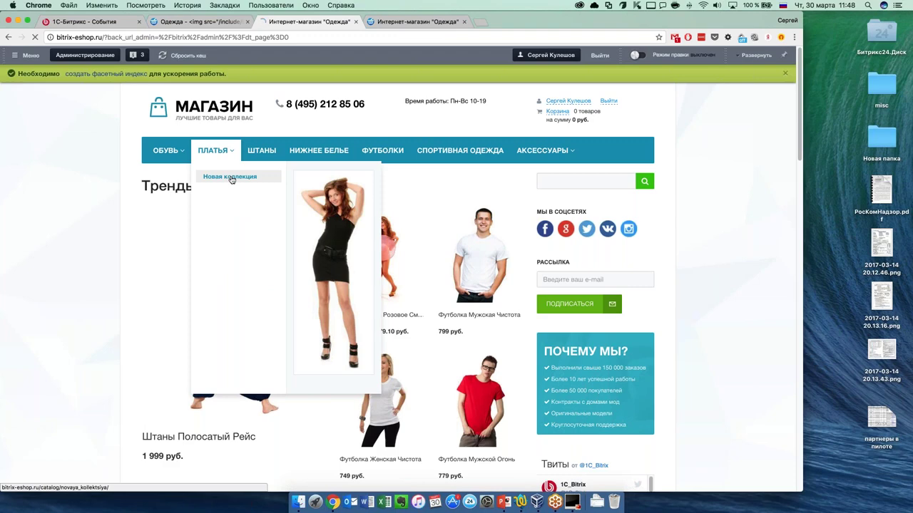
scroll(214, 300, "down", 2)
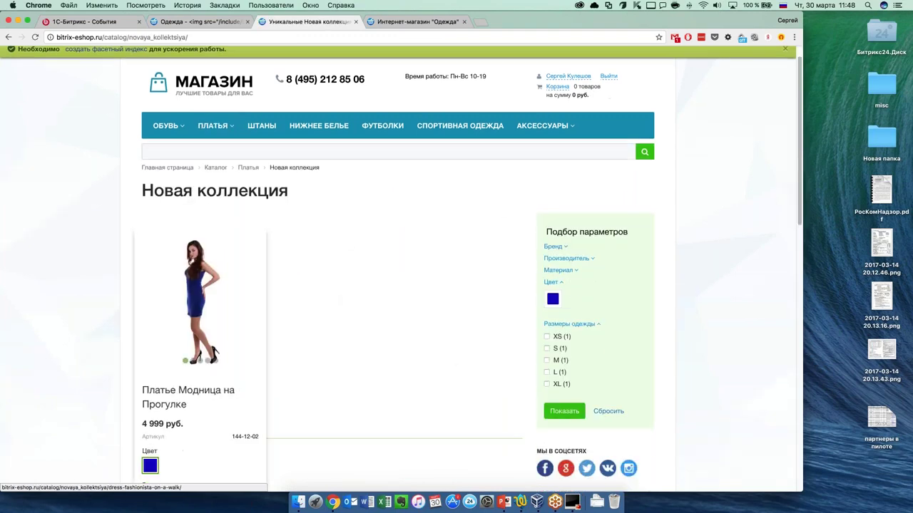
scroll(214, 289, "up", 2)
mouse_move(228, 149)
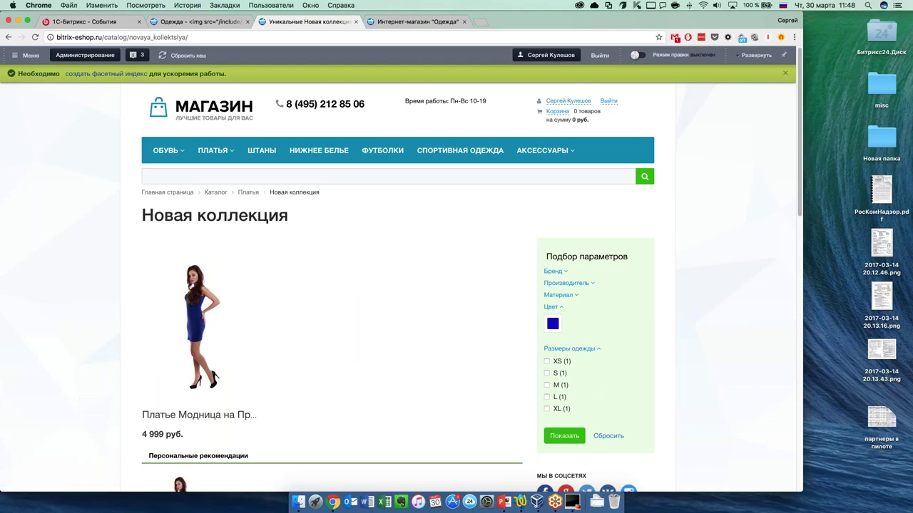
mouse_move(214, 151)
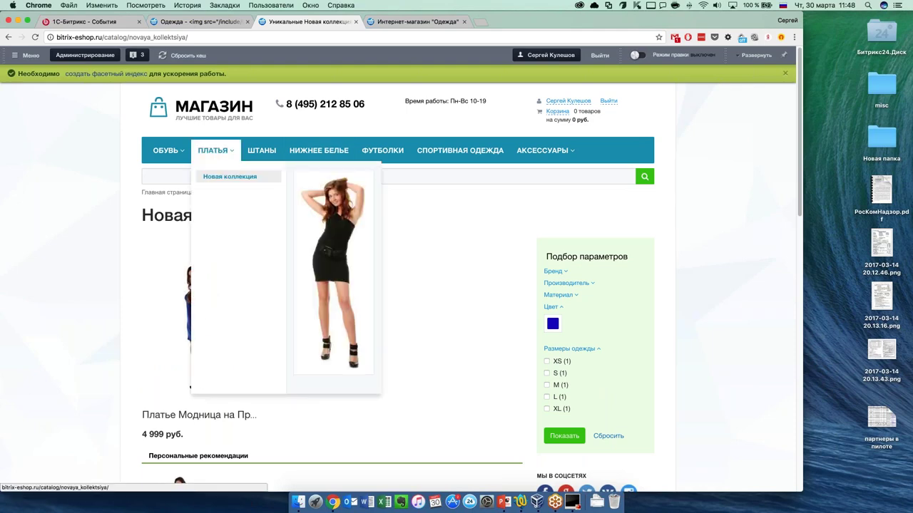
Return to the store administration and examine the full list of sections and products in the Одежда catalog.
left_click(187, 22)
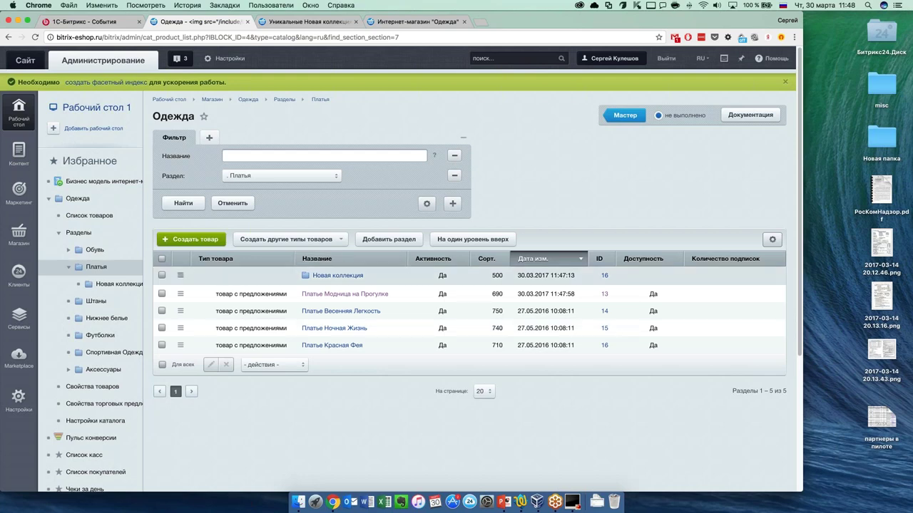
scroll(118, 294, "down", 1)
left_click(90, 206)
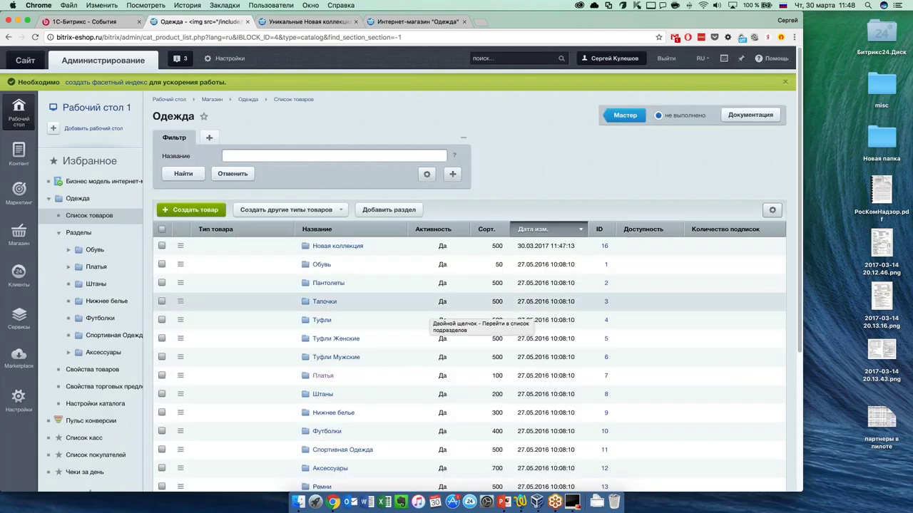
scroll(508, 301, "down", 5)
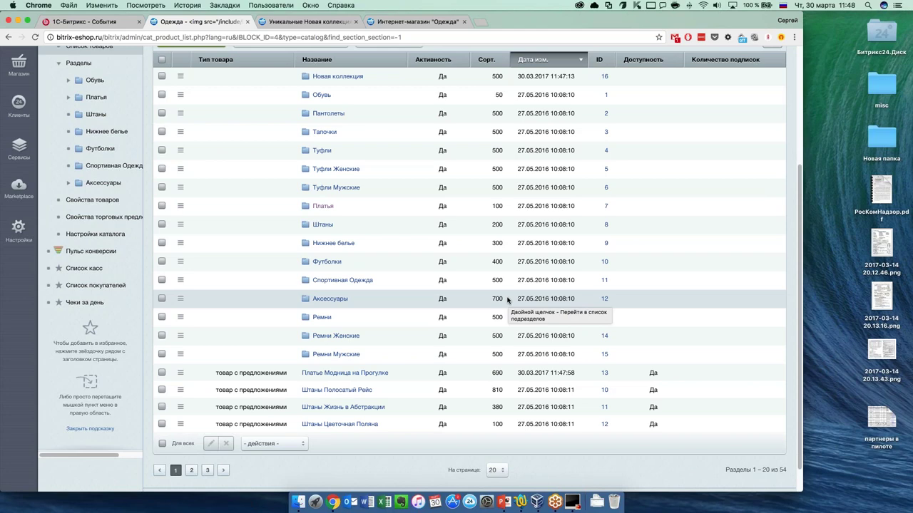
scroll(507, 301, "down", 1)
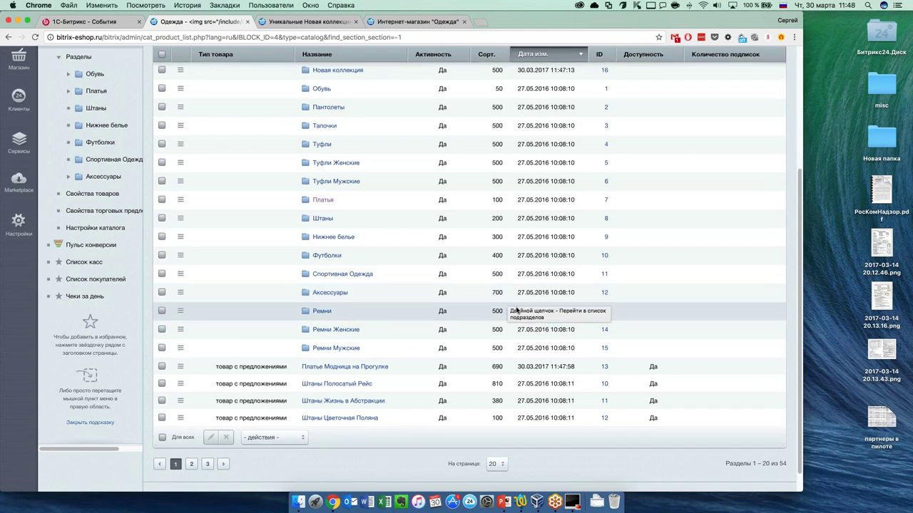
scroll(492, 322, "down", 1)
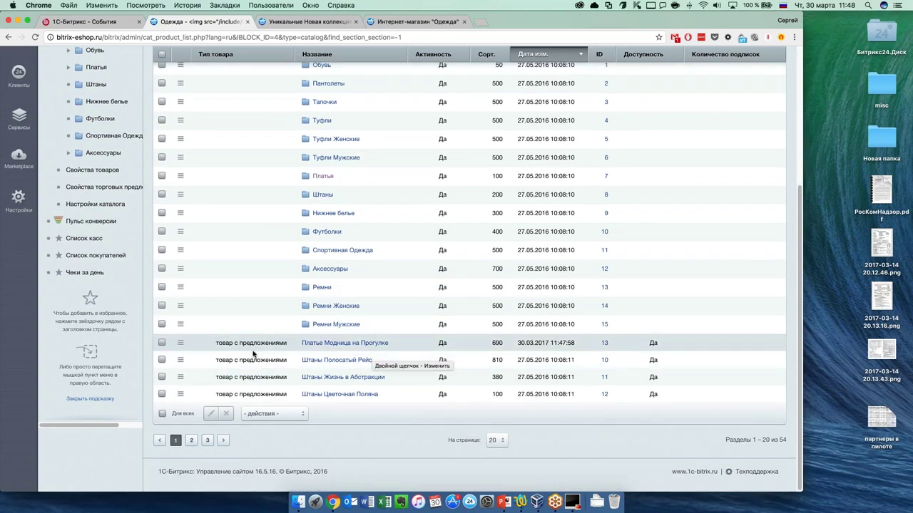
scroll(253, 352, "up", 5)
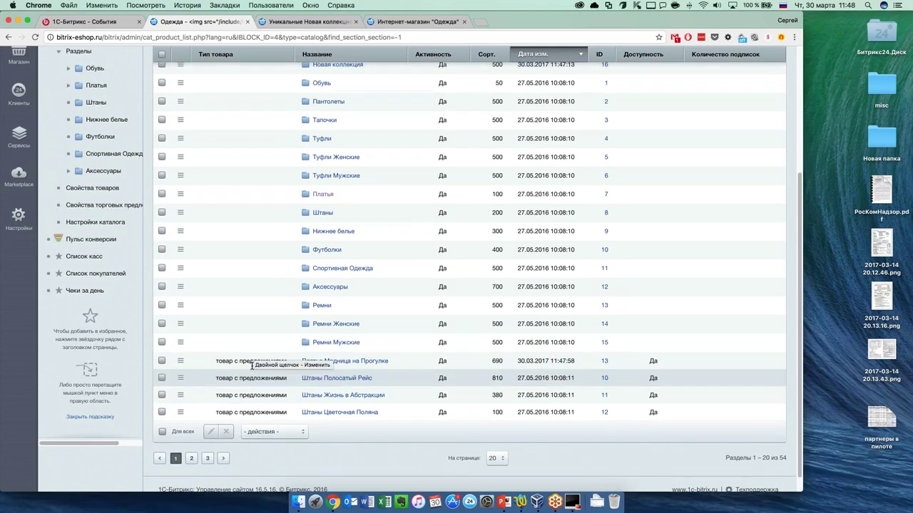
scroll(329, 337, "down", 3)
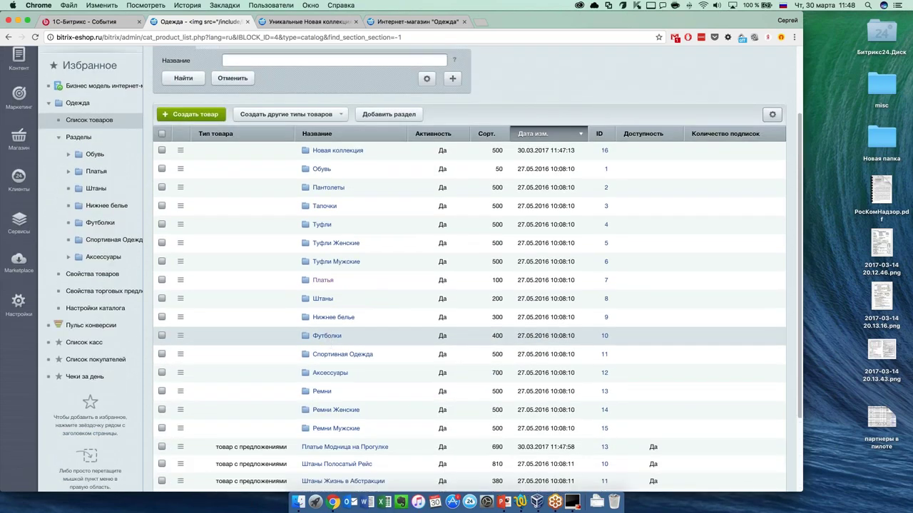
scroll(329, 342, "up", 1)
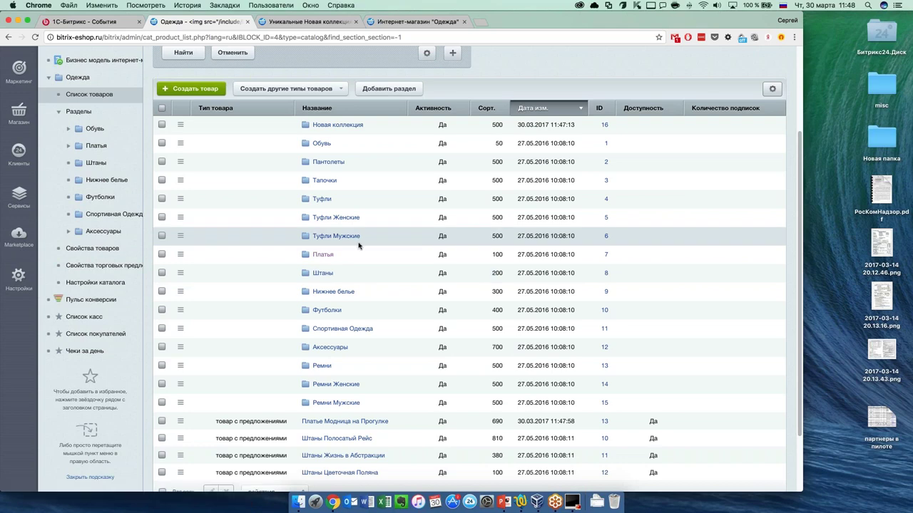
View the contents of the Обувь and Штаны sections, and return to the full product list of the Одежда catalog.
scroll(358, 245, "up", 4)
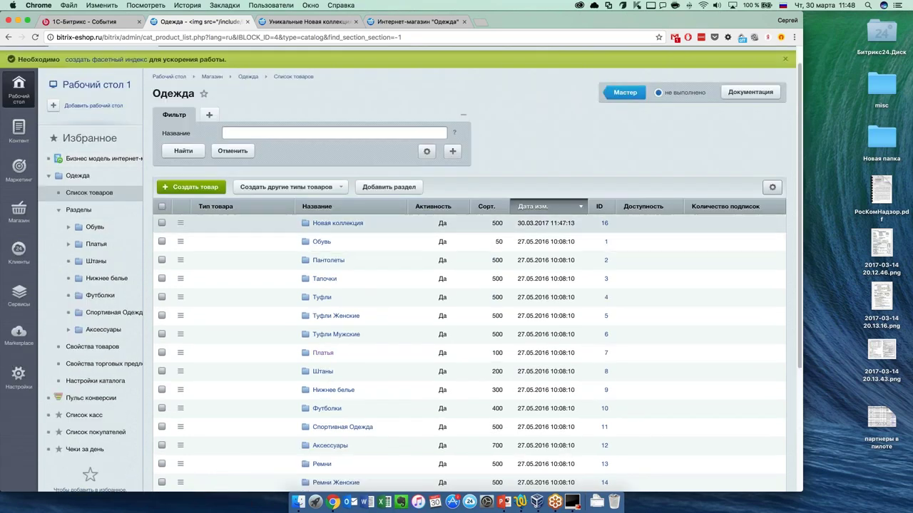
left_click(327, 244)
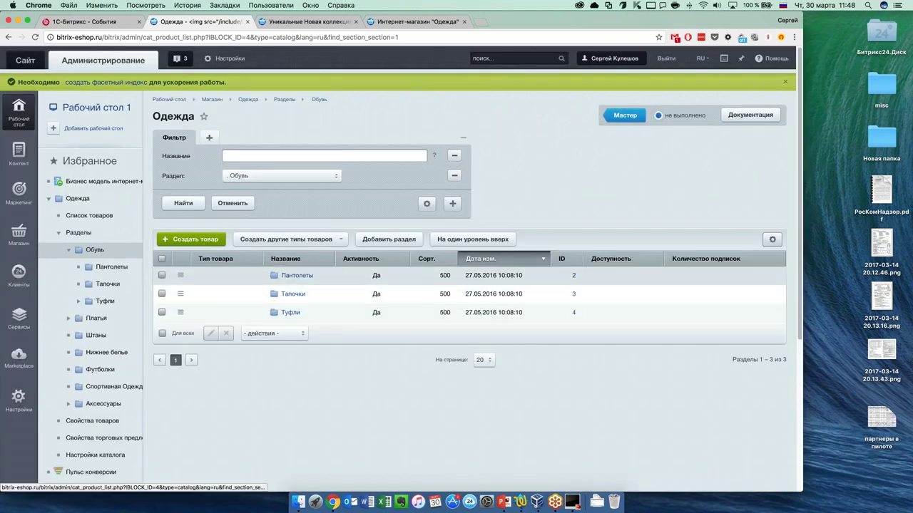
left_click(96, 336)
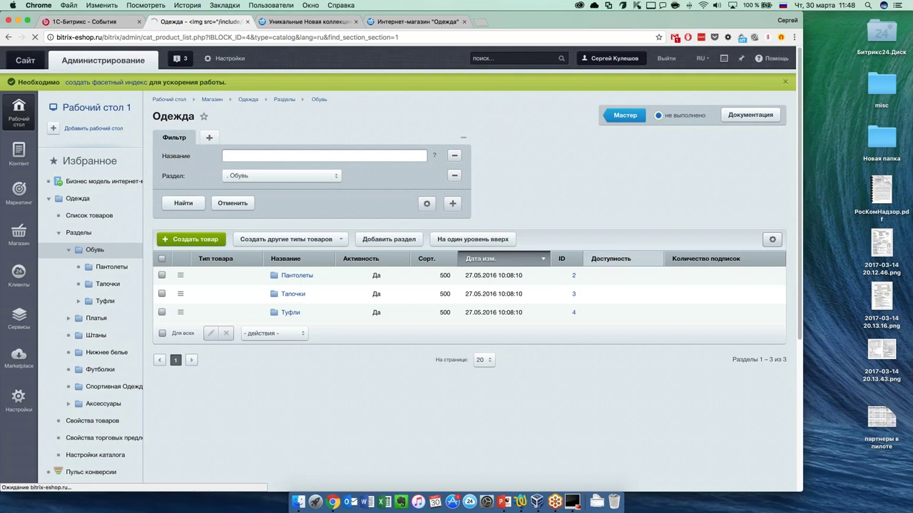
left_click(96, 217)
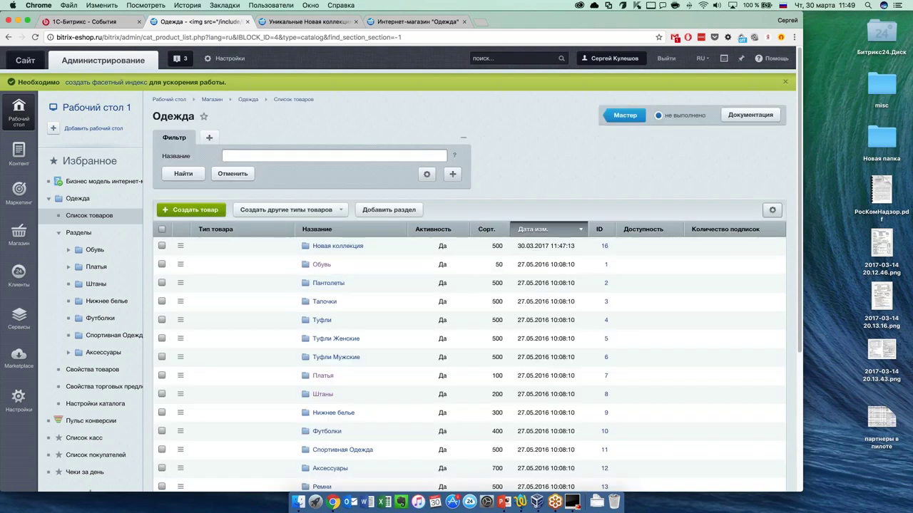
Add the Новинка, Лидер продаж and Спецпредложение conditions to the product list filter.
left_click(452, 173)
scroll(488, 300, "down", 1)
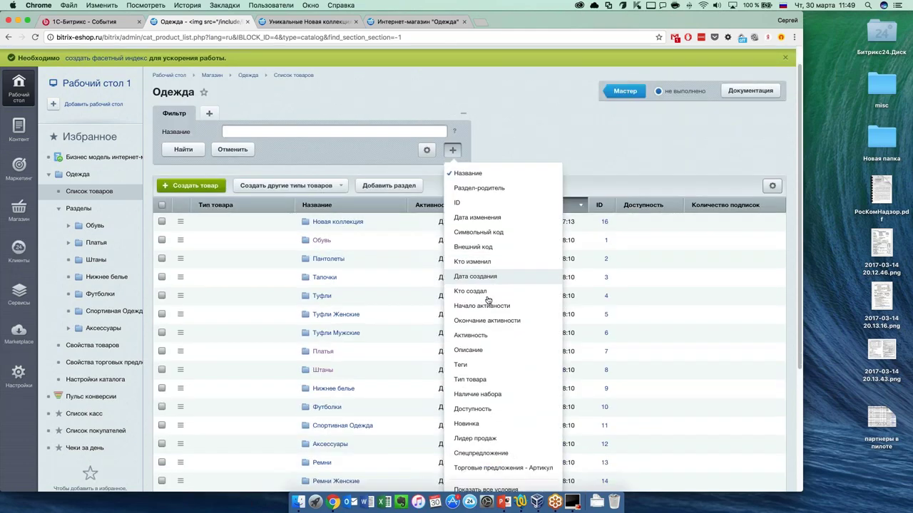
scroll(488, 300, "down", 5)
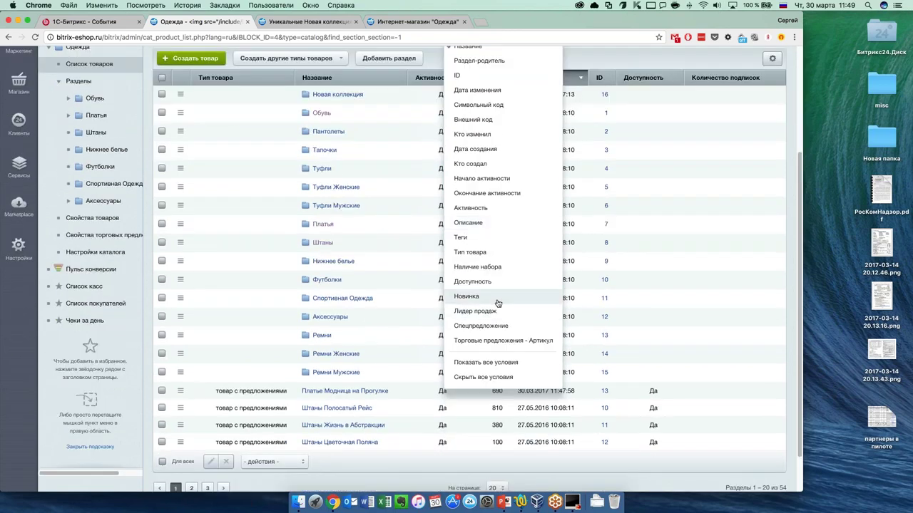
left_click(470, 296)
left_click(491, 311)
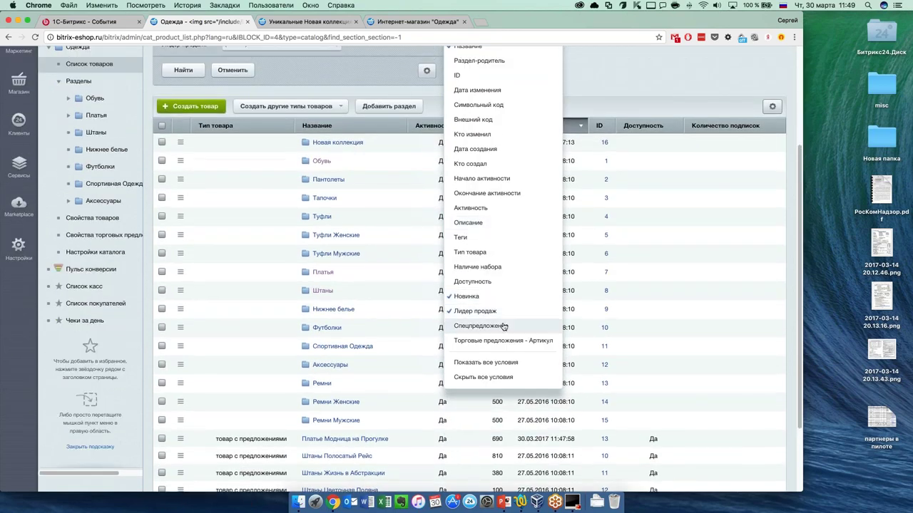
left_click(503, 326)
Filter the Одежда product list by Новинка set to да and review the matching products.
scroll(251, 126, "up", 4)
left_click(251, 127)
left_click(250, 134)
left_click(250, 132)
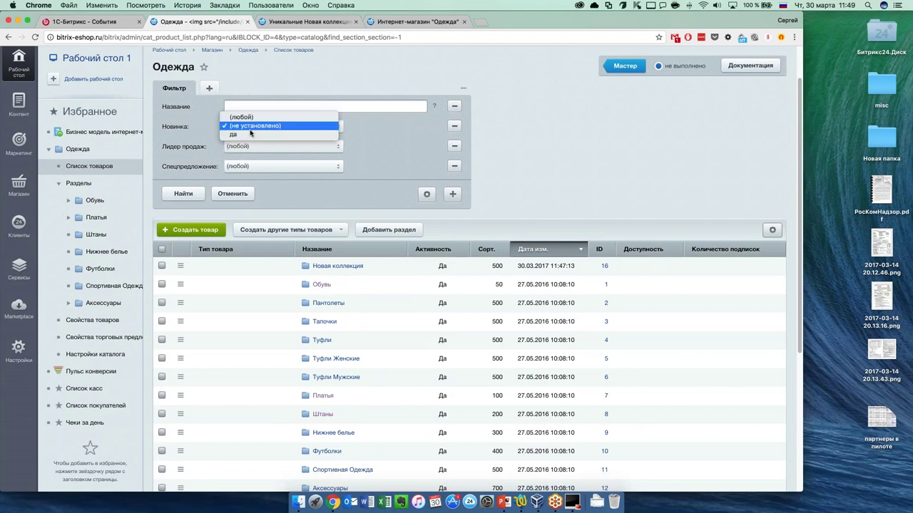
left_click(251, 134)
left_click(183, 193)
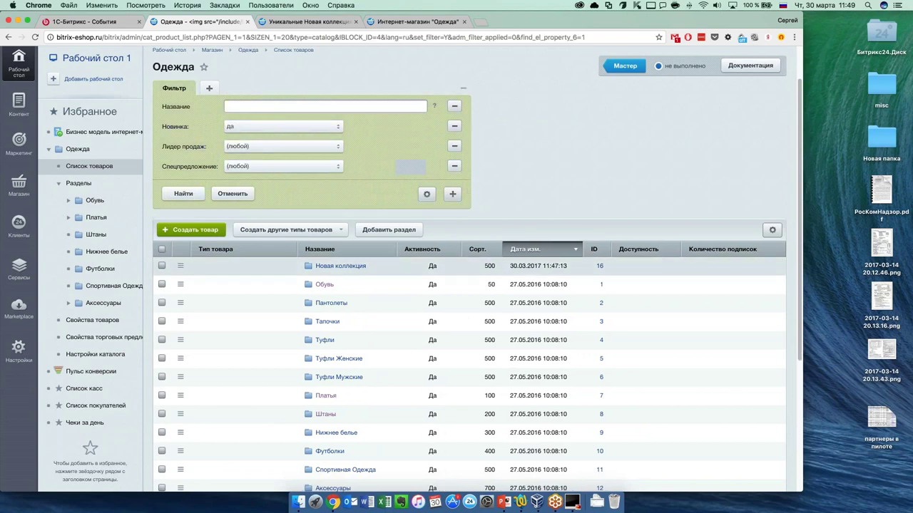
scroll(481, 261, "down", 5)
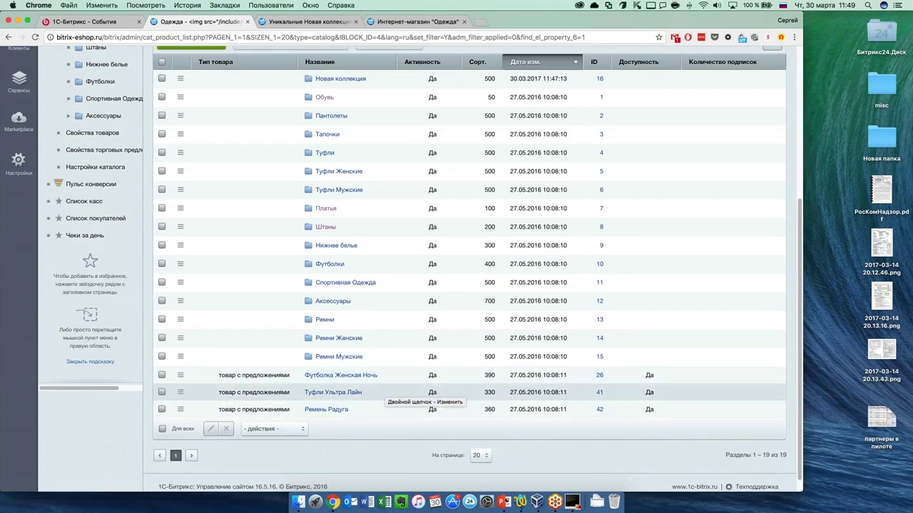
Narrow the product filter further with Лидер продаж set to да and review the matching products.
scroll(388, 361, "up", 5)
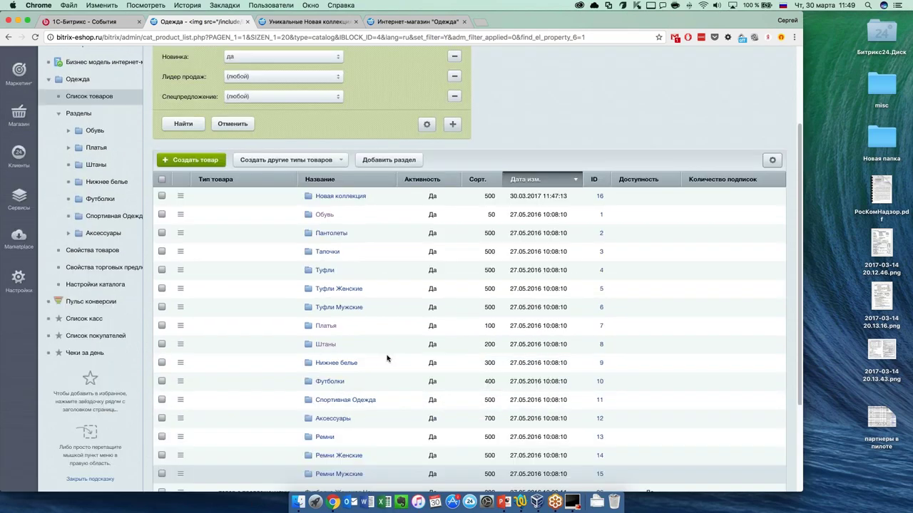
left_click(288, 197)
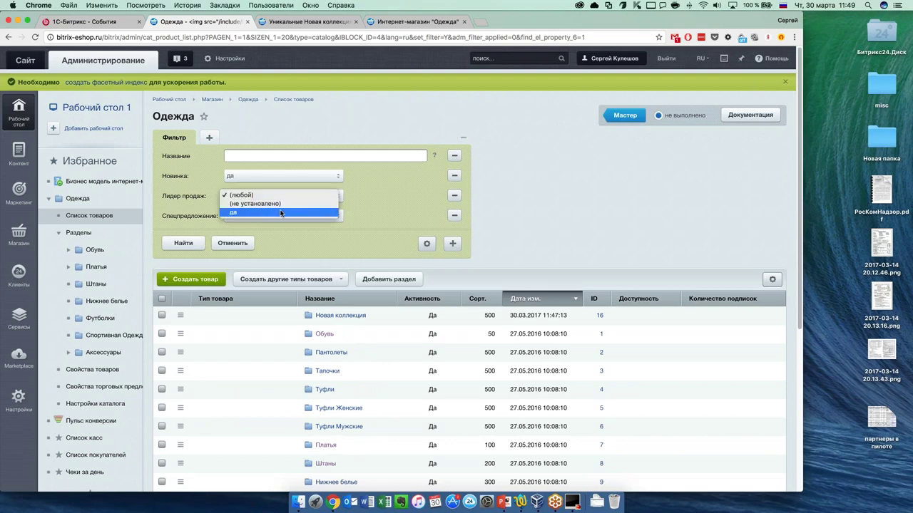
left_click(282, 213)
left_click(183, 243)
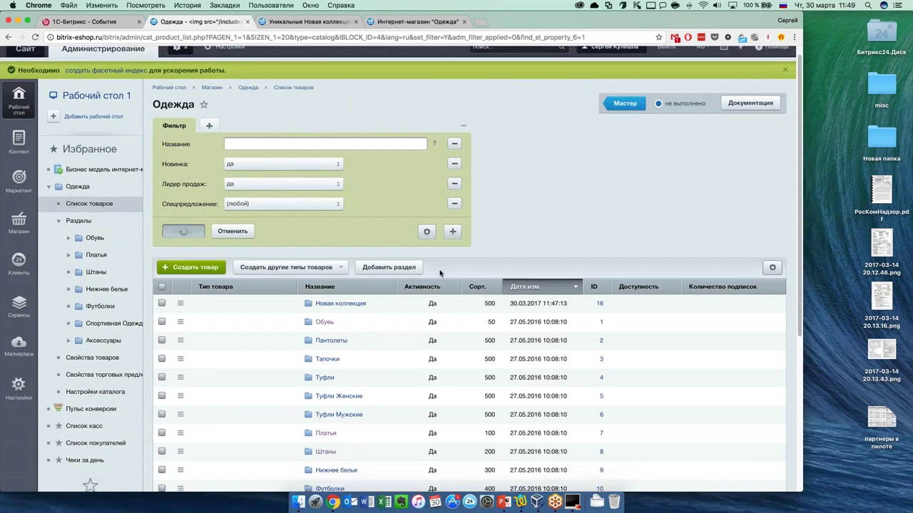
scroll(424, 287, "down", 5)
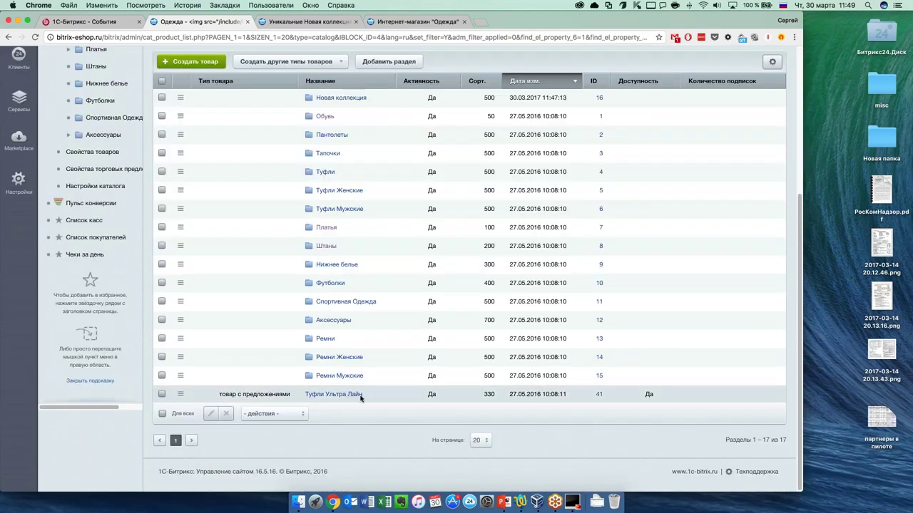
scroll(360, 398, "up", 4)
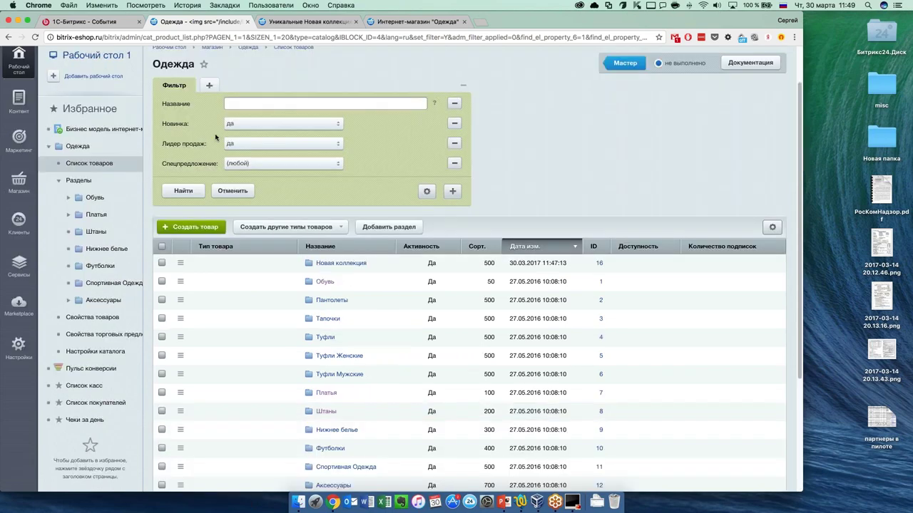
scroll(334, 169, "down", 3)
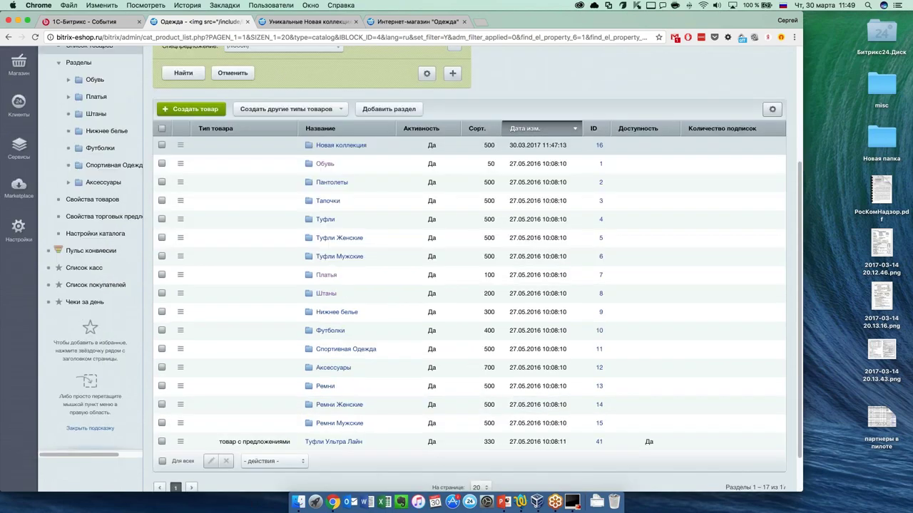
scroll(469, 285, "down", 1)
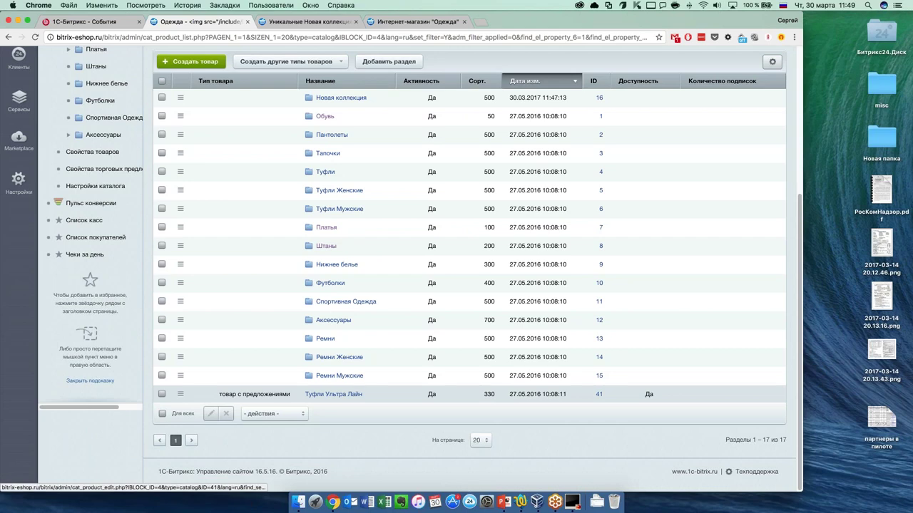
scroll(343, 398, "up", 5)
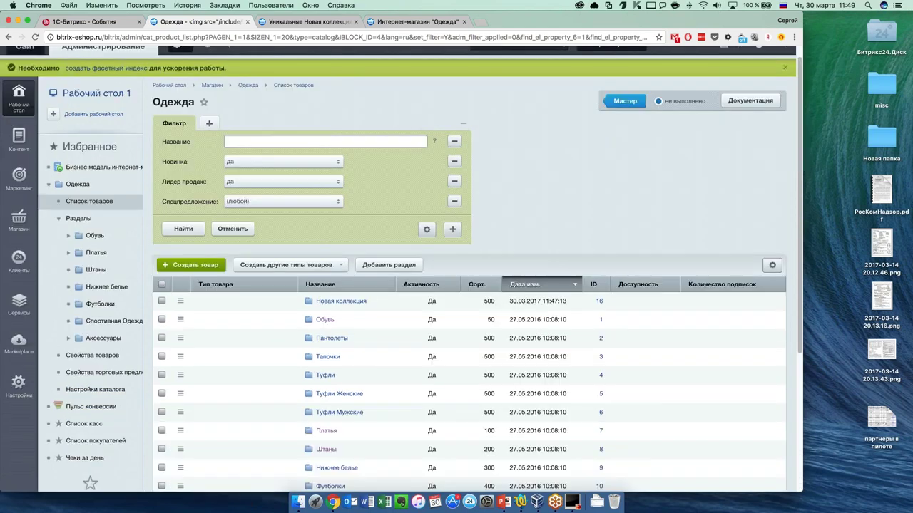
Save the current filter under the name Новинки and make it available to all users.
left_click(426, 229)
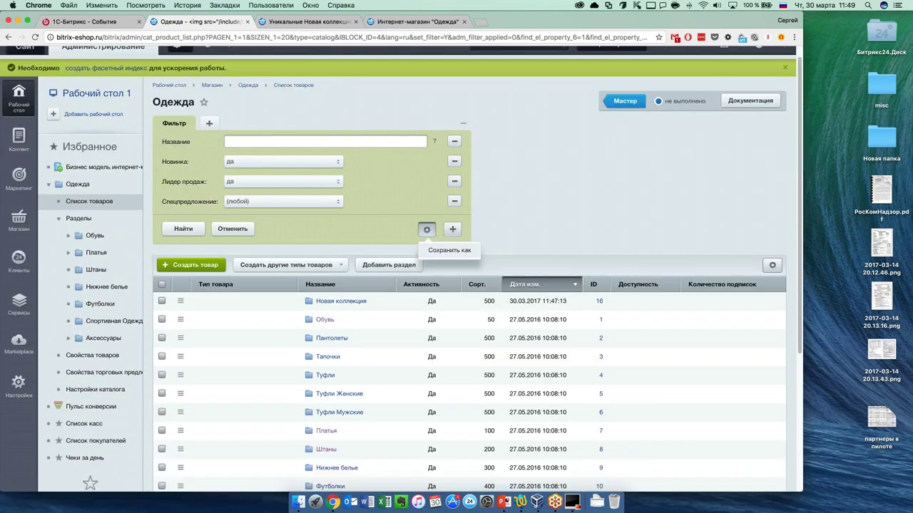
left_click(438, 251)
left_click_drag(432, 261, 378, 261)
type("НОв")
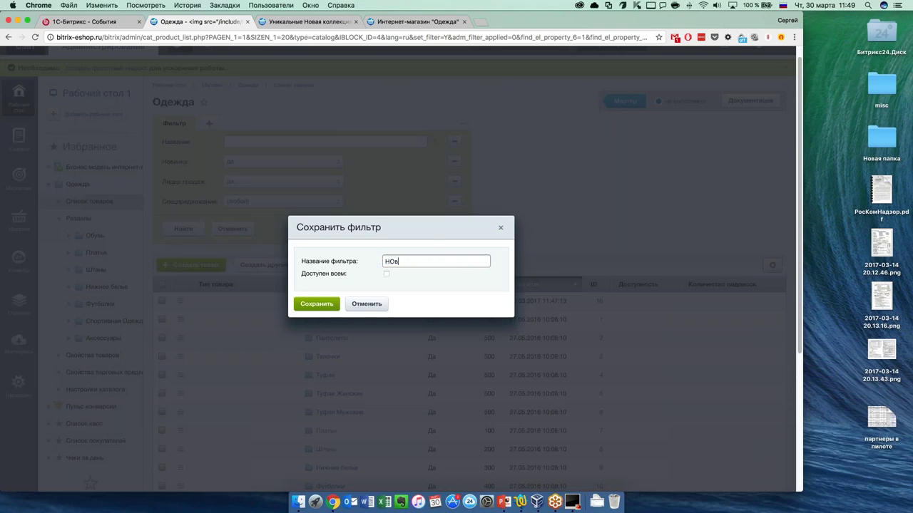
key("BackSpace")
key("BackSpace")
key("BackSpace")
key("BackSpace")
key("BackSpace")
key("BackSpace")
type("Новин")
left_click(387, 275)
left_click(329, 305)
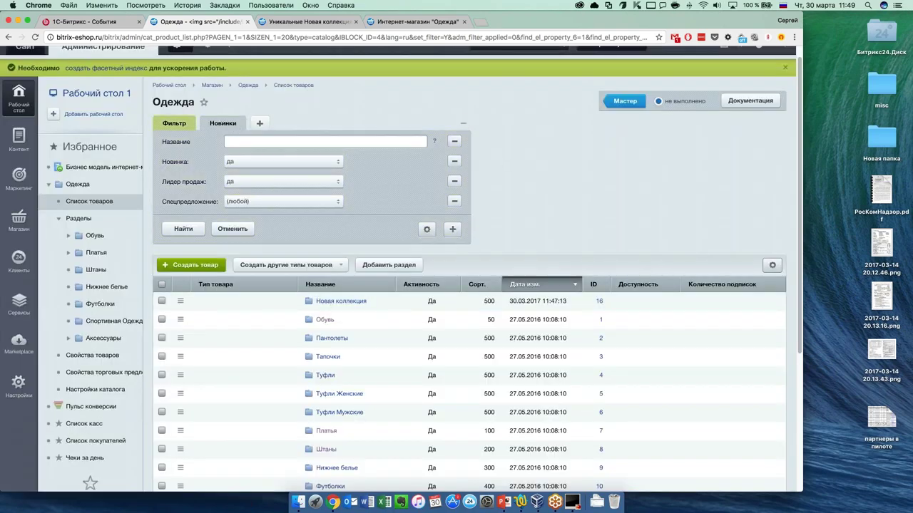
Clear the applied filter, go back to the default filter set and collapse the filter form.
left_click(233, 228)
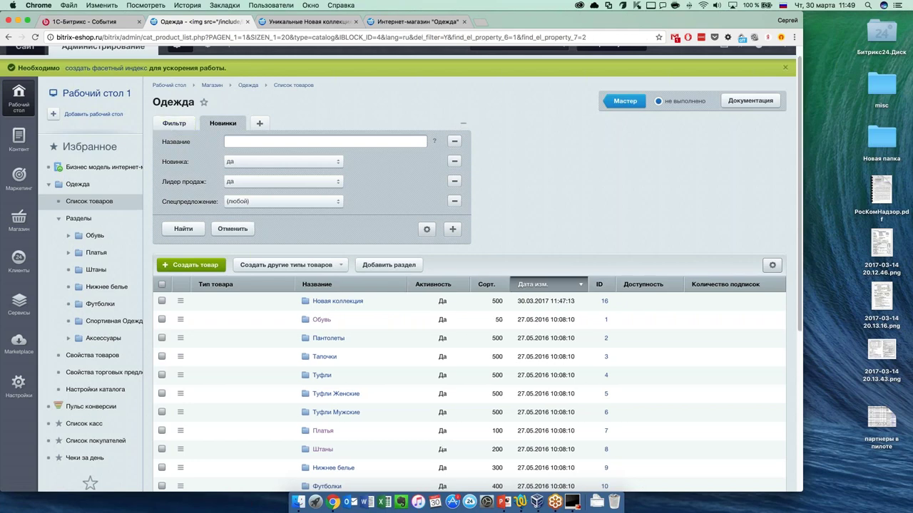
left_click(178, 126)
left_click(463, 123)
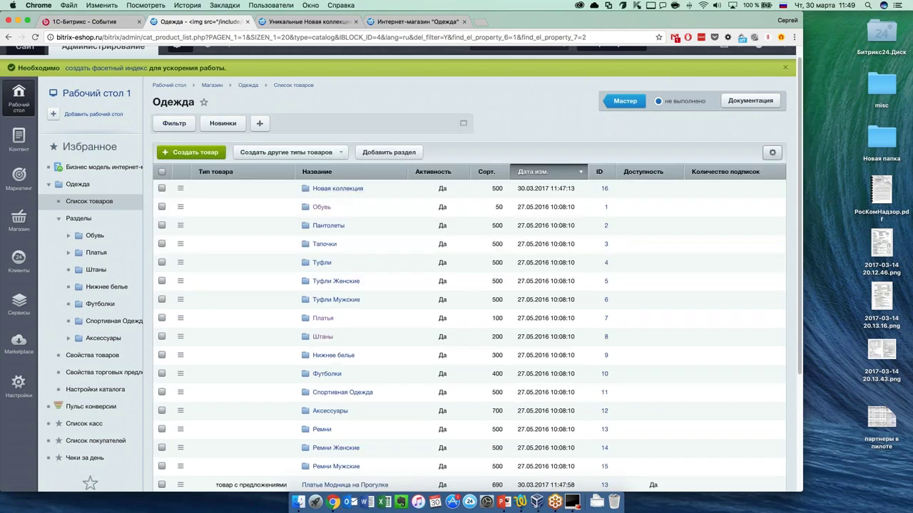
Apply the saved Новинки filter to the product list and look through the filtered entries.
left_click(223, 123)
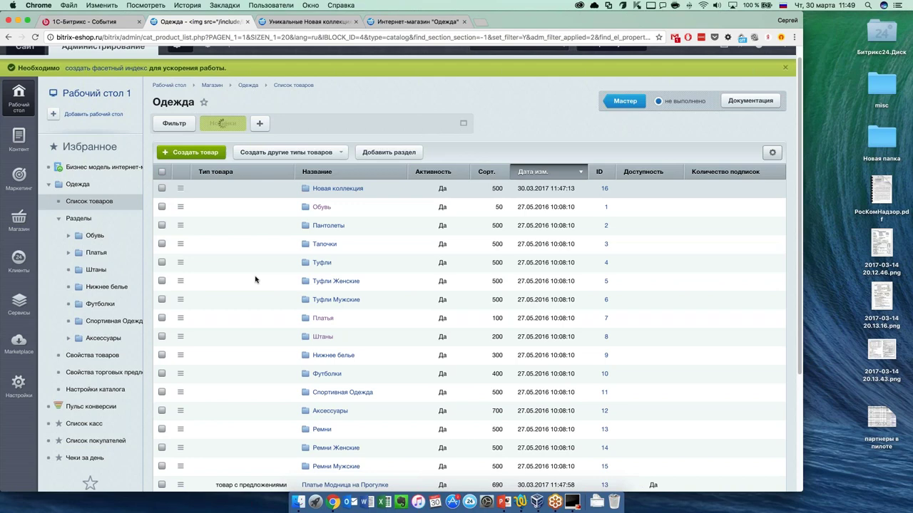
scroll(266, 291, "down", 5)
scroll(307, 341, "up", 5)
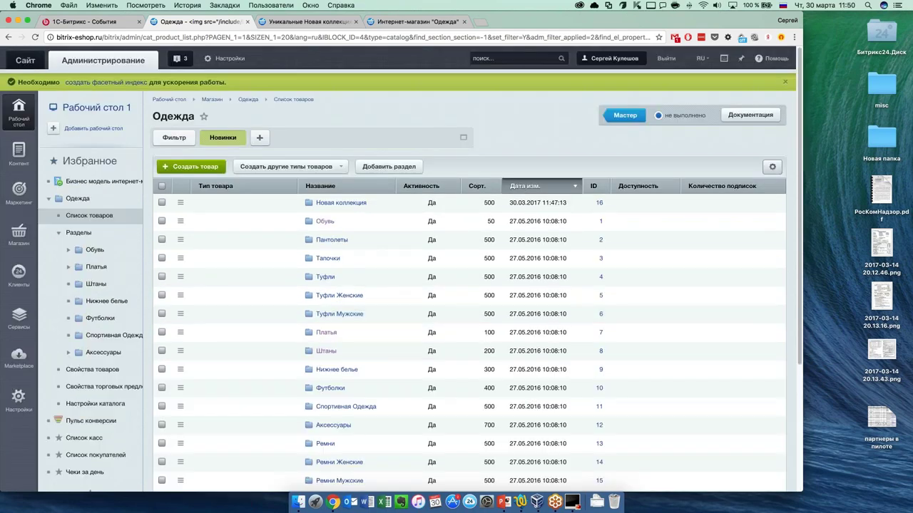
Switch back to the default filter, expand its conditions and reset it to list all products.
left_click(176, 138)
left_click(463, 137)
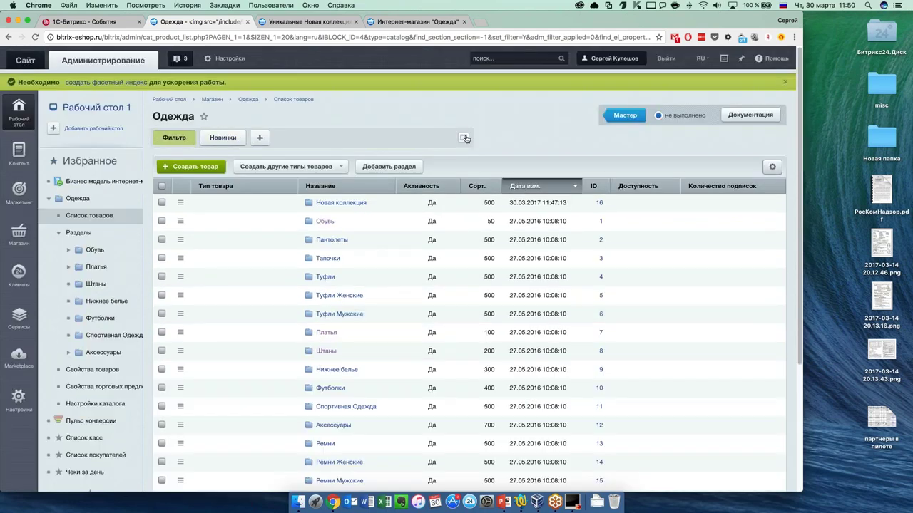
left_click(234, 243)
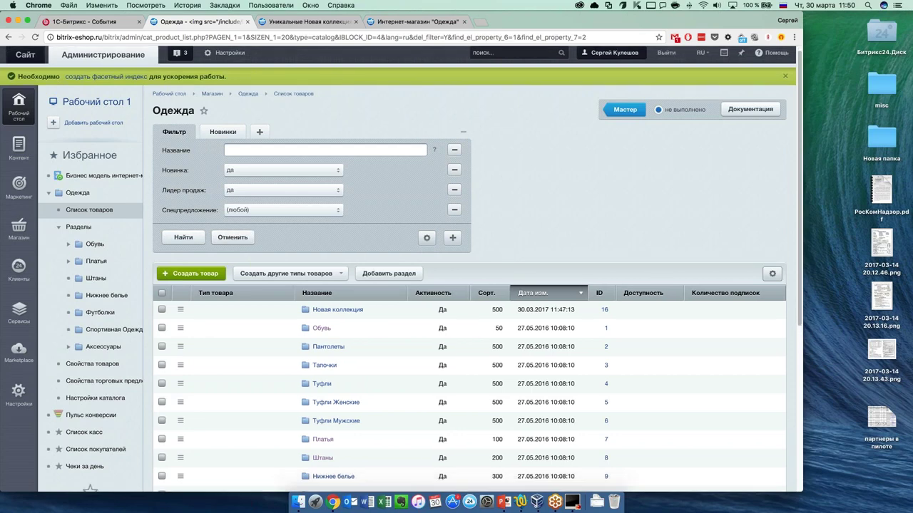
Open the product list's display settings and add Элементов to the selected table columns.
scroll(554, 181, "down", 3)
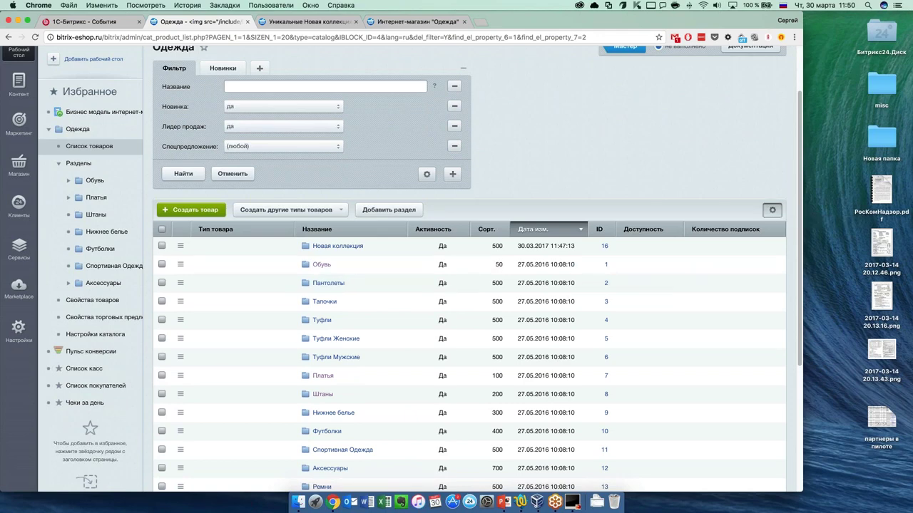
left_click(772, 210)
left_click(756, 236)
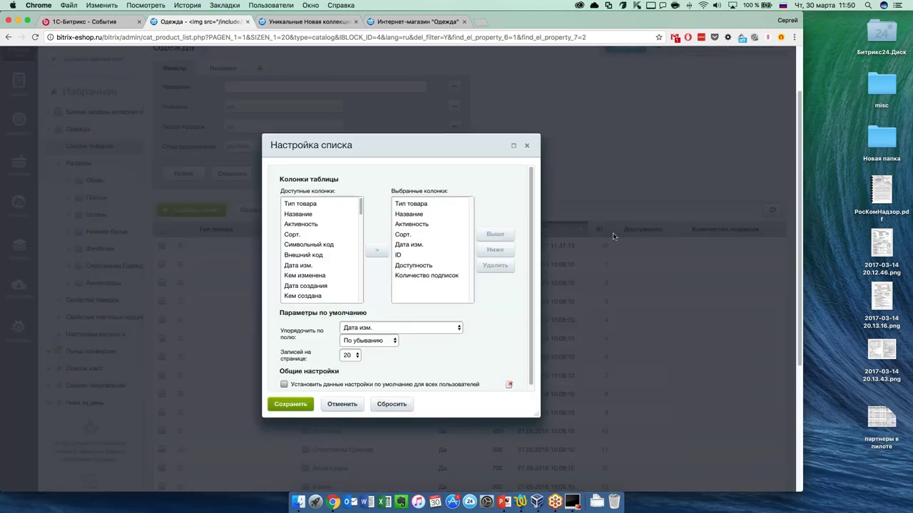
scroll(327, 249, "down", 1)
scroll(327, 249, "down", 3)
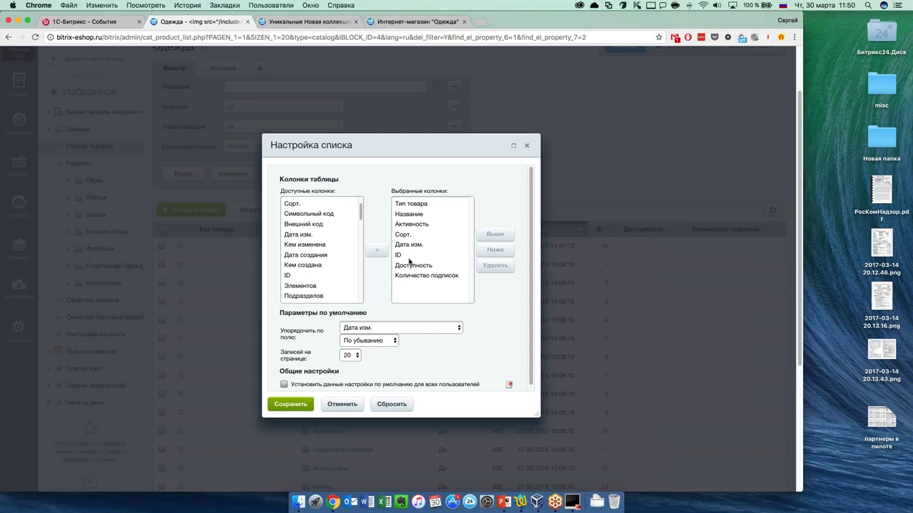
scroll(430, 263, "down", 1)
scroll(313, 253, "down", 3)
double_click(316, 240)
Add the Картинка для анонса column, save the list settings and look through the updated product table.
scroll(310, 273, "down", 5)
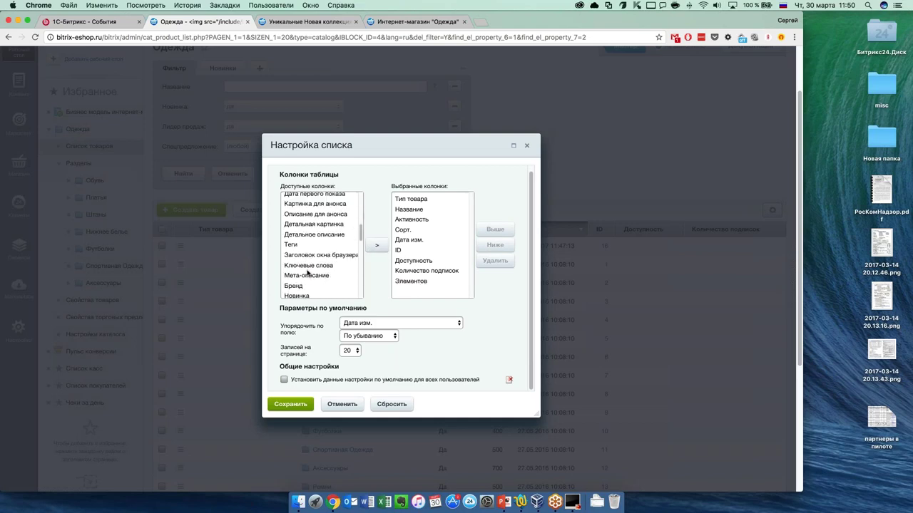
scroll(326, 284, "down", 4)
scroll(326, 283, "up", 3)
scroll(323, 250, "up", 2)
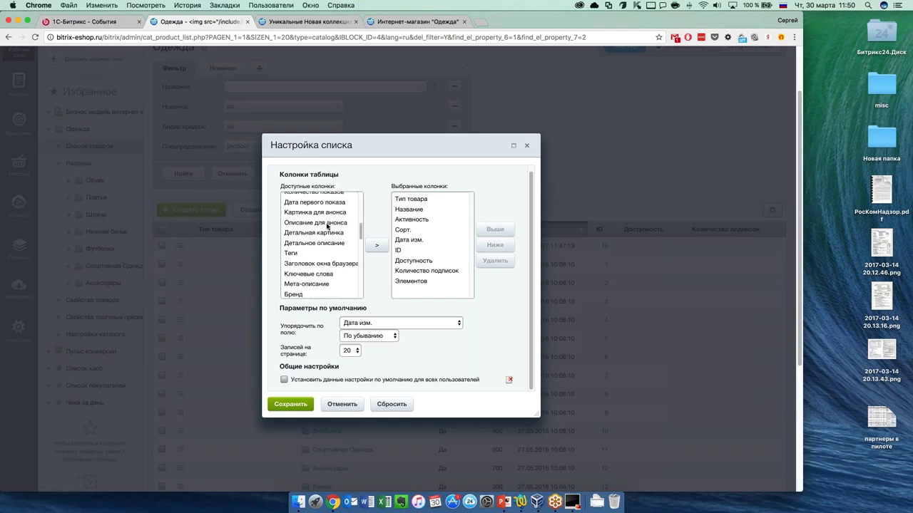
double_click(333, 212)
left_click(290, 404)
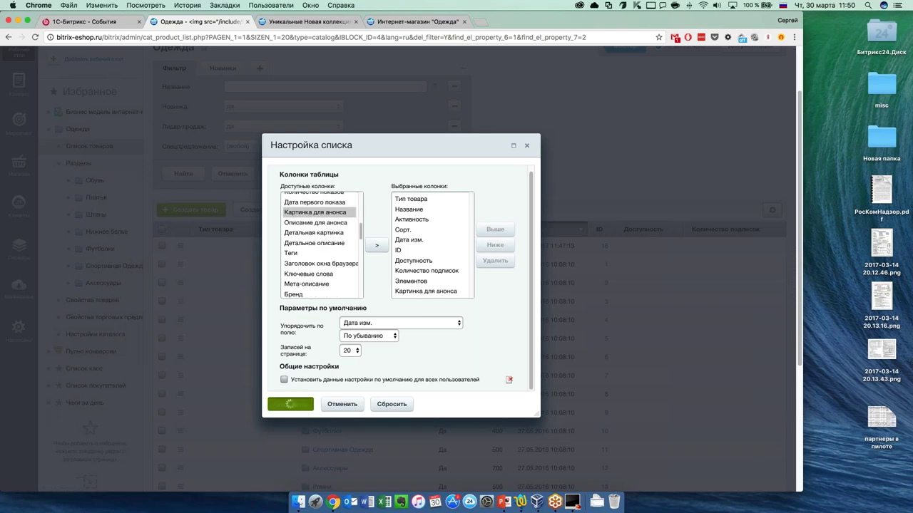
scroll(645, 307, "down", 3)
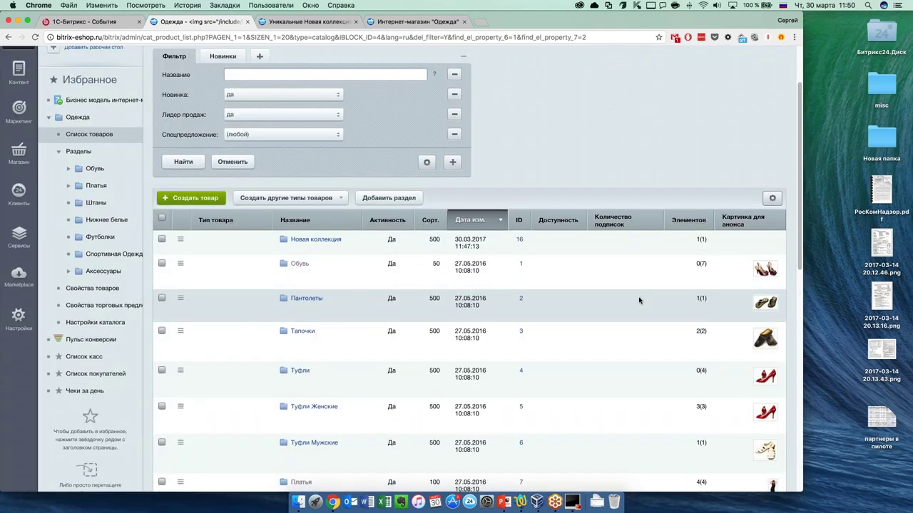
scroll(621, 358, "down", 10)
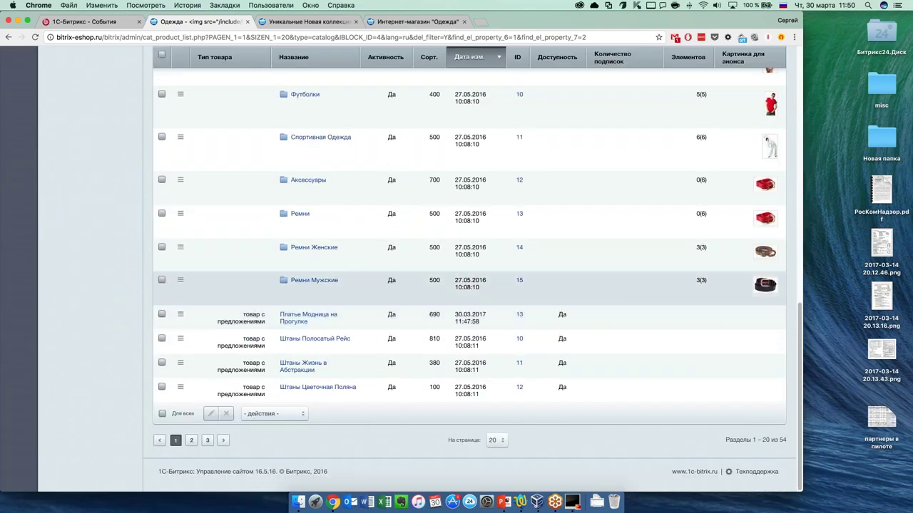
Open the product Платье Модница на Прогулке from the product list for editing.
scroll(648, 334, "up", 3)
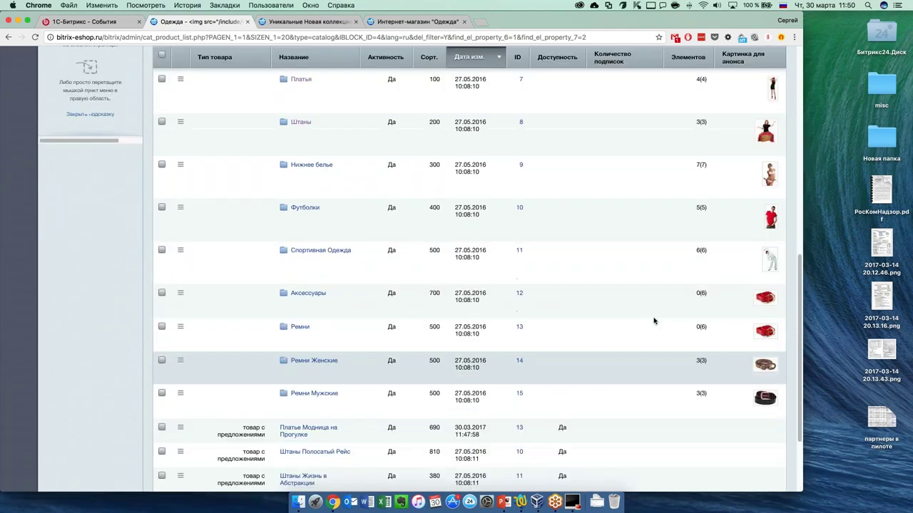
scroll(403, 326, "down", 2)
scroll(404, 326, "up", 7)
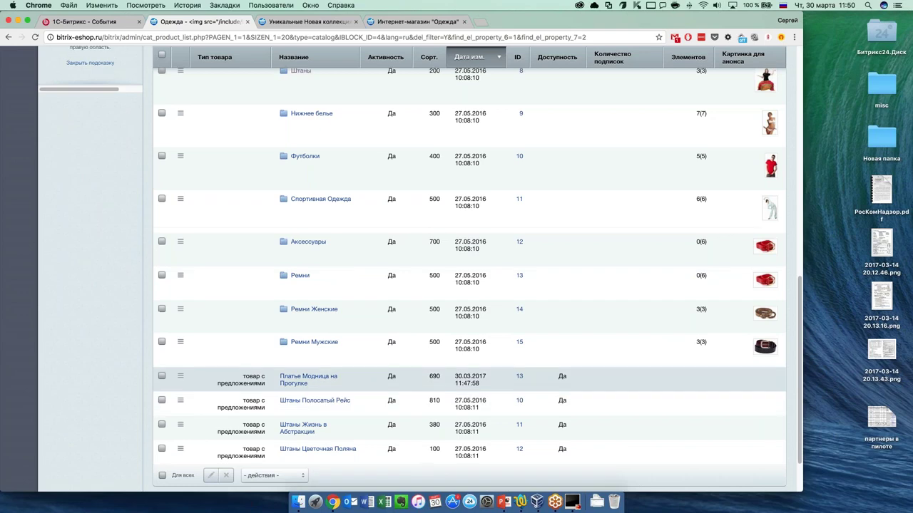
scroll(403, 371, "up", 3)
scroll(403, 371, "down", 6)
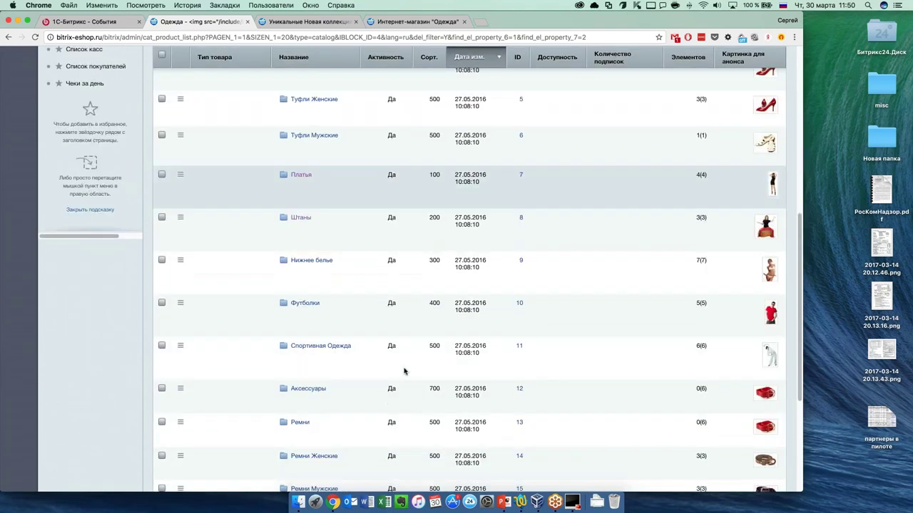
scroll(404, 371, "down", 4)
left_click(296, 396)
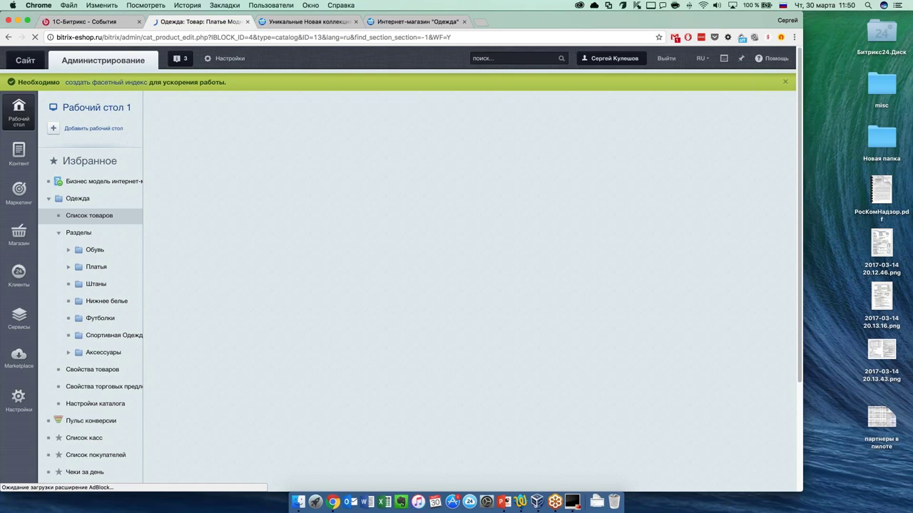
Look over the product's main fields and display its list of trade offers.
scroll(271, 258, "down", 5)
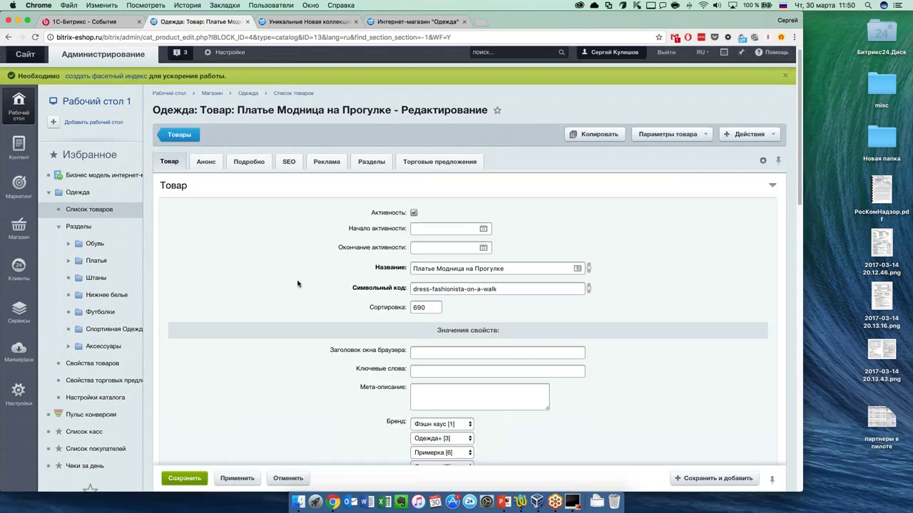
scroll(306, 288, "up", 2)
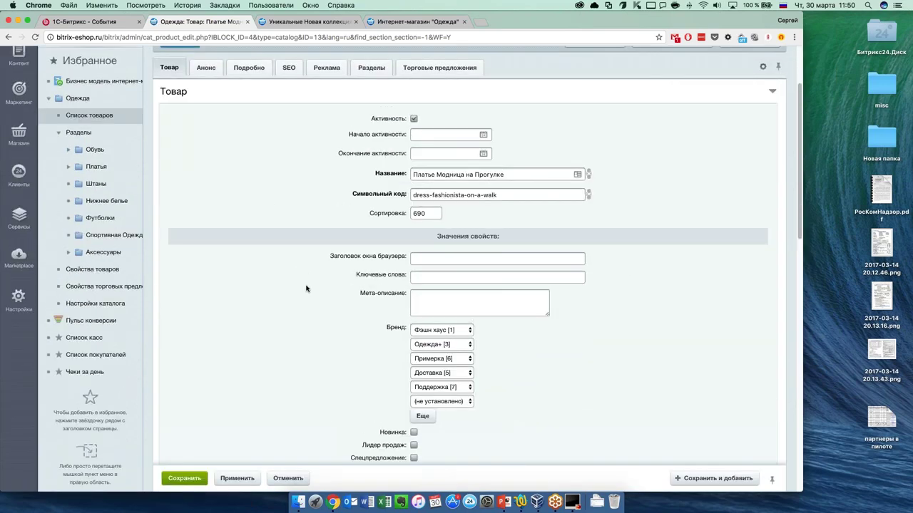
left_click(439, 67)
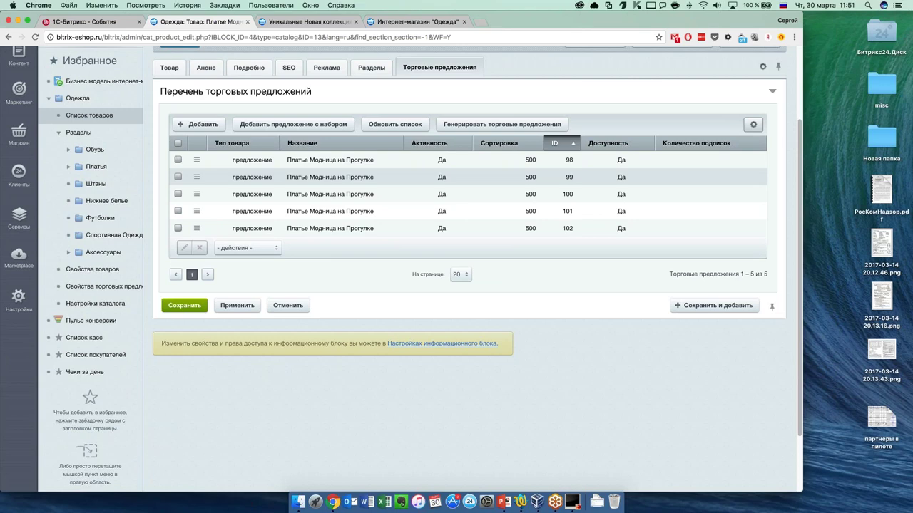
Add the Цвет, Размеры обуви and Размеры одежды columns to the trade offers list and save the list settings.
left_click(753, 124)
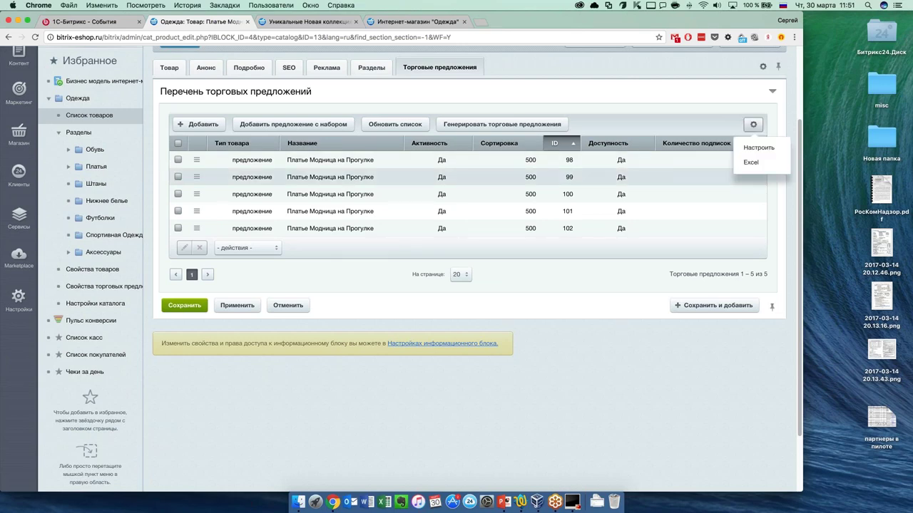
left_click(758, 148)
scroll(326, 266, "down", 10)
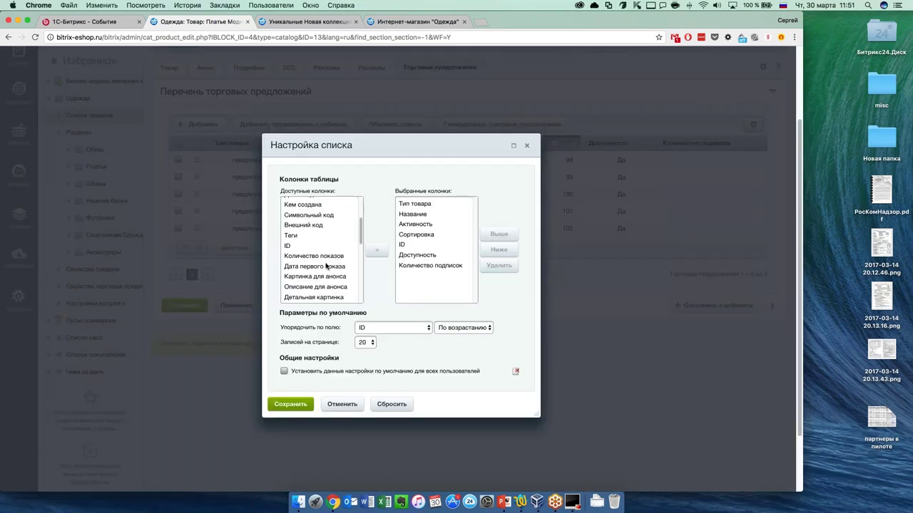
scroll(326, 265, "down", 5)
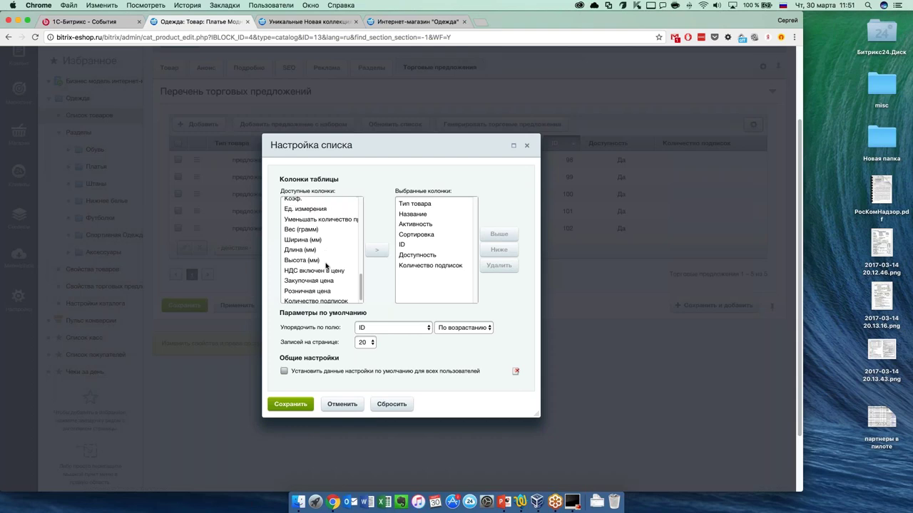
scroll(318, 264, "up", 5)
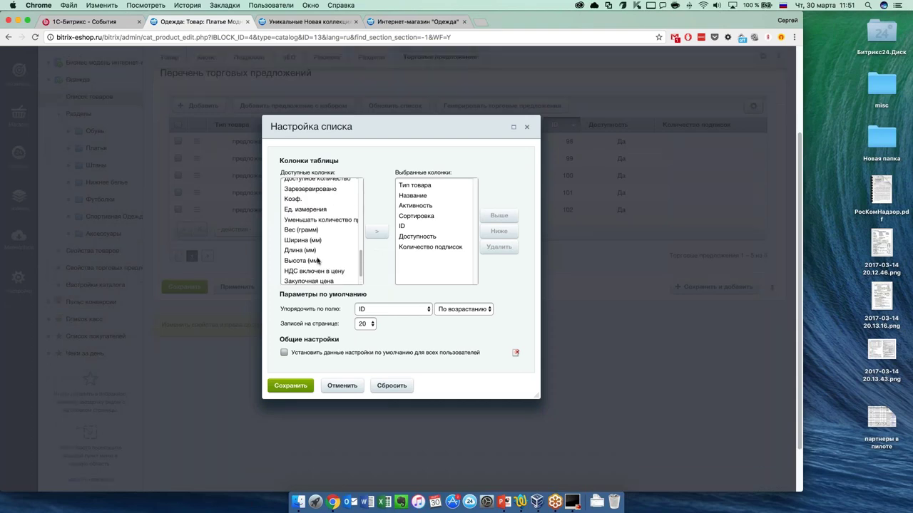
left_click_drag(314, 193, 319, 214)
left_click(377, 231)
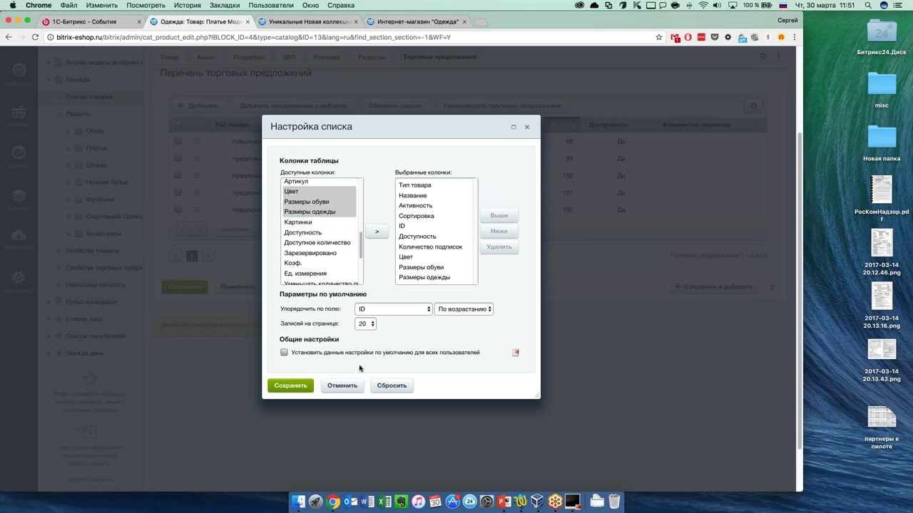
left_click(290, 386)
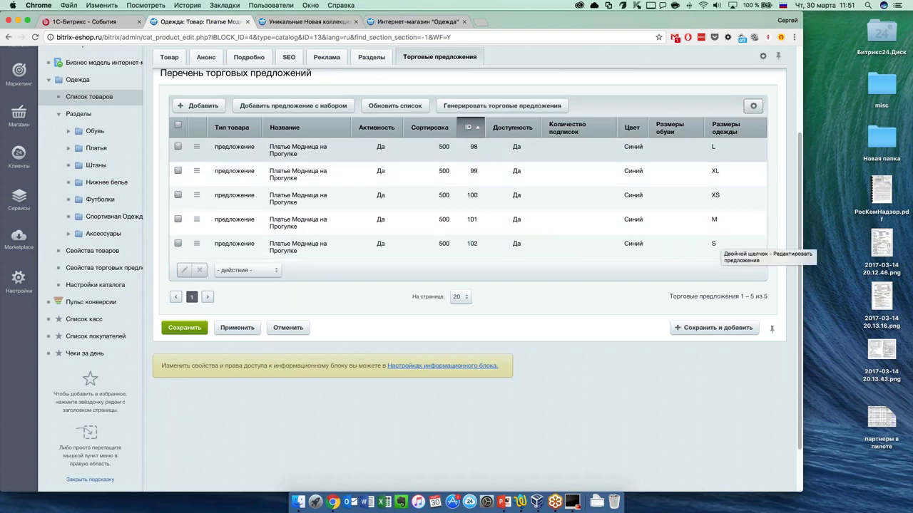
Open the size L trade offer and examine its price settings in the trade catalog section.
double_click(696, 148)
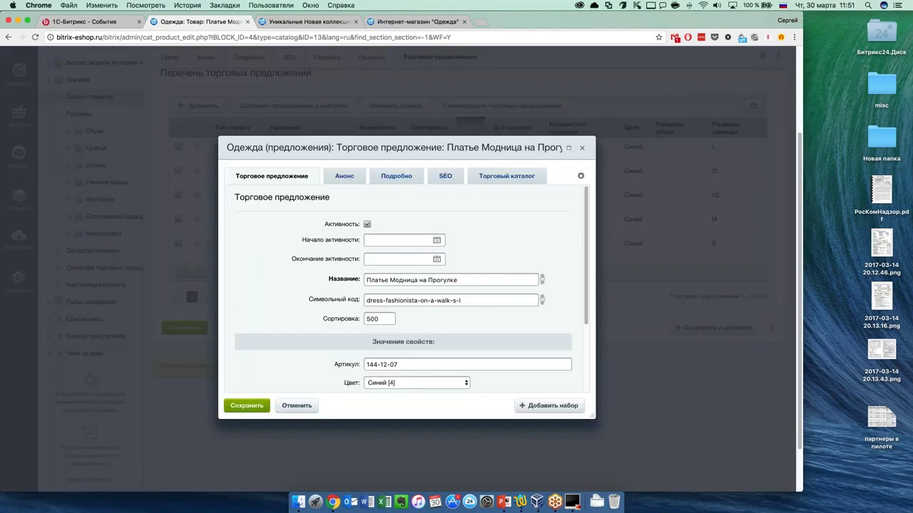
scroll(407, 285, "down", 10)
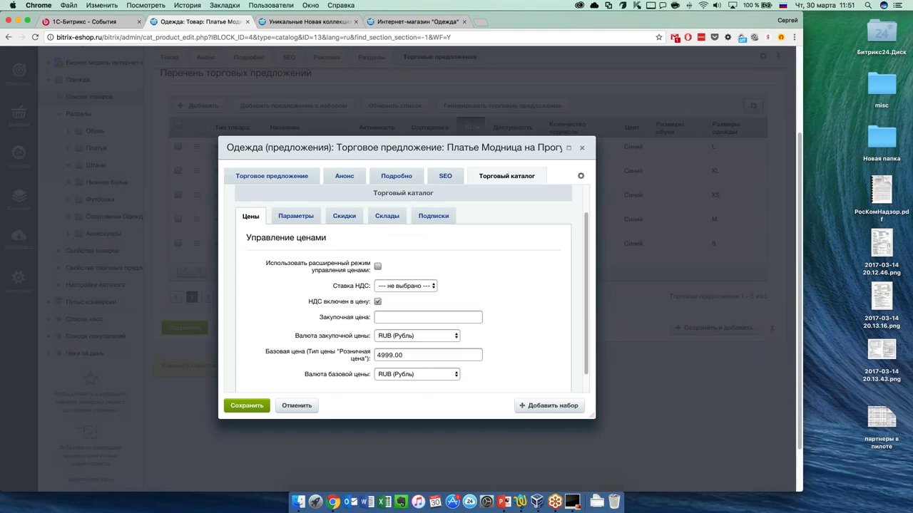
scroll(410, 285, "down", 1)
scroll(313, 227, "down", 2)
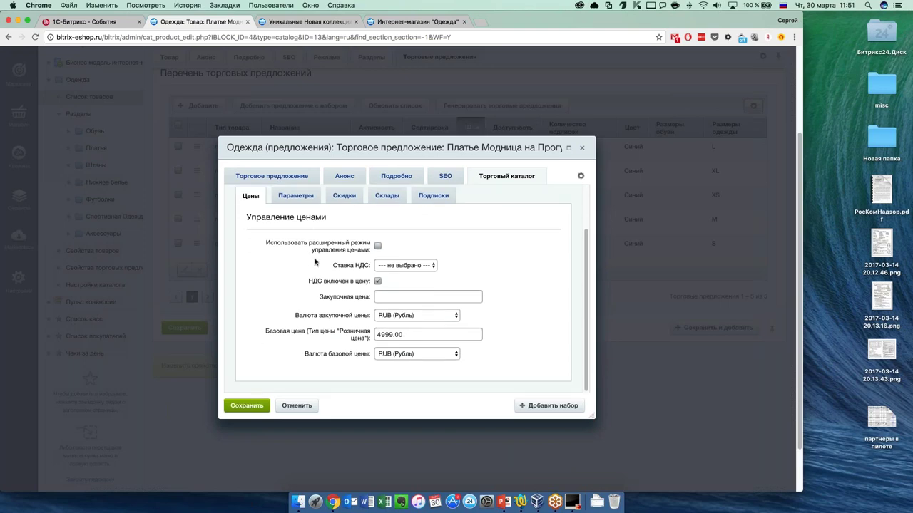
scroll(315, 263, "up", 2)
Review the offer's SEO, Подробно, Анонс and main property fields, and save the offer.
left_click(445, 176)
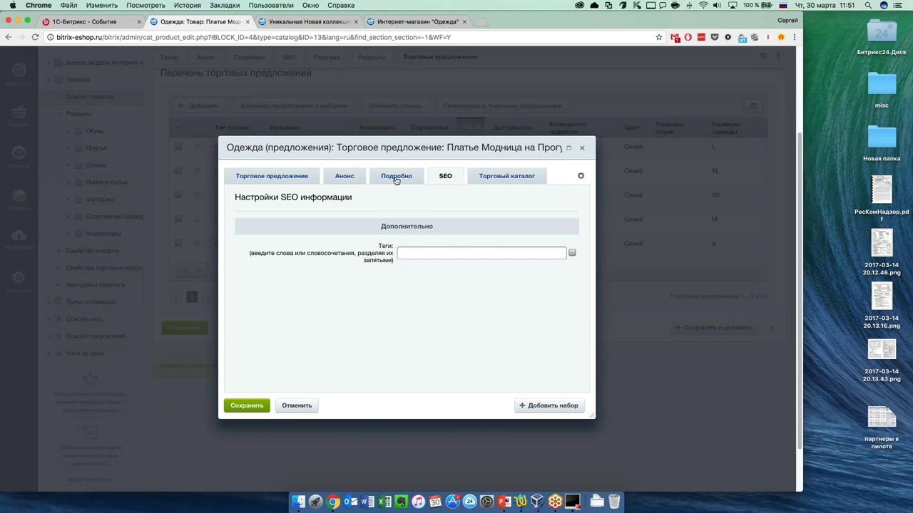
left_click(396, 176)
left_click(345, 176)
left_click(302, 178)
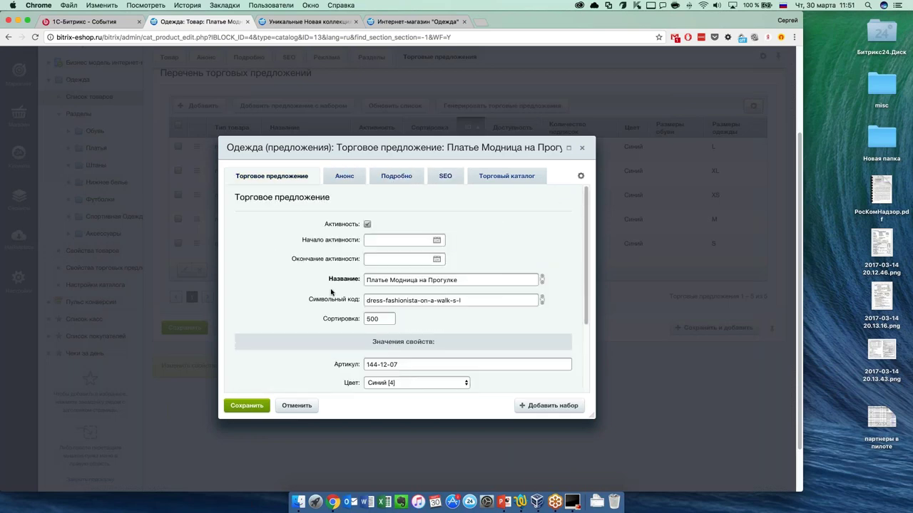
scroll(331, 292, "down", 5)
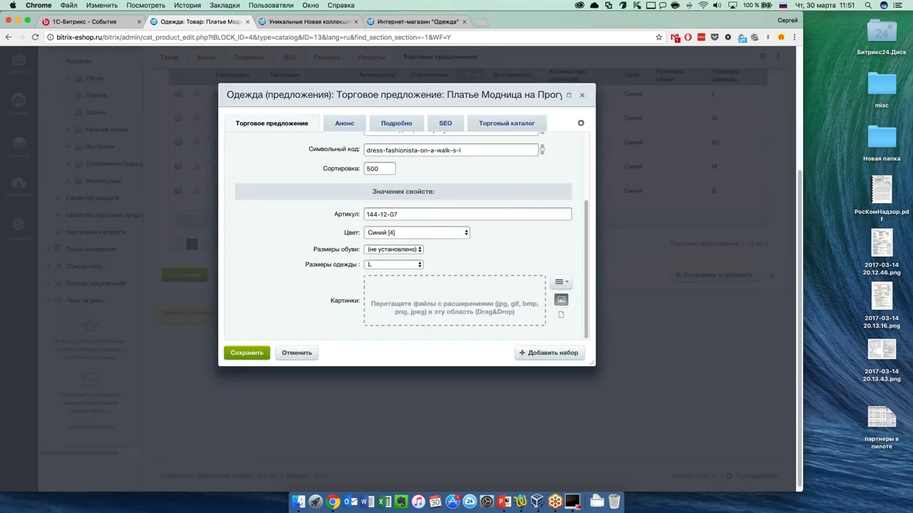
left_click(247, 353)
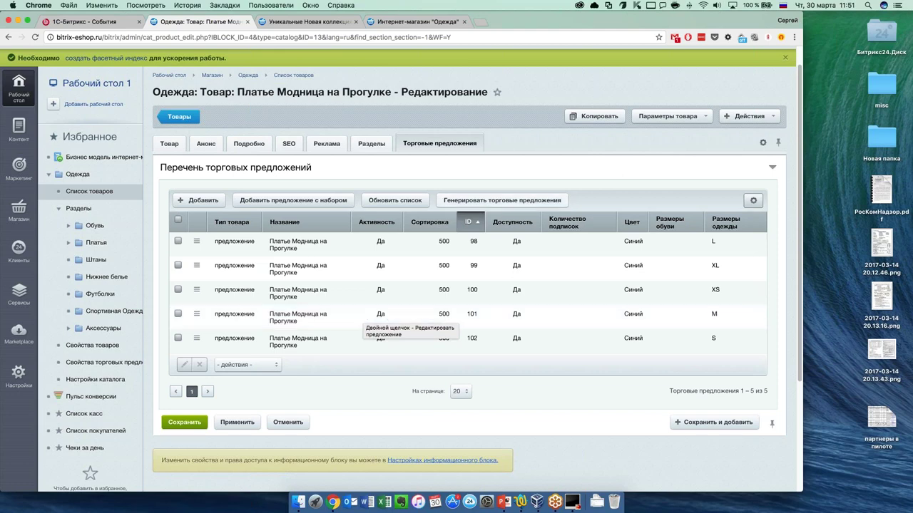
Open the trade offer generator, fit its window on the screen and look over its price and property fields.
left_click(472, 201)
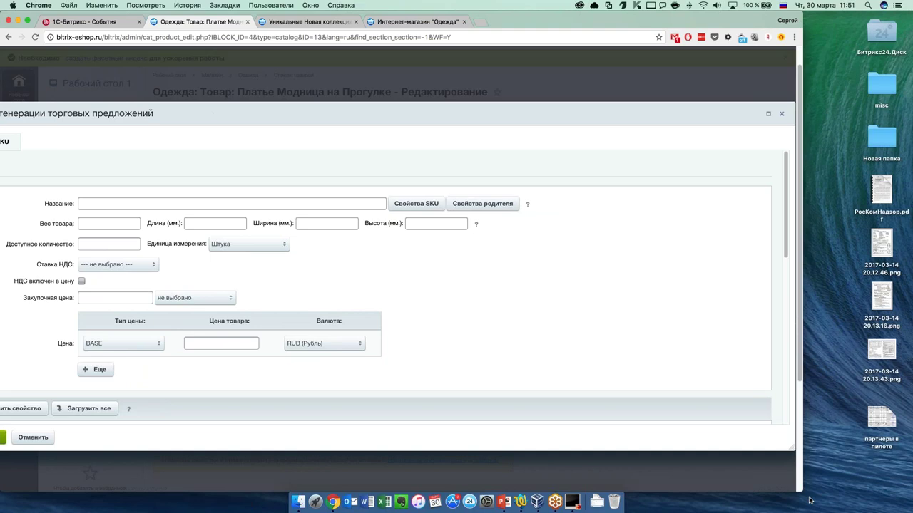
left_click_drag(784, 447, 518, 436)
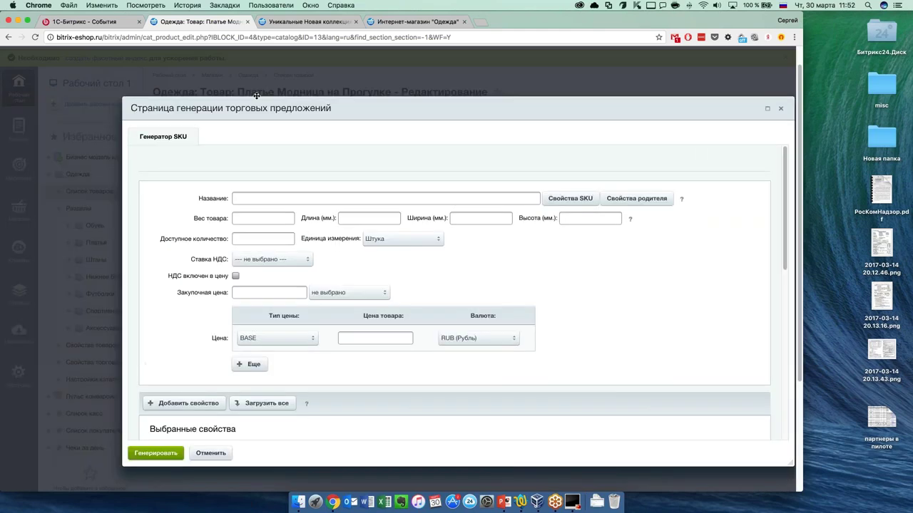
left_click_drag(256, 95, 231, 86)
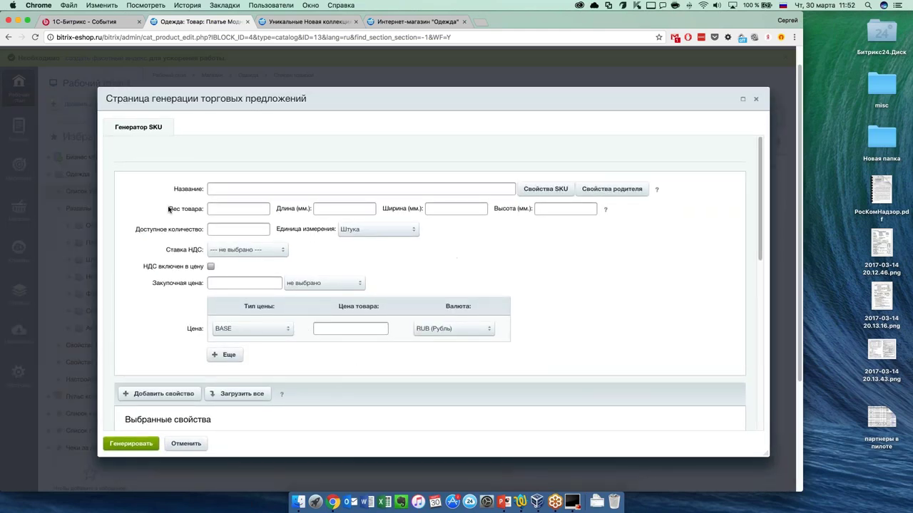
scroll(170, 209, "down", 5)
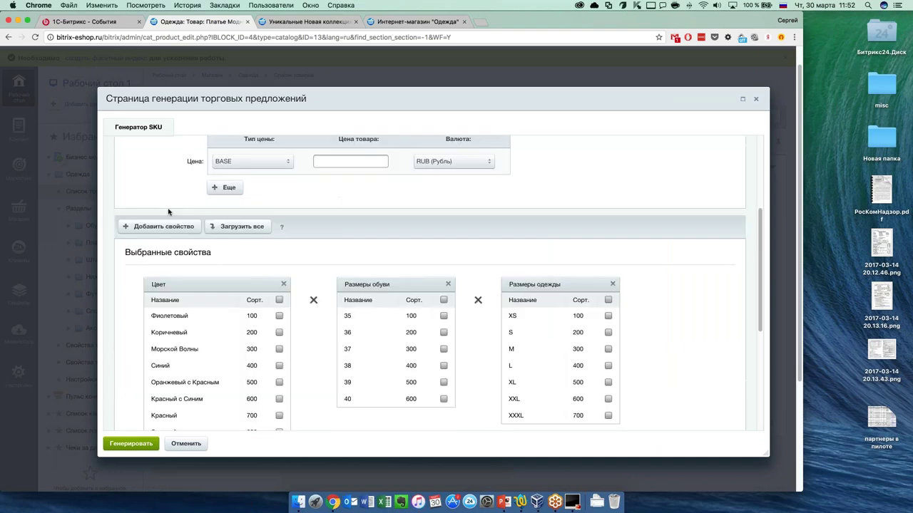
scroll(170, 210, "up", 3)
scroll(170, 209, "up", 1)
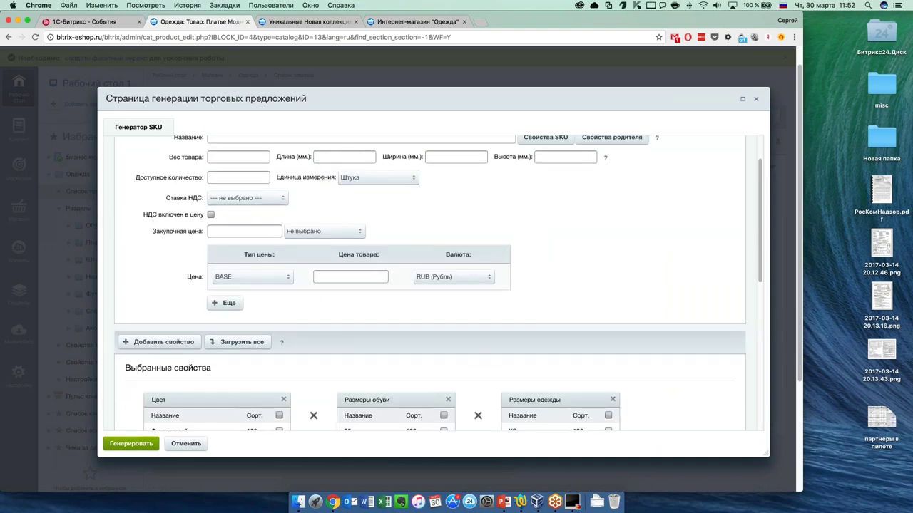
scroll(259, 335, "down", 8)
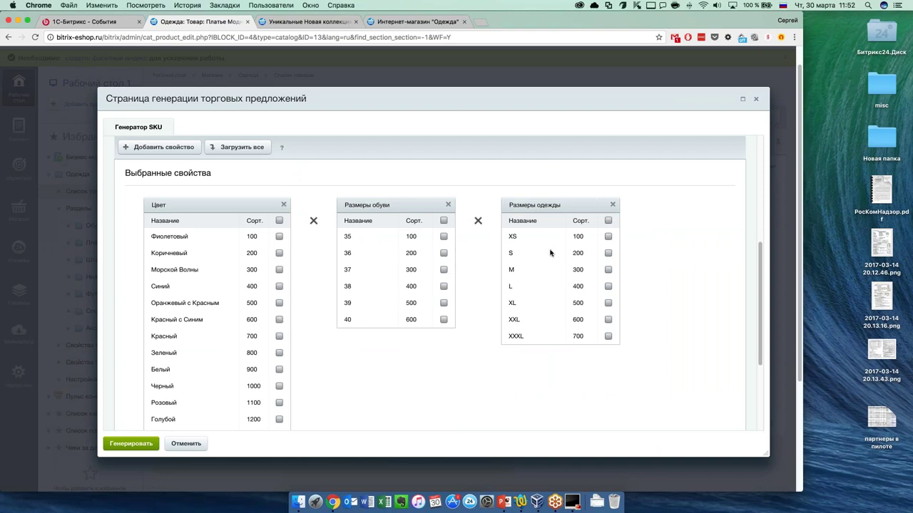
Select all clothing sizes from XS to XXXL for the generated offers.
left_click(607, 236)
left_click(608, 270)
left_click(607, 335)
Select the colours Красный, Зеленый and Белый for the generated offers.
scroll(195, 295, "down", 1)
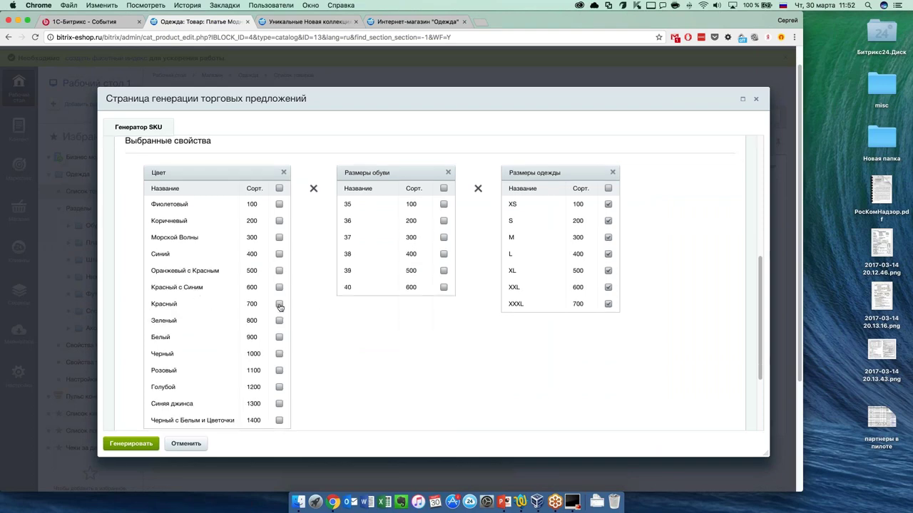
left_click(279, 303)
left_click(279, 320)
left_click(279, 336)
scroll(428, 285, "down", 4)
scroll(428, 285, "down", 1)
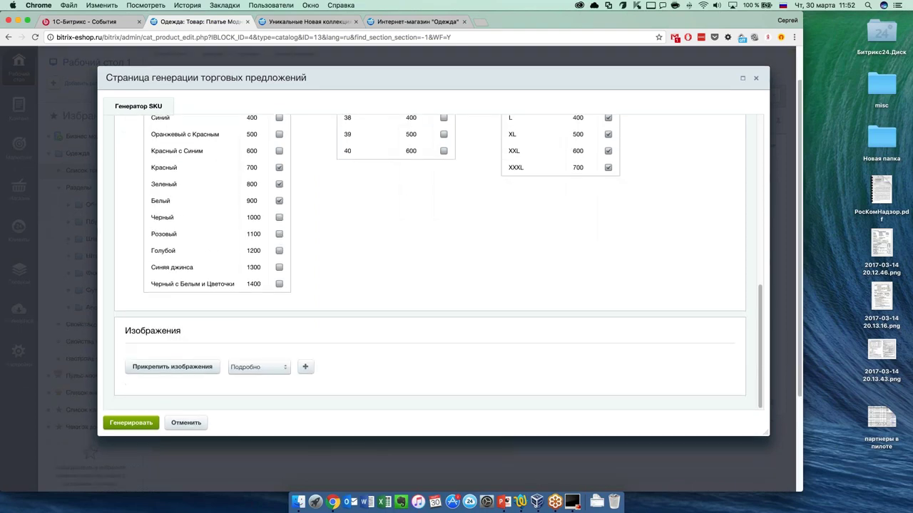
Check the available image types, keep Подробно and generate the trade offers.
left_click(260, 369)
left_click(260, 367)
left_click(257, 367)
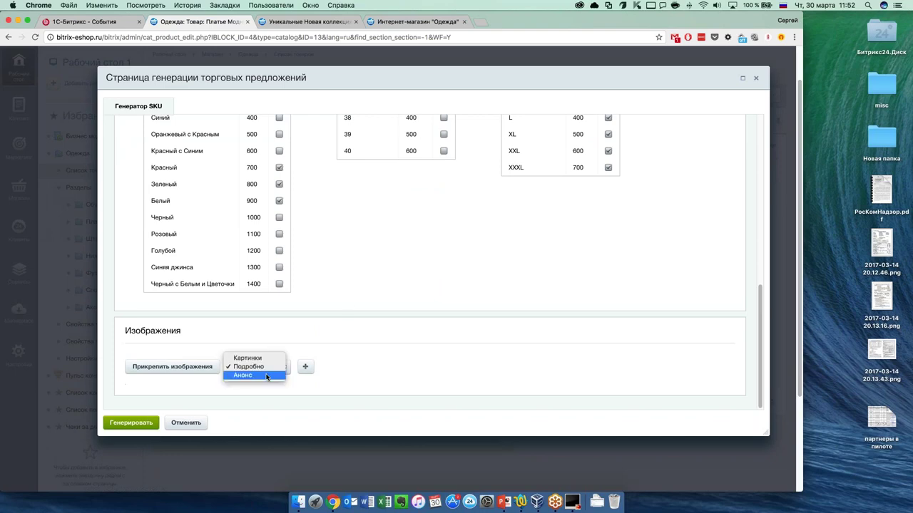
left_click(281, 367)
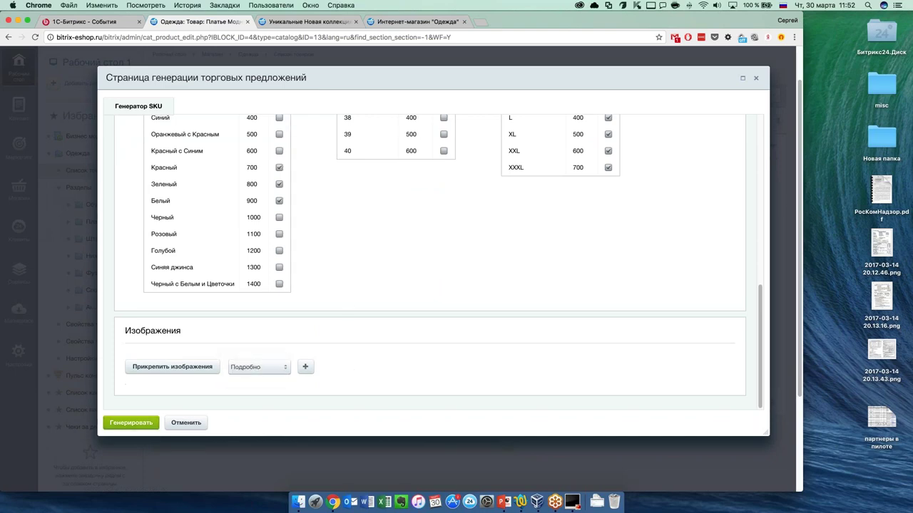
left_click(119, 422)
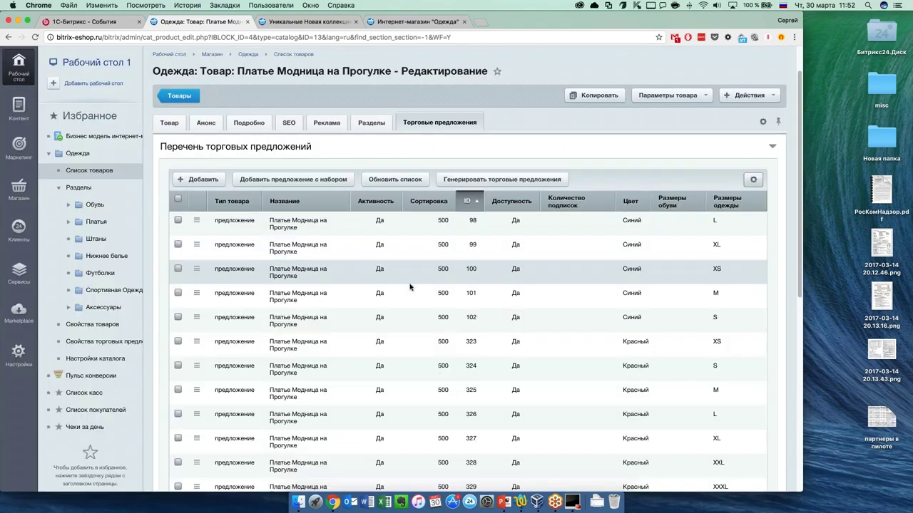
Look through the dress's updated trade offers list, checking the generated colour and size combinations.
scroll(418, 286, "down", 5)
scroll(425, 297, "down", 4)
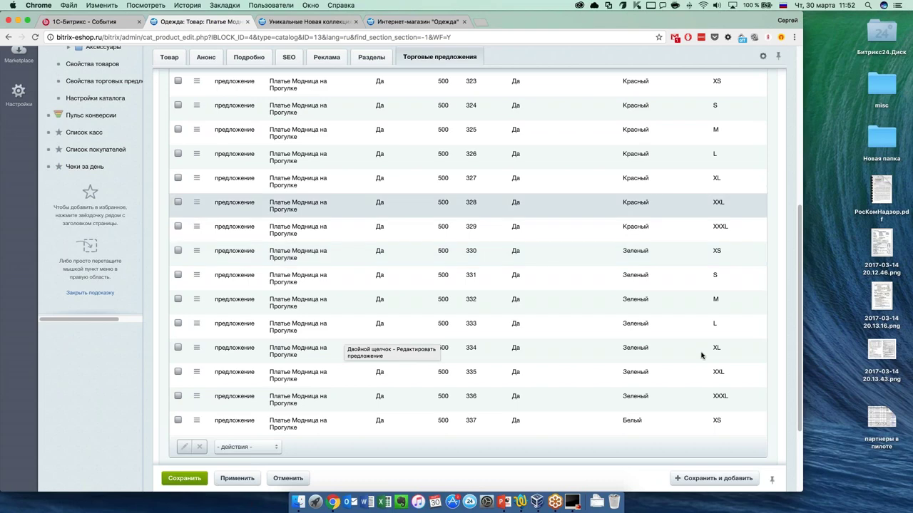
scroll(652, 169, "down", 3)
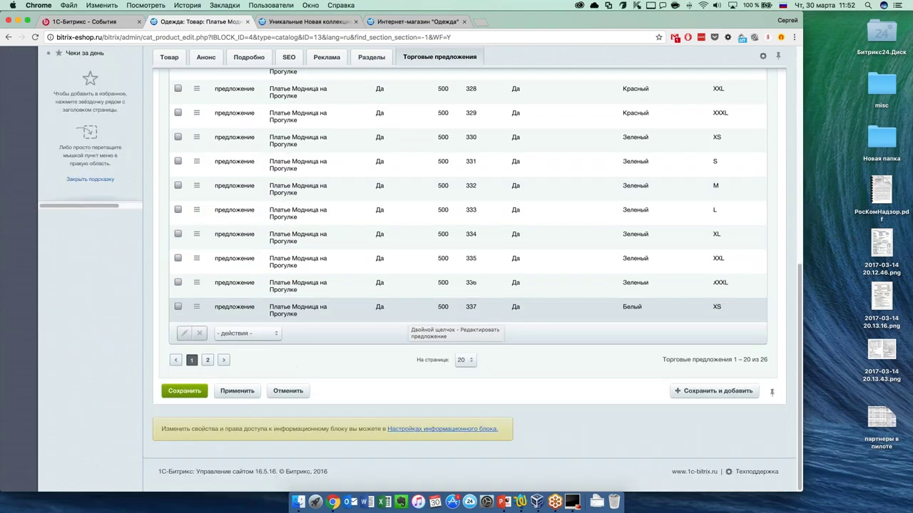
scroll(534, 292, "up", 1)
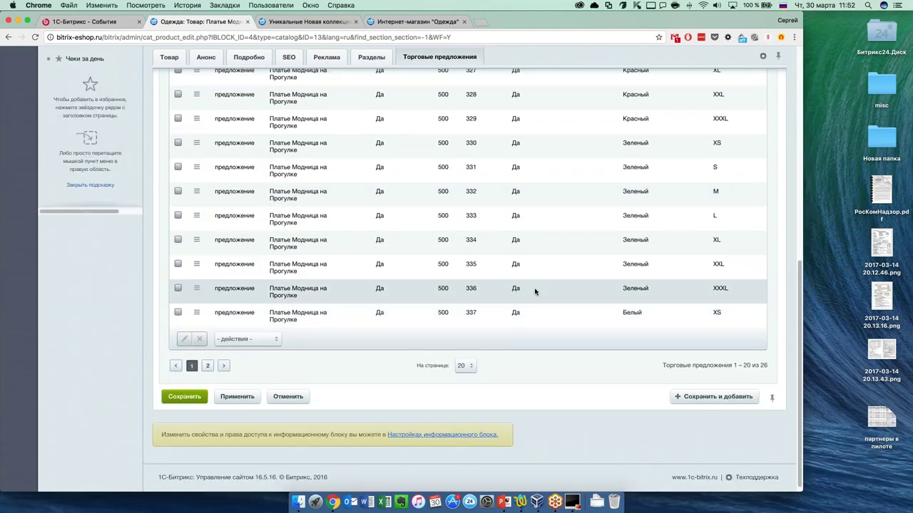
scroll(535, 291, "up", 5)
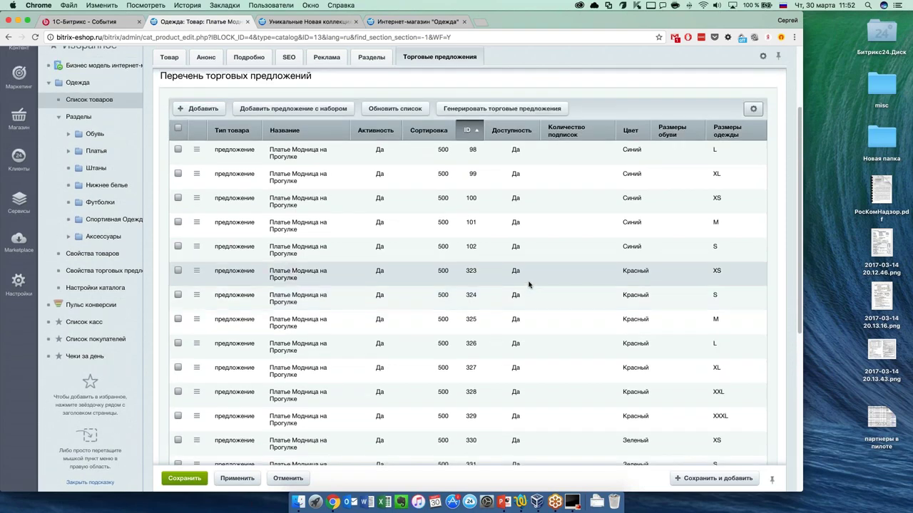
Look over the dress's detailed information and SEO settings, and enable changing the META KEYWORDS template for this item.
scroll(527, 280, "up", 2)
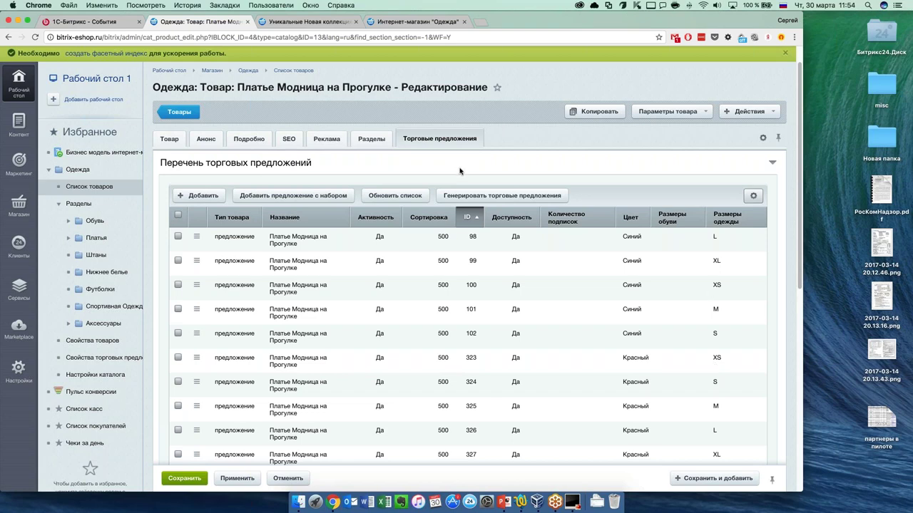
left_click(249, 139)
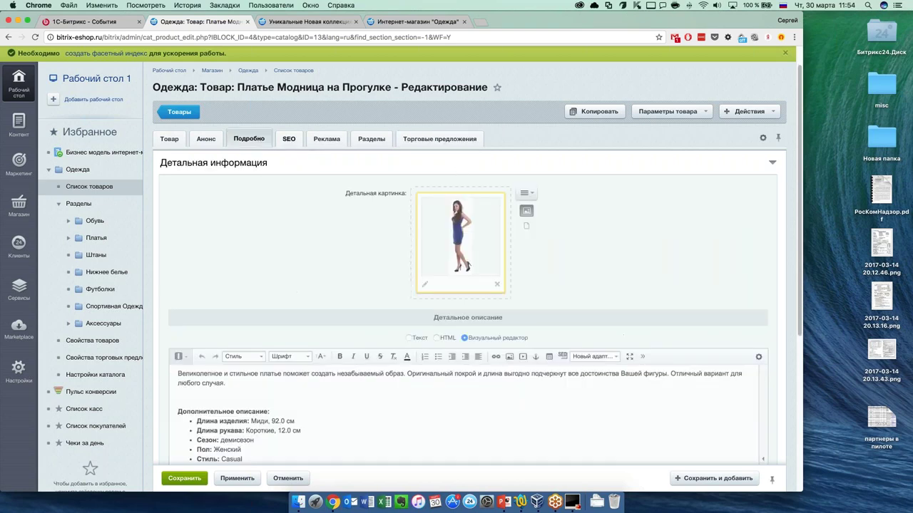
left_click(288, 139)
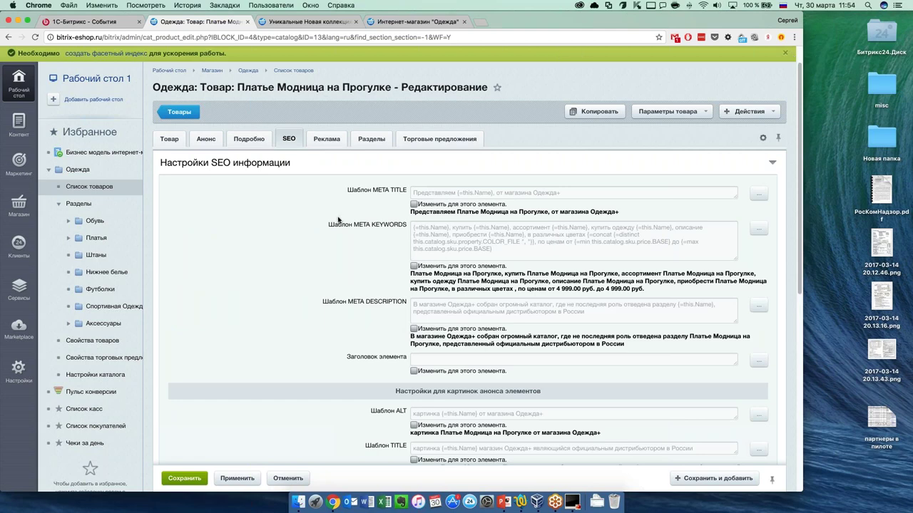
scroll(339, 224, "down", 1)
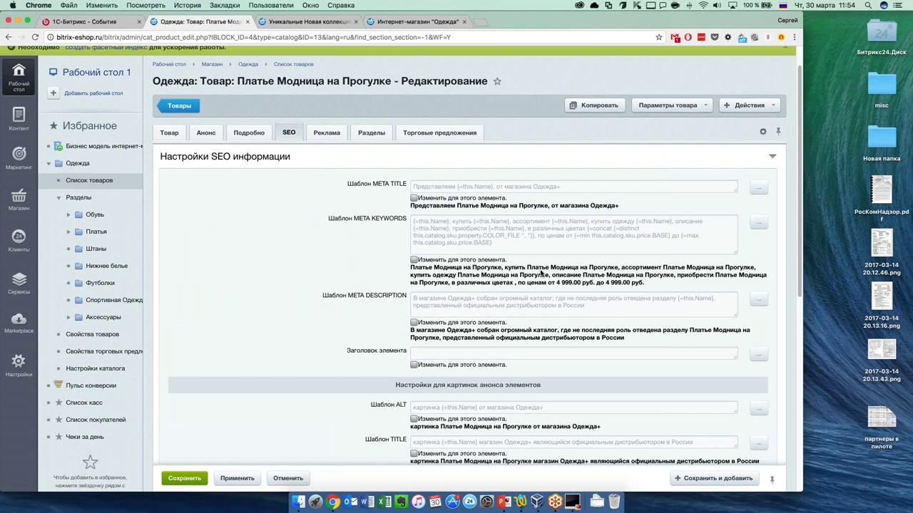
scroll(357, 300, "down", 1)
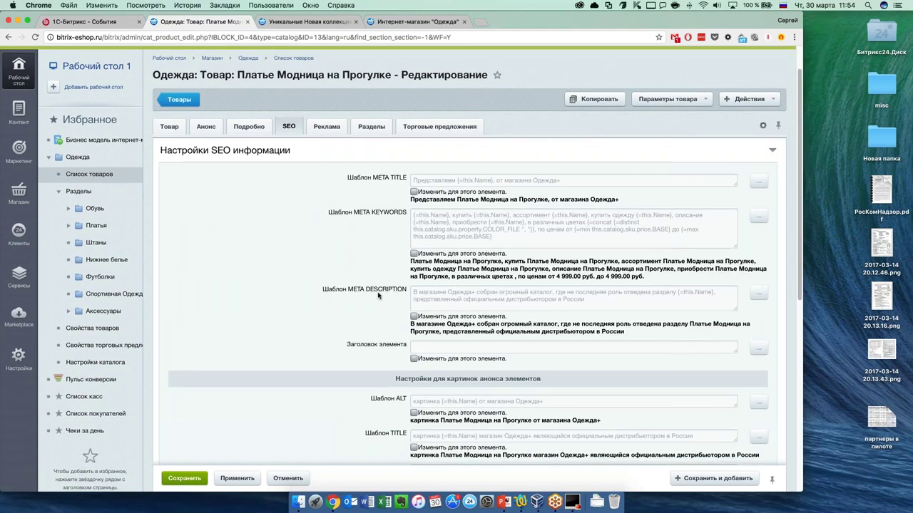
left_click(414, 254)
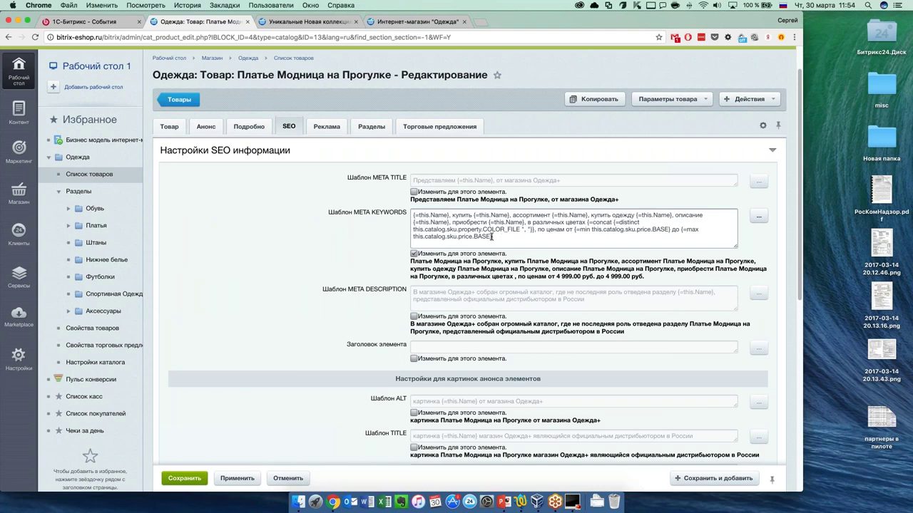
left_click(447, 216)
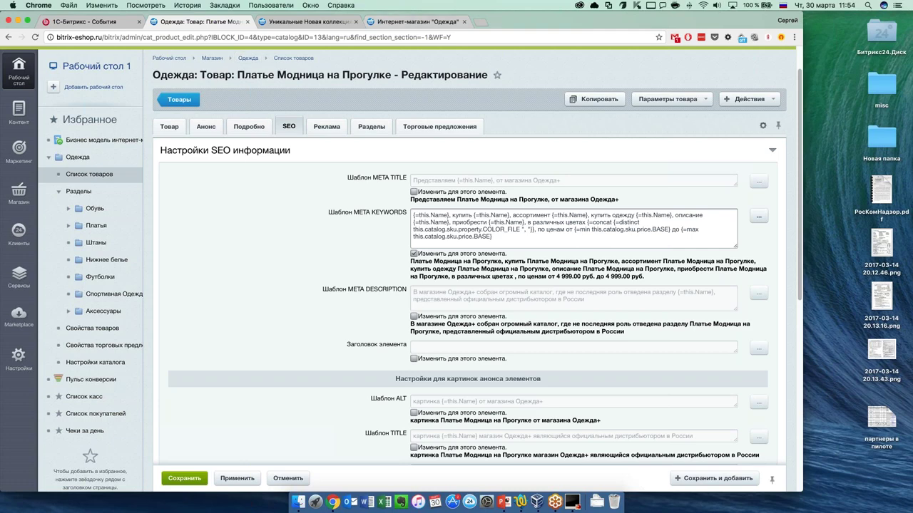
Switch to the storefront's Новая коллекция catalog page to view the dress listing and its parameter filter.
left_click(307, 22)
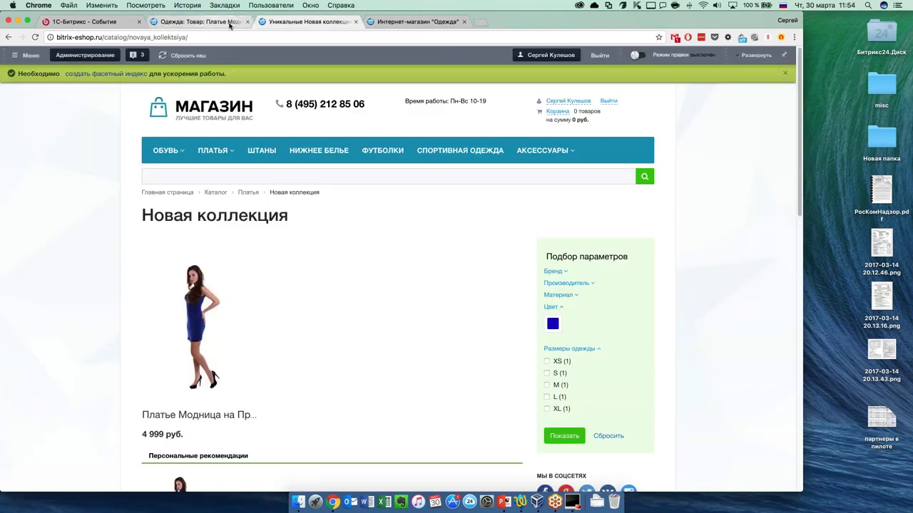
left_click(200, 21)
left_click(306, 22)
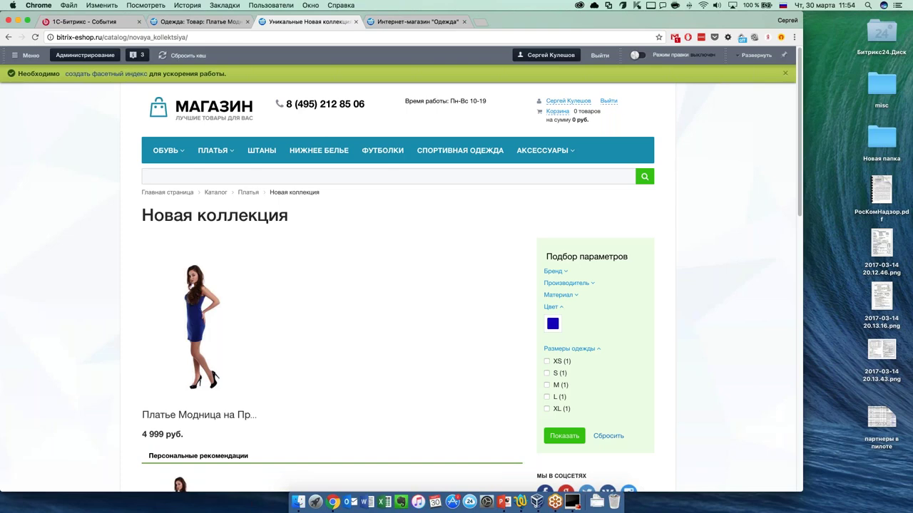
Open the blue dress's storefront page, return to its admin editing form, and enable overriding the META TITLE template for this element.
left_click(195, 295)
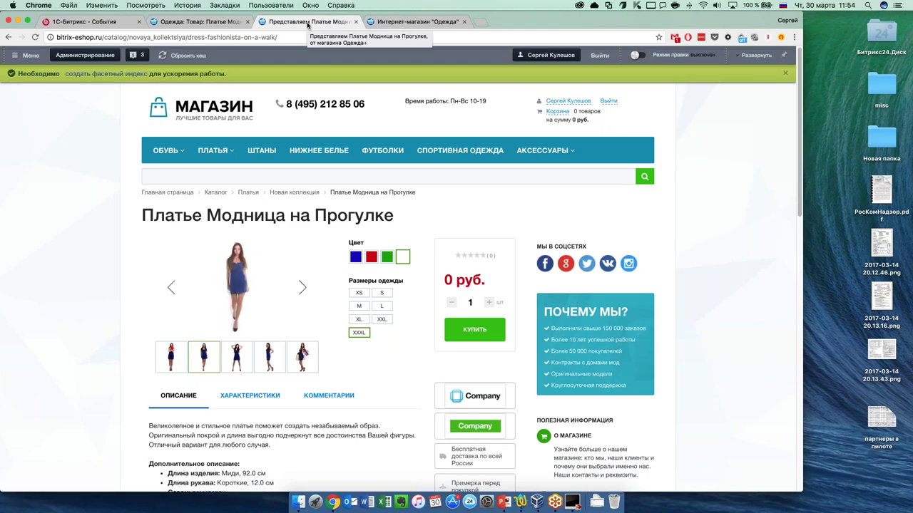
left_click(207, 21)
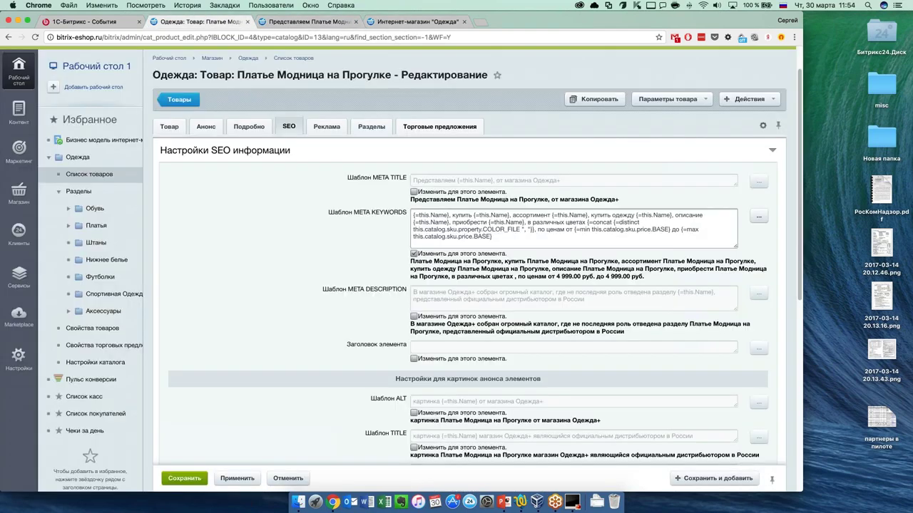
left_click(414, 192)
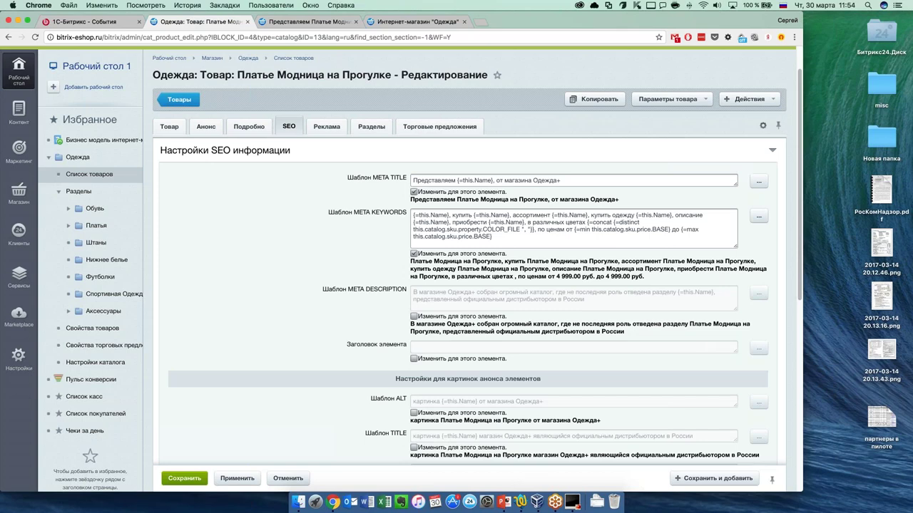
Insert a comma and the trade offers' Цвет property after {=this.Name} in the META TITLE template.
left_click_drag(417, 181, 493, 180)
left_click(462, 181)
left_click(497, 181)
left_click(758, 182)
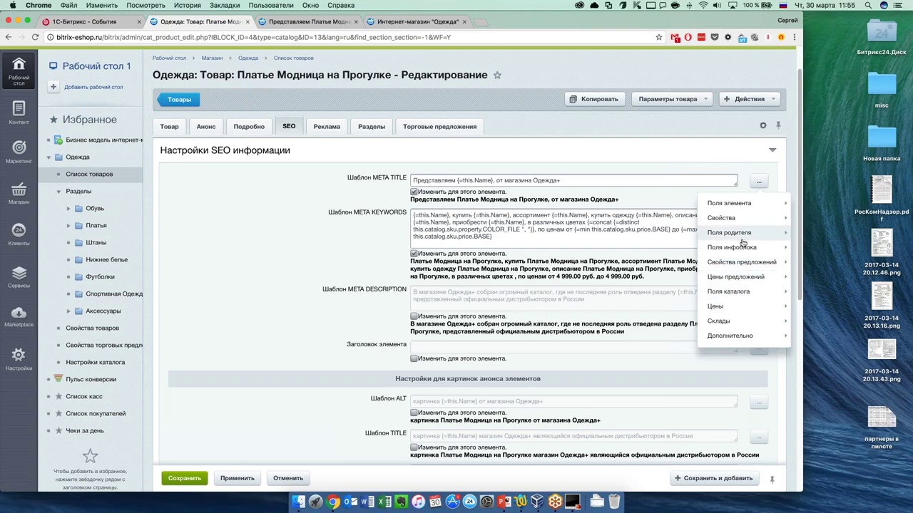
mouse_move(741, 261)
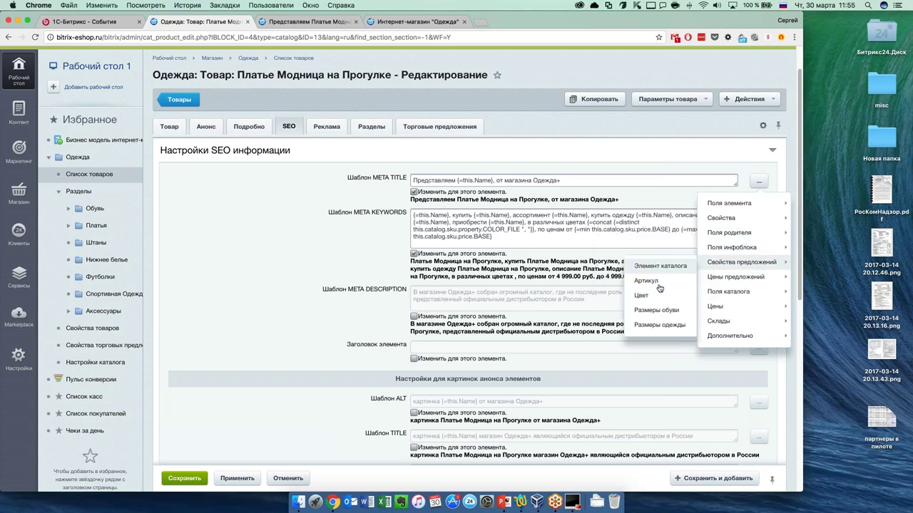
left_click(645, 295)
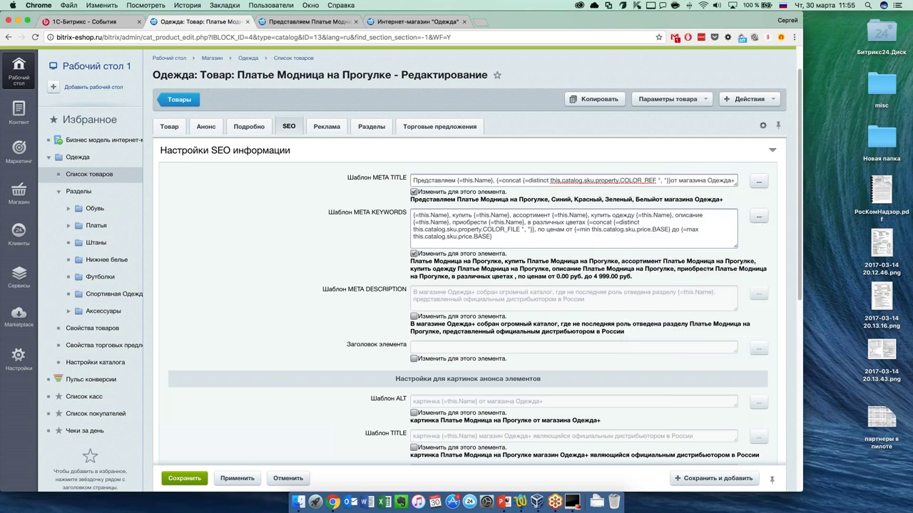
Add the word "цветов" before the colour placeholder in the META TITLE template and separate the placeholder from "от магазина" with a space.
left_click(547, 181)
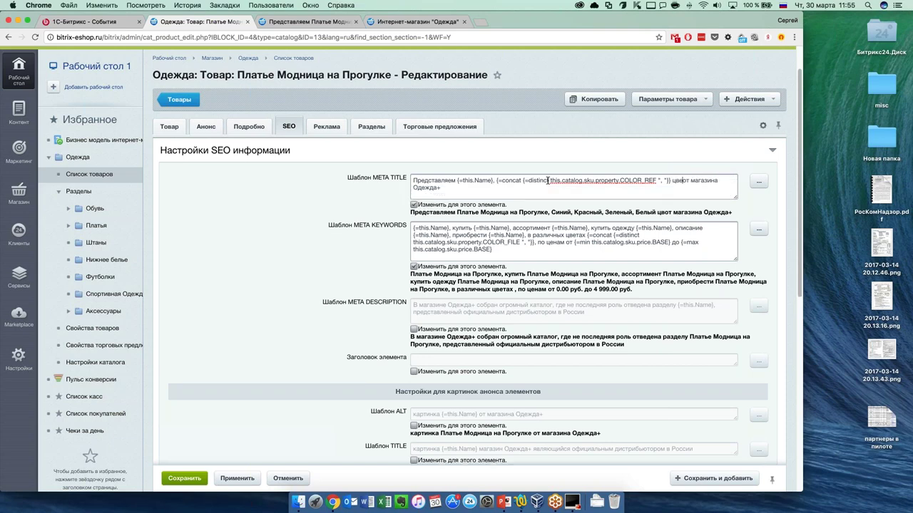
left_click(499, 180)
type("цвет")
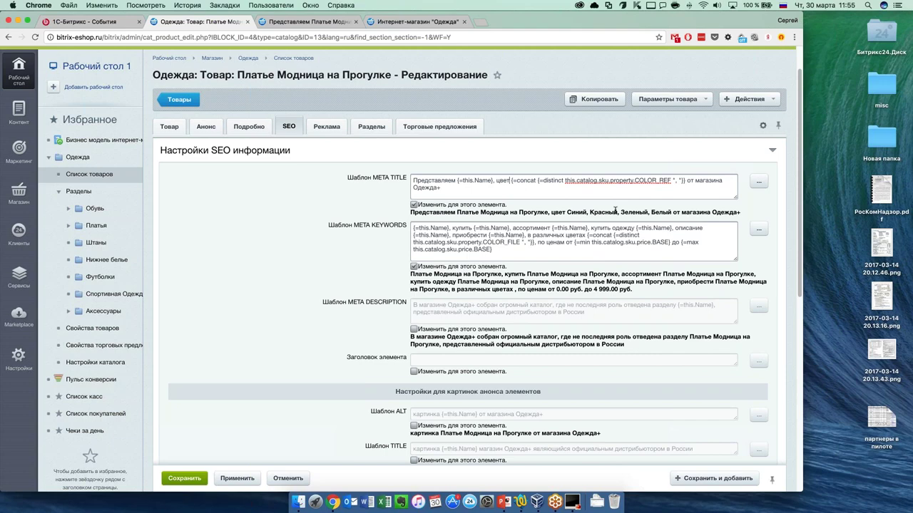
type("ов")
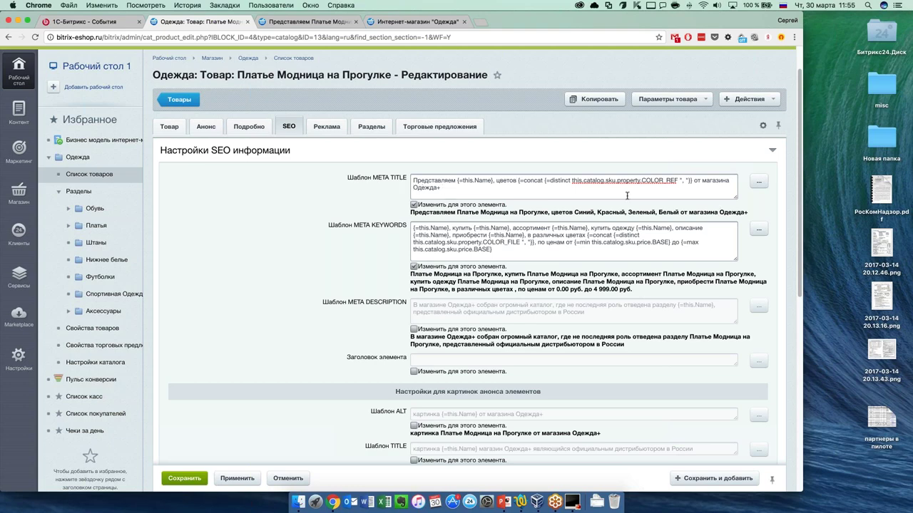
Append "в размерах" and the trade offers' Размеры одежды property to the end of the META TITLE template.
left_click(764, 187)
mouse_move(763, 263)
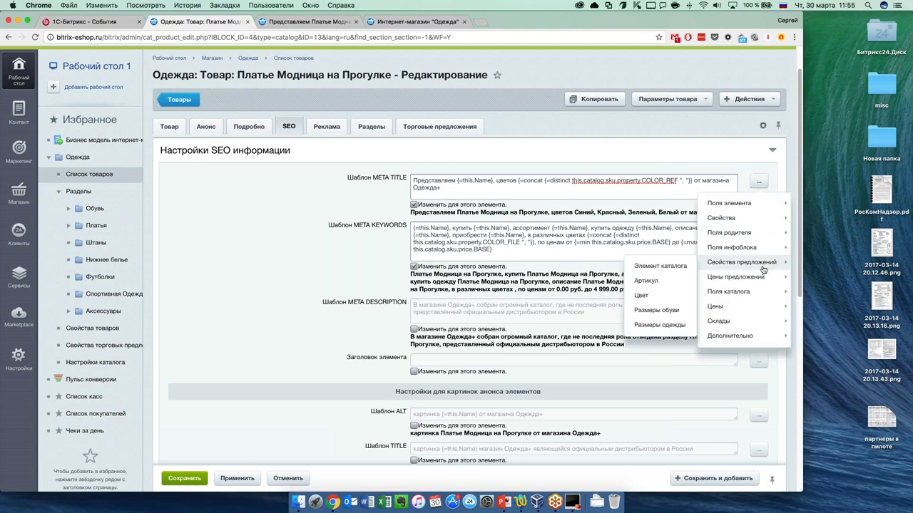
left_click(659, 324)
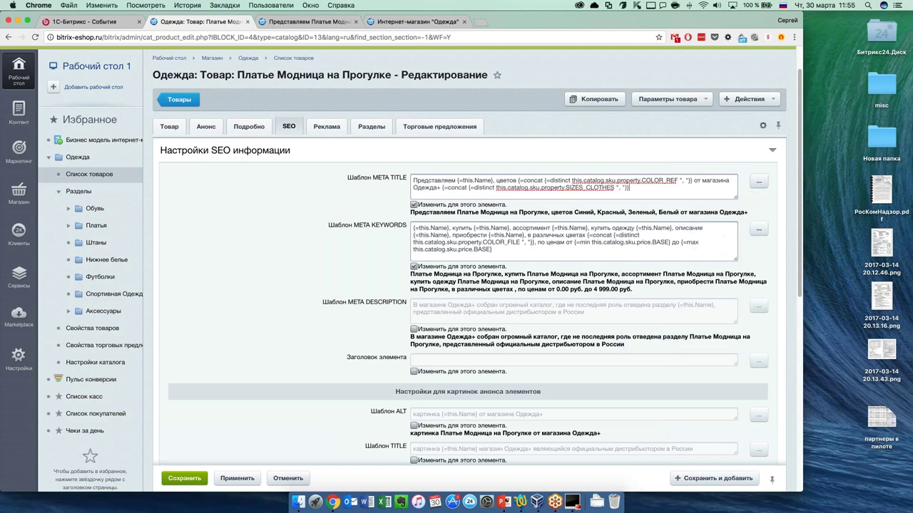
left_click(442, 188)
type("в размерах")
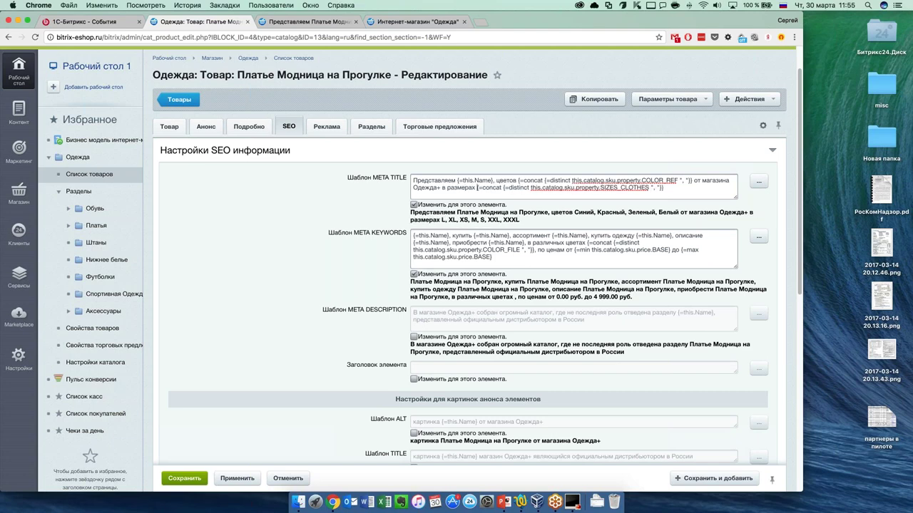
Examine the name, colour and minimum and maximum price placeholders in the META KEYWORDS template, along with the generated keyword text.
left_click_drag(411, 220, 516, 225)
left_click(515, 229)
double_click(461, 236)
left_click(533, 243)
left_click(594, 246, "shift")
left_click(570, 257, "shift")
left_click(570, 257)
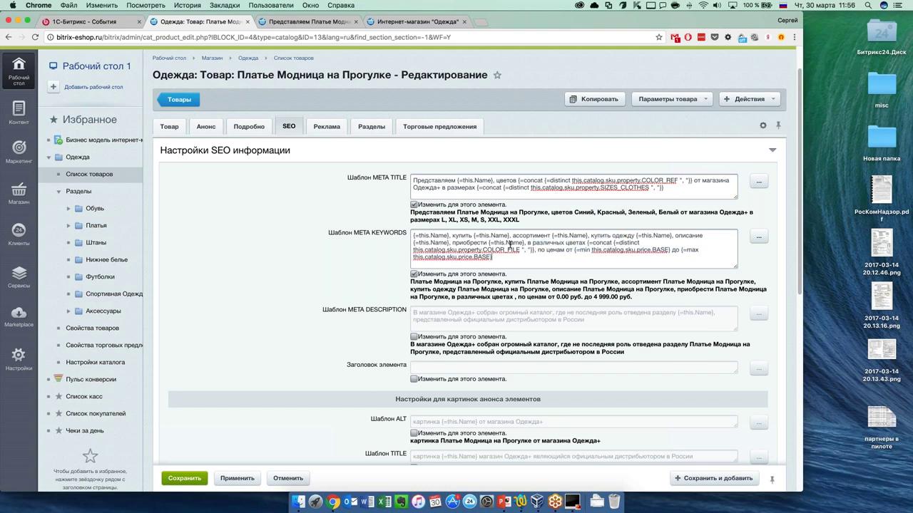
left_click_drag(537, 297, 622, 297)
left_click(593, 296)
Apply the product's SEO changes and reset the cache of its storefront page.
left_click(234, 479)
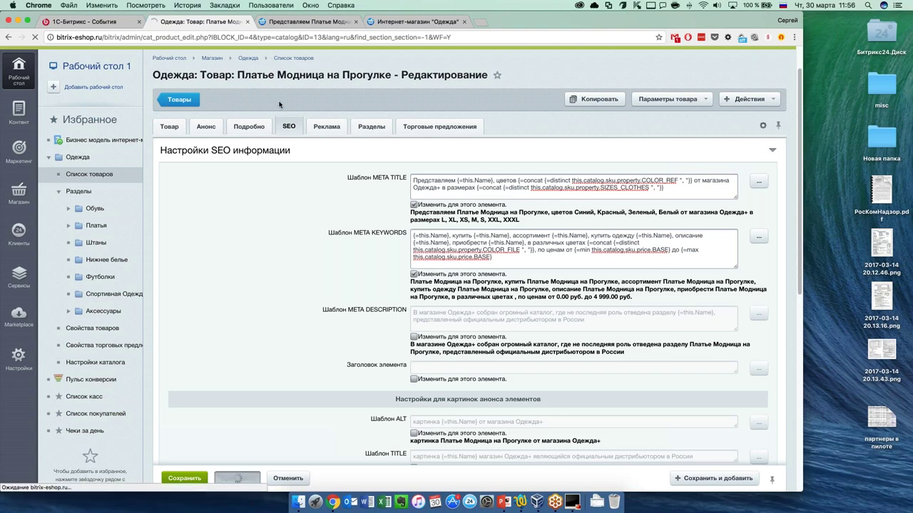
left_click(307, 22)
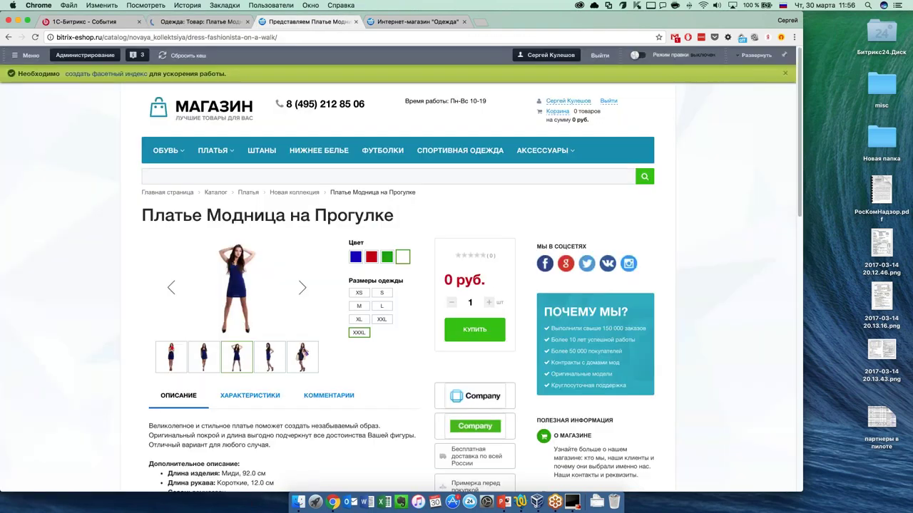
left_click(189, 57)
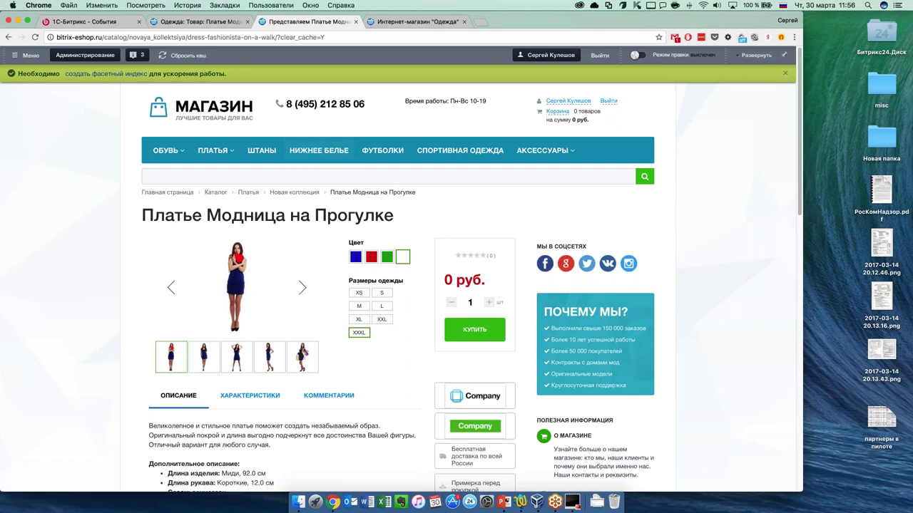
Check the shop's home page and return from the product form to the Одежда product list in the administration.
left_click(417, 22)
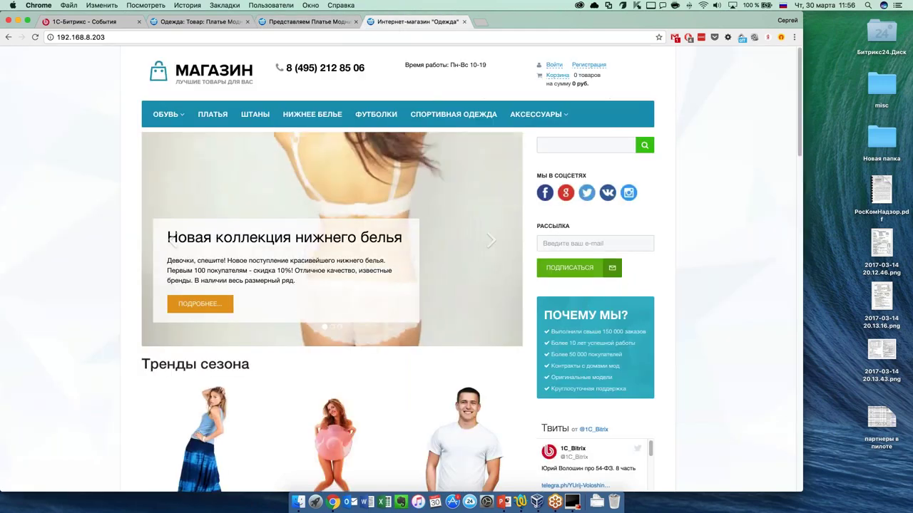
key("super+2")
left_click(179, 140)
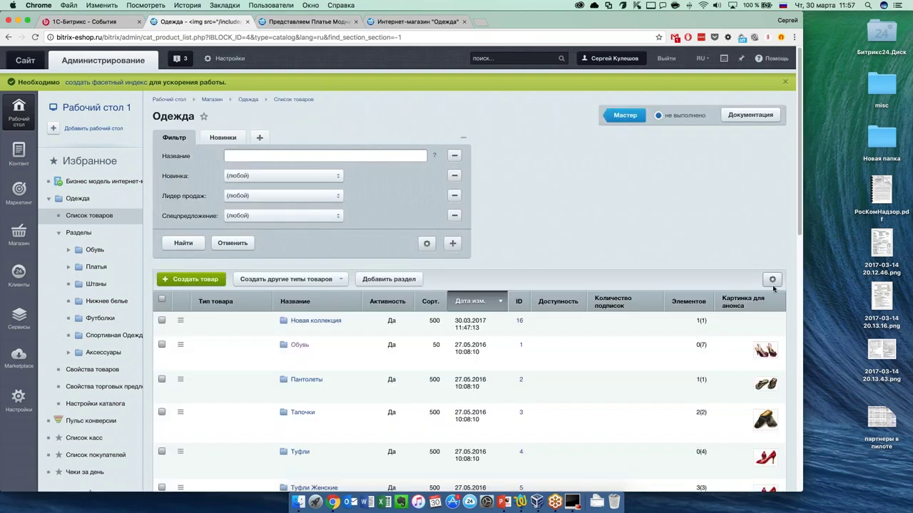
Open the product list's column settings, add Артикул to the displayed columns, and select it there.
left_click(771, 283)
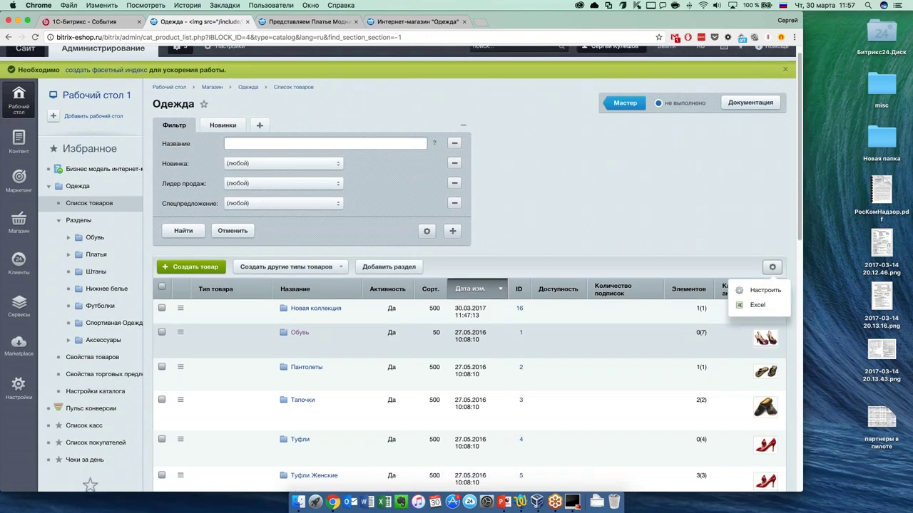
left_click(764, 303)
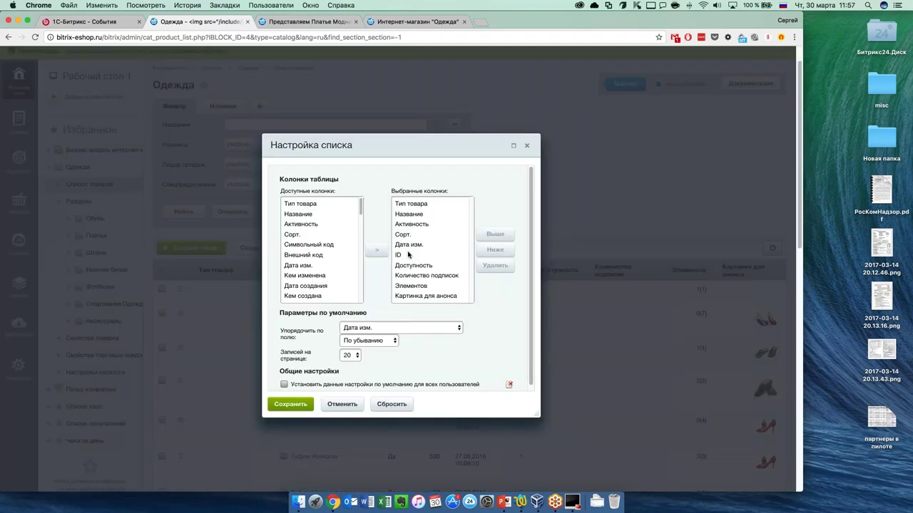
scroll(320, 264, "down", 1)
scroll(319, 265, "down", 5)
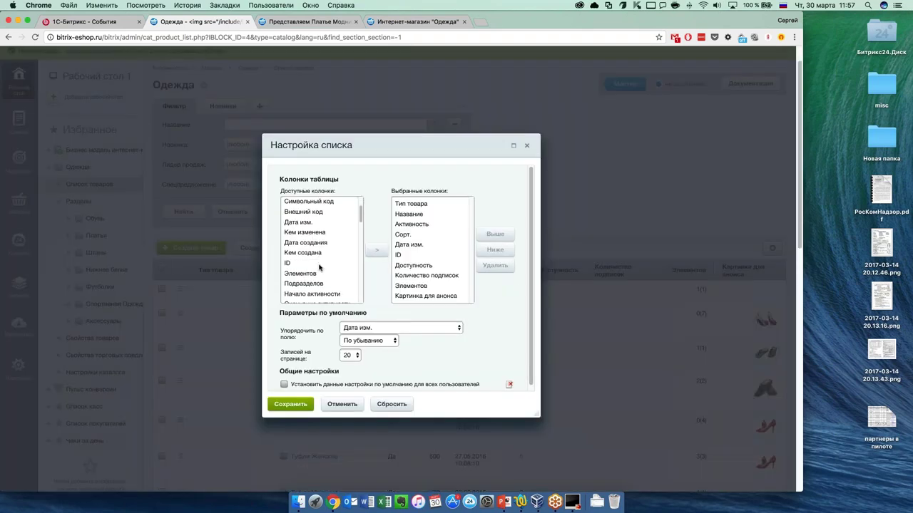
scroll(320, 267, "down", 3)
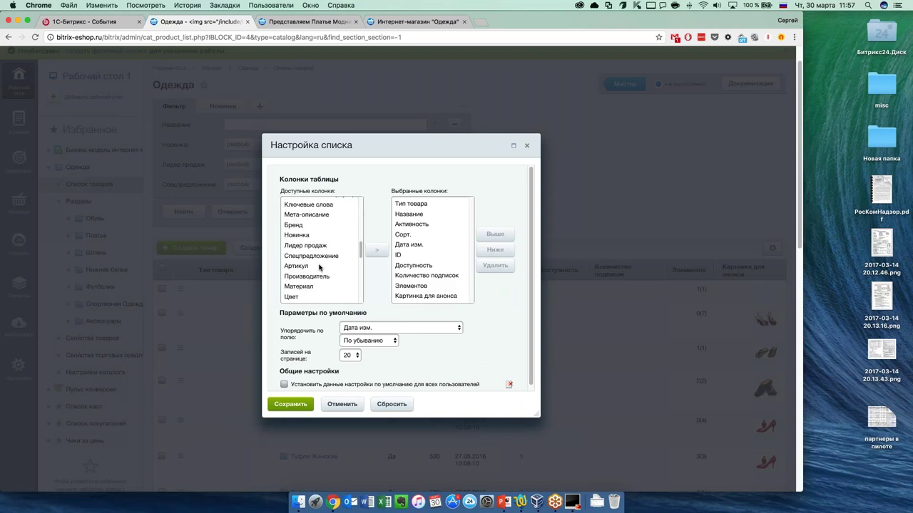
left_click(319, 234)
left_click(377, 249)
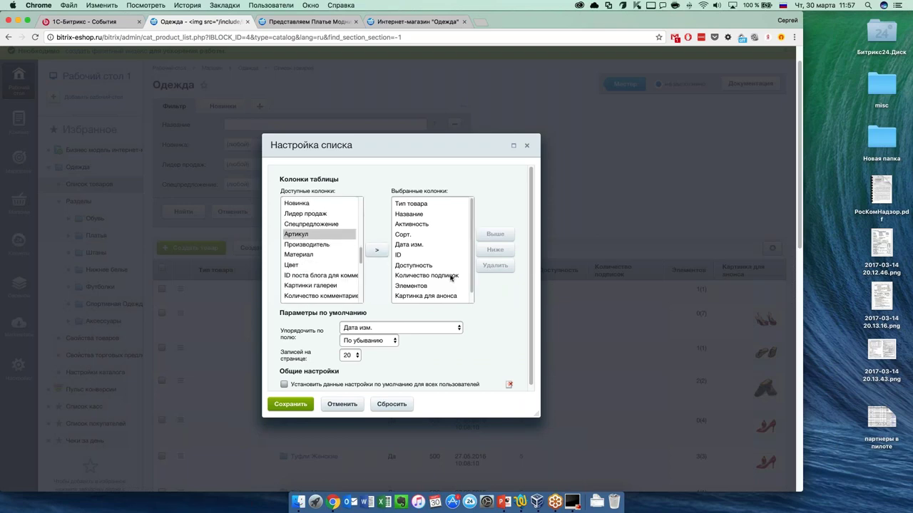
scroll(452, 278, "down", 2)
left_click(428, 239)
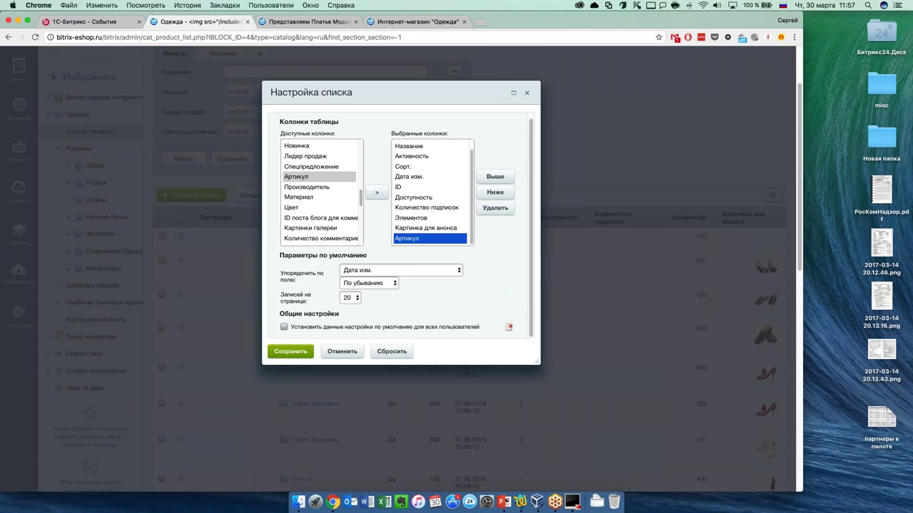
Move the Артикул column to the first position among the selected columns and save the list settings.
left_click(495, 177)
left_click(495, 177)
left_click(495, 177)
left_click(495, 177)
left_click(495, 177)
left_click(495, 177)
left_click(495, 177)
left_click(495, 176)
left_click(495, 177)
left_click(495, 176)
scroll(495, 179, "up", 2)
left_click(290, 359)
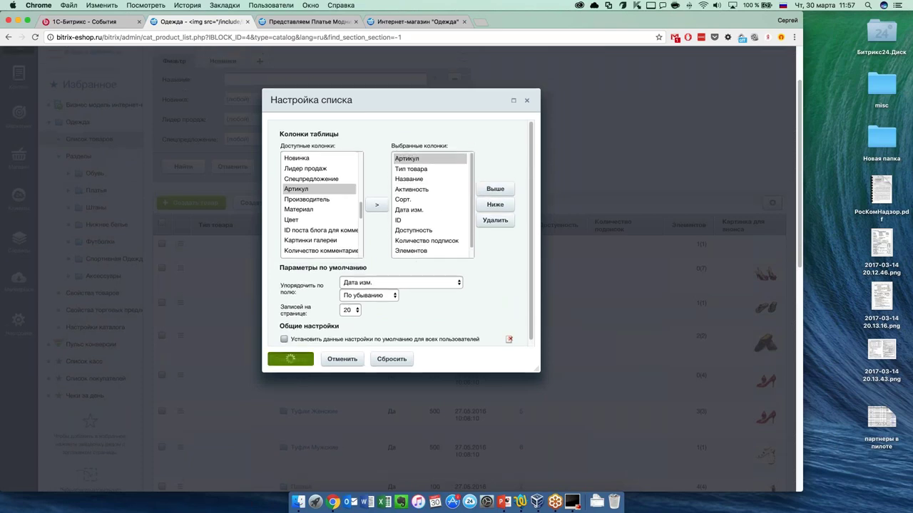
Sort the product list by Артикул in ascending order, look through the items, and switch the sorting to descending order.
scroll(219, 380, "down", 5)
scroll(220, 380, "down", 3)
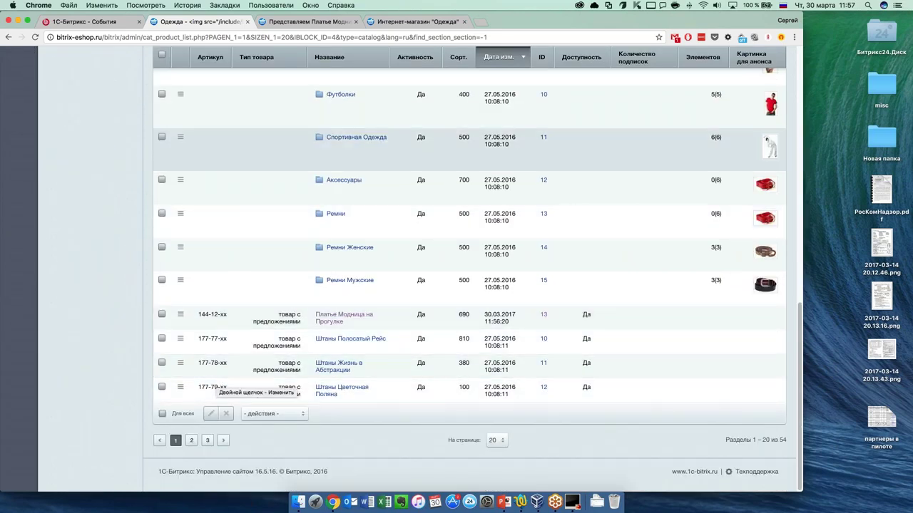
left_click(210, 57)
scroll(273, 314, "up", 5)
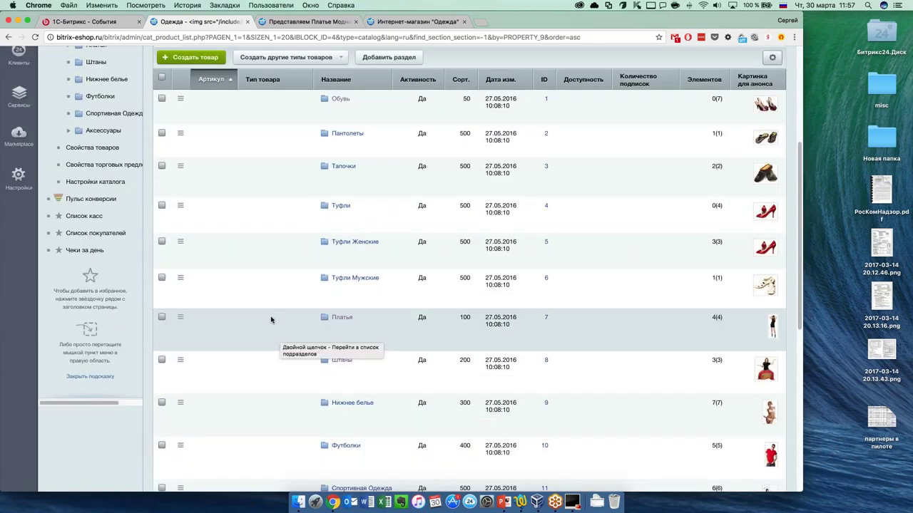
scroll(273, 314, "down", 10)
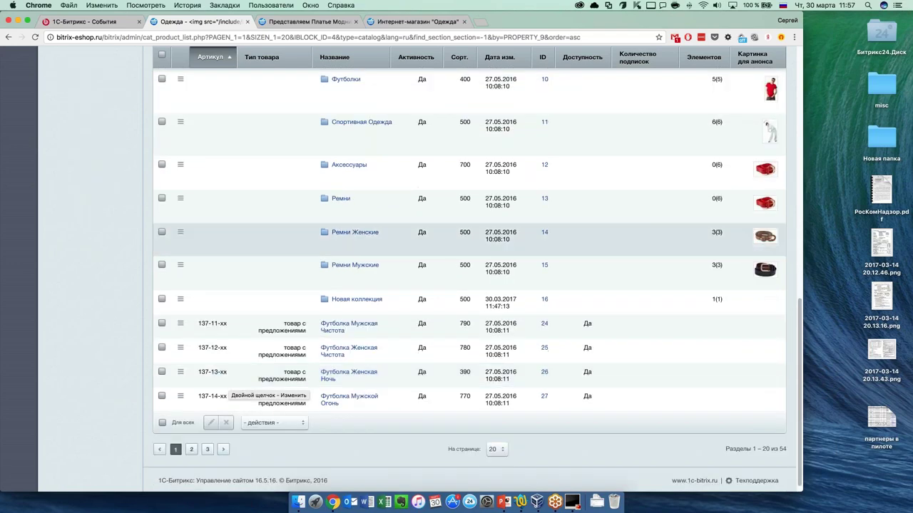
left_click(211, 57)
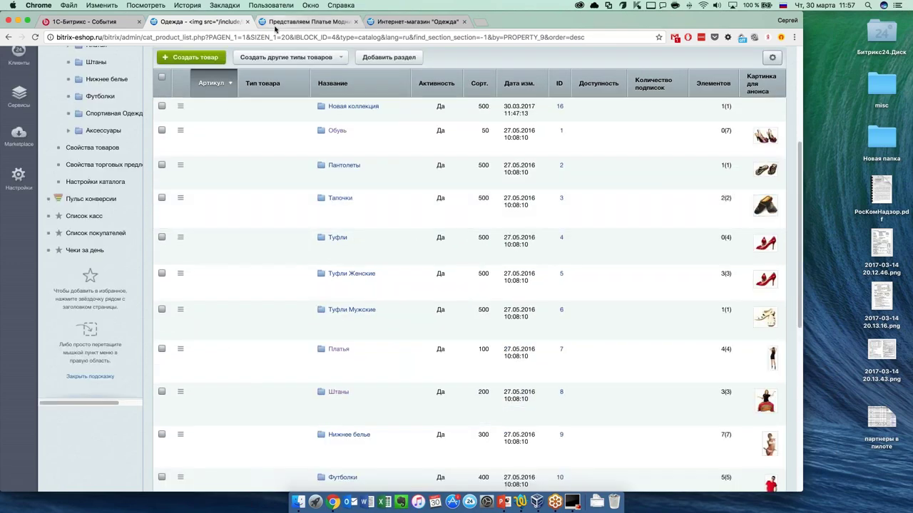
Go up from the dress's storefront page through Новая коллекция to the Платья section and look over its products.
left_click(306, 21)
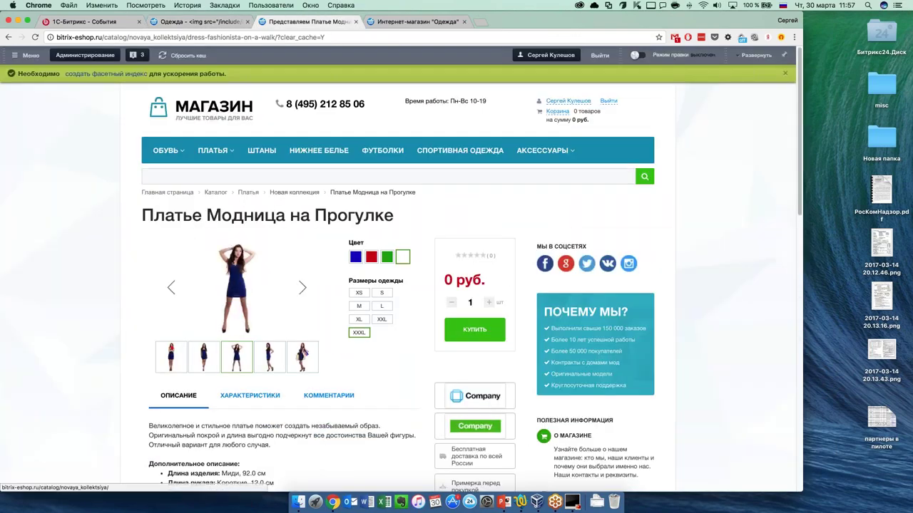
left_click(294, 192)
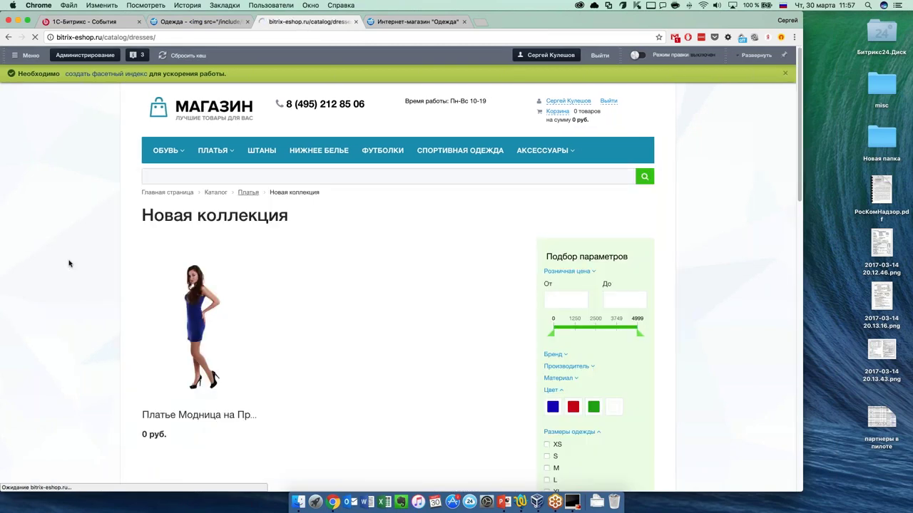
scroll(294, 271, "down", 3)
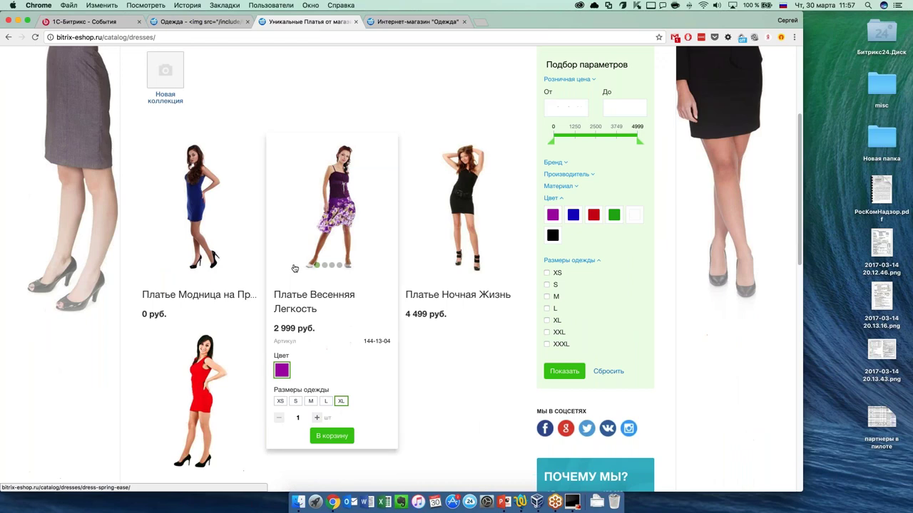
scroll(294, 271, "up", 3)
Turn on edit mode for the Платья page and open the parameters of the catalog component.
left_click(640, 54)
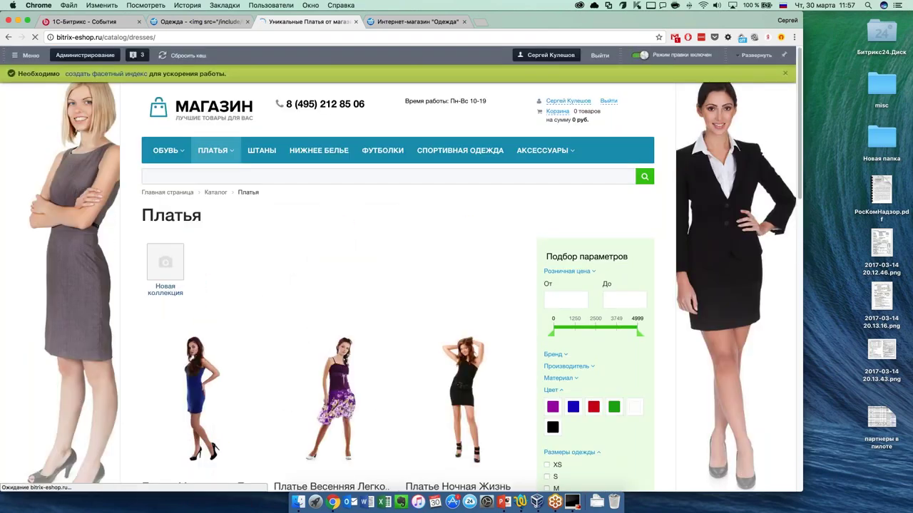
scroll(338, 372, "down", 1)
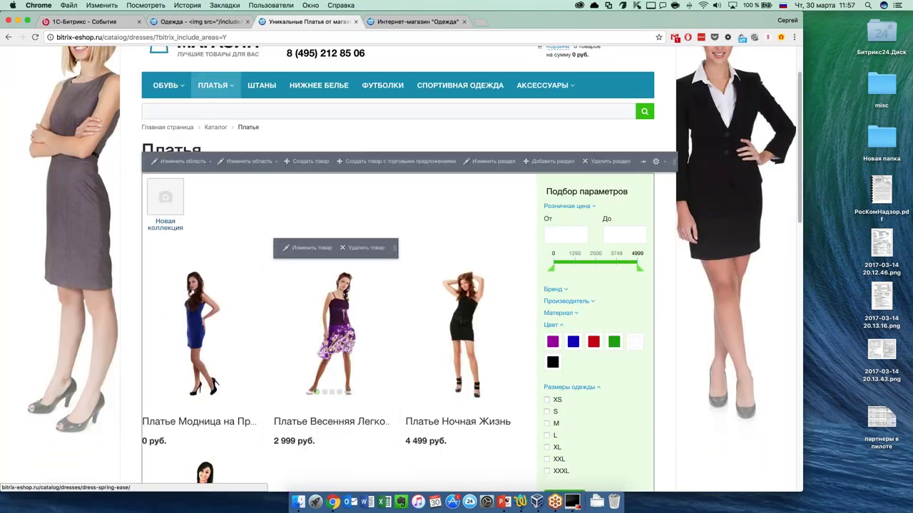
left_click(310, 248)
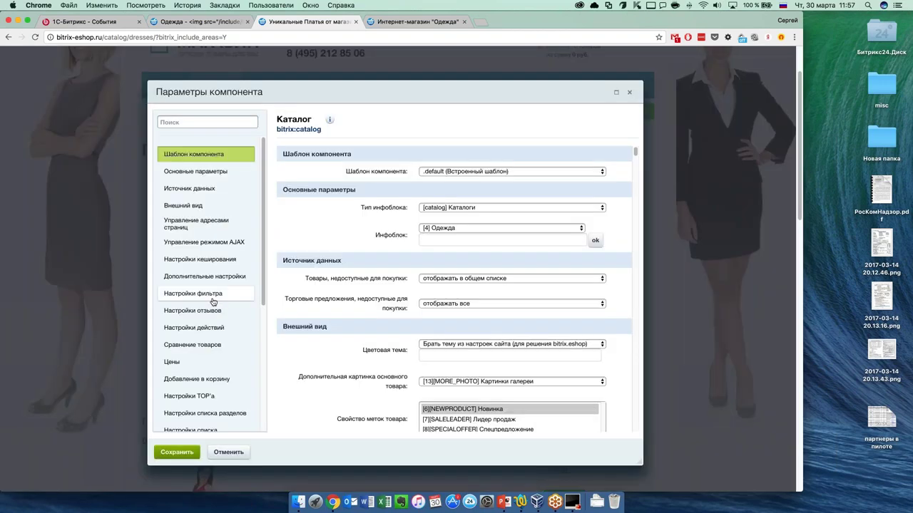
Go to the Настройки списка parameters of the catalog component and keep (другое) as the product sort field after checking the options.
scroll(213, 302, "down", 3)
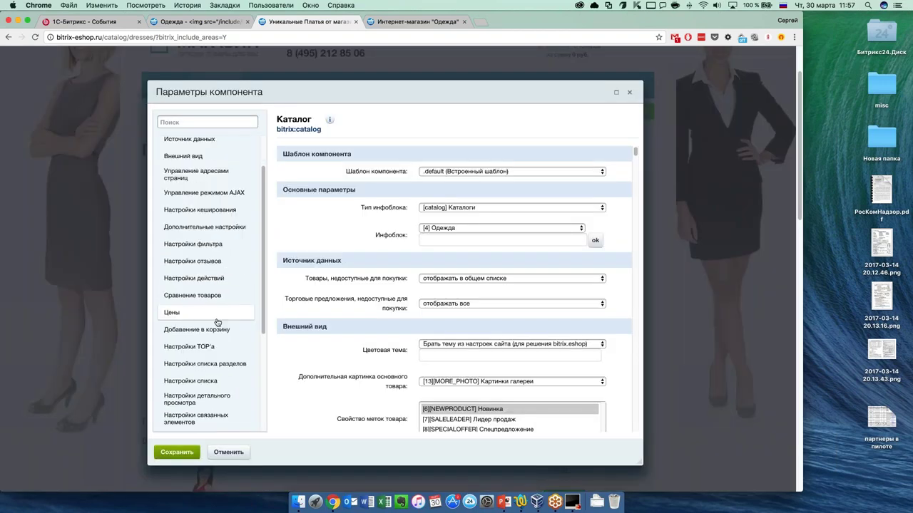
left_click(190, 369)
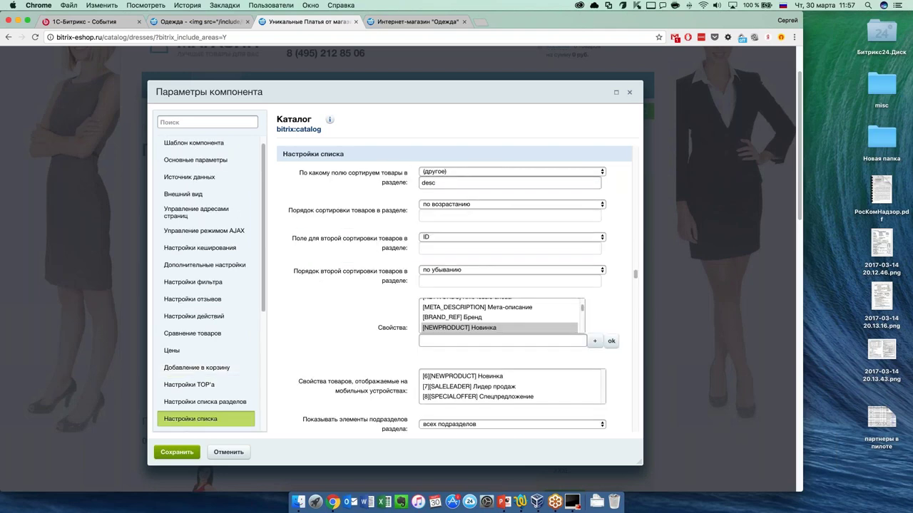
left_click(508, 173)
key("Escape")
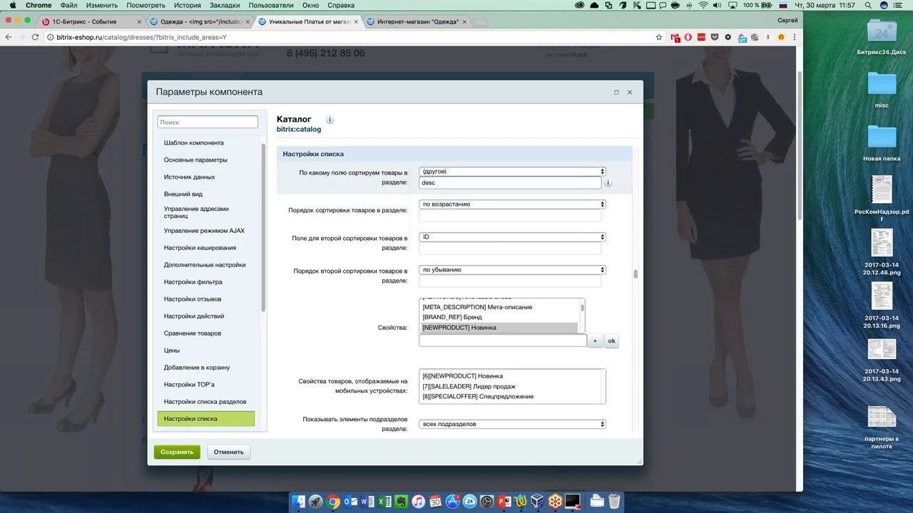
left_click(469, 173)
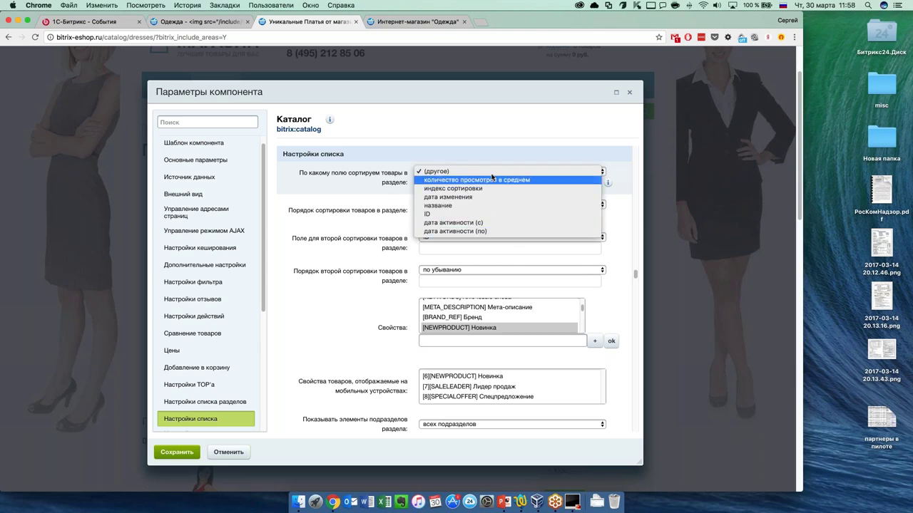
left_click(436, 171)
left_click(450, 184)
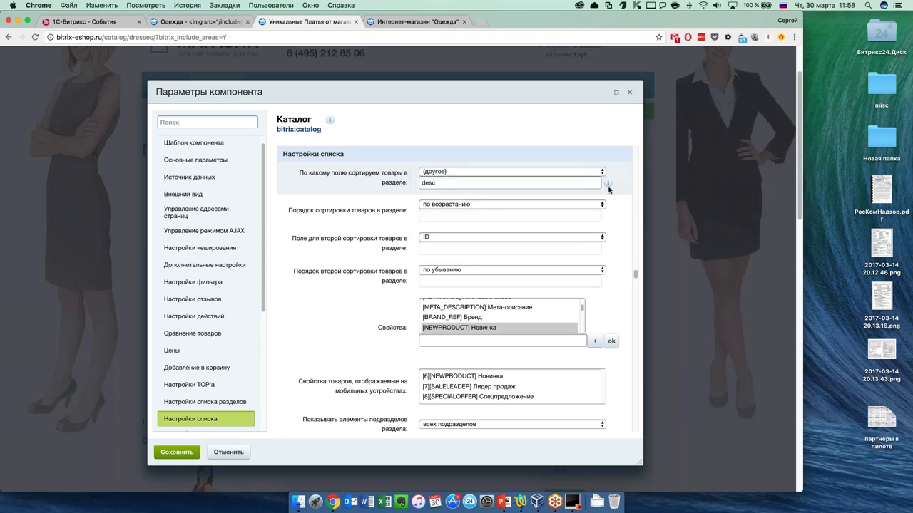
mouse_move(608, 183)
Switch to the shop administration and open the settings of the Одежда infoblock under the Каталоги infoblock type.
key("ctrl+Tab")
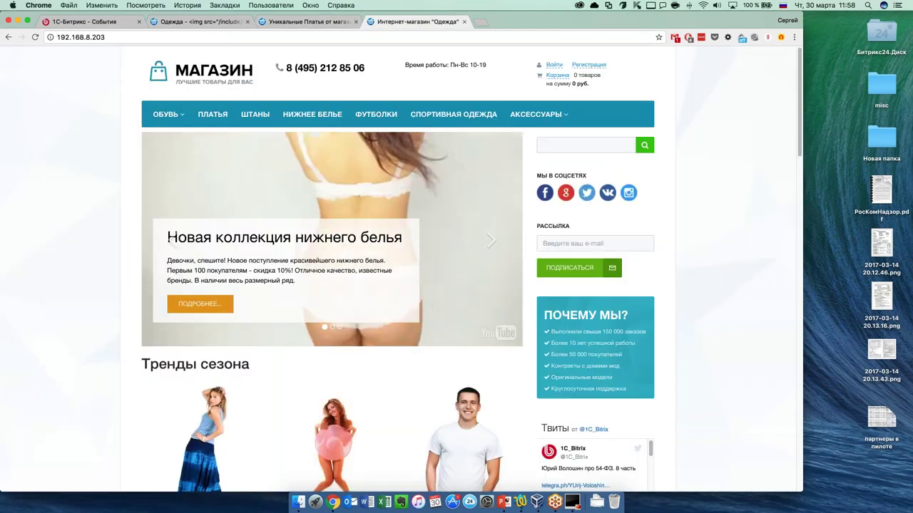
left_click(196, 22)
scroll(297, 266, "up", 1)
scroll(297, 265, "up", 5)
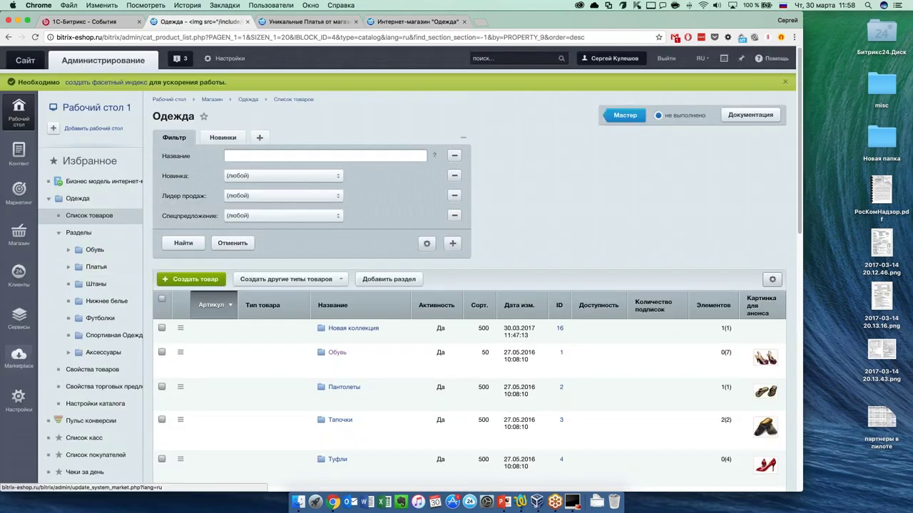
left_click(18, 151)
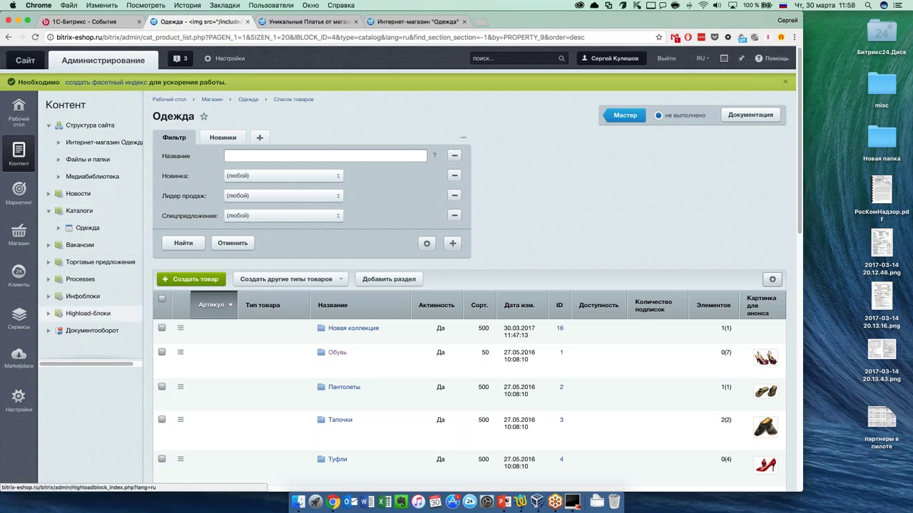
left_click(49, 314)
left_click(49, 296)
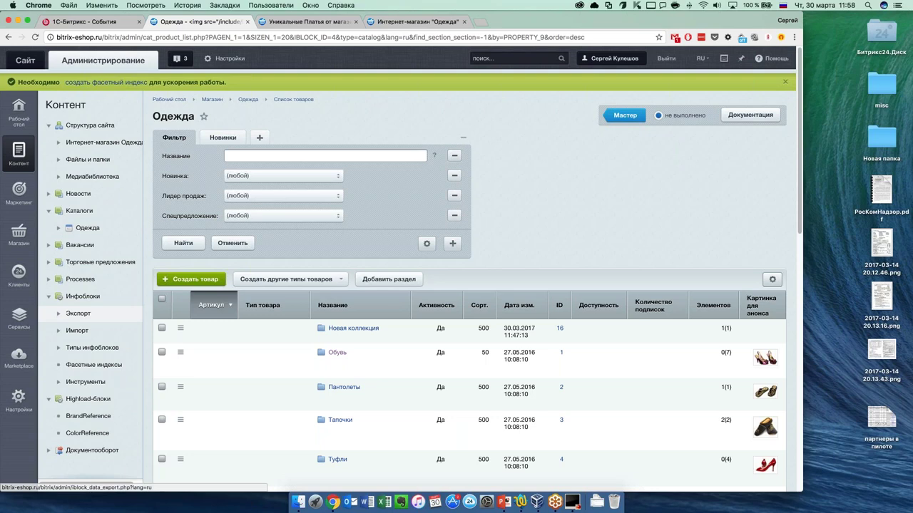
left_click(59, 348)
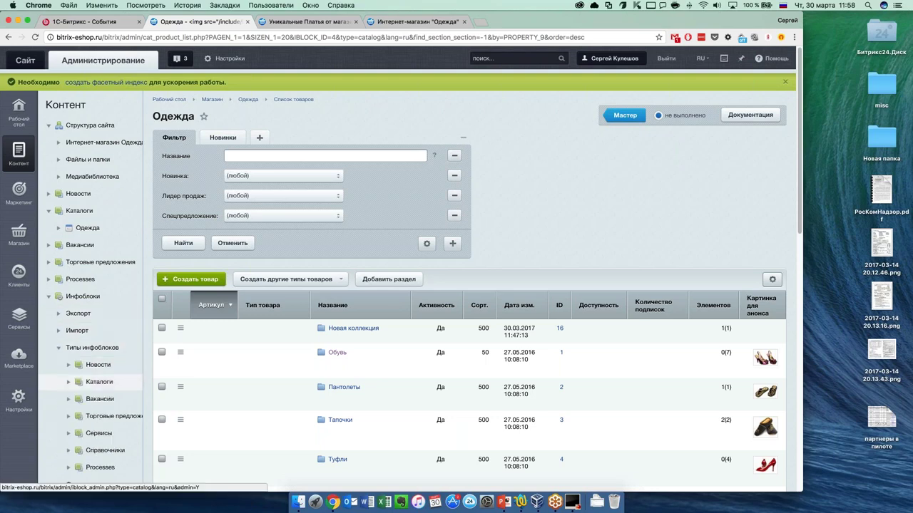
left_click(68, 382)
left_click(107, 399)
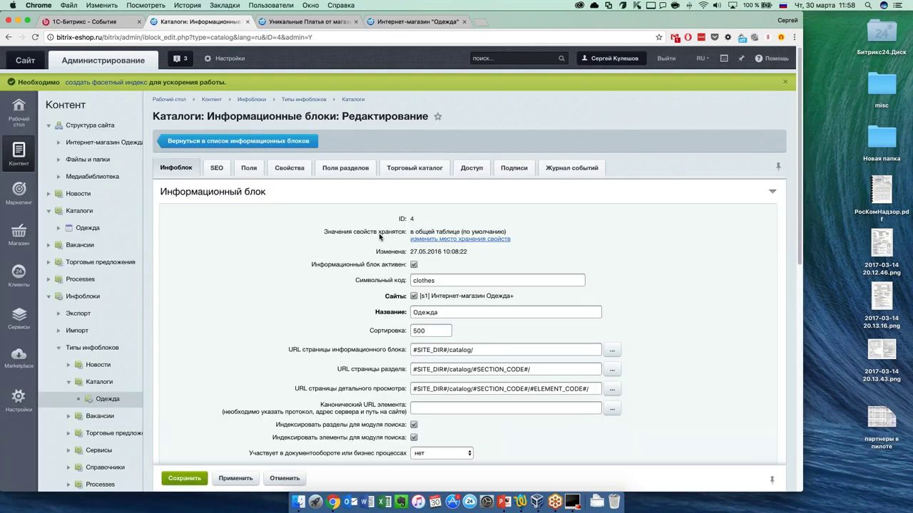
Copy the code ARTNUMBER of the Артикул property from the infoblock's element properties.
left_click(290, 168)
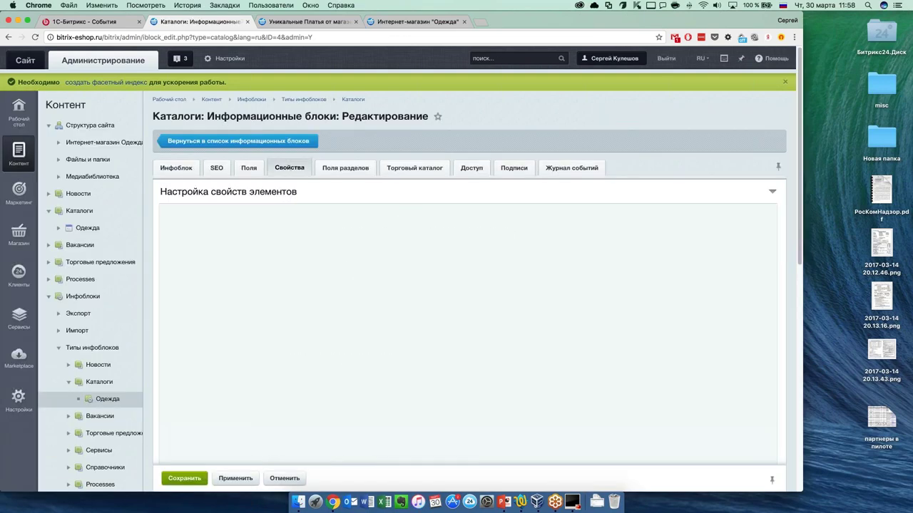
scroll(198, 299, "down", 5)
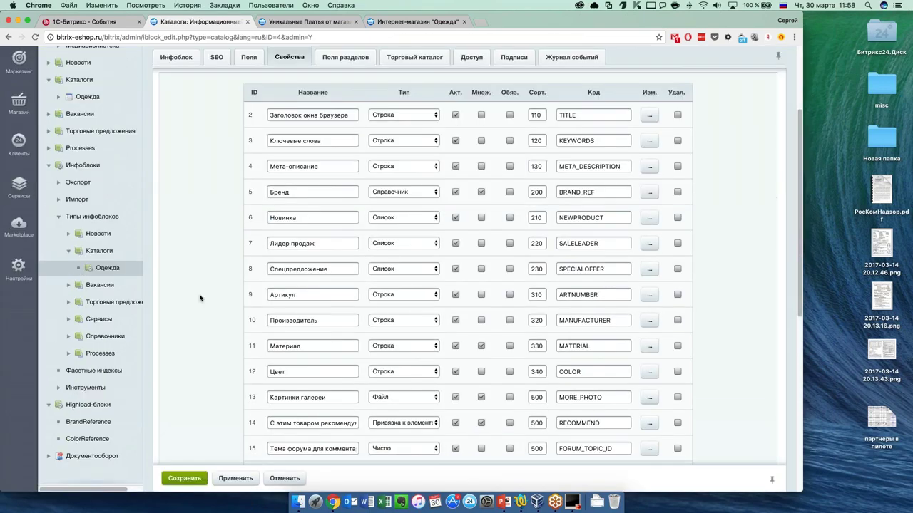
double_click(592, 288)
key("super+c")
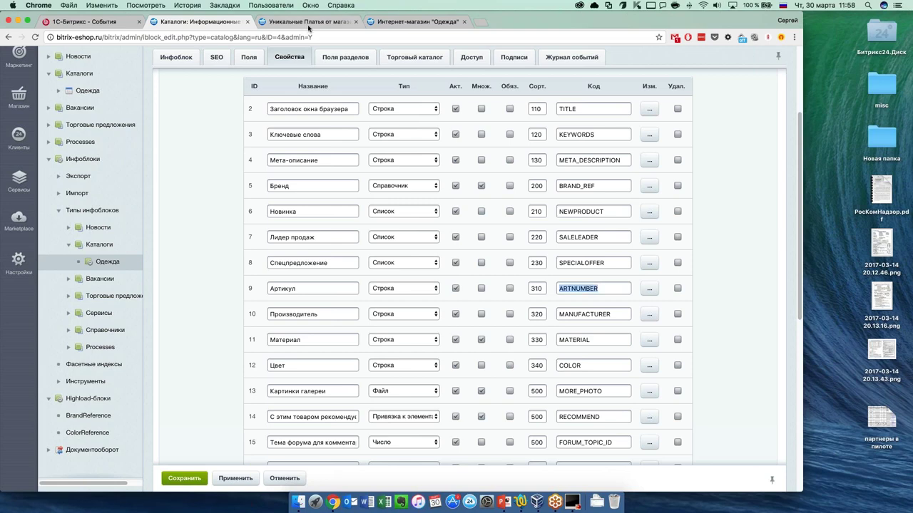
Back on the Платья page, set the product sort field to ARTNUMBER in ascending order and save the component parameters.
left_click(308, 27)
left_click(499, 182)
key("super+v")
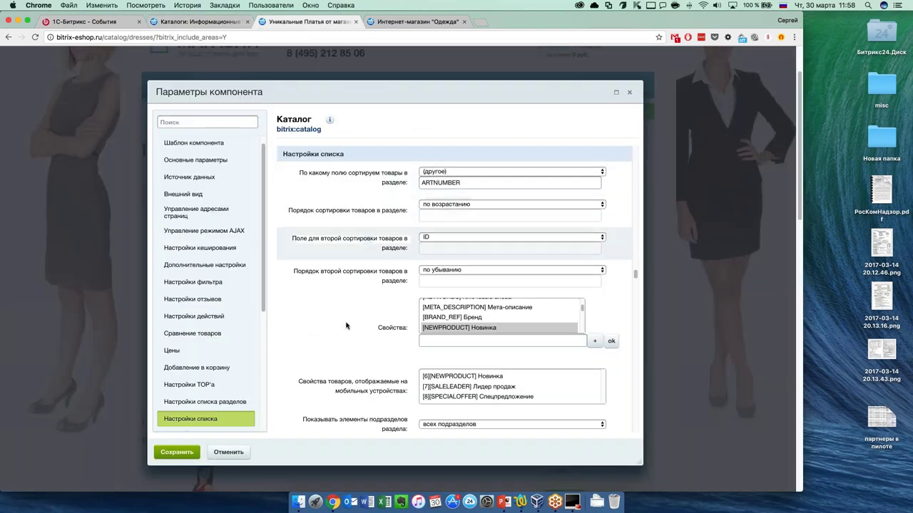
left_click(478, 205)
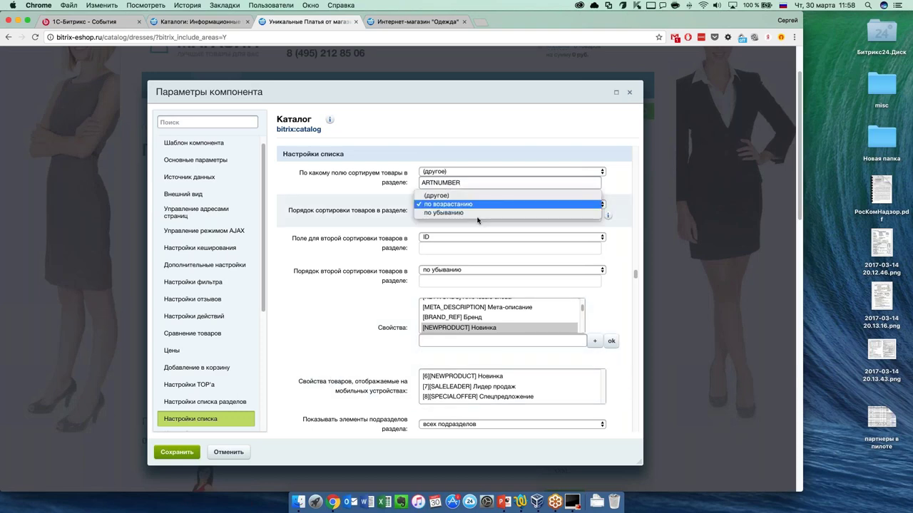
left_click(384, 328)
left_click(177, 452)
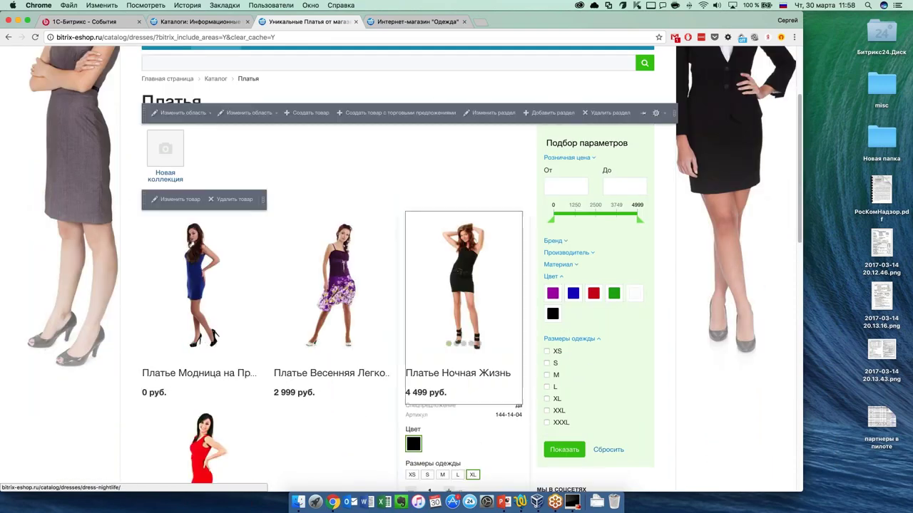
scroll(346, 321, "down", 4)
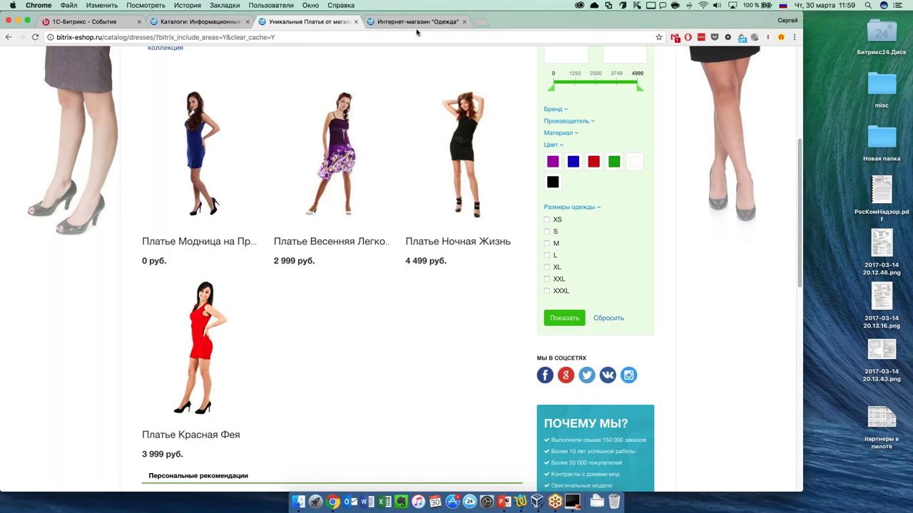
Return to the Одежда infoblock settings and look through its list of element properties.
left_click(224, 22)
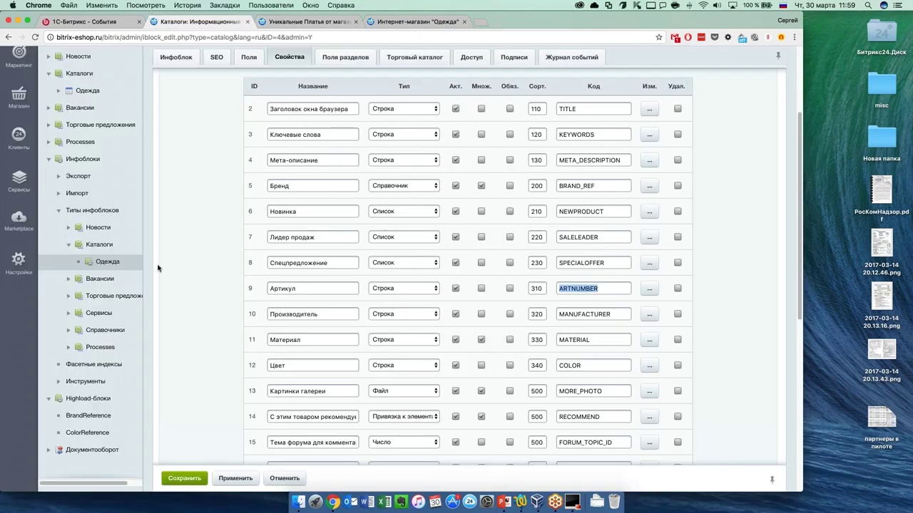
scroll(246, 293, "down", 3)
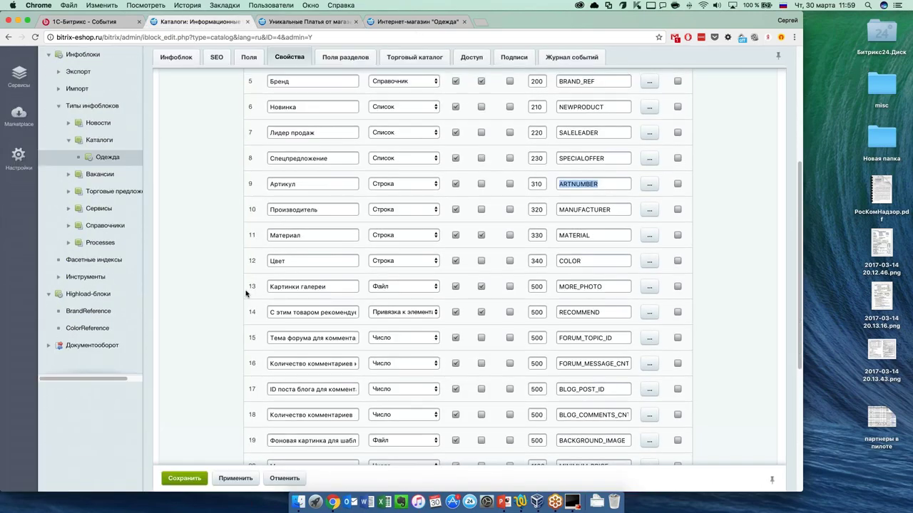
scroll(246, 293, "down", 4)
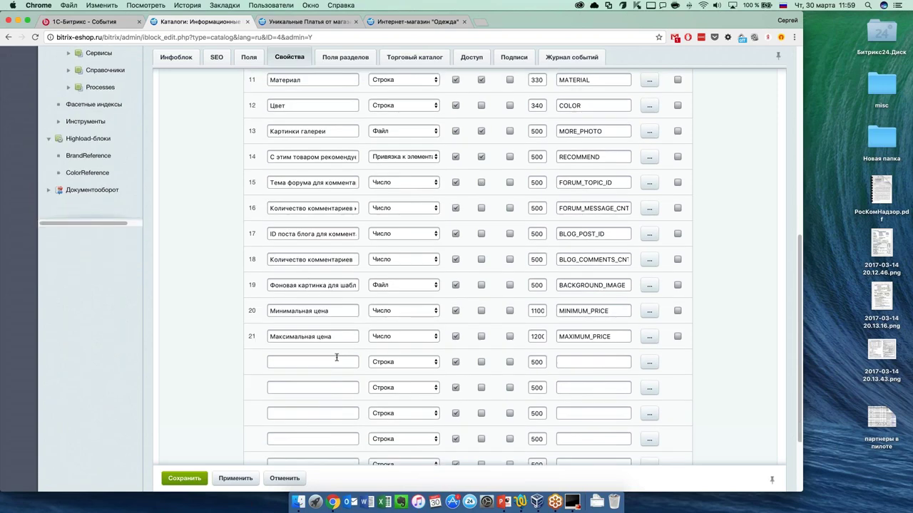
scroll(264, 341, "up", 4)
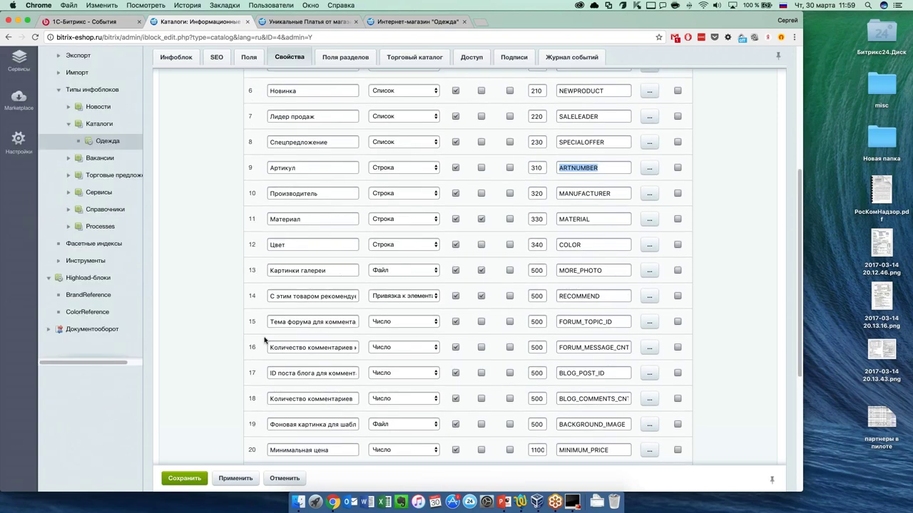
scroll(271, 336, "up", 3)
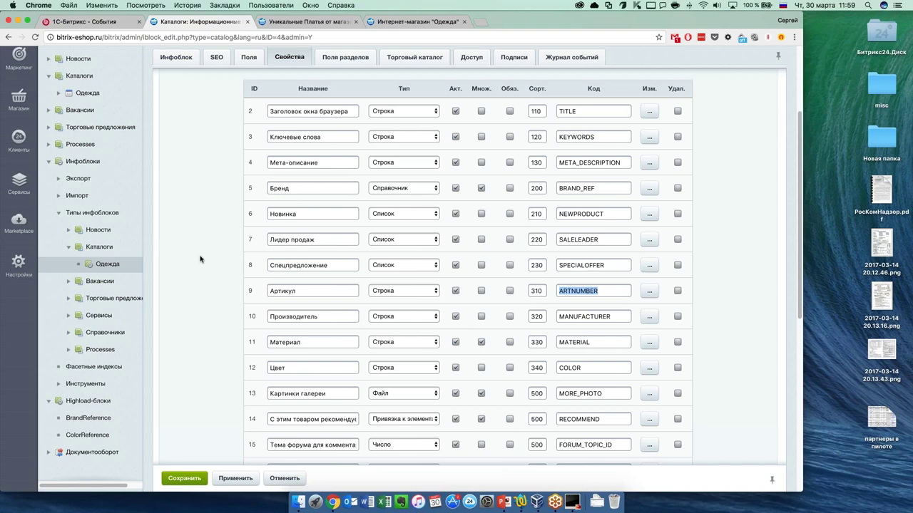
scroll(258, 256, "down", 1)
scroll(258, 255, "down", 3)
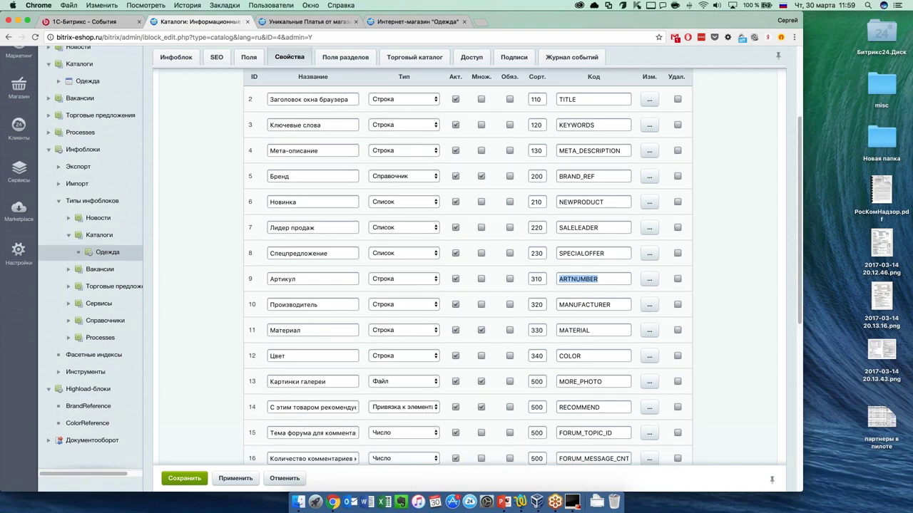
Examine the Одежда infoblock's trade catalog settings, section fields and element fields.
left_click(401, 64)
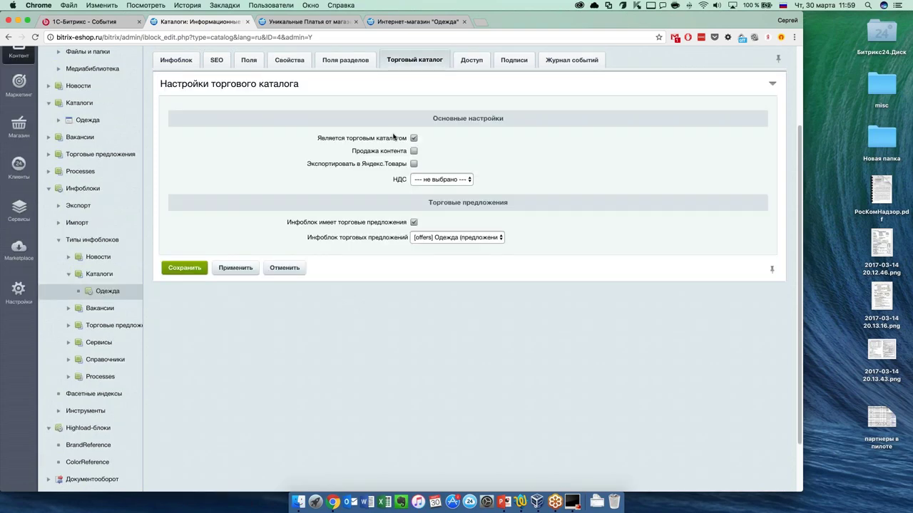
left_click(335, 62)
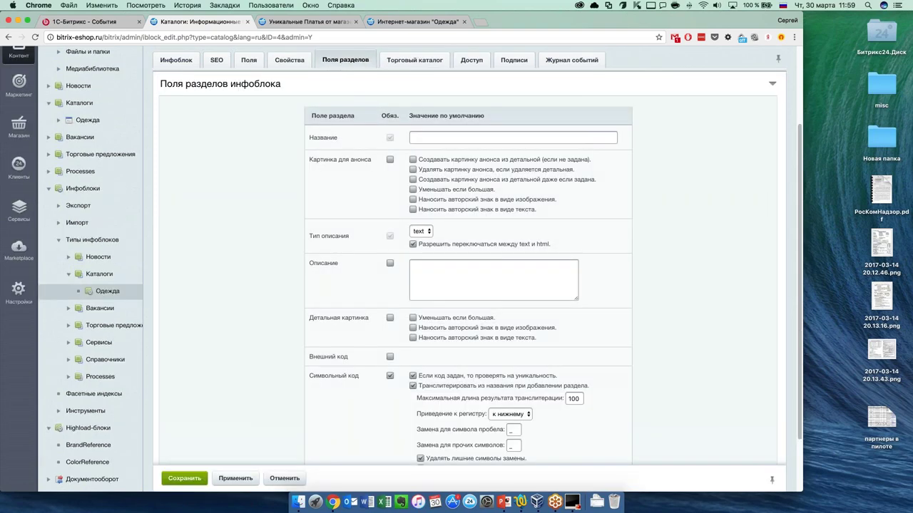
scroll(401, 266, "down", 1)
scroll(288, 162, "up", 5)
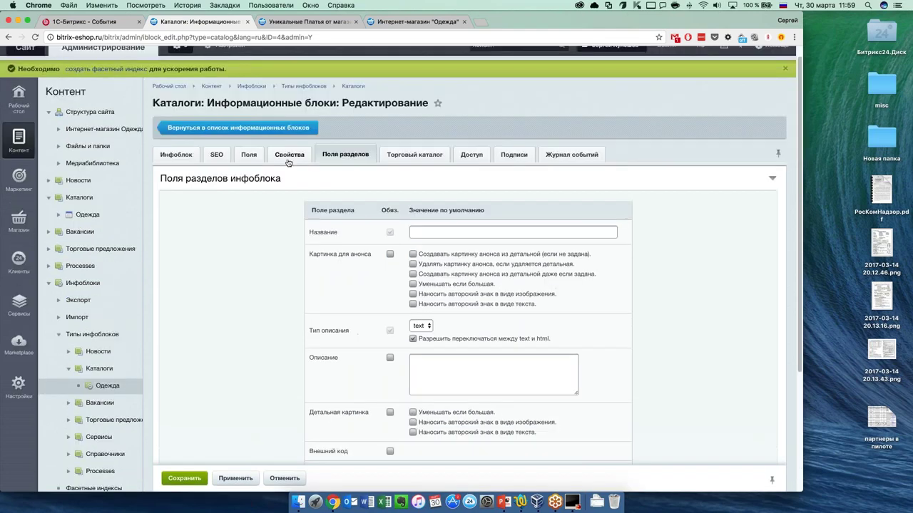
left_click(288, 161)
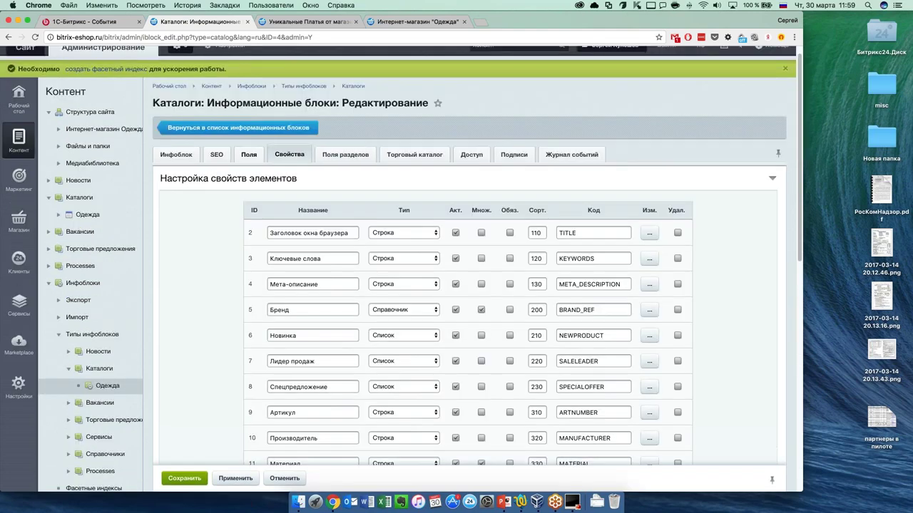
left_click(250, 155)
scroll(379, 304, "down", 4)
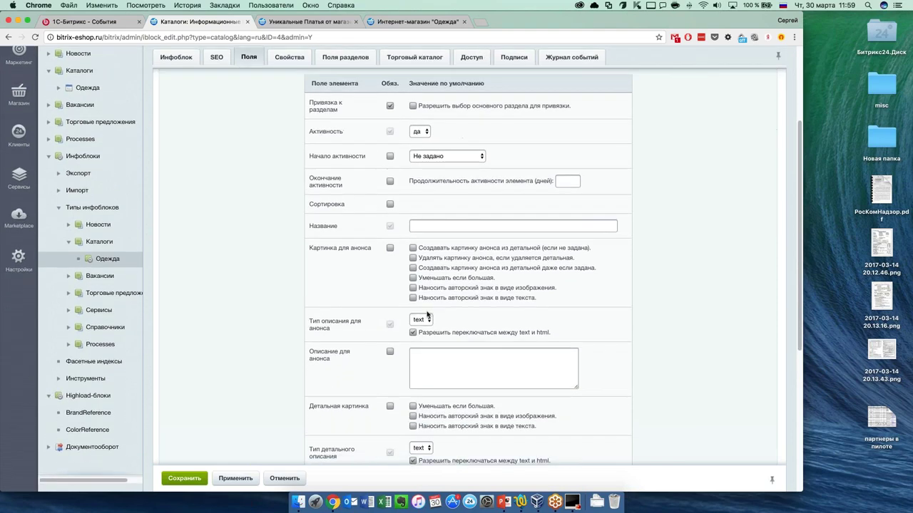
scroll(377, 306, "up", 4)
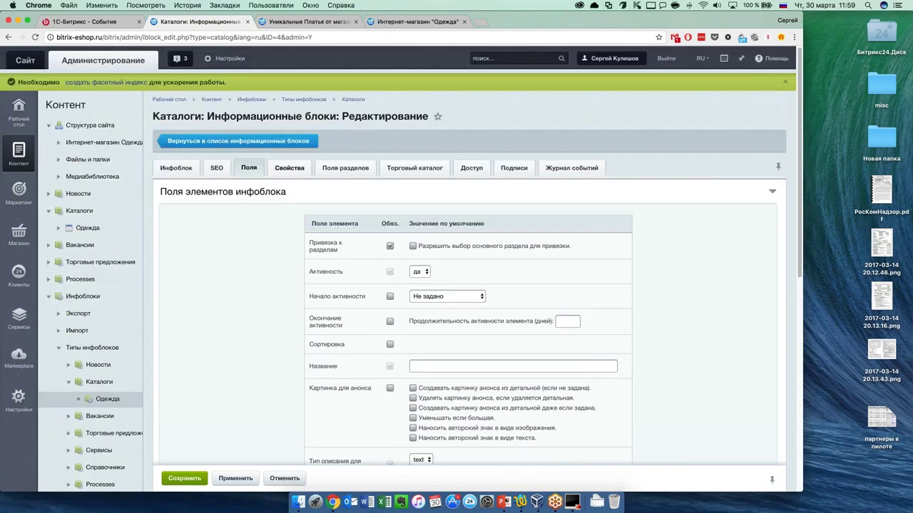
Review the codes of the Одежда infoblock's properties, including MINIMUM_PRICE and MAXIMUM_PRICE.
left_click(294, 171)
scroll(234, 293, "down", 2)
scroll(231, 294, "down", 8)
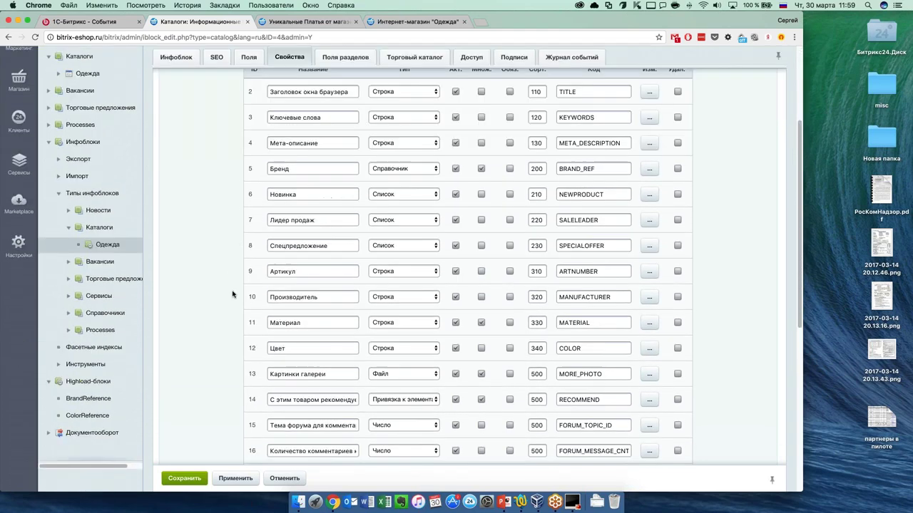
scroll(470, 338, "down", 2)
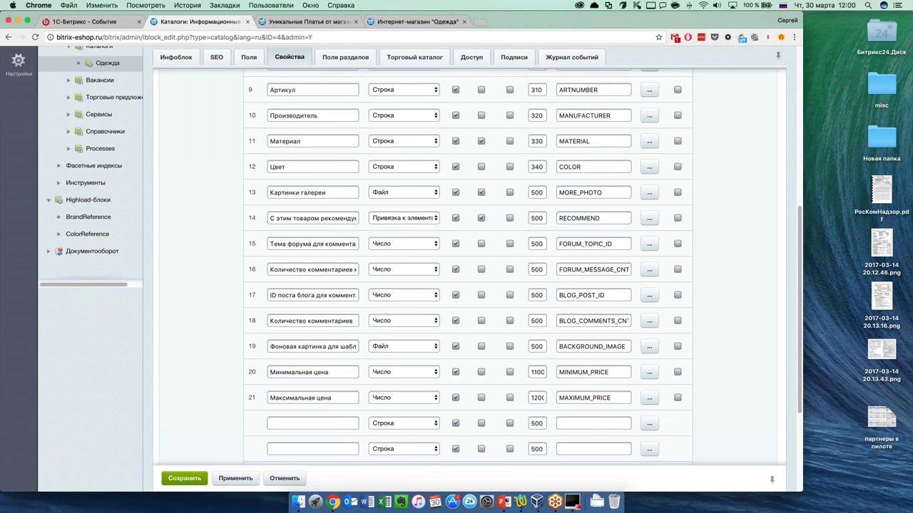
double_click(566, 400)
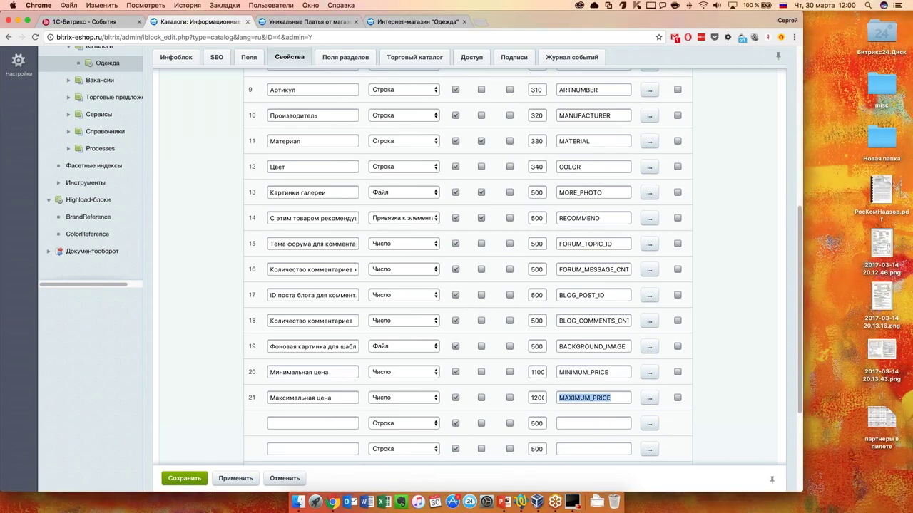
left_click(590, 373)
scroll(222, 334, "up", 5)
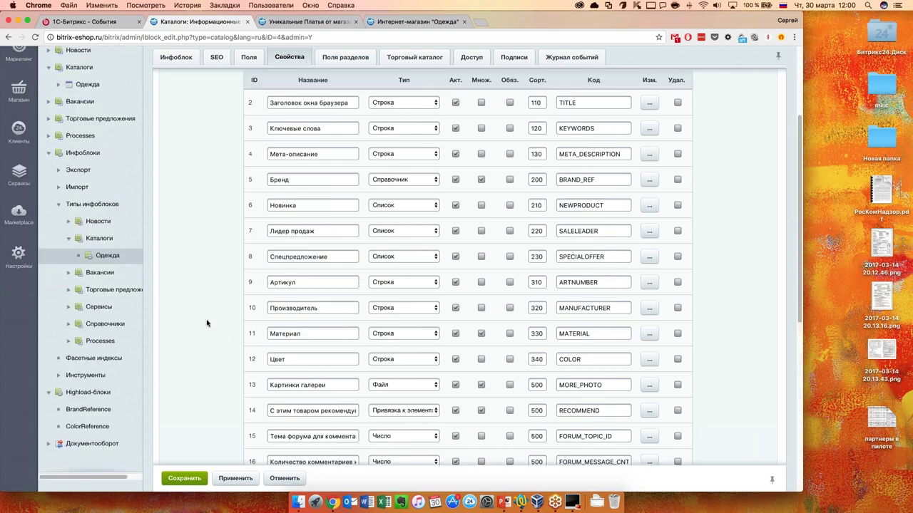
scroll(91, 269, "up", 3)
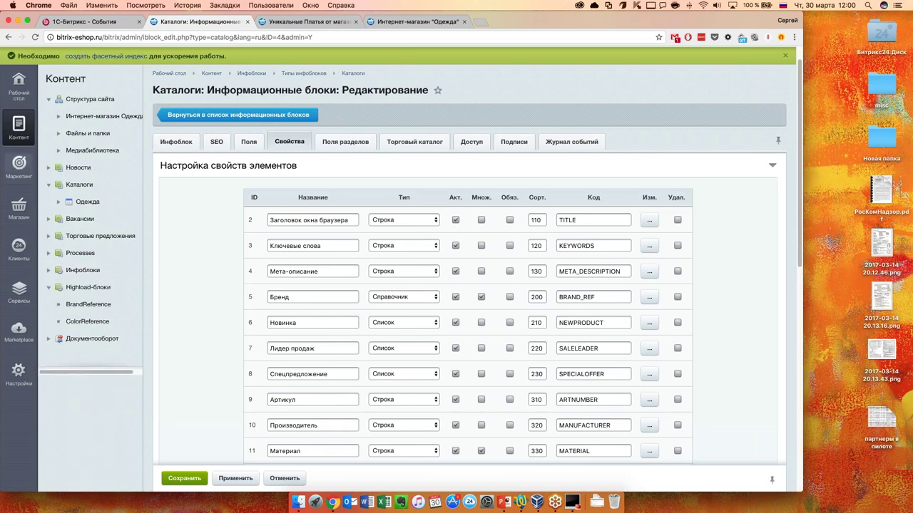
Open the Заказы list in the shop section.
left_click(19, 208)
left_click(49, 116)
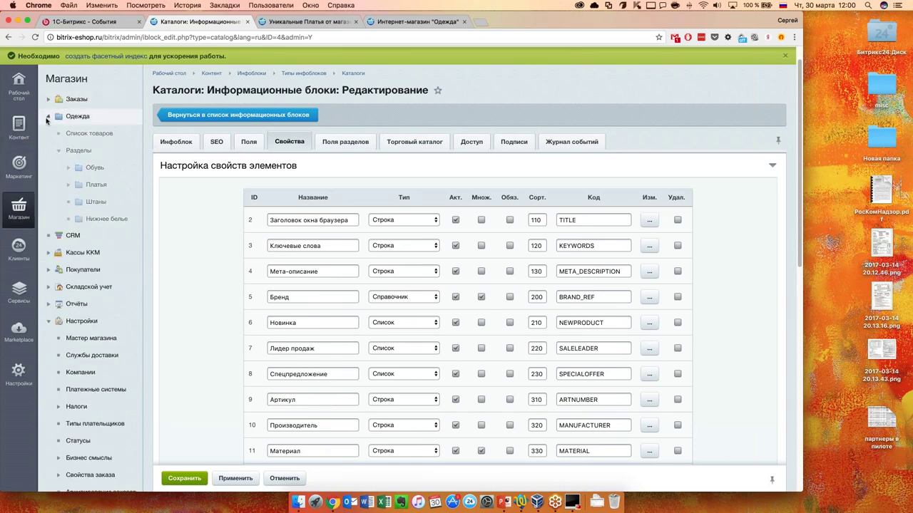
left_click(49, 99)
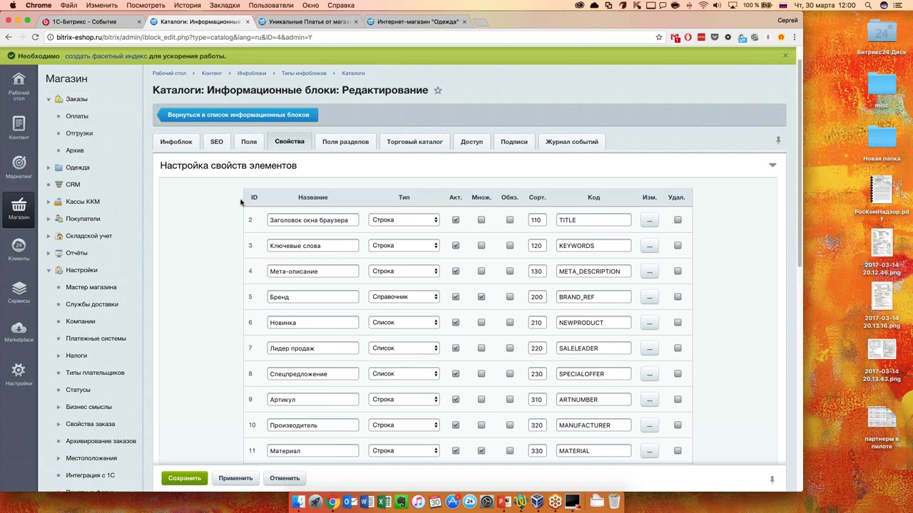
left_click(77, 116)
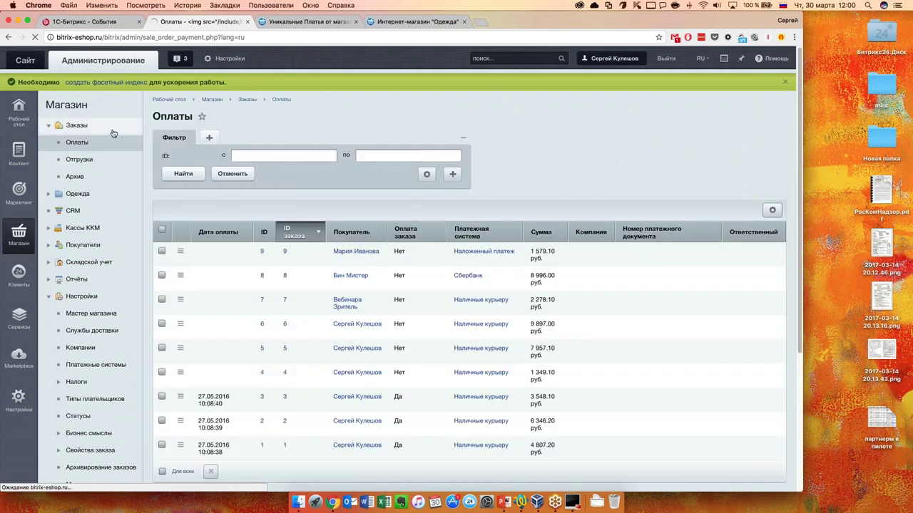
left_click(113, 131)
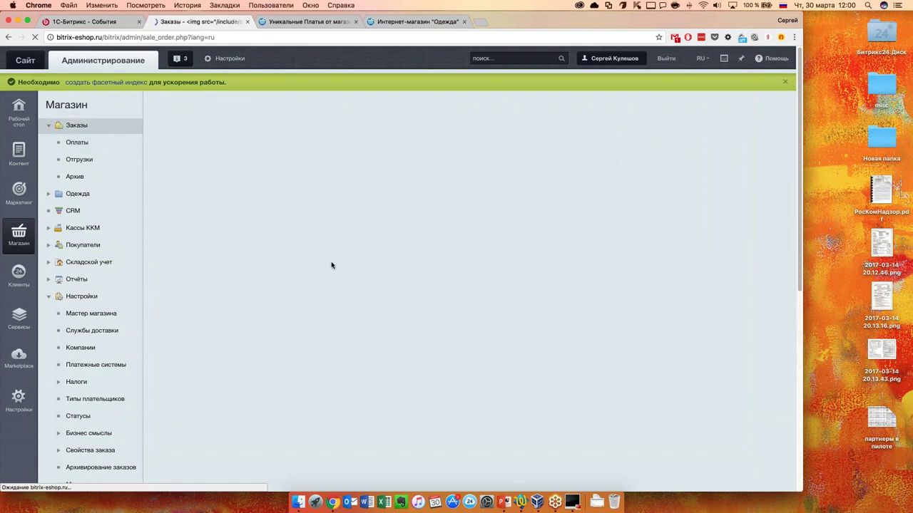
Look through the orders list, examining each order's buyer, status, items, shipments and payments.
scroll(474, 246, "down", 5)
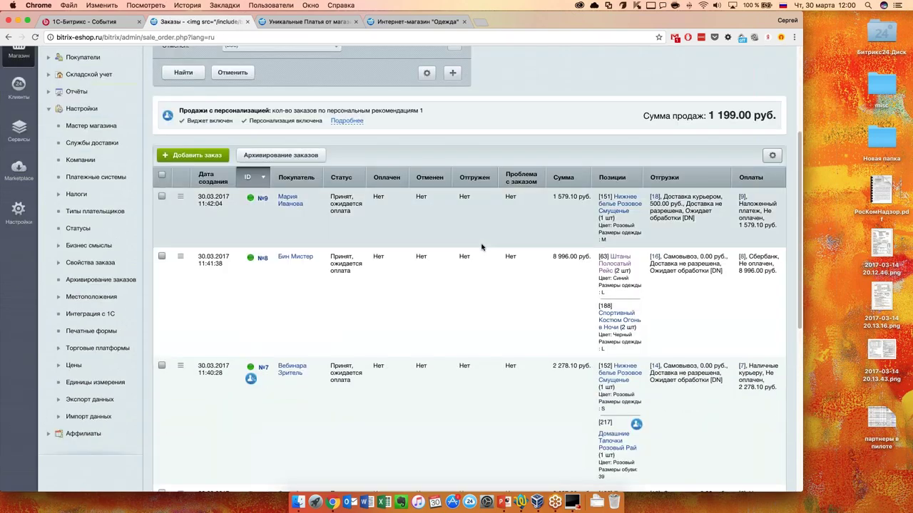
scroll(434, 279, "up", 1)
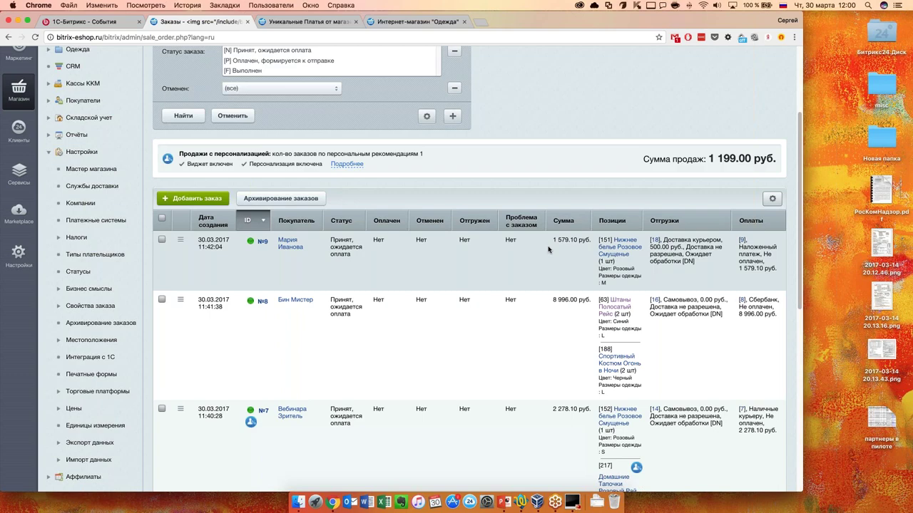
scroll(685, 196, "down", 1)
scroll(392, 289, "down", 6)
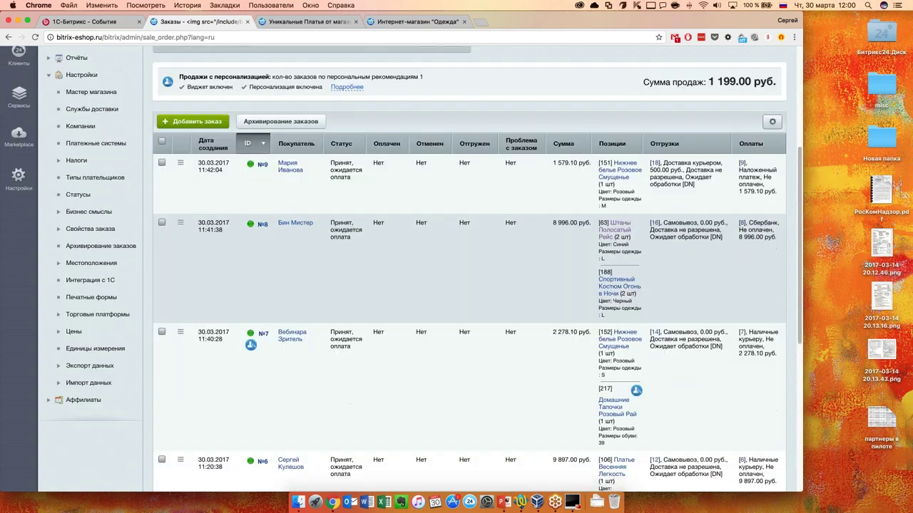
scroll(391, 289, "up", 5)
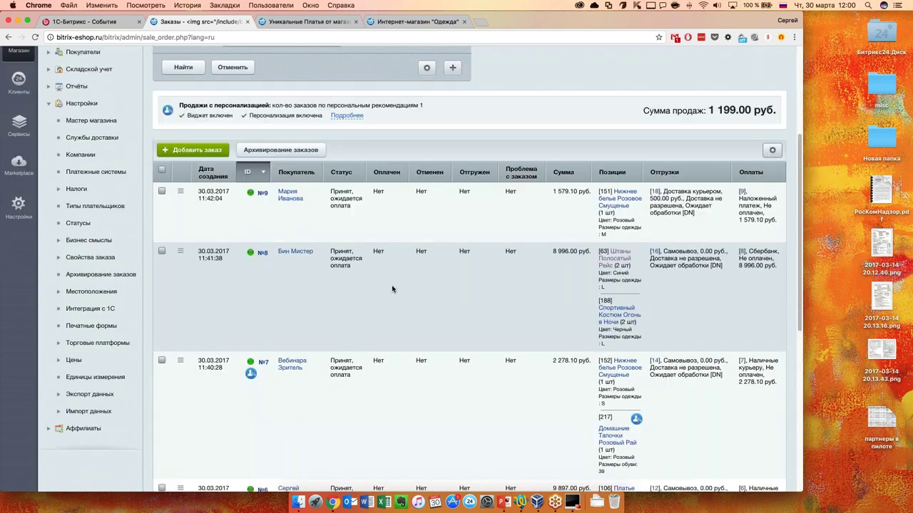
scroll(301, 377, "down", 1)
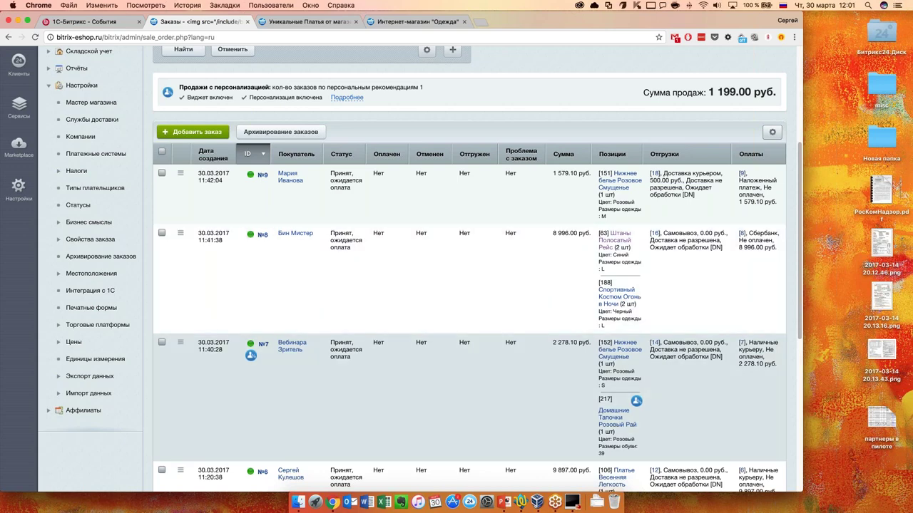
scroll(284, 385, "down", 1)
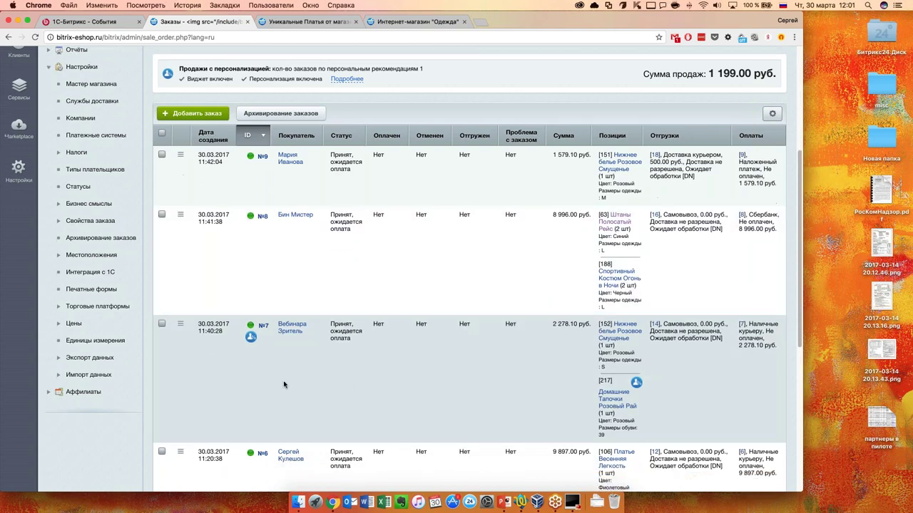
scroll(284, 385, "up", 2)
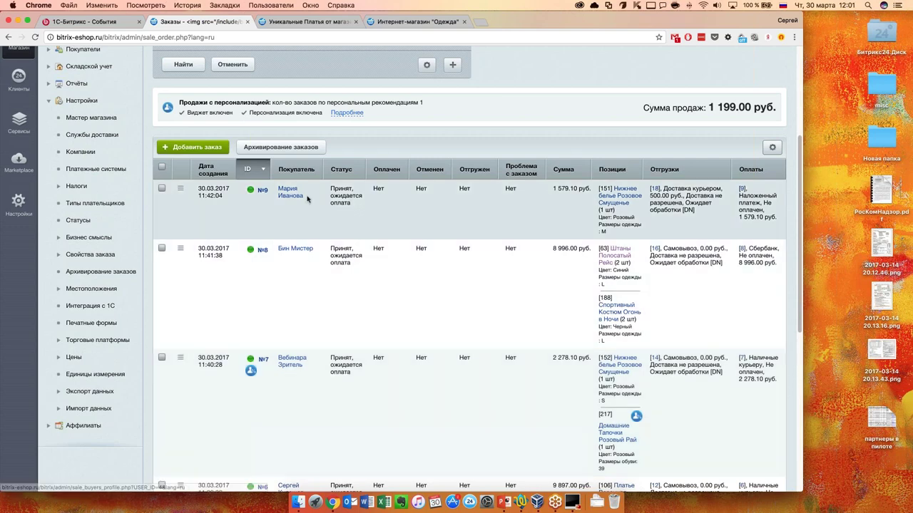
Open the profile of the newest order's buyer and review the general information.
left_click(289, 194)
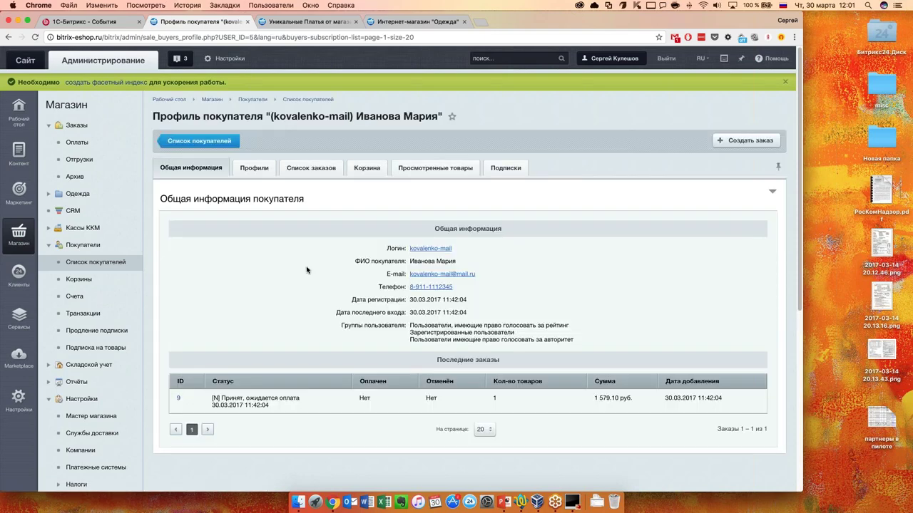
scroll(308, 268, "down", 1)
scroll(307, 269, "up", 1)
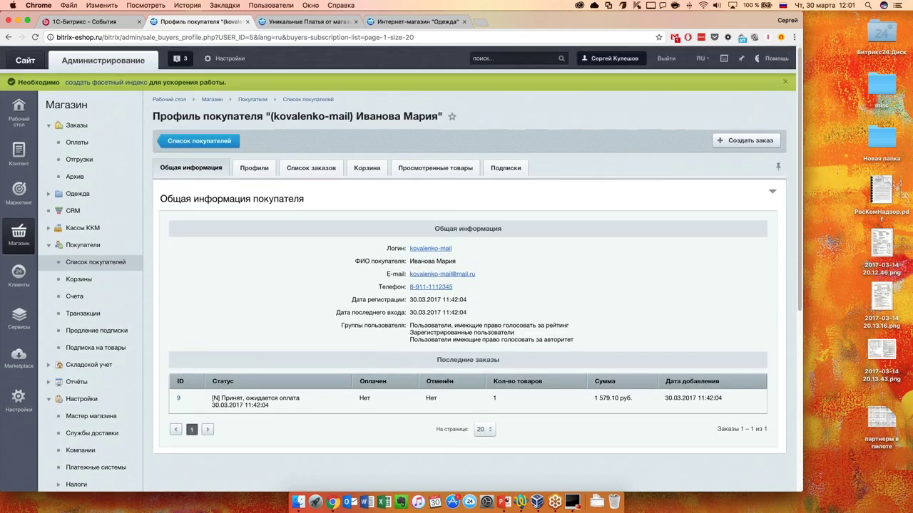
Return to the orders list and open the newest order for viewing.
left_click(6, 36)
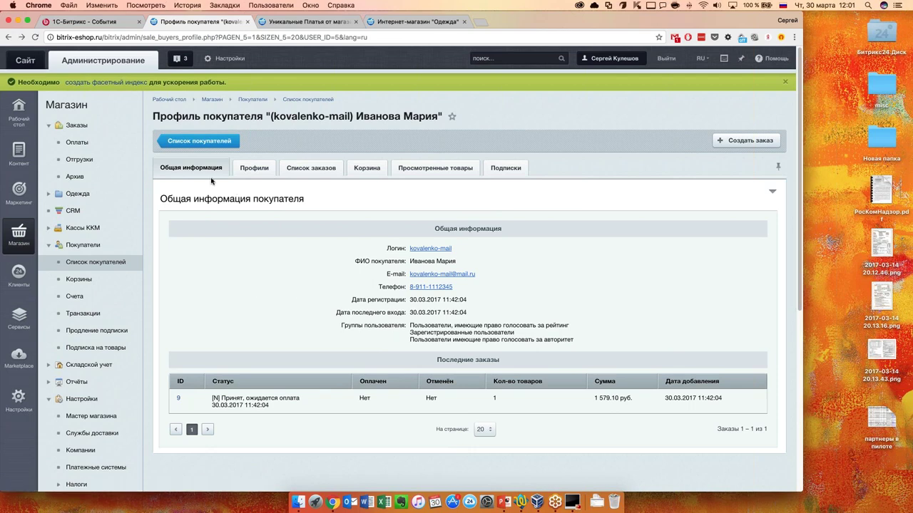
key("super+bracketleft")
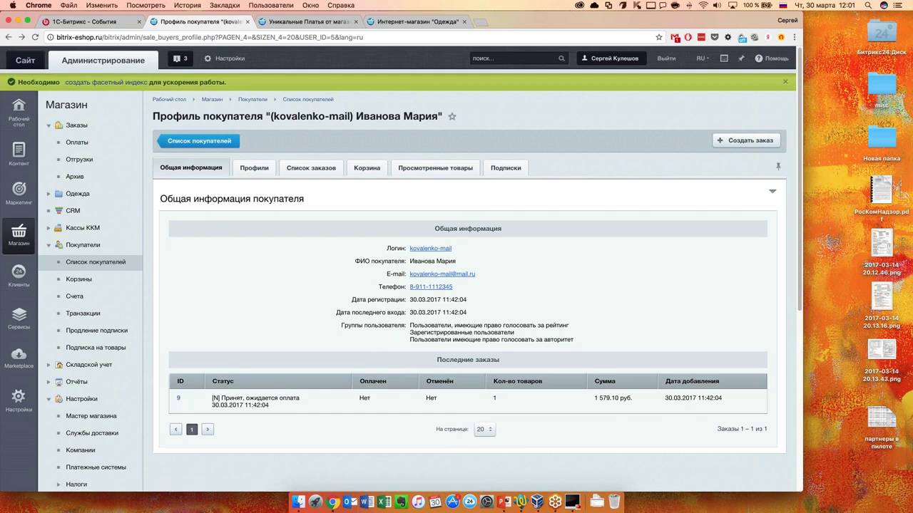
left_click(7, 38)
left_click(7, 38)
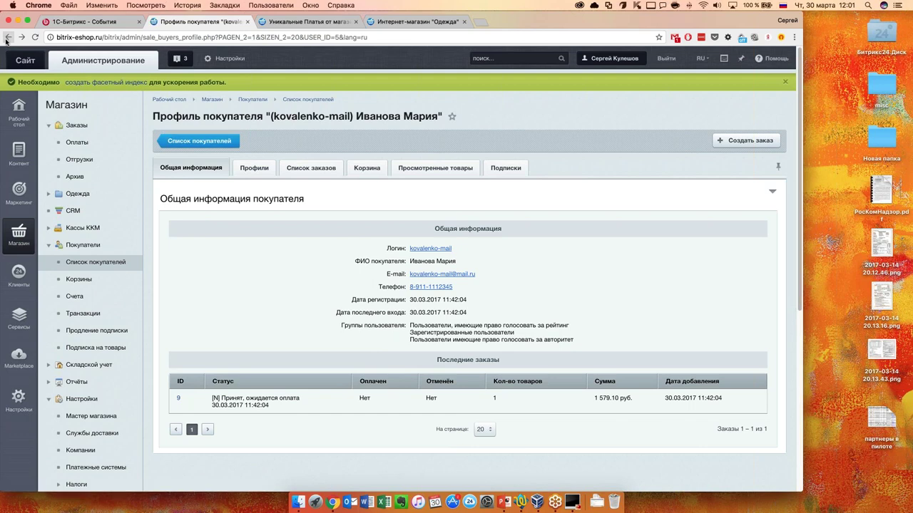
right_click(7, 38)
left_click(57, 61)
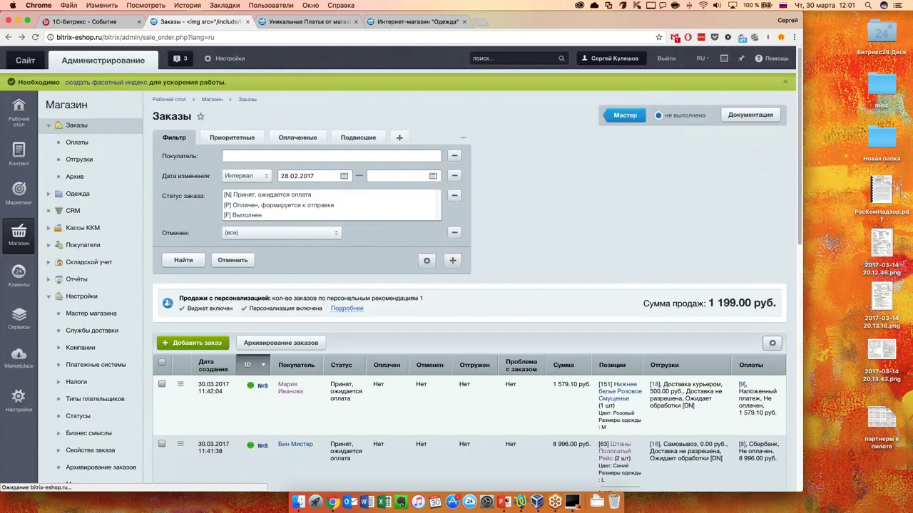
scroll(264, 225, "down", 5)
double_click(488, 293)
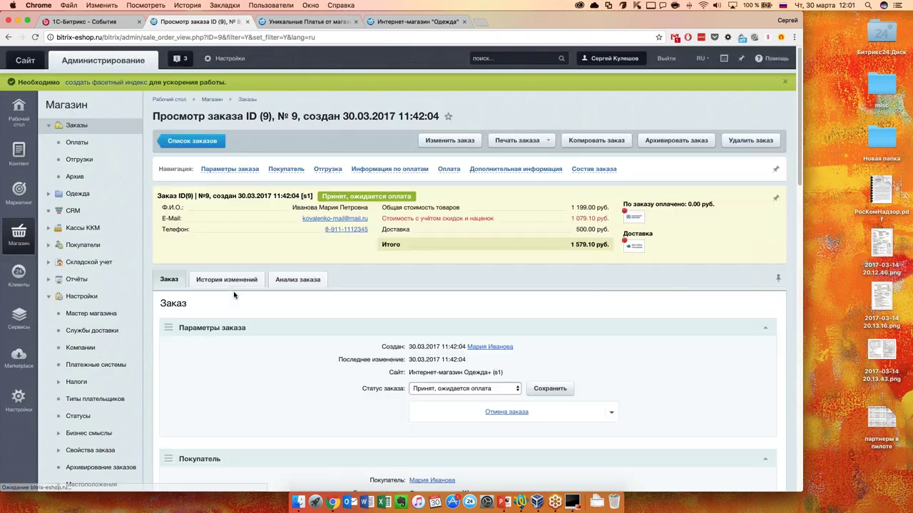
Dismiss the notification about creating a faceted index.
scroll(243, 295, "down", 1)
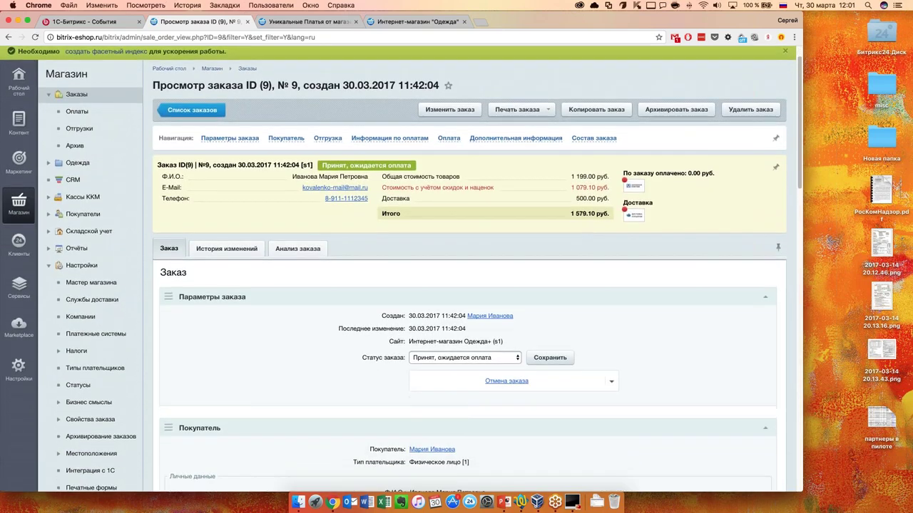
left_click(786, 53)
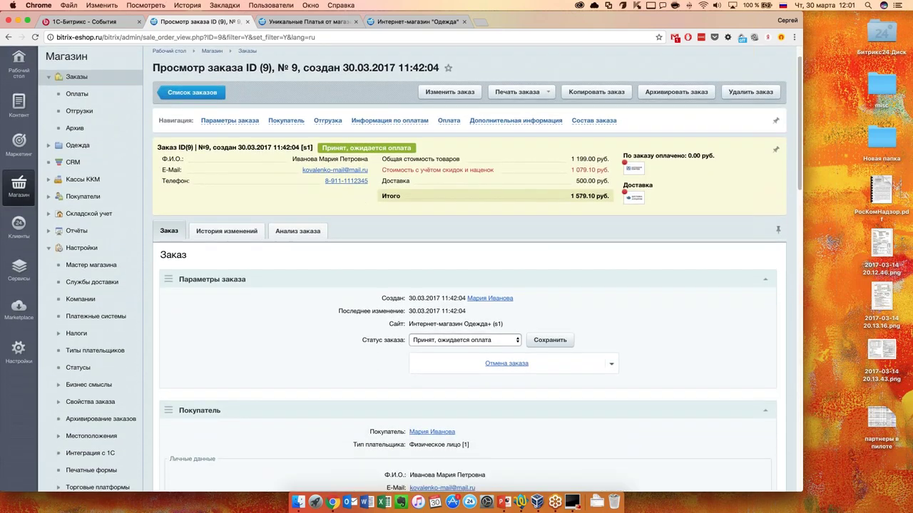
scroll(330, 292, "up", 1)
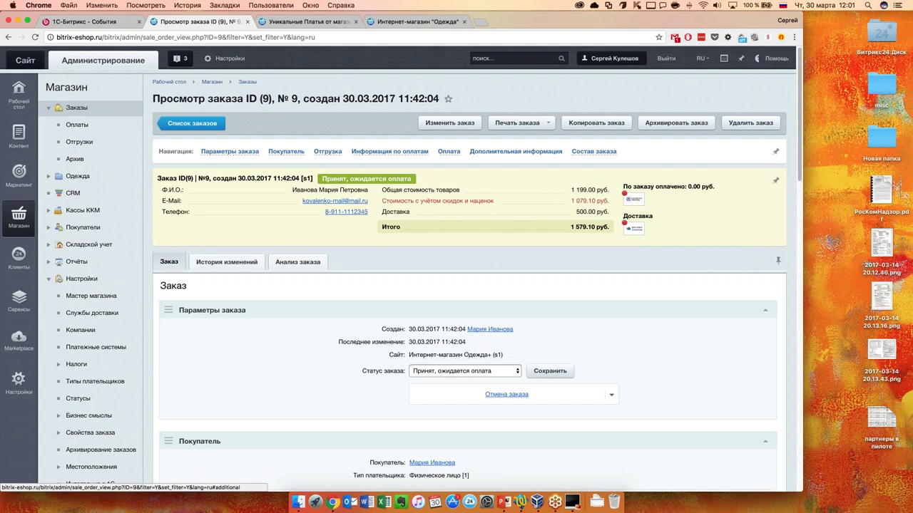
Use the order's navigation links to view Параметры заказа and Покупатель, and look through the shipment and payment blocks.
left_click(255, 151)
scroll(277, 143, "up", 3)
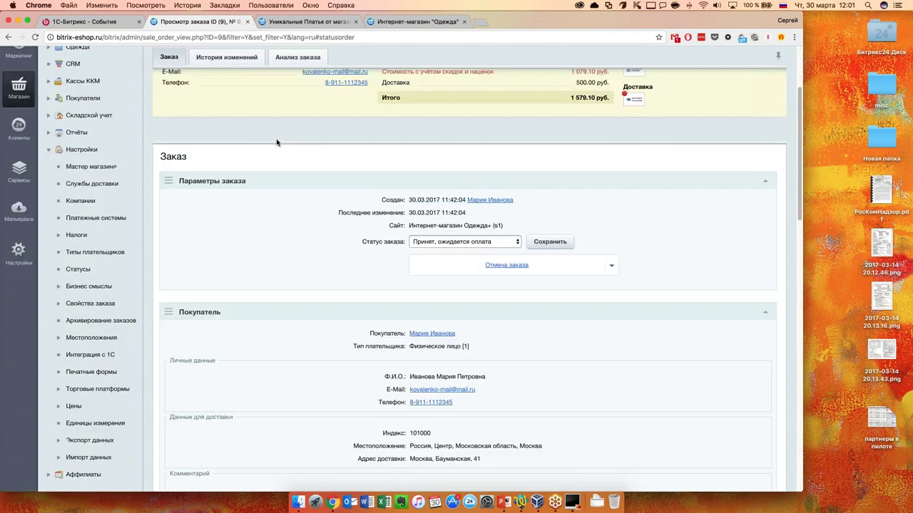
scroll(276, 143, "up", 3)
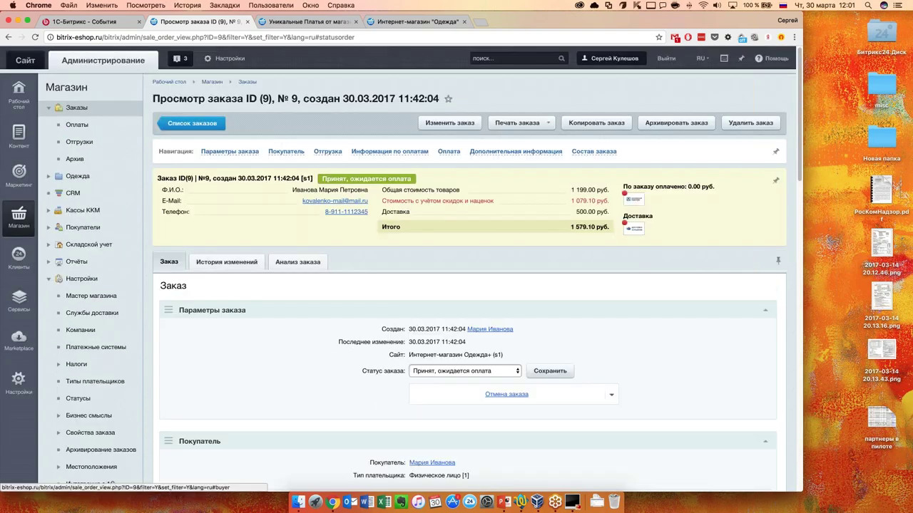
left_click(286, 151)
scroll(301, 207, "up", 10)
scroll(302, 213, "down", 15)
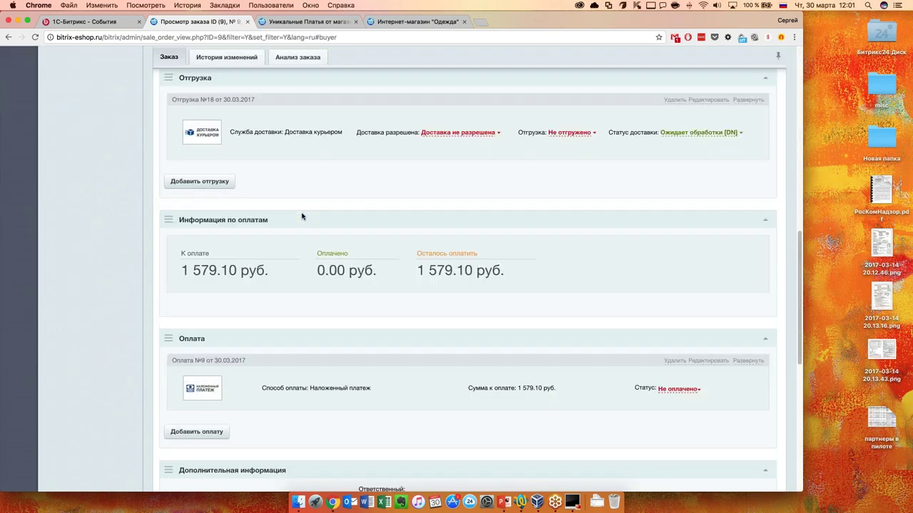
scroll(301, 214, "up", 13)
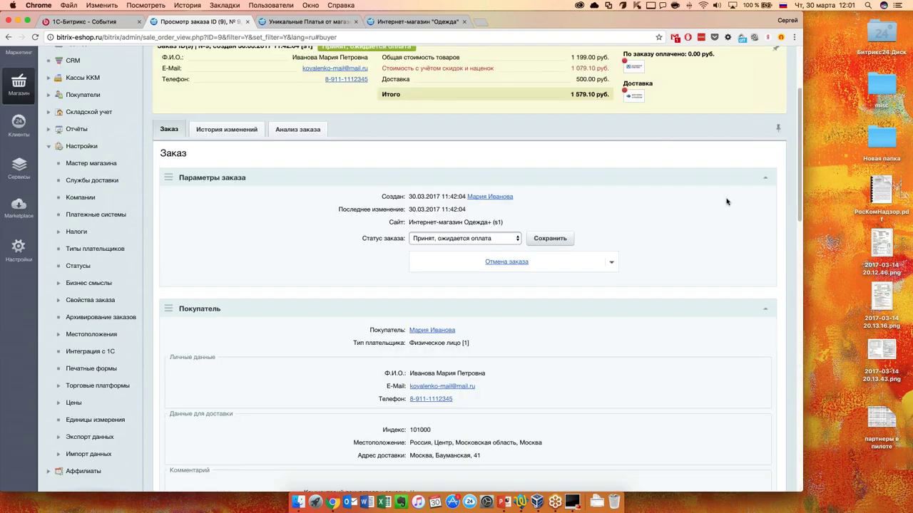
Collapse all seven blocks of the order, from Параметры заказа to Состав заказа.
left_click(767, 177)
left_click(765, 208)
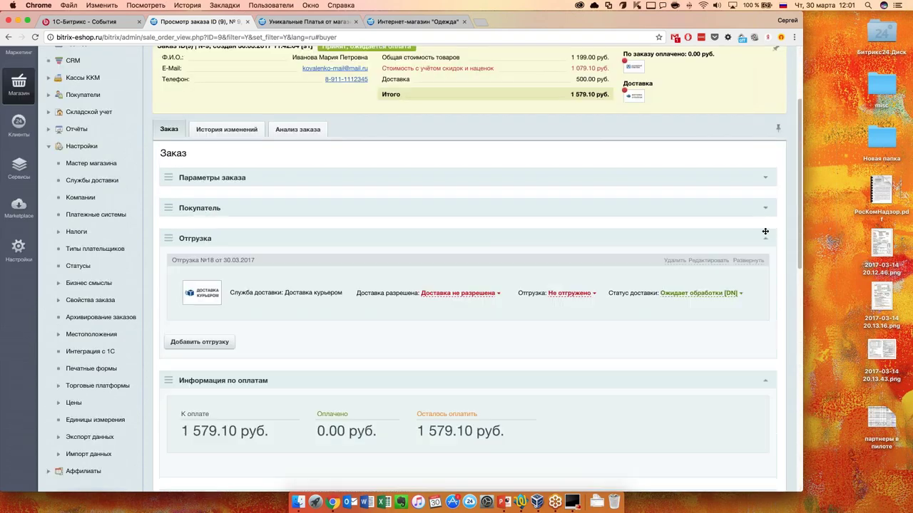
left_click(765, 238)
left_click(765, 268)
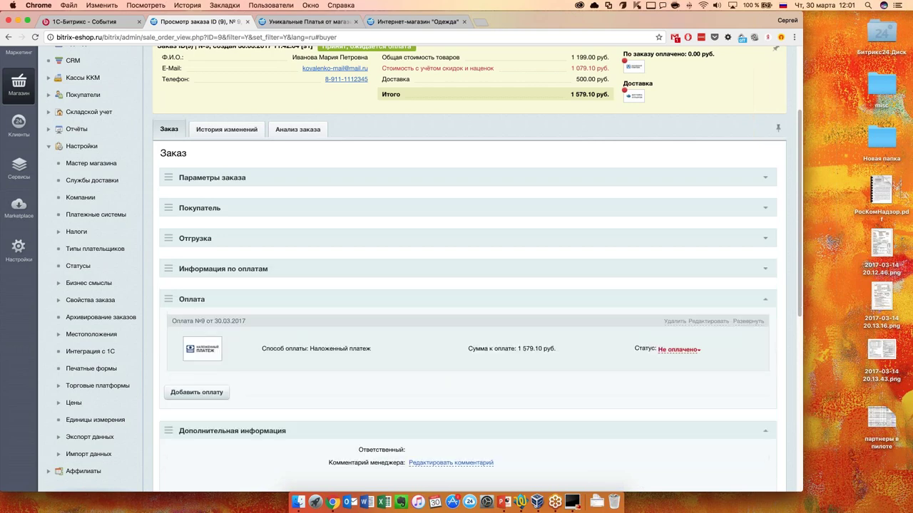
left_click(765, 299)
left_click(765, 330)
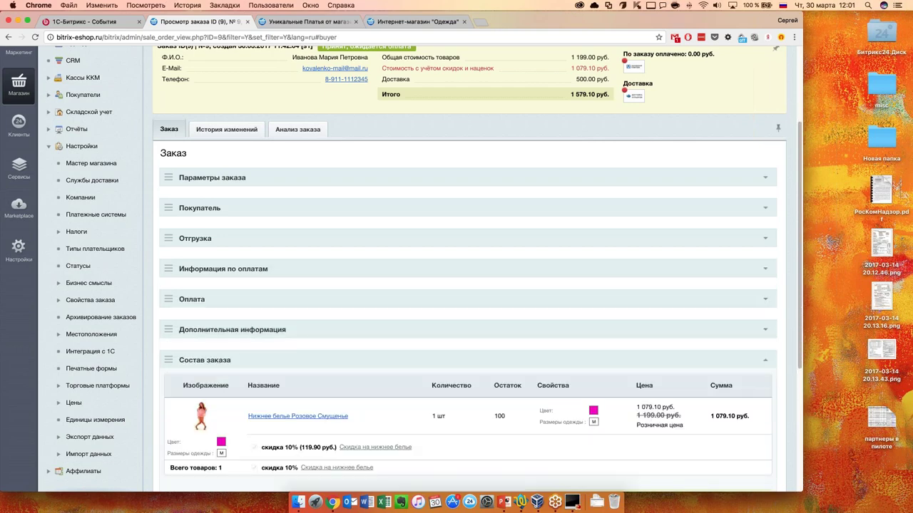
scroll(765, 300, "down", 2)
scroll(464, 285, "down", 1)
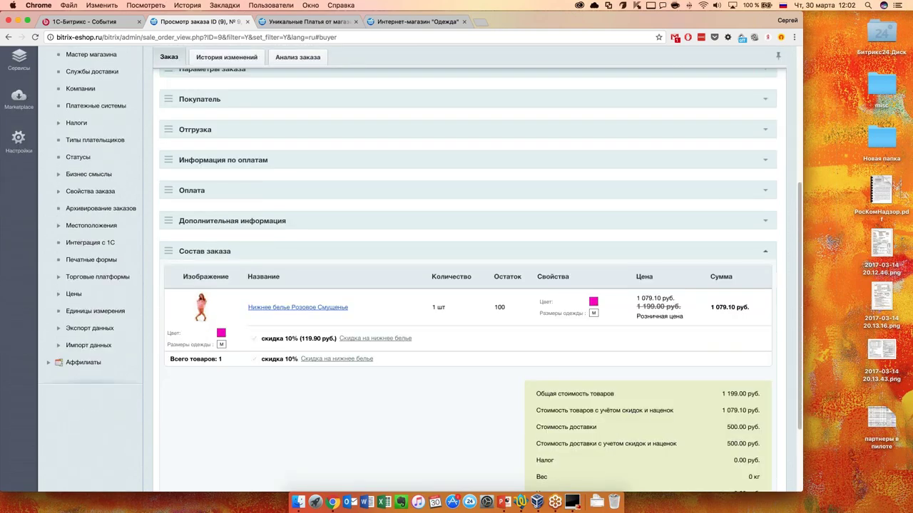
left_click(765, 251)
Reorder the order's blocks so that Состав заказа and Оплата come directly after Параметры заказа.
scroll(488, 299, "up", 3)
scroll(312, 297, "down", 2)
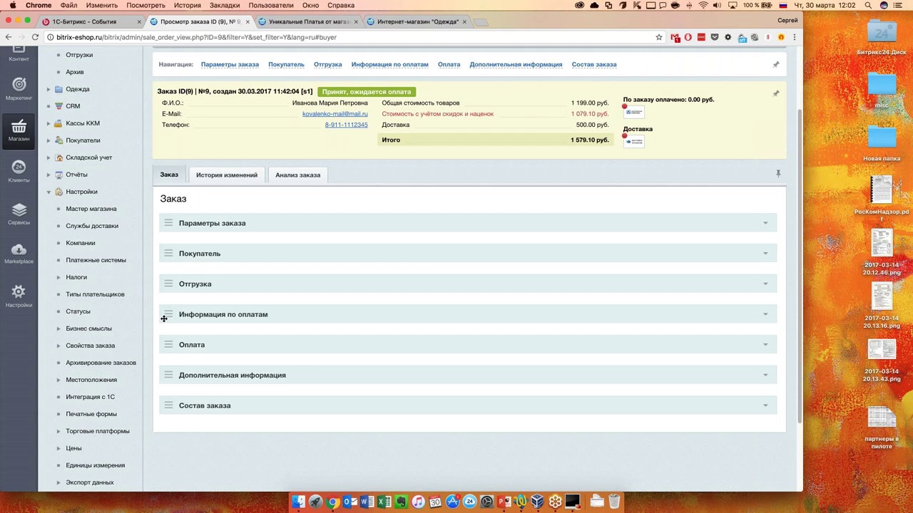
left_click_drag(166, 344, 166, 207)
left_click_drag(172, 342, 171, 223)
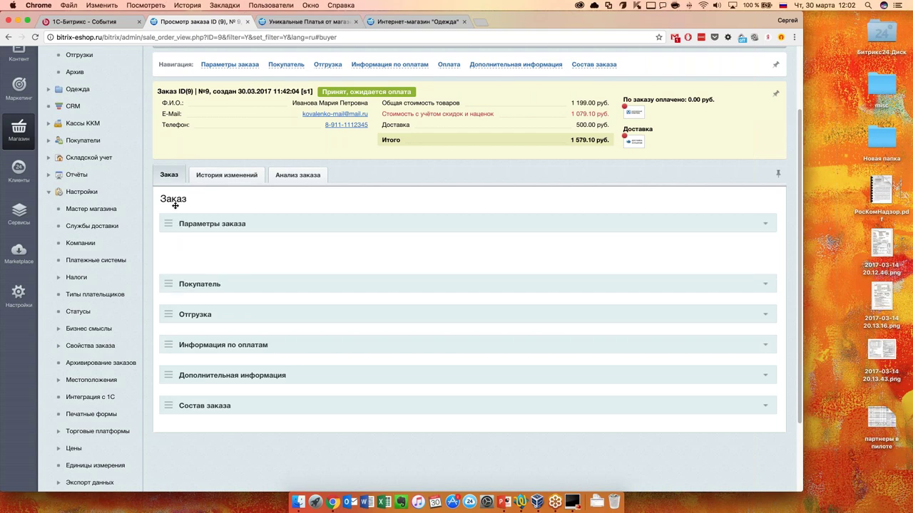
left_click_drag(173, 294, 174, 236)
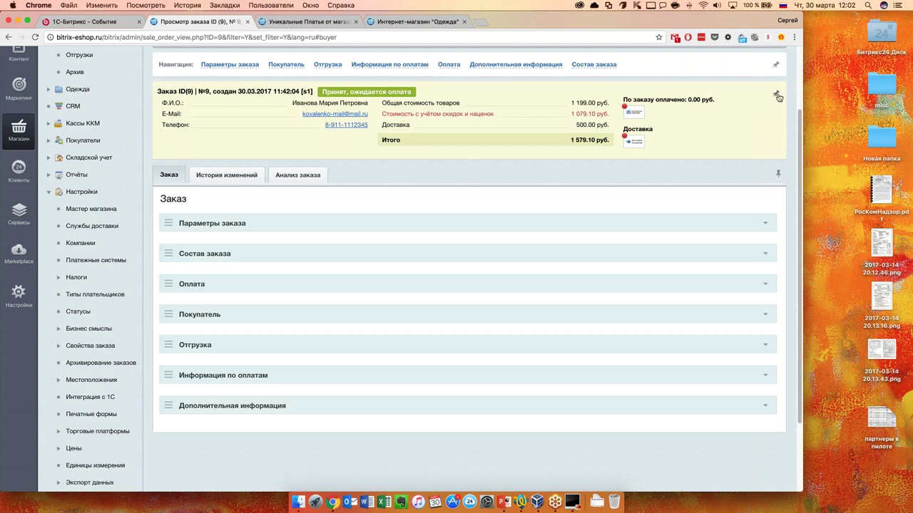
Pin the order summary block instead of the tab bar and check how it behaves when the page moves.
scroll(441, 224, "down", 1)
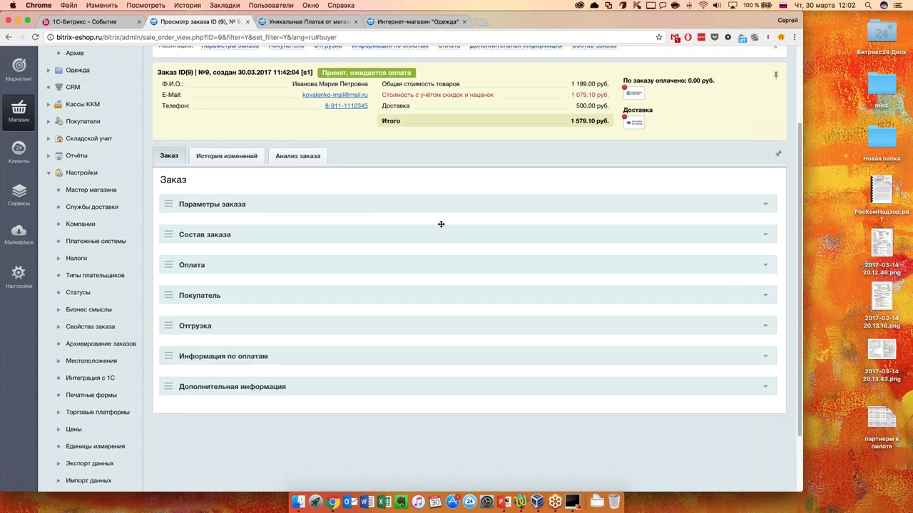
scroll(441, 224, "down", 4)
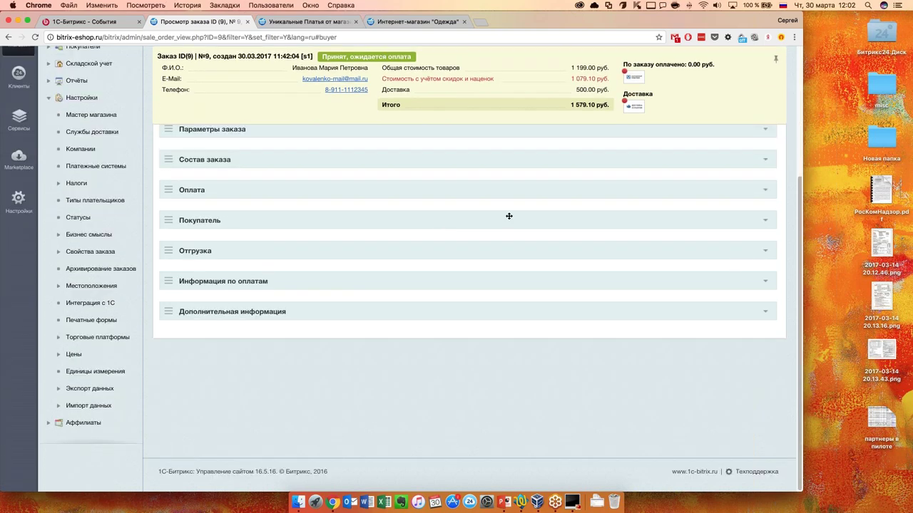
scroll(509, 216, "up", 10)
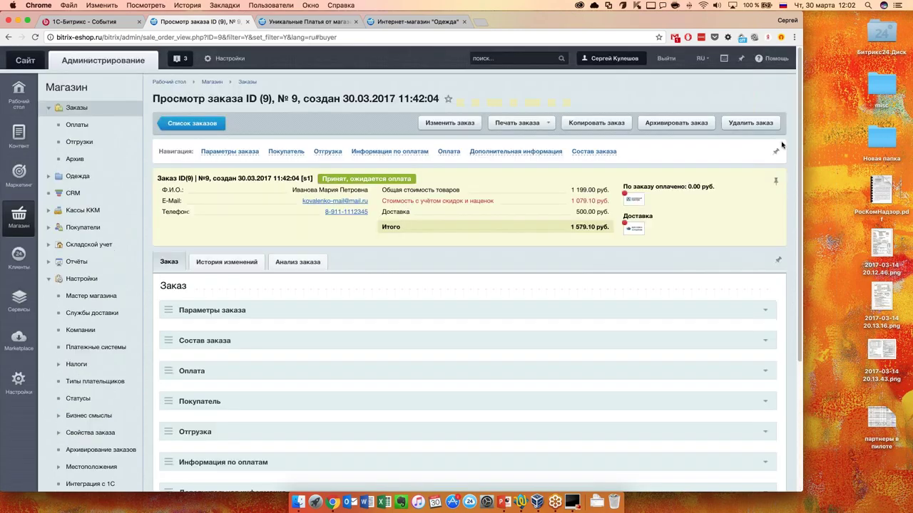
Unpin the order summary, keep the navigation links pinned instead, and use them to go to Информация по оплатам.
left_click(775, 181)
scroll(775, 181, "down", 10)
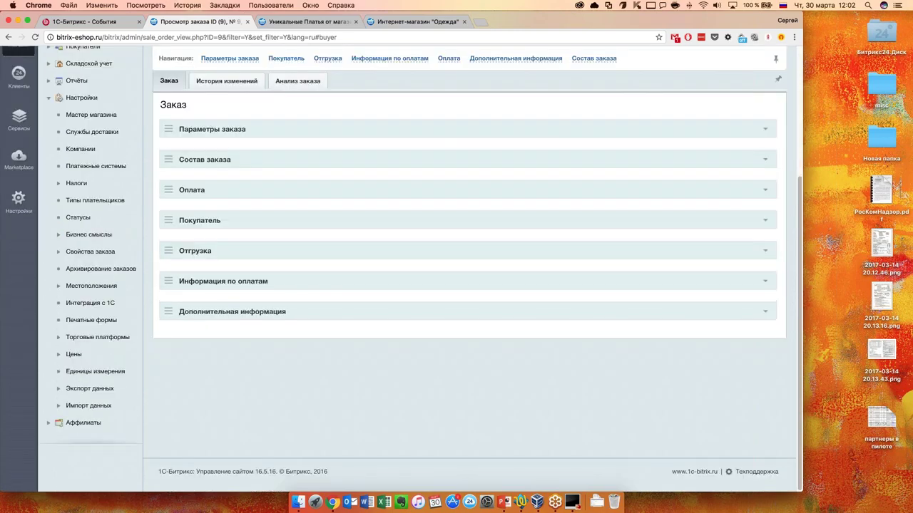
left_click(390, 58)
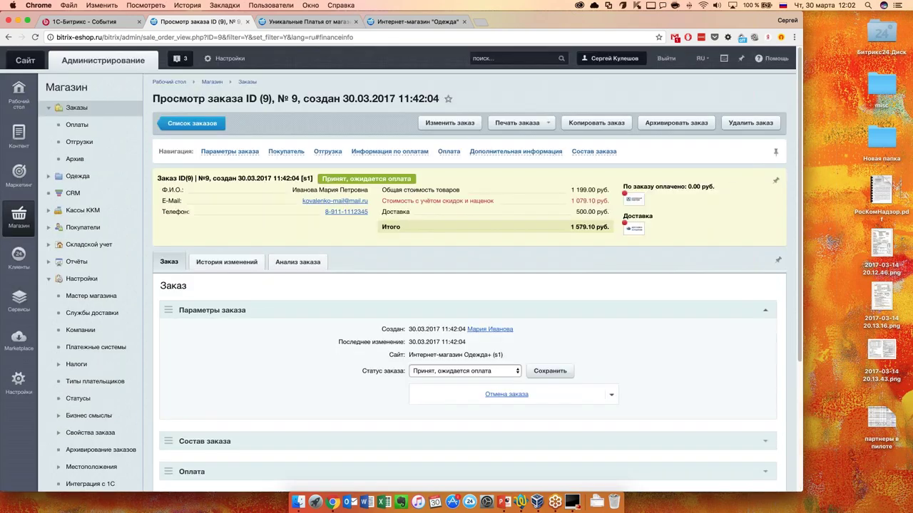
Expand all the order's collapsed blocks, through Состав заказа, Оплата, Покупатель, Отгрузка and Информация по оплатам to Дополнительная информация.
scroll(766, 297, "down", 7)
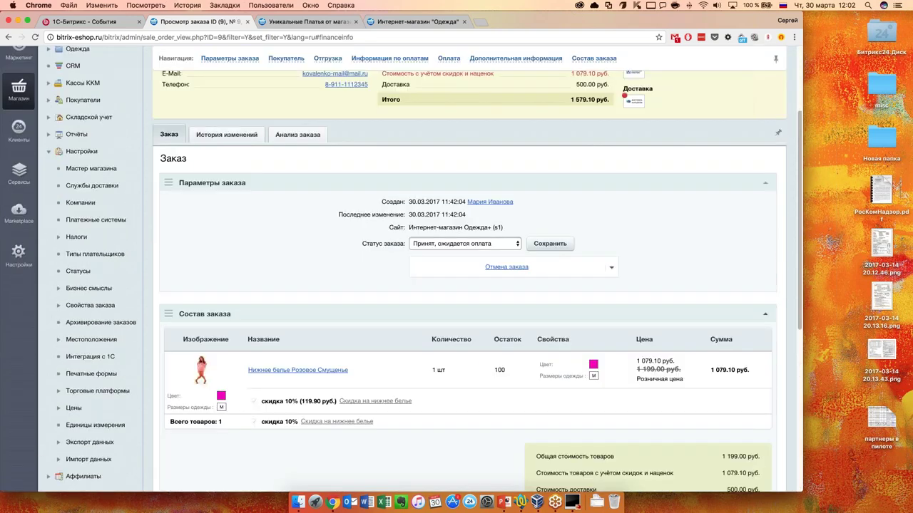
left_click(766, 297)
scroll(767, 299, "down", 2)
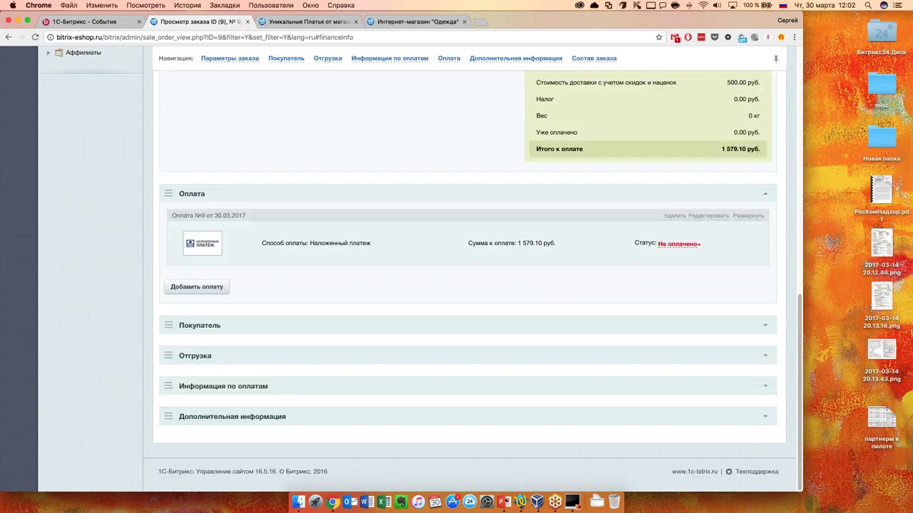
left_click(765, 325)
scroll(766, 365, "down", 3)
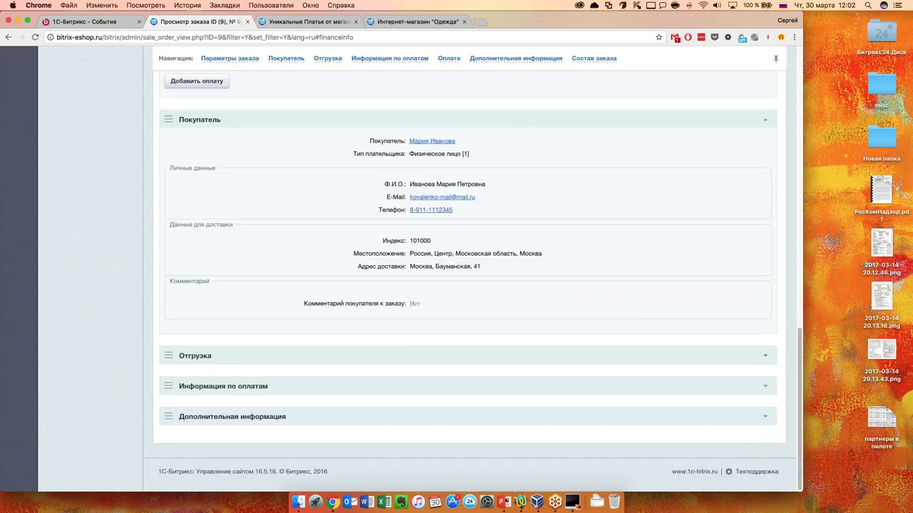
left_click(765, 356)
scroll(764, 371, "down", 2)
left_click(764, 378)
scroll(765, 400, "down", 1)
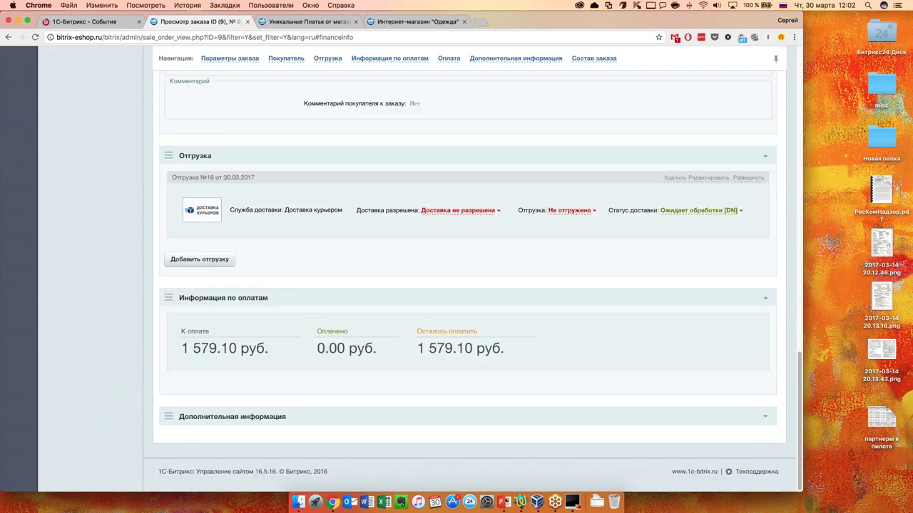
left_click(765, 416)
scroll(413, 321, "up", 15)
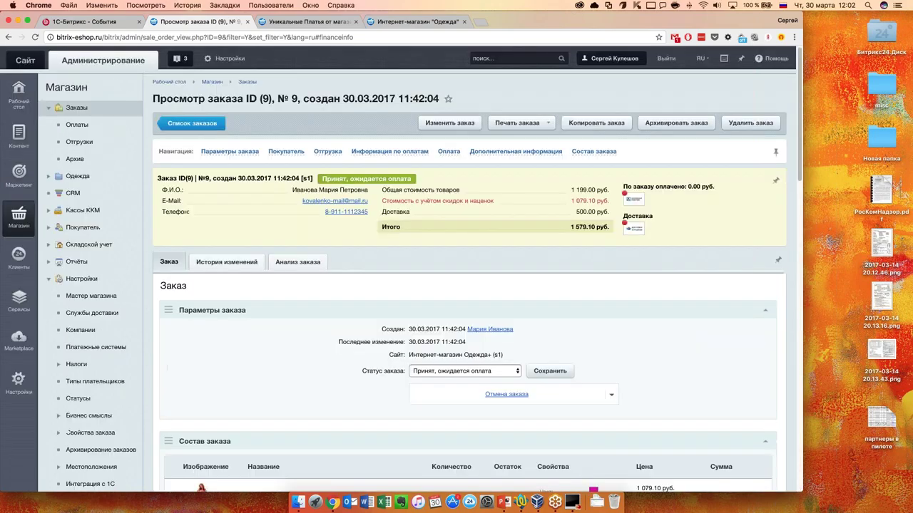
Look through the order's expanded Параметры заказа, Состав заказа, Оплата and Покупатель blocks.
scroll(408, 284, "down", 5)
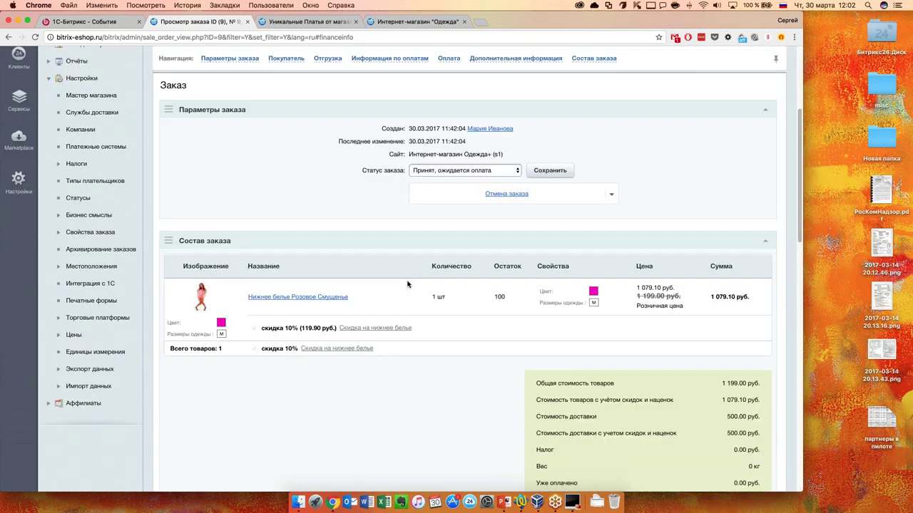
scroll(403, 278, "up", 5)
scroll(396, 274, "down", 12)
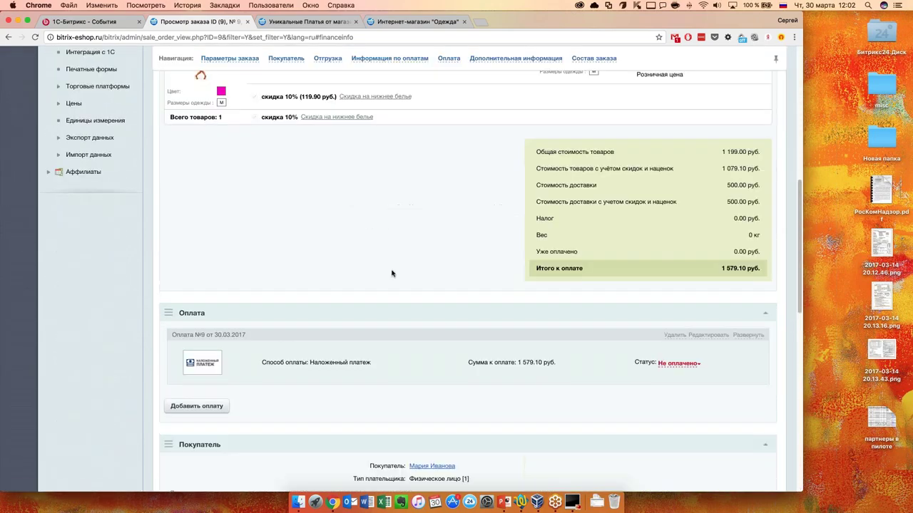
scroll(392, 273, "down", 3)
scroll(392, 273, "up", 5)
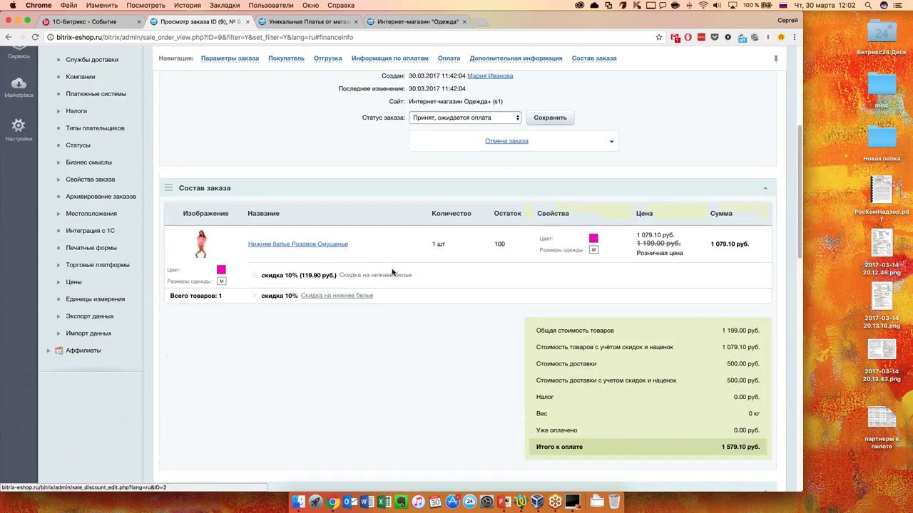
scroll(392, 273, "up", 8)
scroll(383, 265, "down", 3)
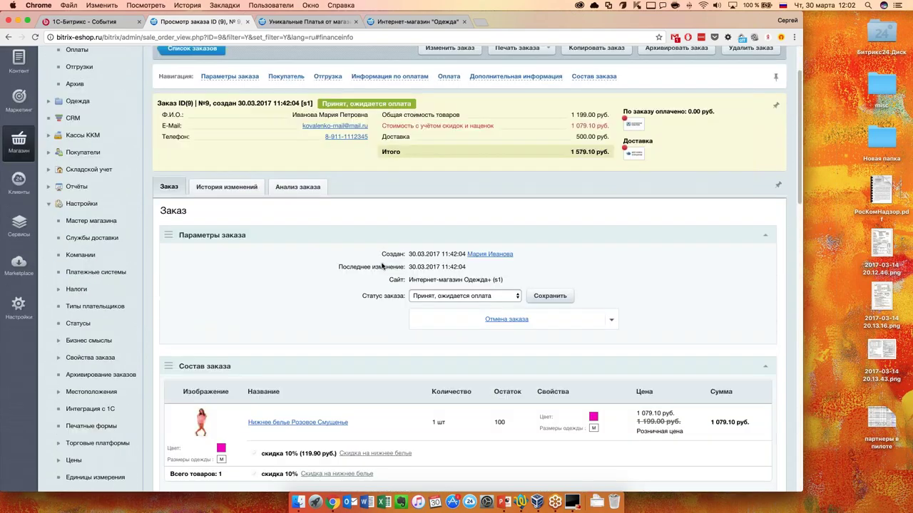
scroll(382, 265, "down", 3)
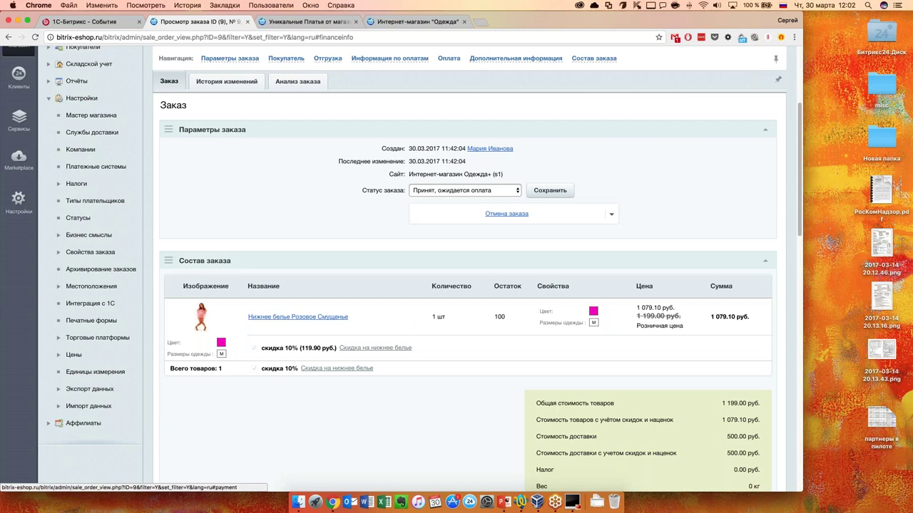
Follow the navigation links to Оплата, Покупатель, Дополнительная информация and Состав заказа, and examine the discount applied to the product.
left_click(448, 58)
left_click(286, 58)
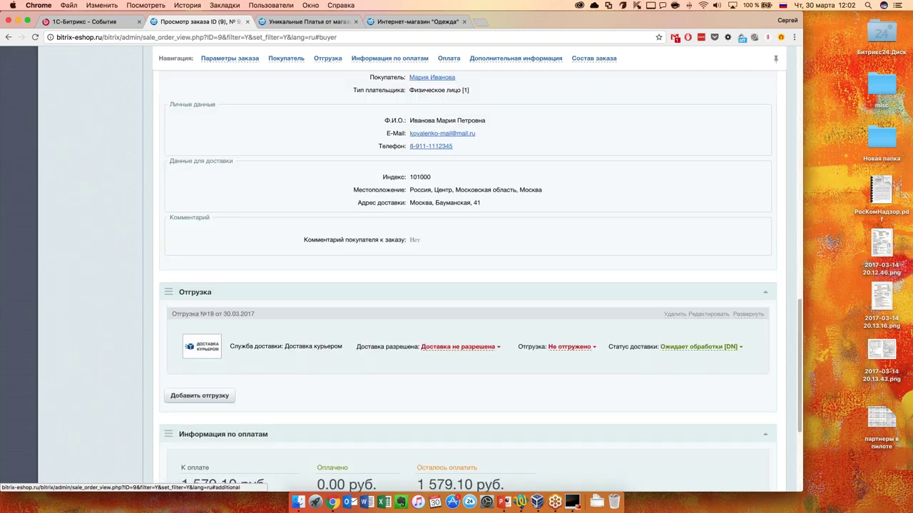
left_click(515, 58)
left_click(594, 58)
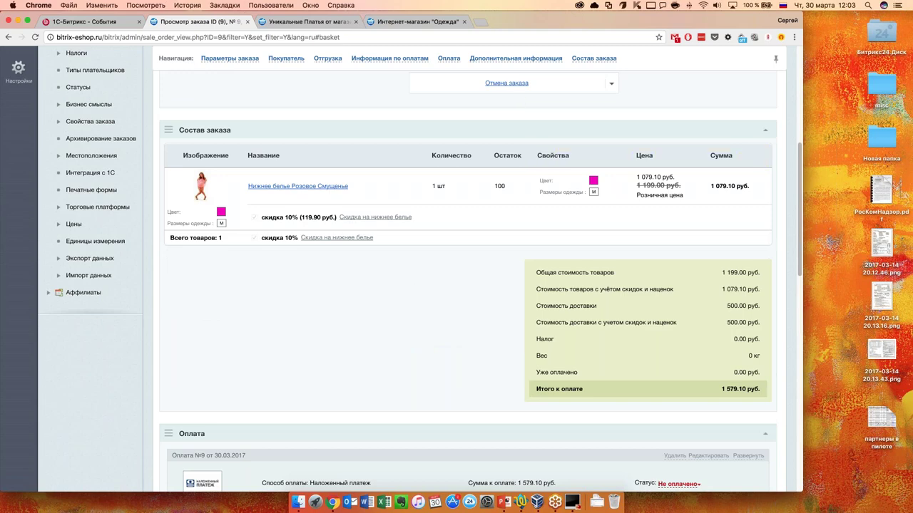
double_click(313, 216)
left_click(337, 218)
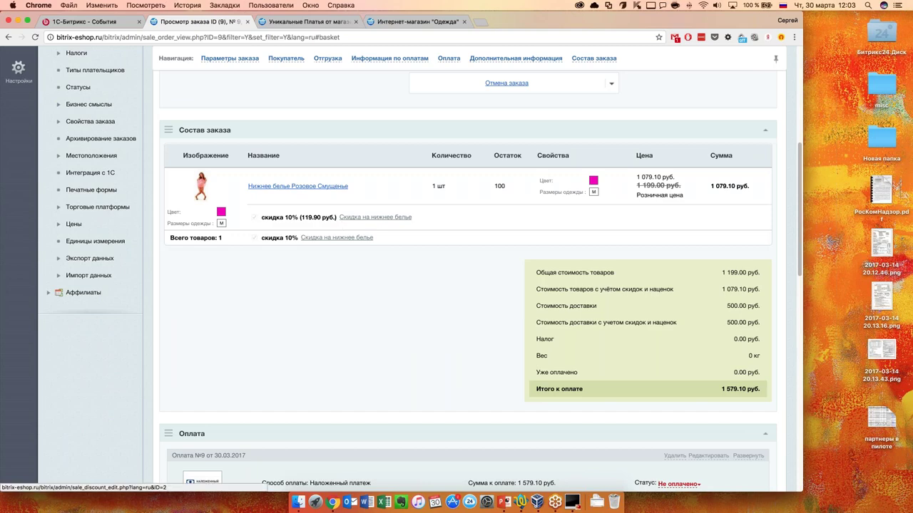
scroll(362, 298, "up", 5)
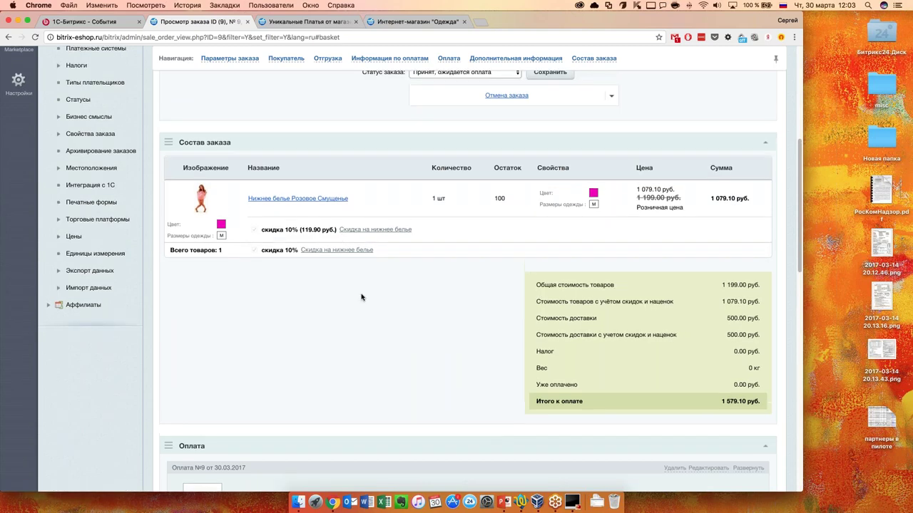
Examine the payment's status in the Оплата block and the customer details in the Покупатель block.
scroll(470, 285, "down", 10)
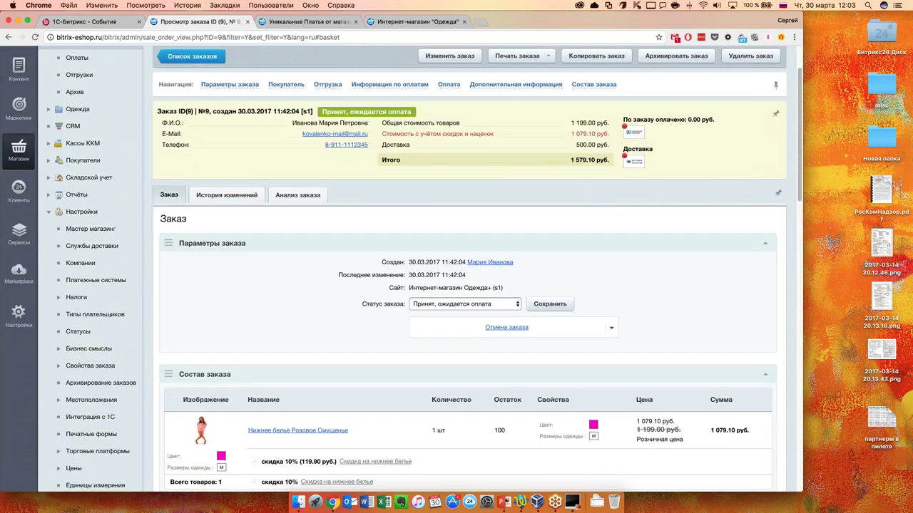
scroll(471, 285, "down", 2)
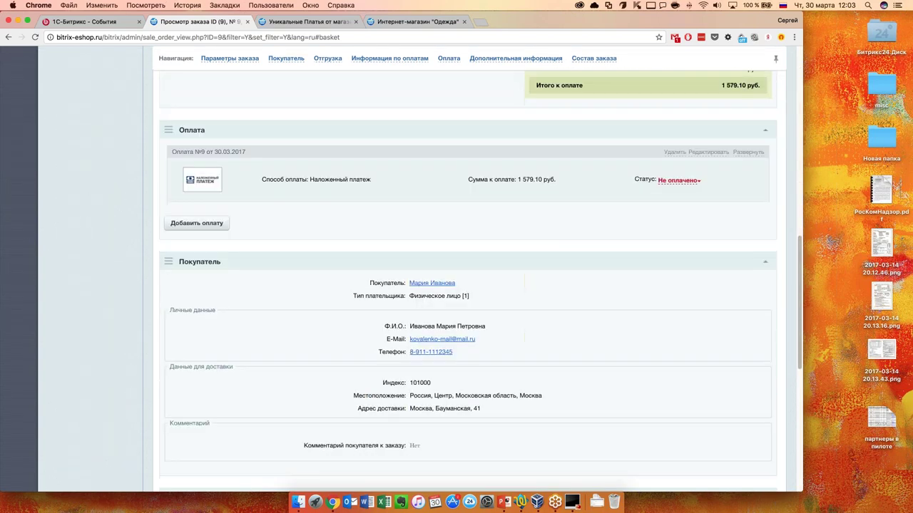
left_click(670, 182)
scroll(468, 283, "down", 1)
scroll(468, 285, "down", 3)
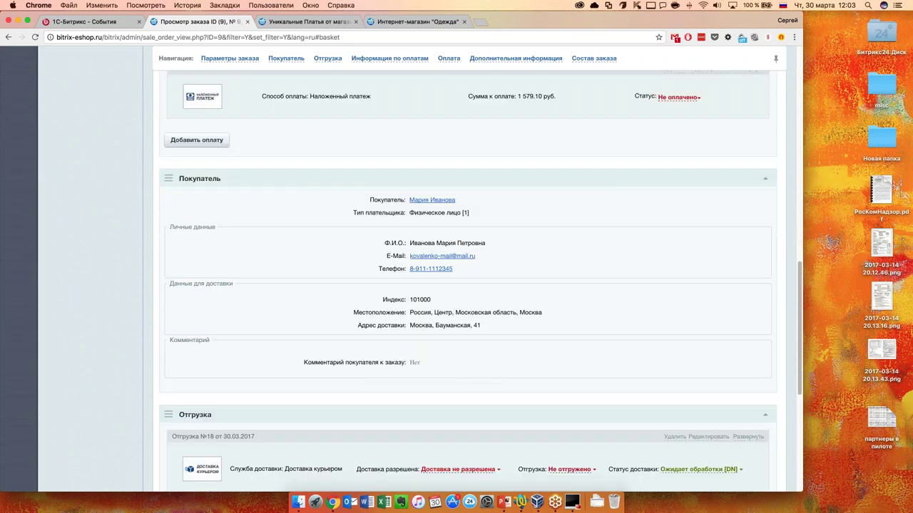
Examine the shipment's delivery permission, shipping and delivery status in the Отгрузка block, and view Информация по оплатам.
scroll(263, 247, "down", 8)
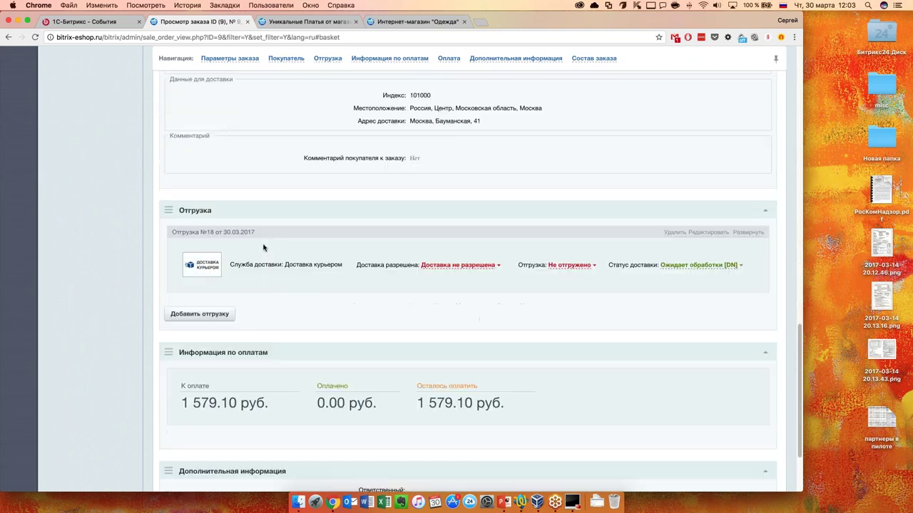
scroll(263, 247, "down", 1)
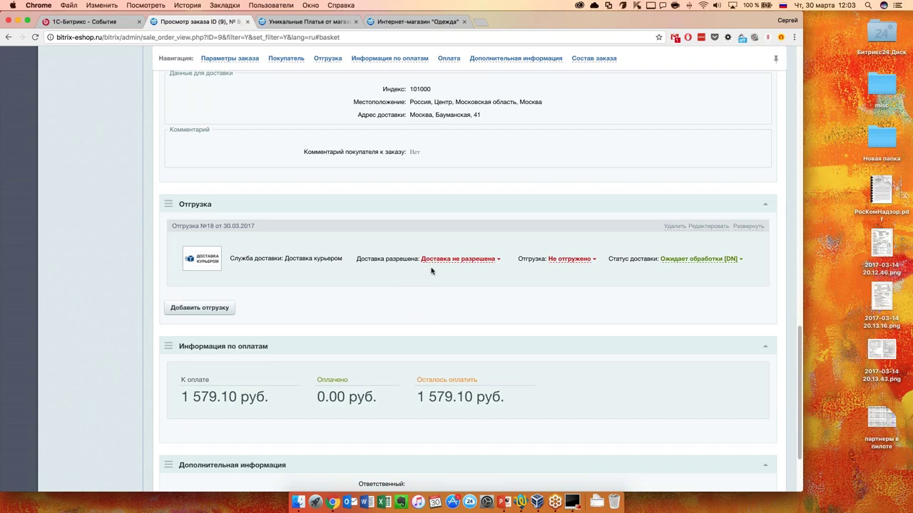
left_click(708, 261)
left_click(577, 305)
scroll(446, 309, "down", 3)
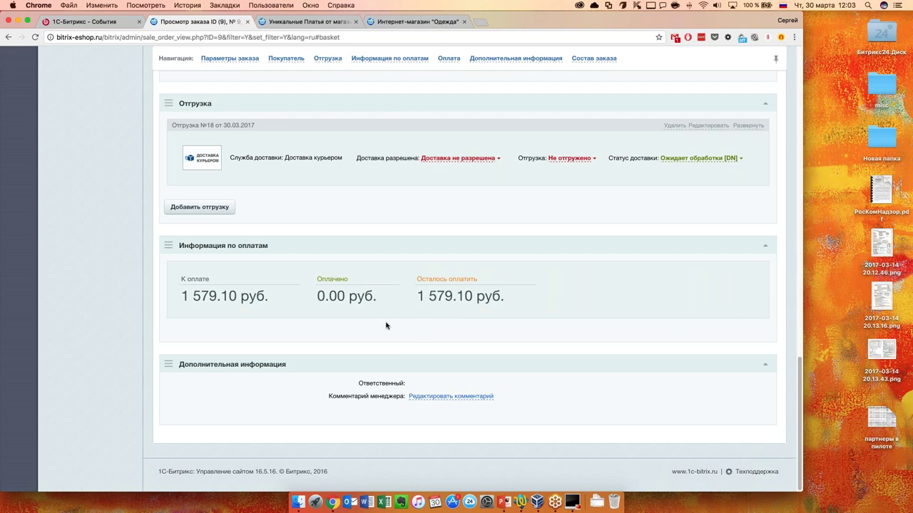
View the manager comment editor in the Дополнительная информация block and leave it without saving.
left_click(448, 397)
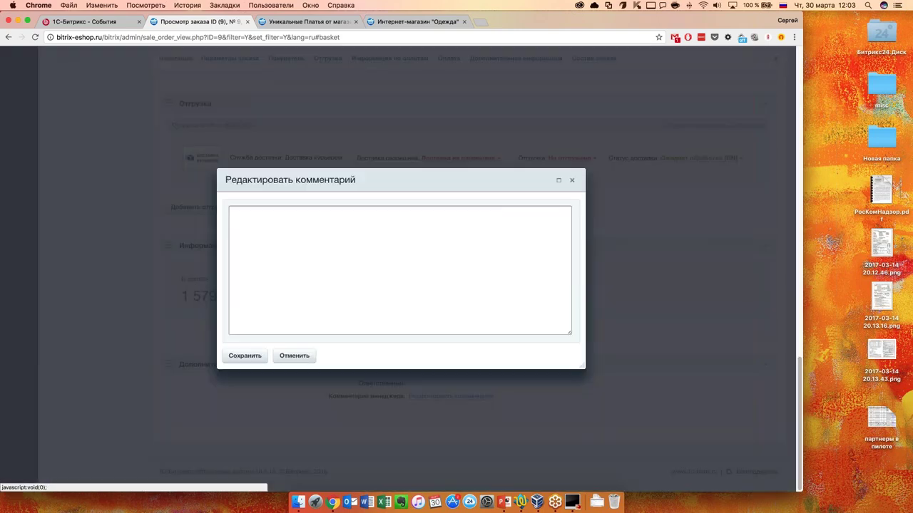
left_click(295, 358)
scroll(470, 291, "up", 1)
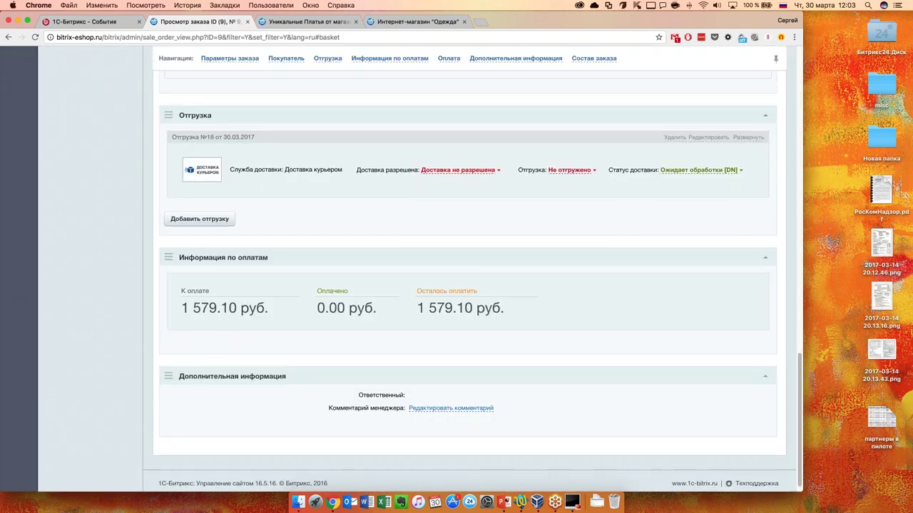
Examine the order's История изменений, including its filter and the list of logged operations.
scroll(469, 291, "up", 15)
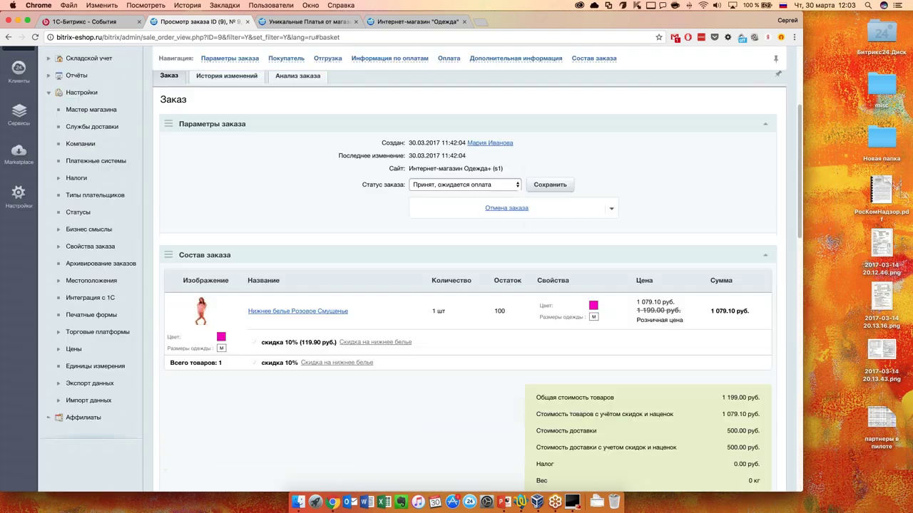
scroll(424, 248, "up", 5)
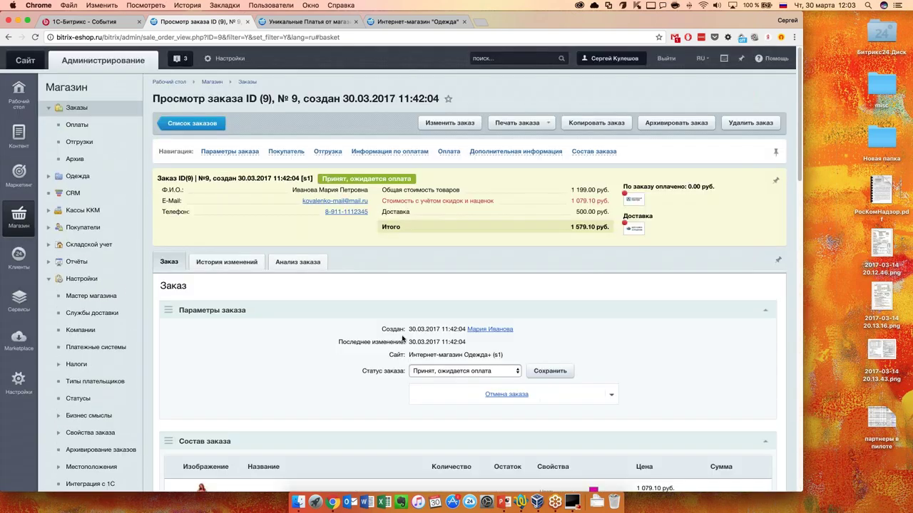
left_click(225, 263)
scroll(433, 302, "down", 5)
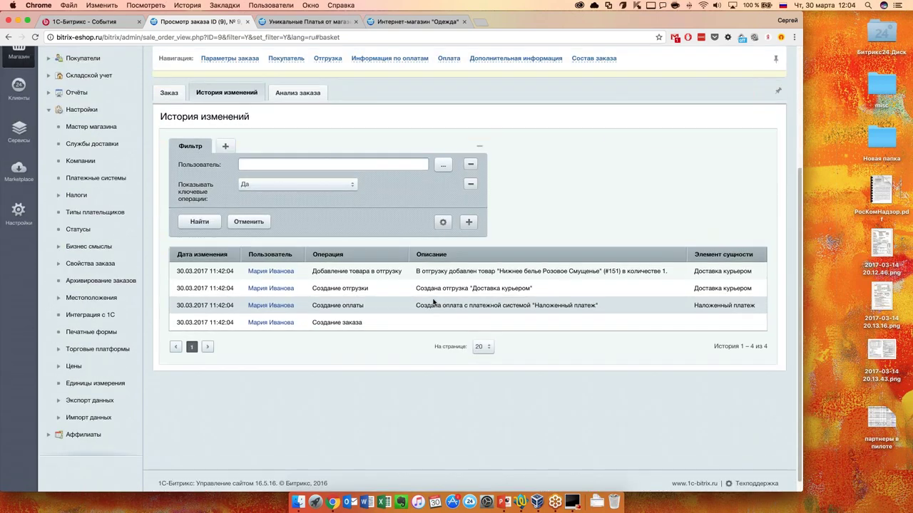
scroll(433, 303, "up", 1)
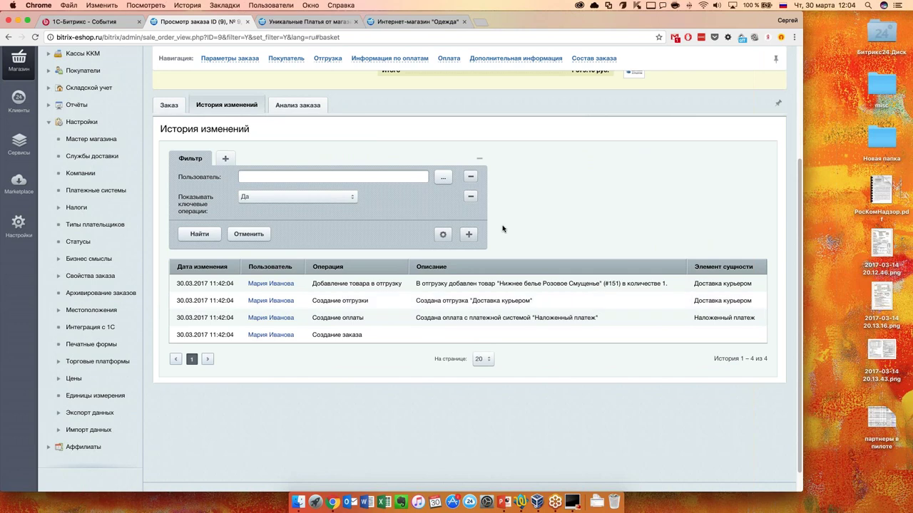
scroll(502, 229, "up", 5)
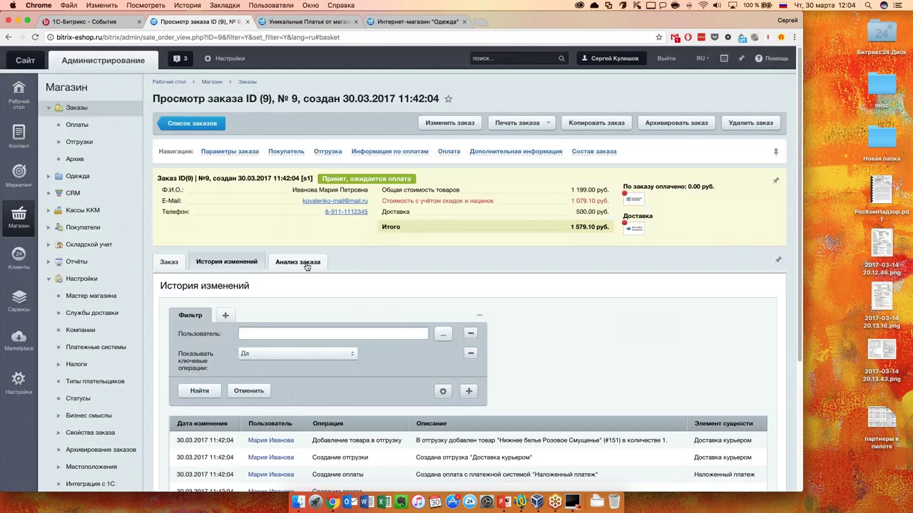
Examine the order's Анализ заказа with its product shipping quantities and related documents.
scroll(356, 428, "down", 1)
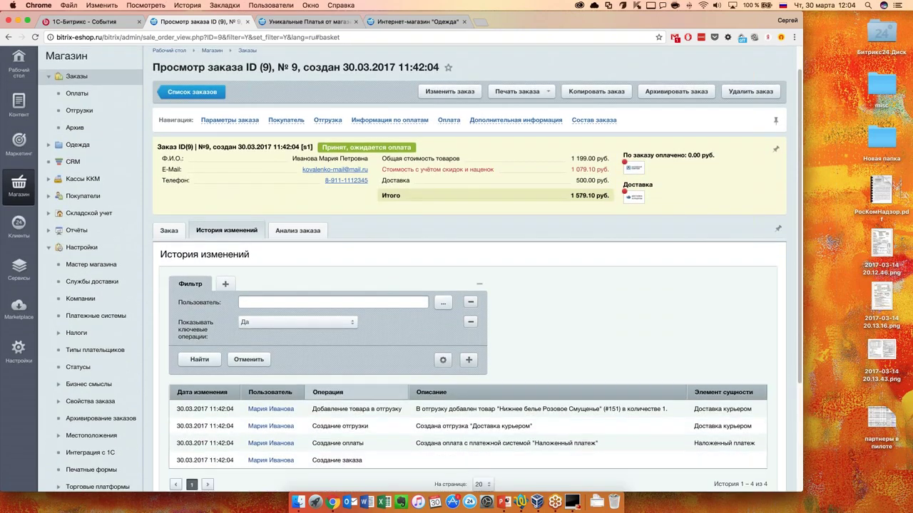
left_click(297, 231)
scroll(443, 347, "down", 2)
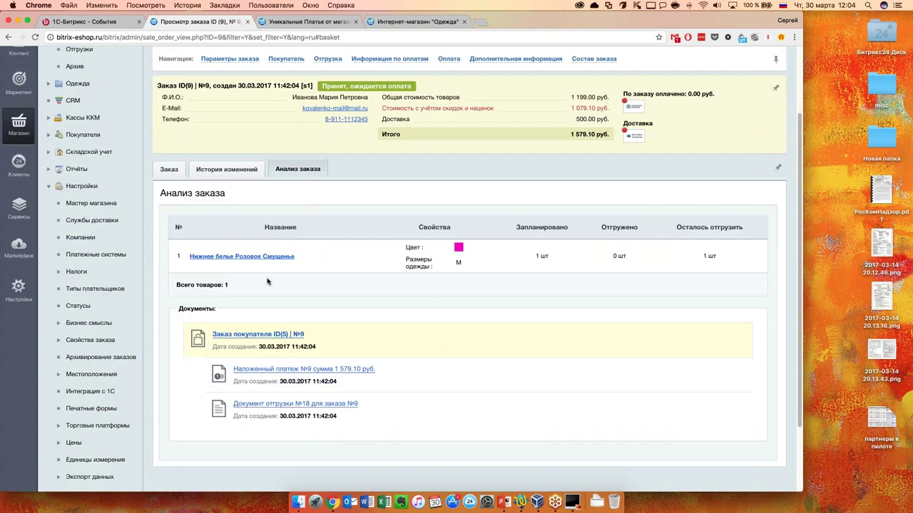
scroll(387, 271, "up", 3)
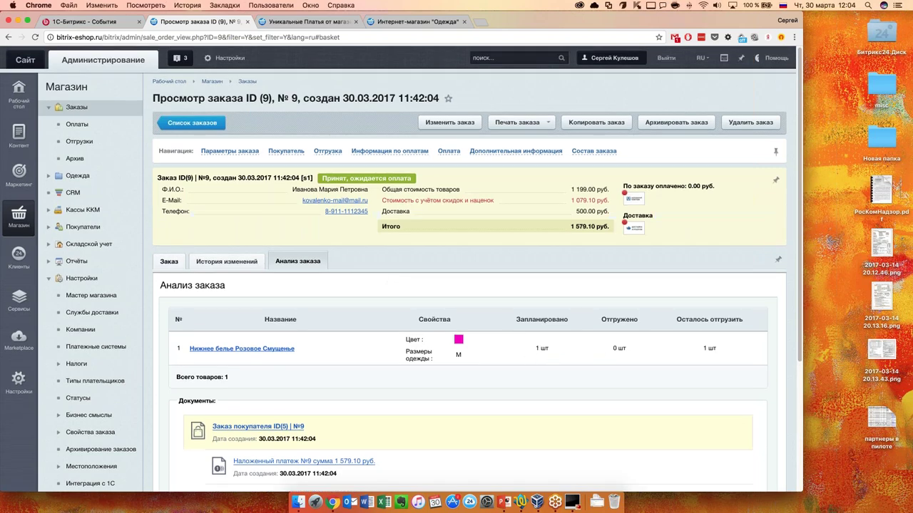
Return to the order's main view, open the order for editing and look through its editable blocks.
left_click(171, 262)
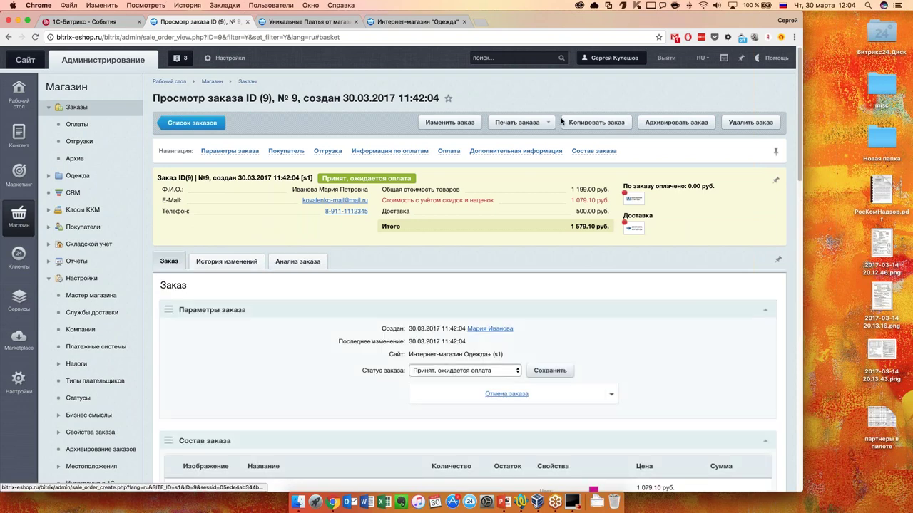
left_click(461, 123)
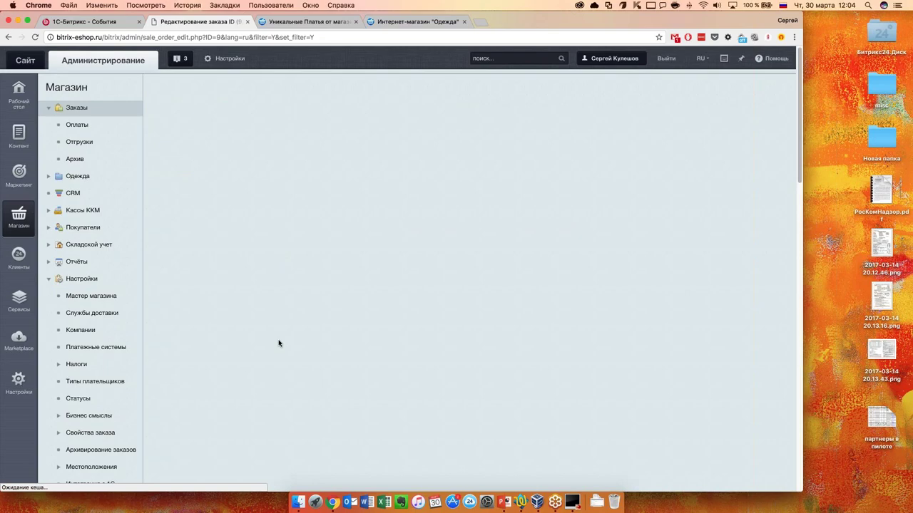
scroll(279, 343, "down", 15)
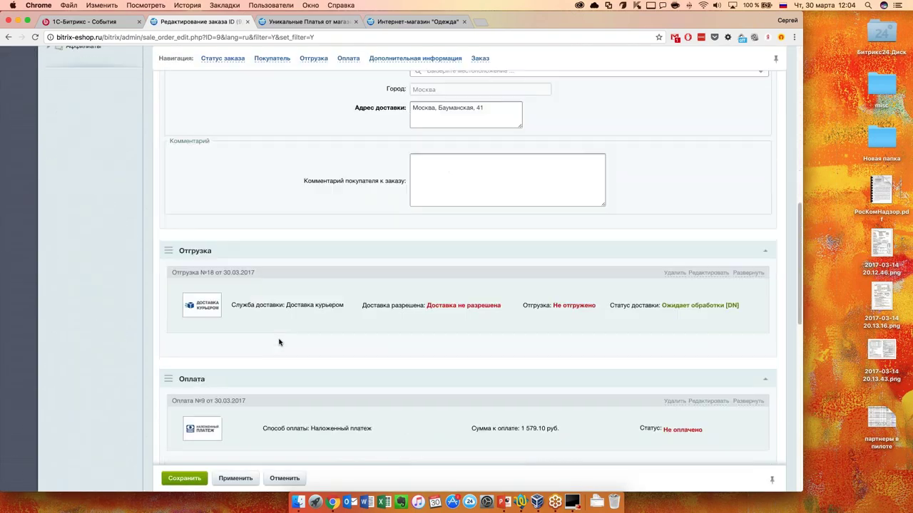
Look through the remaining blocks of the order's edit form, including Состав заказа, and return to the order list without saving.
scroll(279, 343, "down", 15)
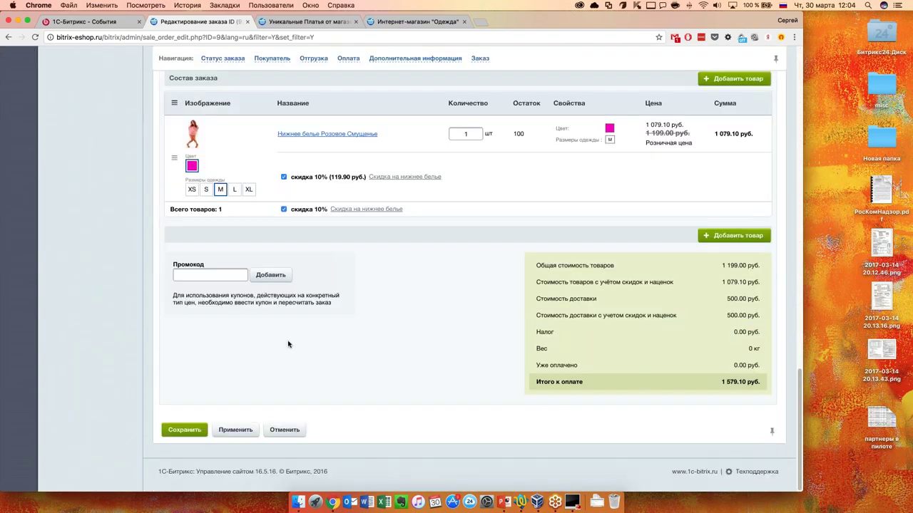
scroll(288, 345, "up", 20)
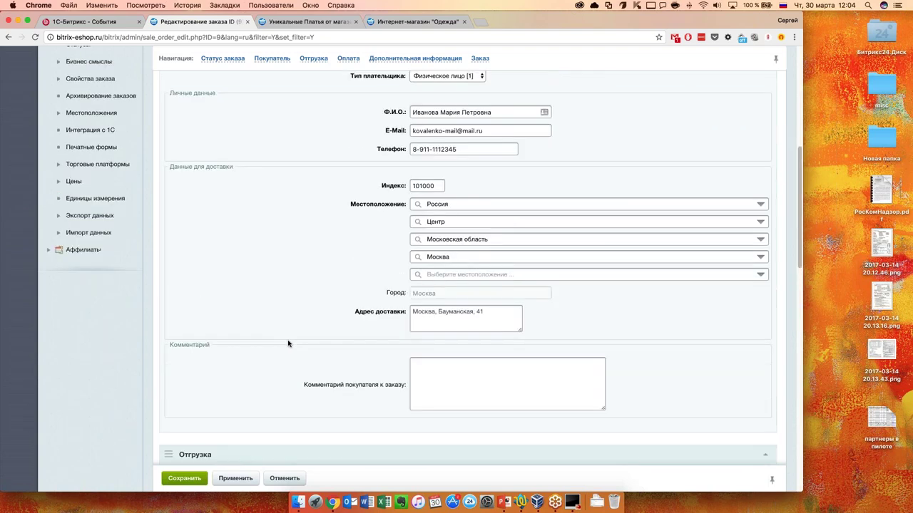
scroll(288, 345, "up", 10)
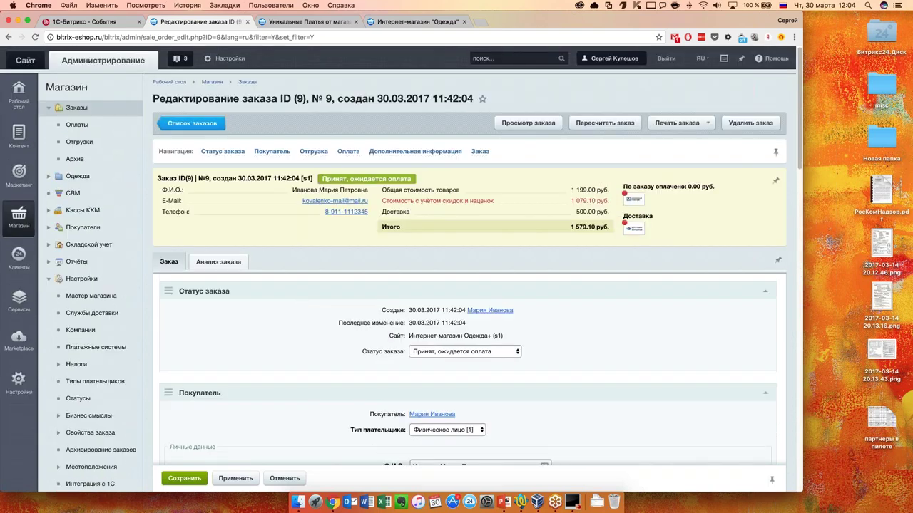
left_click(192, 123)
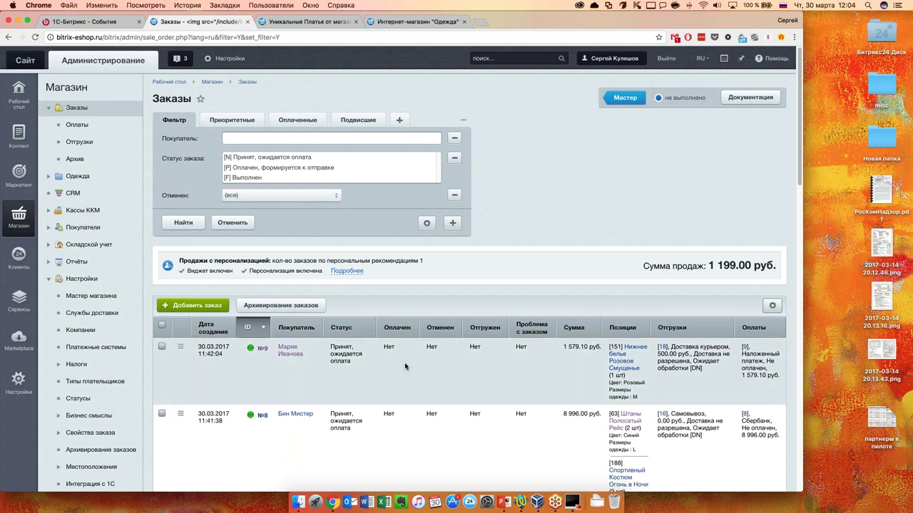
Open the detailed information of the most recent order in the order list.
scroll(407, 365, "down", 3)
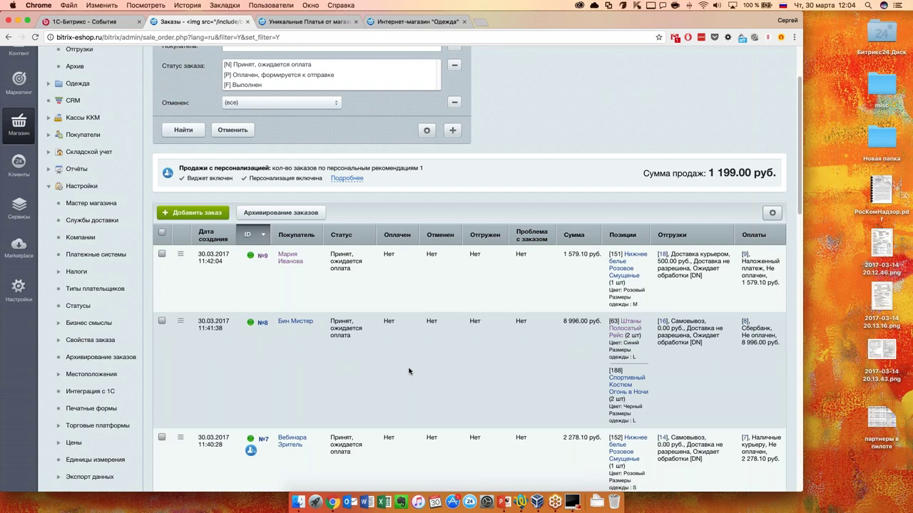
scroll(409, 371, "up", 3)
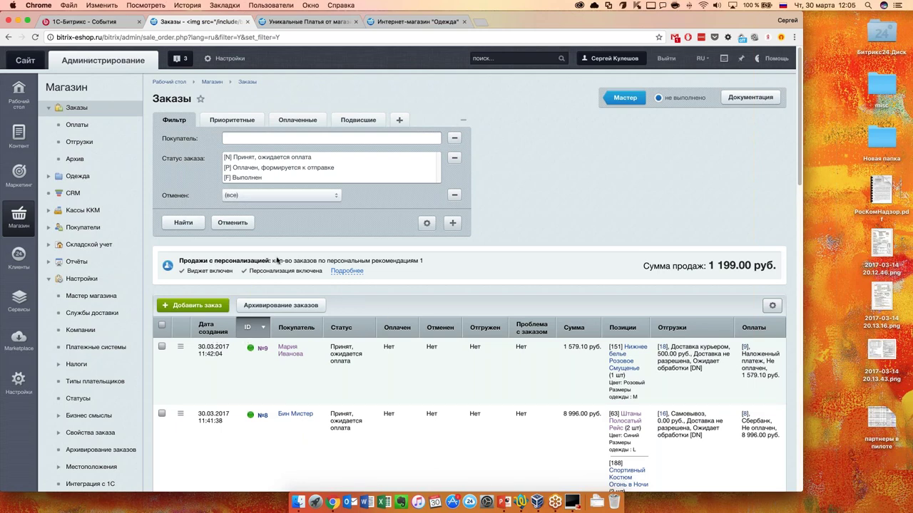
scroll(499, 263, "down", 3)
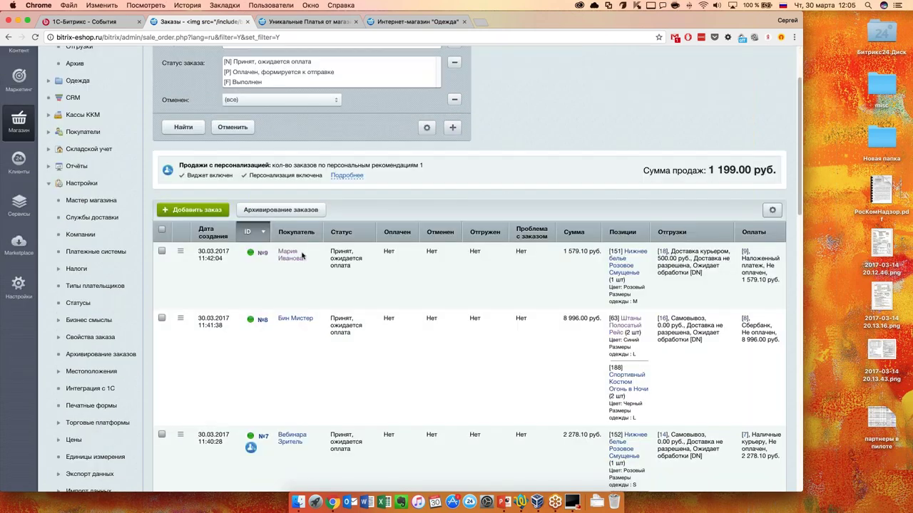
left_click(180, 252)
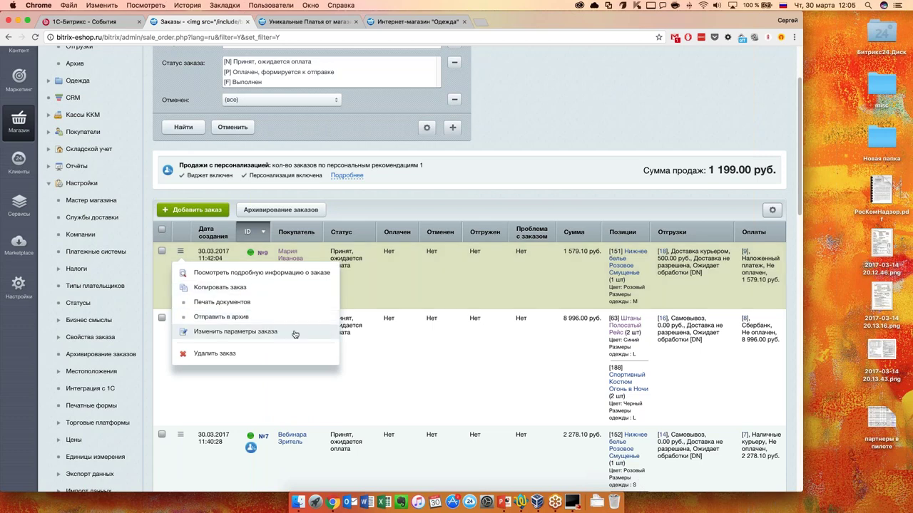
left_click(243, 273)
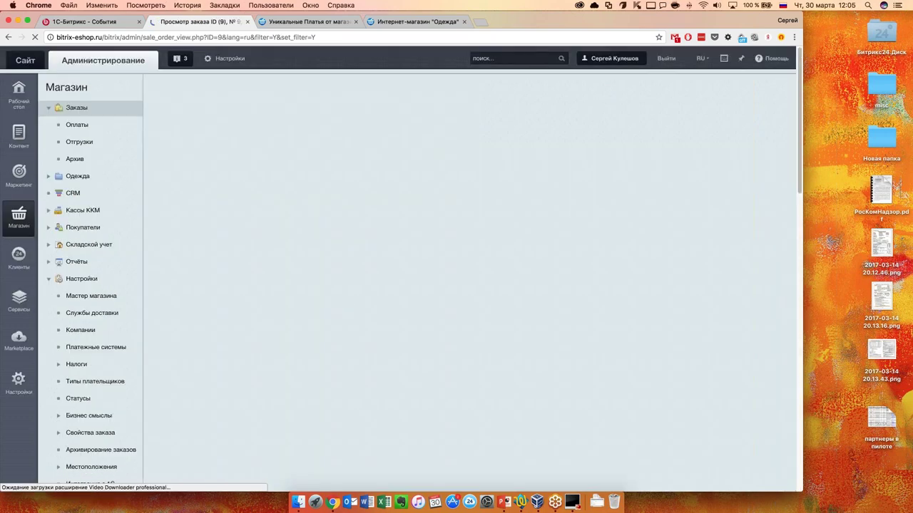
Set the order status to Выполнен in Параметры заказа and save it.
scroll(471, 286, "down", 3)
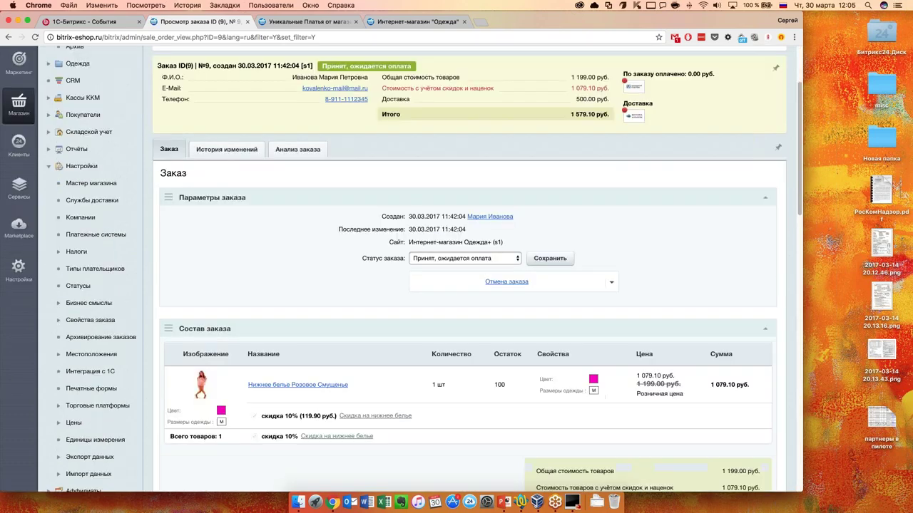
left_click(491, 261)
left_click(456, 275)
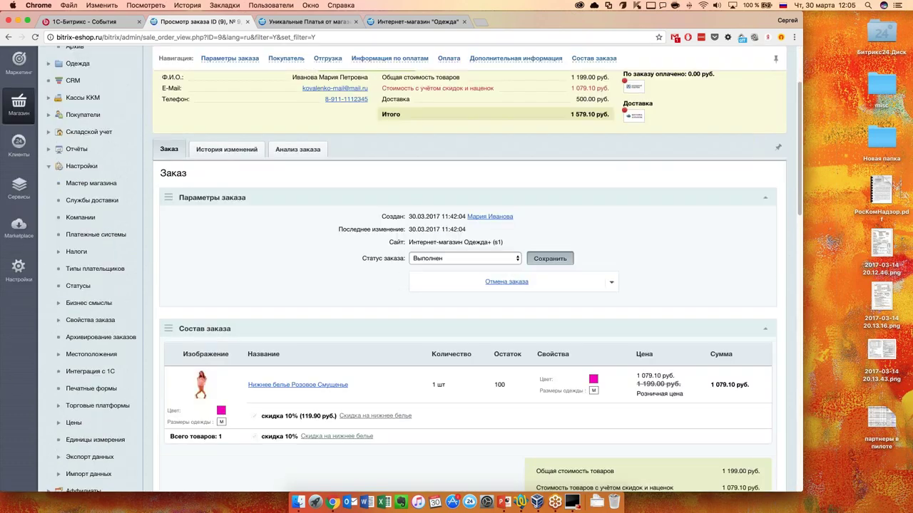
left_click(550, 259)
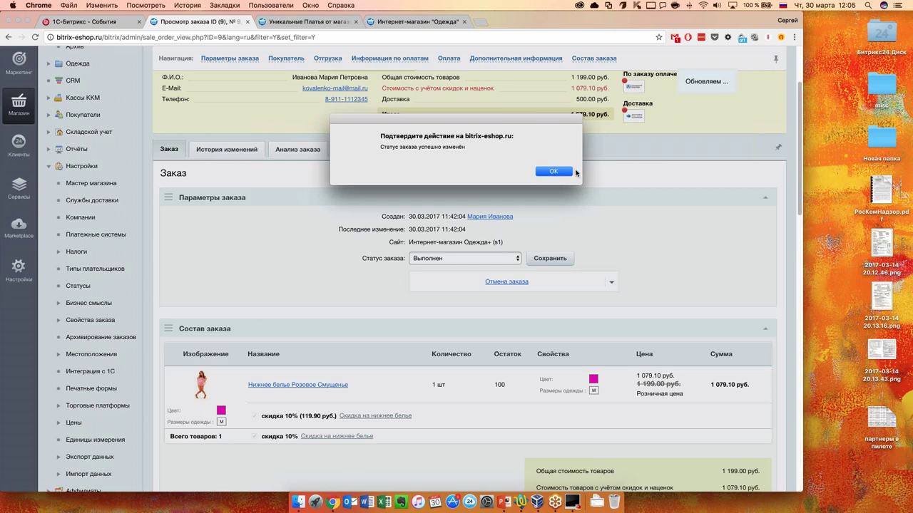
left_click(571, 174)
In the Отгрузка block, allow delivery, mark the shipment as Отгружено and set its delivery status to Передан в службу доставки [DS].
scroll(503, 326, "down", 15)
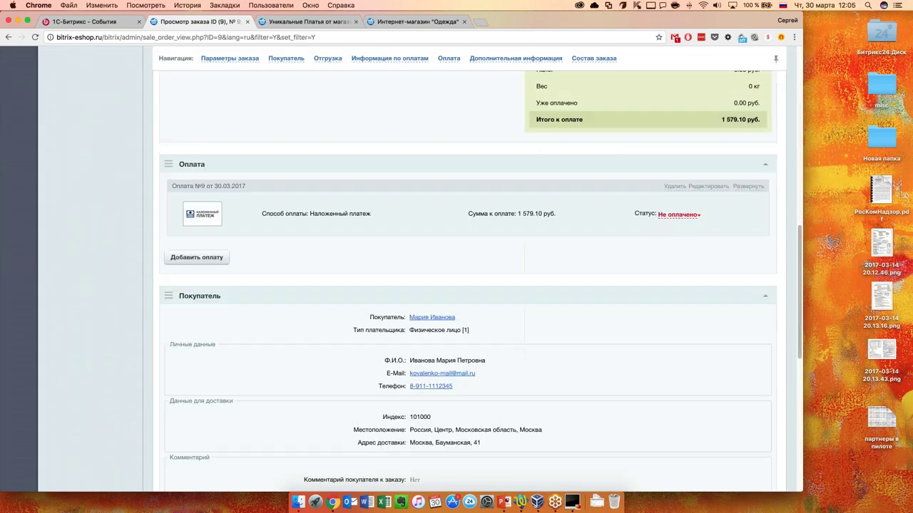
scroll(503, 326, "down", 3)
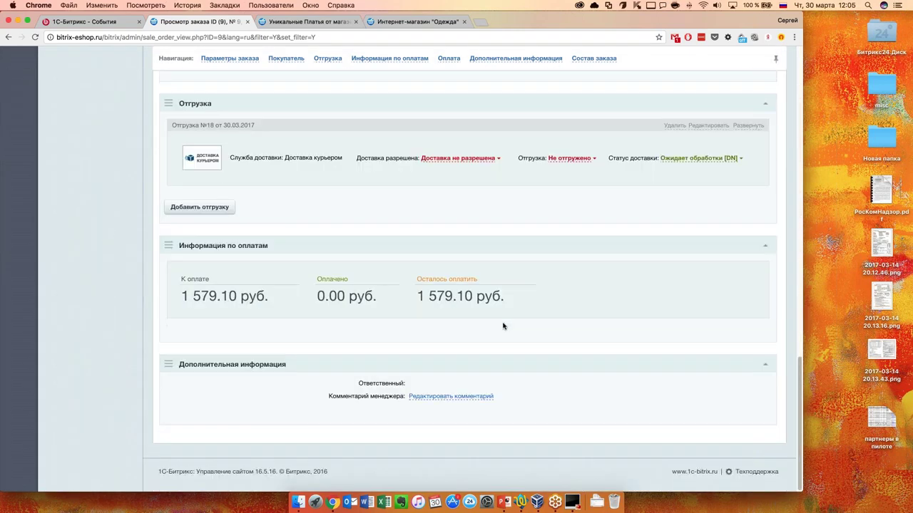
scroll(502, 326, "up", 2)
left_click(481, 321)
left_click(460, 337)
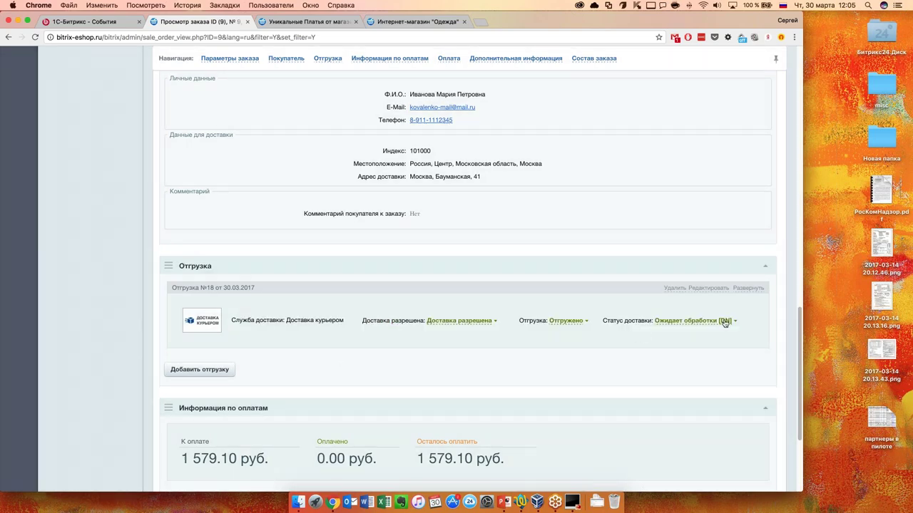
left_click(723, 323)
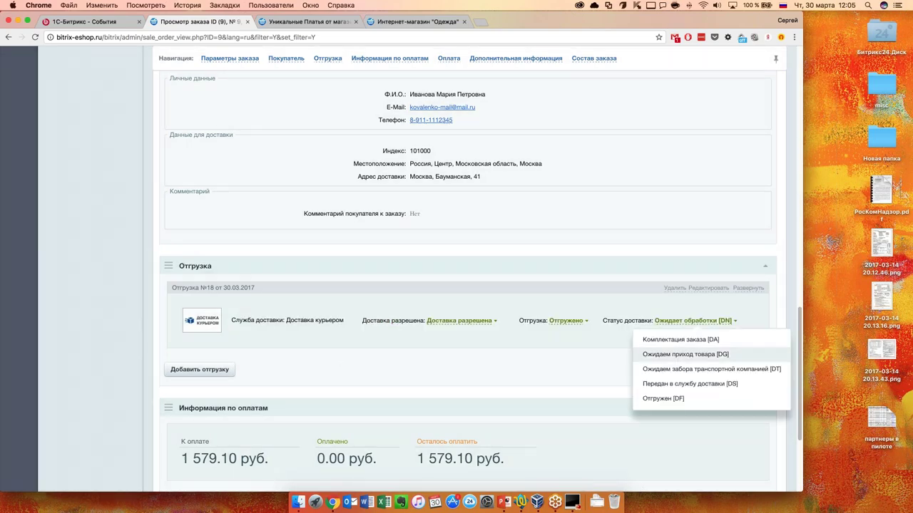
left_click(705, 385)
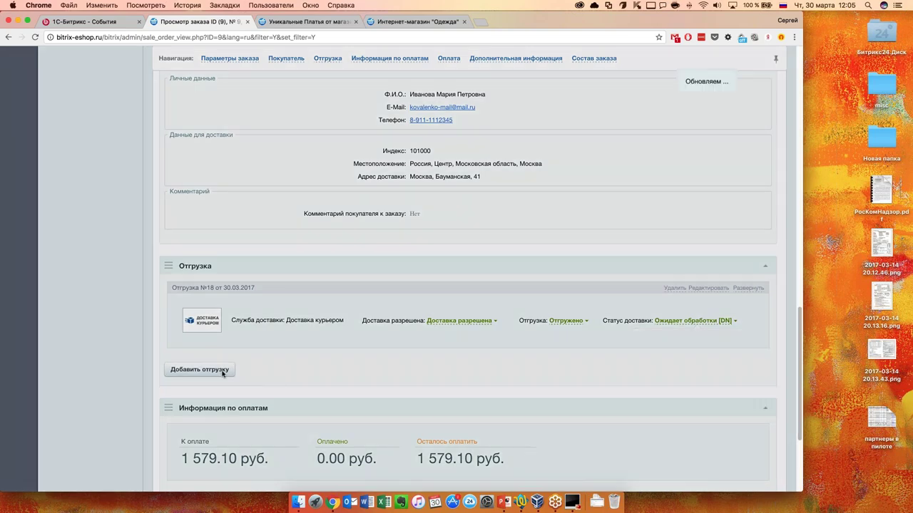
Return to the order list and check the edited order's status and shipment columns.
scroll(342, 370, "down", 3)
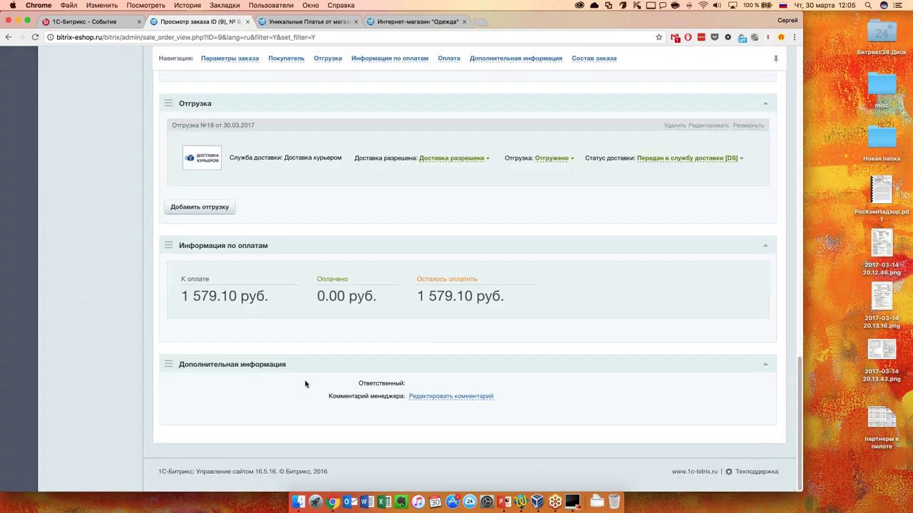
scroll(314, 374, "up", 15)
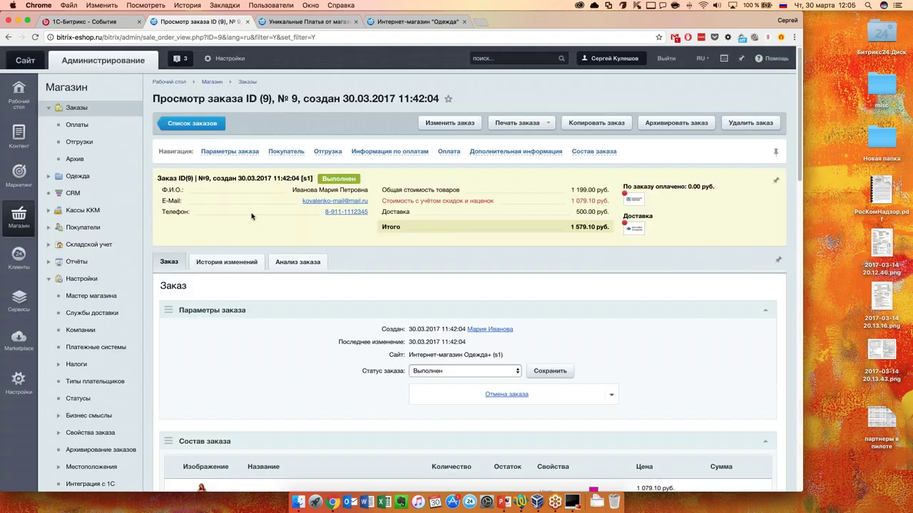
left_click(192, 124)
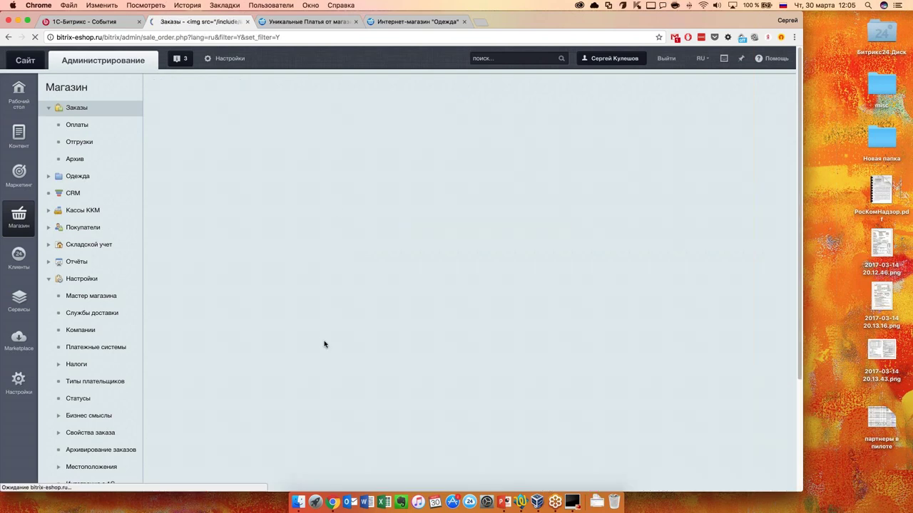
scroll(324, 345, "down", 4)
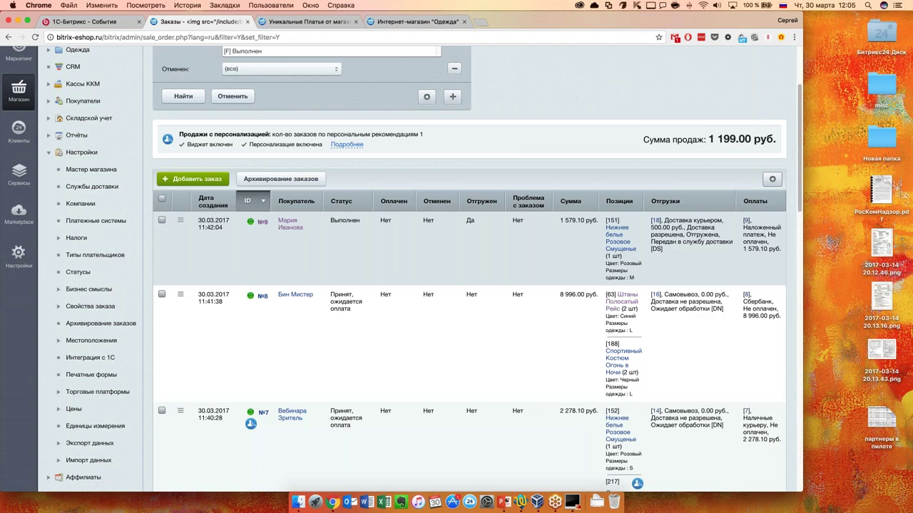
scroll(334, 238, "up", 2)
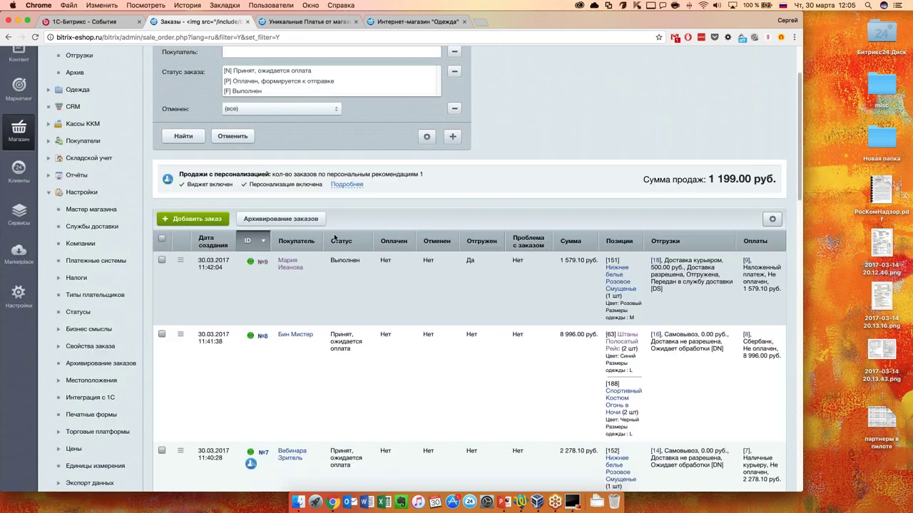
scroll(334, 238, "up", 4)
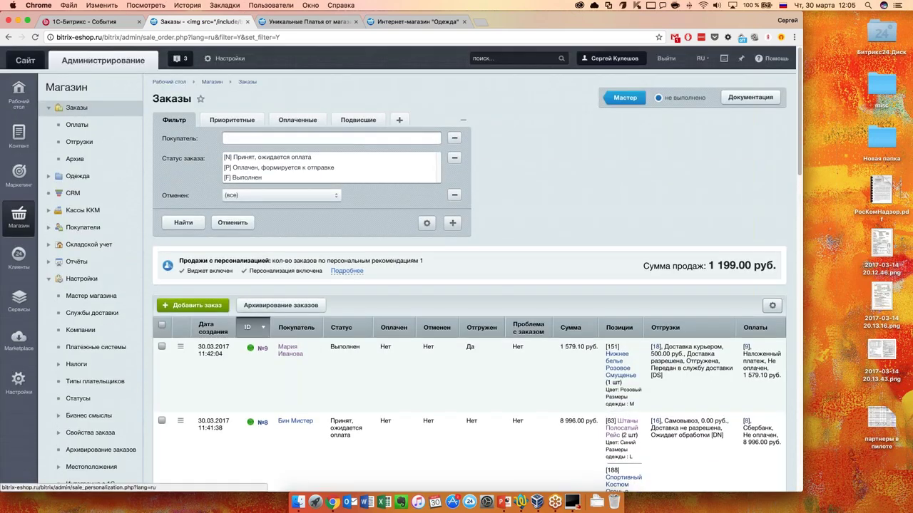
Filter the order list by the status Выполнен, followed by Оплачен, формируется к отправке.
scroll(296, 191, "down", 1)
left_click(246, 177)
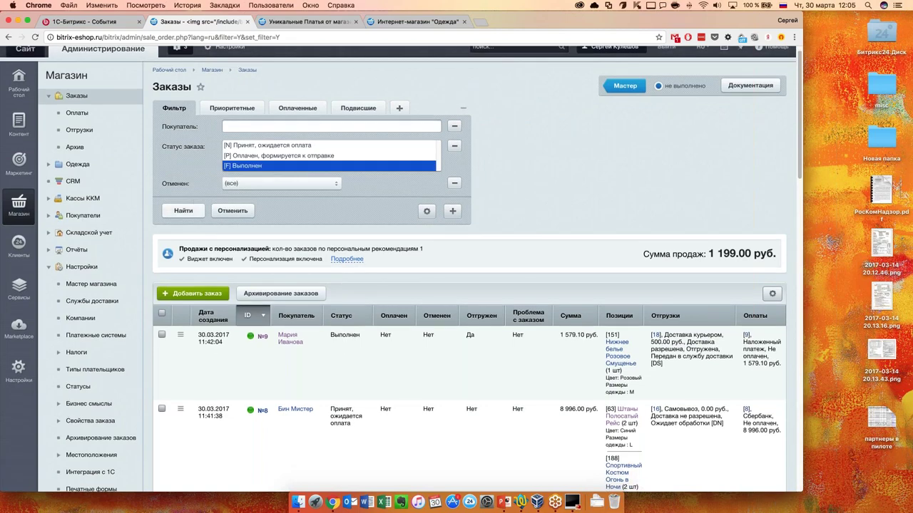
left_click(183, 210)
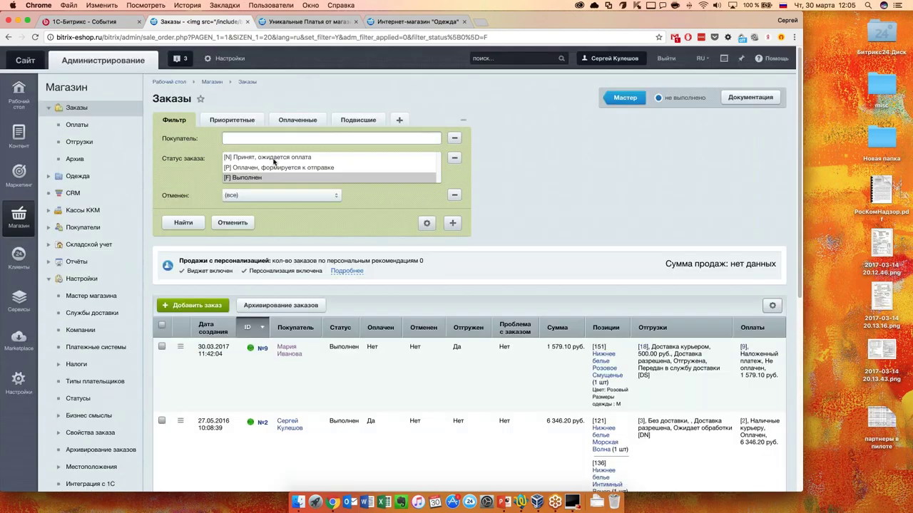
left_click(278, 168)
left_click(183, 222)
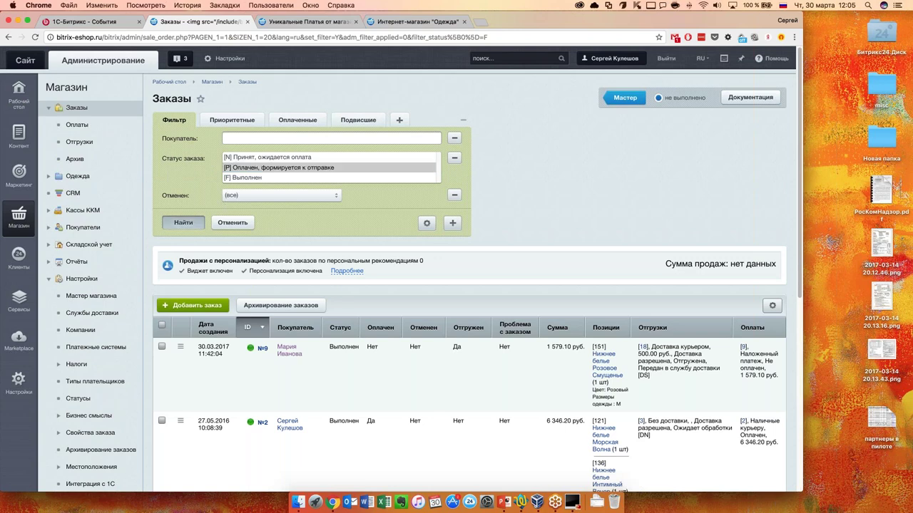
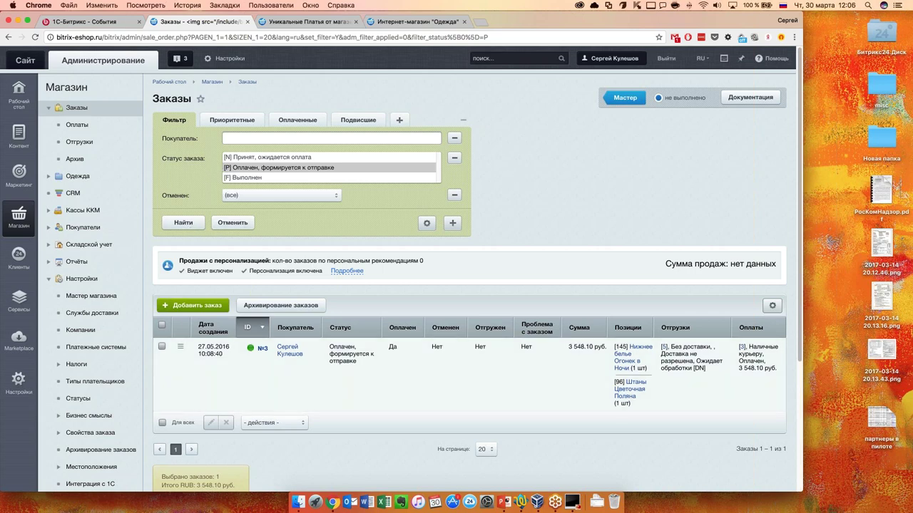
Collapse the Заказы and Настройки branches of the Магазин section and open Пульс конверсии in Маркетинг.
left_click(48, 109)
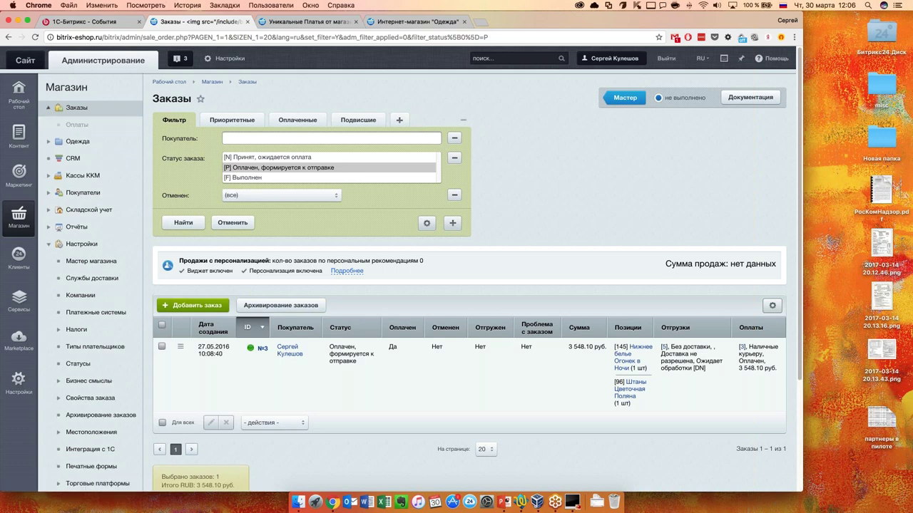
left_click(47, 229)
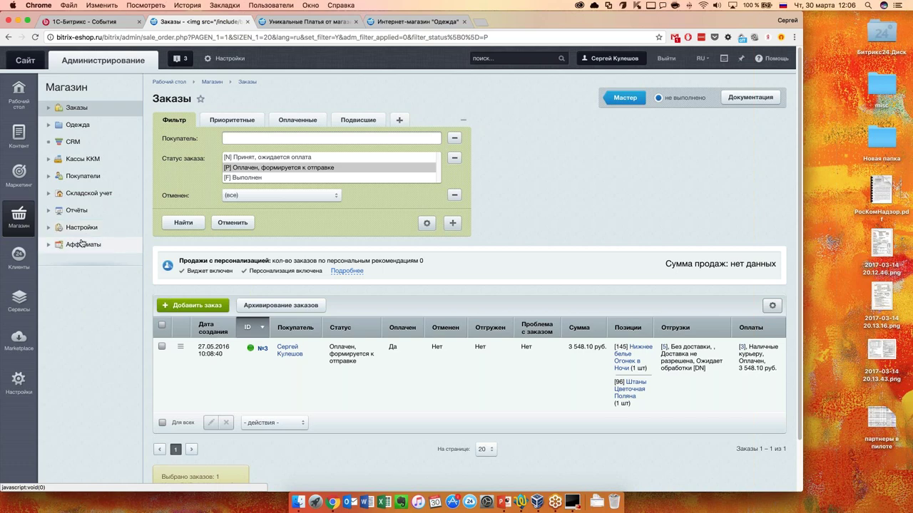
left_click(29, 190)
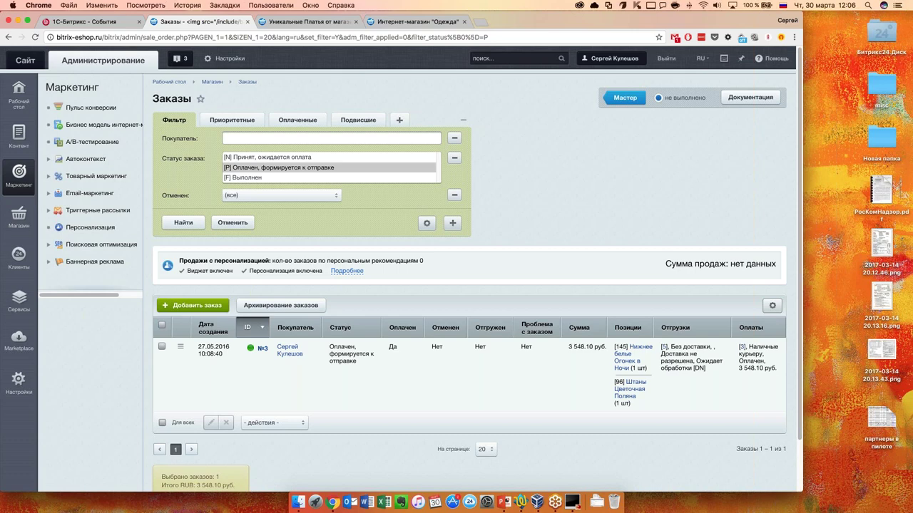
left_click(90, 107)
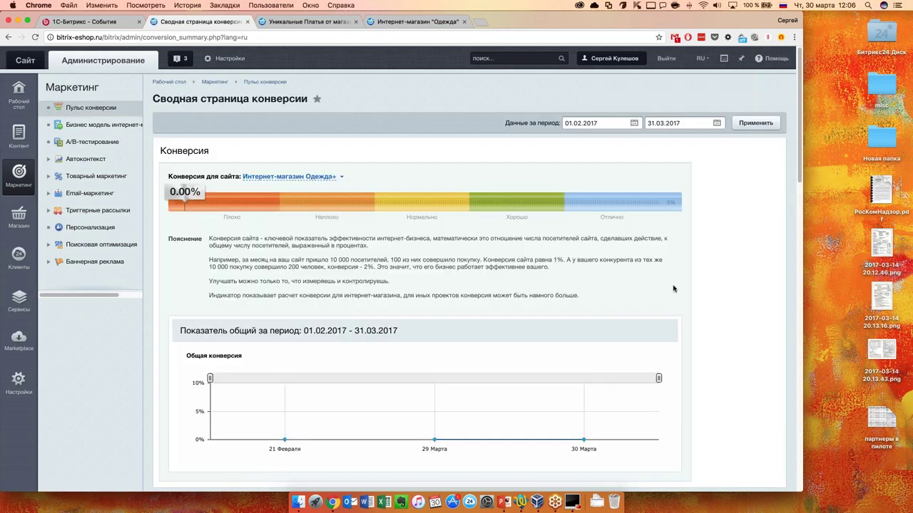
Examine the conversion summary with its overall conversion chart, device breakdown and order totals.
scroll(675, 291, "down", 1)
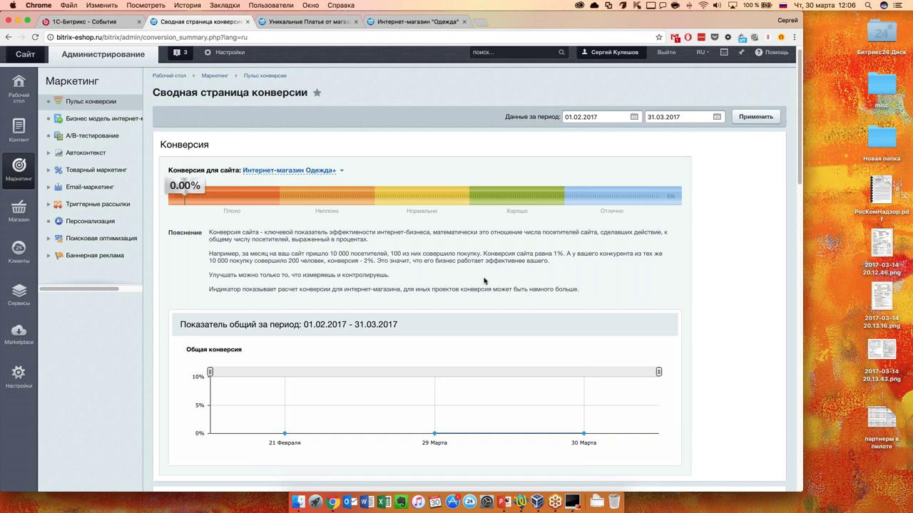
scroll(480, 281, "down", 5)
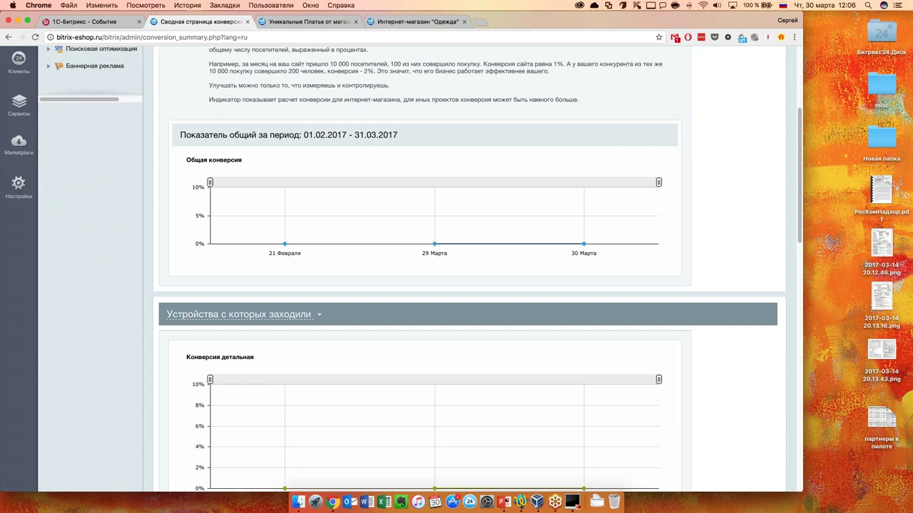
scroll(392, 290, "down", 4)
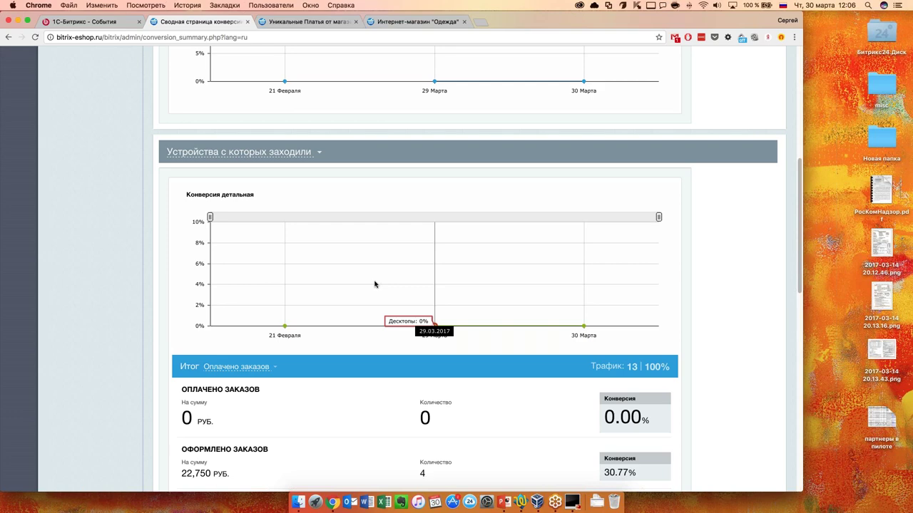
scroll(376, 281, "down", 1)
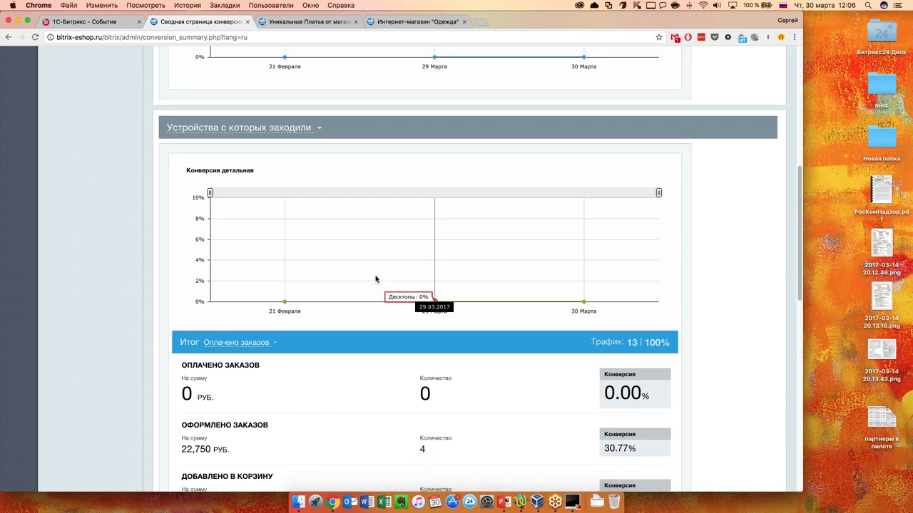
Review the conversion breakdown by device for Планшеты, Смартфоны, Десктопы and Прочее, along with the Итог block.
scroll(374, 280, "down", 3)
scroll(373, 279, "up", 8)
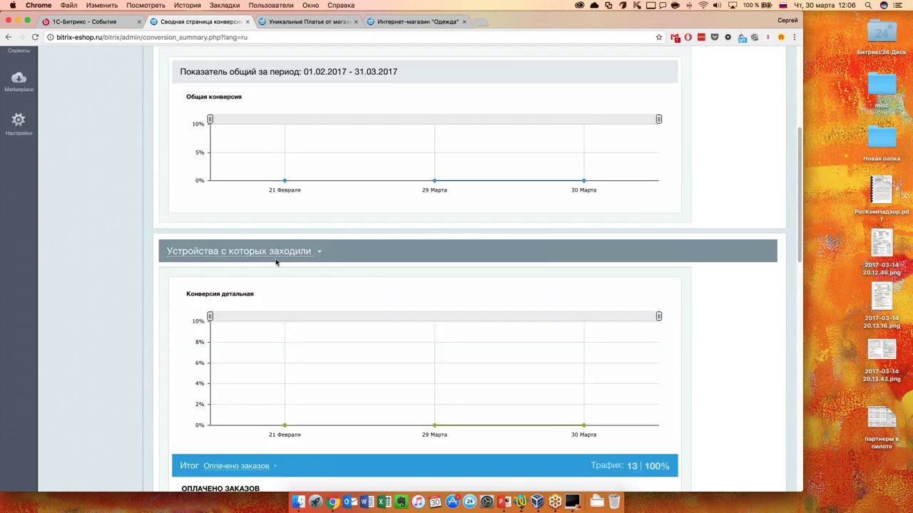
scroll(276, 263, "down", 10)
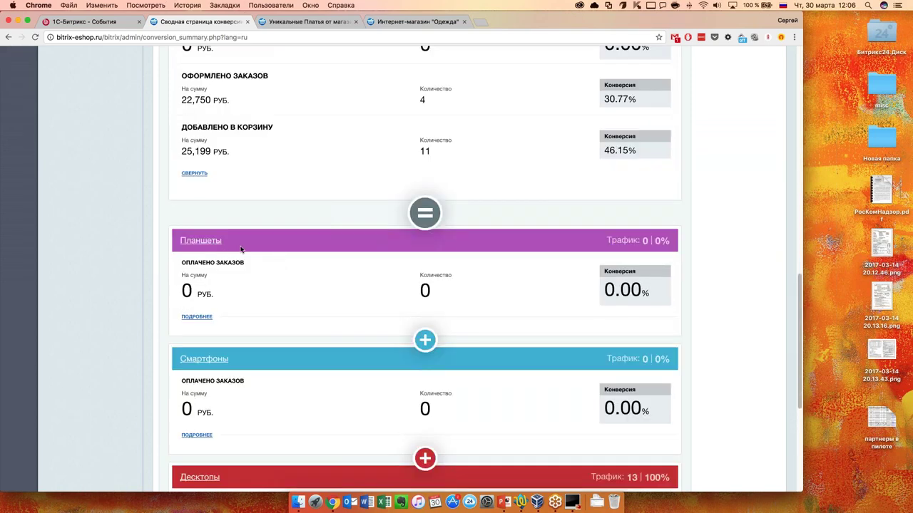
scroll(249, 336, "down", 5)
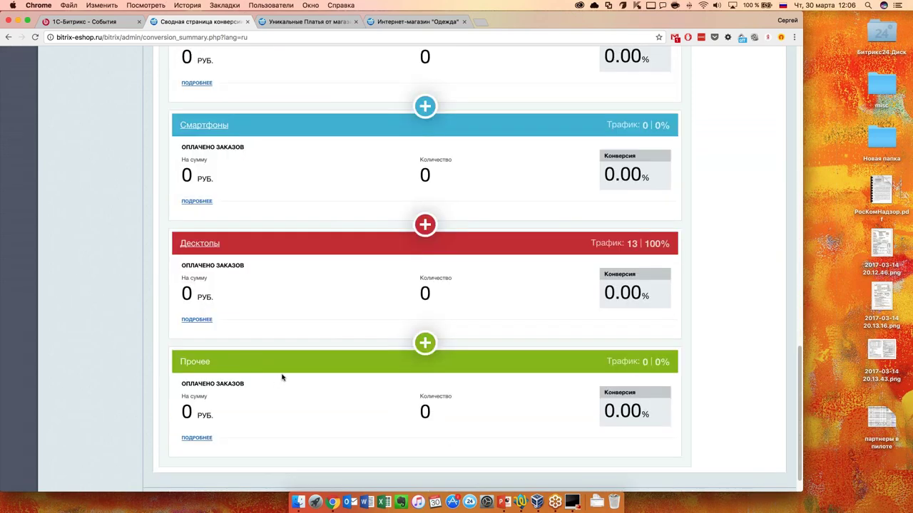
scroll(265, 362, "up", 1)
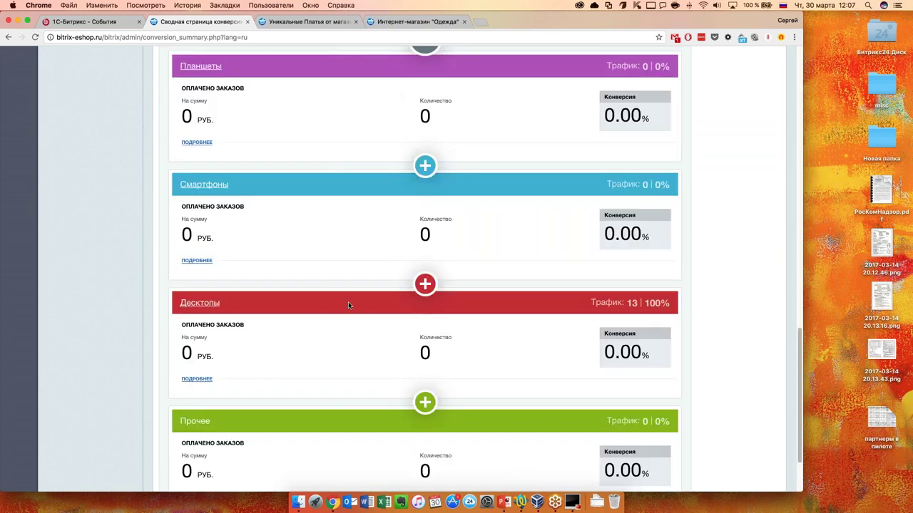
scroll(348, 302, "up", 1)
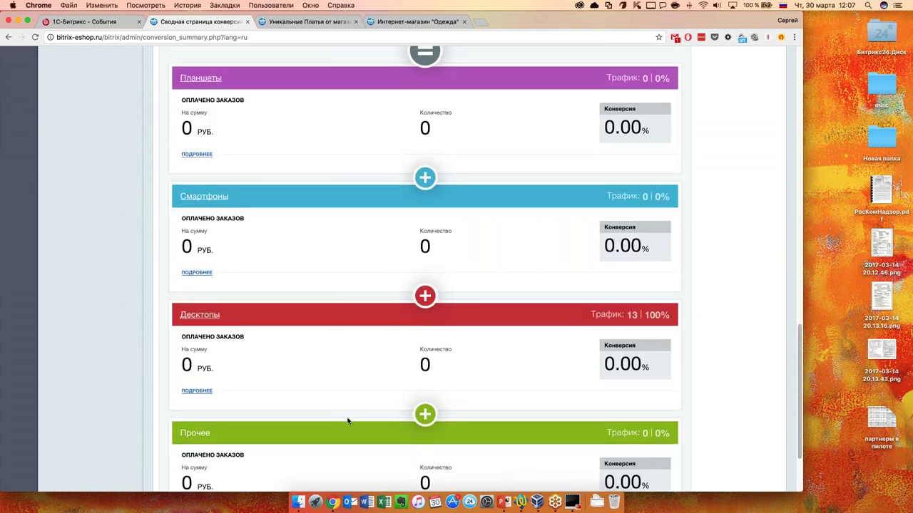
scroll(343, 405, "up", 1)
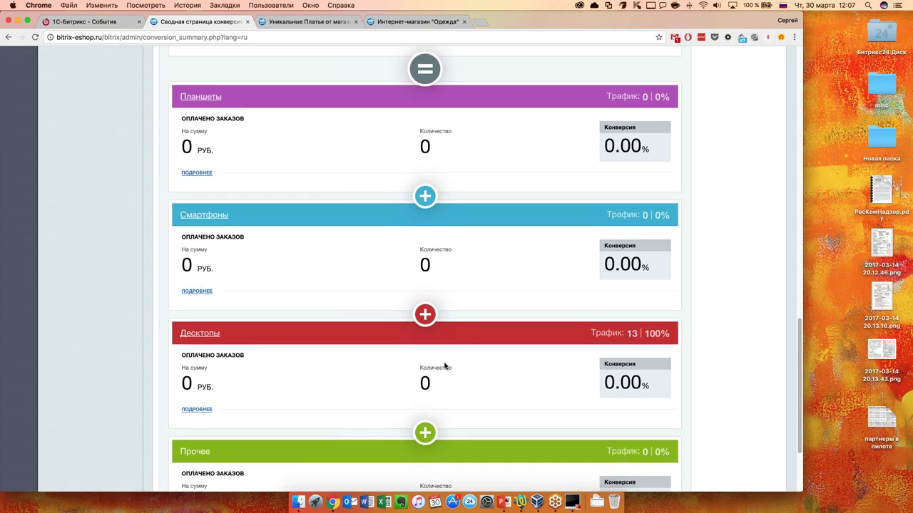
scroll(296, 387, "up", 5)
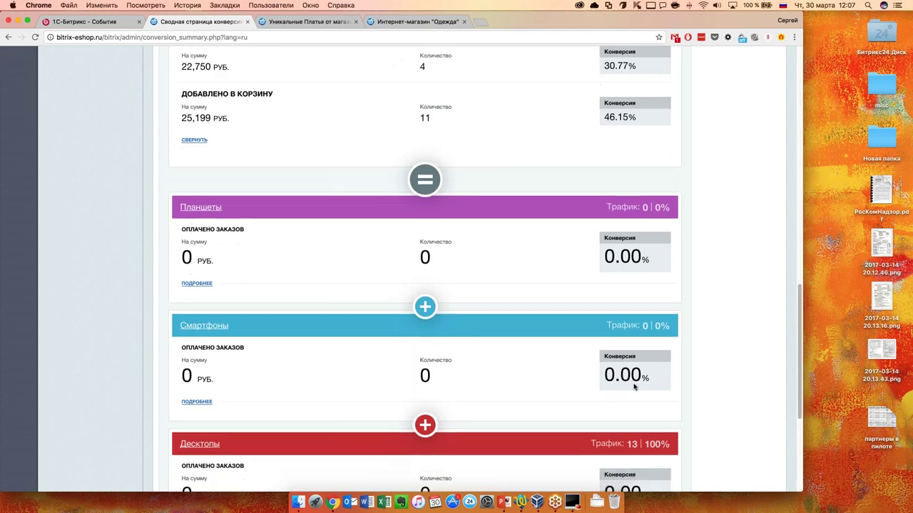
scroll(634, 386, "down", 9)
scroll(338, 300, "up", 20)
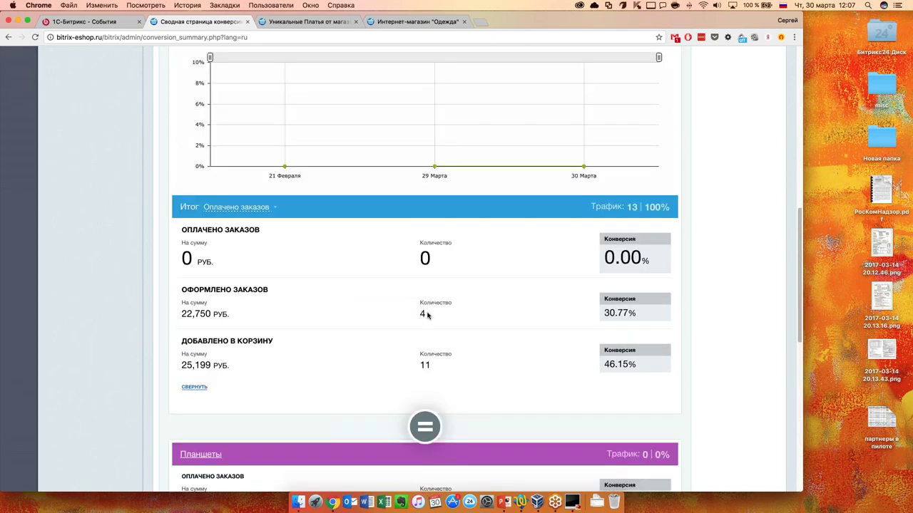
scroll(333, 302, "up", 1)
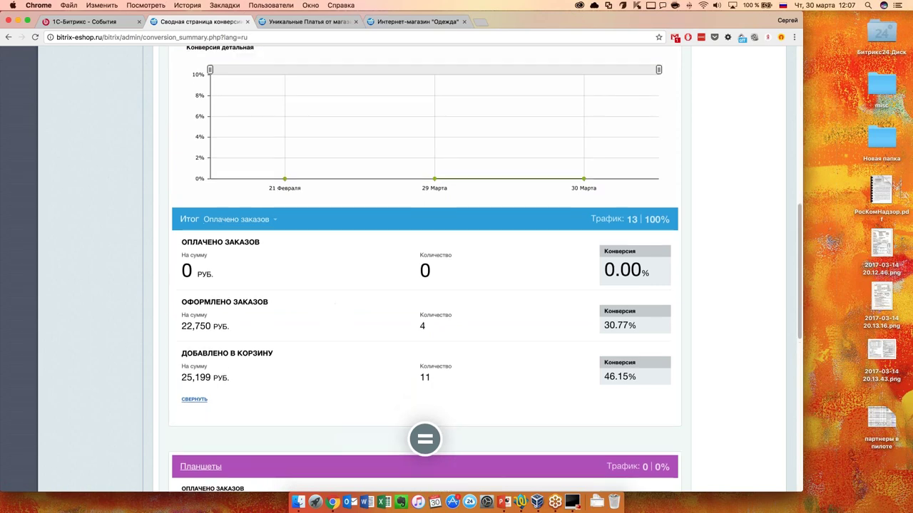
Switch the detailed conversion breakdown from devices to Источники с которых заходили.
scroll(300, 321, "up", 5)
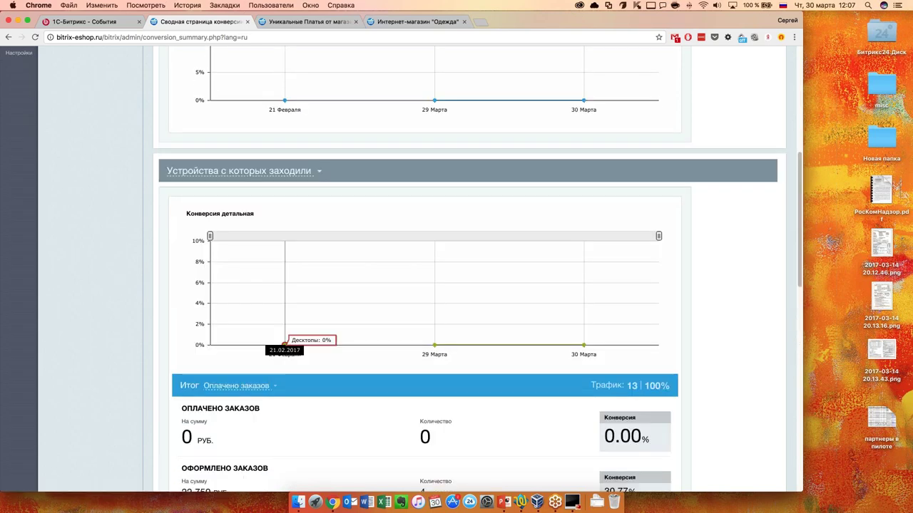
left_click(243, 171)
left_click(235, 207)
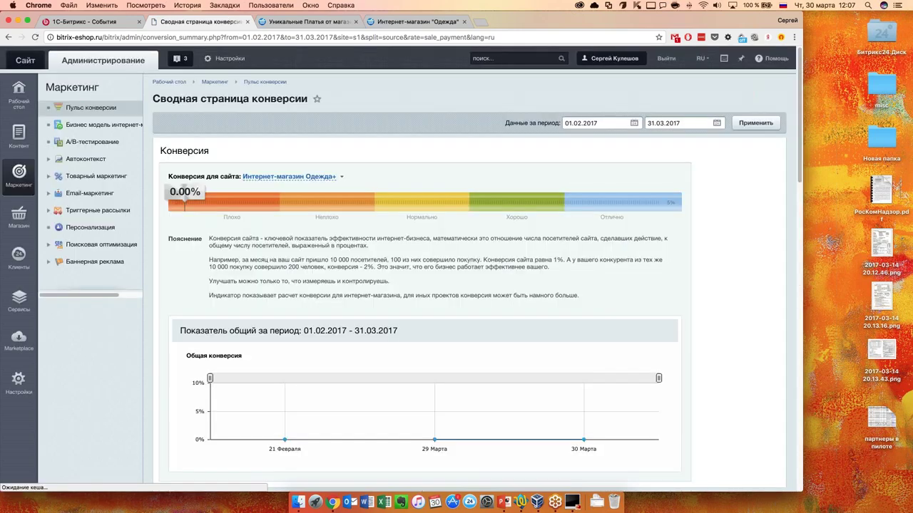
Examine the conversion by traffic source: Почтовые рассылки, Контекстная реклама, Органический трафик and Прочее, including the traffic share.
scroll(254, 217, "down", 6)
scroll(307, 249, "down", 10)
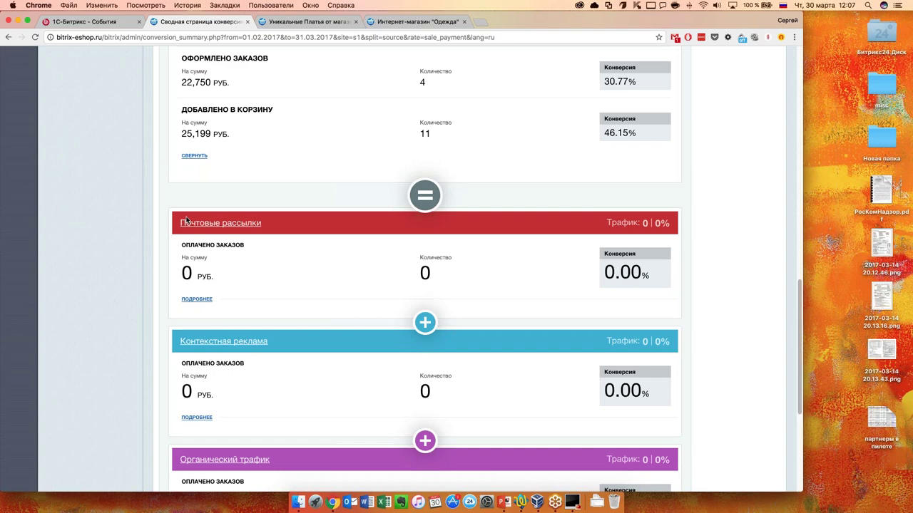
scroll(328, 226, "down", 1)
scroll(264, 315, "down", 2)
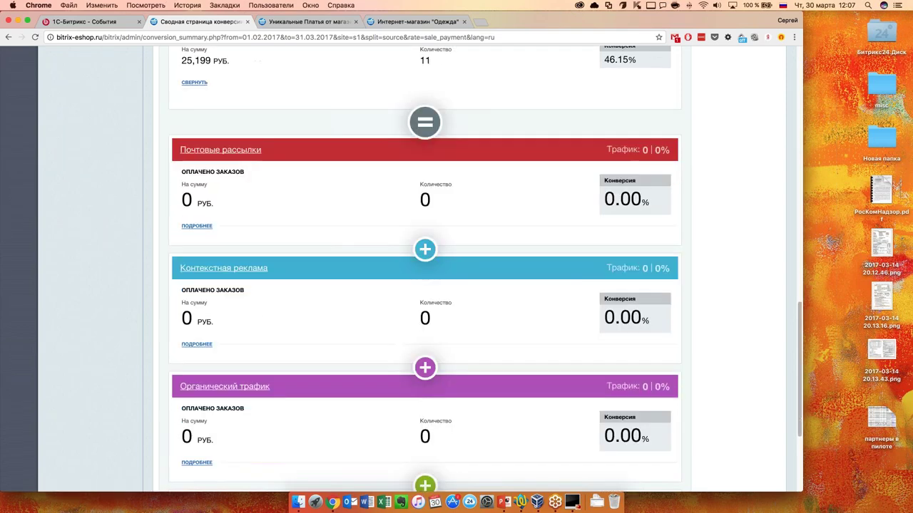
scroll(265, 316, "down", 1)
scroll(274, 218, "down", 3)
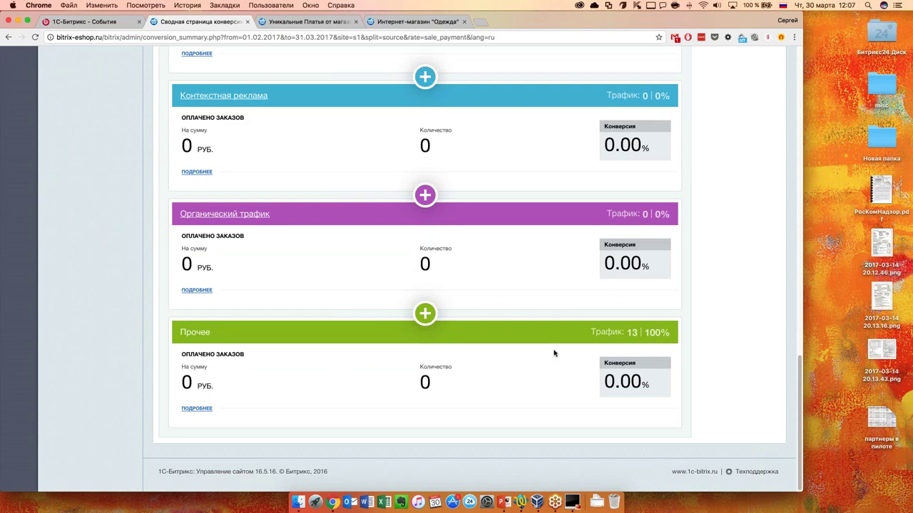
double_click(631, 332)
scroll(510, 321, "up", 10)
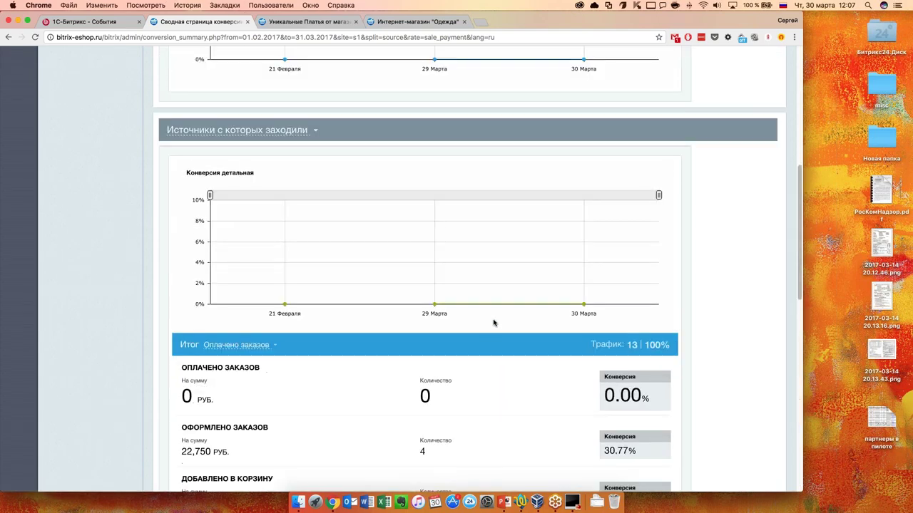
scroll(472, 321, "up", 1)
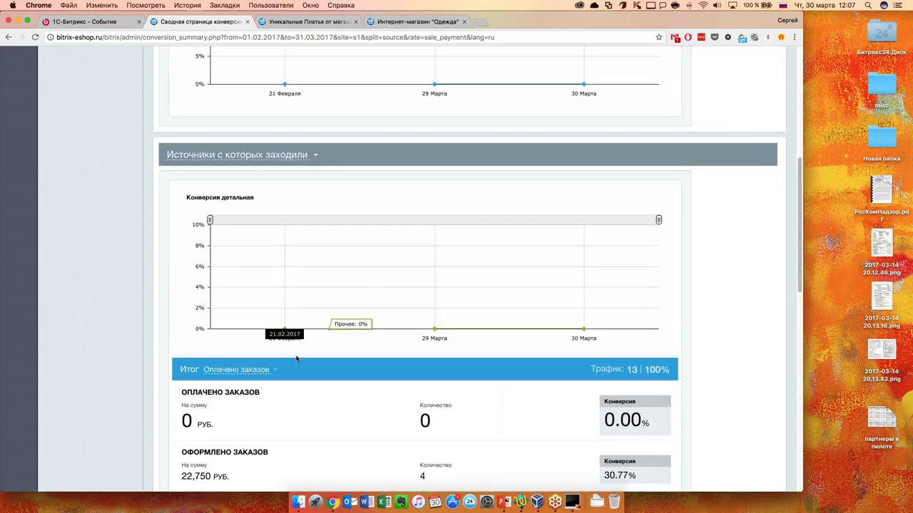
Change the conversion metric in the Итог block to Оформлено заказов.
scroll(297, 359, "down", 4)
scroll(245, 257, "down", 1)
left_click(247, 207)
left_click(252, 243)
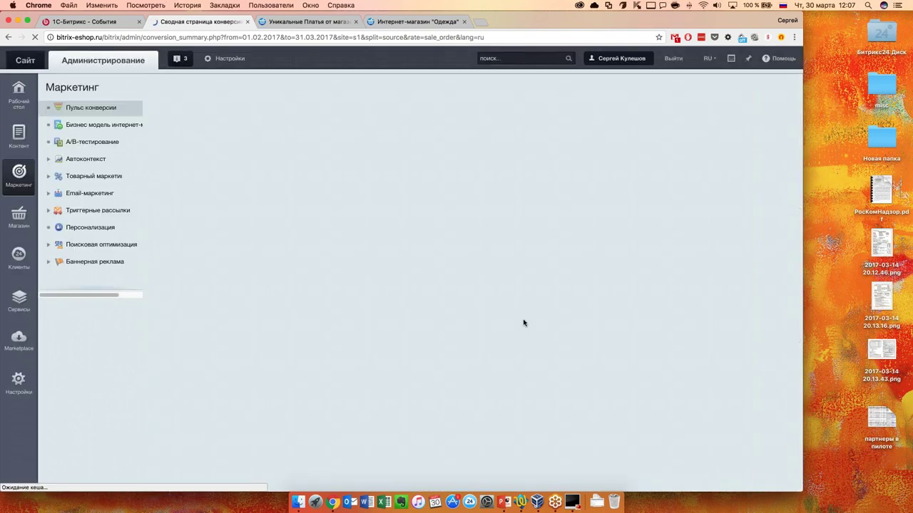
Examine the conversion scale, overall and detailed charts, and the totals for placed orders, paid orders and cart additions.
scroll(354, 347, "down", 6)
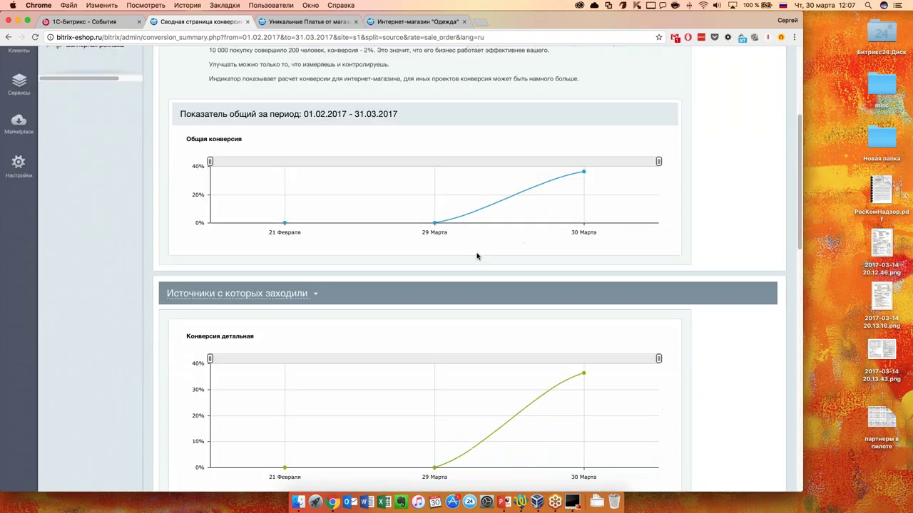
scroll(435, 242, "up", 5)
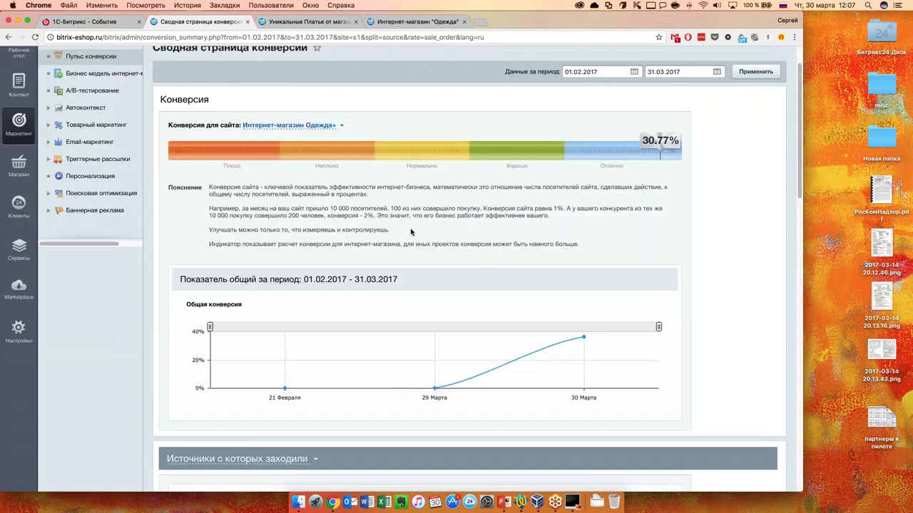
scroll(607, 285, "down", 3)
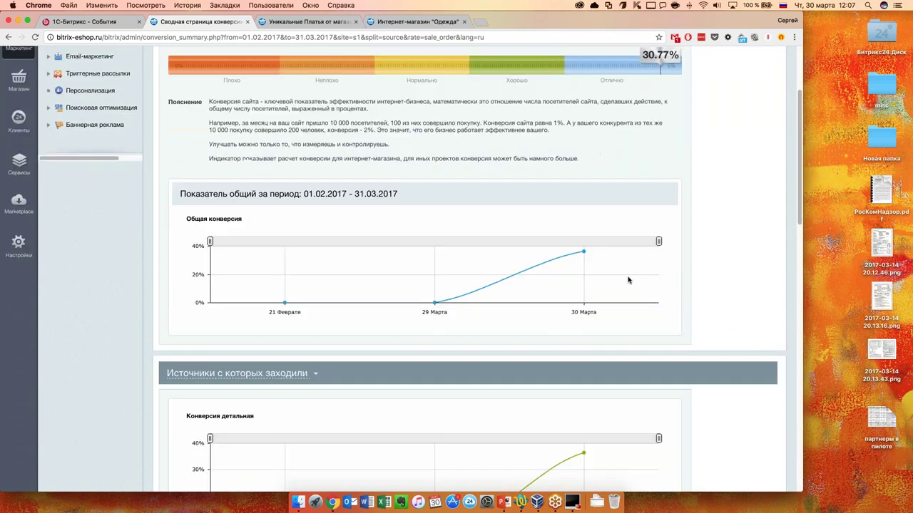
scroll(314, 352, "down", 6)
scroll(313, 352, "down", 2)
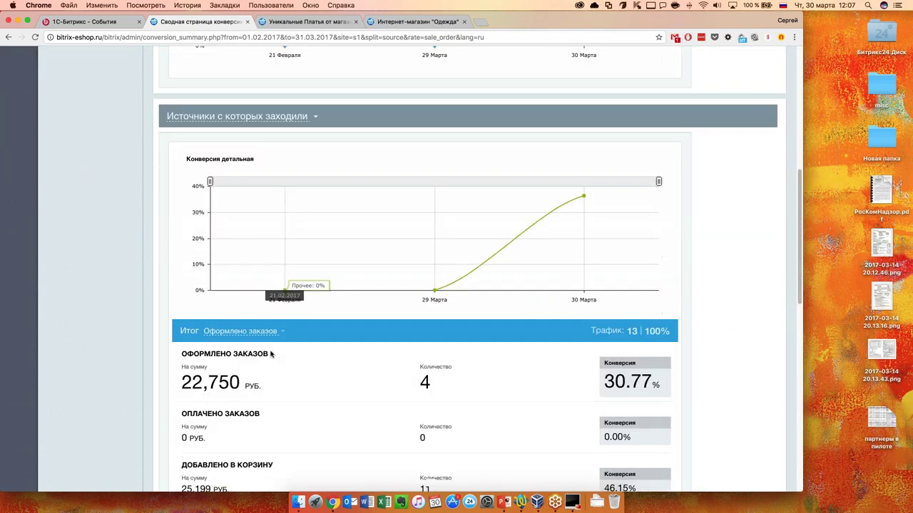
scroll(392, 329, "up", 7)
scroll(392, 330, "up", 2)
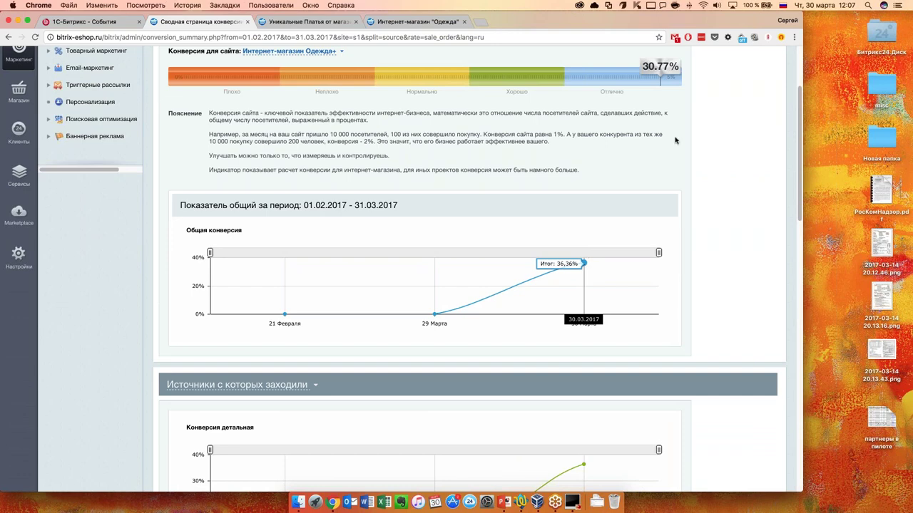
scroll(675, 320, "down", 3)
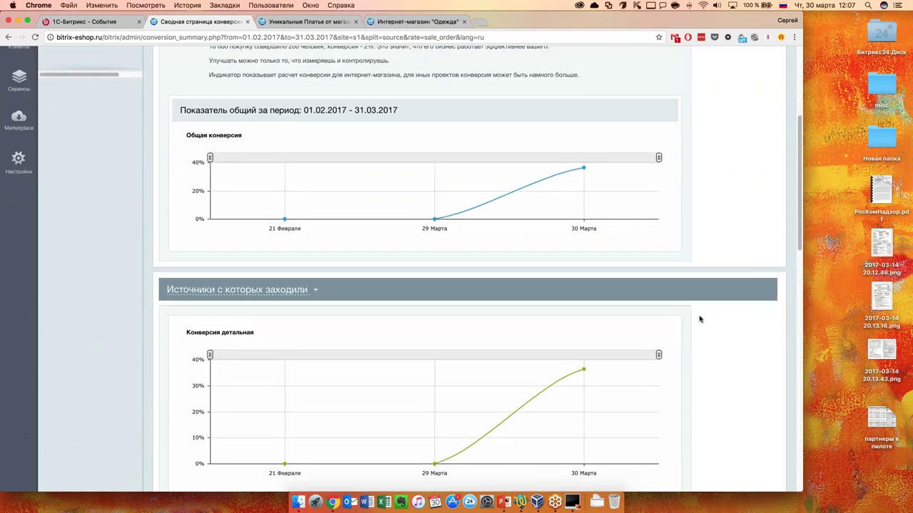
scroll(699, 320, "down", 8)
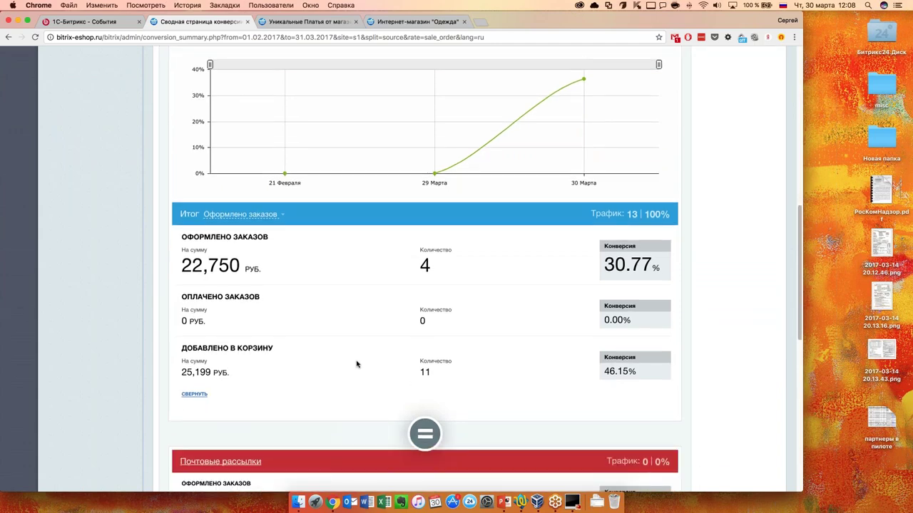
scroll(328, 371, "down", 1)
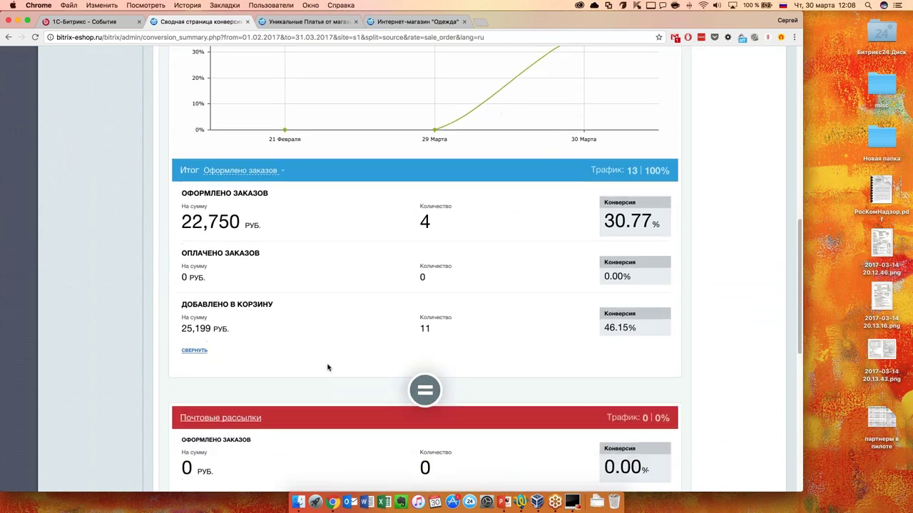
Open the Бизнес модель интернет-магазина report in the Маркетинг section.
scroll(330, 365, "up", 7)
scroll(333, 363, "up", 8)
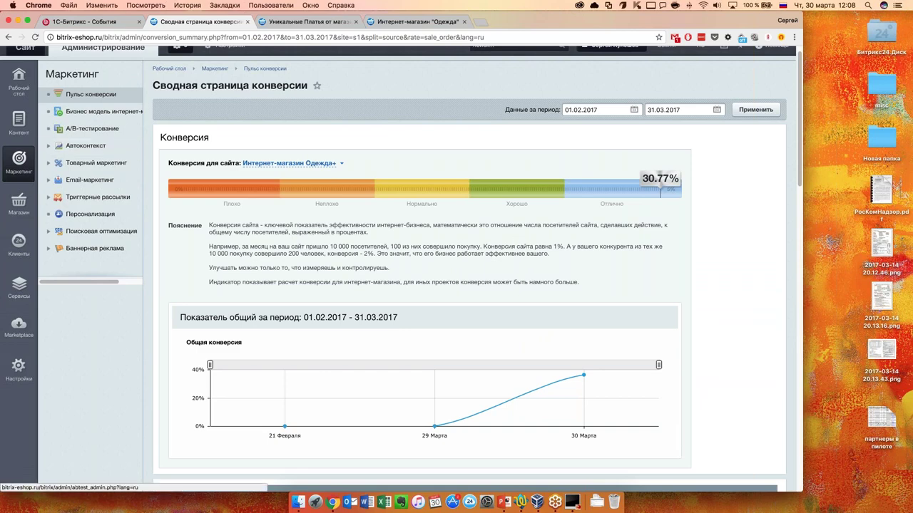
left_click(100, 112)
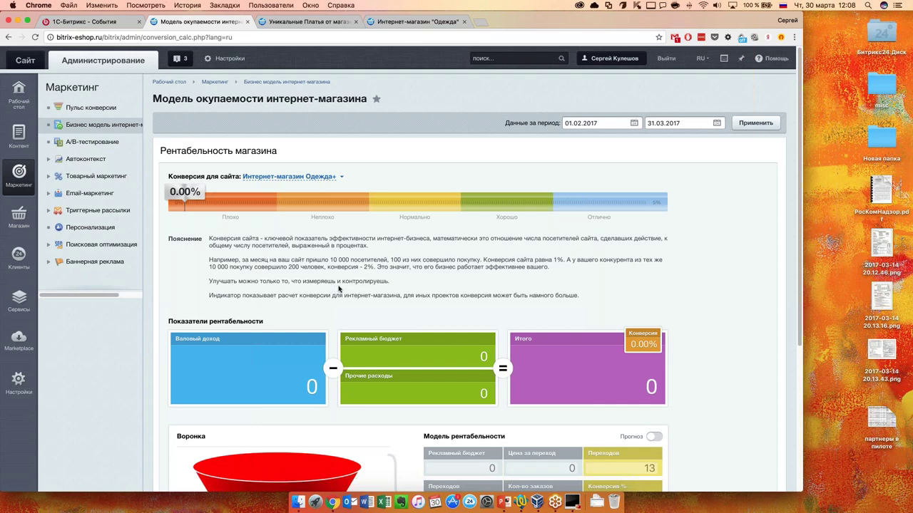
Examine the store payback model: Показатели рентабельности, the Воронка chart and the Модель рентабельности table.
scroll(677, 279, "down", 3)
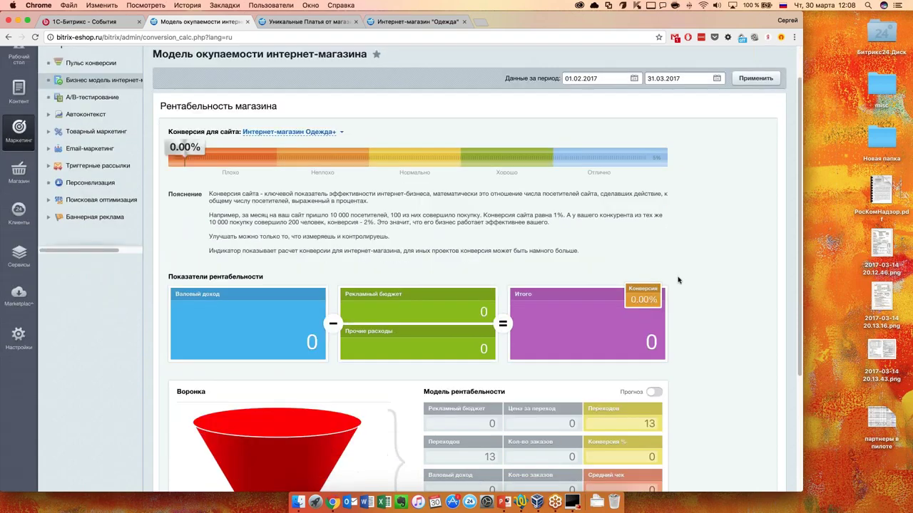
scroll(678, 279, "up", 1)
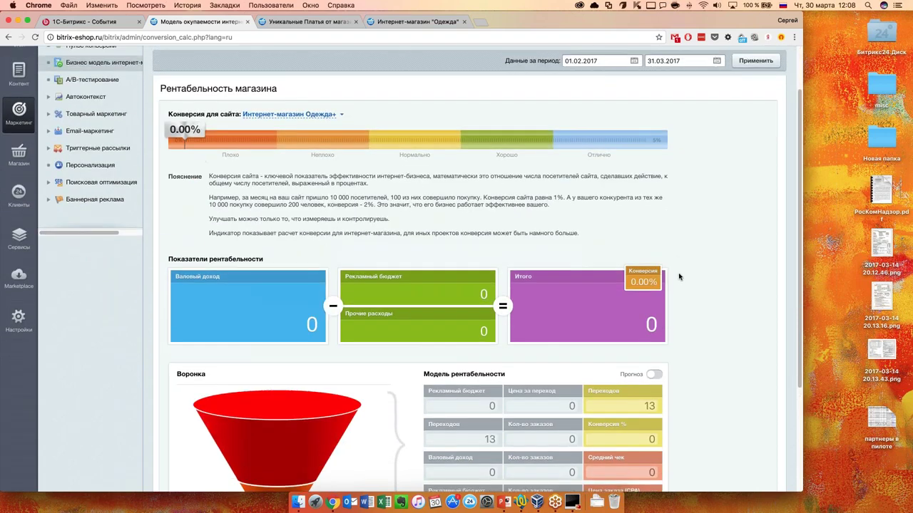
scroll(679, 277, "up", 1)
scroll(688, 296, "up", 3)
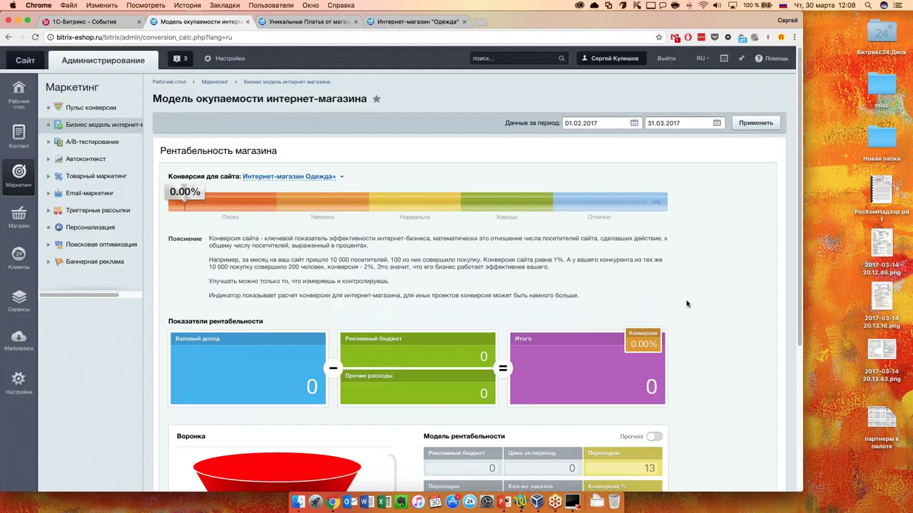
scroll(685, 300, "down", 5)
scroll(684, 301, "down", 3)
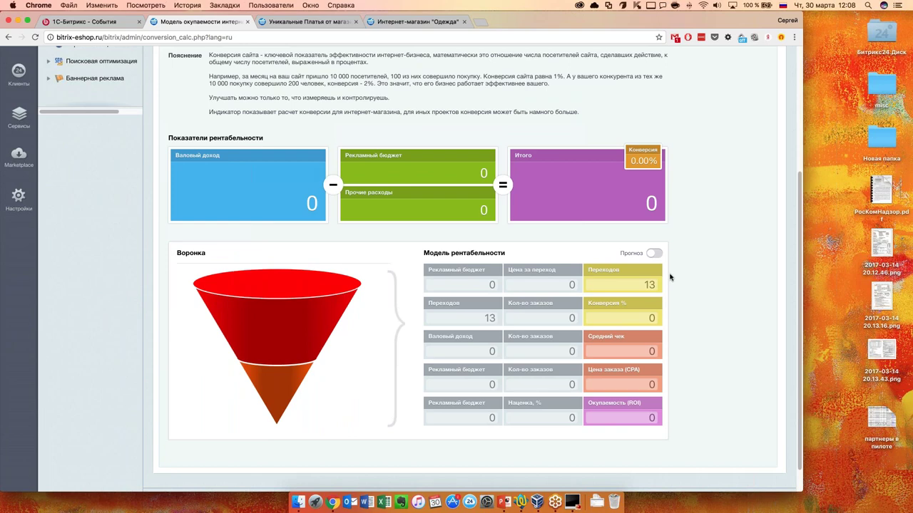
scroll(688, 280, "up", 1)
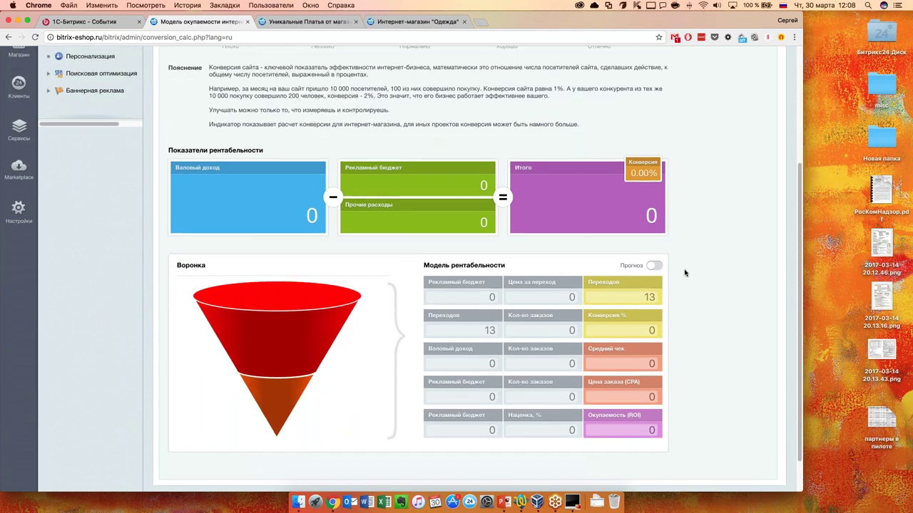
scroll(491, 291, "up", 2)
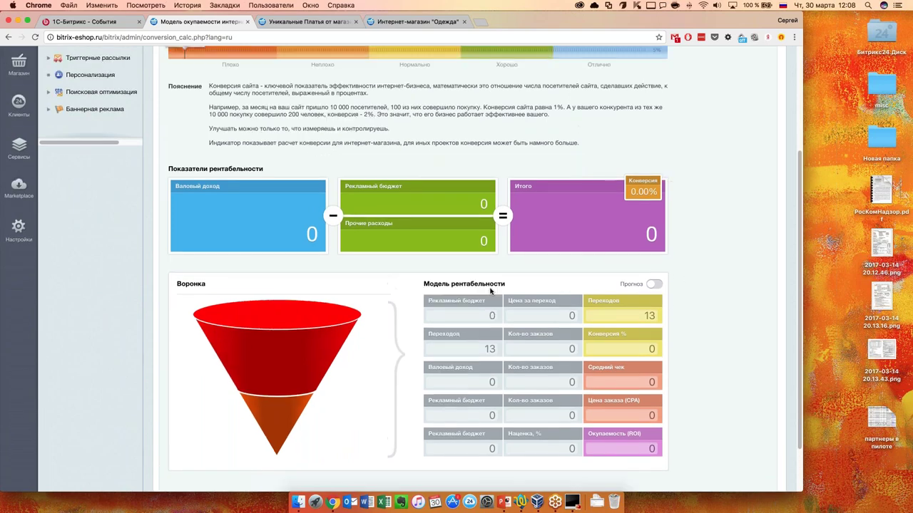
scroll(634, 311, "up", 2)
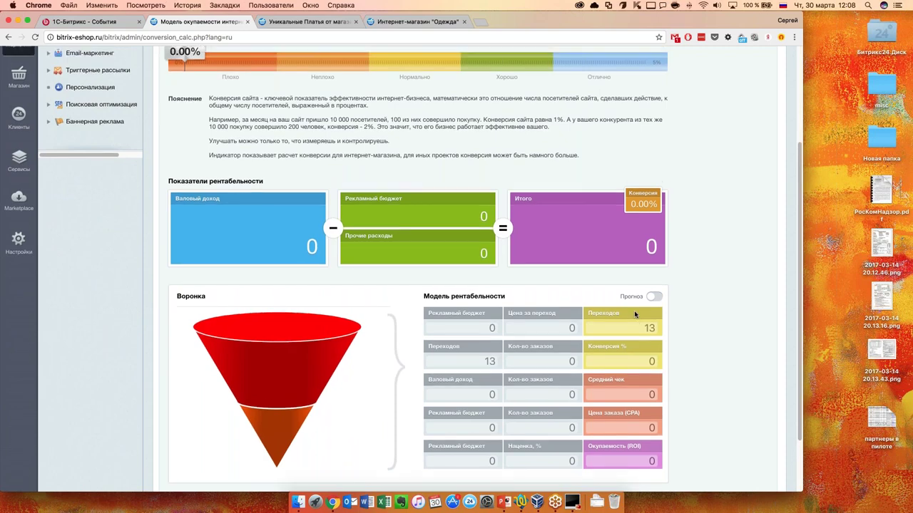
scroll(703, 352, "down", 3)
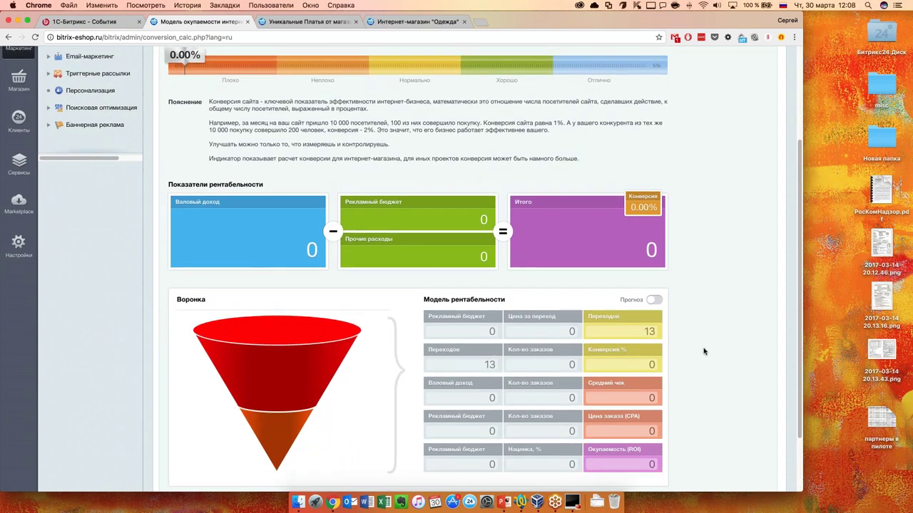
Turn on Прогноз in Модель рентабельности and set Рекламный бюджет to 100000.
left_click(655, 279)
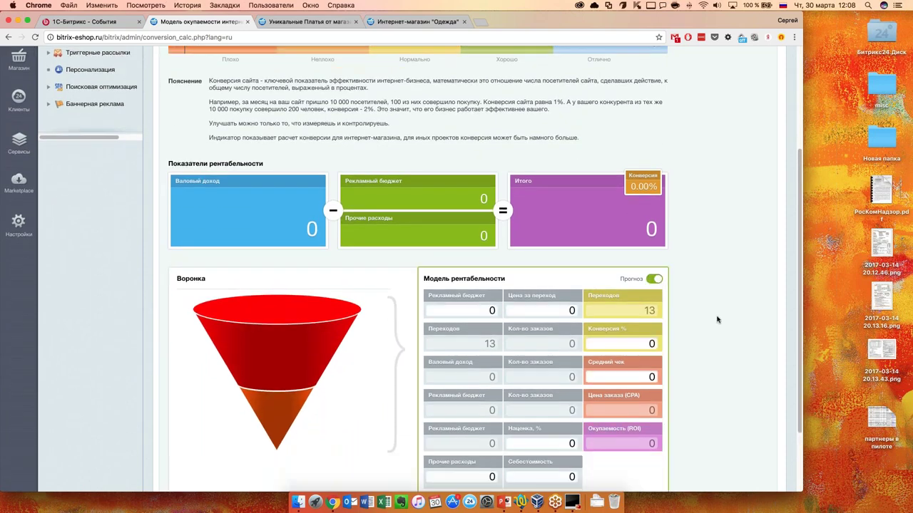
scroll(717, 321, "down", 1)
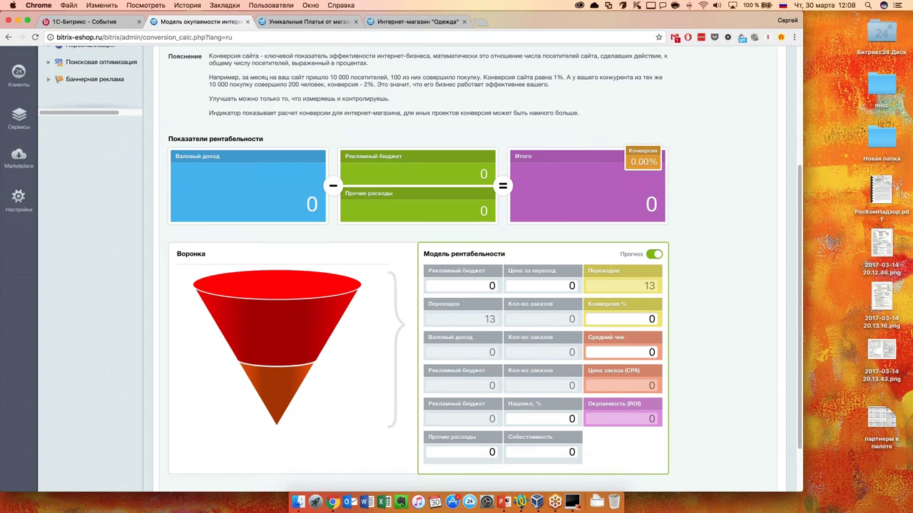
left_click(655, 255)
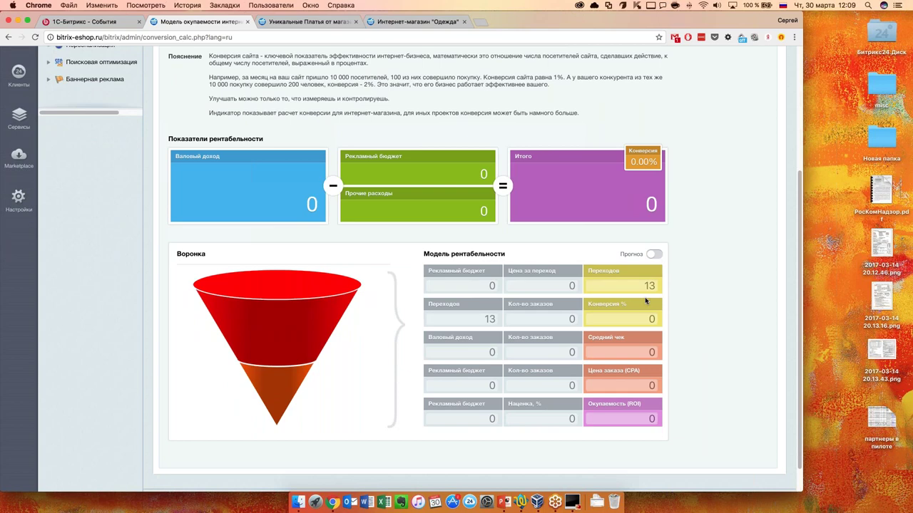
left_click(653, 255)
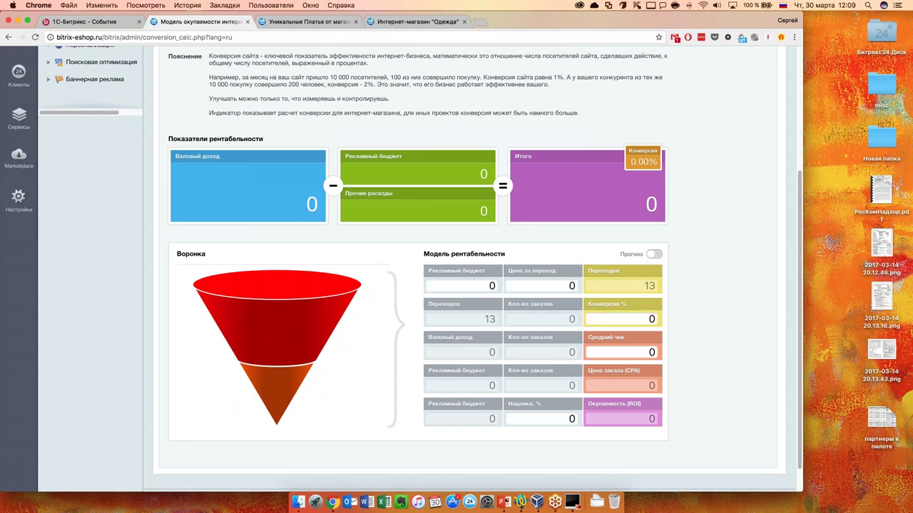
left_click(498, 286)
type("10")
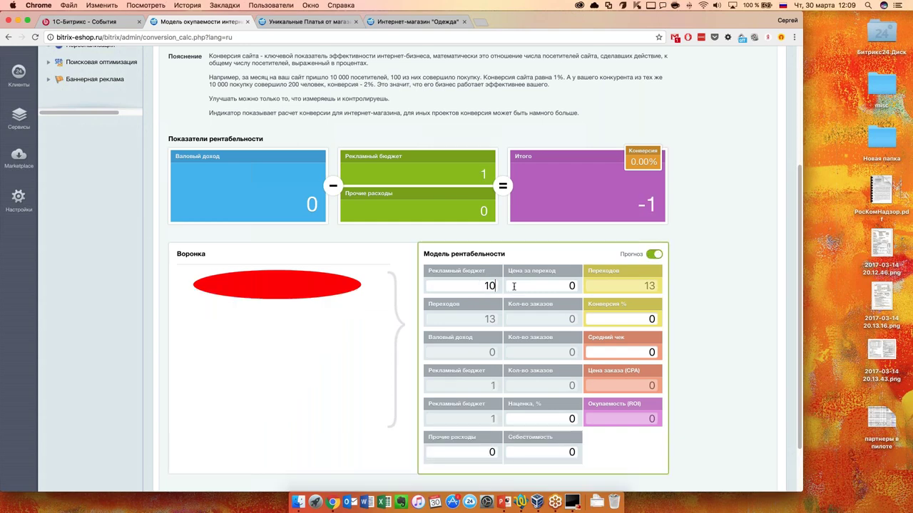
type("0000")
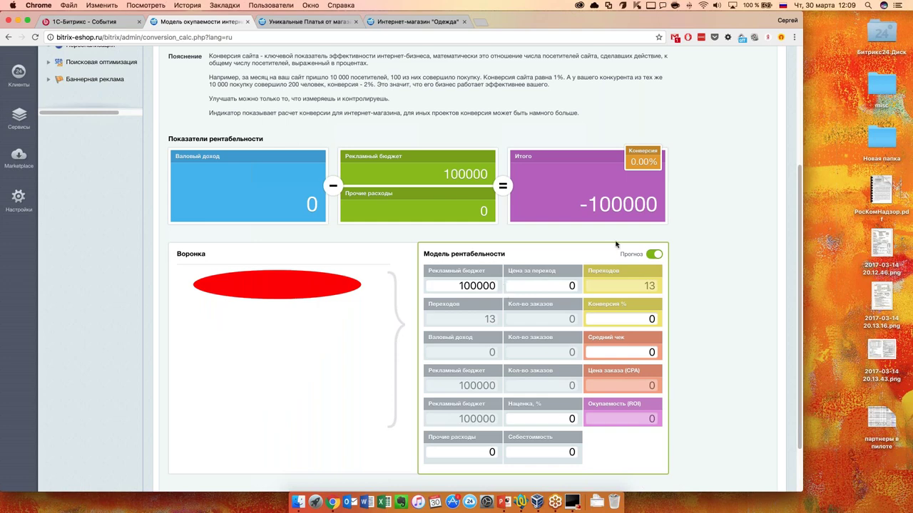
Set Цена за переход to 2 and Конверсия % to 30 in the profitability forecast.
key("Tab")
type("2")
double_click(660, 318)
type("30")
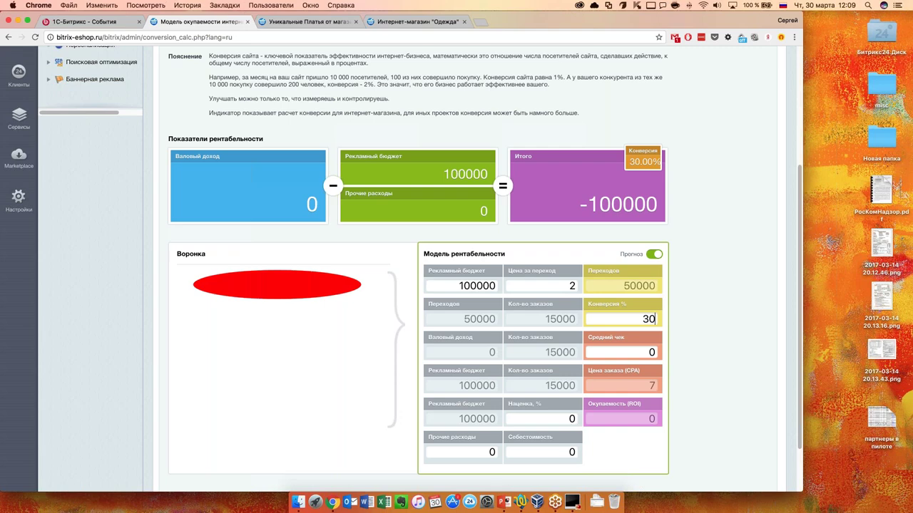
Set Средний чек to 1000 and change Конверсия % to 2 in the forecast.
double_click(650, 352)
type("1000")
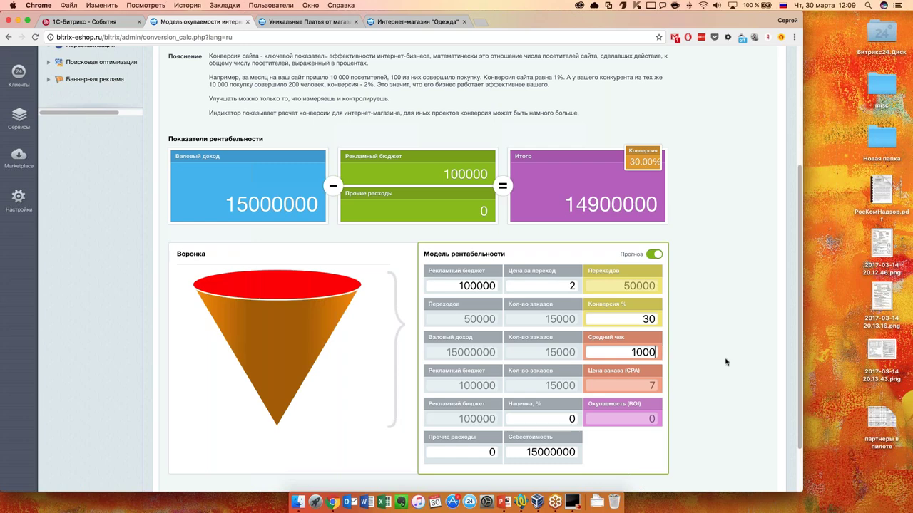
double_click(644, 319)
type("2")
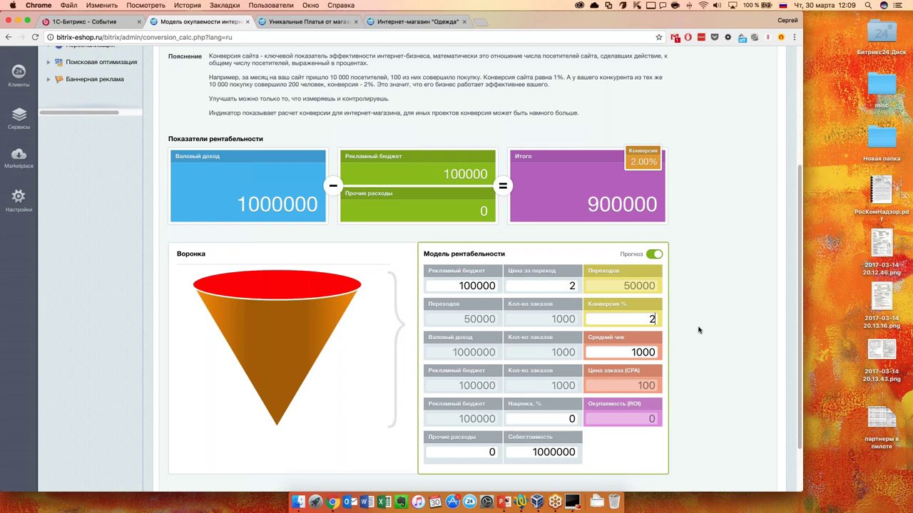
Set Наценка, % to 20 and Прочие расходы to 100000 in the forecast.
double_click(572, 419)
type("20")
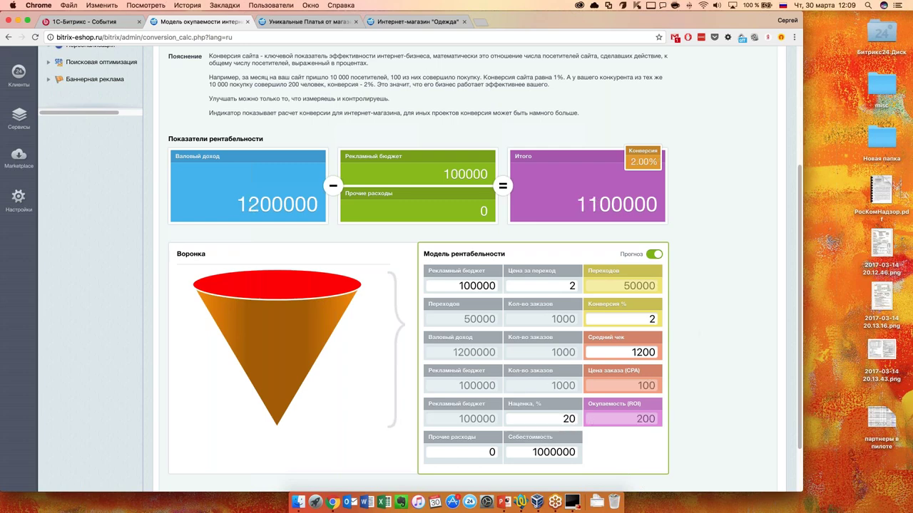
double_click(483, 451)
type("100000")
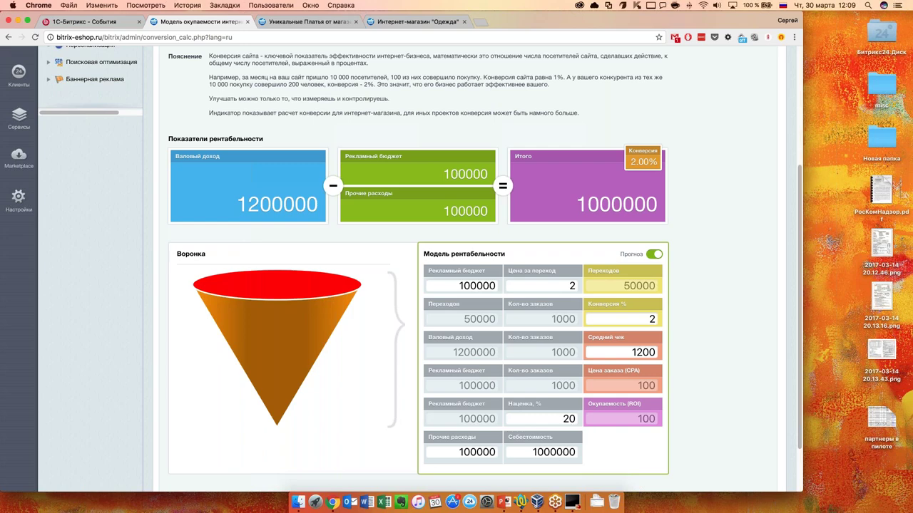
Lower the forecast's Средний чек to 1000 and further to 900.
scroll(671, 341, "down", 1)
scroll(671, 341, "down", 3)
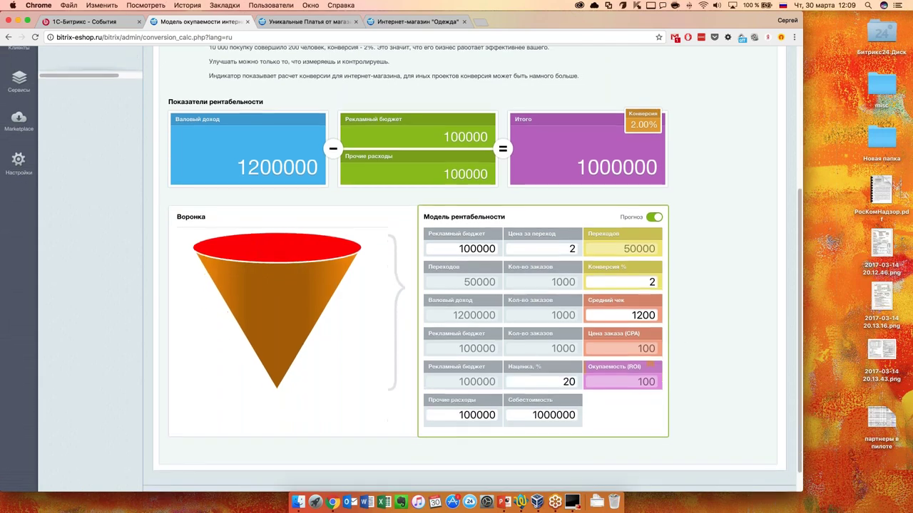
scroll(583, 230, "up", 1)
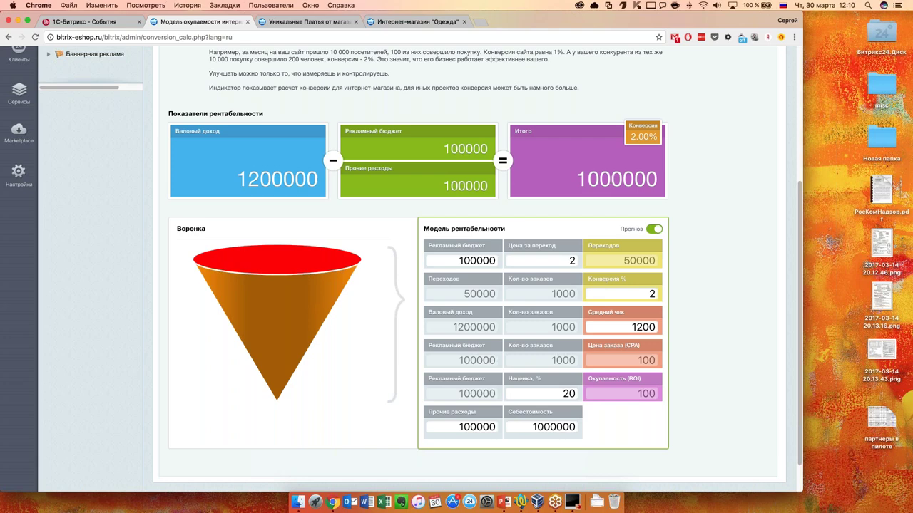
key("BackSpace")
type("0")
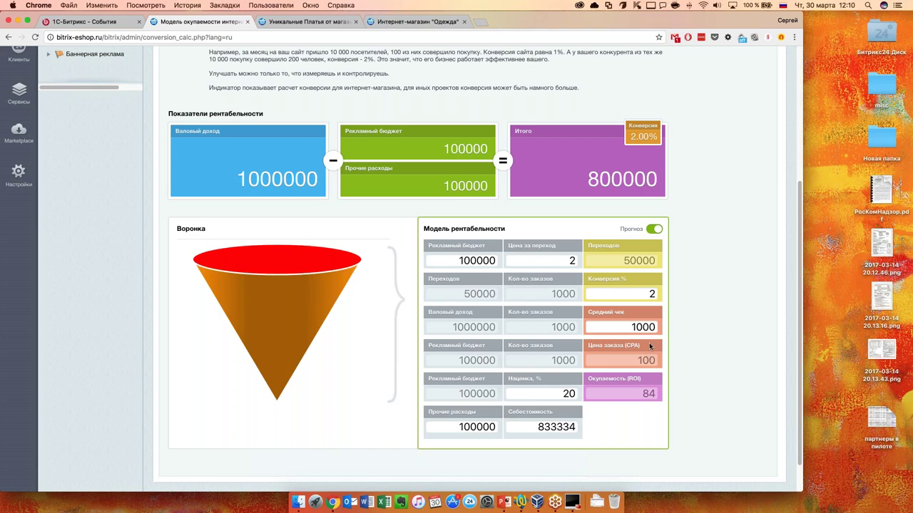
key("BackSpace")
key("BackSpace")
type("9")
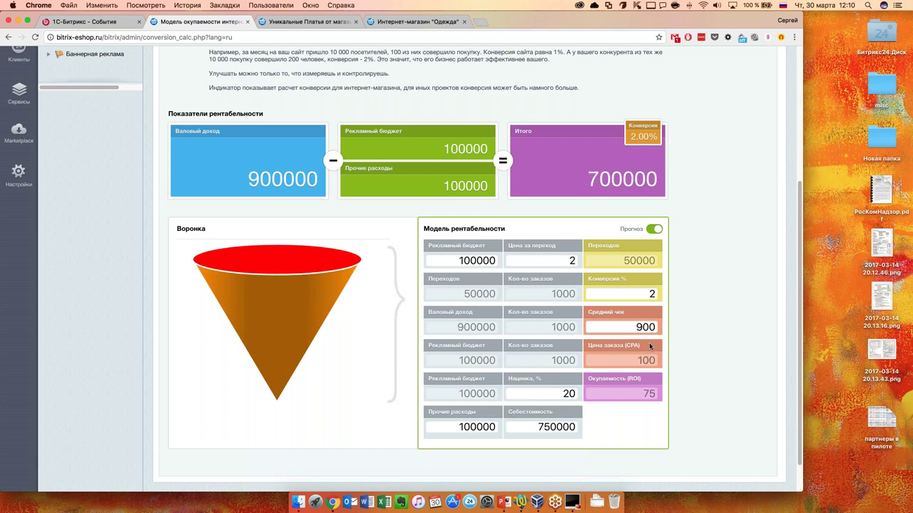
Set the forecast's Конверсия % to 0.5.
key("shift+Tab")
type("0")
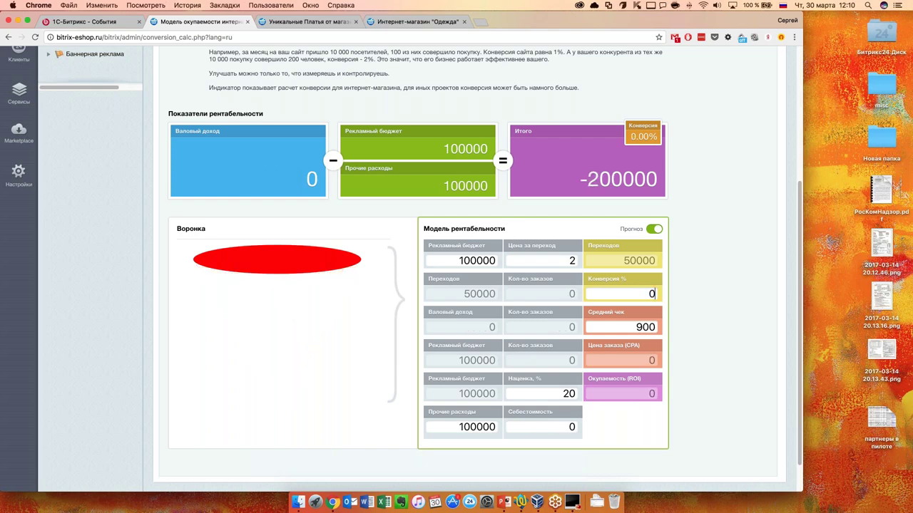
type(".5")
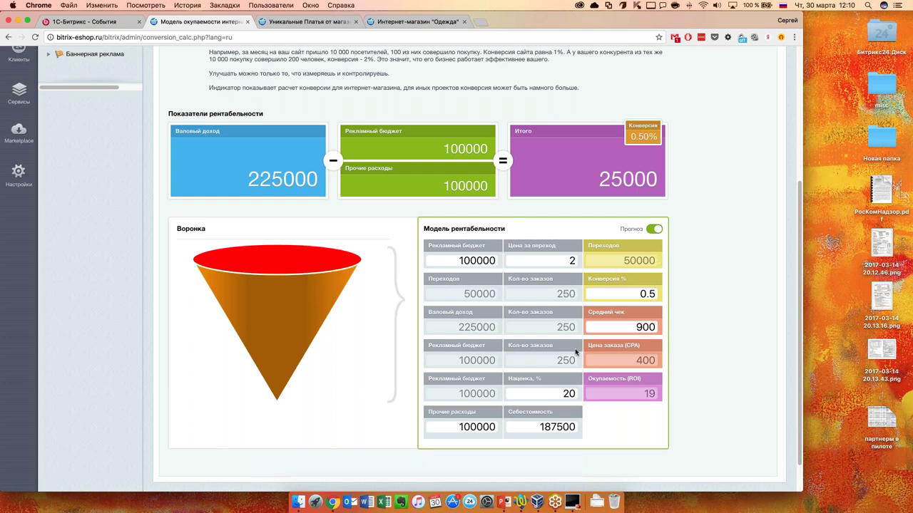
Reset the profitability model by switching Прогноз off and back on.
left_click(654, 229)
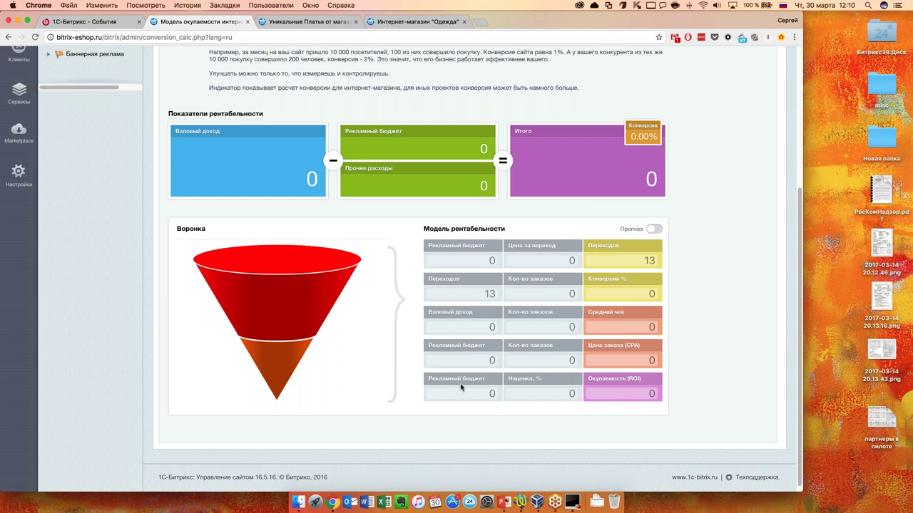
scroll(441, 382, "up", 2)
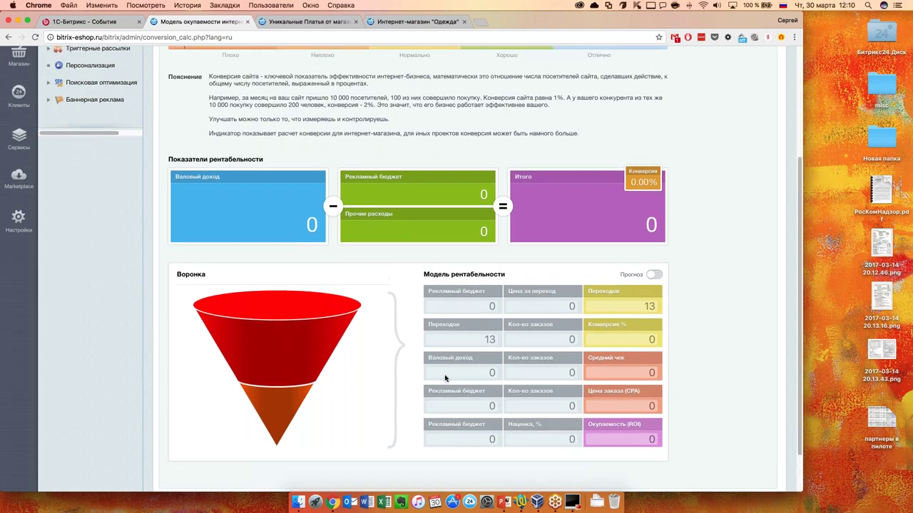
scroll(446, 382, "down", 1)
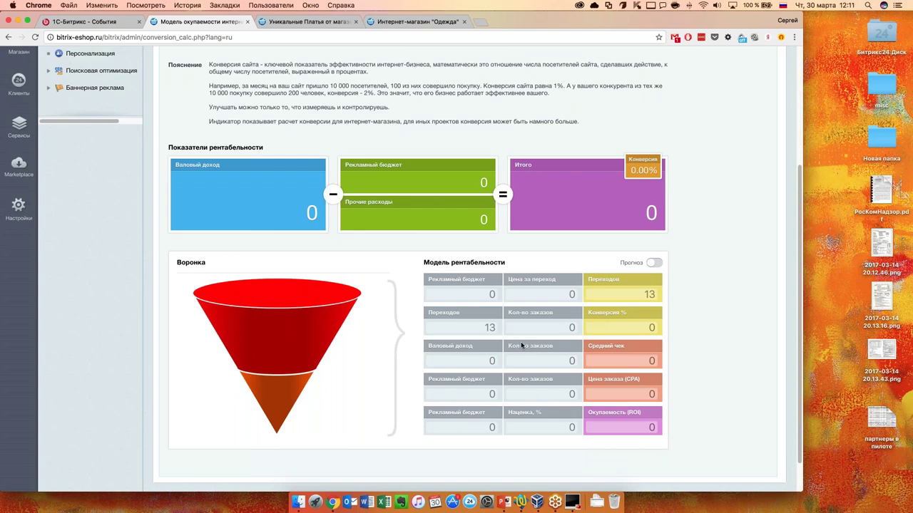
scroll(522, 346, "up", 3)
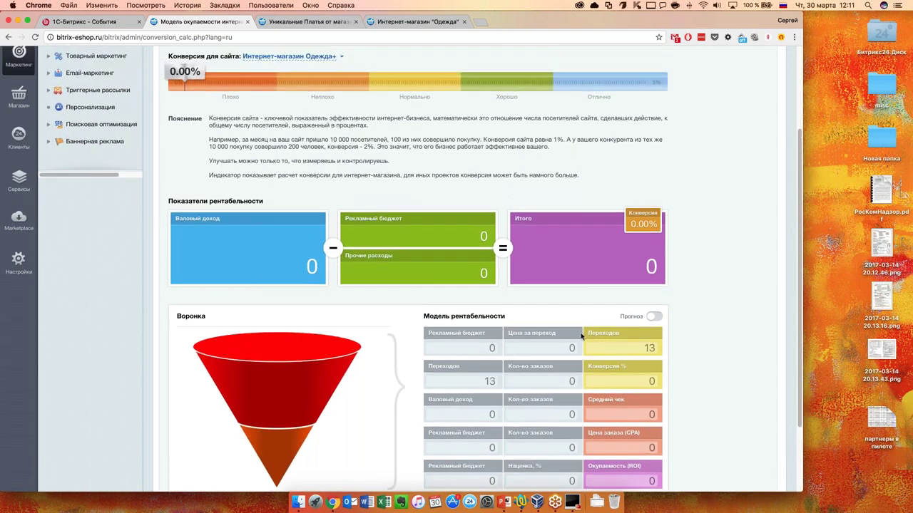
scroll(713, 324, "down", 1)
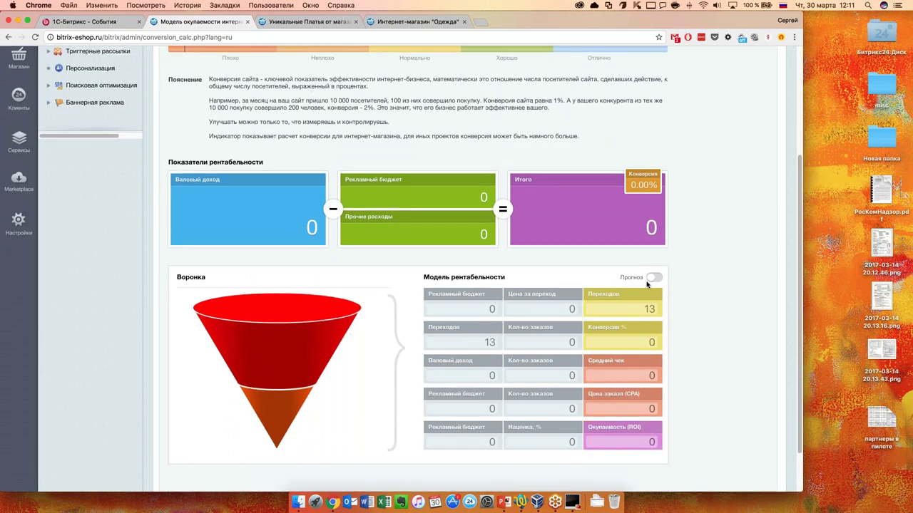
scroll(708, 357, "down", 1)
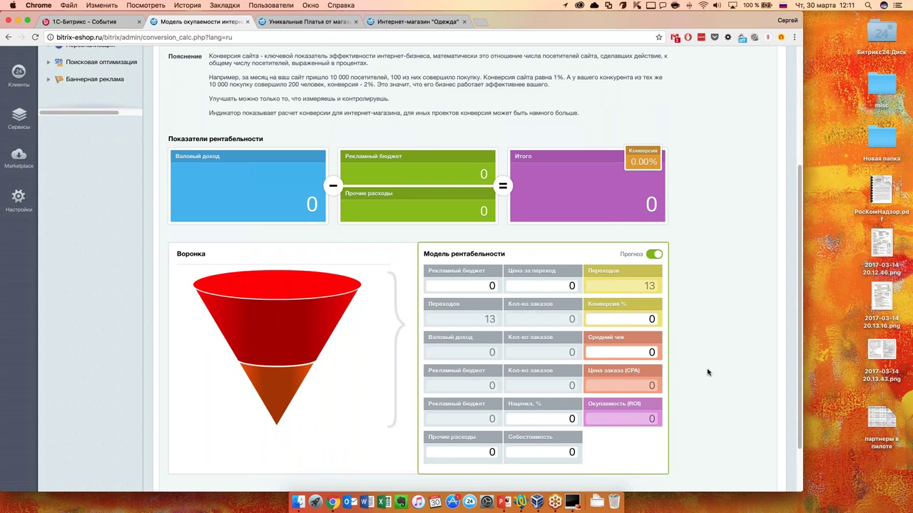
left_click(624, 316)
Open the Новый дизайн test from the A/B-тестирование section for editing.
scroll(582, 166, "up", 3)
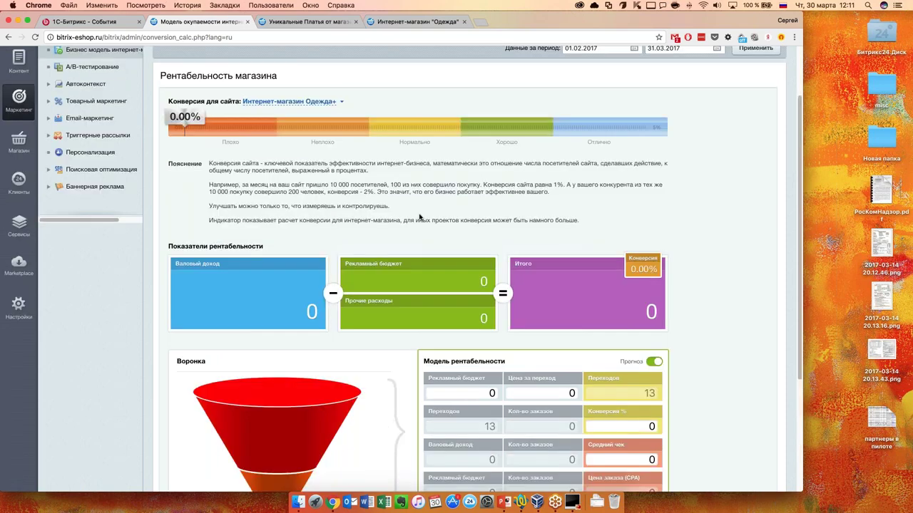
scroll(419, 216, "up", 1)
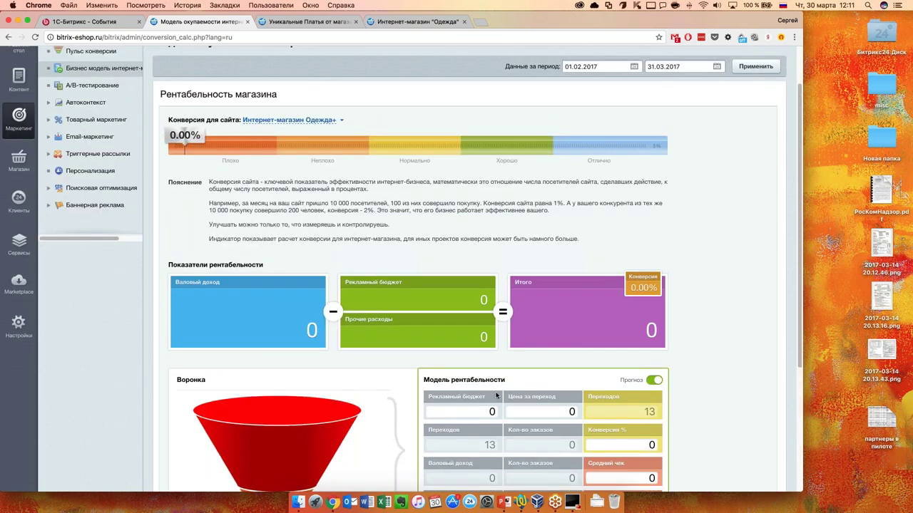
scroll(575, 413, "down", 1)
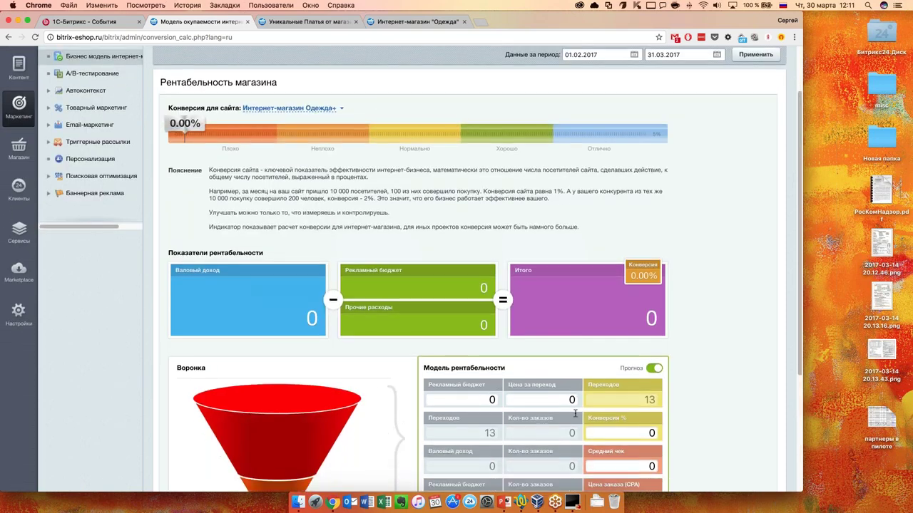
scroll(575, 414, "down", 1)
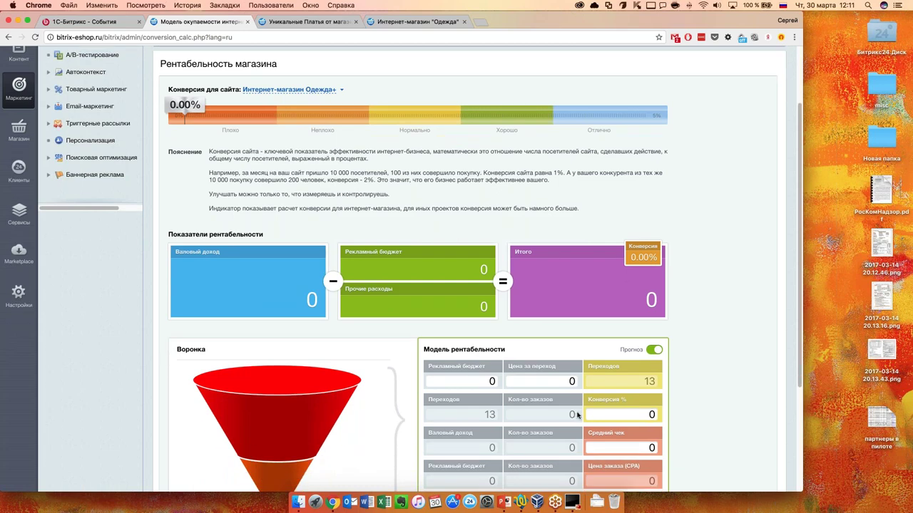
scroll(574, 413, "down", 1)
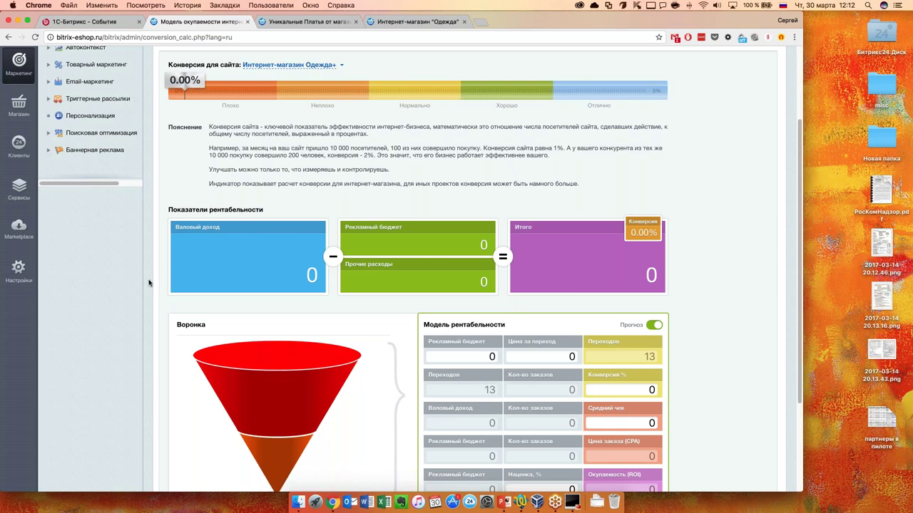
scroll(163, 312, "up", 5)
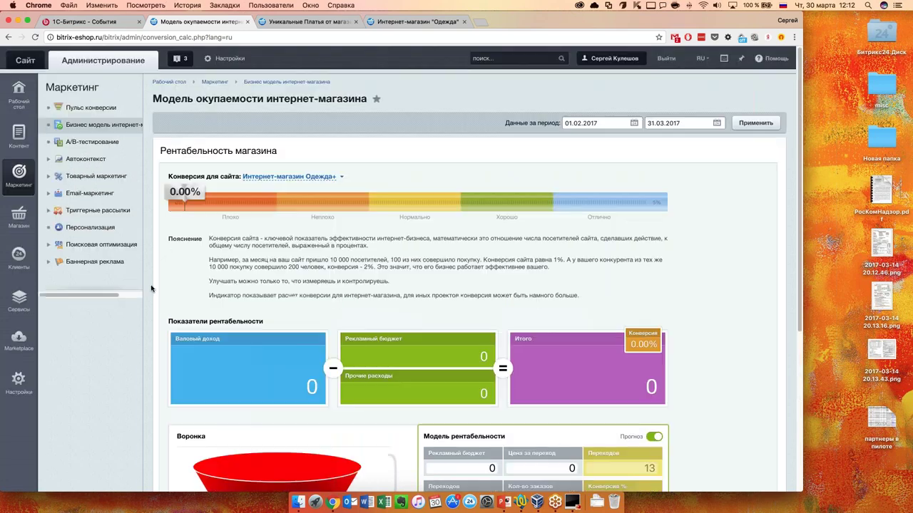
left_click(115, 142)
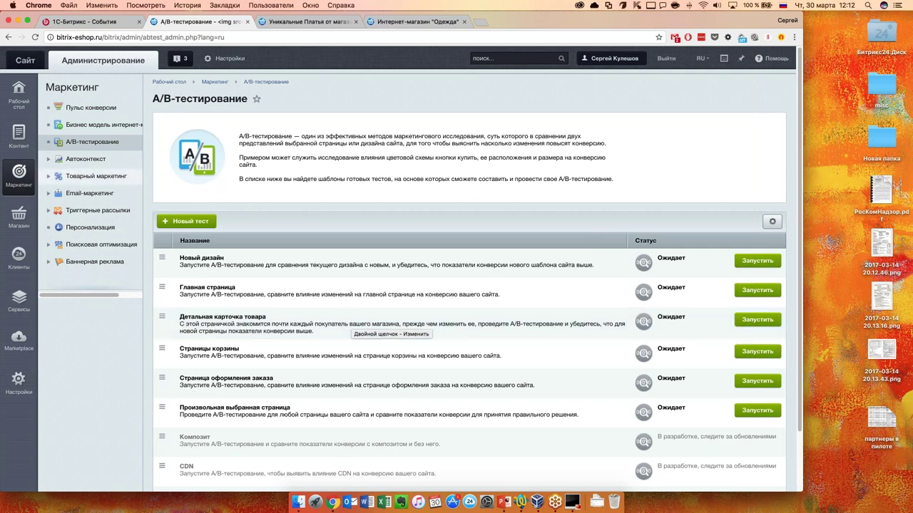
double_click(212, 257)
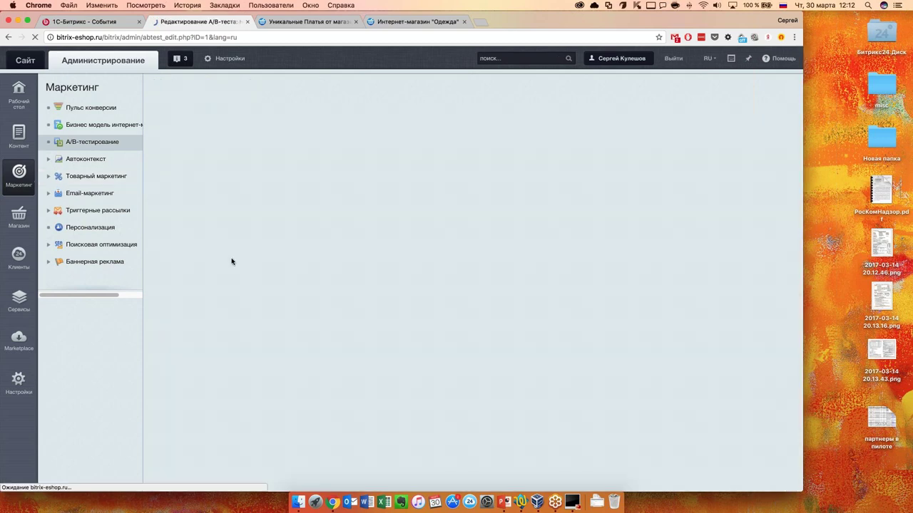
Set test #1's current template to Мобильное приложение для магазина (eshop_app) and its test template to Широкий (corp_services_red).
scroll(308, 240, "down", 3)
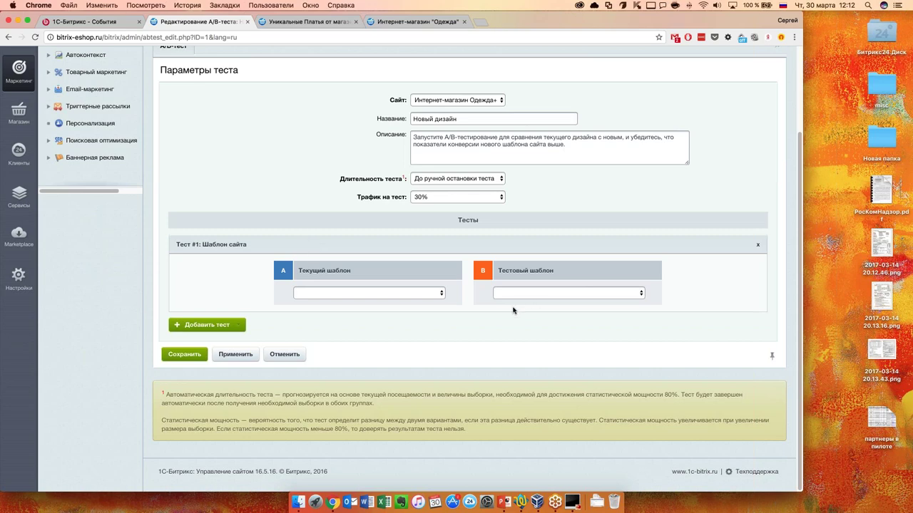
left_click(423, 295)
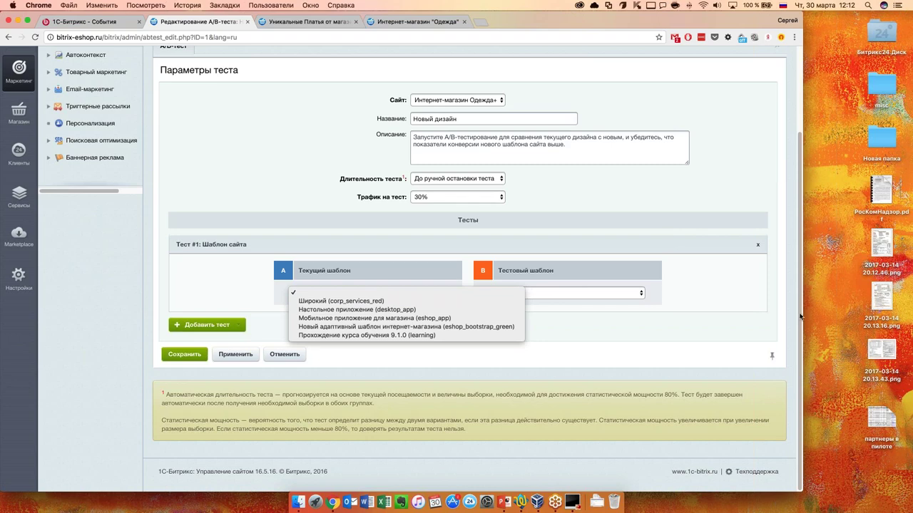
left_click(370, 321)
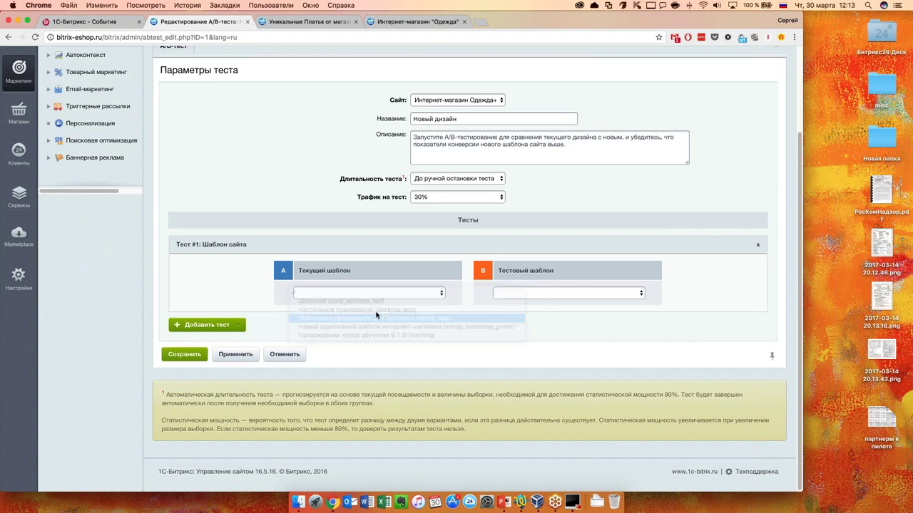
left_click(584, 294)
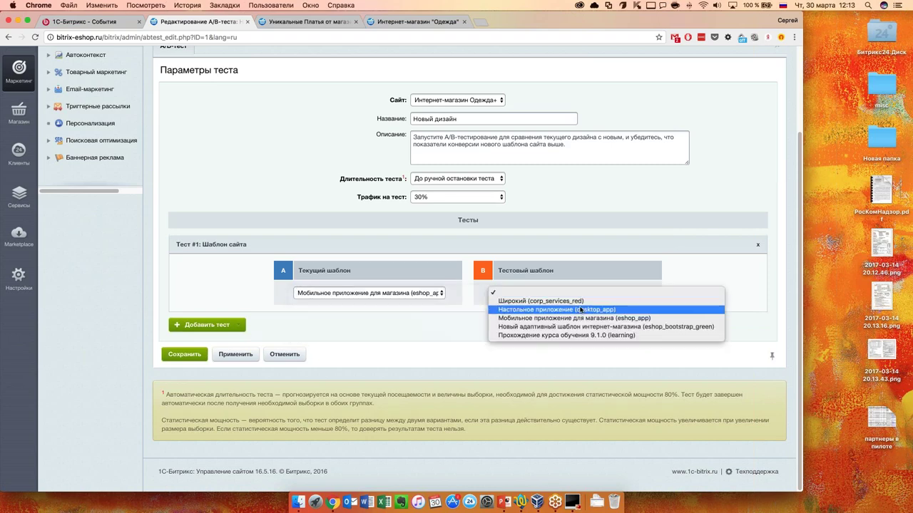
left_click(582, 301)
Set both the current and test templates of test #1 to Новый адаптивный шаблон интернет-магазина (eshop_bootstrap_green).
left_click(377, 291)
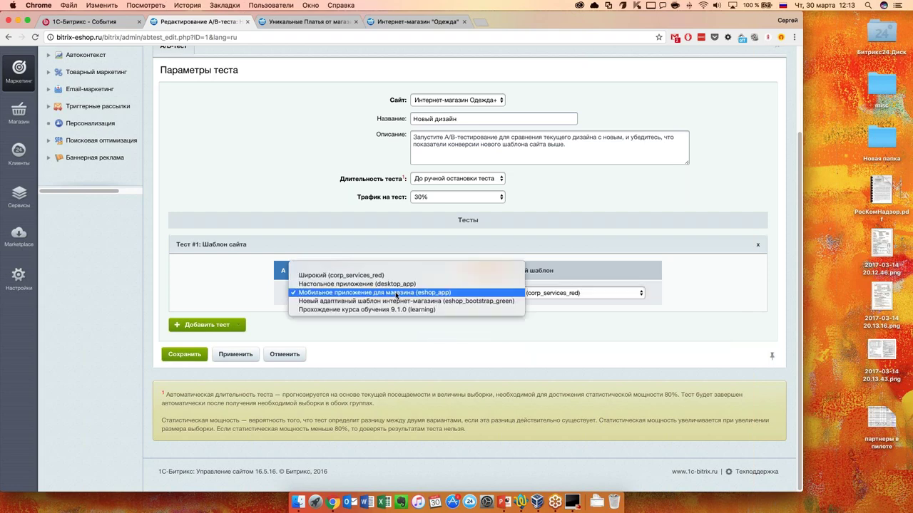
left_click(410, 301)
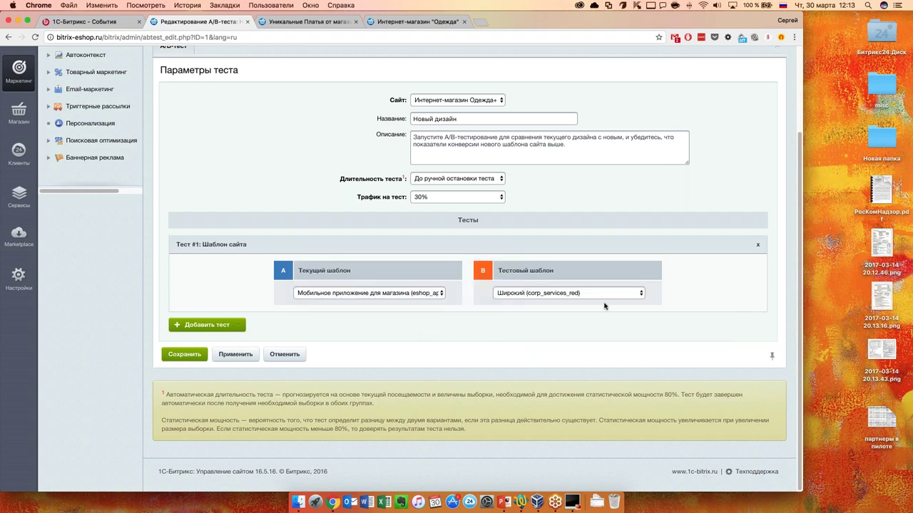
left_click(604, 299)
left_click(605, 321)
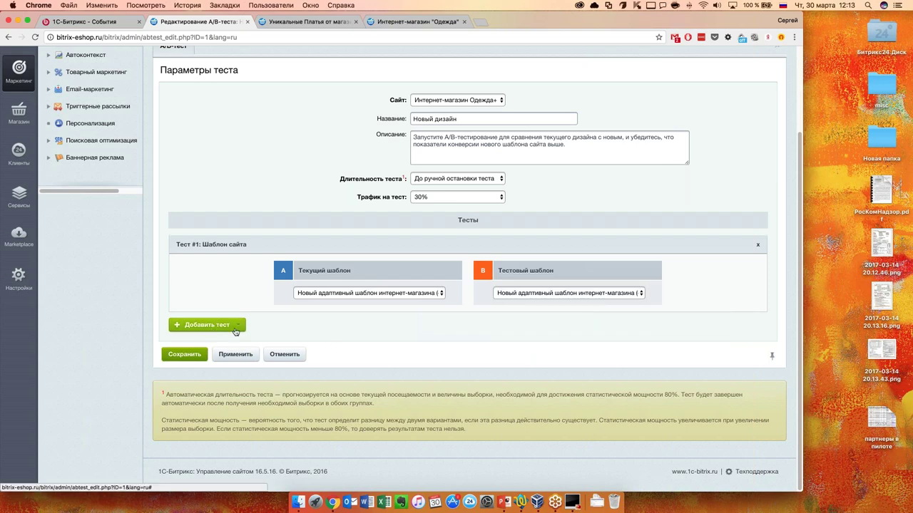
Set Трафик на тест to 10% for the Новый дизайн test.
scroll(393, 349, "up", 2)
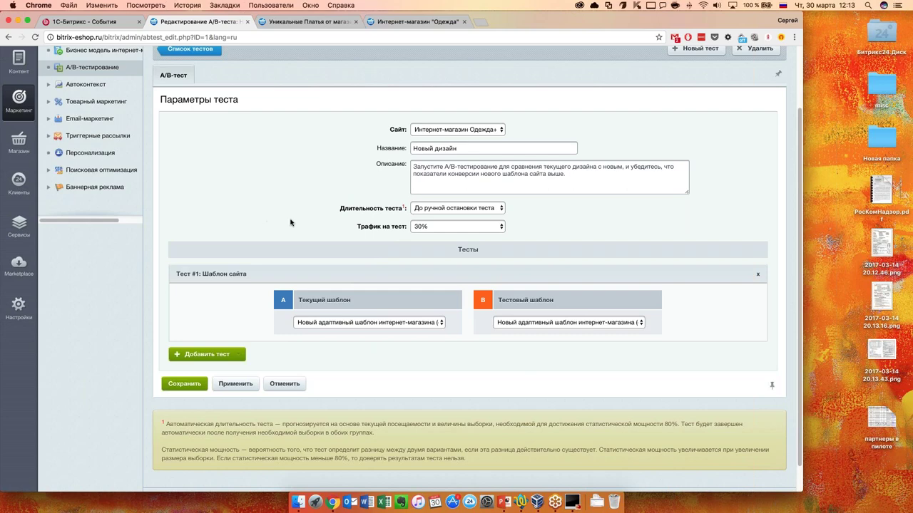
left_click(450, 226)
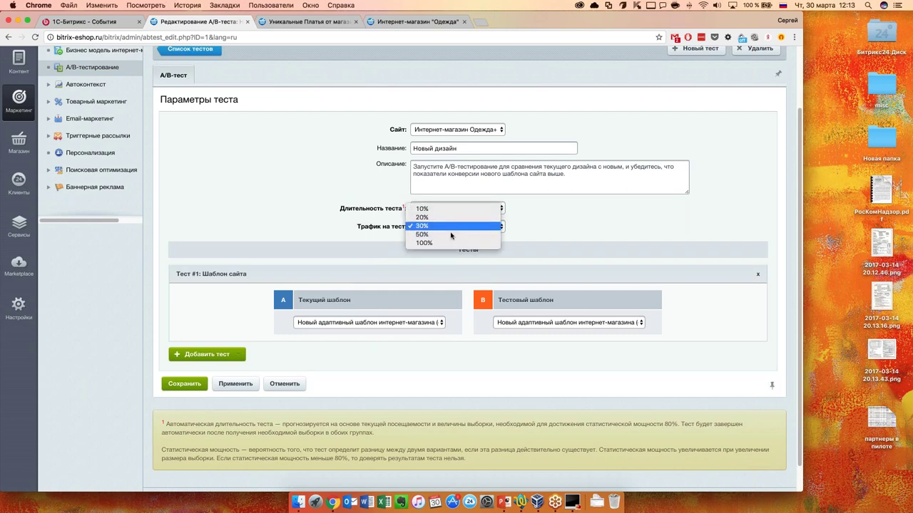
left_click(440, 210)
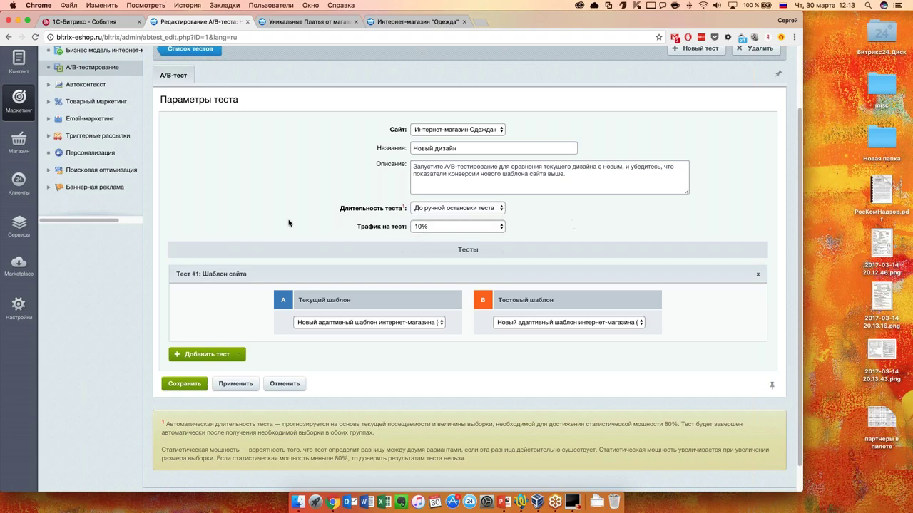
Add a second test of the Страница type to the Новый дизайн A/B test.
scroll(289, 223, "up", 1)
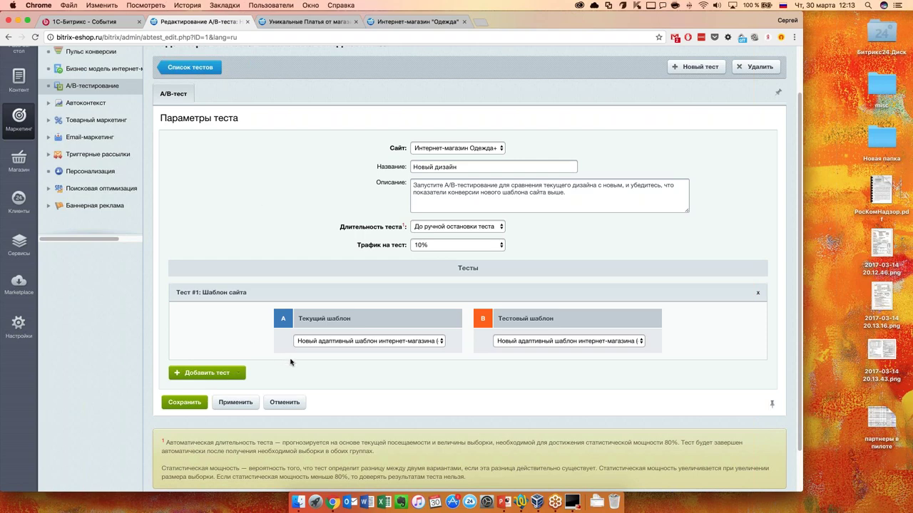
left_click(225, 375)
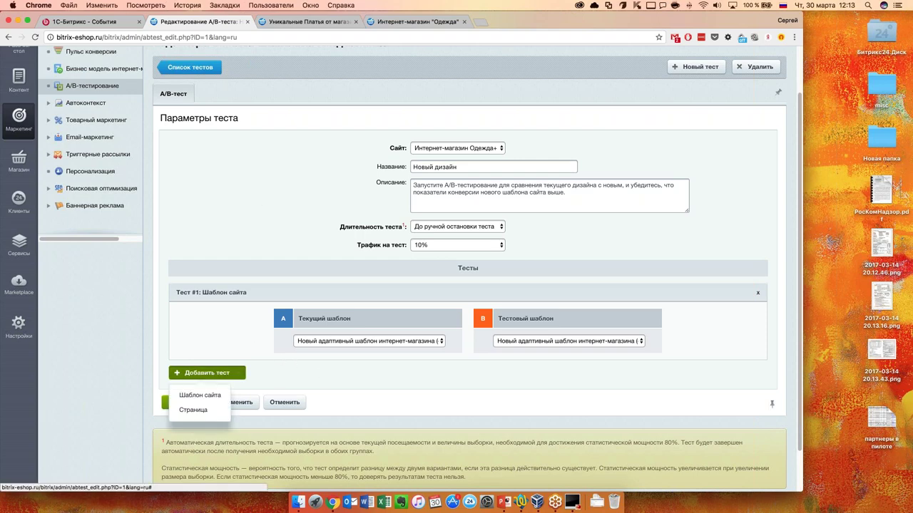
left_click(199, 412)
scroll(412, 398, "down", 3)
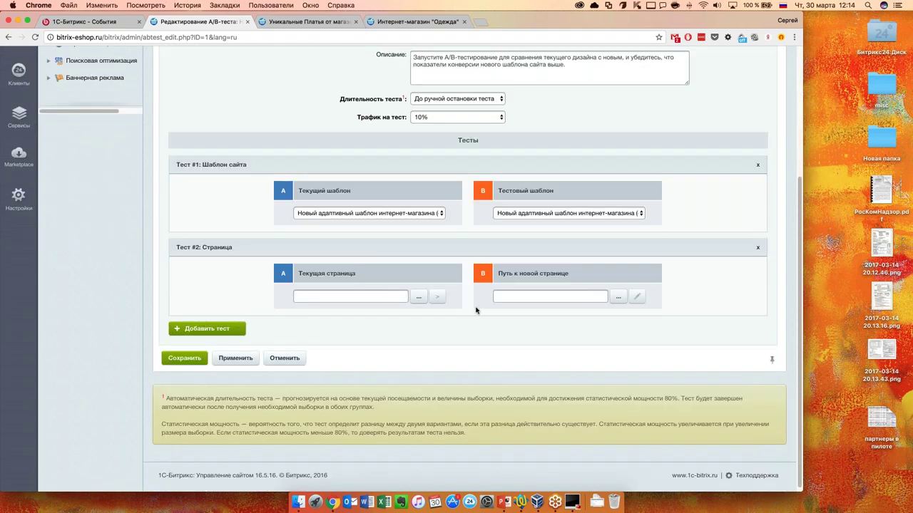
scroll(369, 341, "down", 1)
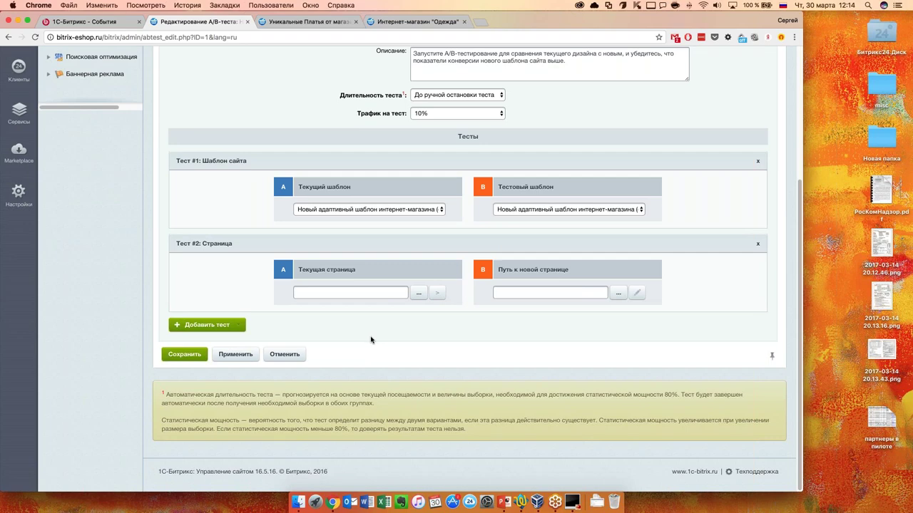
Set Трафик на тест to 30% and return to the list of A/B tests without saving.
scroll(350, 339, "up", 3)
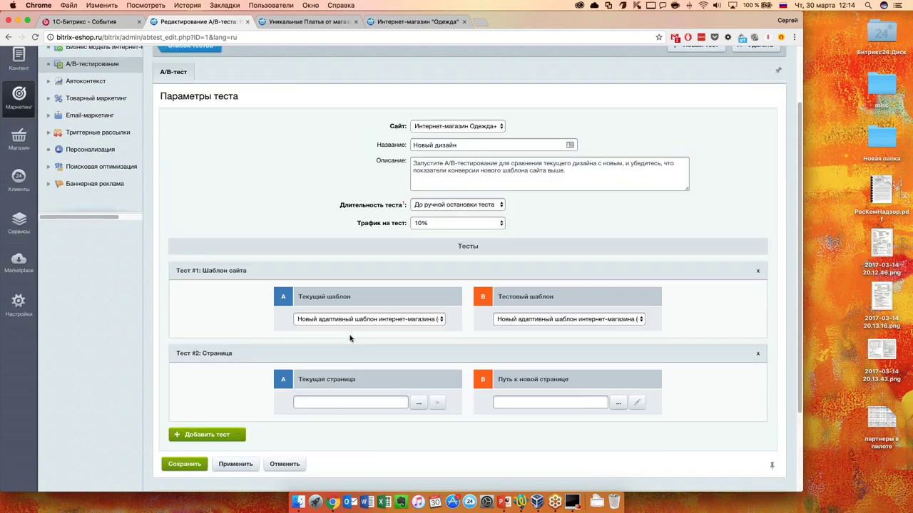
left_click(431, 223)
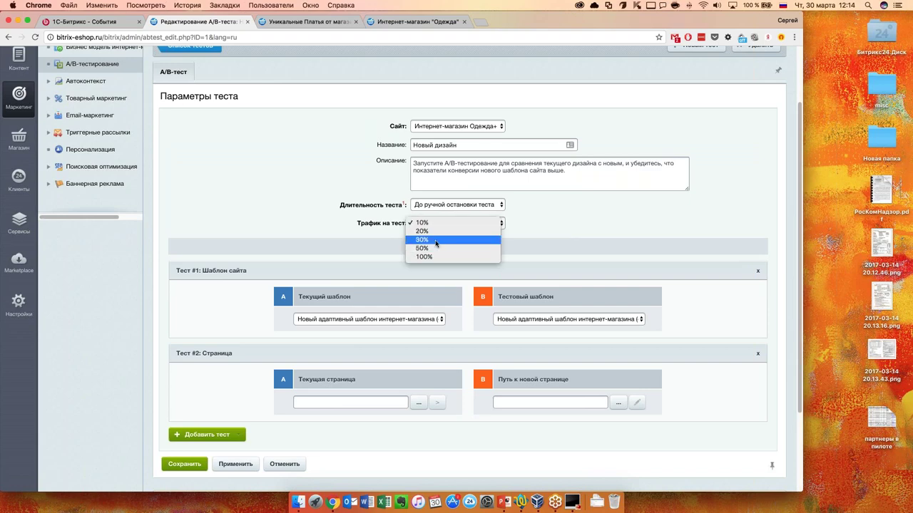
left_click(431, 241)
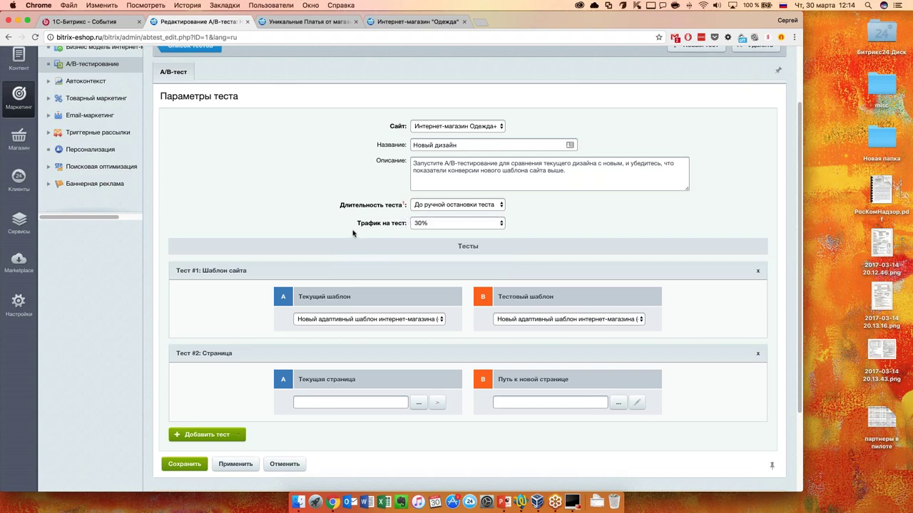
scroll(240, 220, "up", 3)
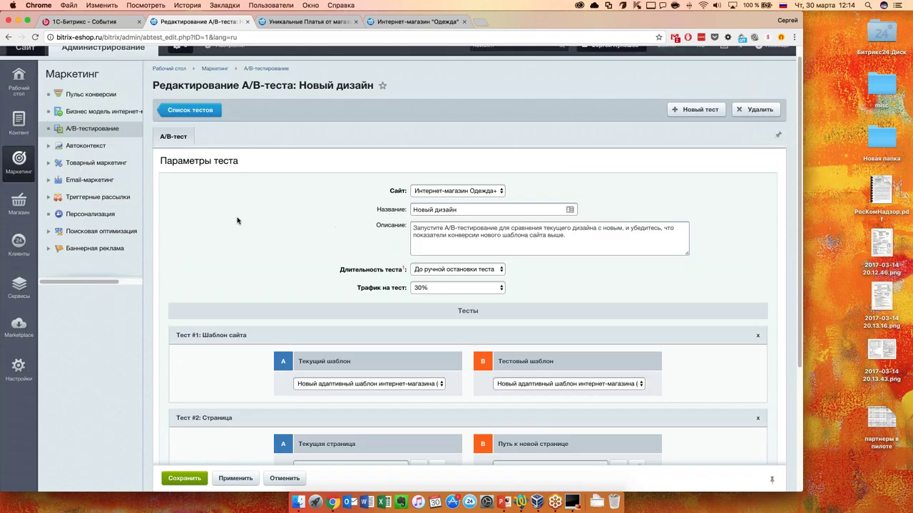
left_click(190, 123)
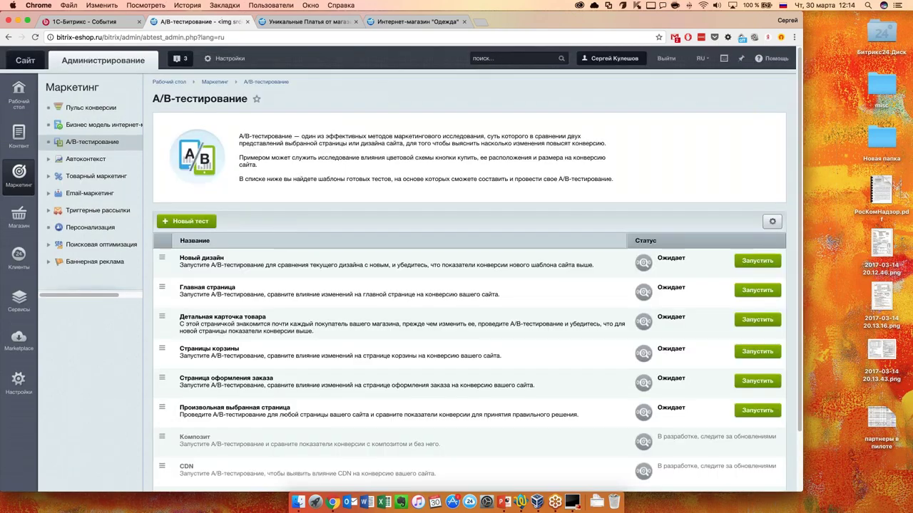
Review the Главная страница test's parameters, return to the test list and look over the other ready-made tests.
scroll(270, 258, "down", 2)
double_click(270, 258)
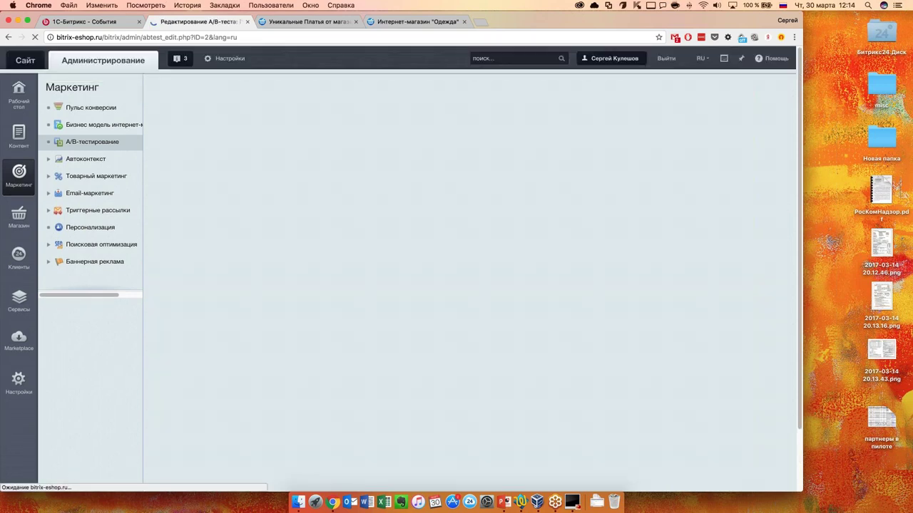
scroll(537, 350, "down", 2)
left_click(538, 350)
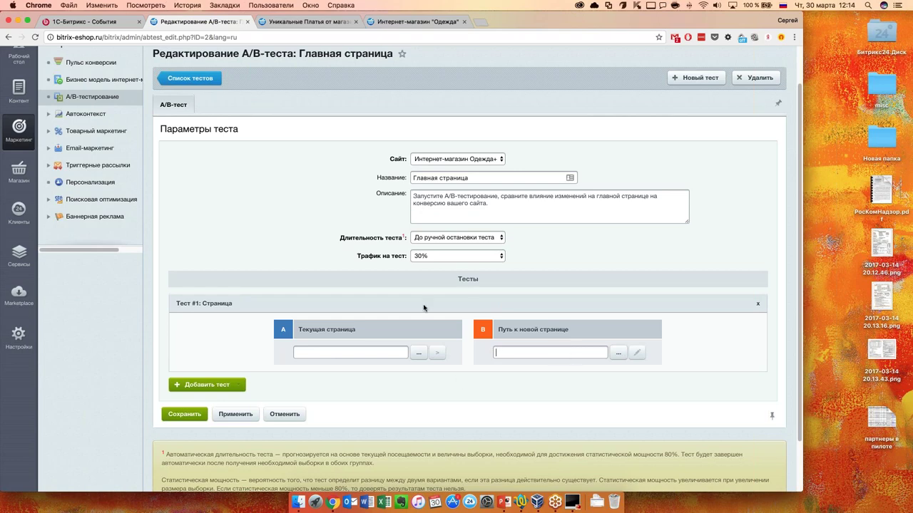
left_click(187, 81)
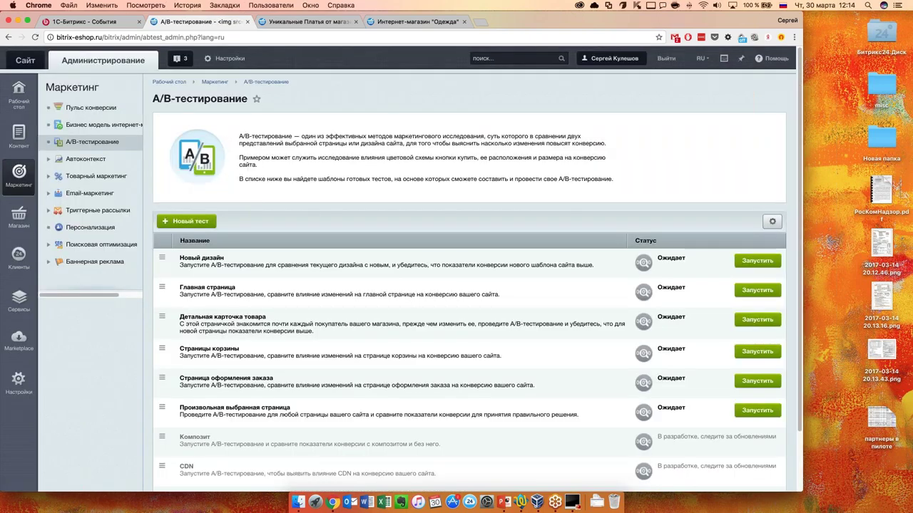
scroll(399, 335, "down", 1)
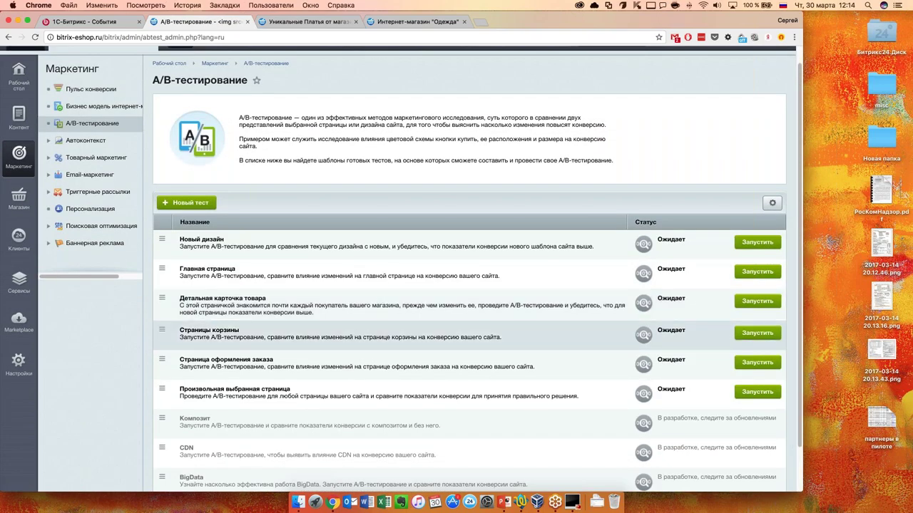
scroll(352, 333, "up", 1)
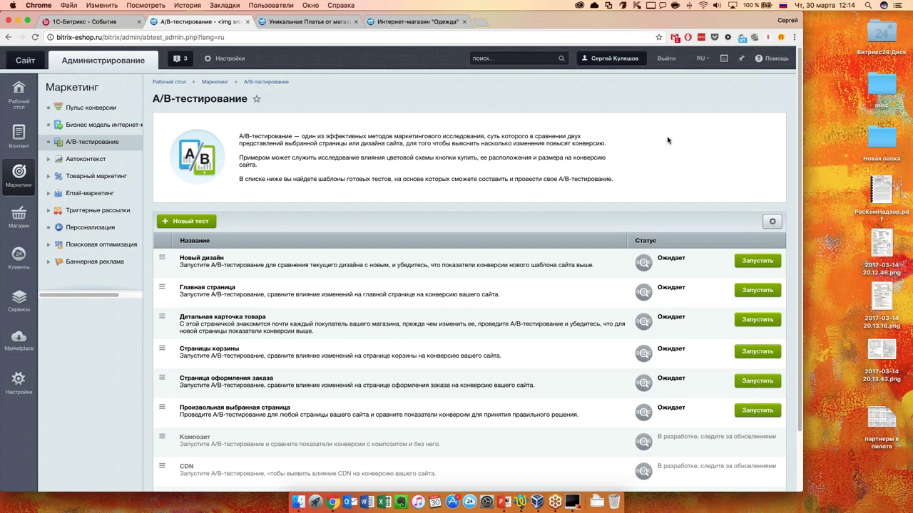
left_click(482, 24)
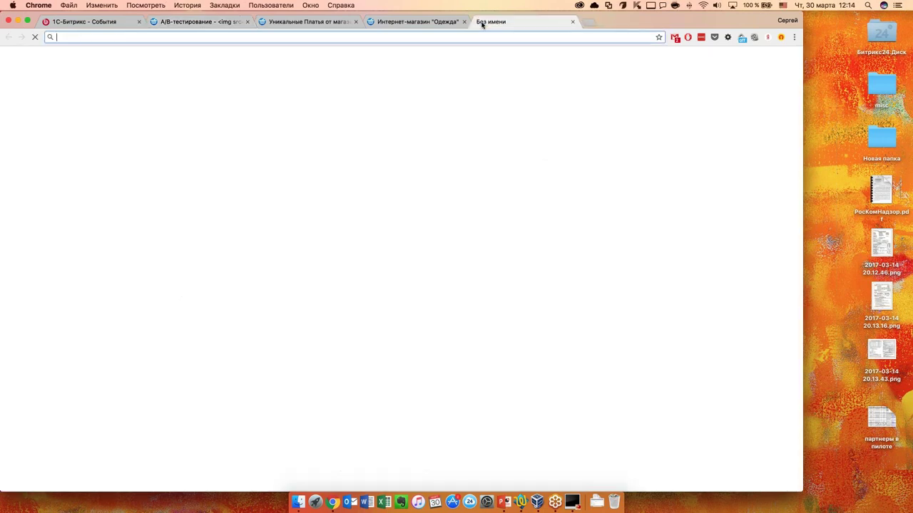
type("1c")
key("Return")
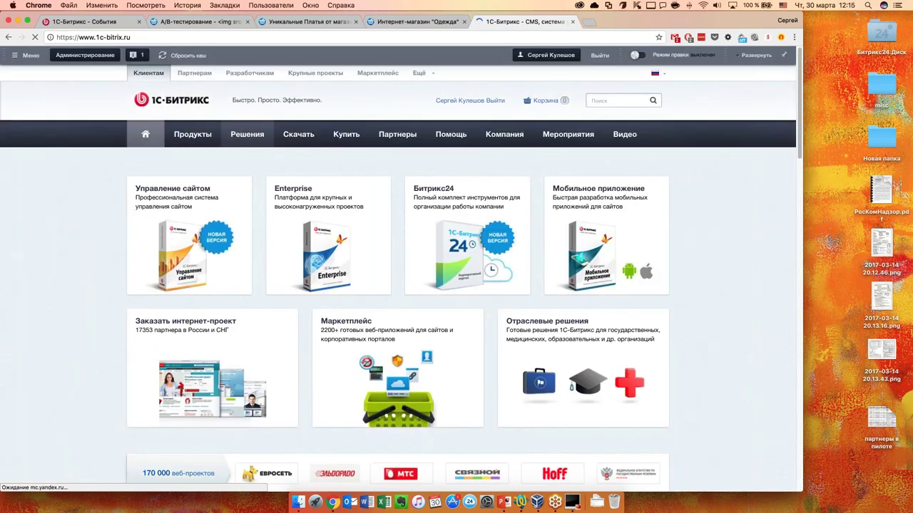
mouse_move(192, 136)
mouse_move(288, 157)
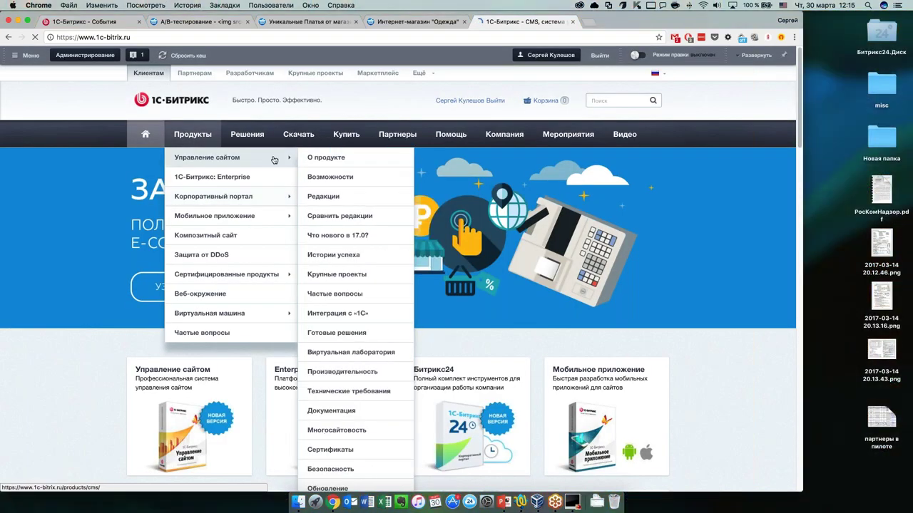
left_click(340, 216)
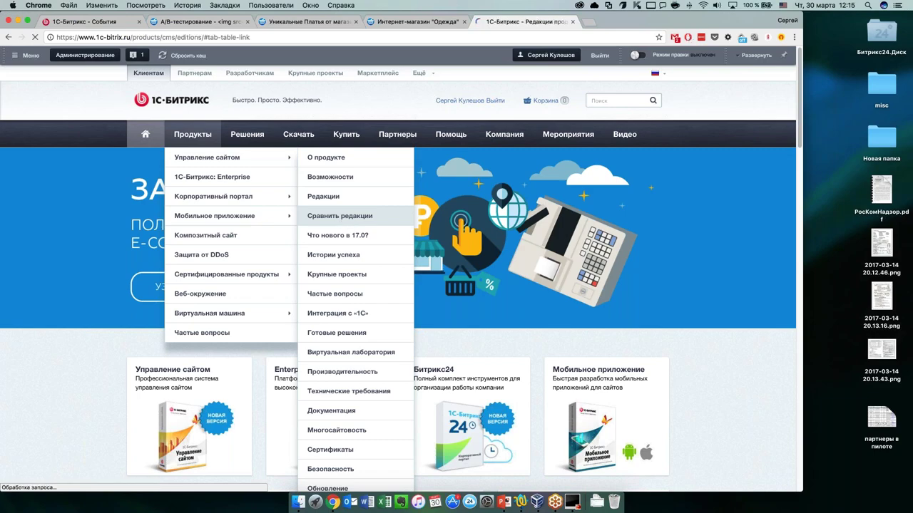
Expand the Интернет-магазин feature comparison and examine which functions the Малый бизнес and Бизнес editions include.
scroll(568, 259, "down", 5)
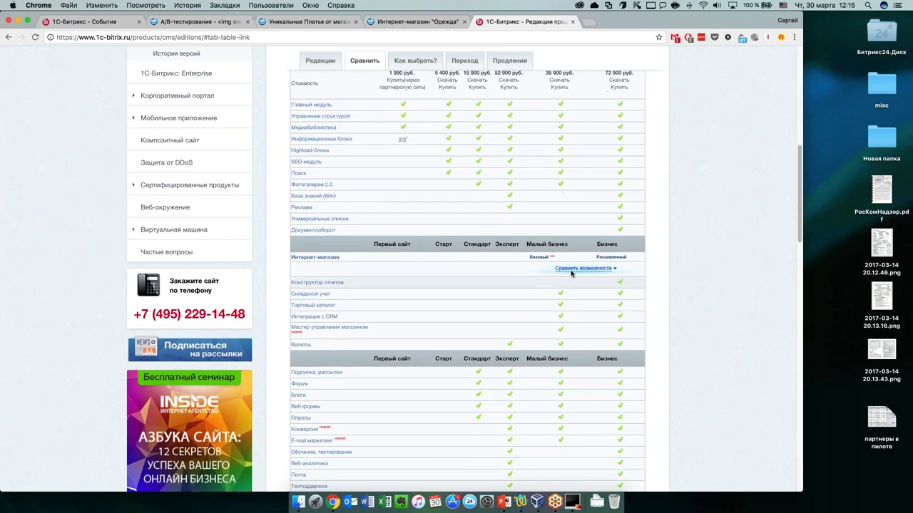
left_click(606, 269)
scroll(505, 305, "down", 3)
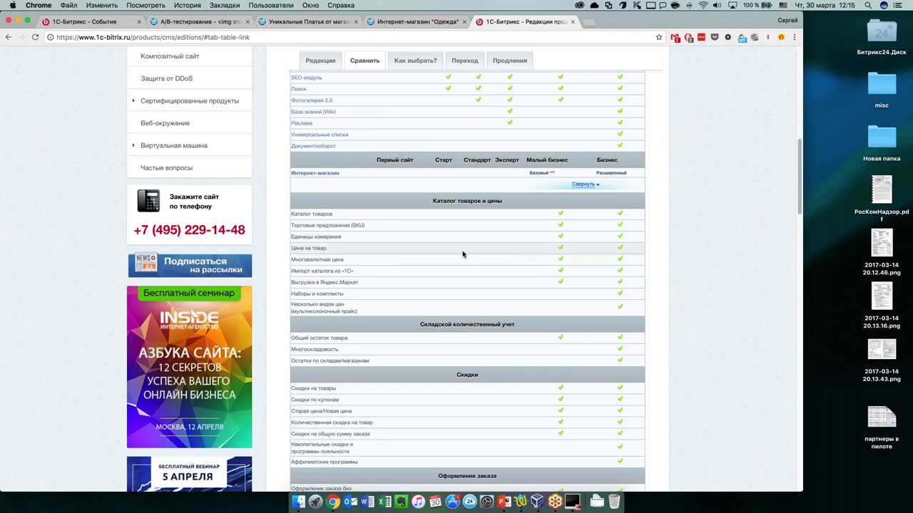
scroll(417, 308, "down", 2)
scroll(417, 308, "down", 6)
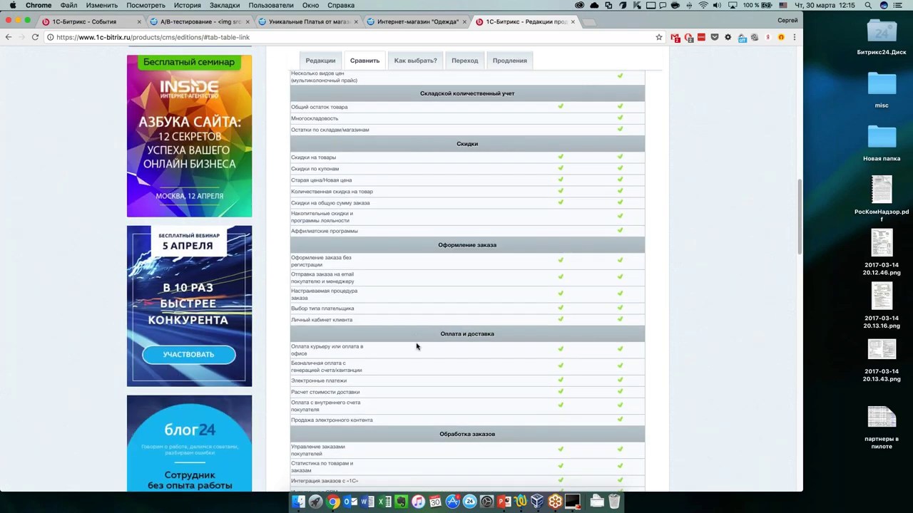
scroll(417, 347, "down", 3)
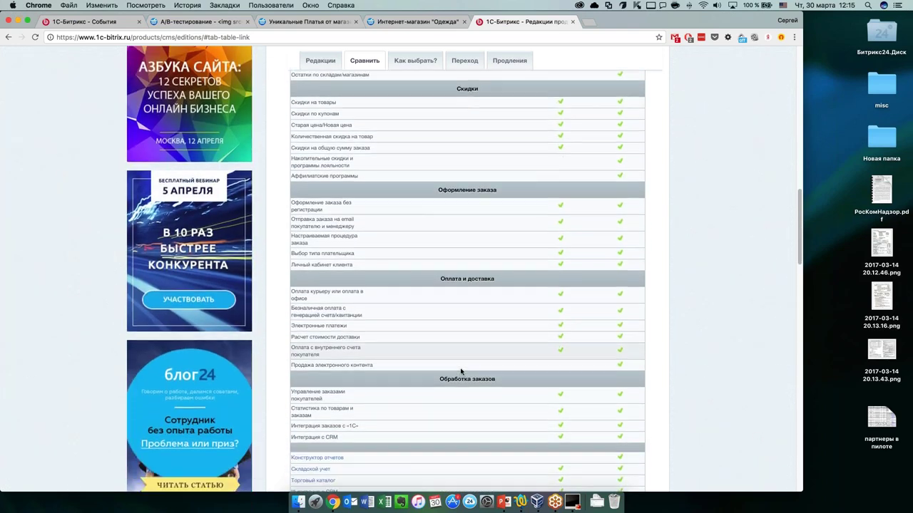
scroll(461, 372, "down", 5)
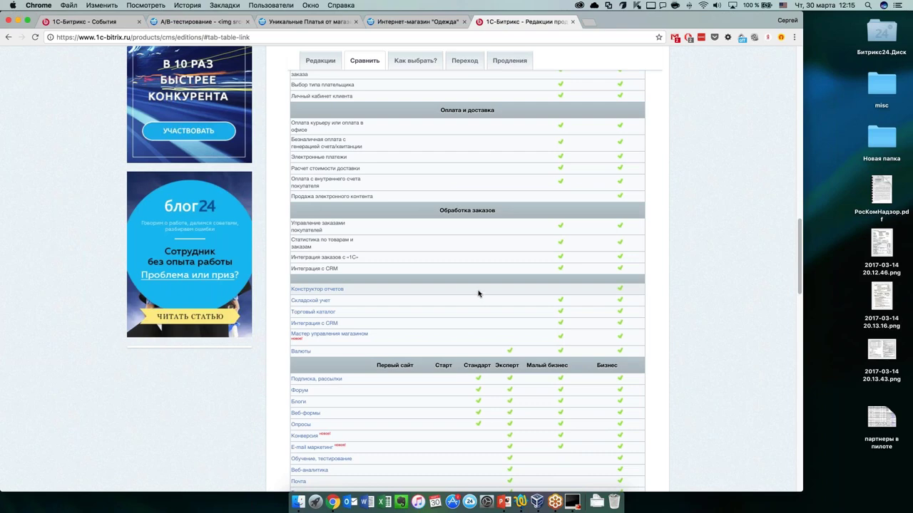
scroll(477, 294, "up", 4)
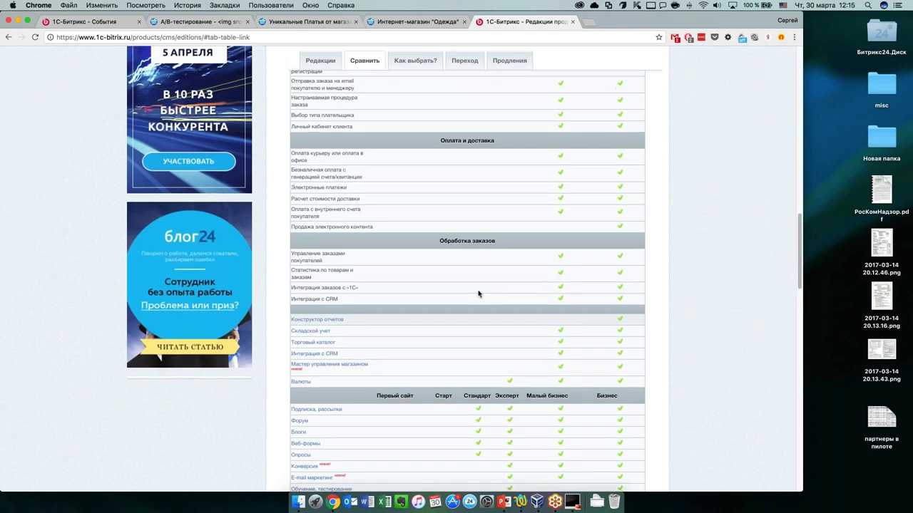
scroll(478, 294, "up", 9)
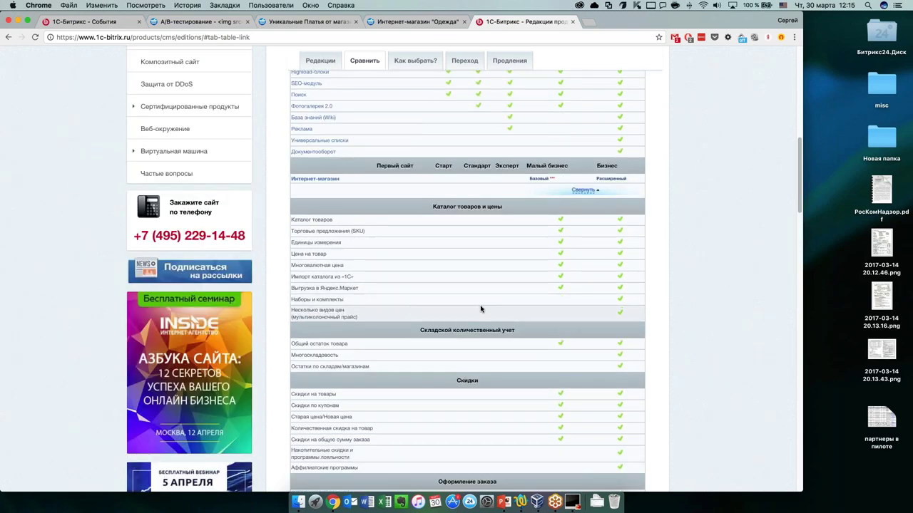
Compare the Малый бизнес and Бизнес editions on catalog, stock accounting, discount, checkout, payment and order processing functions.
scroll(481, 309, "down", 1)
scroll(481, 309, "down", 1)
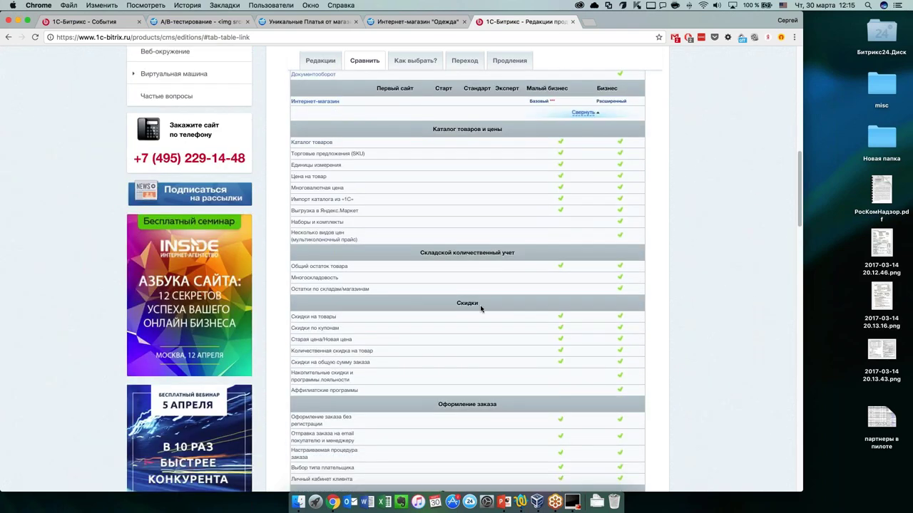
scroll(481, 309, "down", 1)
scroll(480, 308, "down", 1)
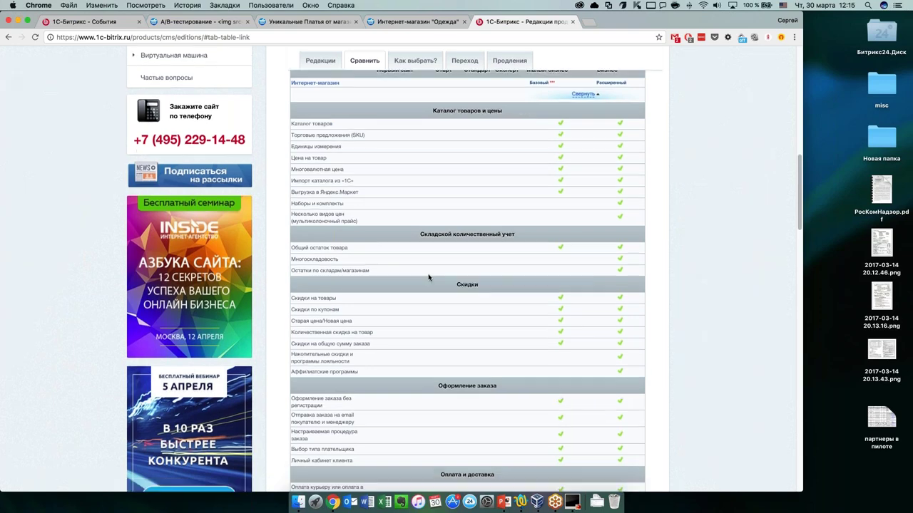
scroll(456, 278, "down", 2)
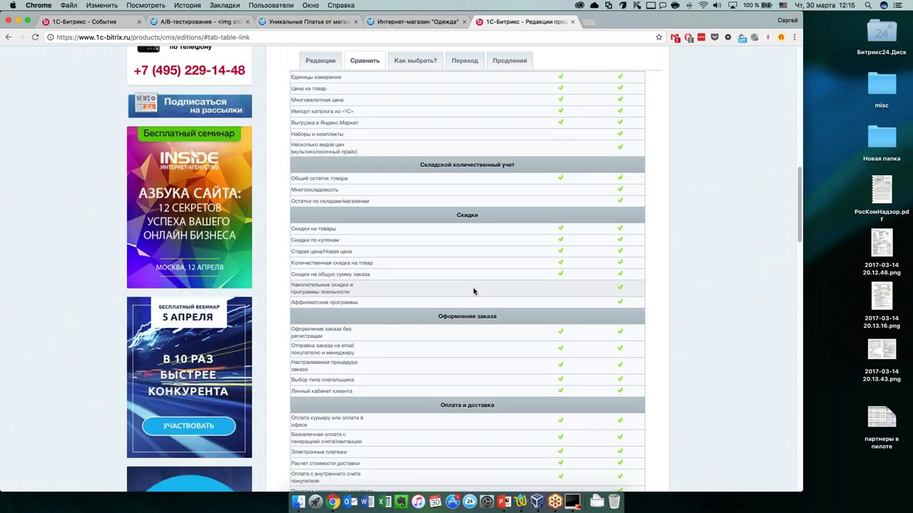
scroll(476, 302, "down", 1)
scroll(476, 302, "down", 3)
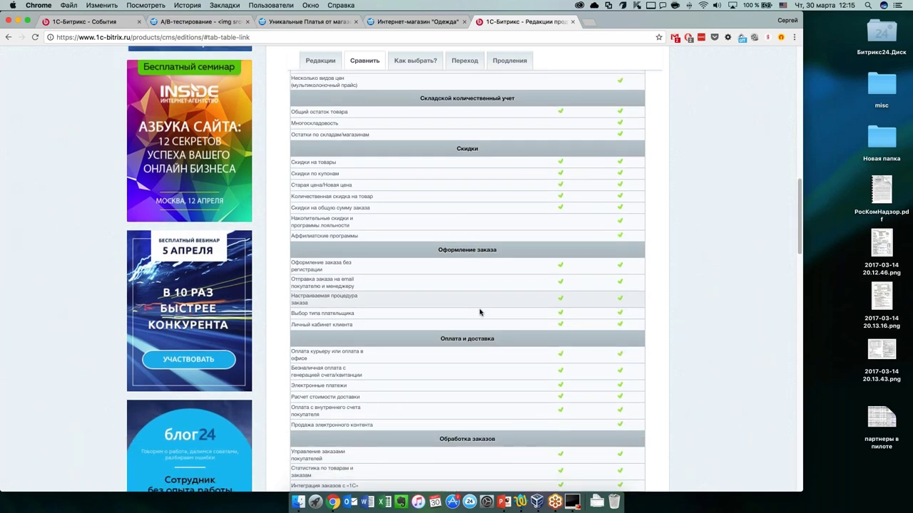
scroll(479, 312, "down", 7)
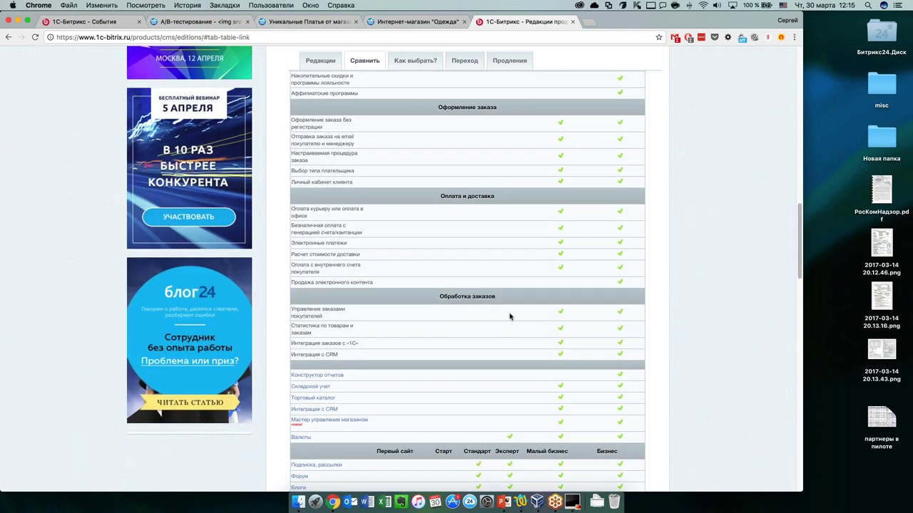
Examine the remaining modules across all editions, including marketing, performance and mobile features, and review the edition prices.
scroll(510, 317, "down", 3)
scroll(510, 316, "down", 4)
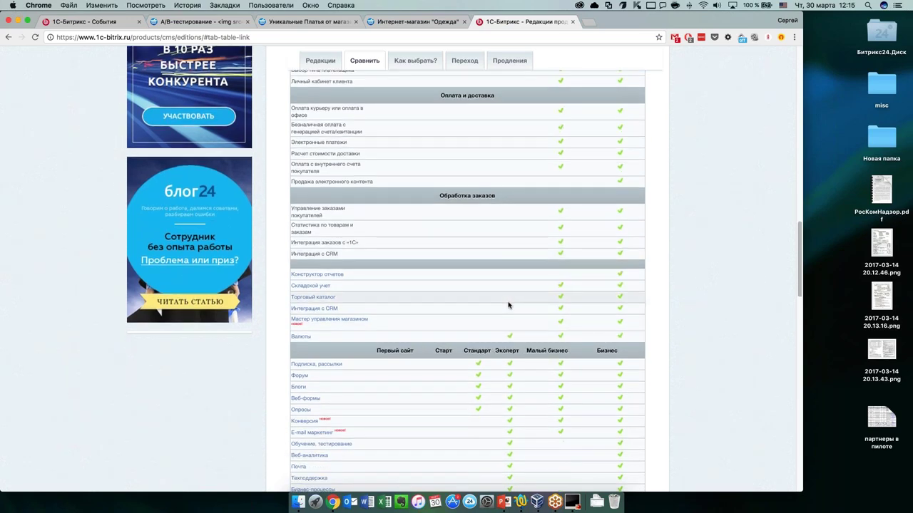
scroll(509, 305, "down", 8)
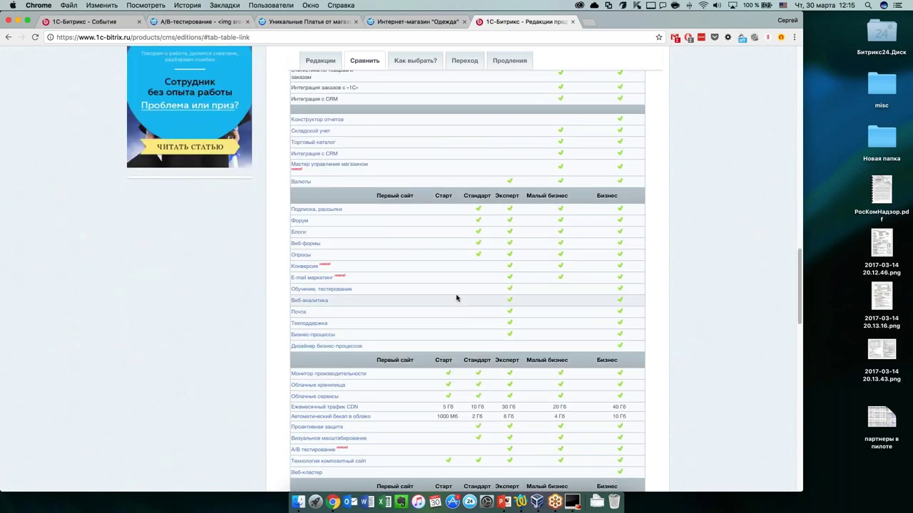
scroll(459, 348, "down", 10)
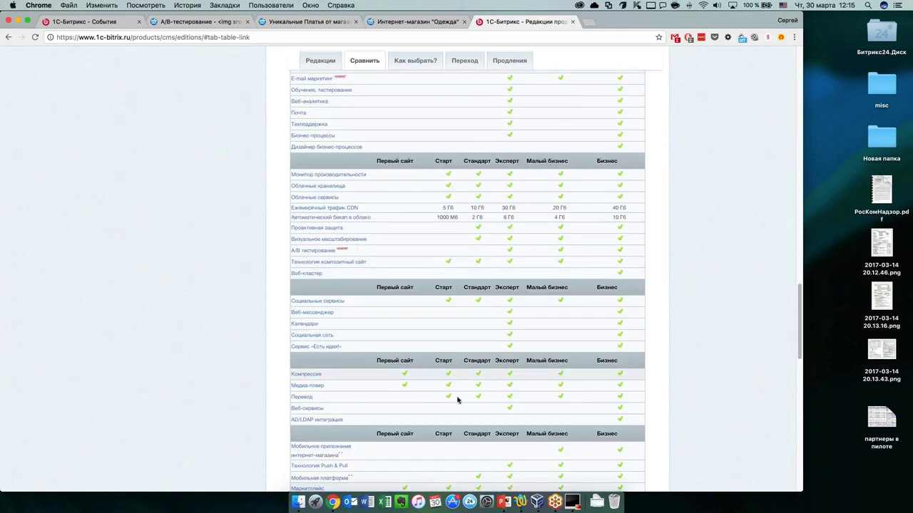
scroll(462, 373, "down", 7)
scroll(471, 385, "up", 20)
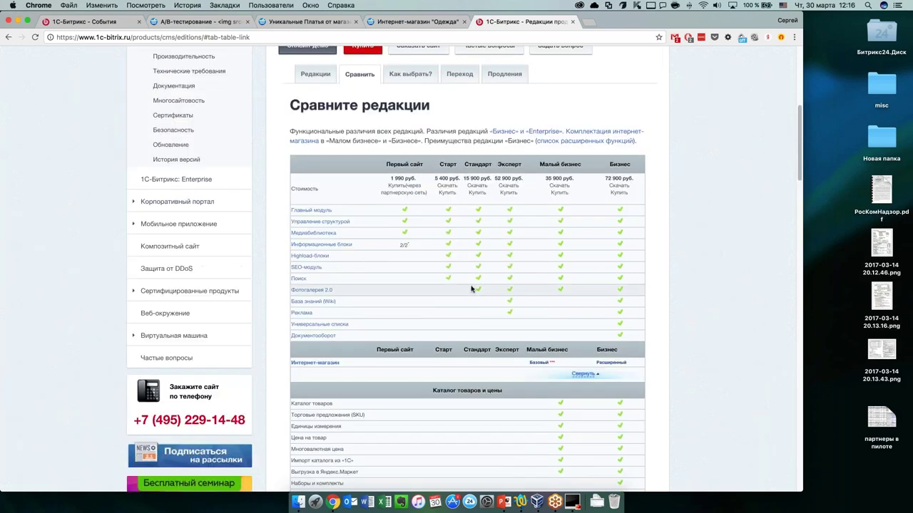
scroll(461, 328, "down", 2)
scroll(457, 334, "down", 5)
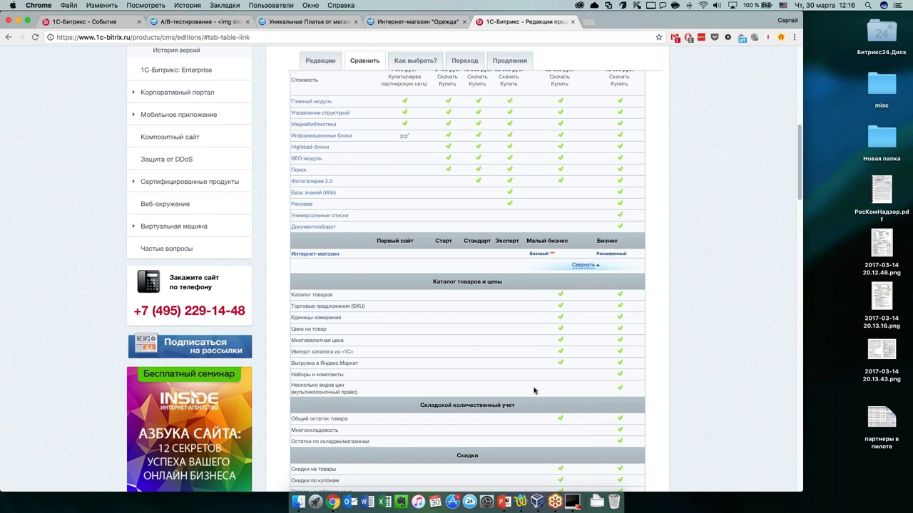
scroll(282, 237, "up", 1)
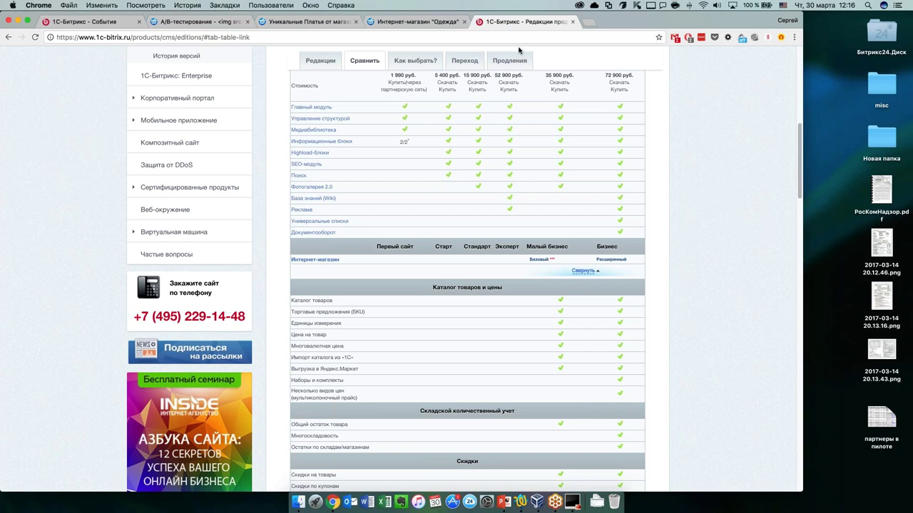
Return to the shop's administration tab and open the Модули page of the product settings.
left_click(196, 21)
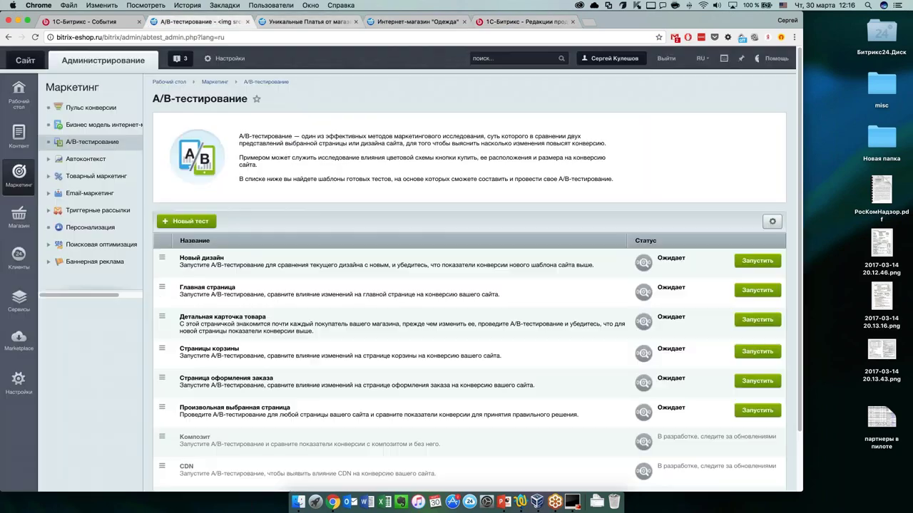
left_click(19, 383)
scroll(100, 357, "down", 1)
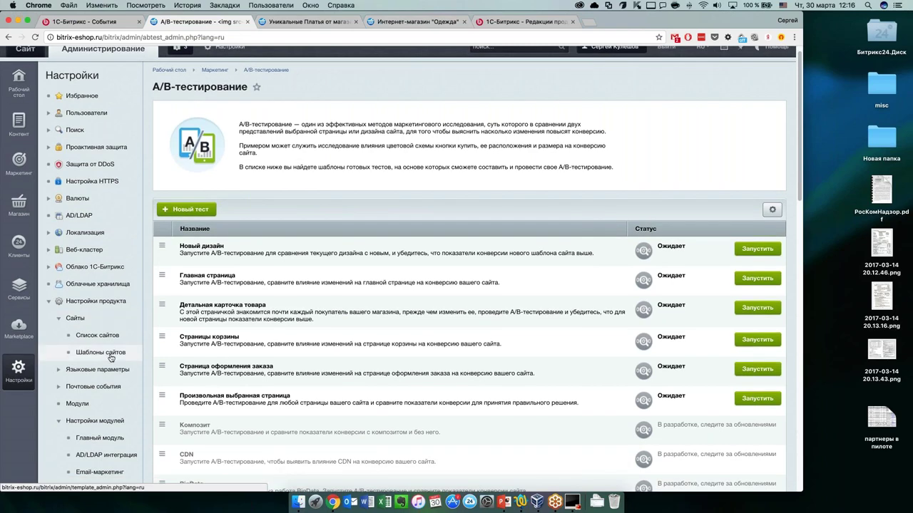
scroll(96, 354, "down", 2)
left_click(96, 368)
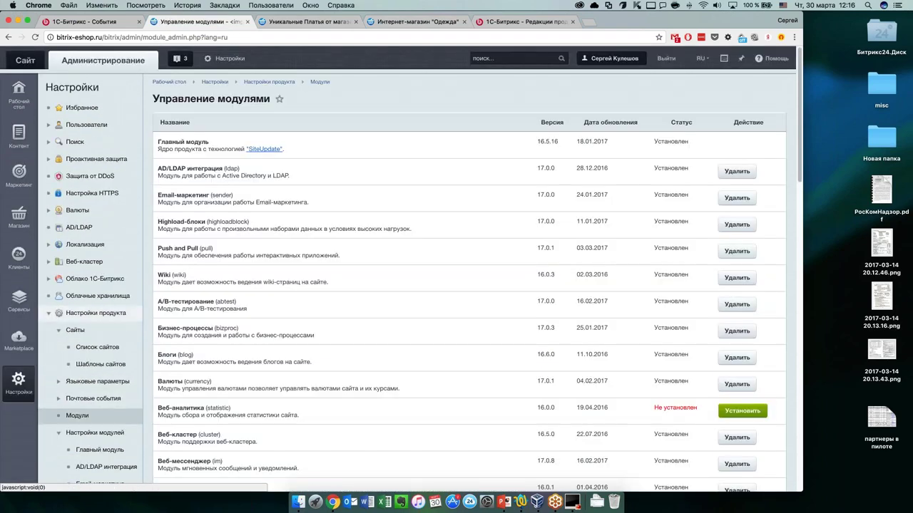
Look through the module list, examining the versions and installation status of the modules.
scroll(107, 425, "down", 5)
scroll(309, 375, "down", 3)
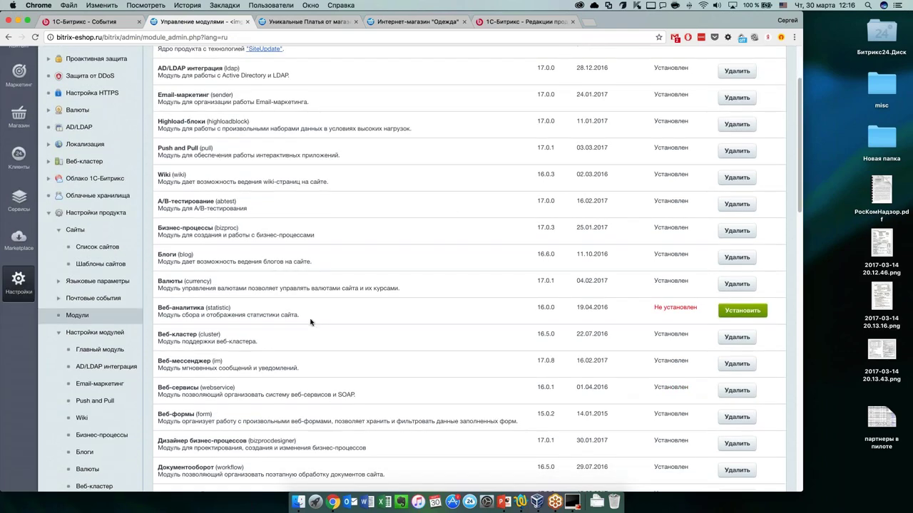
scroll(268, 471, "down", 1)
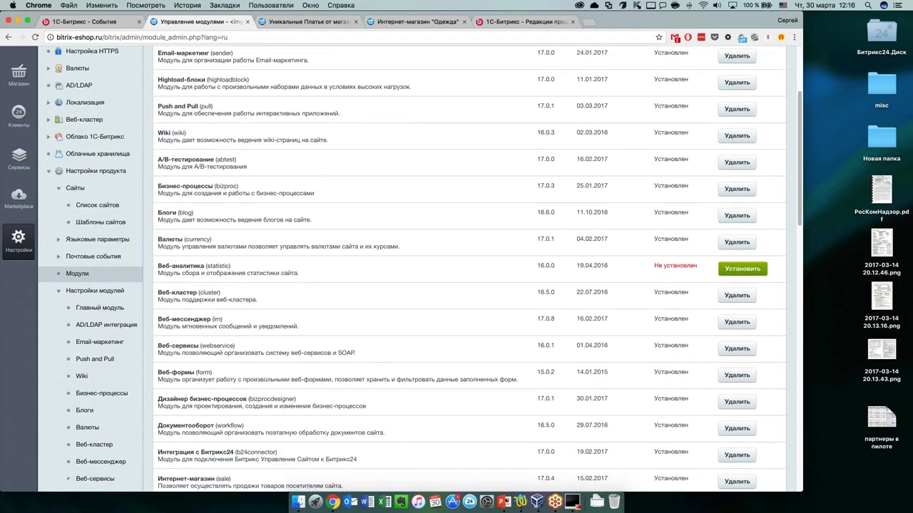
scroll(312, 320, "down", 6)
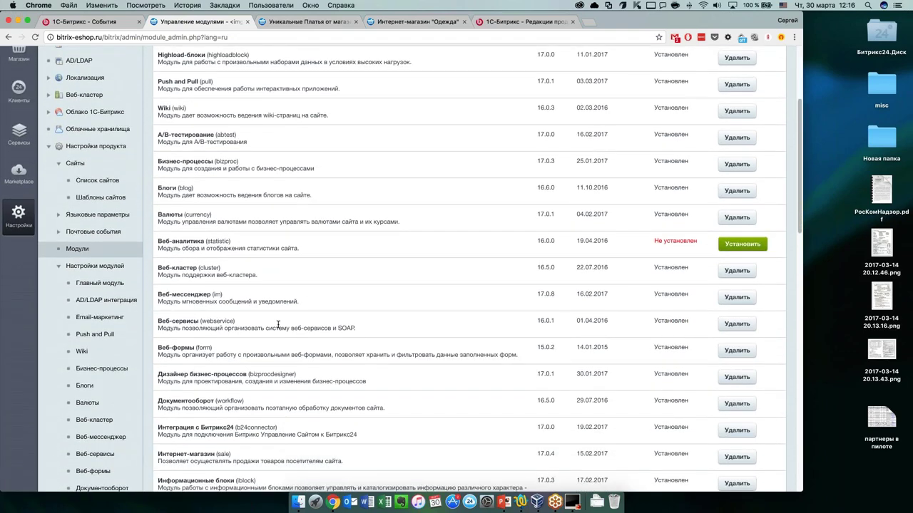
scroll(195, 393, "down", 8)
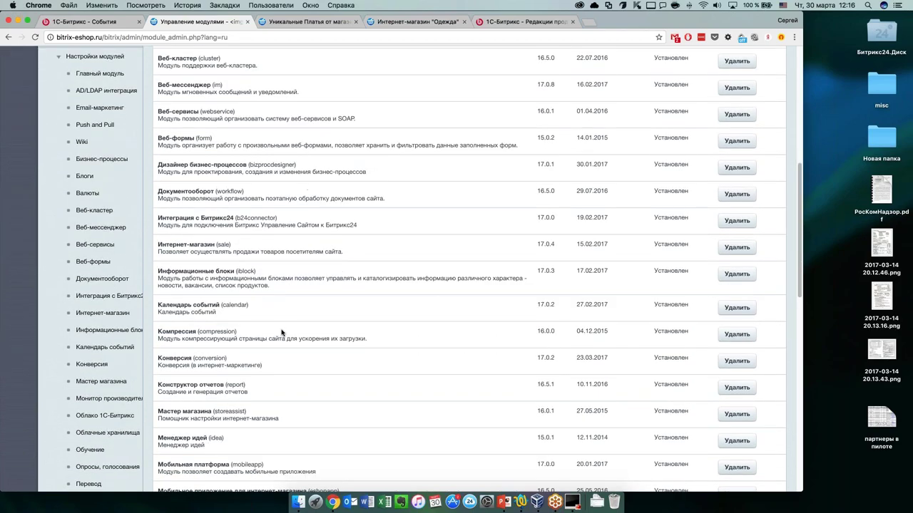
scroll(464, 271, "up", 12)
scroll(463, 271, "up", 10)
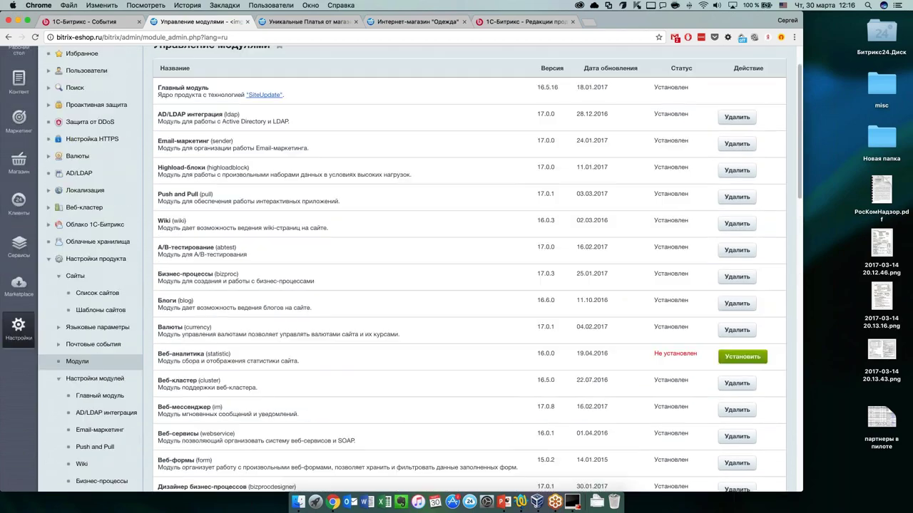
scroll(463, 271, "down", 7)
scroll(464, 271, "down", 18)
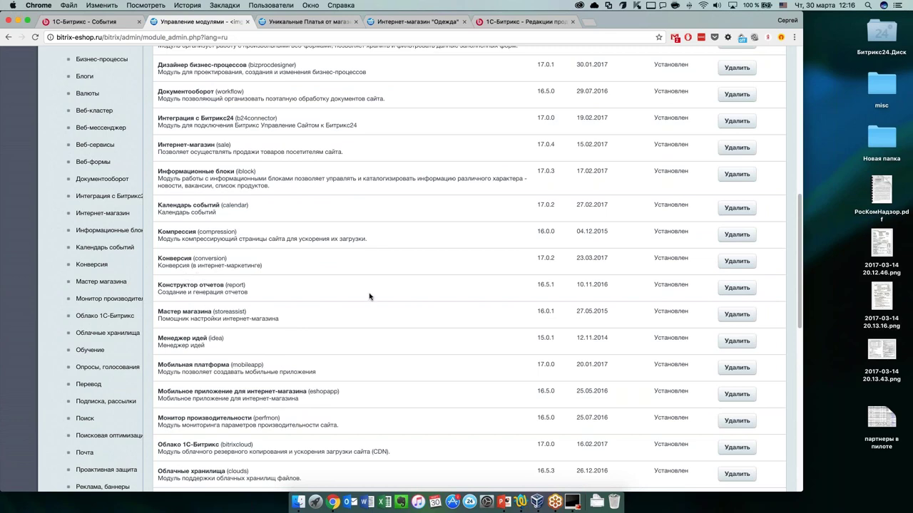
scroll(369, 297, "up", 20)
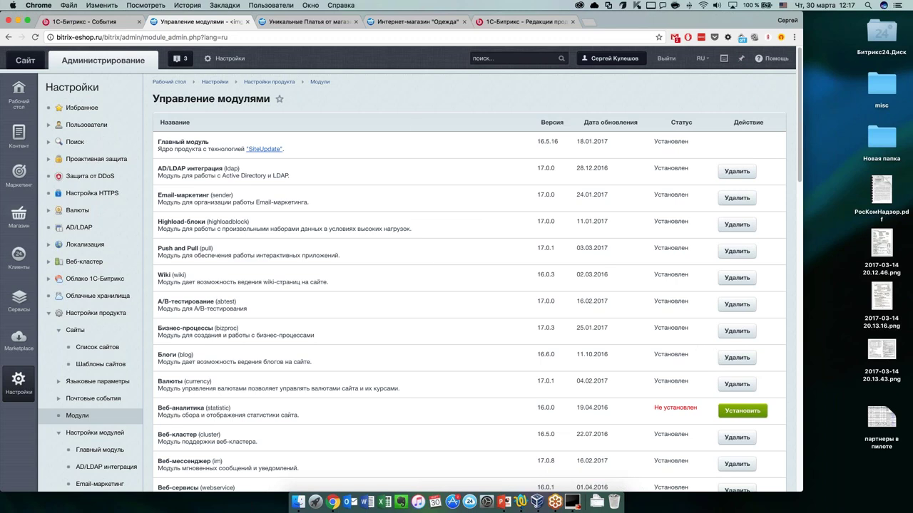
Open the preset list of marketing promotions under Товарный маркетинг and review the Товары, Доставка and Оплата presets.
mouse_move(19, 172)
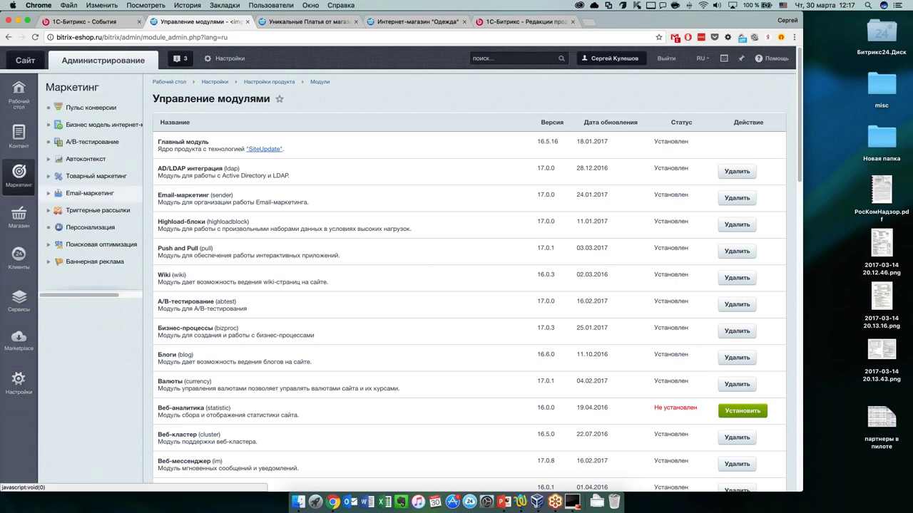
left_click(104, 178)
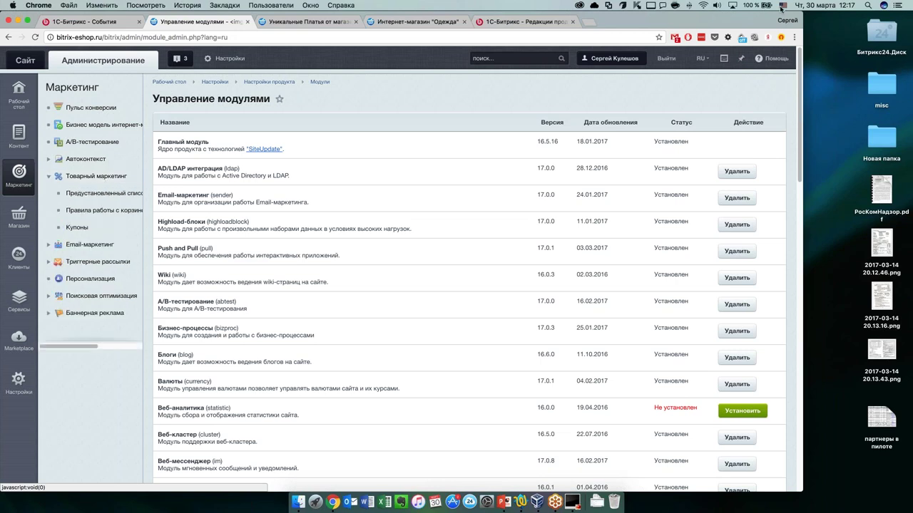
left_click(103, 195)
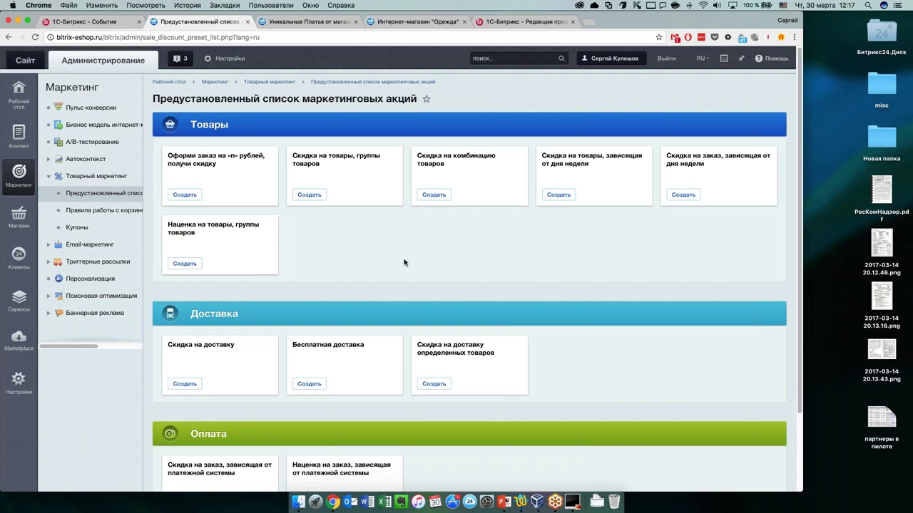
scroll(402, 262, "down", 1)
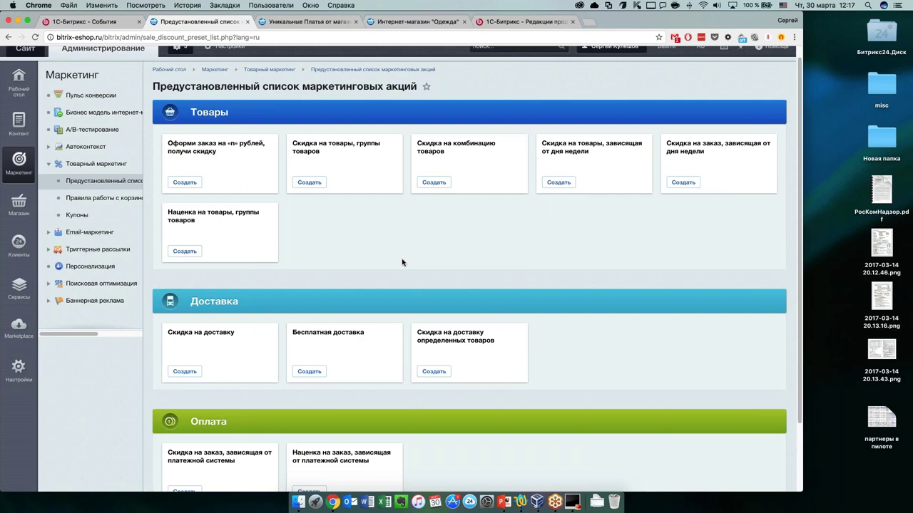
scroll(393, 261, "down", 3)
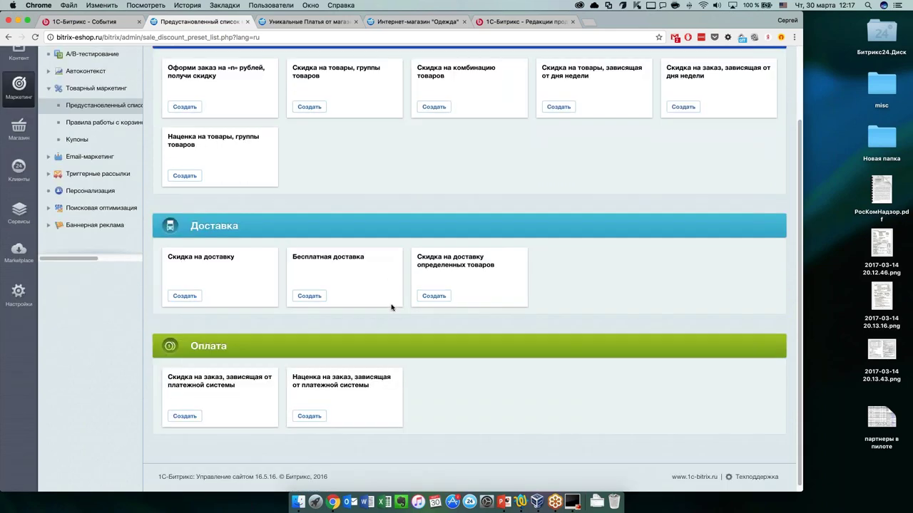
scroll(391, 305, "up", 4)
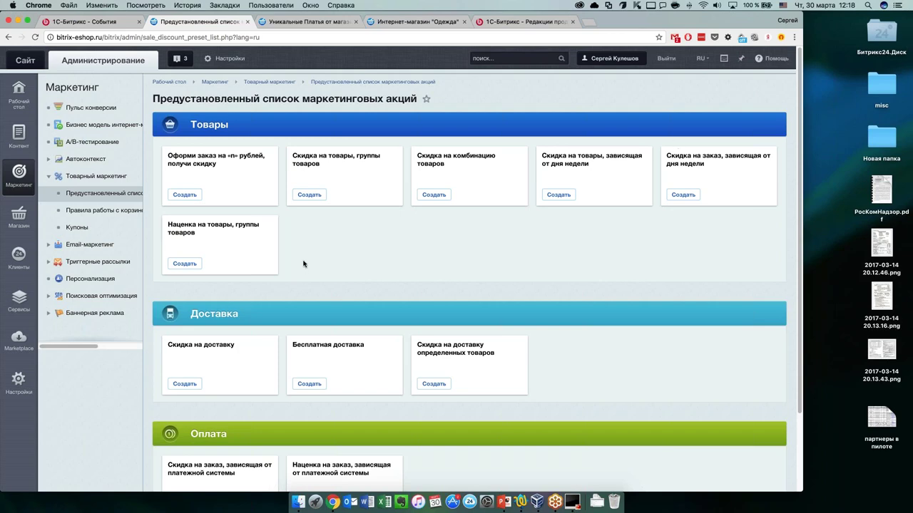
Create a discount from the preset Скидка на товары, группы товаров, name it "Скидка на платья" and proceed to its second step.
left_click(311, 198)
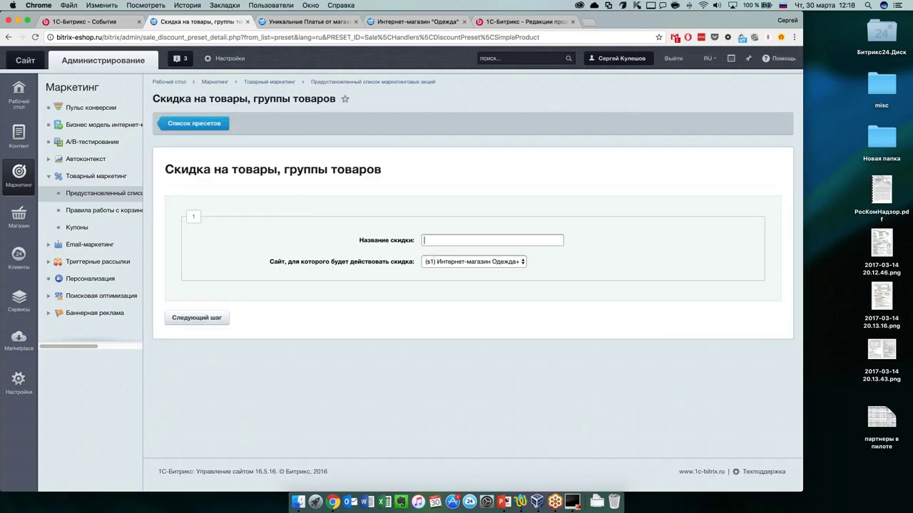
type("Скика")
key("BackSpace")
type("дка н аплатья")
left_click(454, 240)
left_click(450, 240)
key("Delete")
left_click(227, 322)
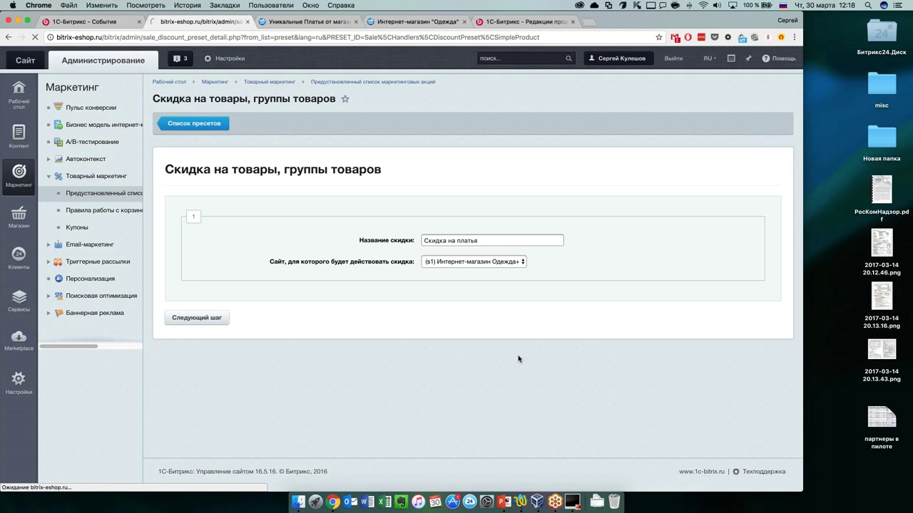
Set the size of the discount to 10%.
scroll(368, 264, "down", 2)
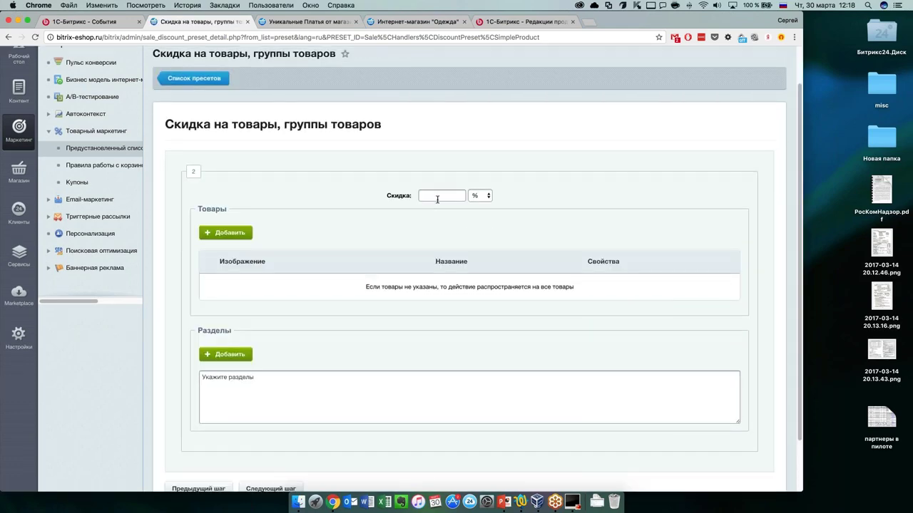
left_click(438, 199)
type("10")
Browse the Платья section in the discount's product picker and close it without choosing a product.
left_click(226, 233)
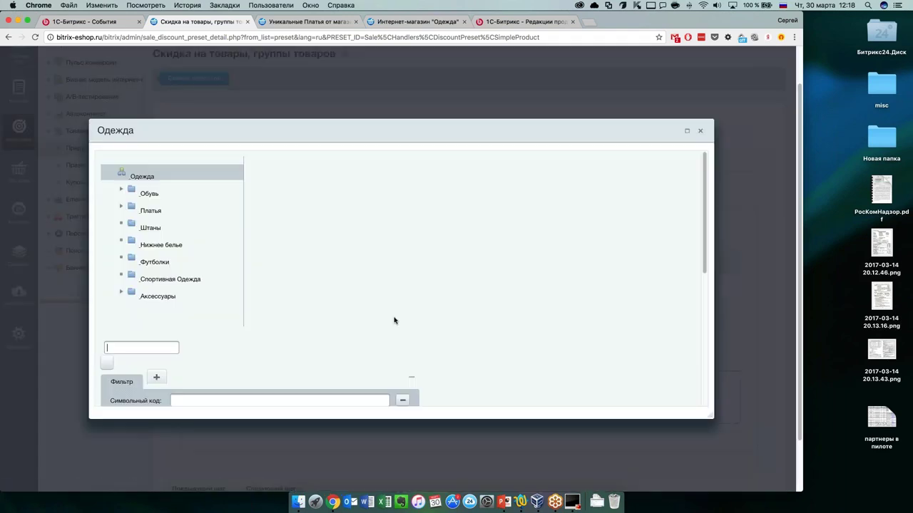
left_click(151, 225)
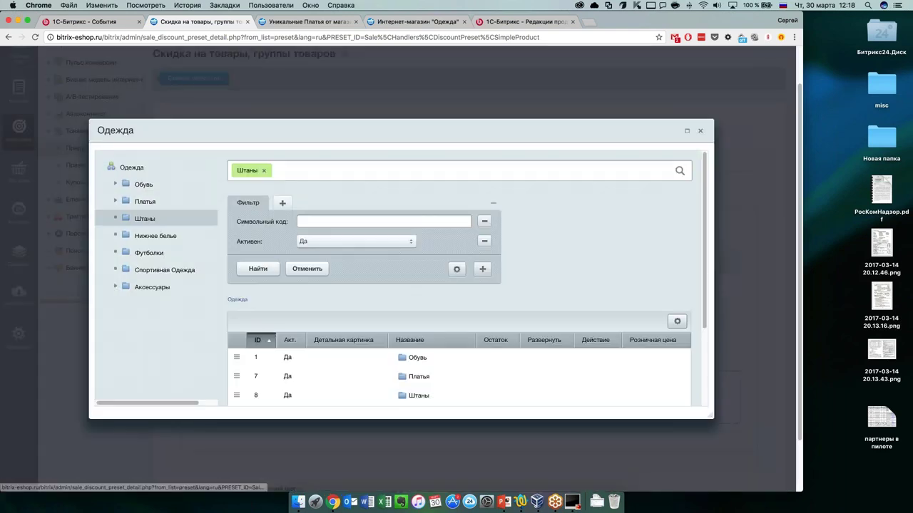
left_click(145, 201)
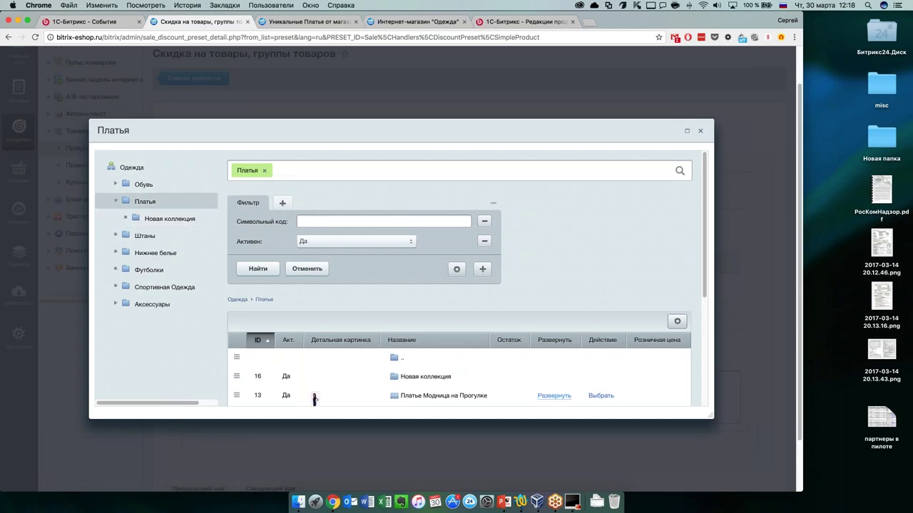
left_click_drag(706, 321, 704, 388)
scroll(704, 389, "down", 1)
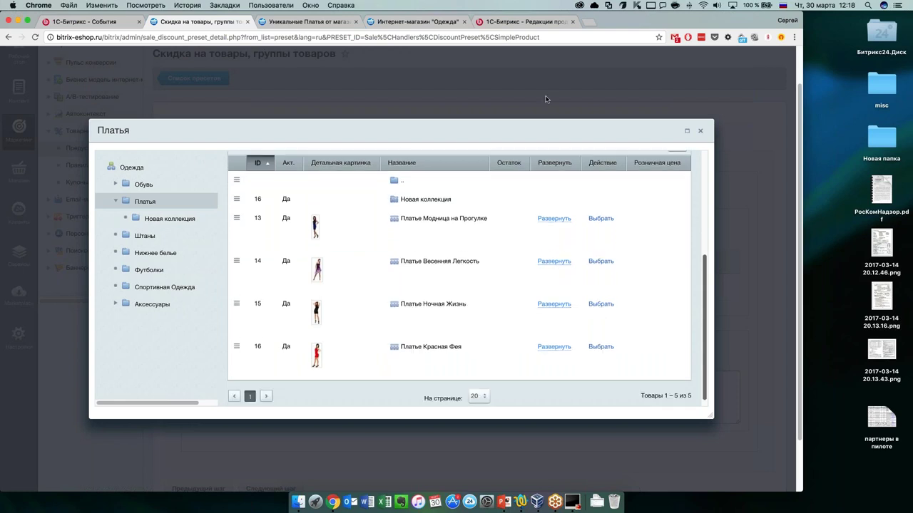
scroll(704, 389, "down", 1)
key("Escape")
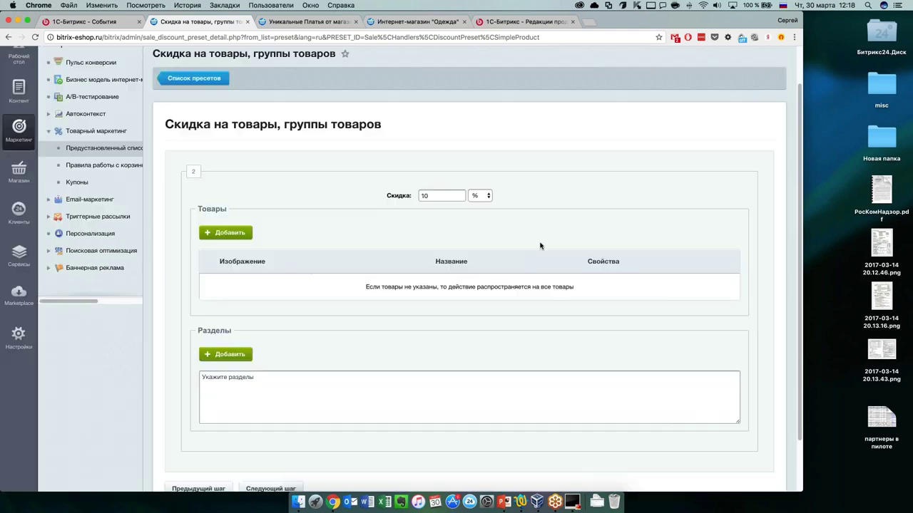
Add two entries of Платье Модница на Прогулке from the Платья section to the discount's products.
left_click(215, 234)
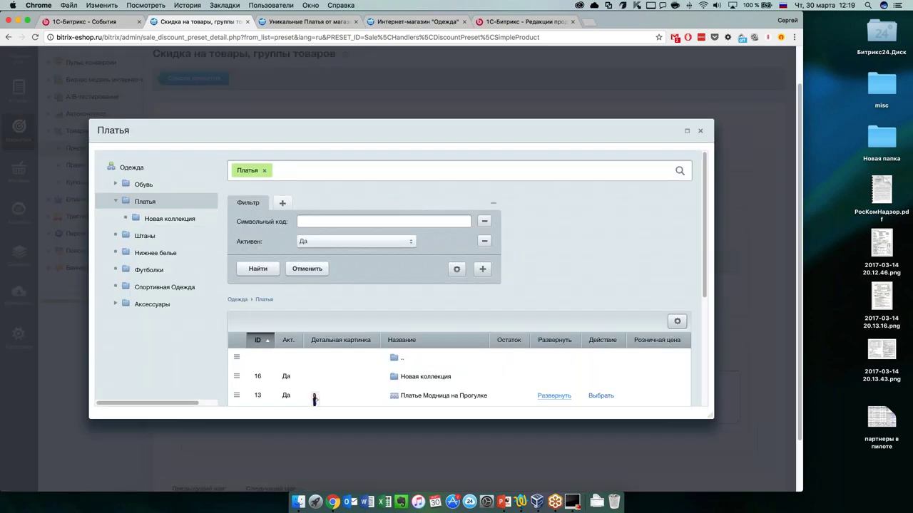
scroll(314, 399, "down", 3)
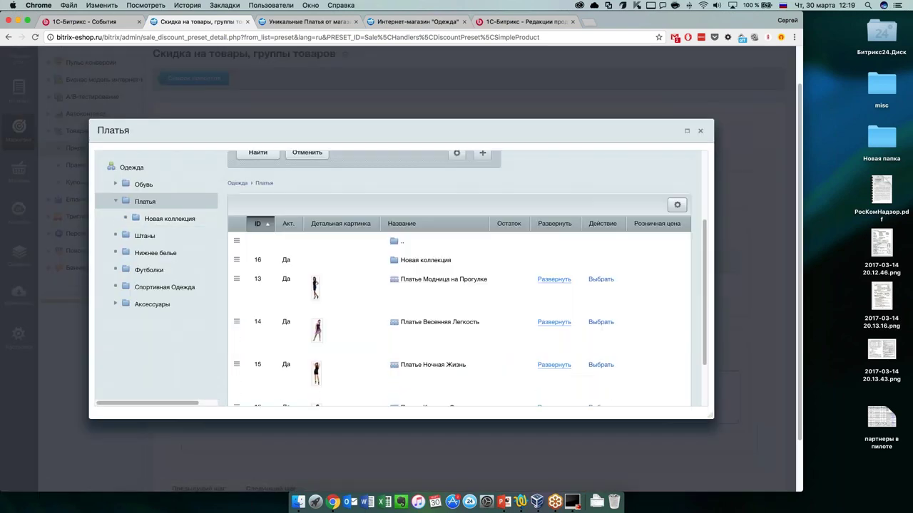
left_click(558, 285)
scroll(605, 285, "down", 1)
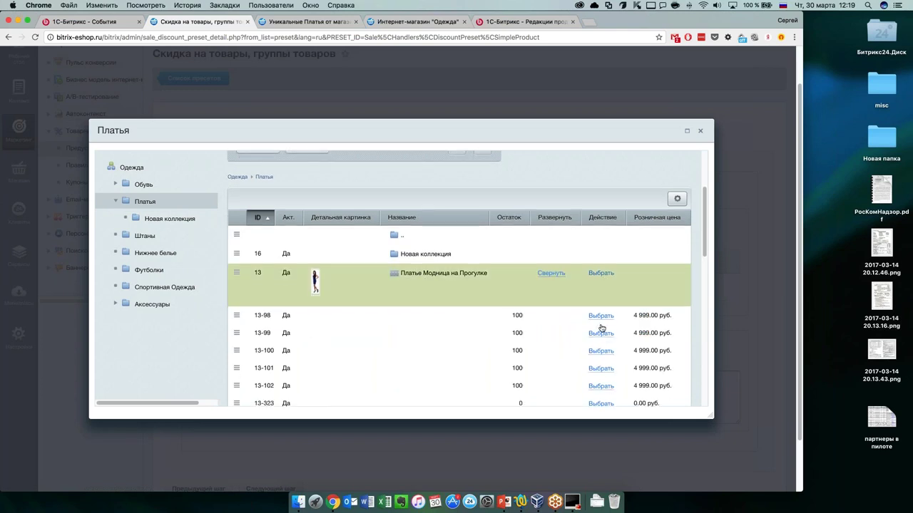
scroll(621, 214, "down", 2)
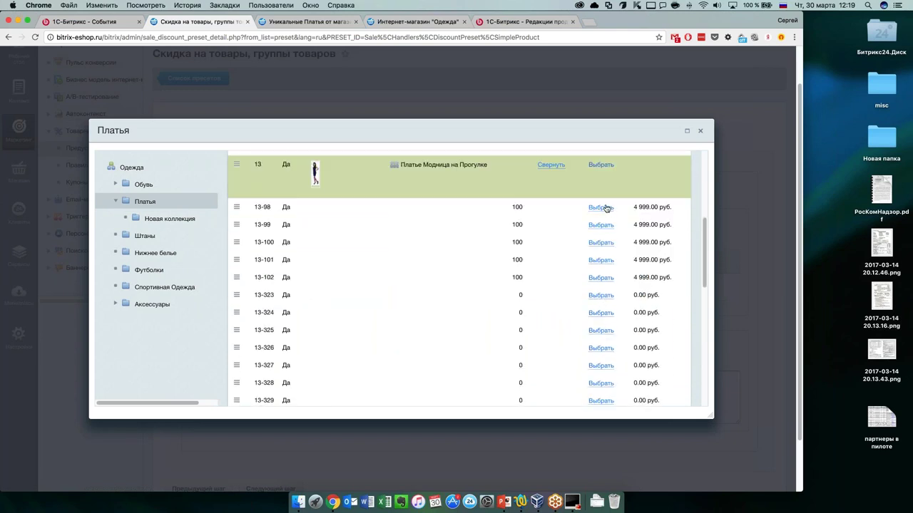
scroll(602, 196, "down", 1)
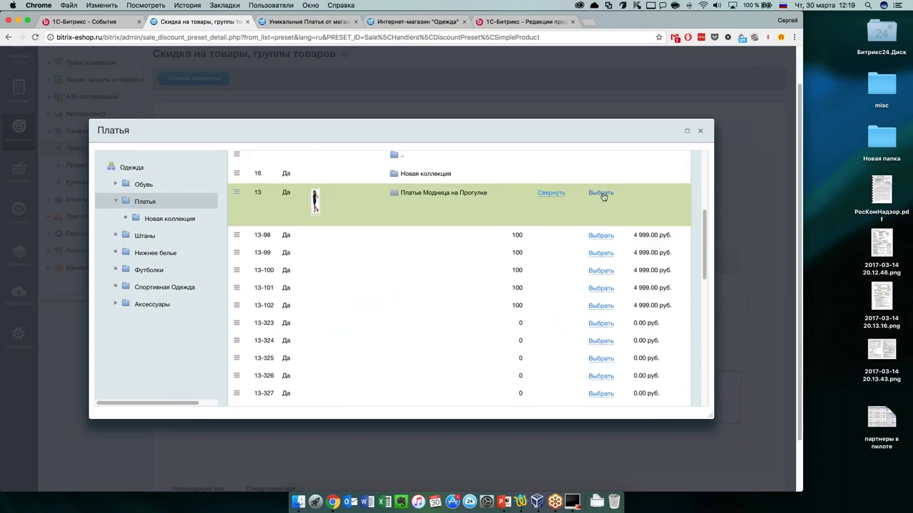
left_click(601, 236)
left_click(603, 253)
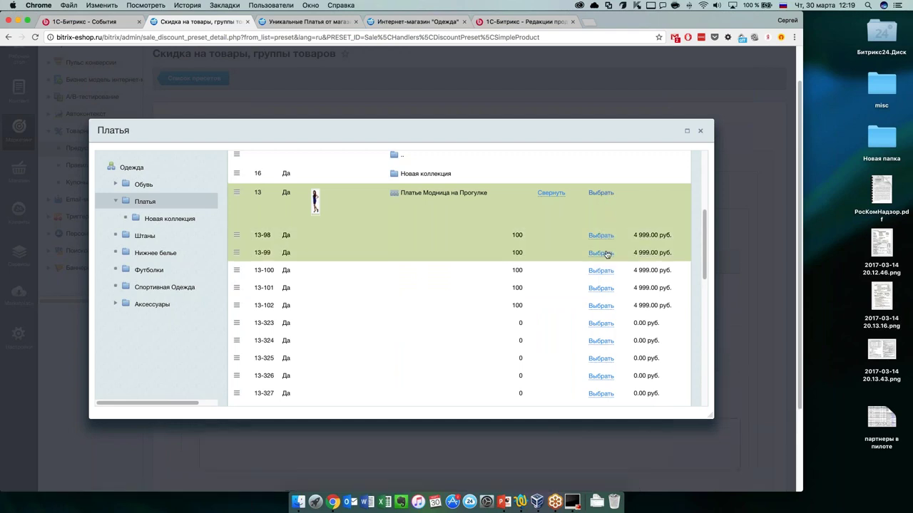
left_click(601, 175)
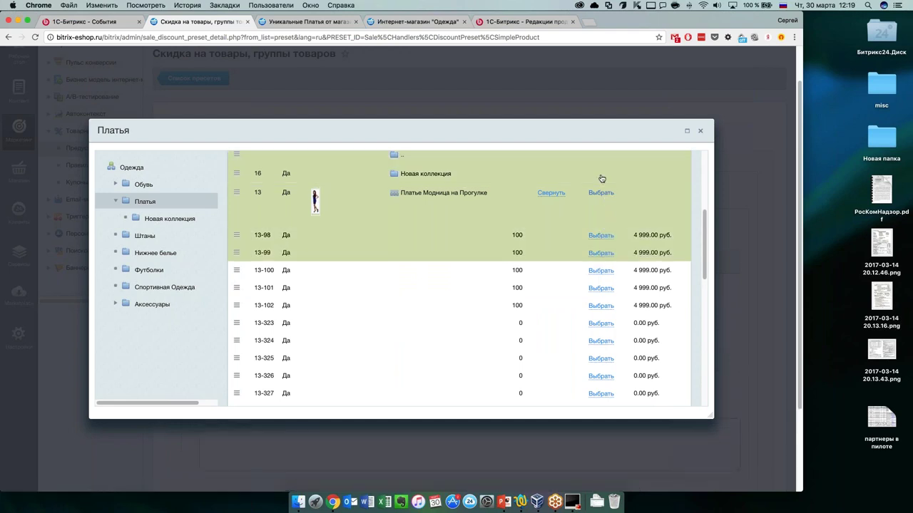
Collapse the offers of Платье Модница на Прогулке, browse up to the Одежда root and close the product picker.
scroll(586, 223, "up", 3)
left_click(589, 300)
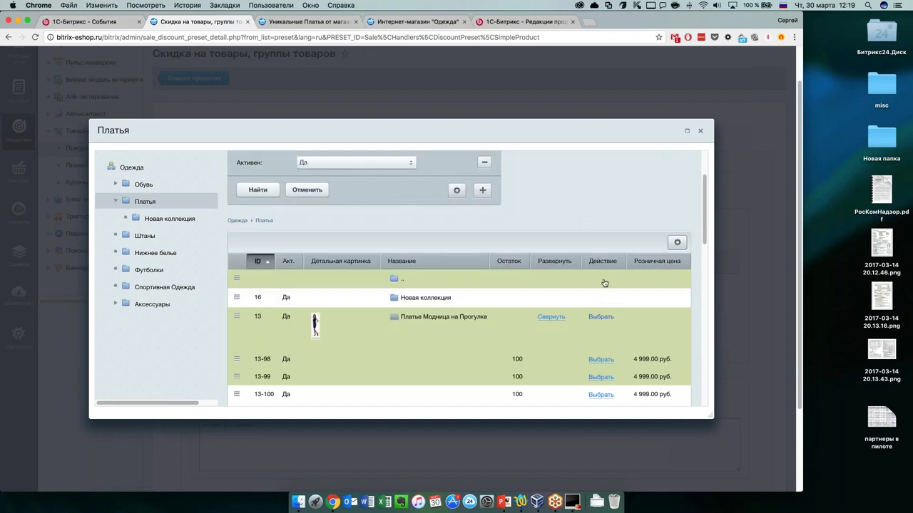
left_click(604, 284)
left_click(639, 351, "shift")
left_click(550, 317)
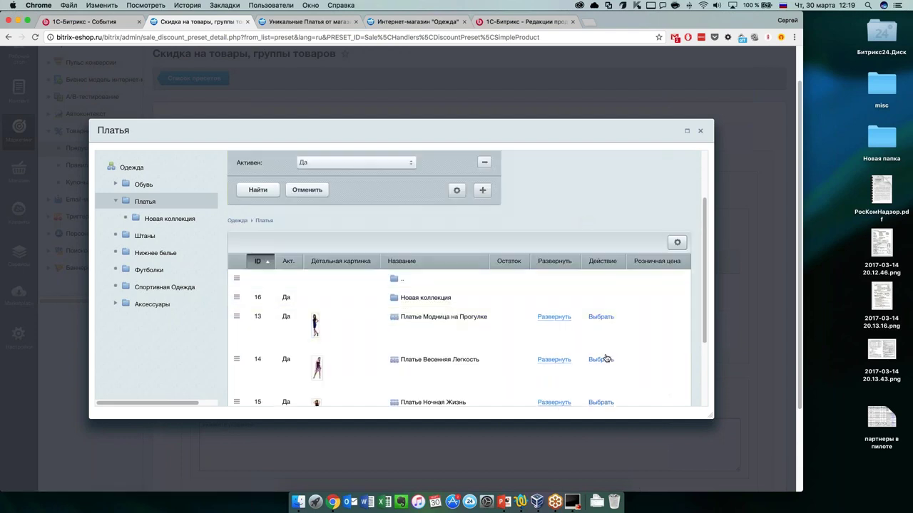
left_click(349, 281)
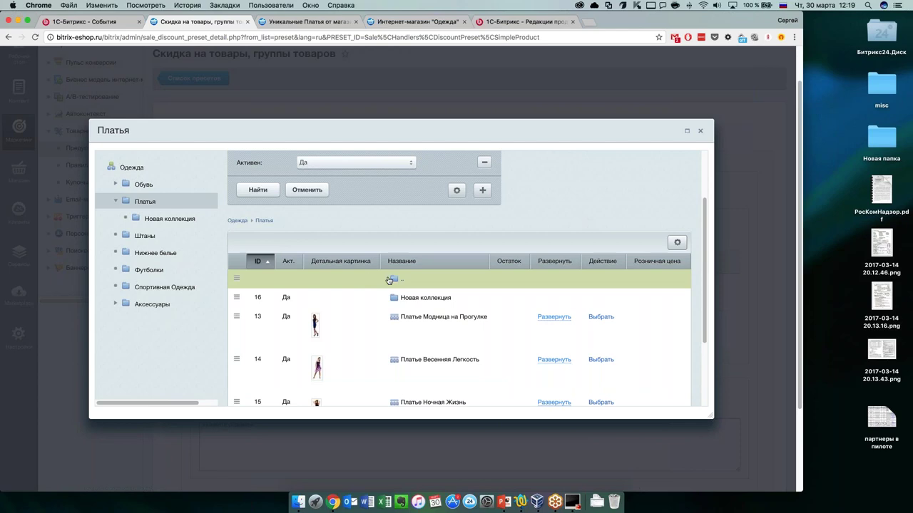
left_click(399, 279)
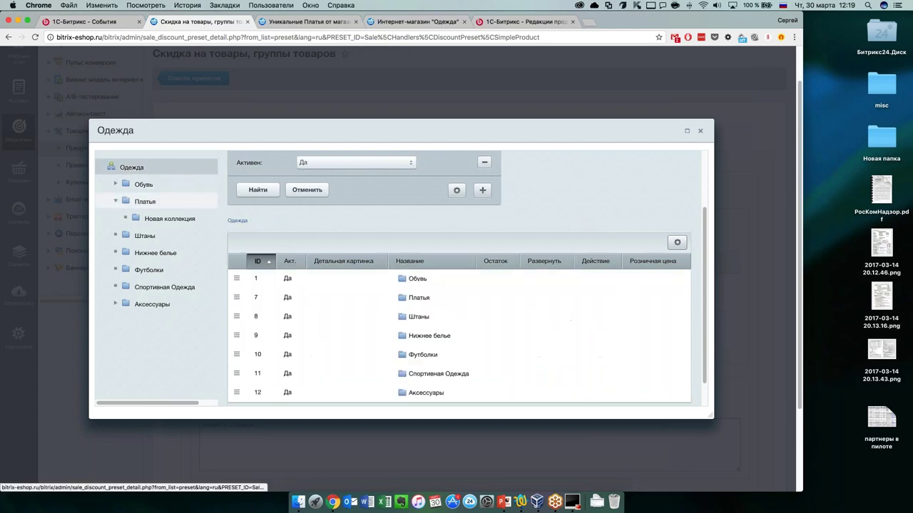
left_click(485, 302)
scroll(418, 316, "down", 2)
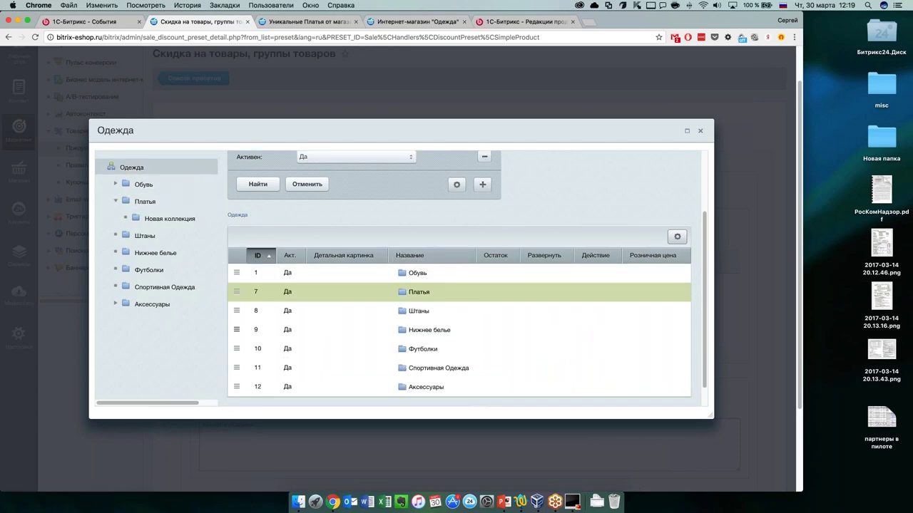
left_click(700, 131)
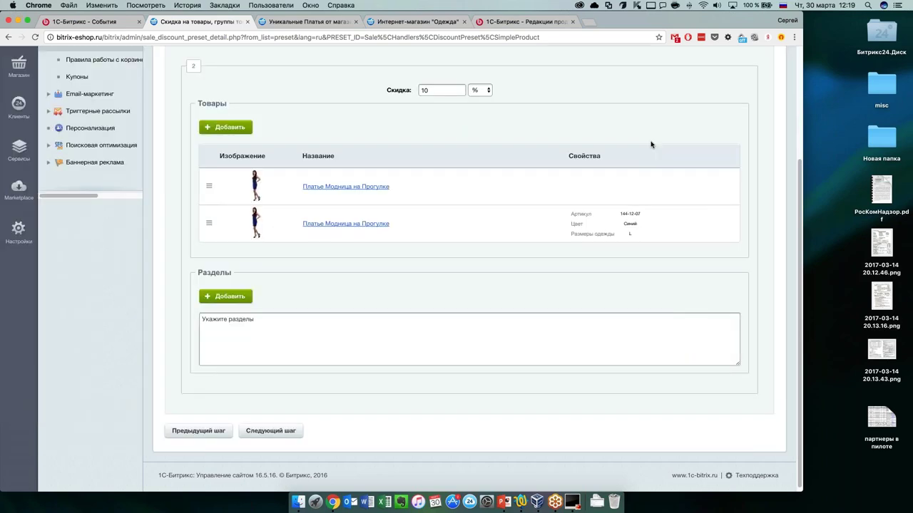
Add the section Платья from the infoblock Одежда [4] of type Каталоги [catalog] to the discount and proceed to its third step.
scroll(358, 263, "up", 1)
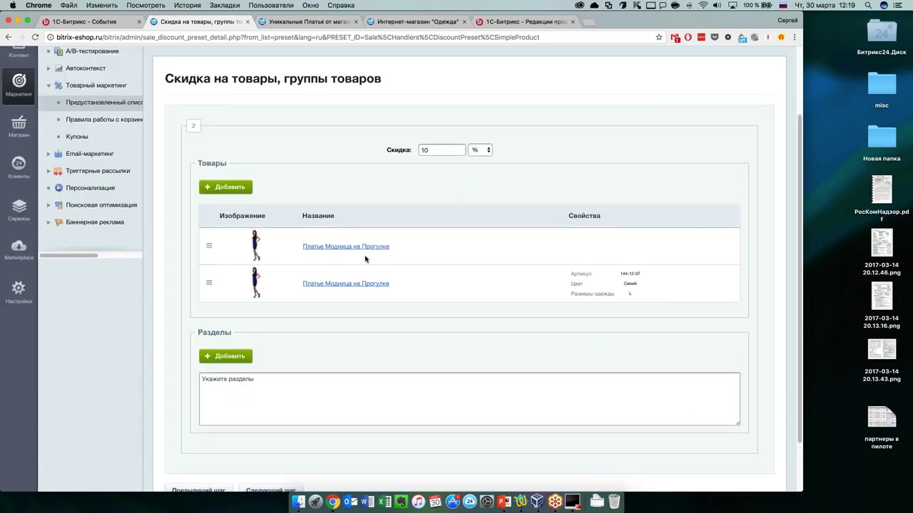
scroll(469, 284, "down", 1)
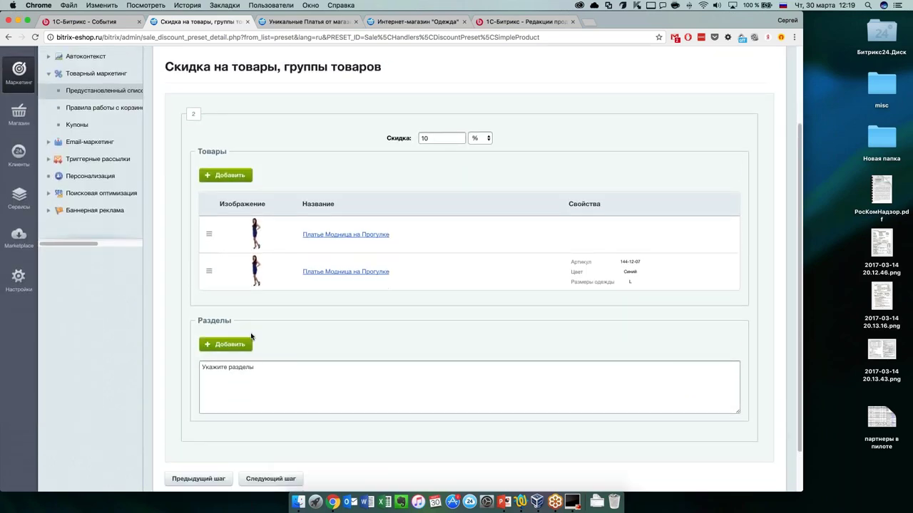
scroll(251, 336, "down", 1)
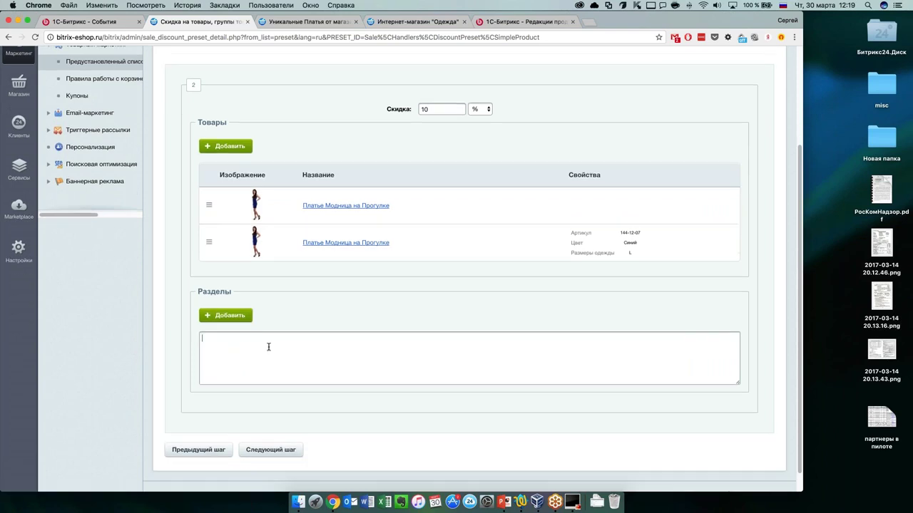
left_click(239, 316)
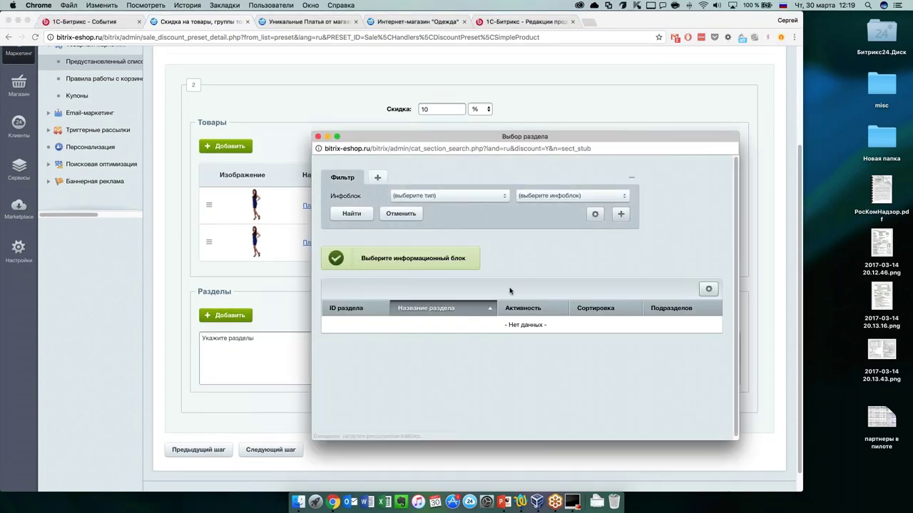
left_click(442, 202)
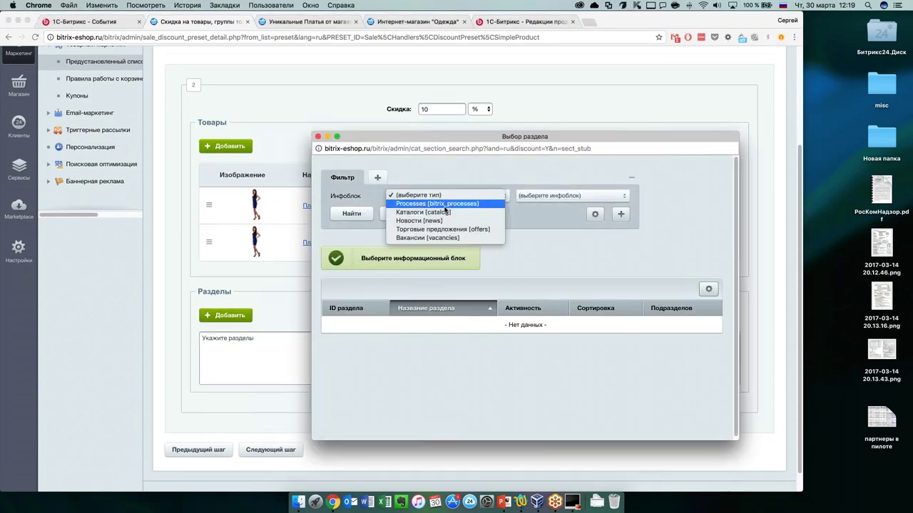
left_click(571, 204)
left_click(579, 196)
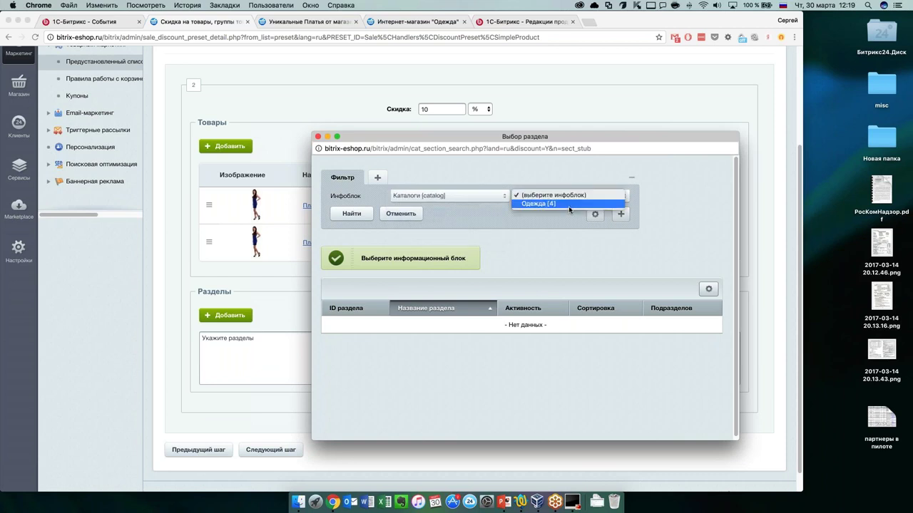
left_click(568, 206)
left_click(351, 213)
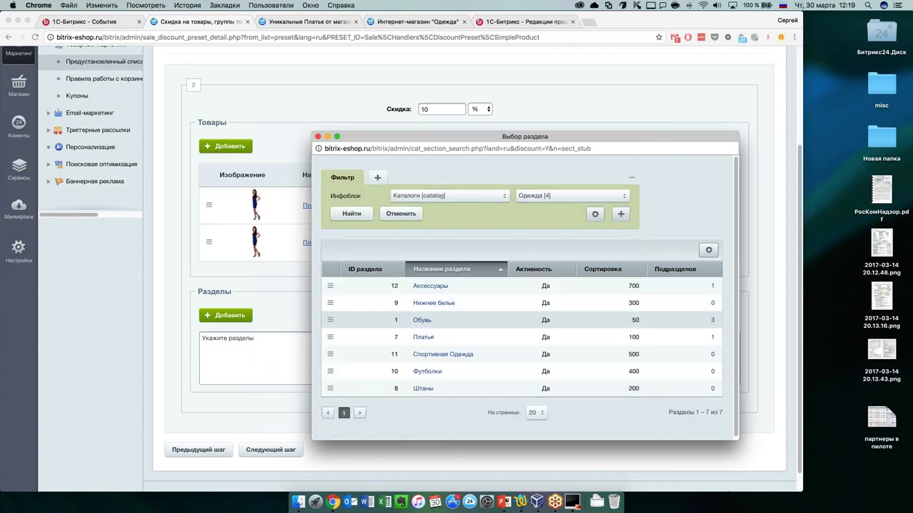
left_click(424, 336)
left_click(282, 449)
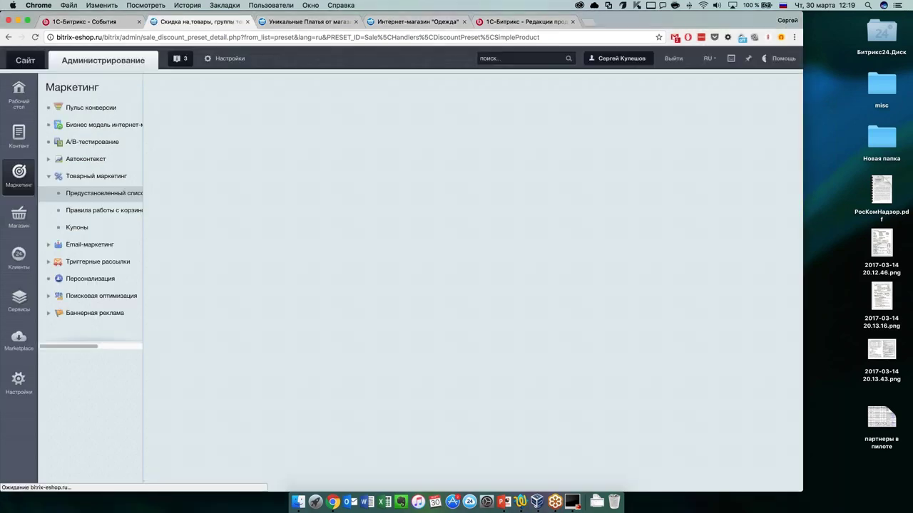
Apply the discount to the group Все пользователи (в том числе неавторизованные), save it and open the list of discounts.
scroll(314, 319, "down", 1)
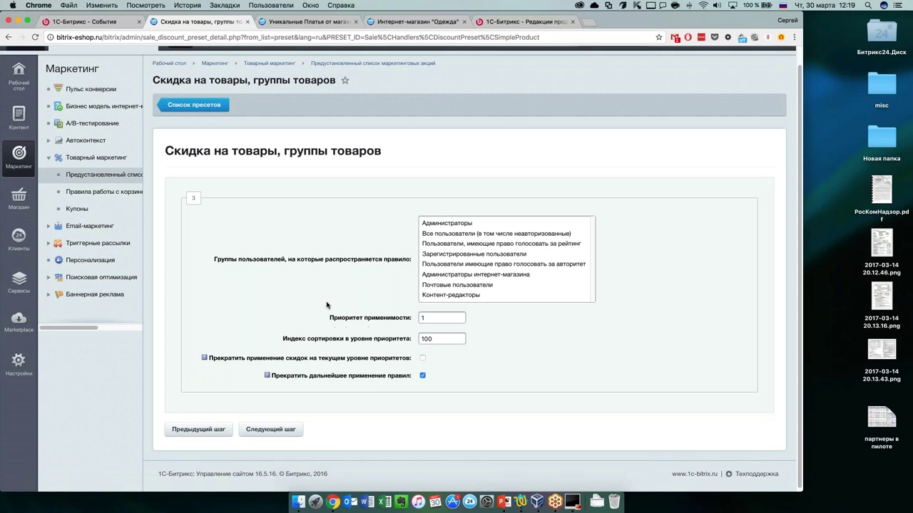
left_click(508, 234)
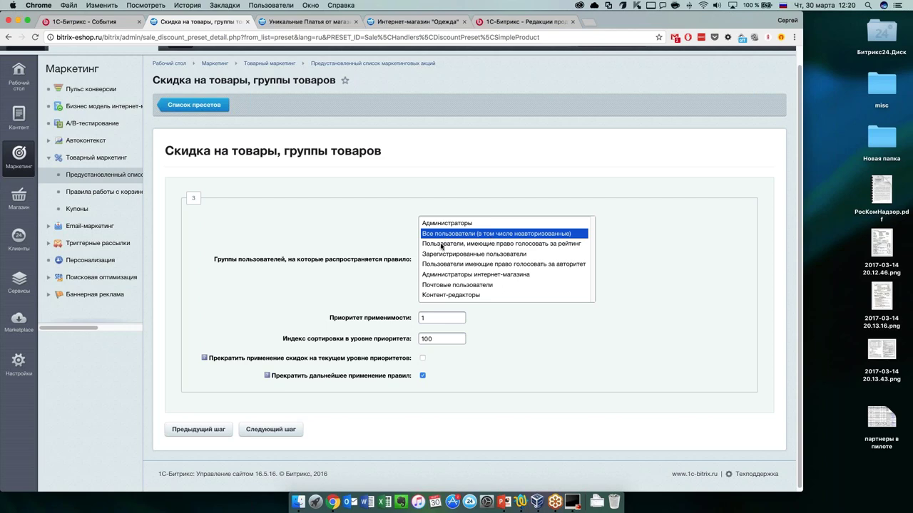
left_click(471, 254)
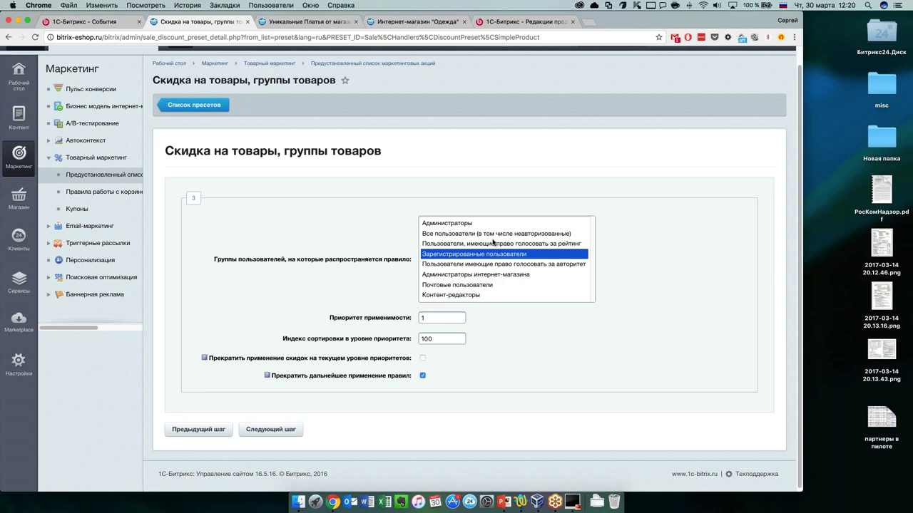
left_click(496, 236)
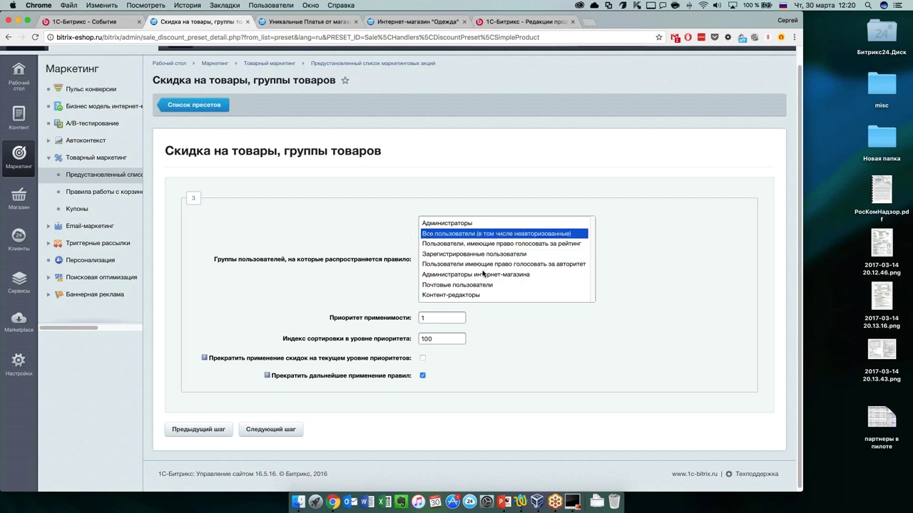
scroll(508, 322, "down", 1)
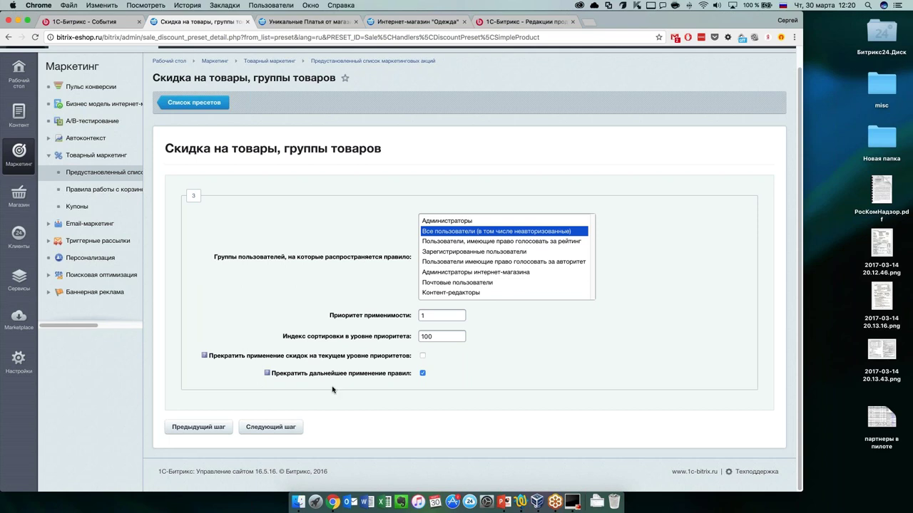
left_click(281, 431)
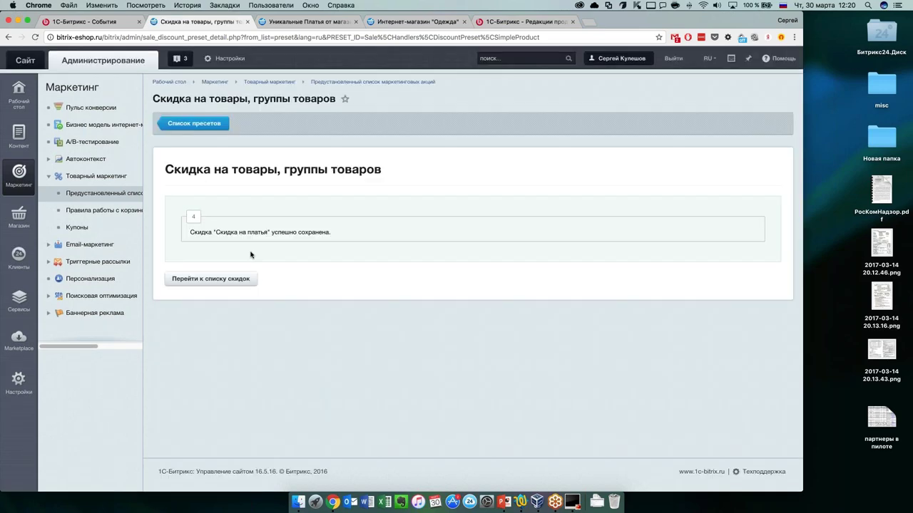
left_click(239, 278)
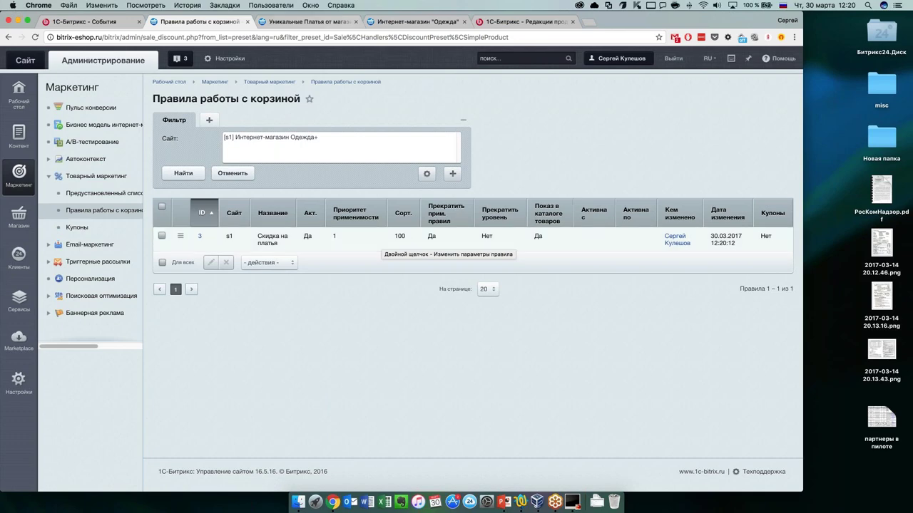
Open the Платья section on the storefront and check the discount on the dresses and personal recommendations.
left_click(305, 21)
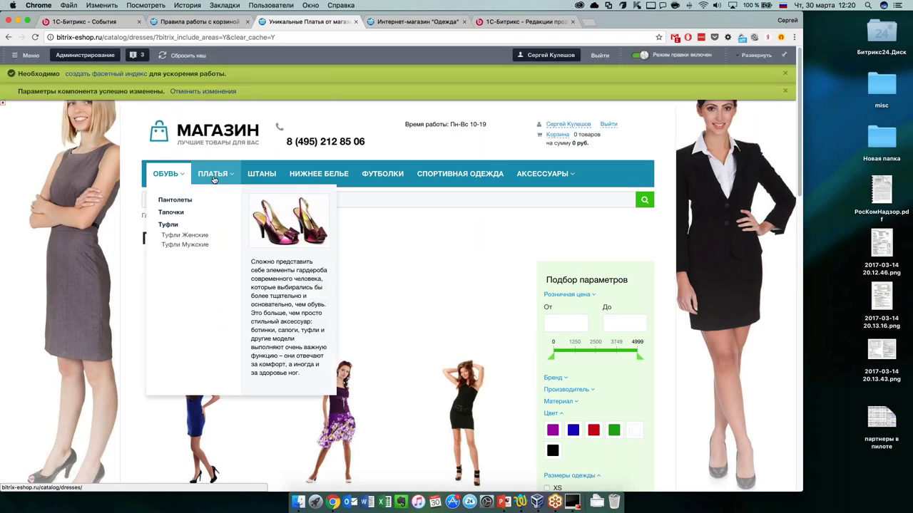
left_click(213, 176)
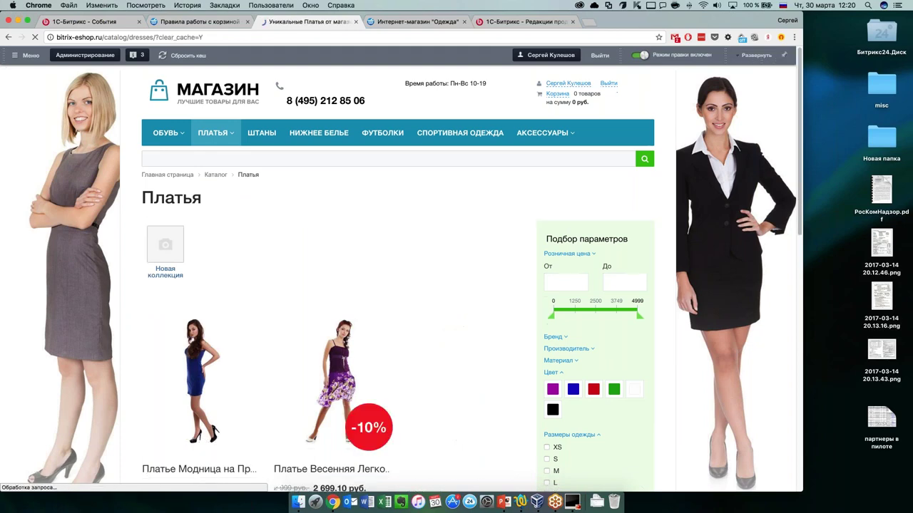
scroll(331, 285, "down", 5)
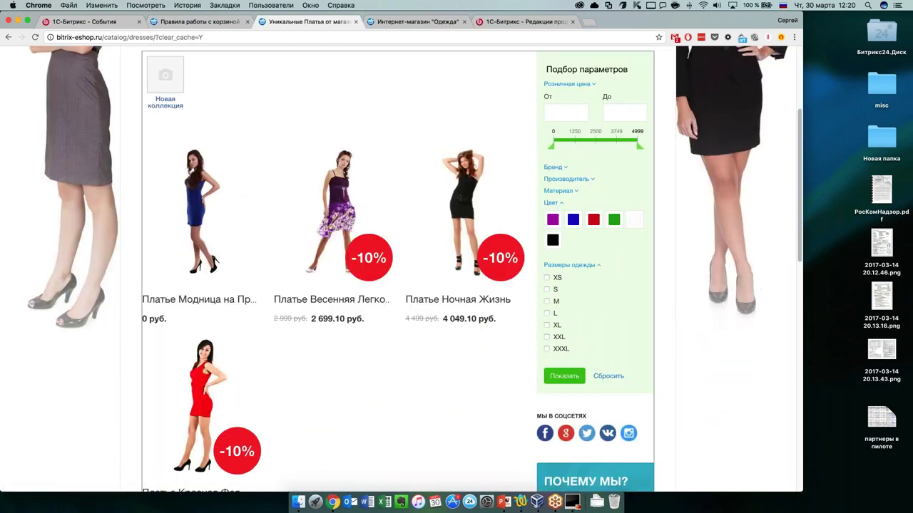
scroll(332, 214, "down", 1)
scroll(332, 285, "down", 2)
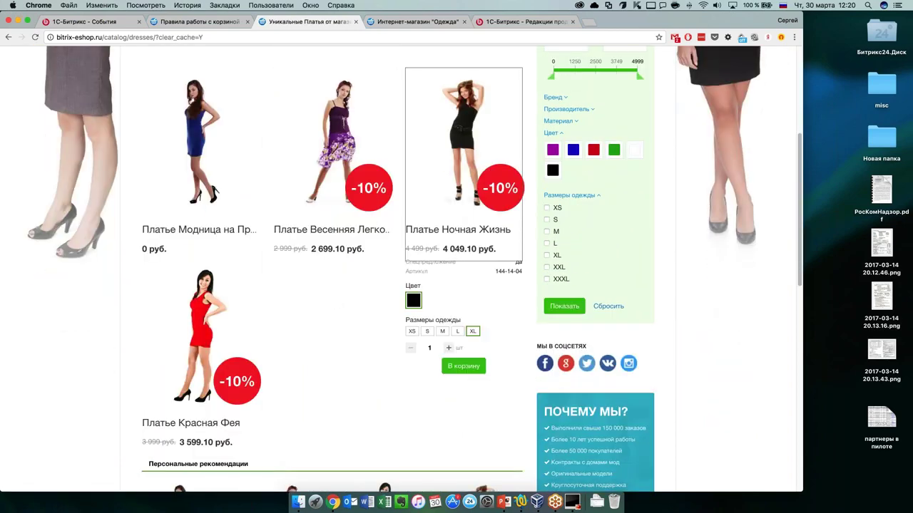
scroll(381, 285, "down", 7)
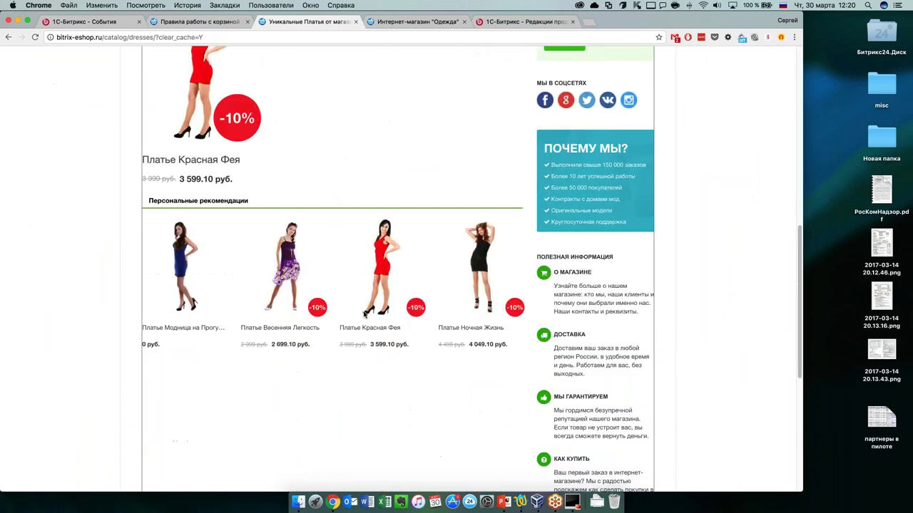
Create a free-delivery promotion from the preset marketing promotions in the site administration and name it "Бесплатная доставка".
scroll(332, 285, "up", 7)
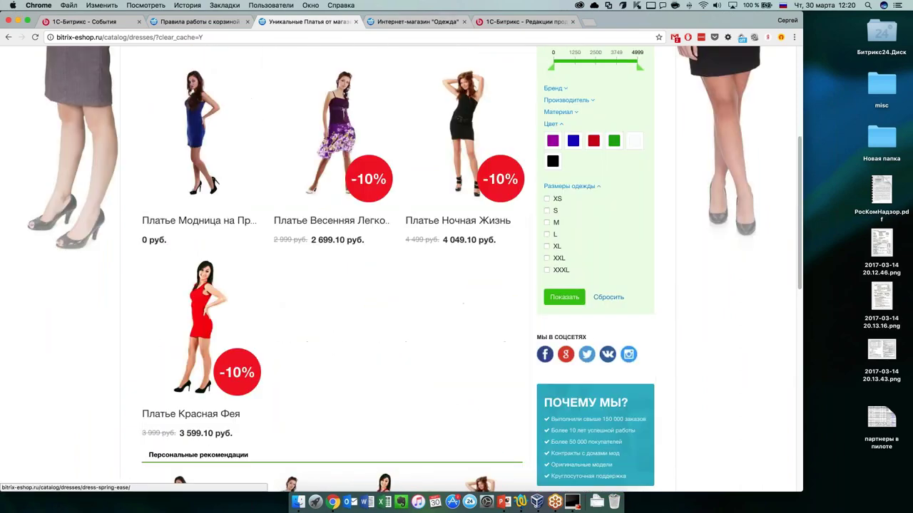
key("ctrl+shift+Tab")
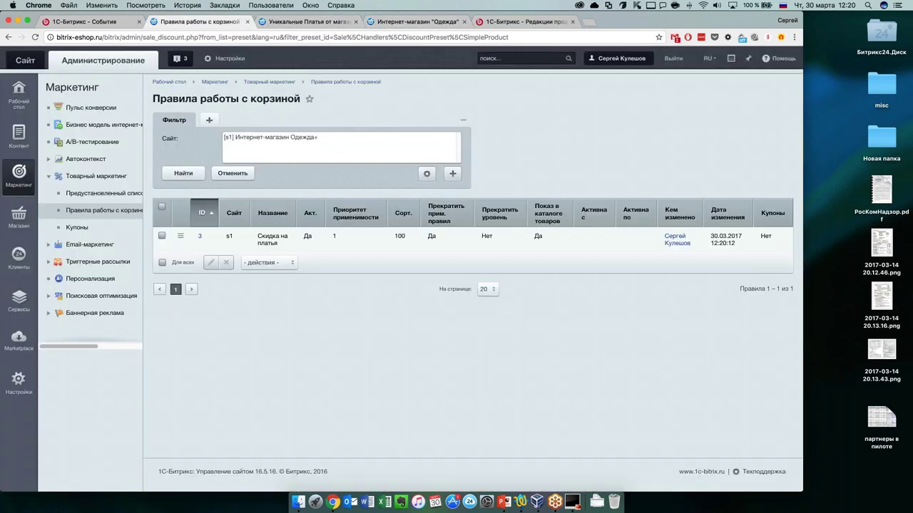
left_click(114, 194)
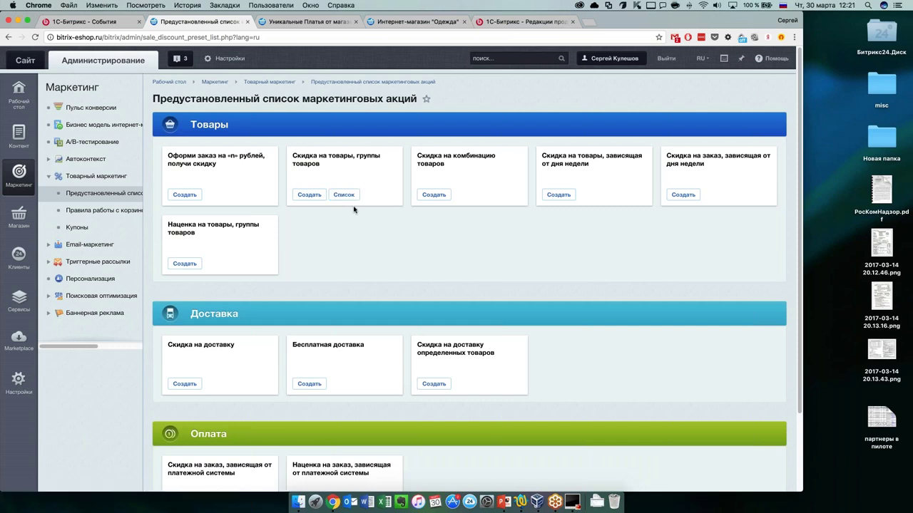
scroll(362, 259, "down", 3)
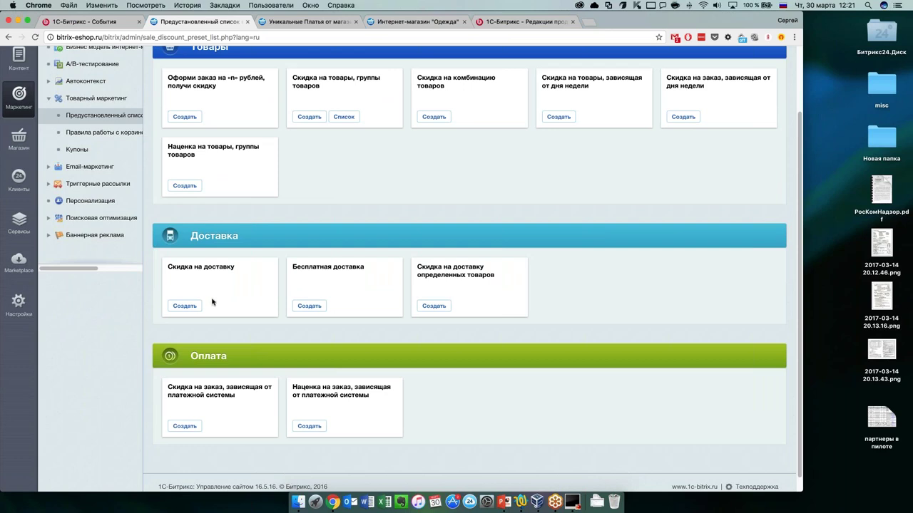
scroll(438, 320, "down", 1)
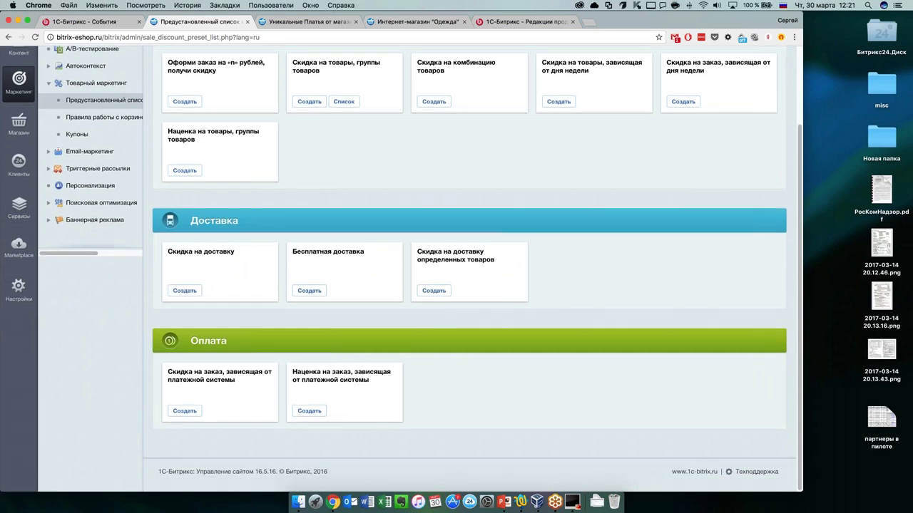
left_click(315, 292)
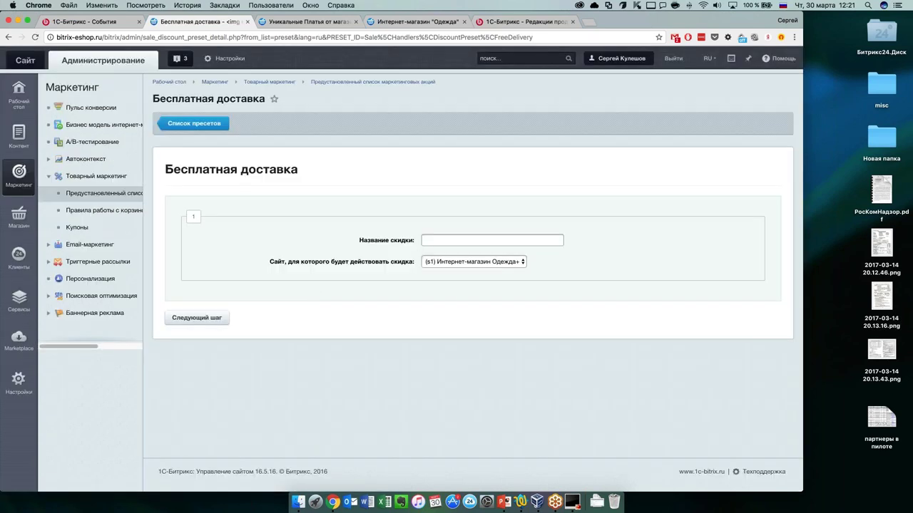
left_click(214, 319)
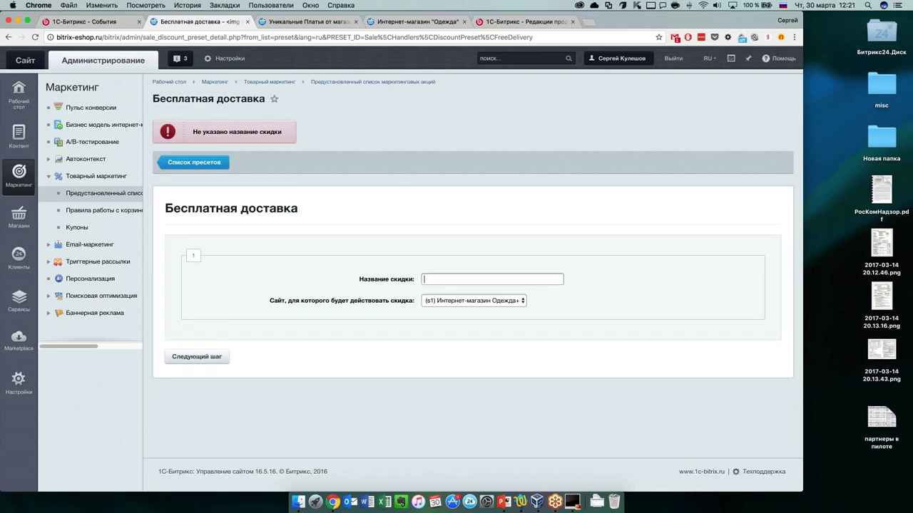
type("Бесплатная доставка")
left_click(200, 356)
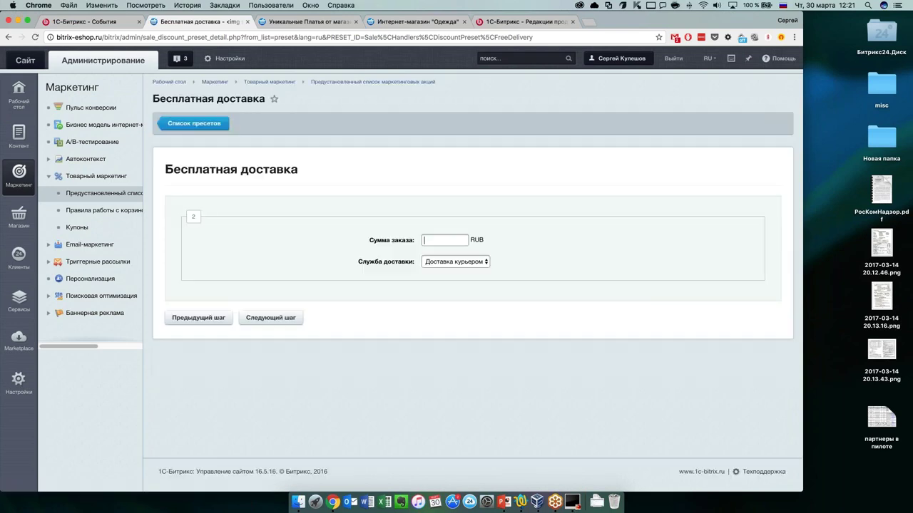
Set the free-delivery order amount to 3000 RUB for the delivery service "Доставка курьером" and continue to the rule settings.
type("3000")
left_click(478, 262)
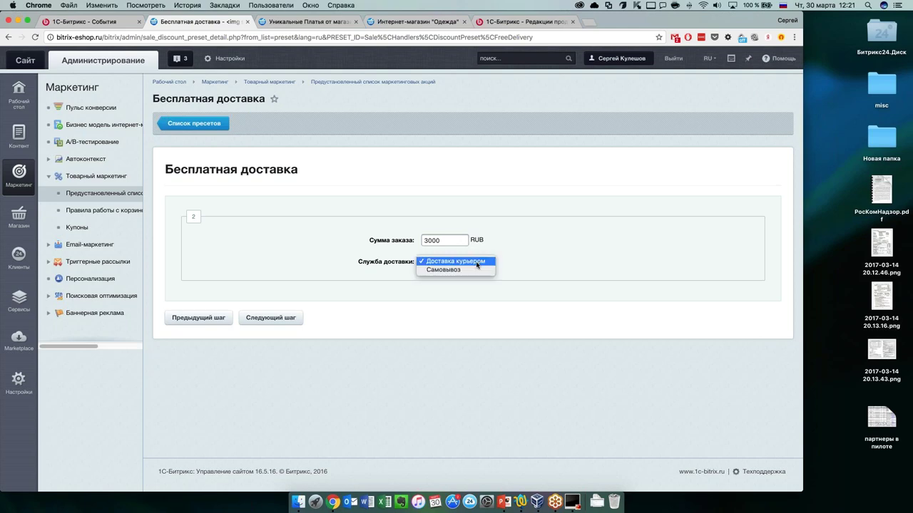
left_click(476, 263)
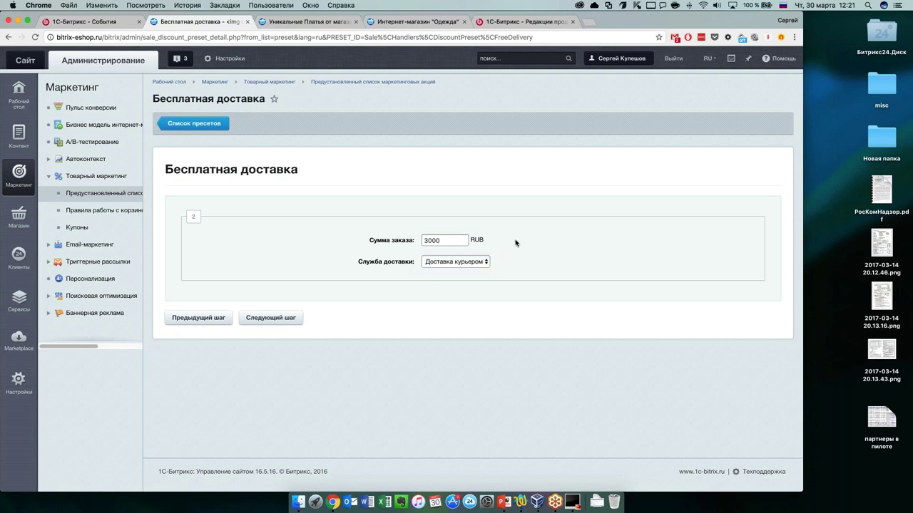
left_click(300, 322)
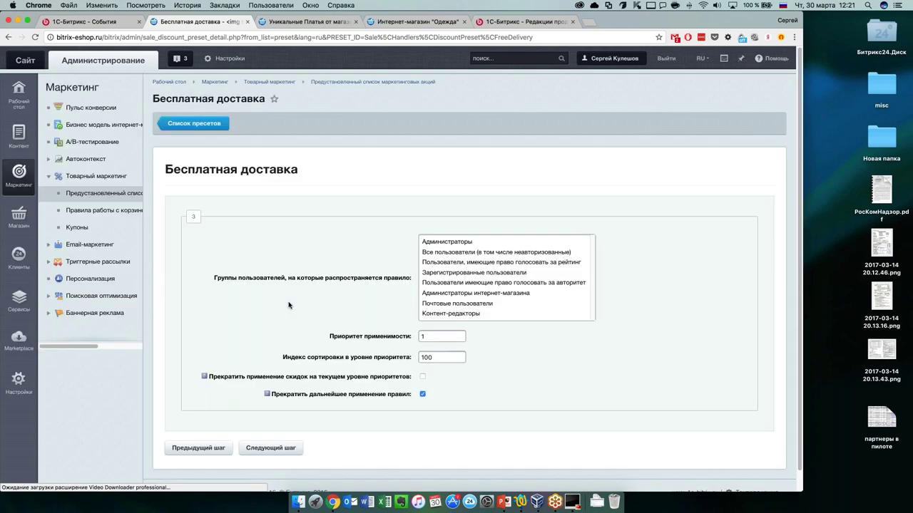
Apply the rule to the group "Все пользователи (в том числе неавторизованные)", save the discount and open the discount list.
left_click(495, 253)
left_click(271, 450)
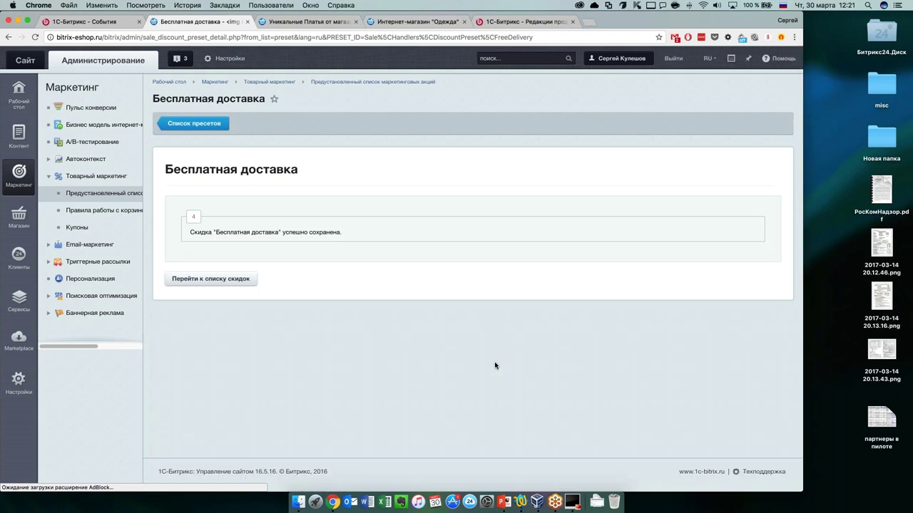
left_click(216, 281)
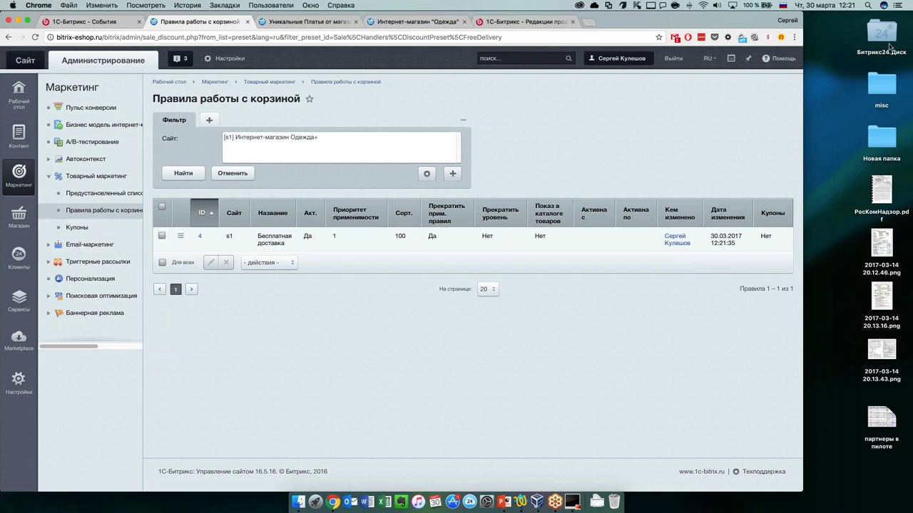
Return to the preset list of marketing promotions and look over the product, delivery and payment presets.
left_click(100, 193)
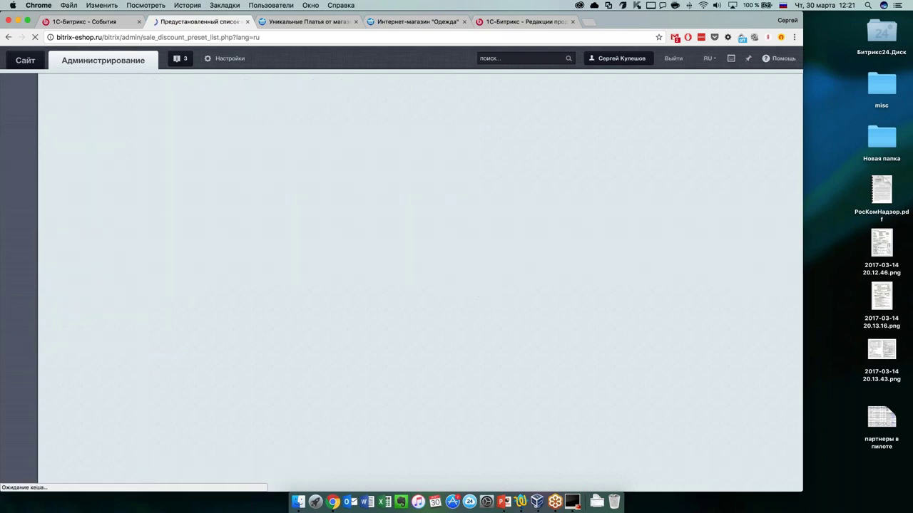
scroll(482, 294, "down", 3)
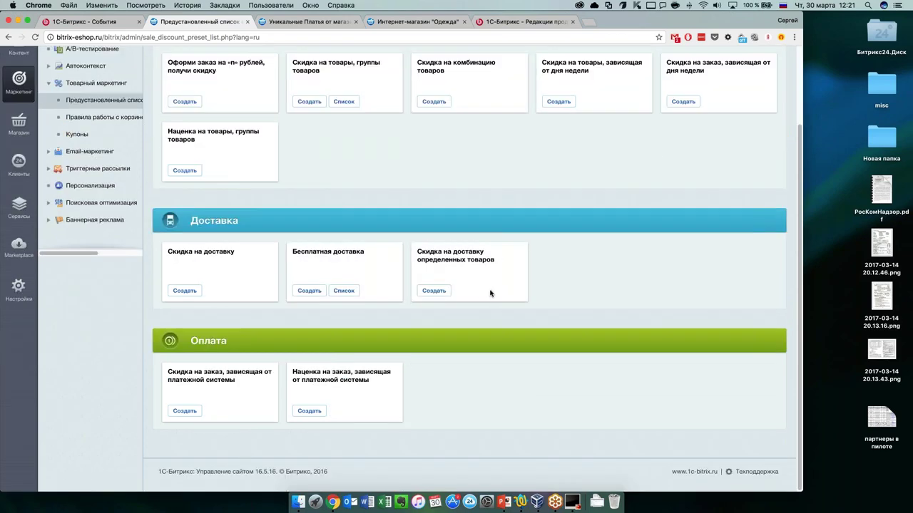
scroll(421, 314, "up", 1)
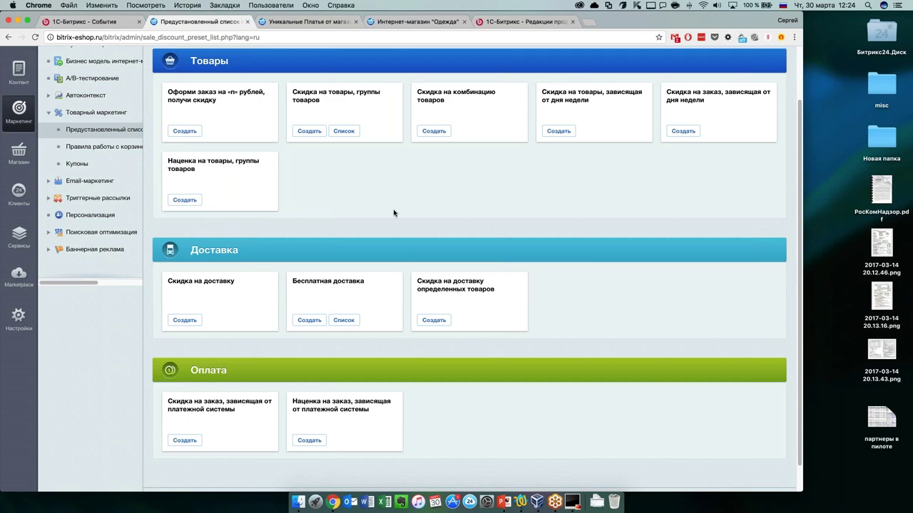
Switch to the storefront's dresses catalog and examine the discount badges and prices on the dresses.
left_click(307, 21)
scroll(335, 214, "up", 2)
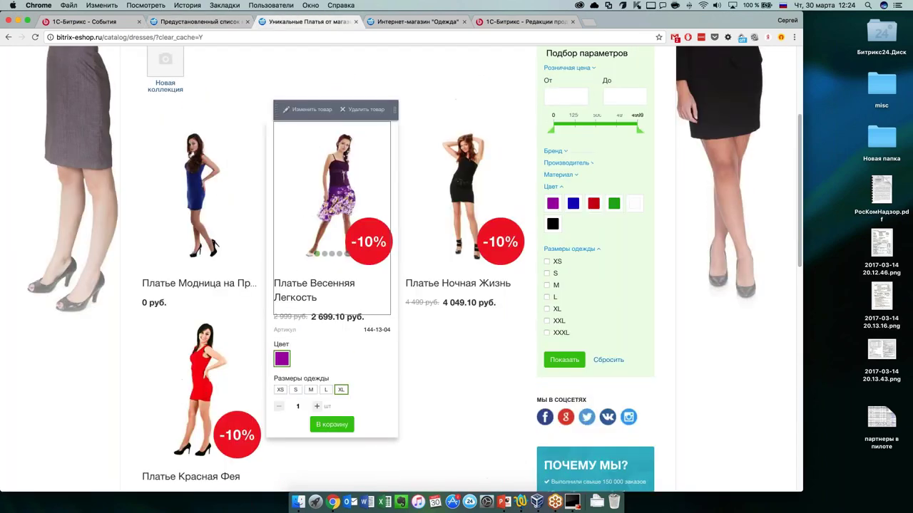
scroll(335, 214, "up", 3)
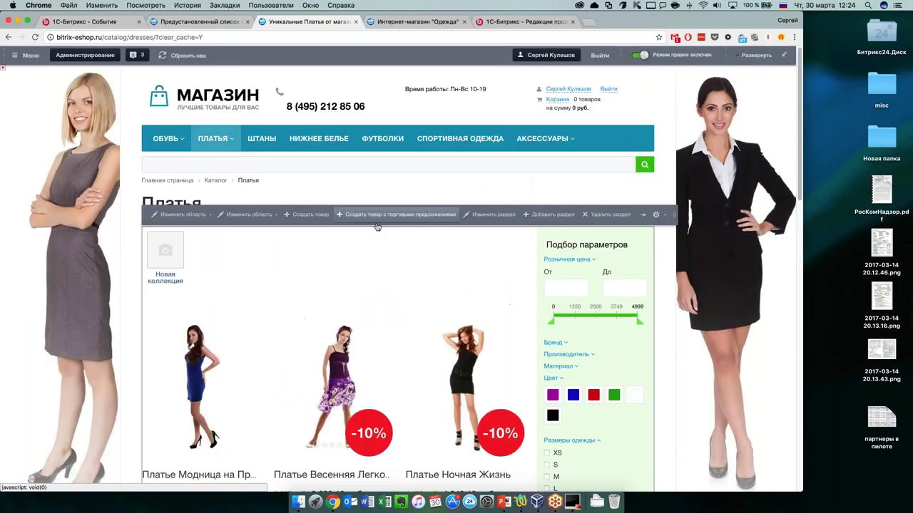
scroll(335, 214, "down", 5)
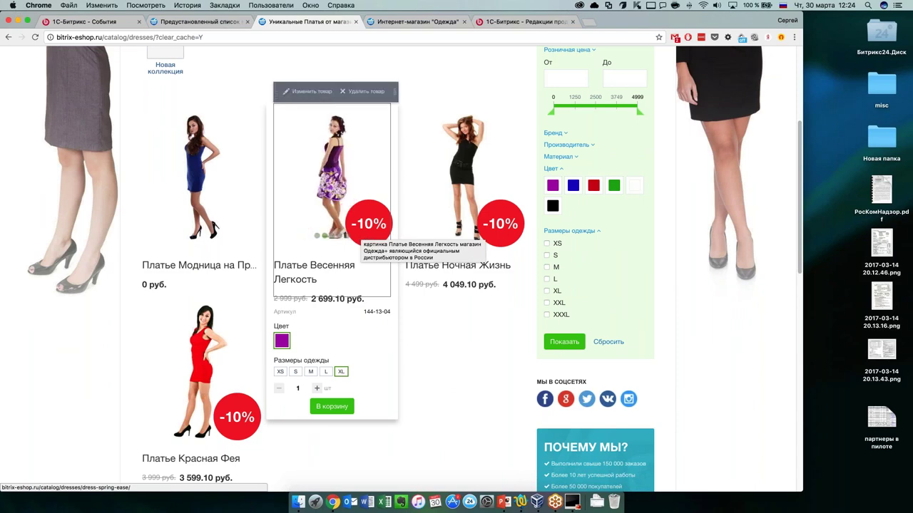
scroll(364, 246, "up", 5)
mouse_move(214, 139)
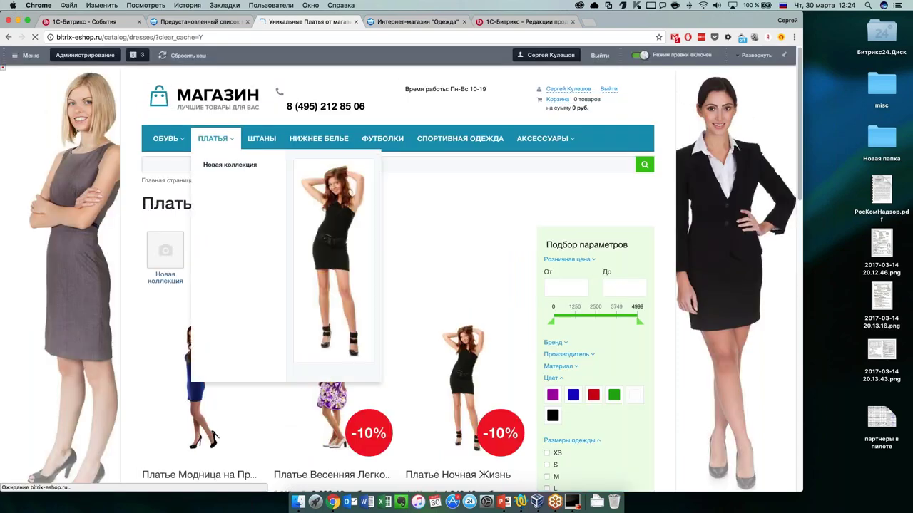
Open the store's home page and look over the products under "Тренды сезона".
left_click(351, 285)
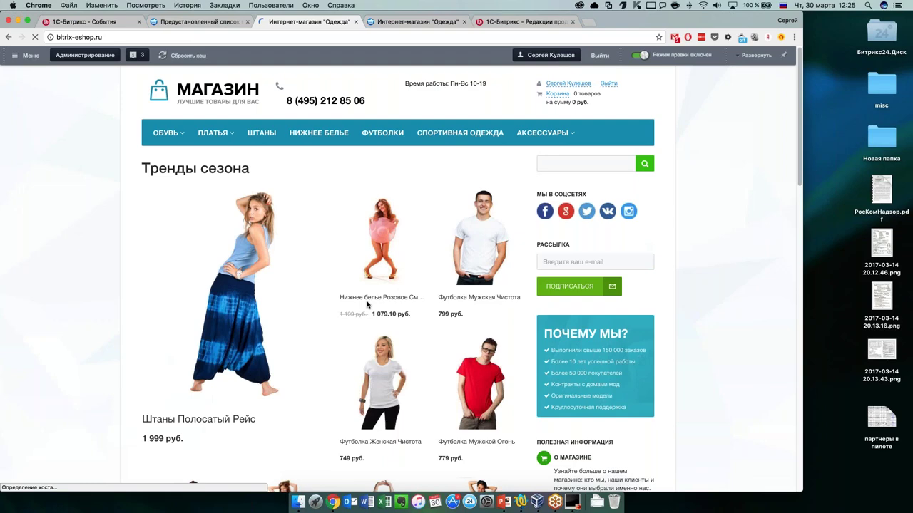
scroll(367, 302, "down", 1)
scroll(398, 270, "down", 5)
scroll(398, 270, "up", 6)
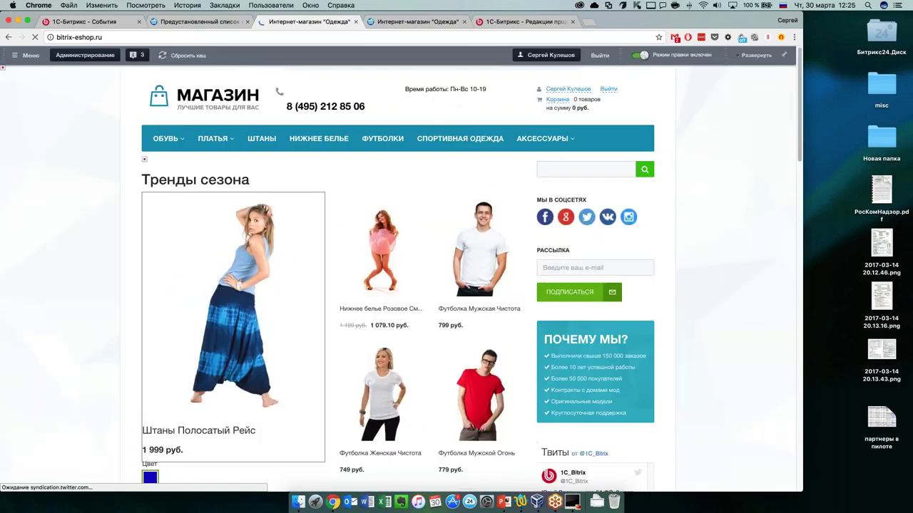
mouse_move(381, 257)
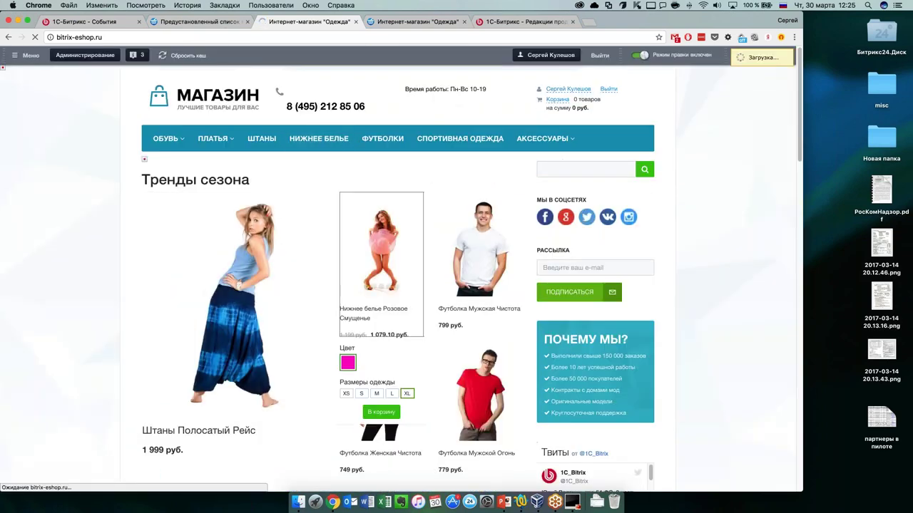
Open the product page of "Платье Ночная Жизнь" from the home page and examine its discounted price and set offer.
scroll(480, 256, "down", 3)
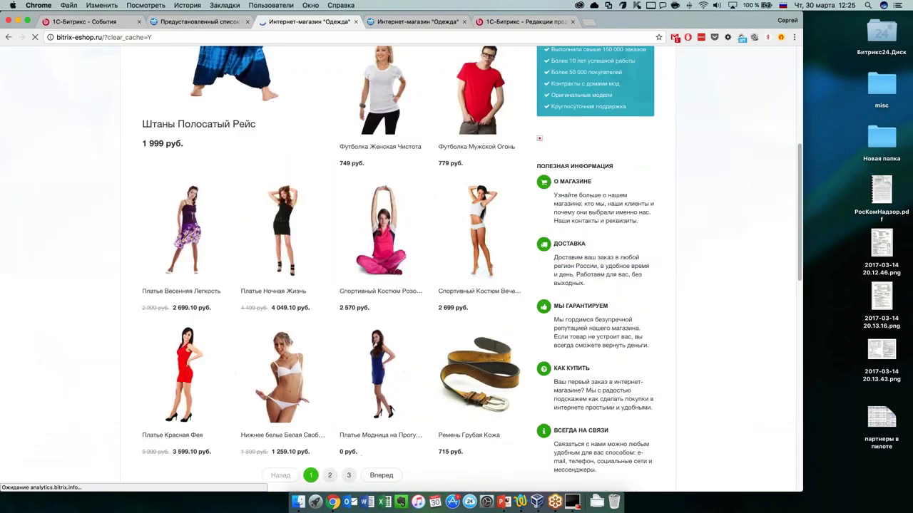
scroll(479, 257, "down", 3)
scroll(480, 256, "up", 5)
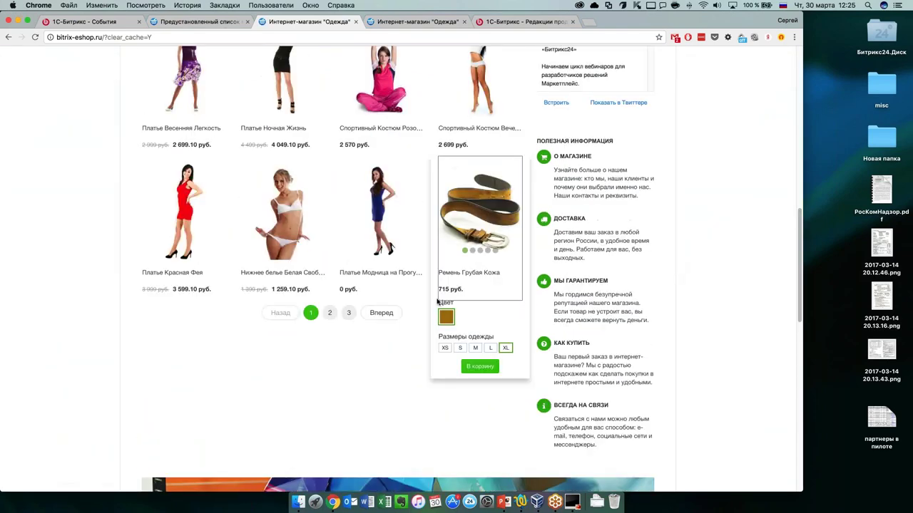
left_click(298, 344)
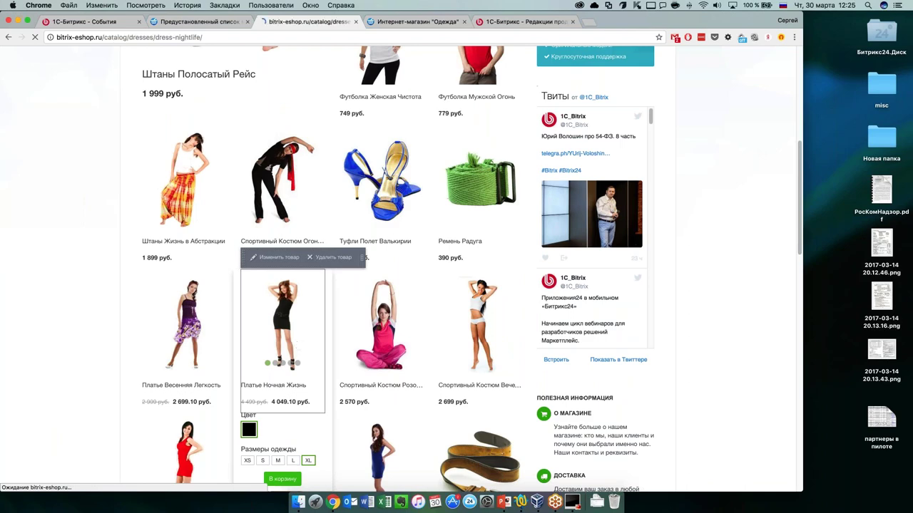
scroll(456, 285, "down", 3)
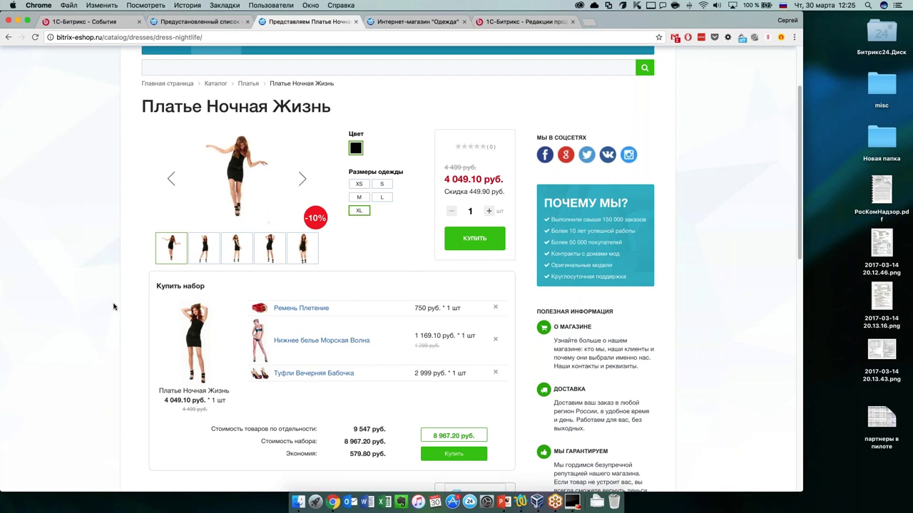
Return to the site administration and open "Список рассылок" in the Email-маркетинг section.
mouse_move(214, 50)
key("ctrl+shift+Tab")
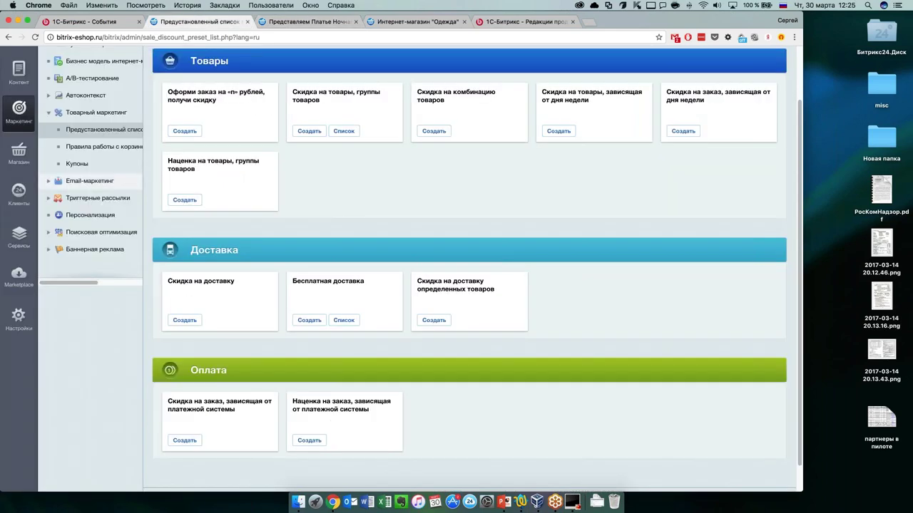
left_click(48, 113)
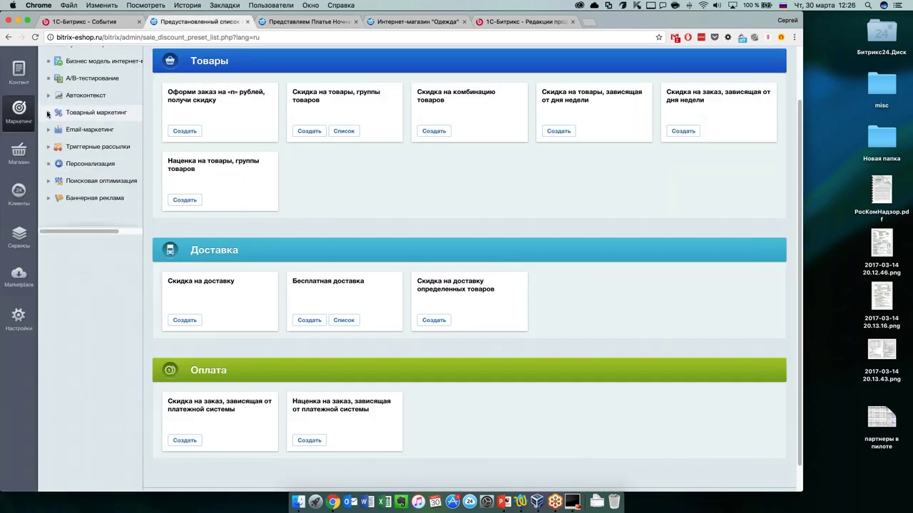
left_click(48, 130)
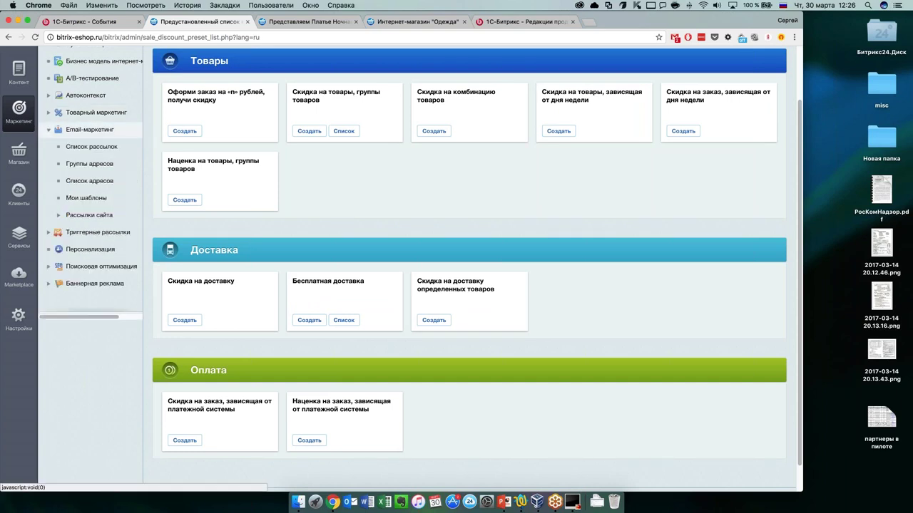
left_click(104, 147)
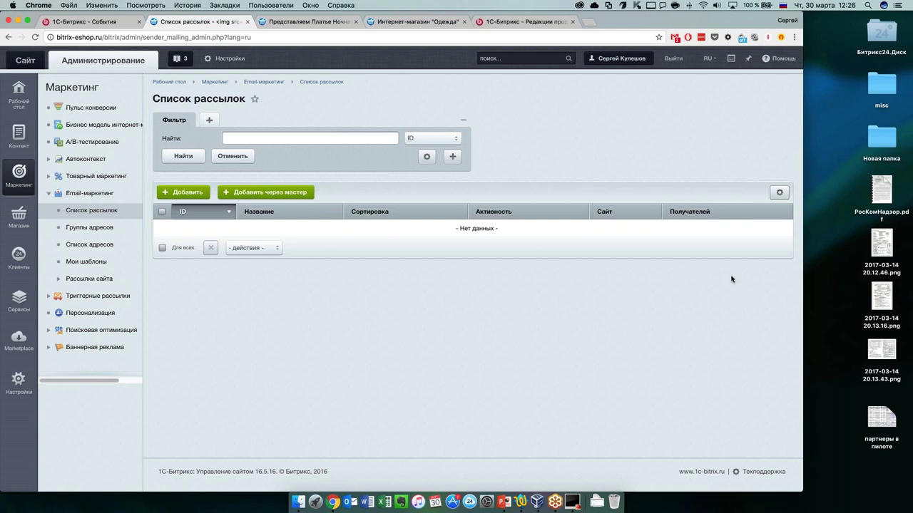
Start adding a mailing through the wizard and bring up the main parameters for a new mailing.
left_click(264, 191)
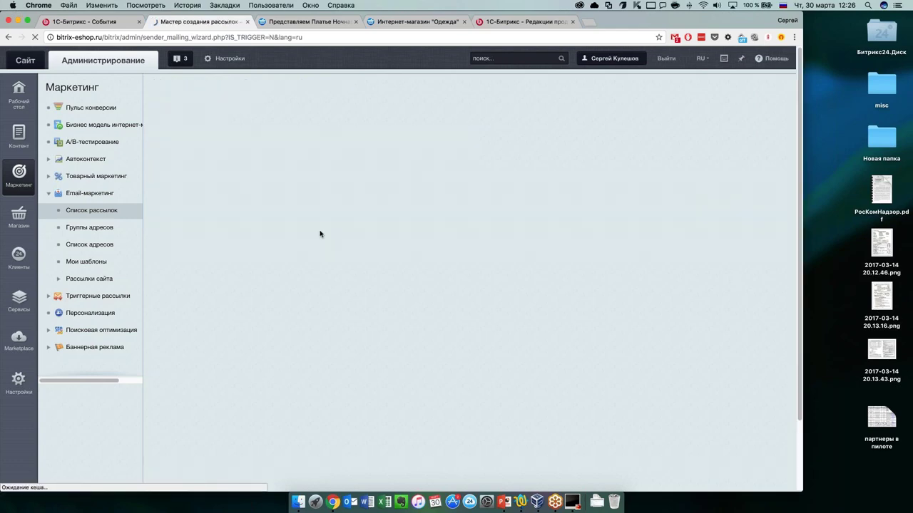
scroll(382, 203, "down", 1)
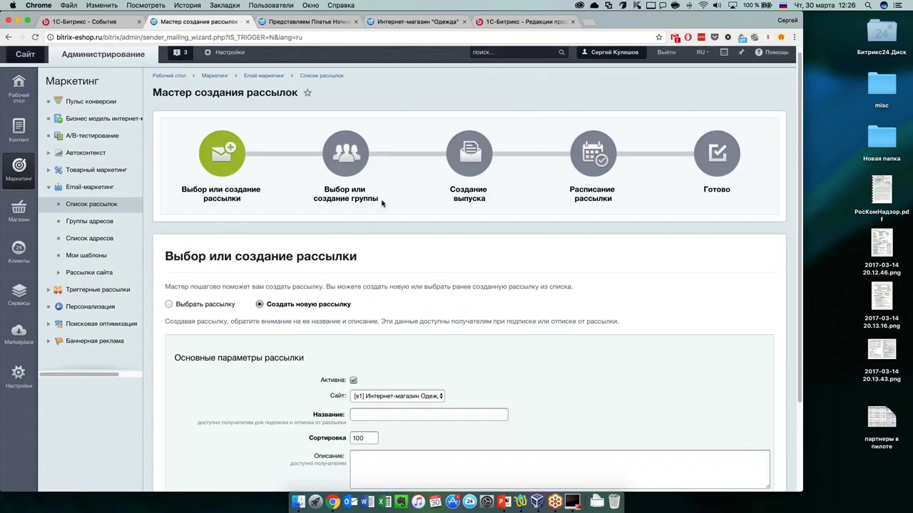
scroll(389, 228, "down", 5)
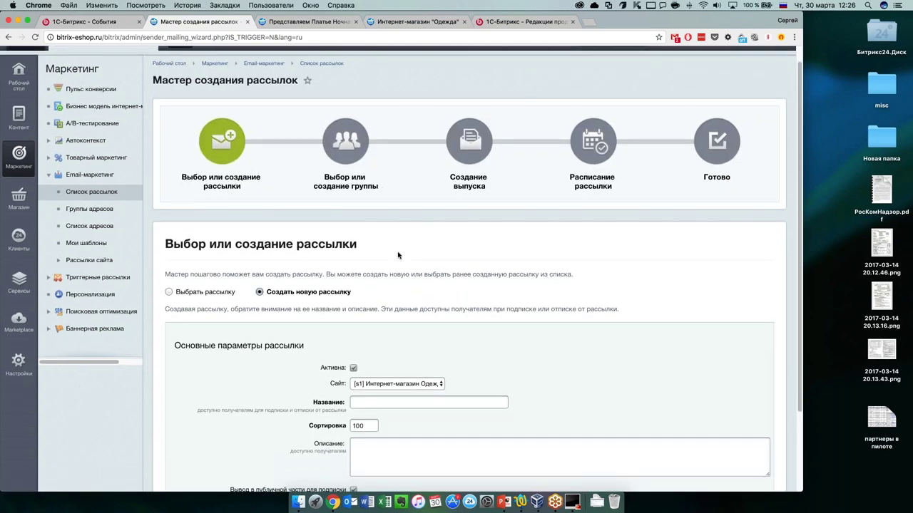
scroll(336, 255, "down", 2)
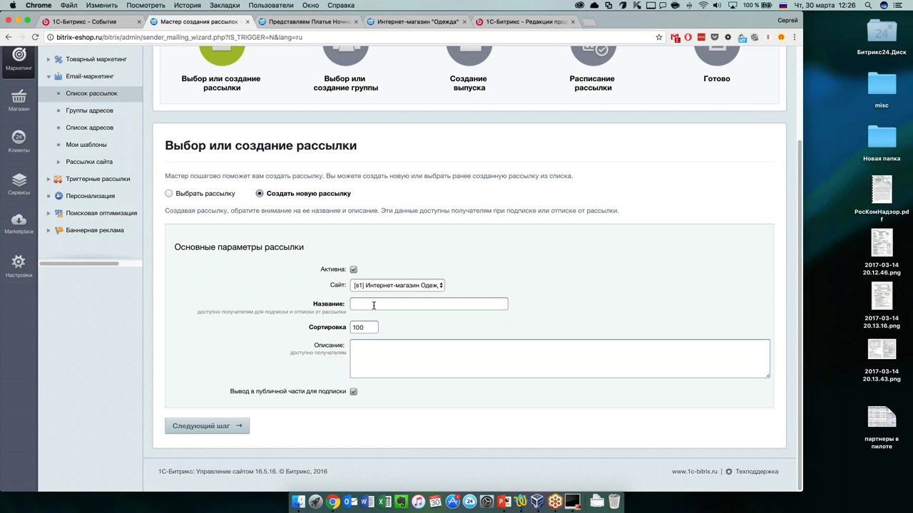
Name the new mailing "Новинки нашекго каталога" and proceed to choosing its recipient groups.
type("НОвинки")
key("BackSpace")
type("о")
key("Right")
key("Right")
key("Right")
key("Right")
key("Right")
type("нашекго каталога")
left_click(240, 426)
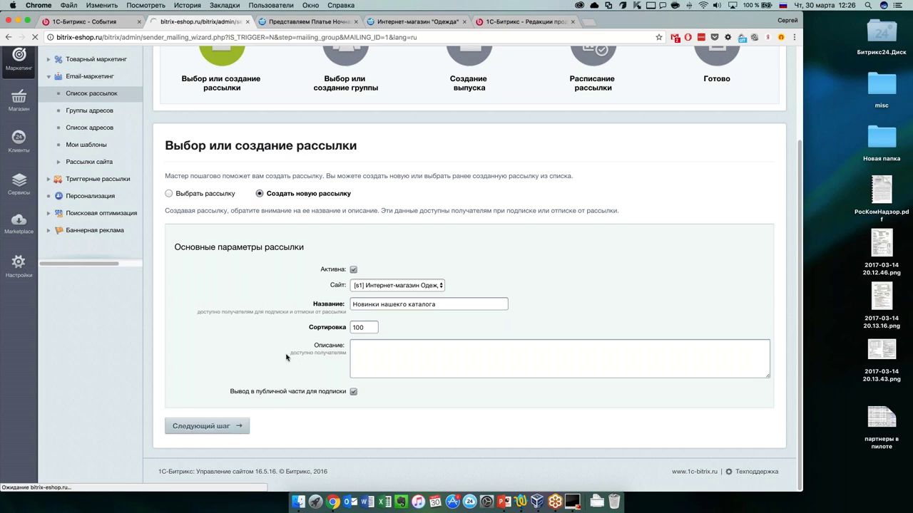
Start creating a new address group for the mailing and name it "Покупатели".
scroll(270, 275, "down", 5)
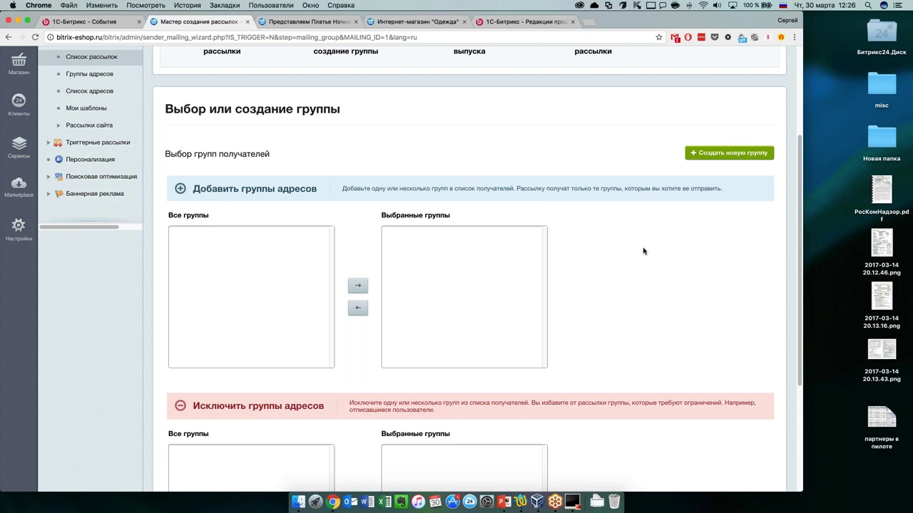
scroll(643, 251, "down", 1)
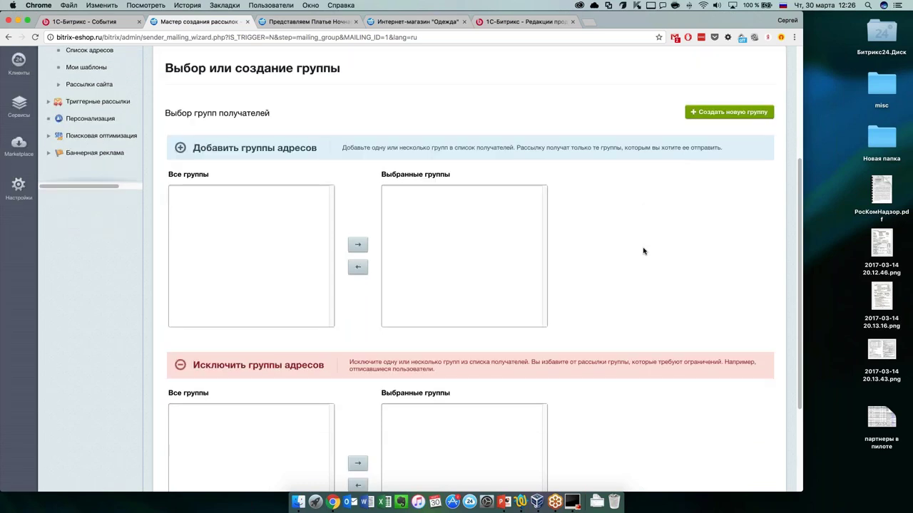
scroll(644, 256, "up", 1)
scroll(613, 242, "down", 5)
scroll(597, 238, "up", 5)
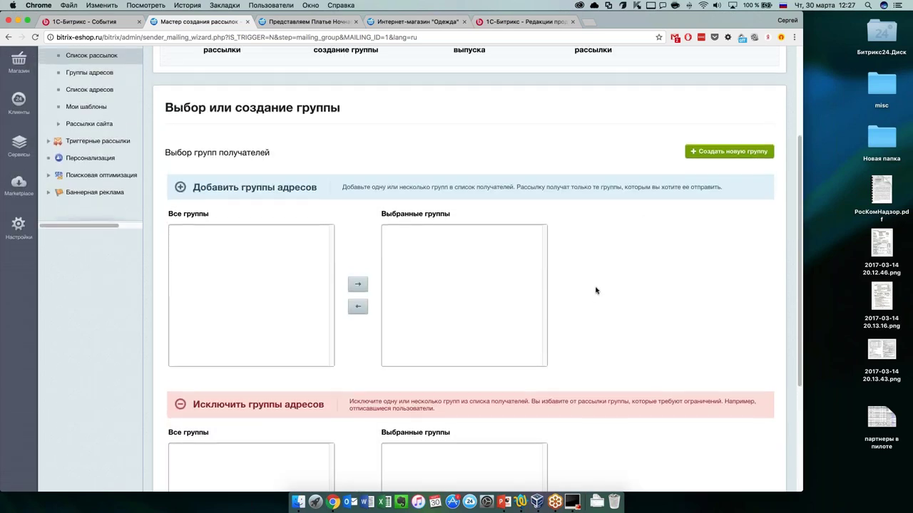
scroll(596, 290, "up", 1)
left_click(746, 164)
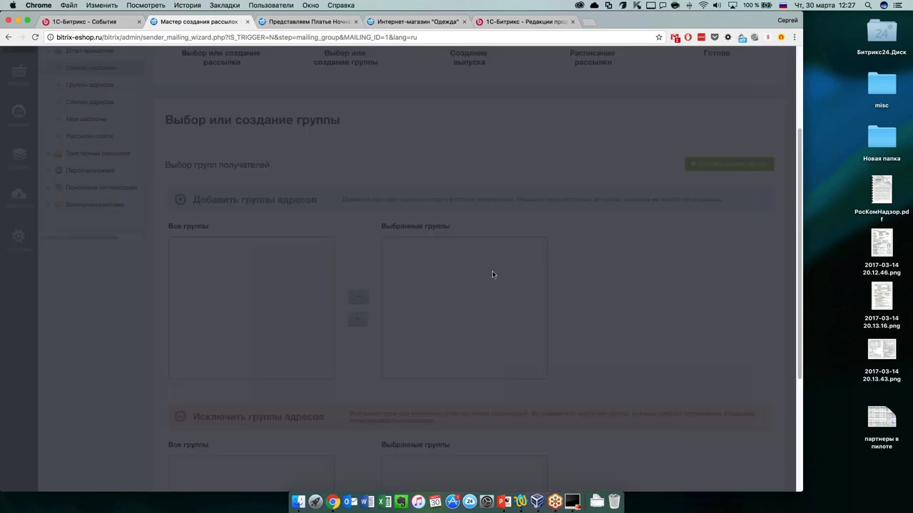
left_click(376, 184)
type("Покупатели")
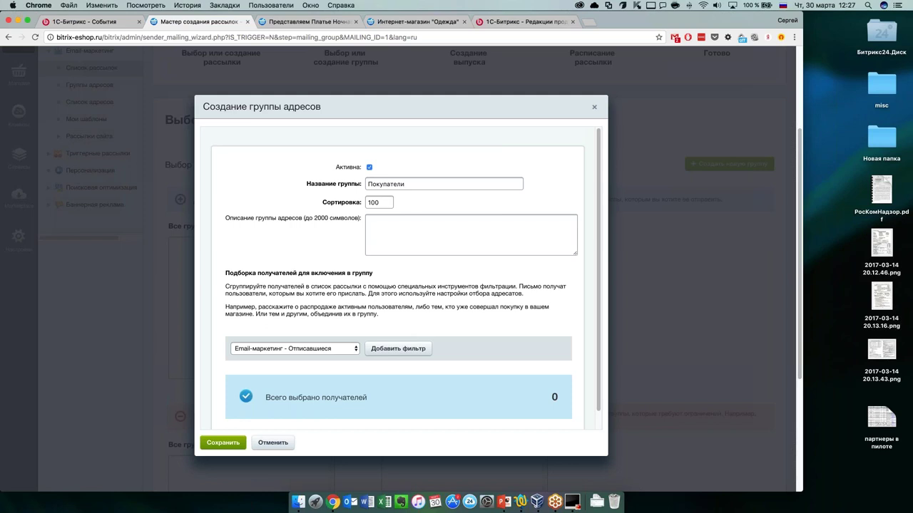
Add the "Магазин - Покупатели" recipient filter to the group and save the group.
scroll(406, 273, "down", 3)
left_click(332, 319)
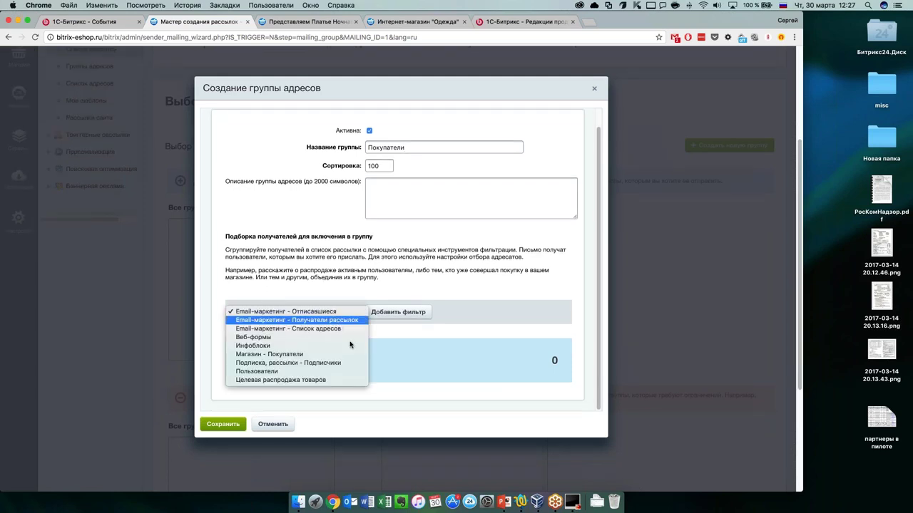
left_click(298, 355)
left_click(391, 312)
scroll(312, 368, "down", 5)
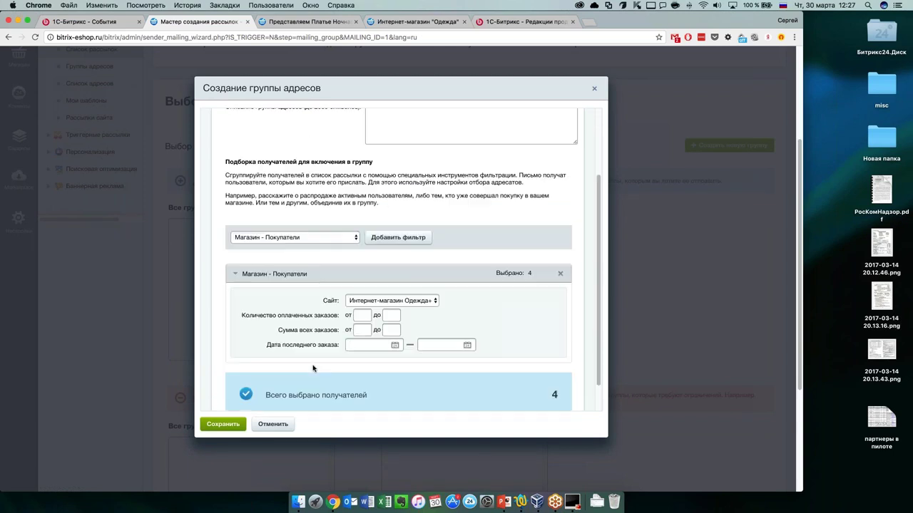
scroll(312, 369, "down", 2)
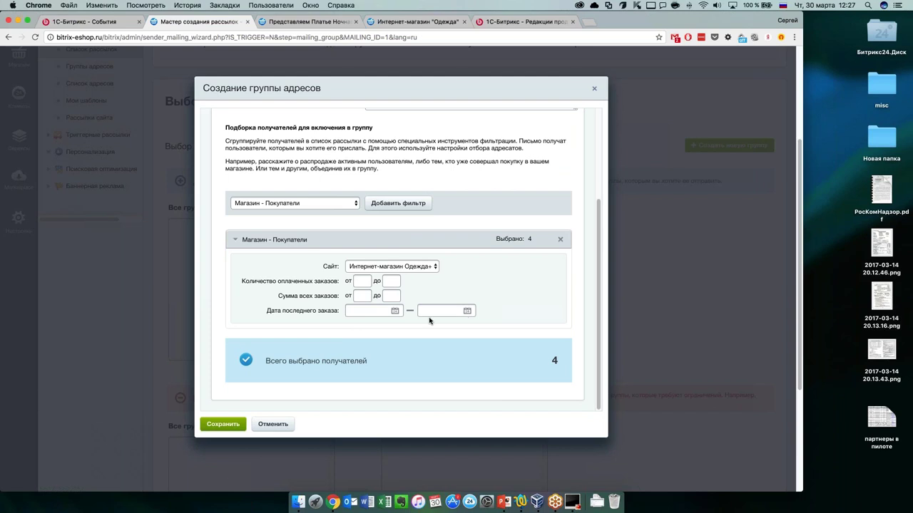
left_click(223, 424)
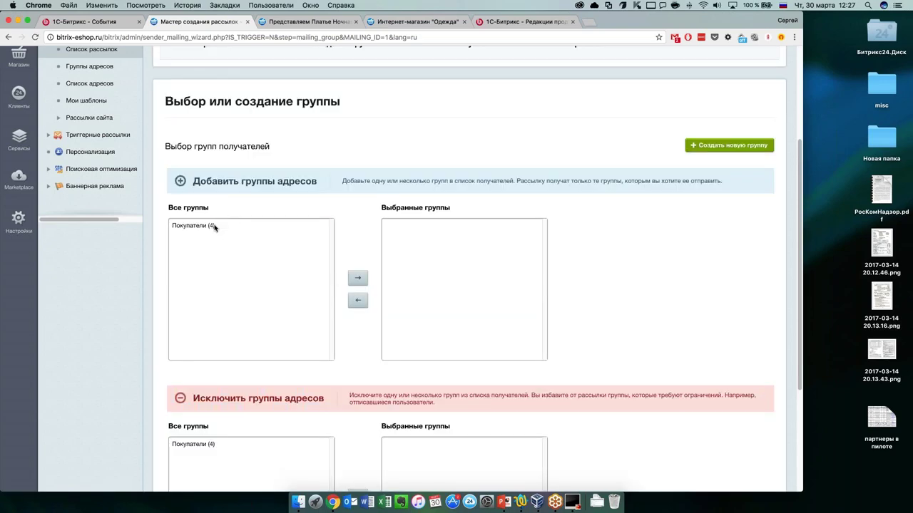
Add the group "Покупатели" to the mailing's selected recipient groups.
left_click(223, 229)
left_click(358, 278)
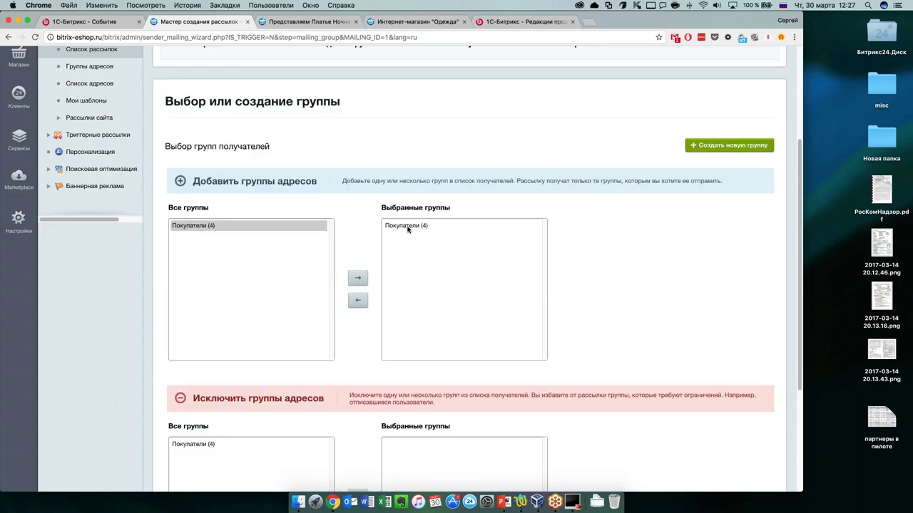
scroll(664, 262, "down", 1)
scroll(664, 265, "down", 1)
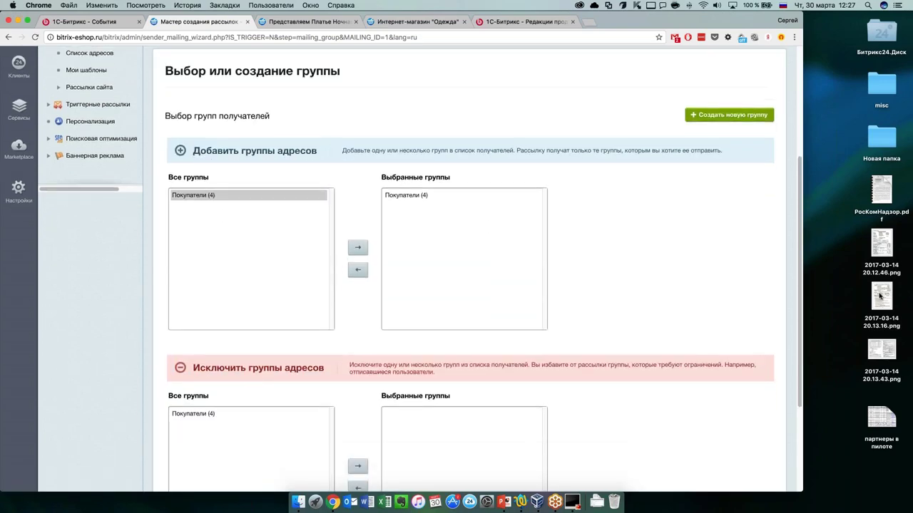
Start creating a second address group for the mailing.
scroll(650, 197, "down", 5)
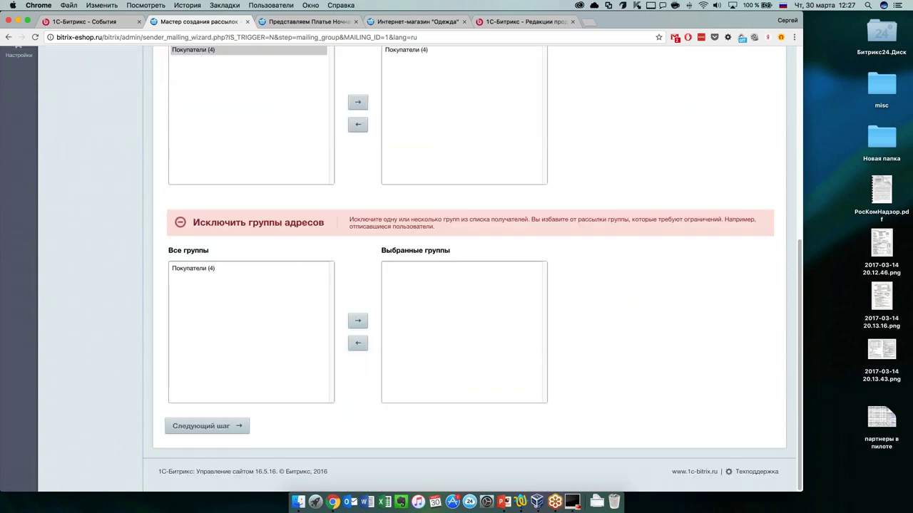
scroll(652, 302, "up", 1)
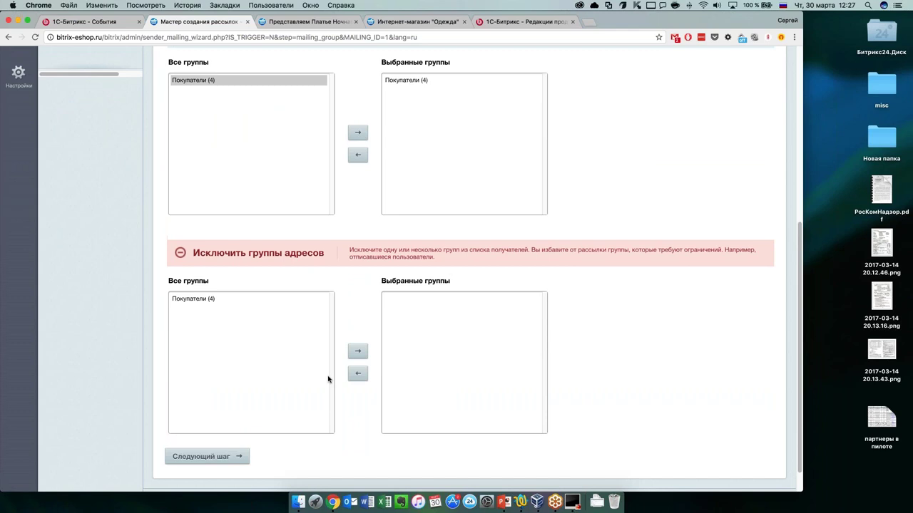
scroll(578, 247, "up", 1)
scroll(577, 247, "up", 6)
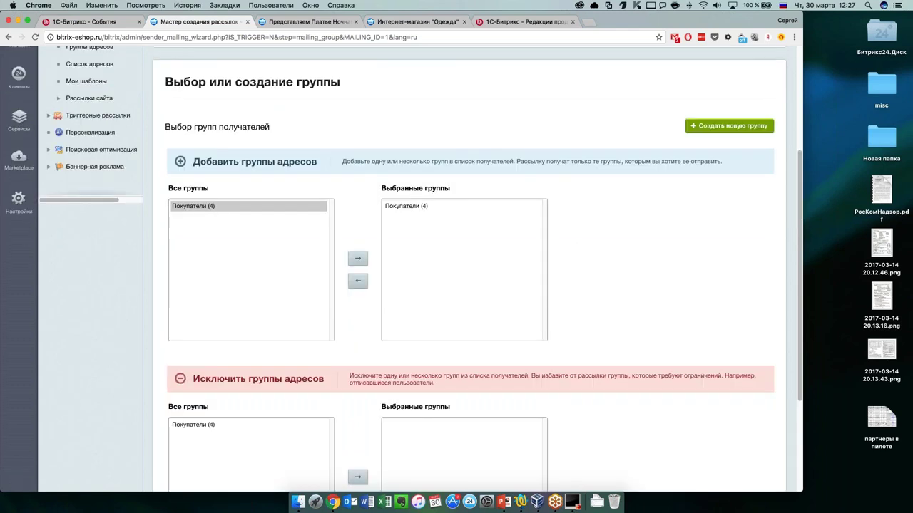
left_click(729, 125)
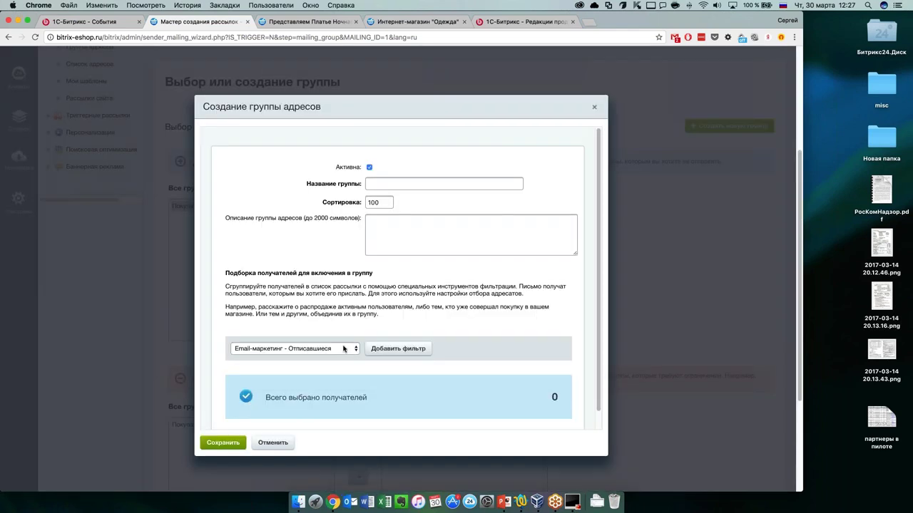
Try to save the unnamed group with an "Email-маркетинг - Отписавшиеся" filter set to all mailings.
left_click(345, 351)
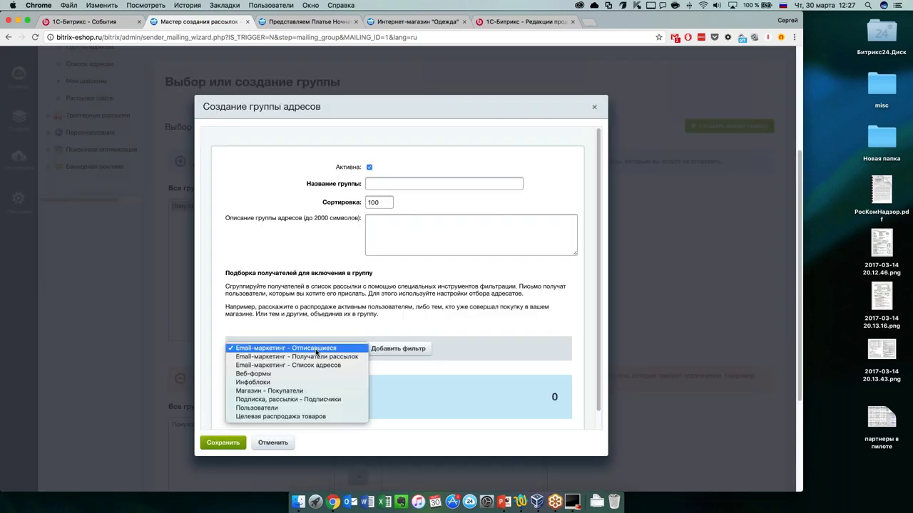
left_click(405, 355)
left_click(398, 349)
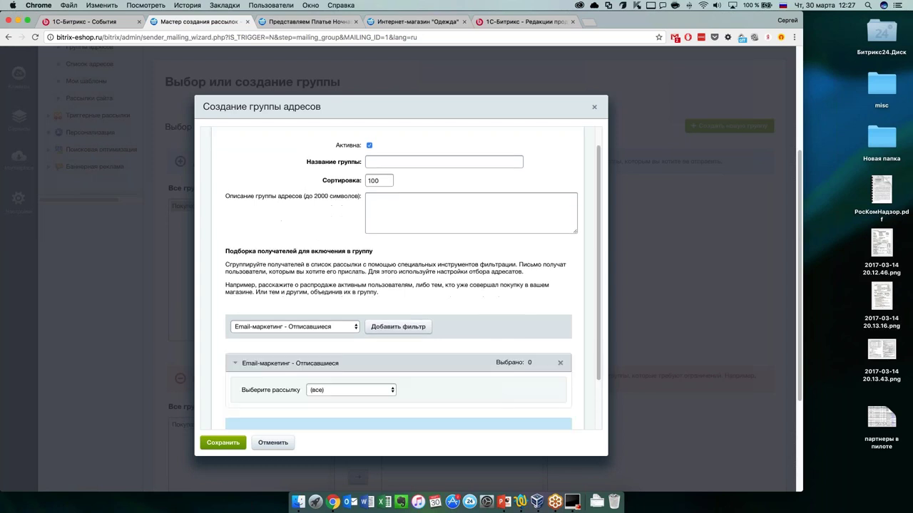
scroll(398, 349, "down", 1)
scroll(397, 307, "down", 2)
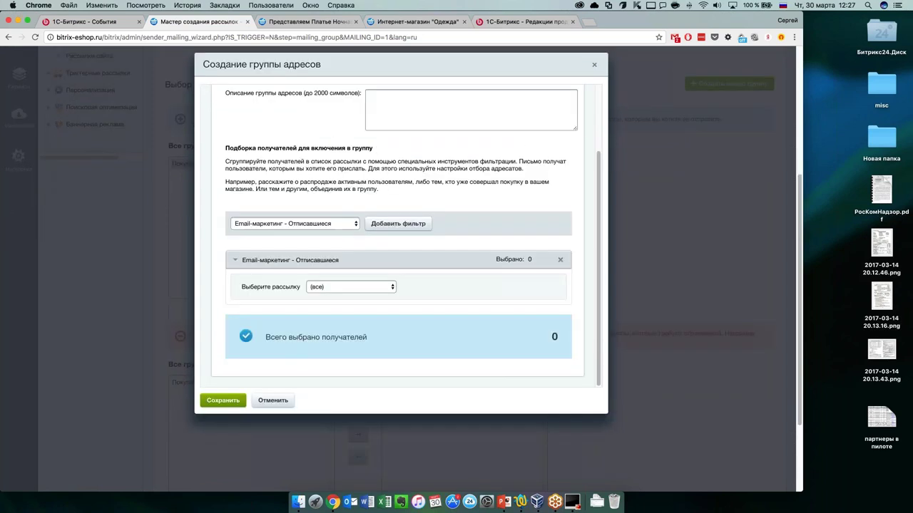
left_click(347, 288)
left_click(339, 294)
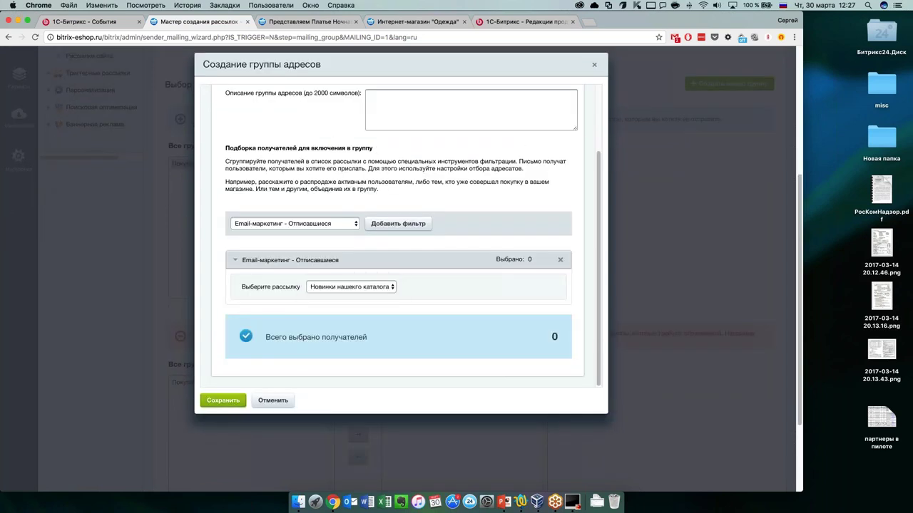
left_click(336, 287)
left_click(325, 275)
left_click(372, 287)
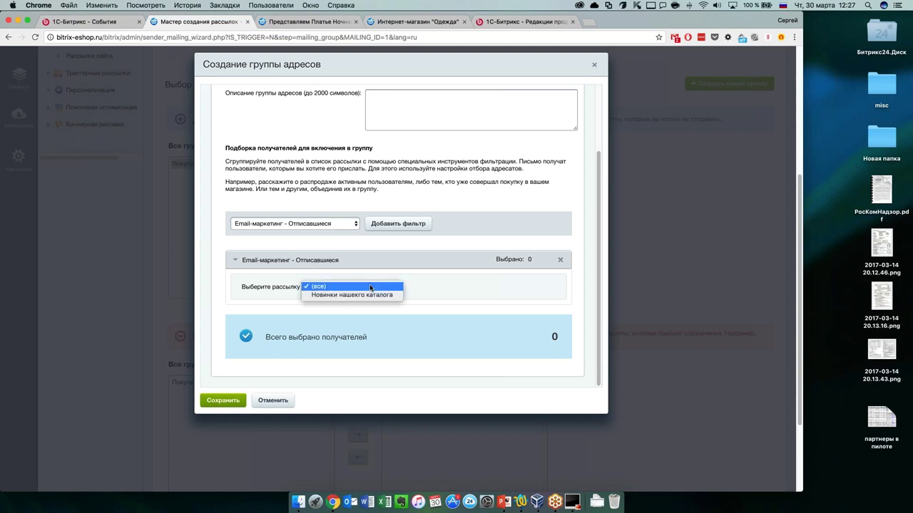
left_click(396, 287)
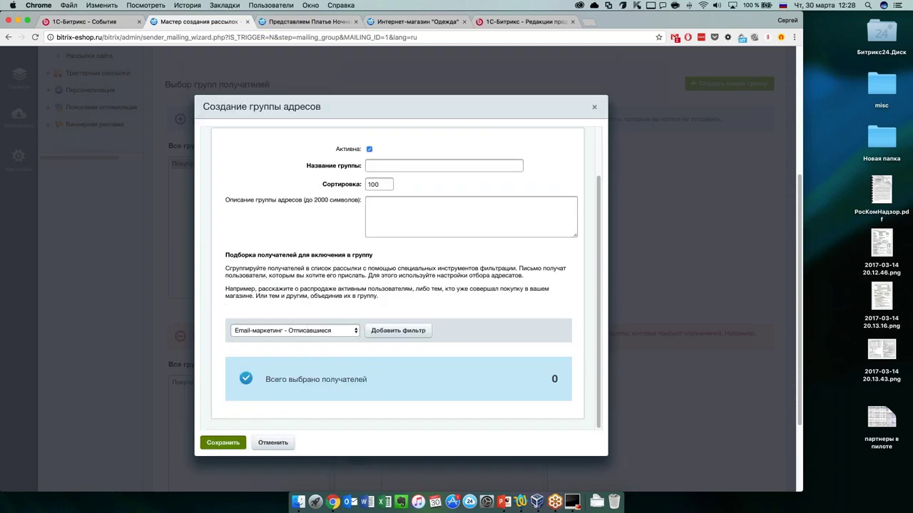
left_click(222, 442)
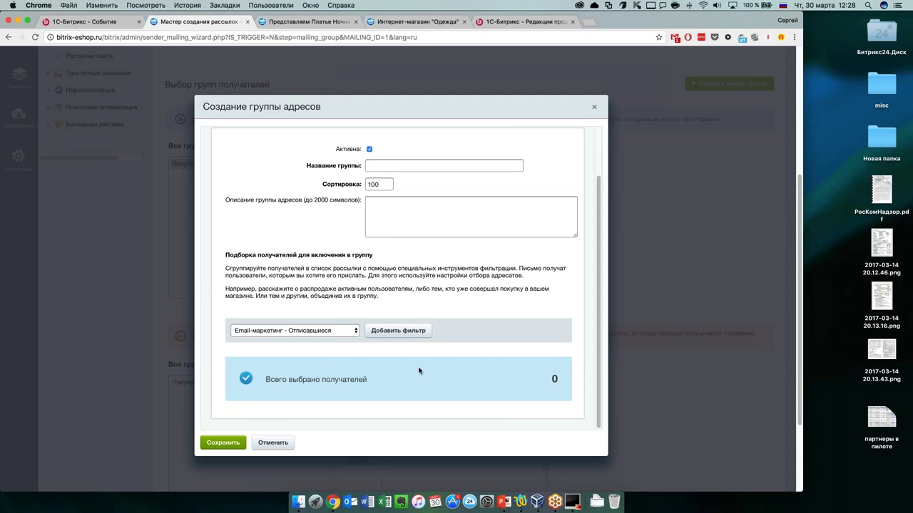
Add the "Email-маркетинг - Отписавшиеся" filter to the unnamed group again, keeping all mailings selected.
left_click(306, 331)
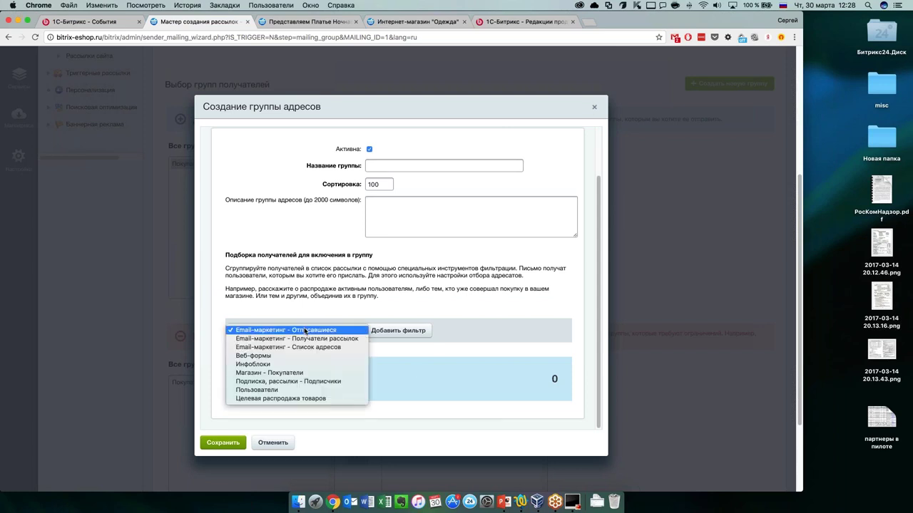
left_click(306, 331)
left_click(398, 330)
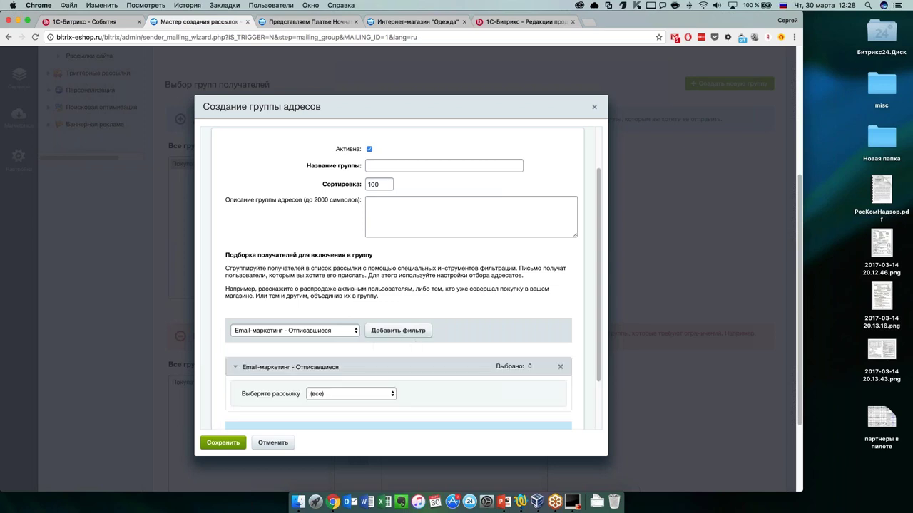
scroll(341, 363, "down", 2)
scroll(341, 363, "down", 1)
left_click(359, 352)
left_click(359, 351)
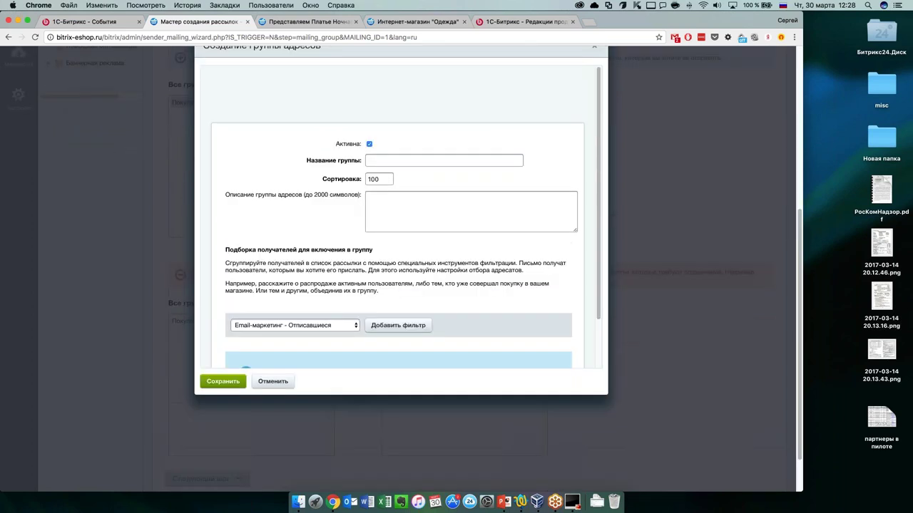
Name the new address group "Отписки".
left_click(435, 211)
type("Об")
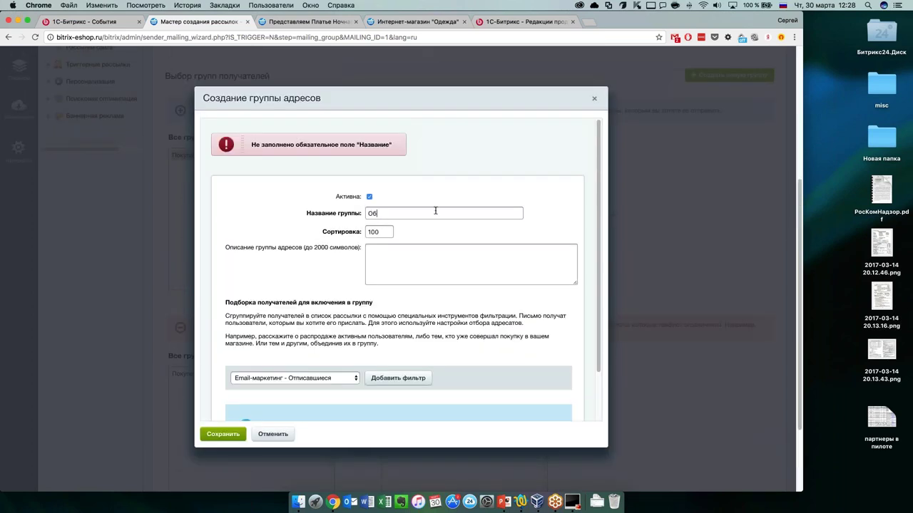
type("лики")
key("Left")
key("Left")
type("п")
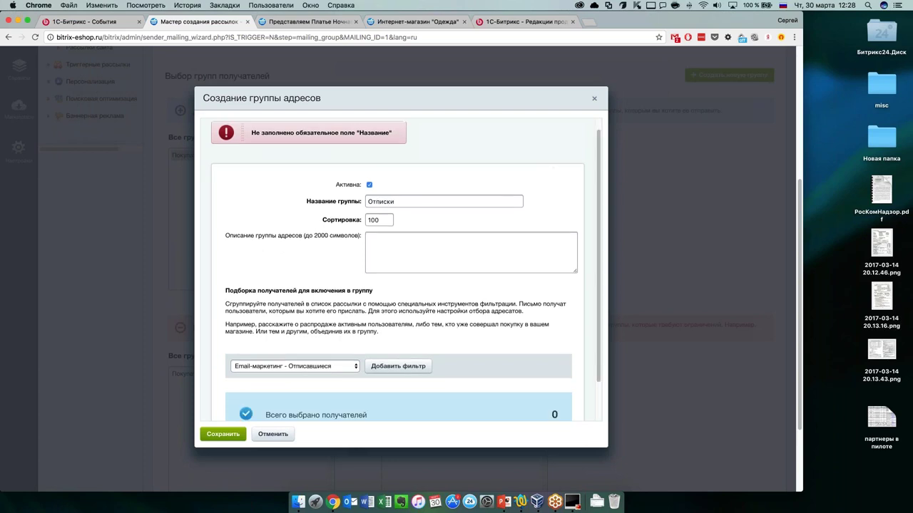
Add the "Email-маркетинг - Отписавшиеся" filter for all mailings to the group "Отписки" and save it.
scroll(414, 321, "down", 2)
left_click(398, 322)
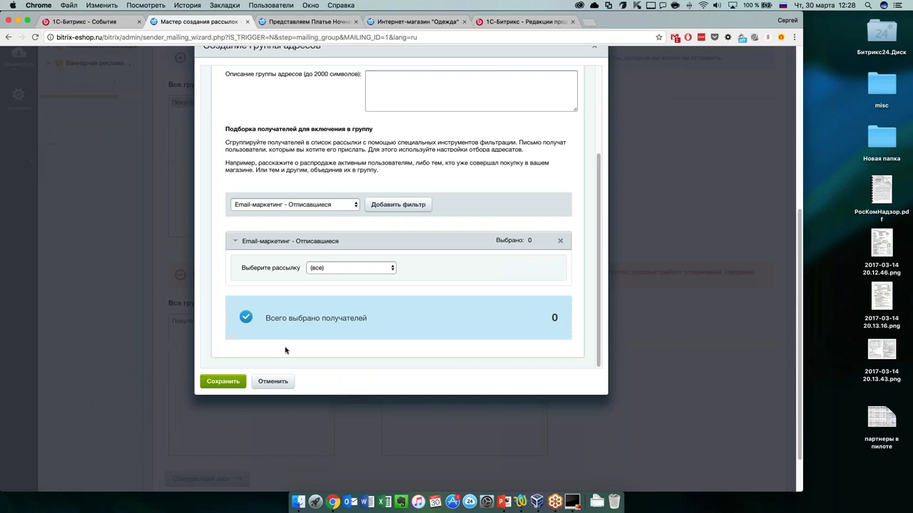
left_click(221, 382)
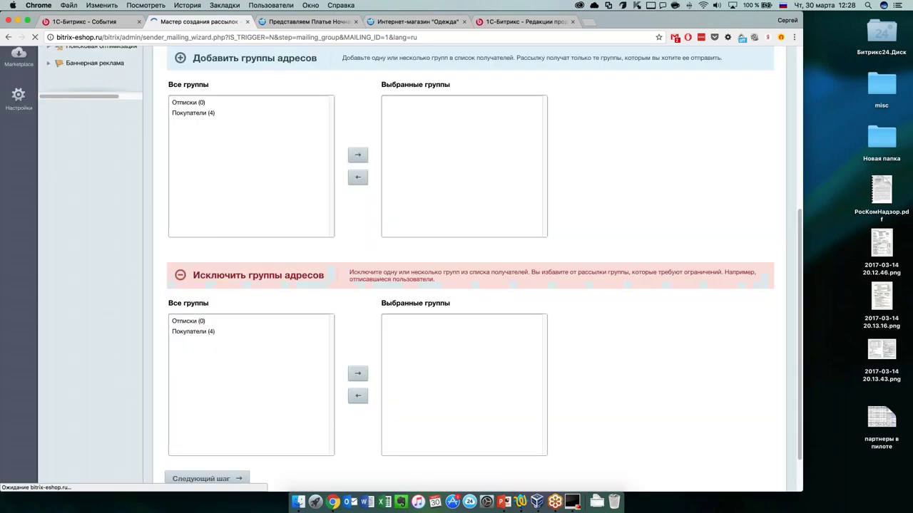
Add the group "Отписки" to the address groups excluded from the mailing.
scroll(212, 296, "down", 1)
left_click(212, 300)
left_click(358, 349)
Add the group "Покупатели" to the mailing's recipients and proceed to creating the issue.
scroll(597, 309, "up", 2)
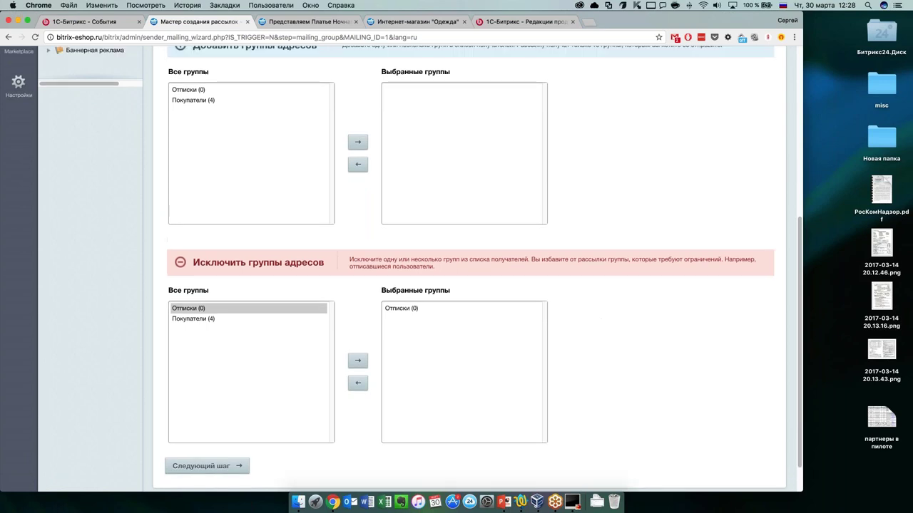
left_click(192, 143)
left_click(358, 184)
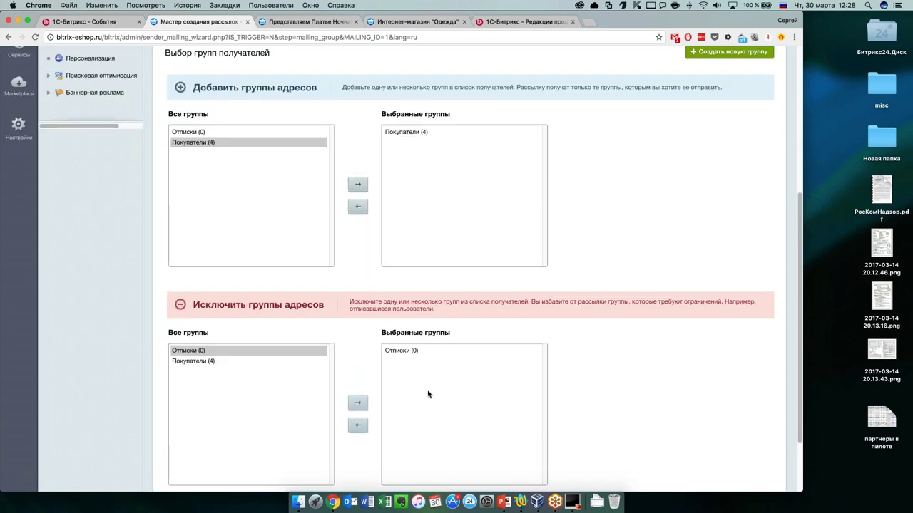
scroll(458, 388, "down", 3)
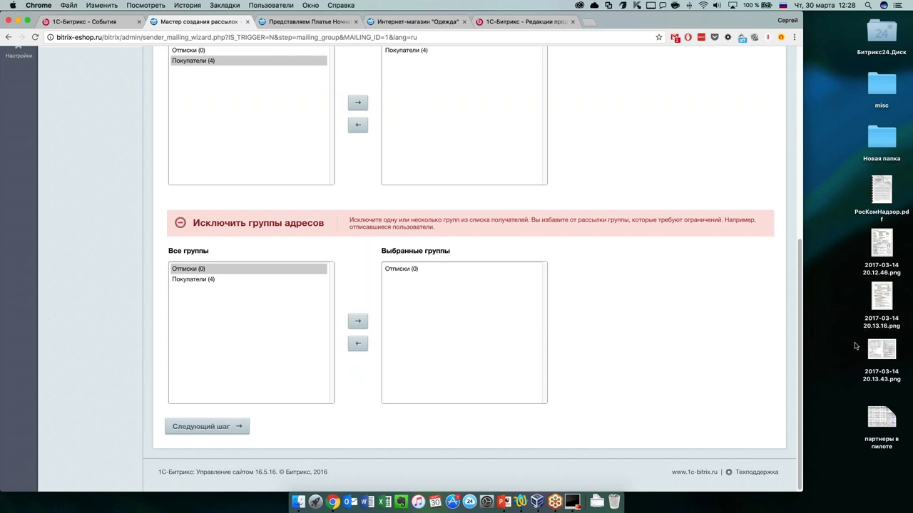
scroll(617, 321, "up", 1)
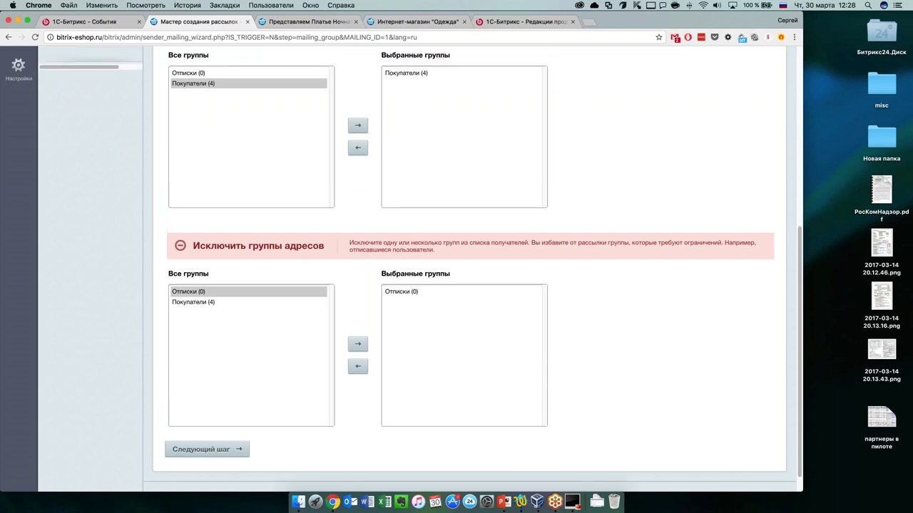
scroll(421, 294, "down", 1)
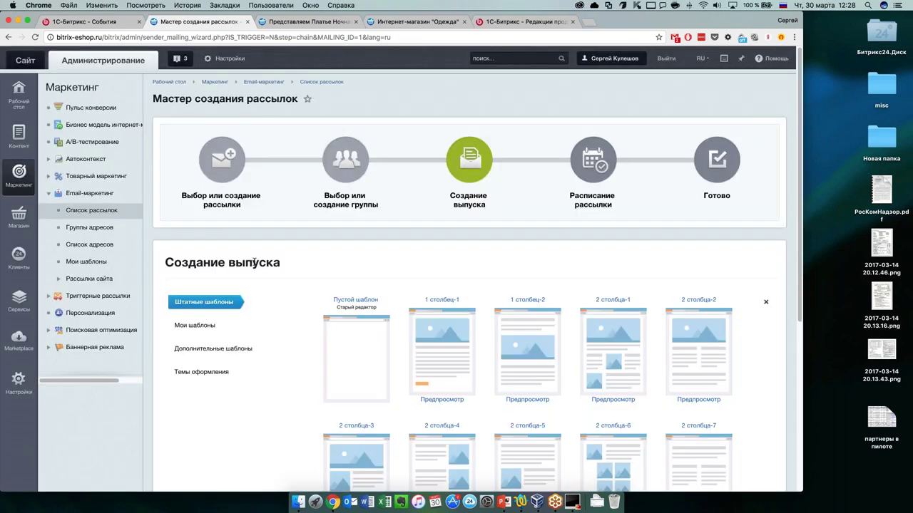
Look through the stock message templates and preview the "динамика-2" template down to its footer.
scroll(471, 285, "down", 5)
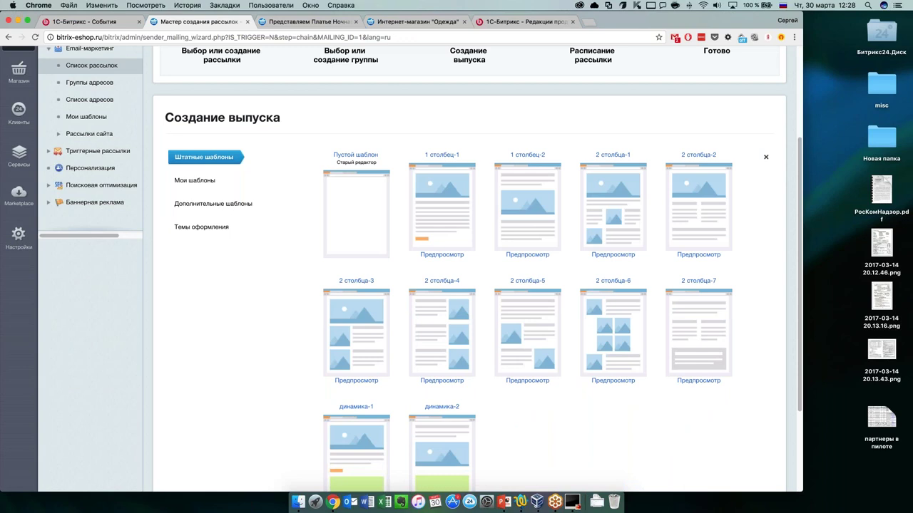
scroll(271, 271, "down", 3)
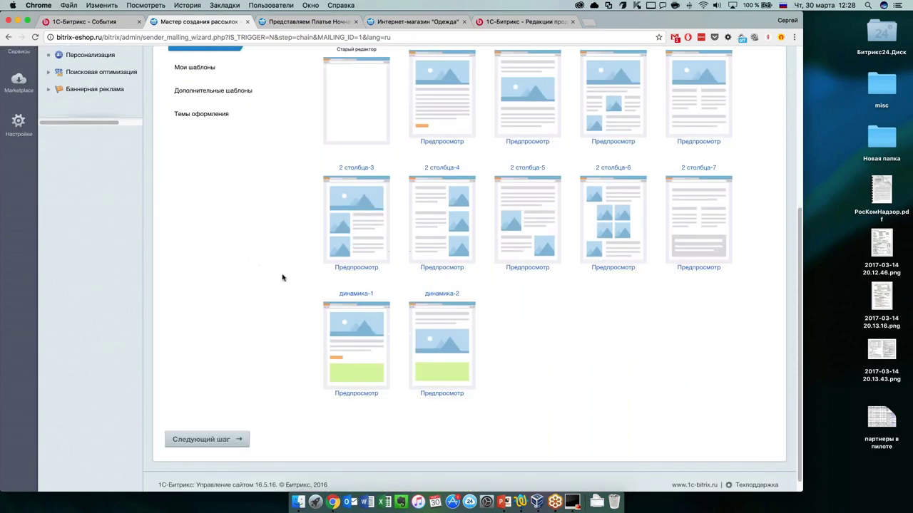
scroll(287, 277, "up", 2)
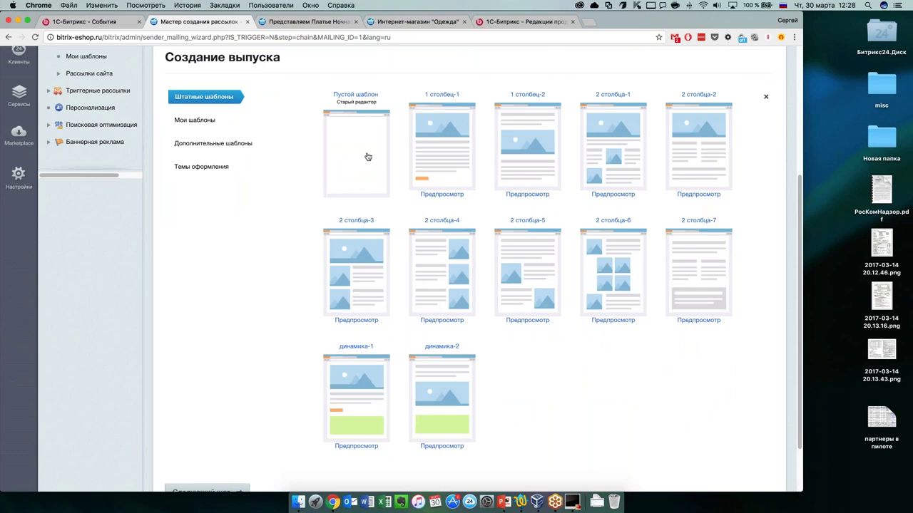
scroll(396, 356, "down", 1)
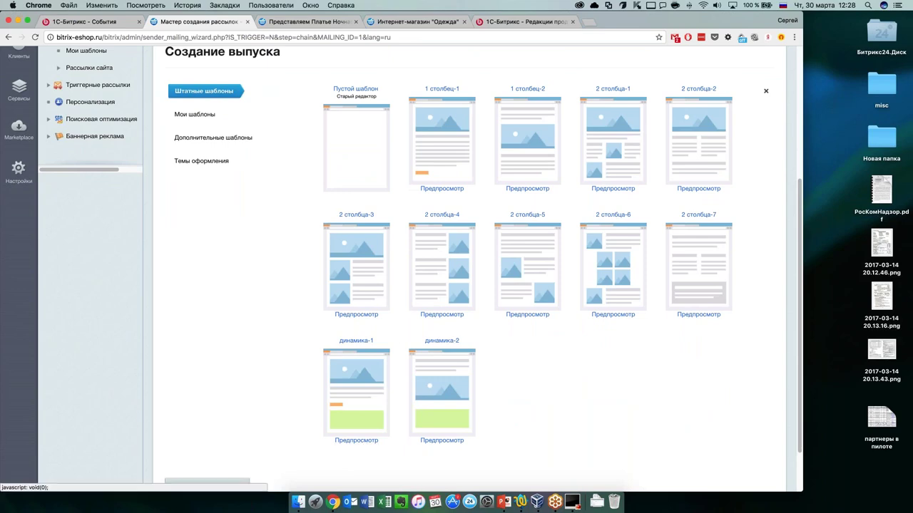
left_click(442, 440)
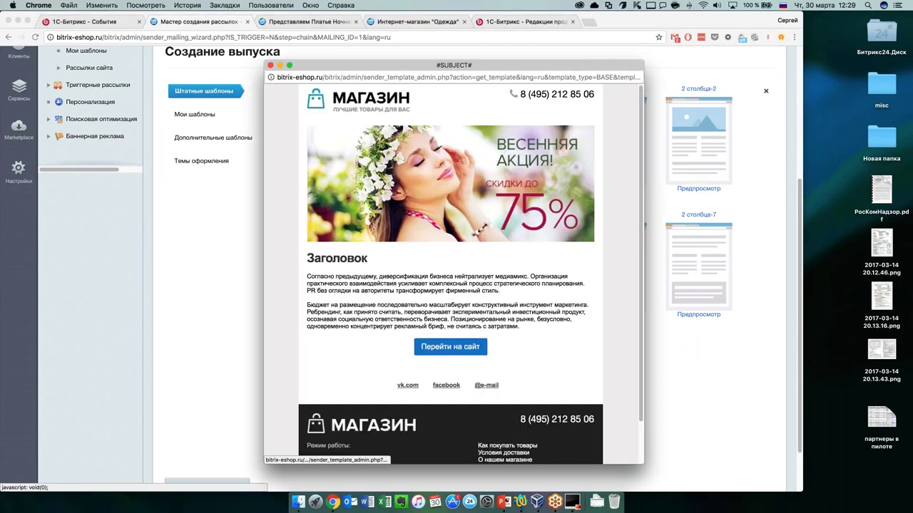
scroll(445, 258, "down", 2)
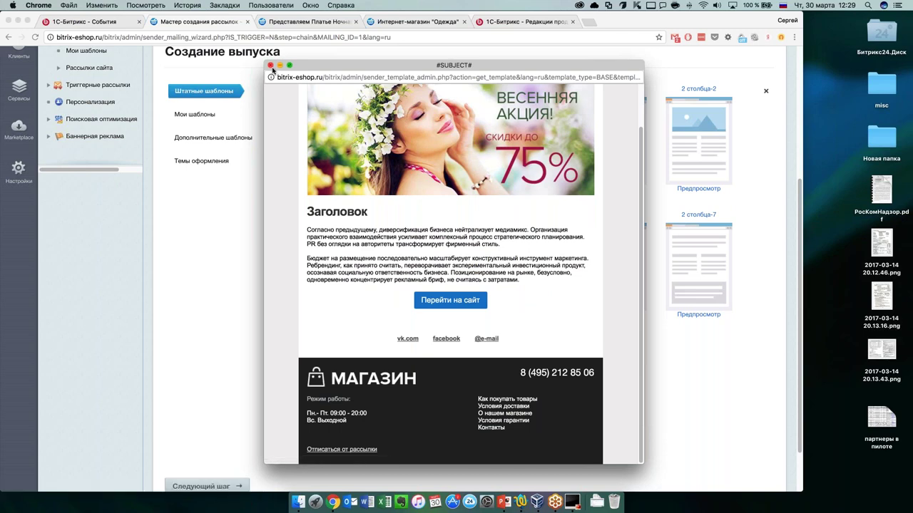
left_click(270, 65)
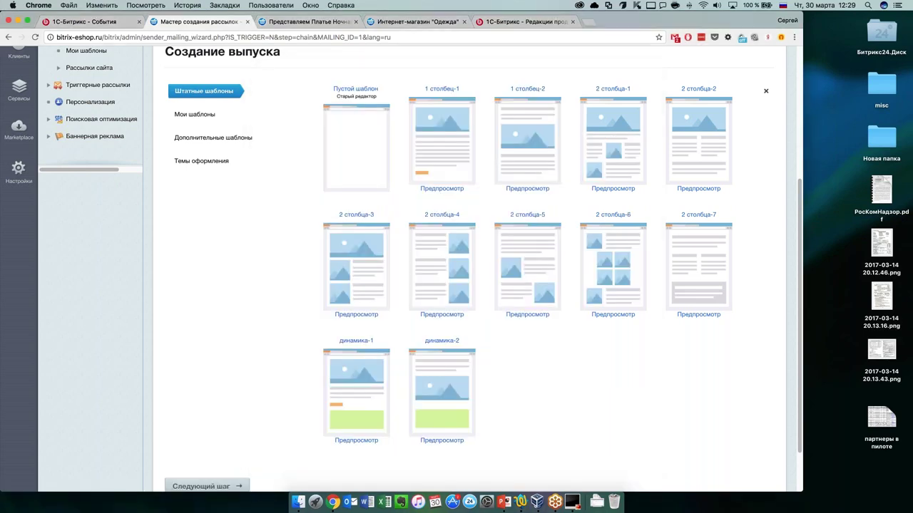
Preview the "1 столбец-2", "2 столбца-2" and "2 столбца-7" templates, closing each preview.
left_click(525, 191)
scroll(401, 273, "down", 5)
scroll(401, 272, "up", 5)
left_click(271, 66)
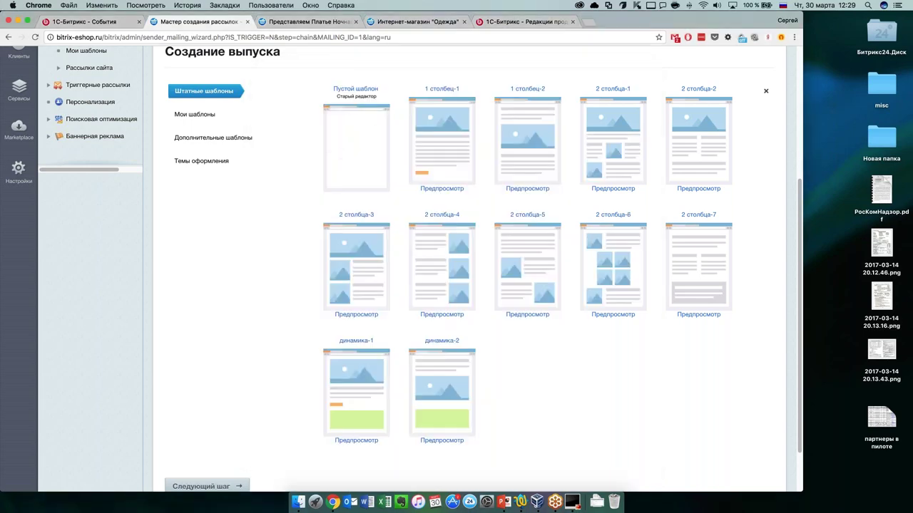
left_click(698, 189)
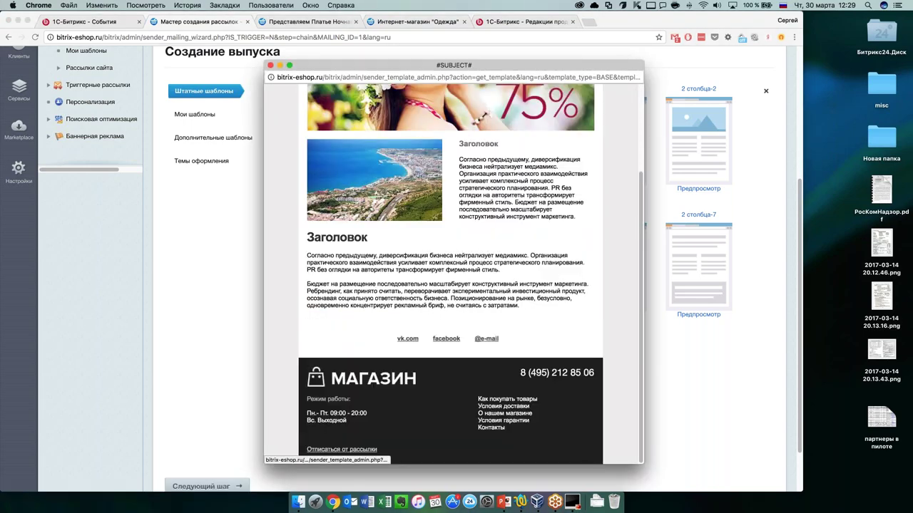
left_click(271, 66)
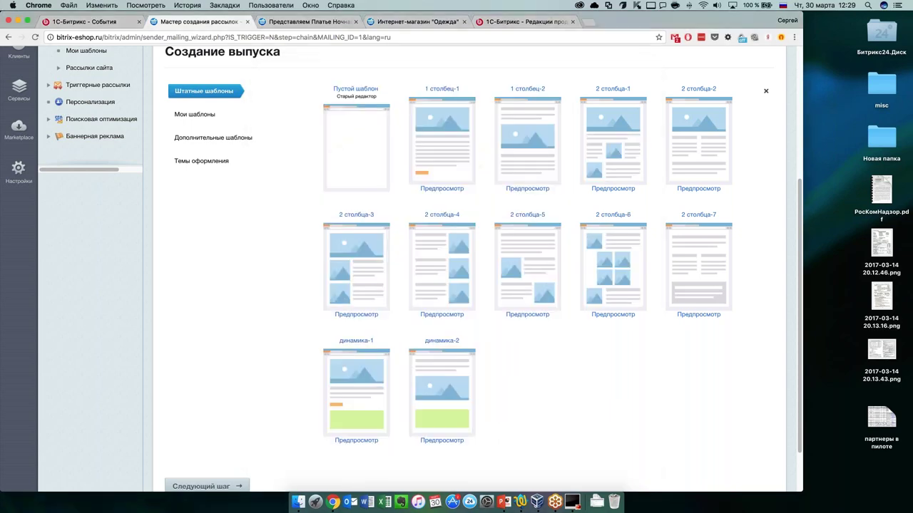
left_click(698, 315)
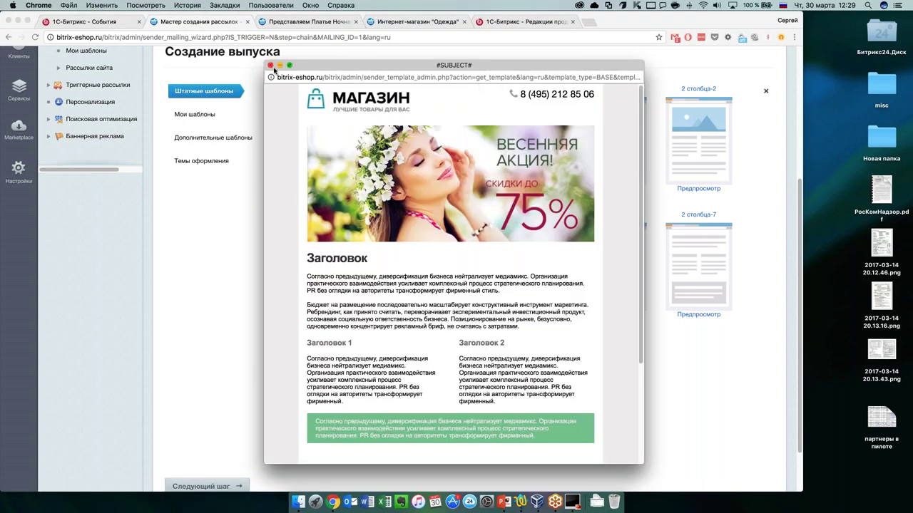
left_click(270, 65)
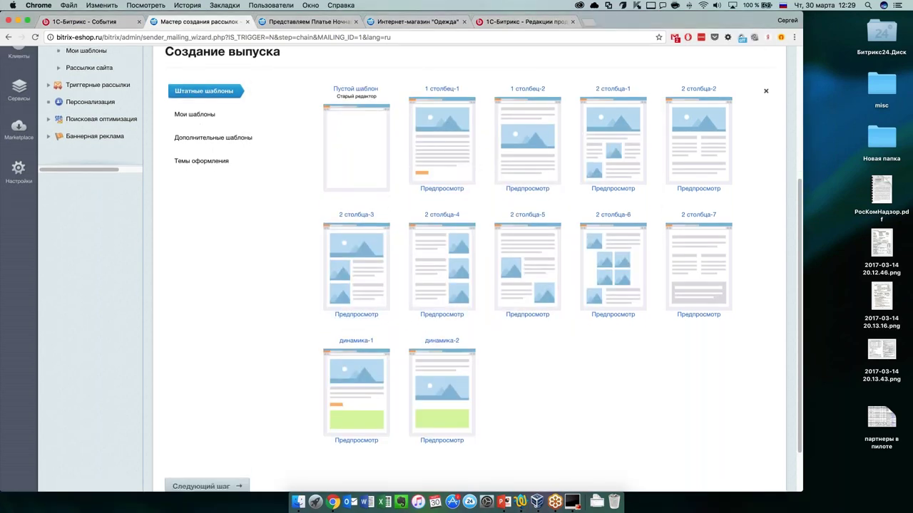
Choose the "1 столбец-1" template and enter the subject "Новинки нашего каталога" followed by the site name tag #SITE_NAME#.
left_click(442, 142)
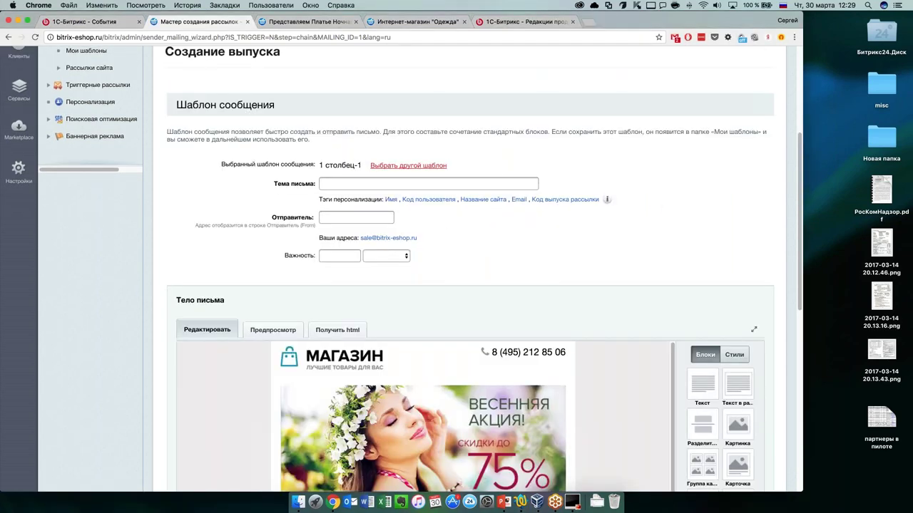
type("новинки нашего каталона")
left_click(483, 199)
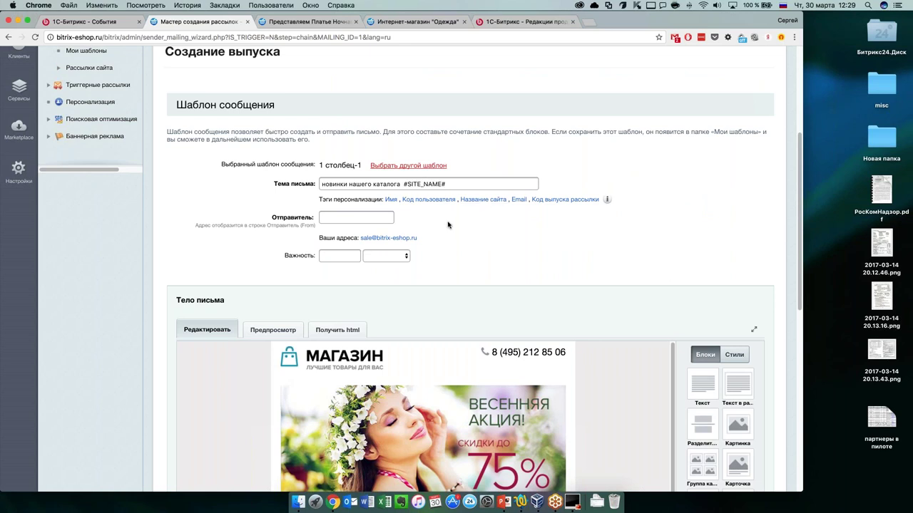
left_click(322, 184)
key("BackSpace")
type("Н")
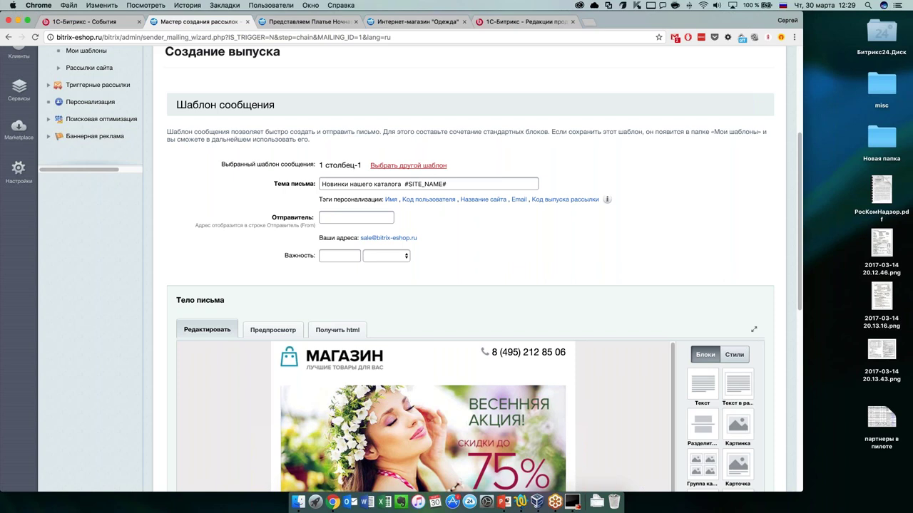
Reorder the subject to "#SITE_NAME#: Новинки нашего каталога" and set the sender to the store's suggested e-mail address.
key("End")
key("alt+shift+Left")
key("super+c")
key("BackSpace")
key("super+v")
type(":")
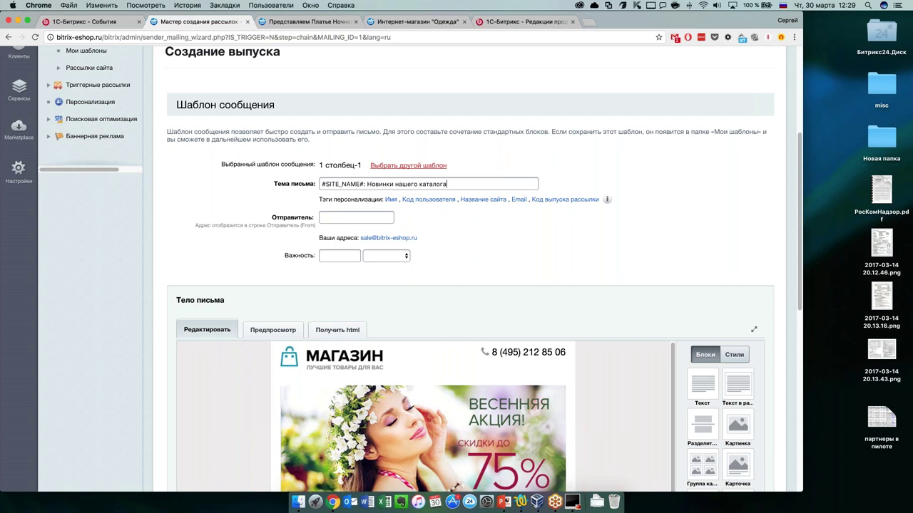
left_click(385, 238)
Delete the spring promotion banner block from the letter body.
scroll(571, 245, "down", 1)
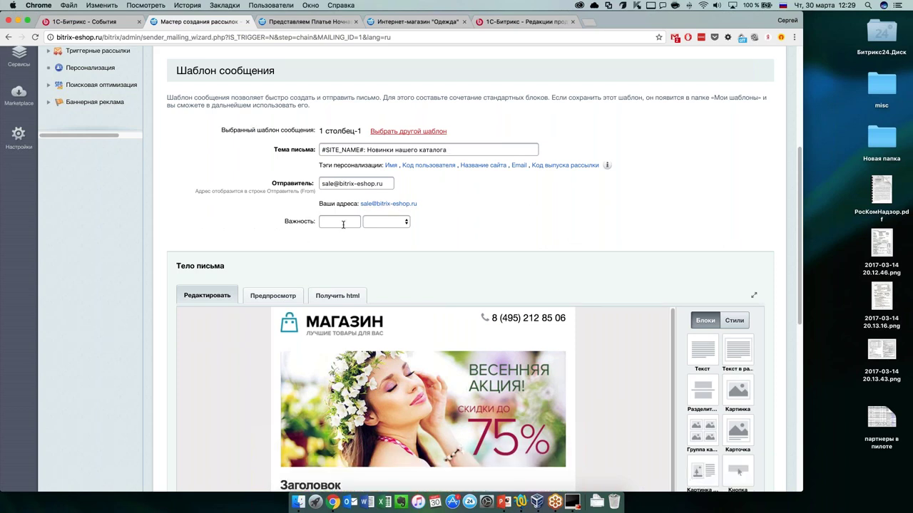
scroll(409, 265, "down", 1)
scroll(409, 265, "down", 5)
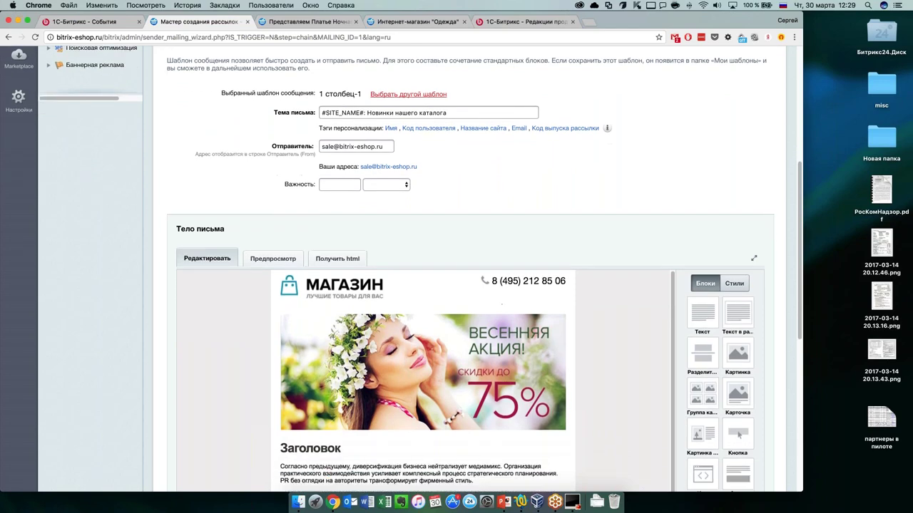
scroll(553, 100, "down", 6)
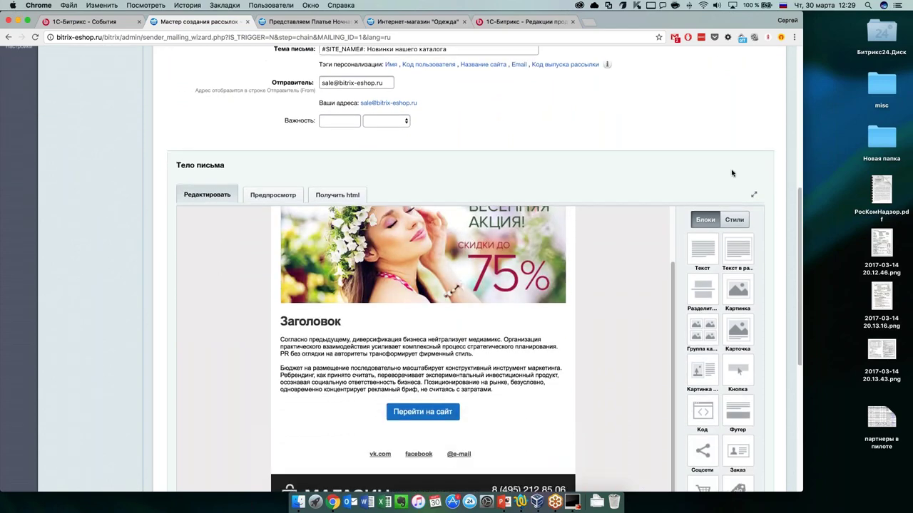
scroll(501, 253, "up", 4)
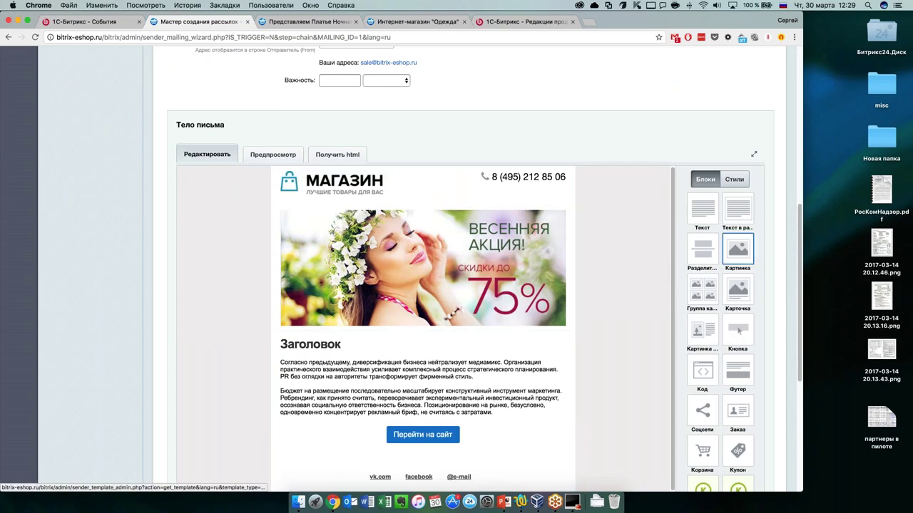
scroll(739, 294, "down", 2)
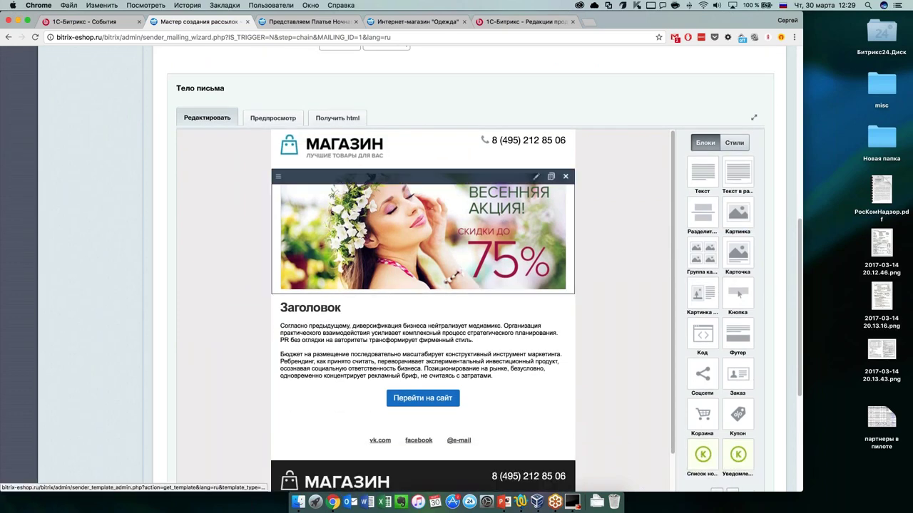
left_click(565, 176)
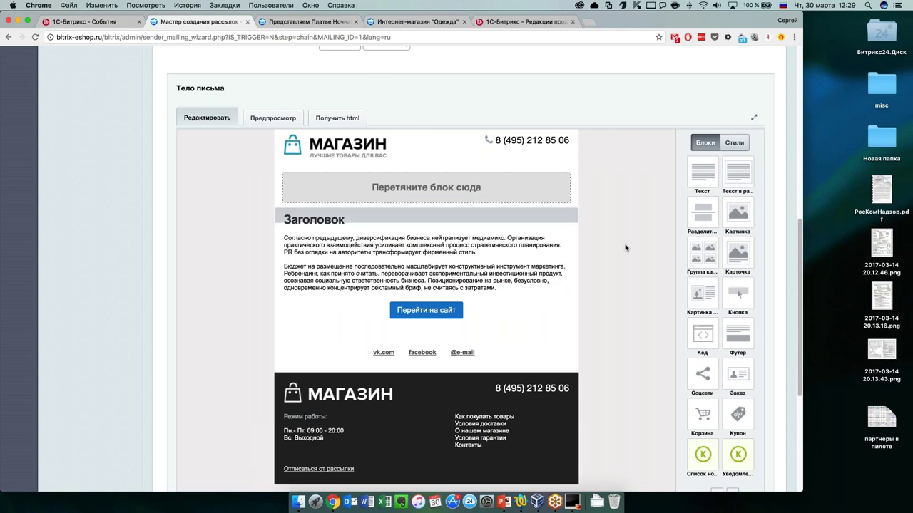
Try an image block in the empty area under the header, view its content settings, and remove the block.
left_click_drag(738, 212, 424, 190)
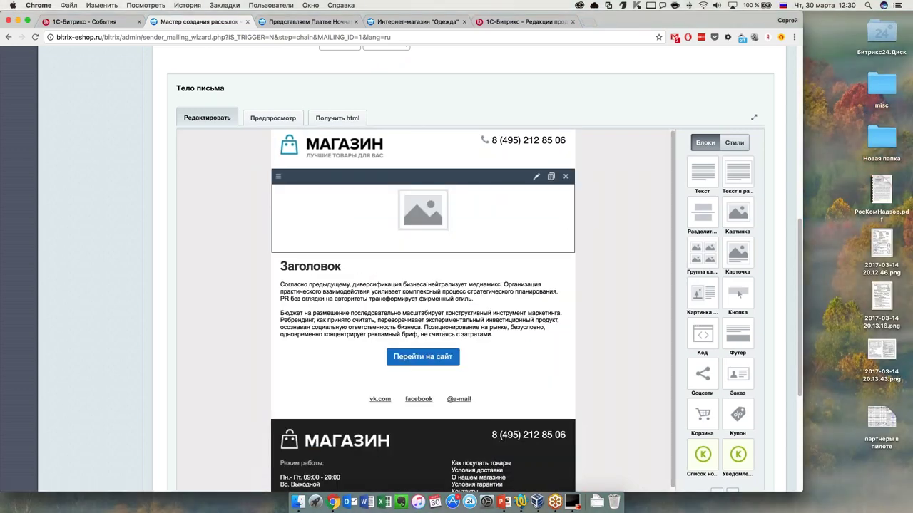
left_click(492, 233)
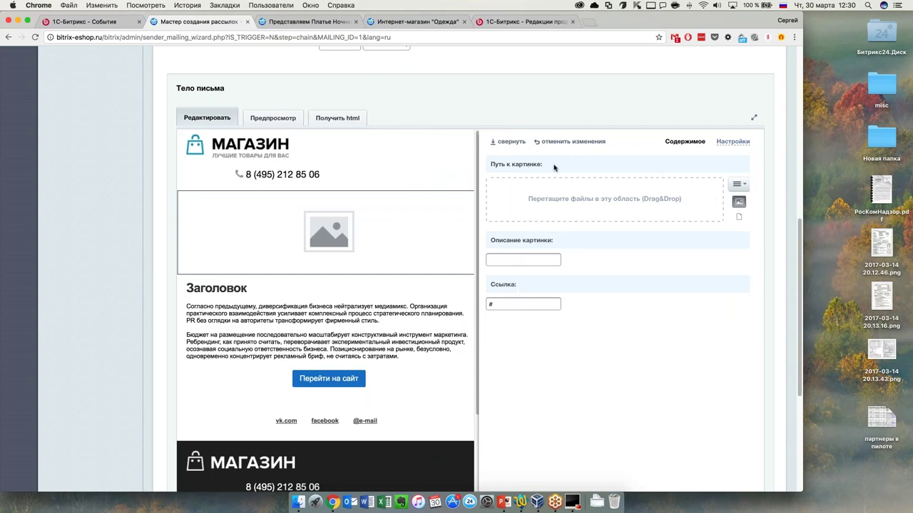
left_click(511, 142)
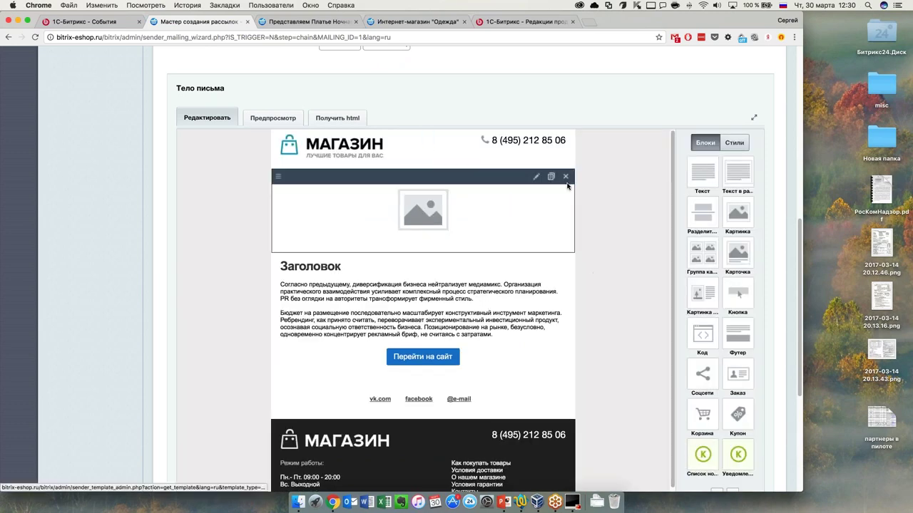
left_click(568, 184)
Replace the heading in the letter's text block with "Новинки нашего каталога".
left_click(382, 249)
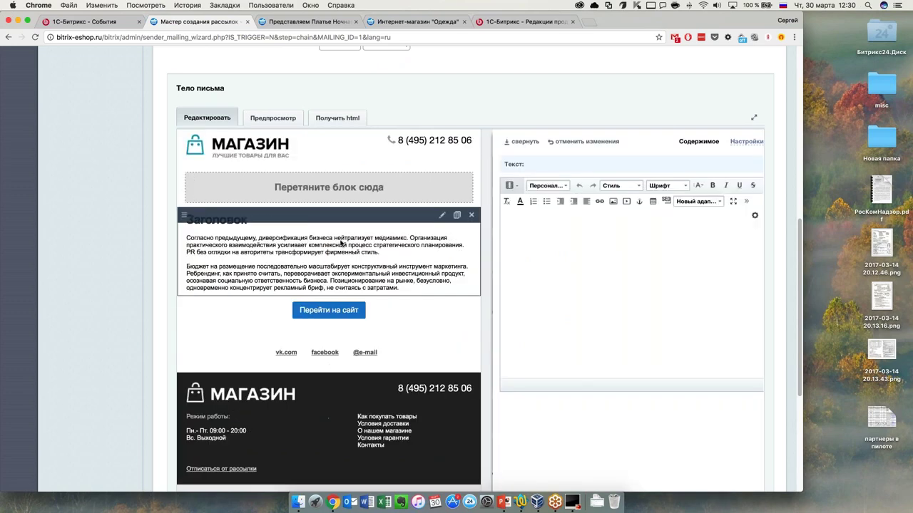
double_click(517, 214)
type("Новинки ")
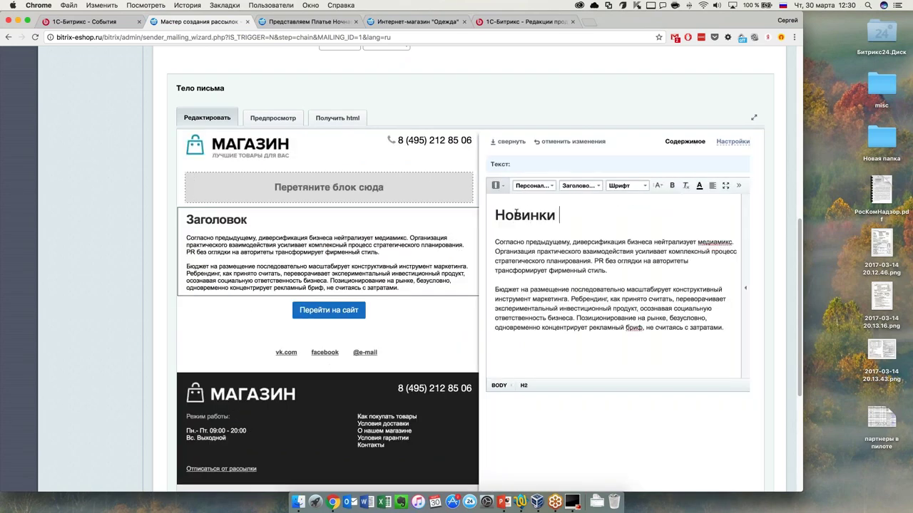
type("нашего катло")
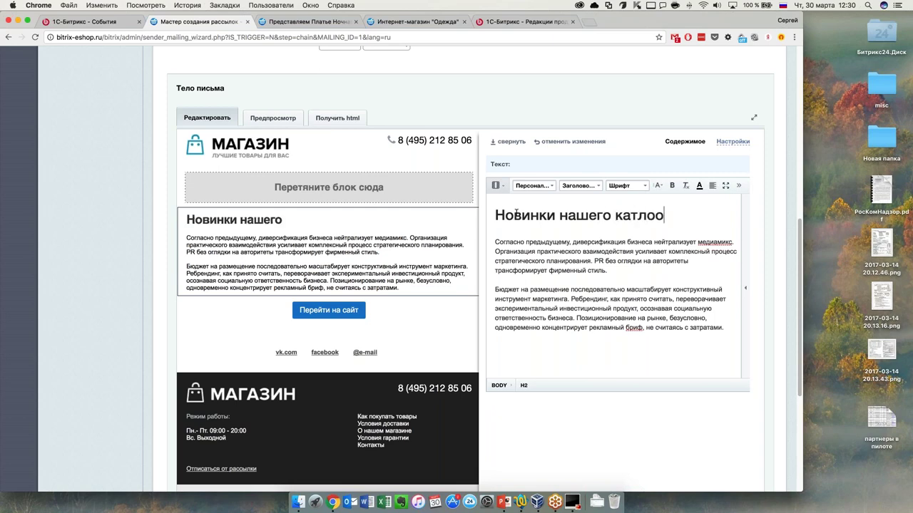
type("ог")
key("BackSpace")
key("BackSpace")
key("BackSpace")
key("BackSpace")
type("алога")
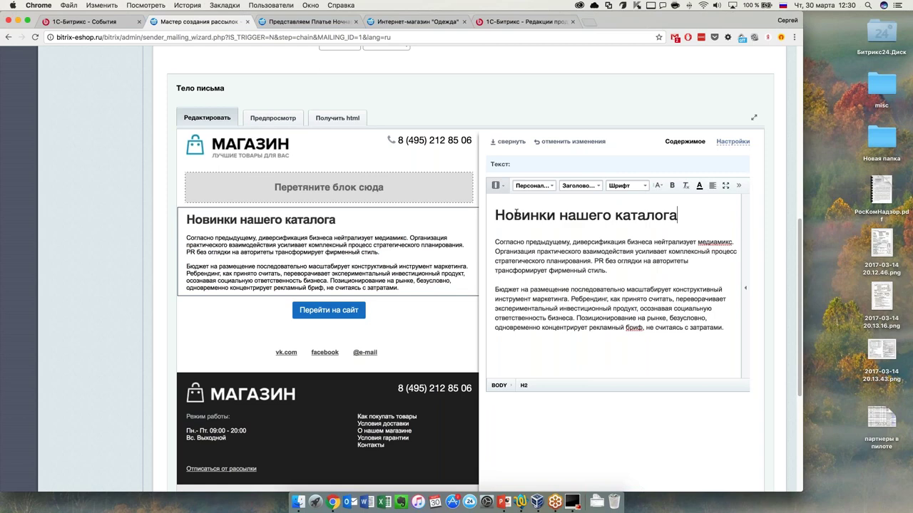
Replace the placeholder paragraphs under the heading with "Ознакомьтесь с новинками нашего каталога" and collapse the block editor.
left_click_drag(495, 241, 734, 335)
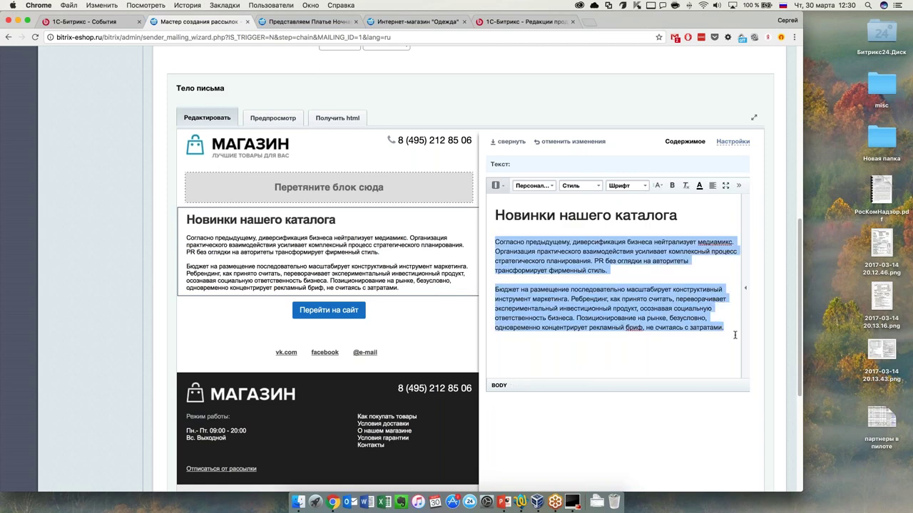
type("ознакомь")
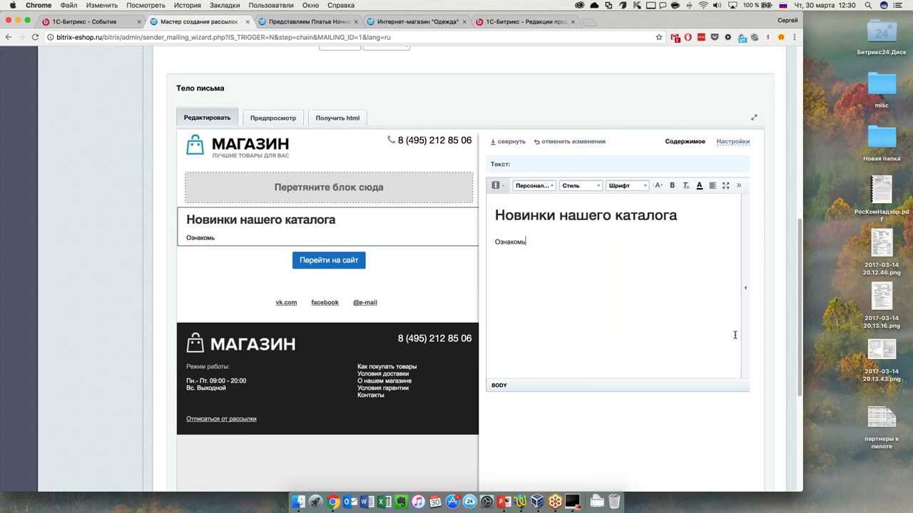
type("тесь с новинками нашег")
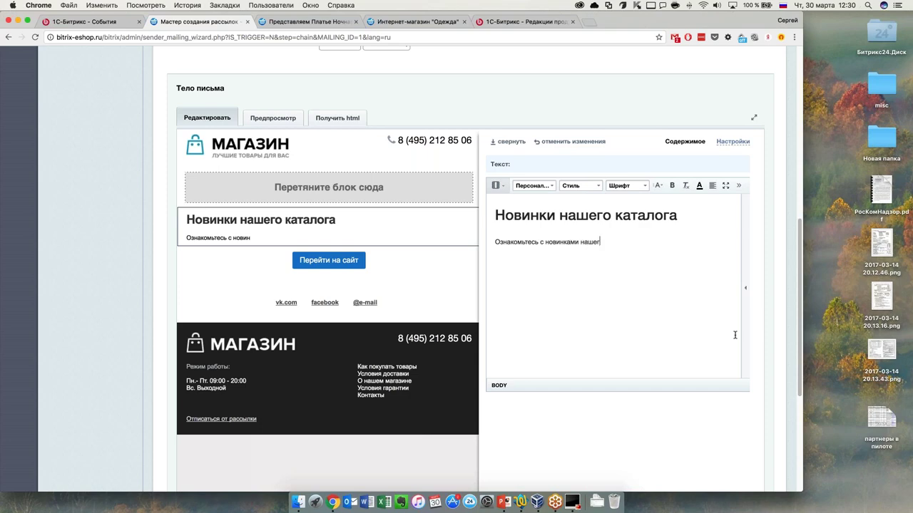
type("о каталога")
left_click(407, 284)
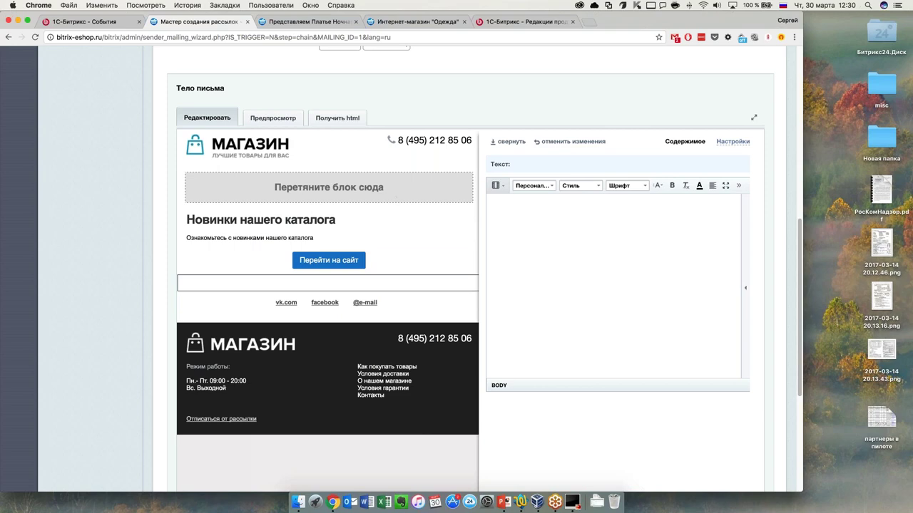
left_click(508, 141)
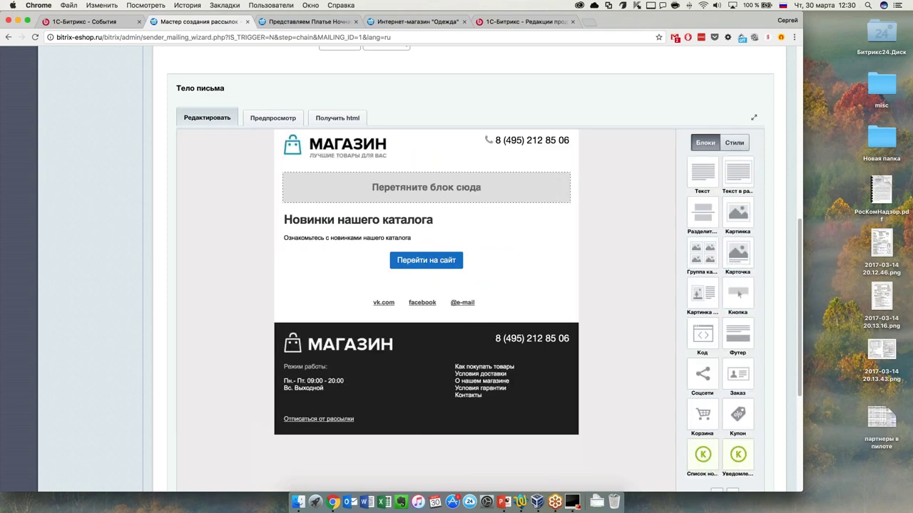
Browse the block palette, try an image group block in the empty area under the header, view its content settings, and remove it.
scroll(470, 271, "down", 3)
left_click(732, 423)
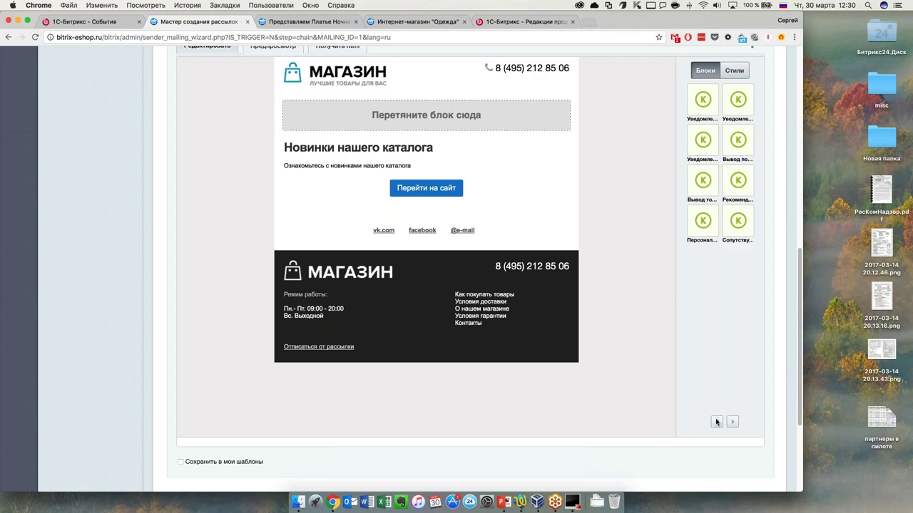
left_click(716, 422)
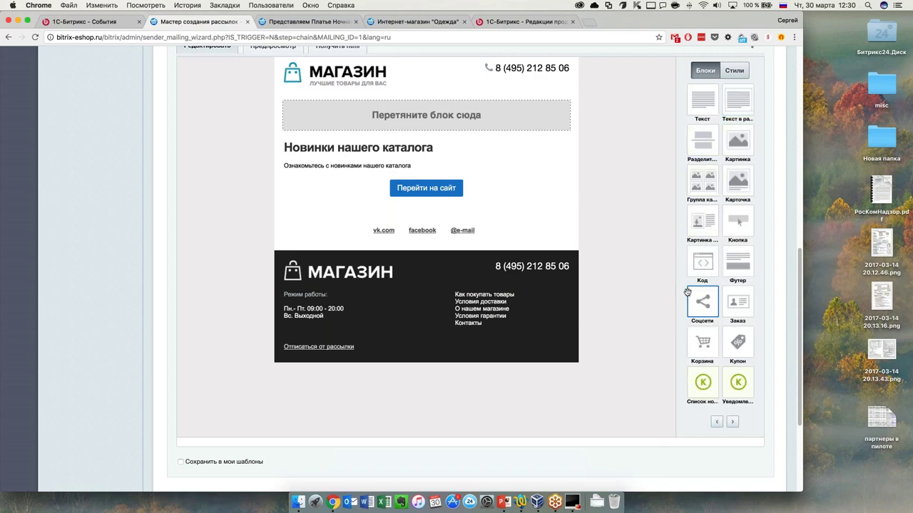
scroll(687, 292, "up", 2)
left_click_drag(703, 212, 420, 150)
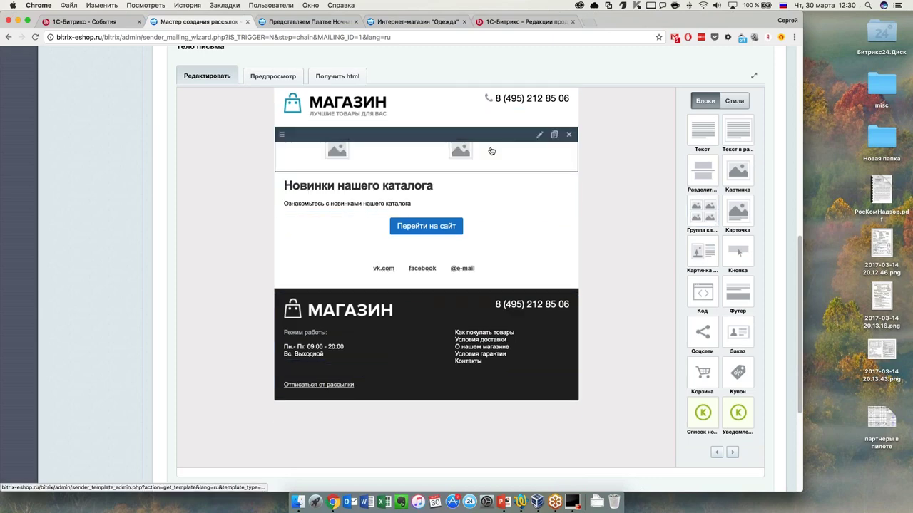
left_click(539, 134)
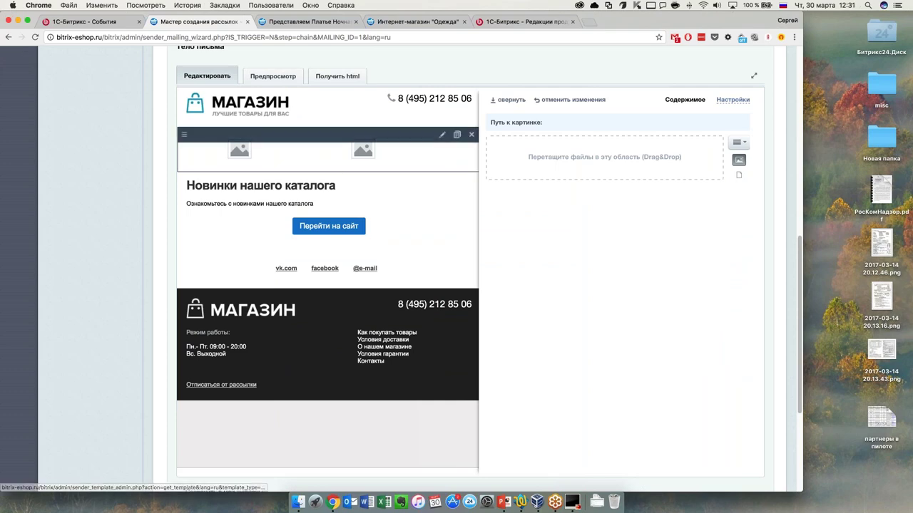
left_click(471, 135)
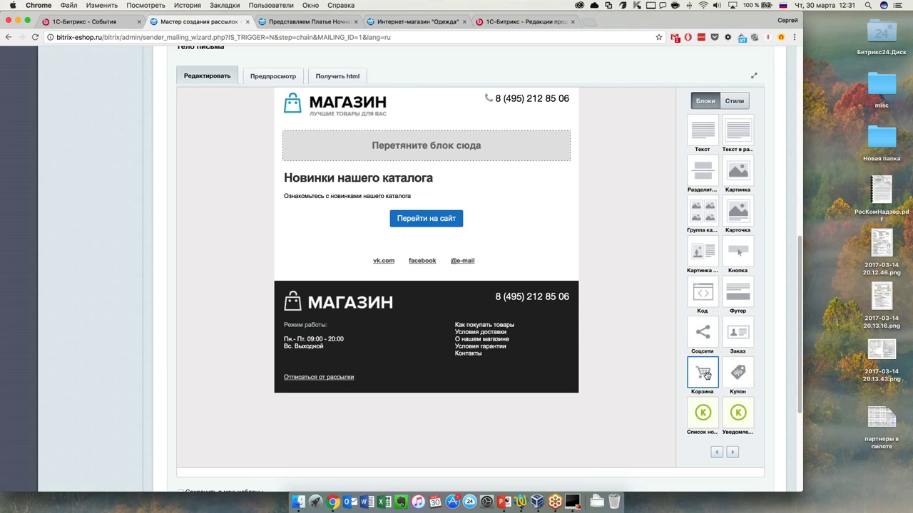
Place the mail news list component below the catalog intro text and dismiss its parameters without changes.
left_click_drag(703, 416, 389, 186)
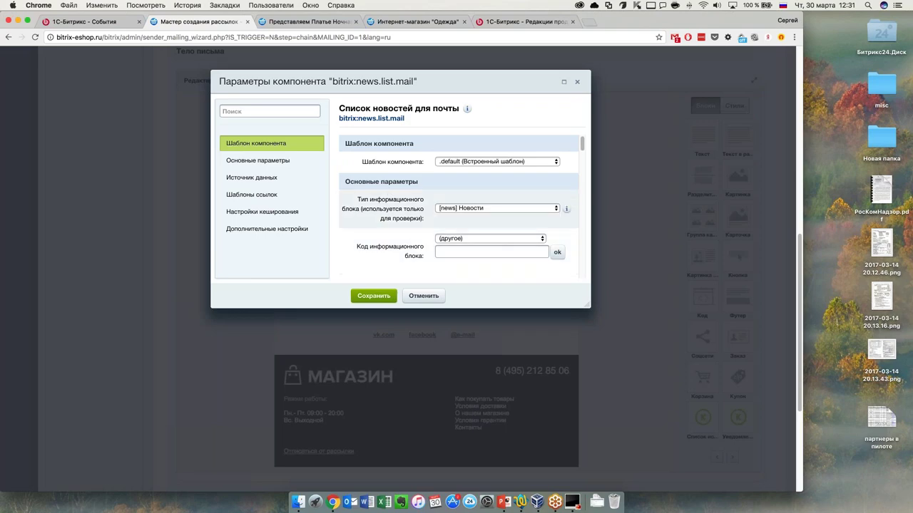
left_click(424, 295)
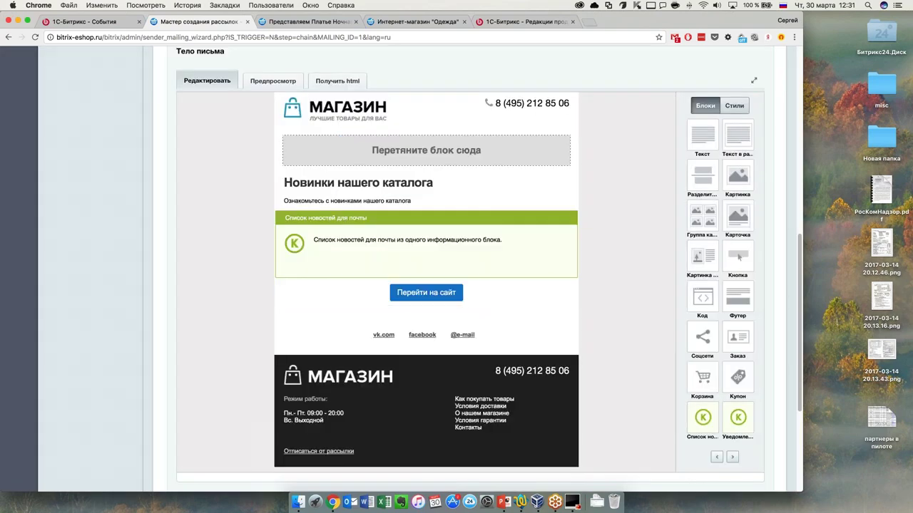
Add the personal recommendations component to the empty area under the header, keeping the default template and the {#USER_ID#} user code.
scroll(738, 259, "down", 5)
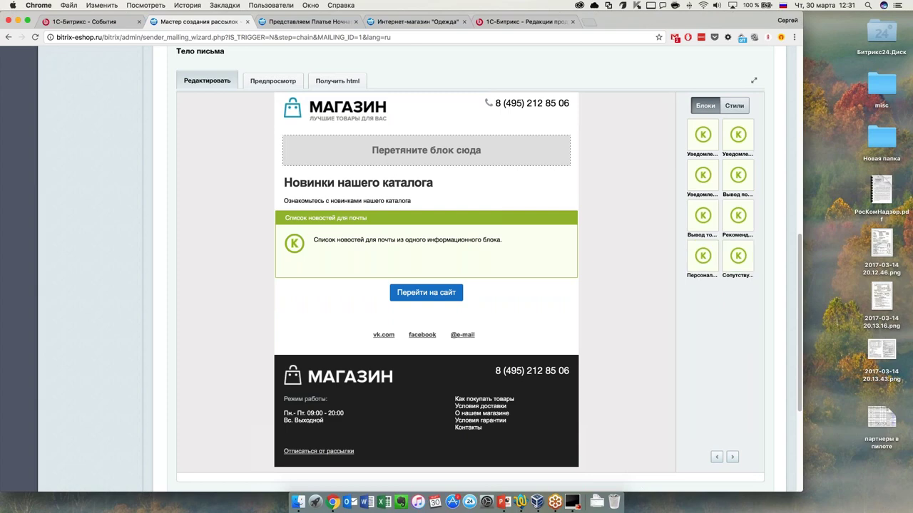
left_click_drag(702, 255, 436, 164)
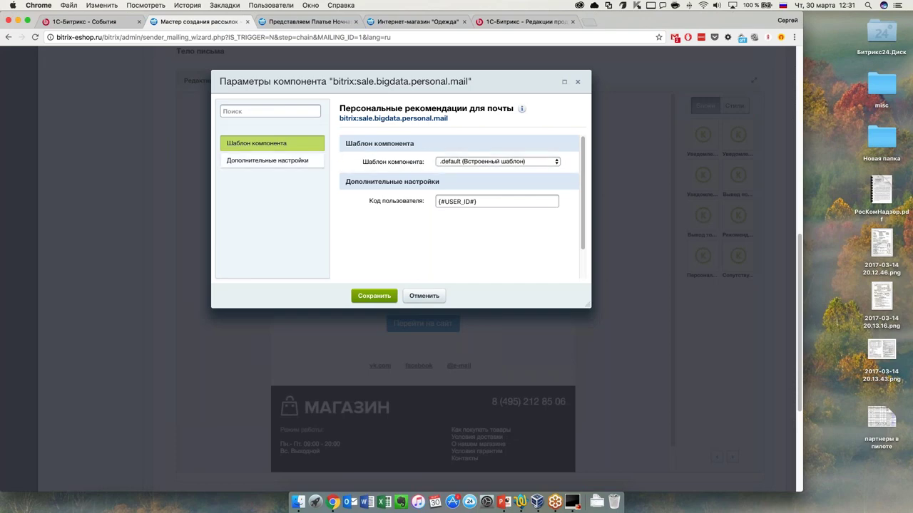
left_click(267, 161)
left_click(373, 295)
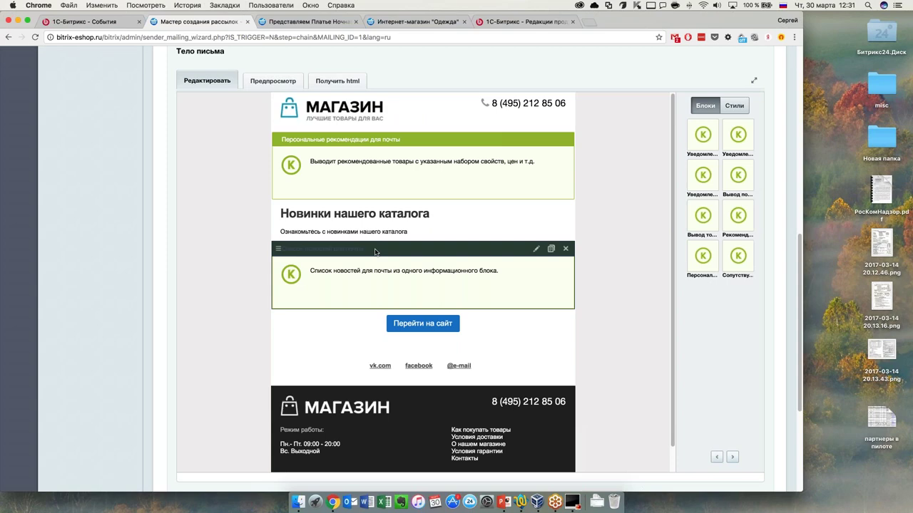
Remove the news list component and move the personal recommendations component below the catalog intro text.
scroll(596, 199, "up", 1)
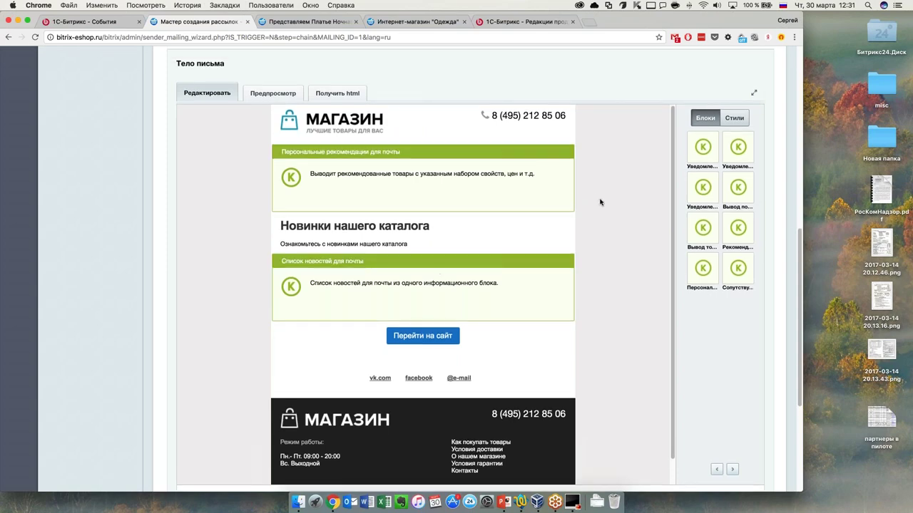
scroll(600, 203, "up", 1)
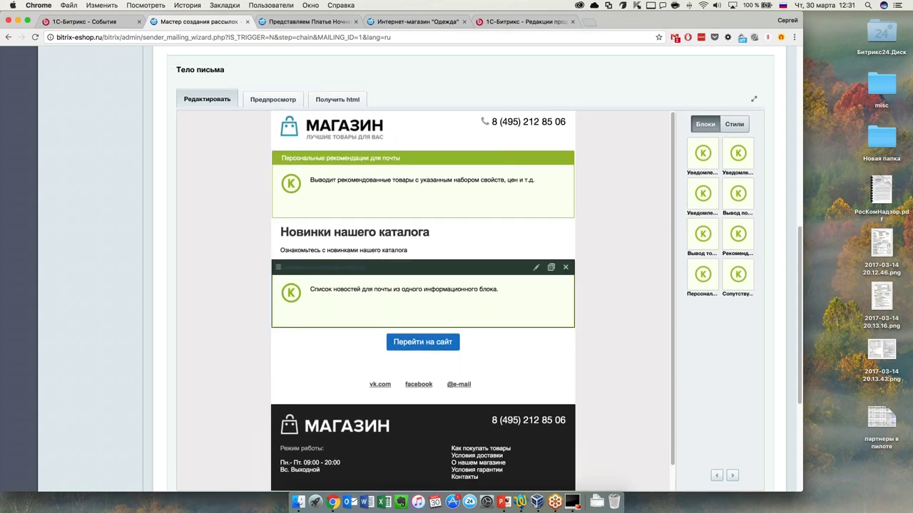
left_click_drag(451, 170, 448, 285)
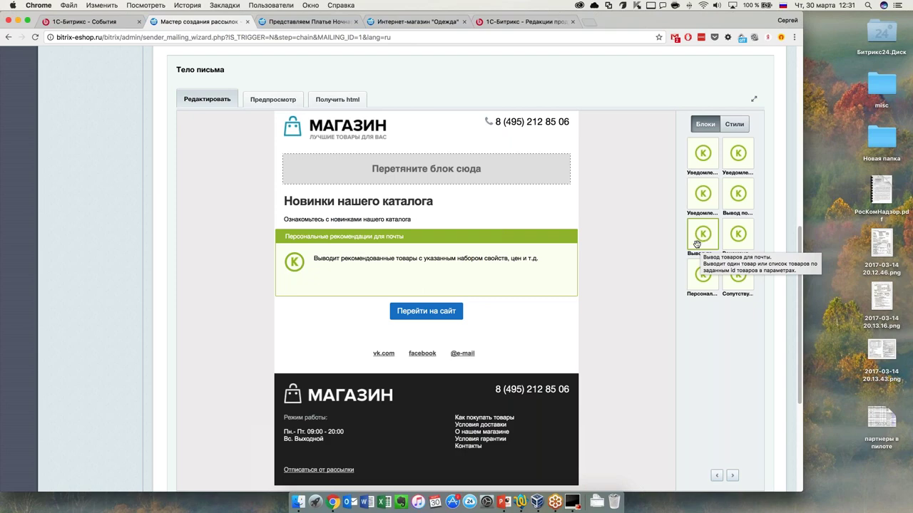
Add the "Вывод товаров для почты" component above the personal recommendations, with three extra empty product ID fields, and save its parameters.
left_click_drag(701, 237, 421, 239)
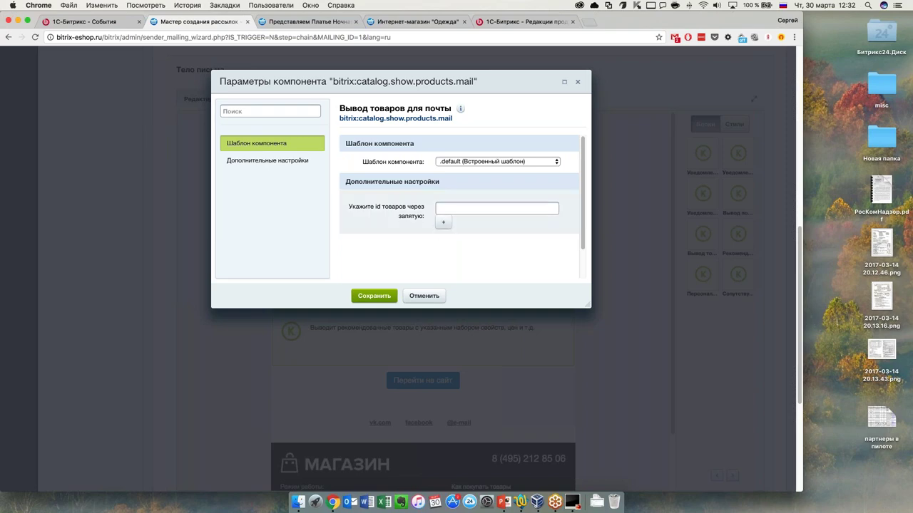
left_click(443, 222)
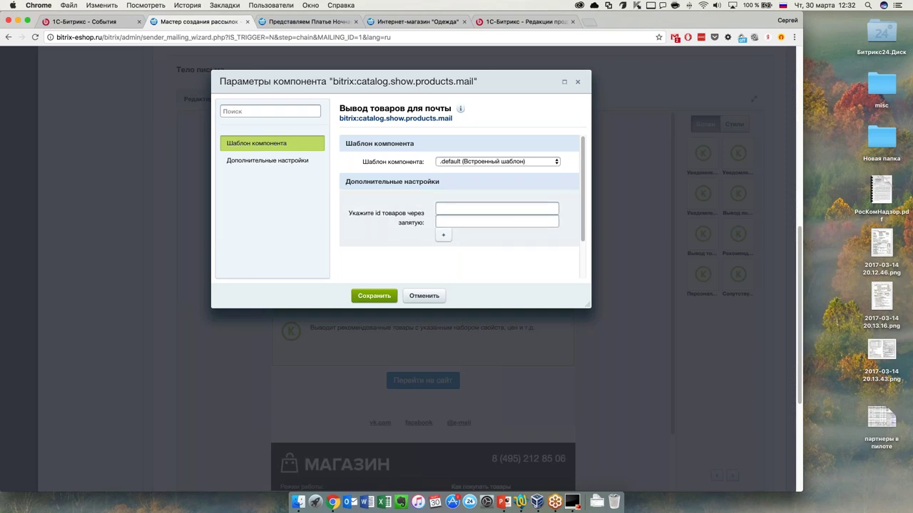
left_click(442, 235)
left_click(443, 247)
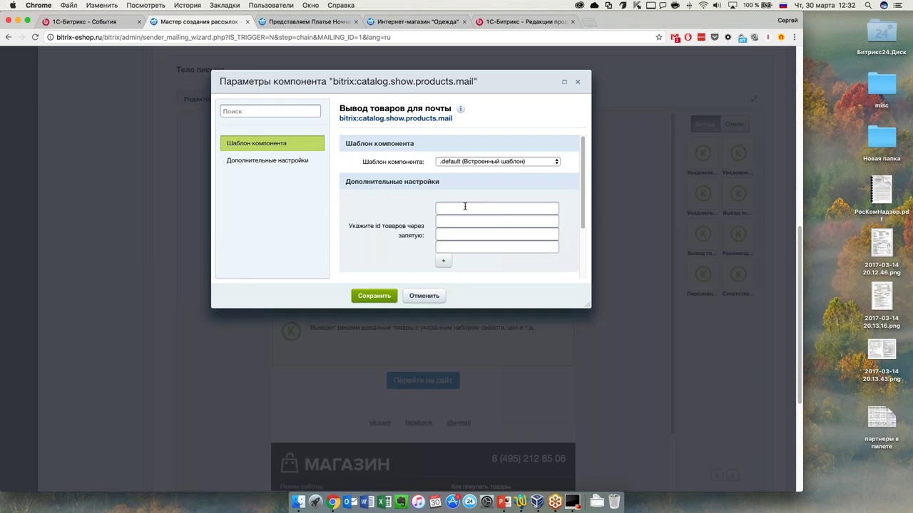
left_click(460, 244)
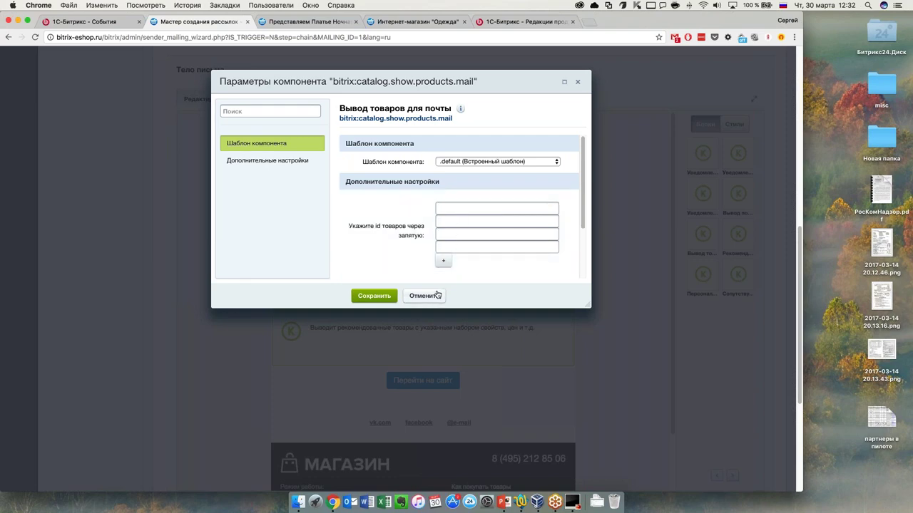
left_click(389, 298)
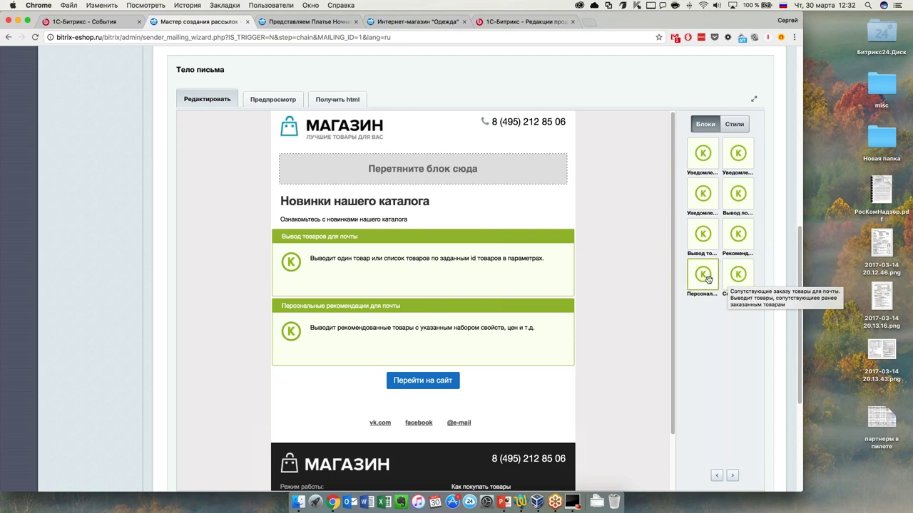
Add the "Рекомендуемые товары" component directly below the catalog intro text and save it with an empty product ID list.
left_click_drag(703, 274, 371, 232)
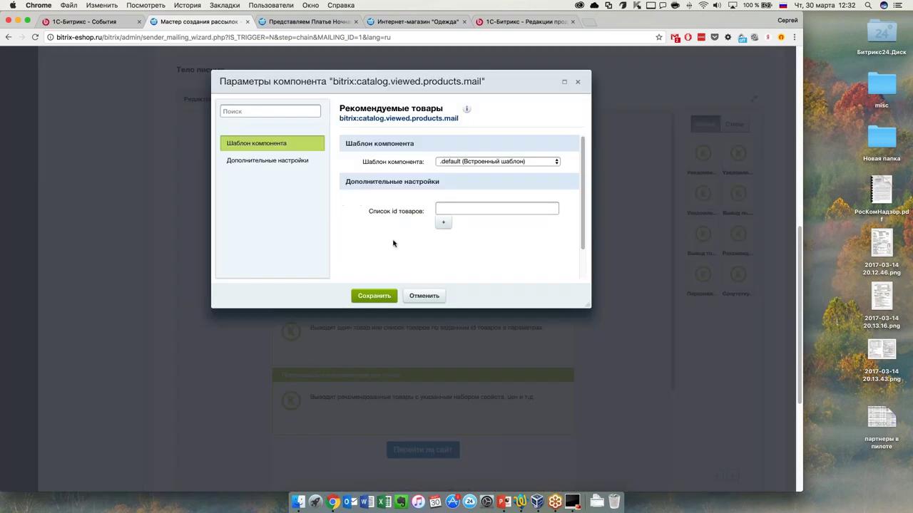
left_click(455, 209)
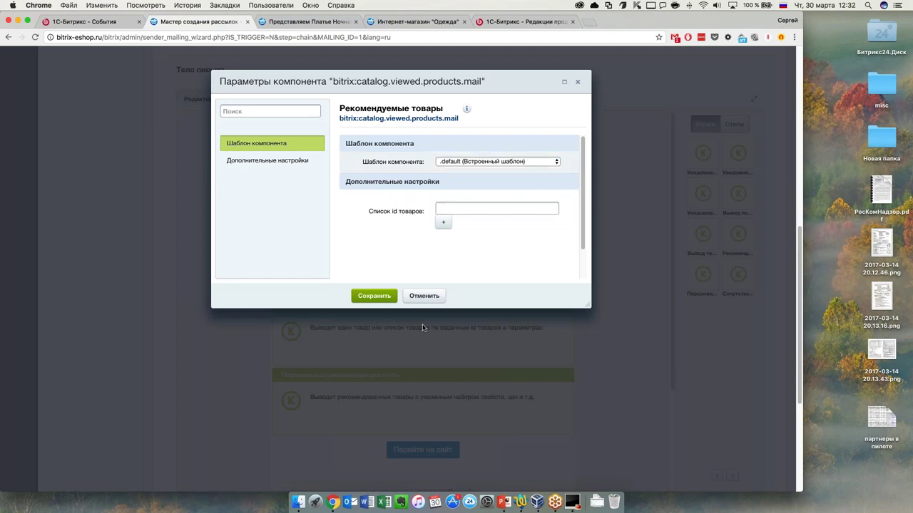
left_click(393, 295)
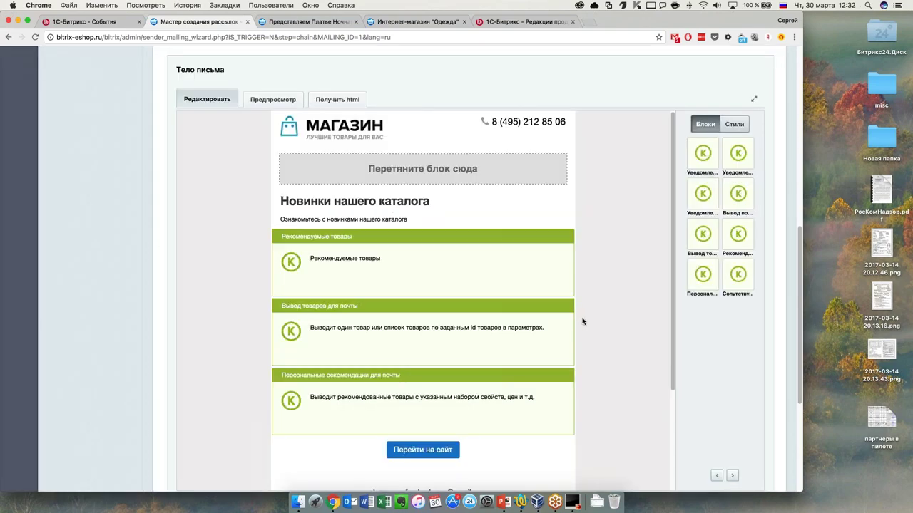
Examine the letter's component blocks, social links, footer and unsubscribe link, and the link parameter and attachment settings below the letter.
scroll(584, 321, "down", 2)
scroll(586, 320, "up", 1)
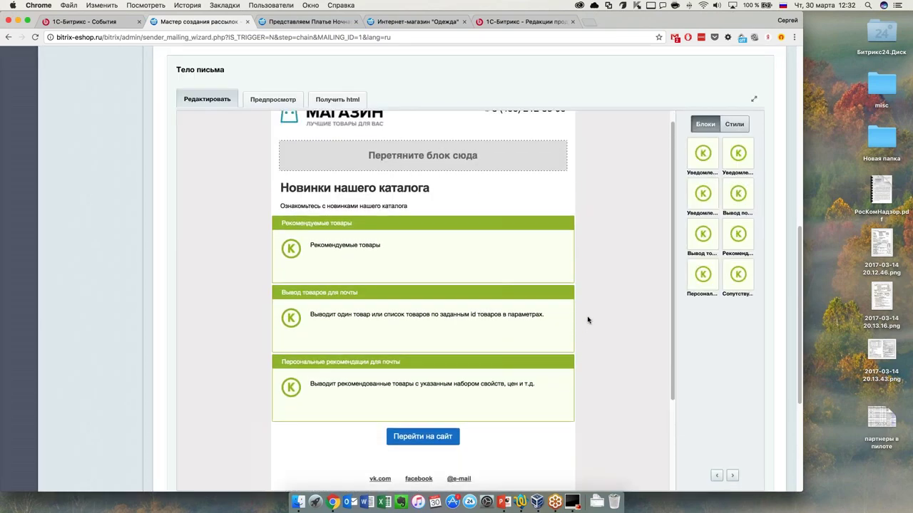
scroll(514, 354, "down", 4)
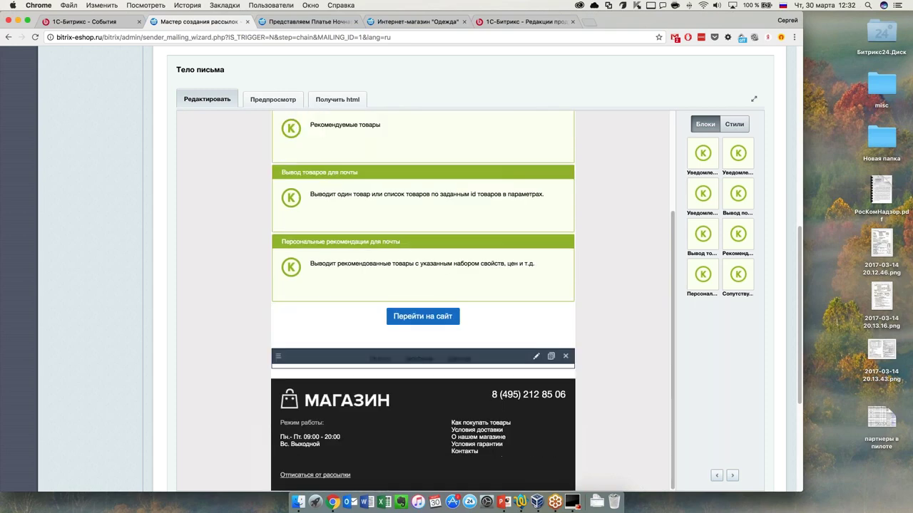
scroll(336, 460, "down", 1)
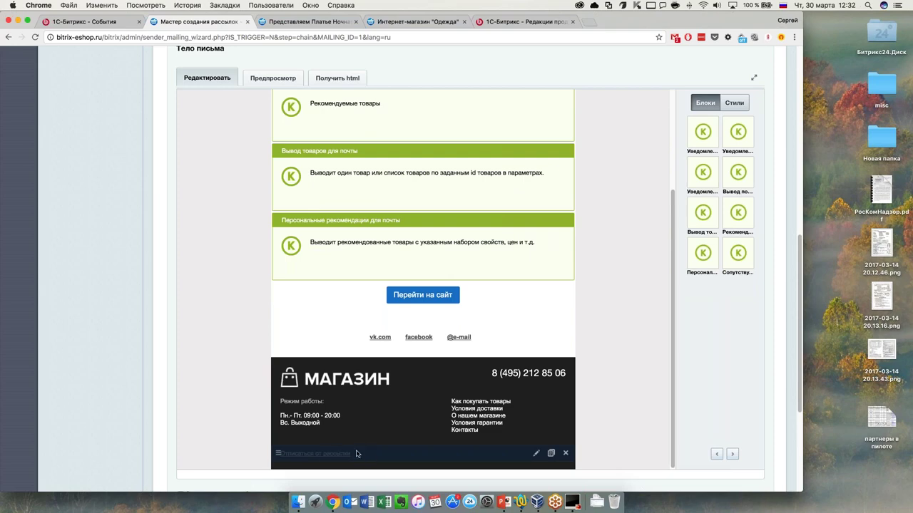
scroll(385, 385, "down", 4)
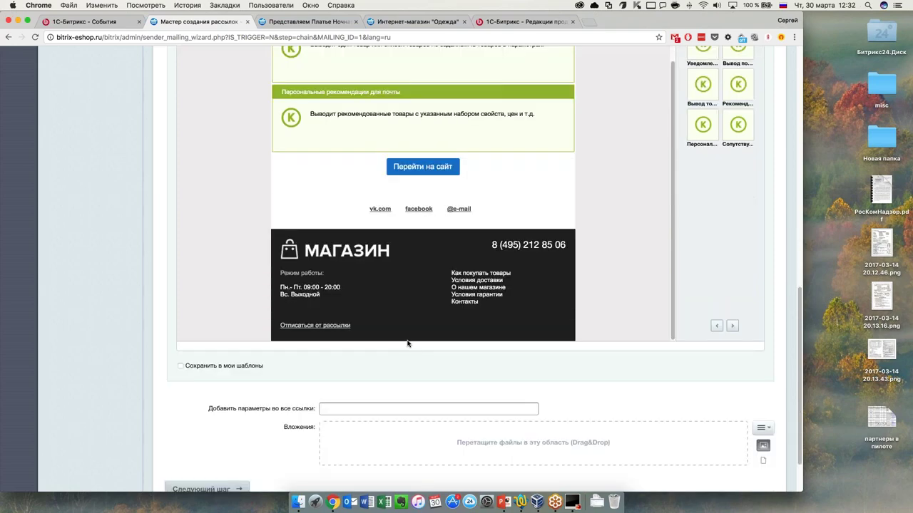
scroll(403, 336, "up", 5)
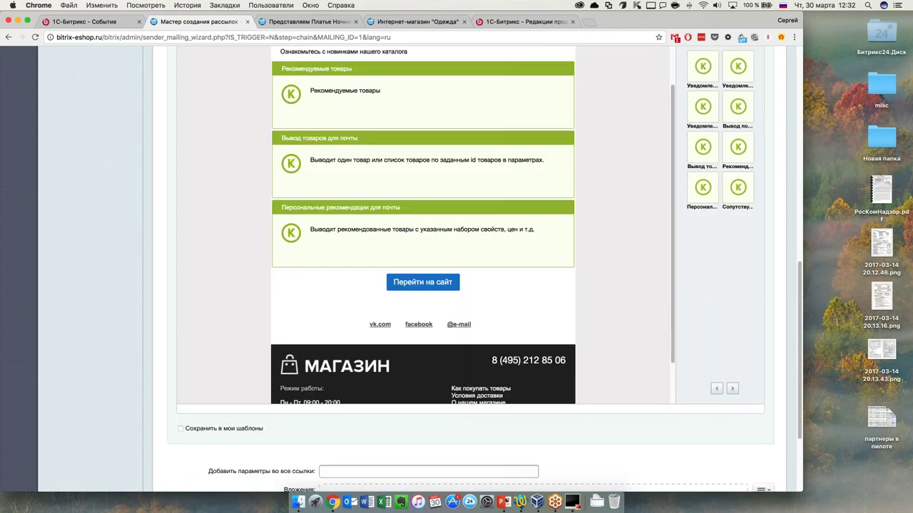
scroll(300, 400, "down", 2)
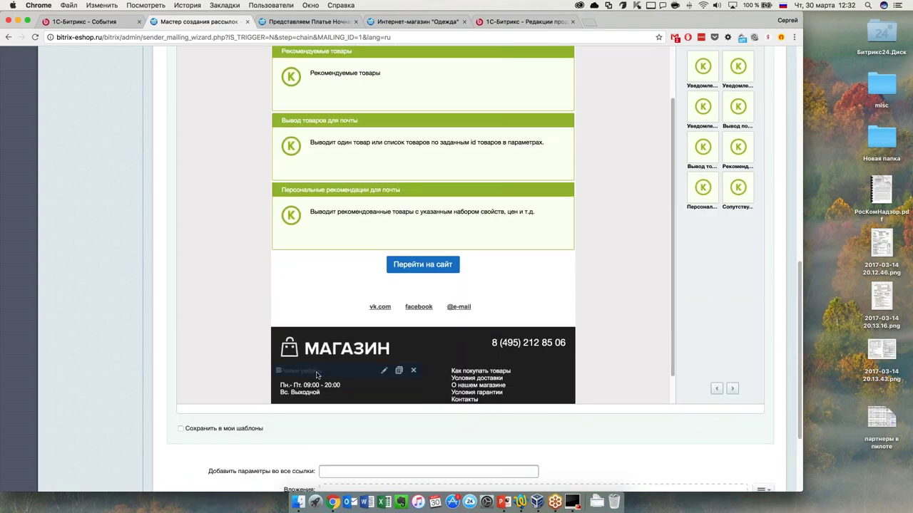
scroll(316, 375, "down", 1)
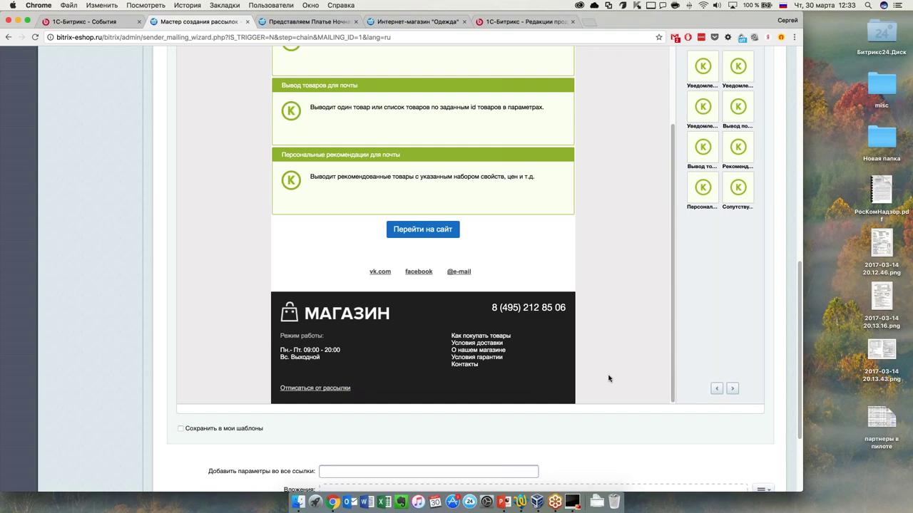
scroll(610, 378, "up", 1)
scroll(609, 378, "up", 10)
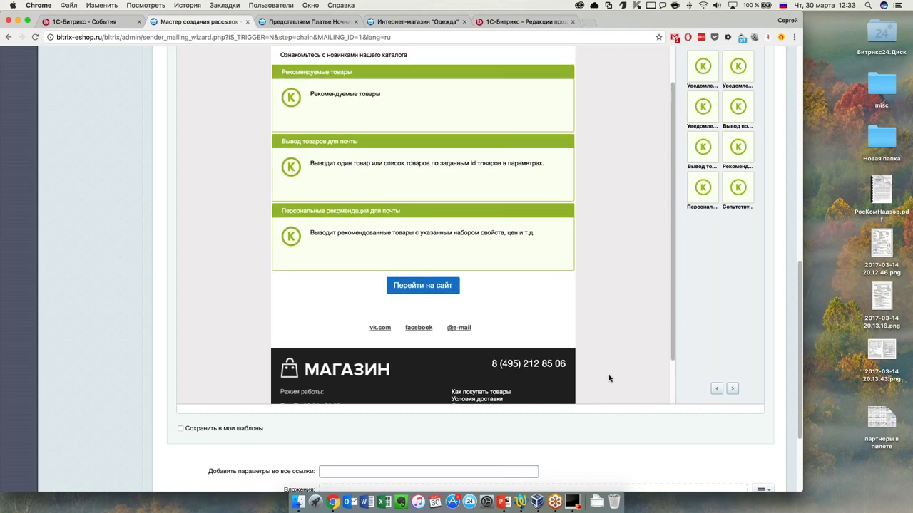
scroll(610, 378, "down", 2)
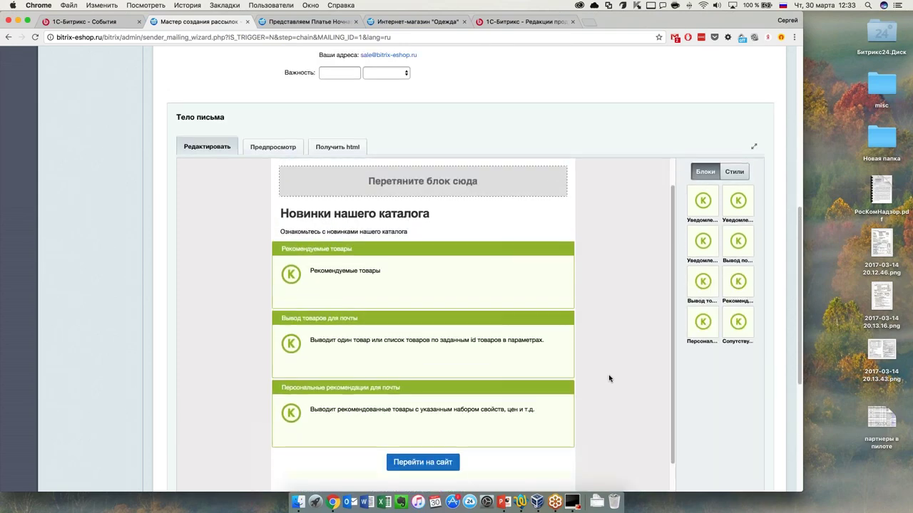
Preview the letter in the smartphone, tablet and desktop views.
left_click(291, 146)
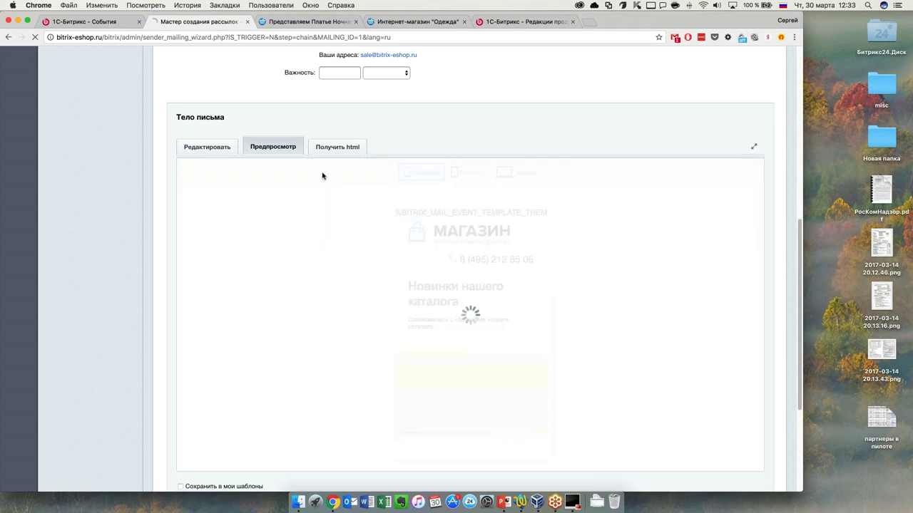
scroll(303, 275, "down", 1)
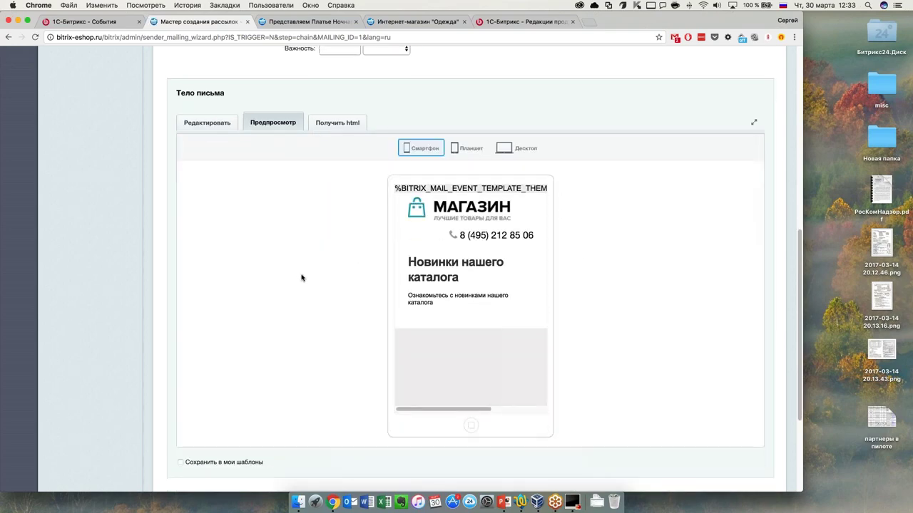
scroll(467, 285, "up", 1)
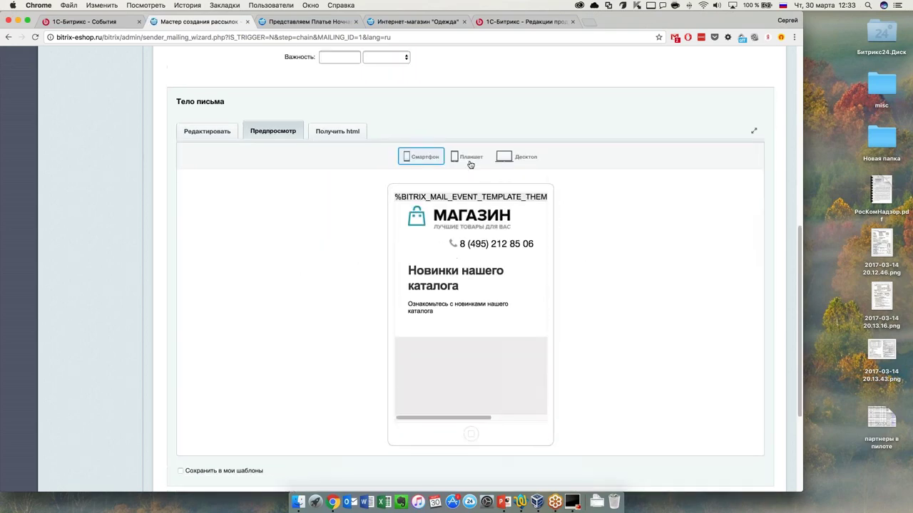
left_click(467, 160)
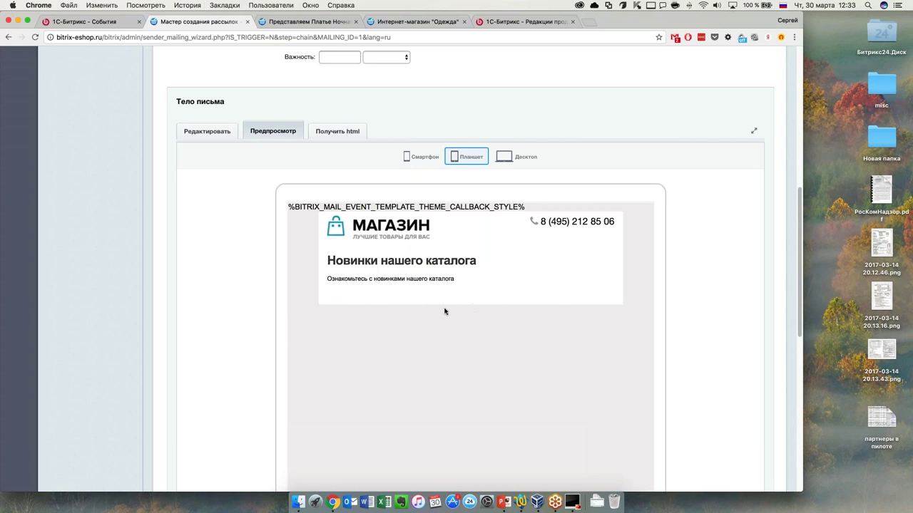
left_click(509, 162)
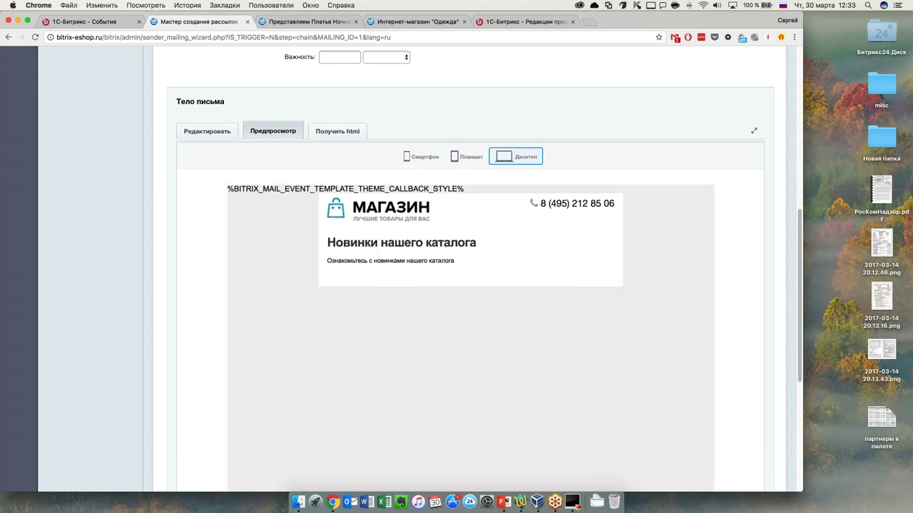
Compare how the letter's layout adapts between the tablet and smartphone previews.
left_click(467, 158)
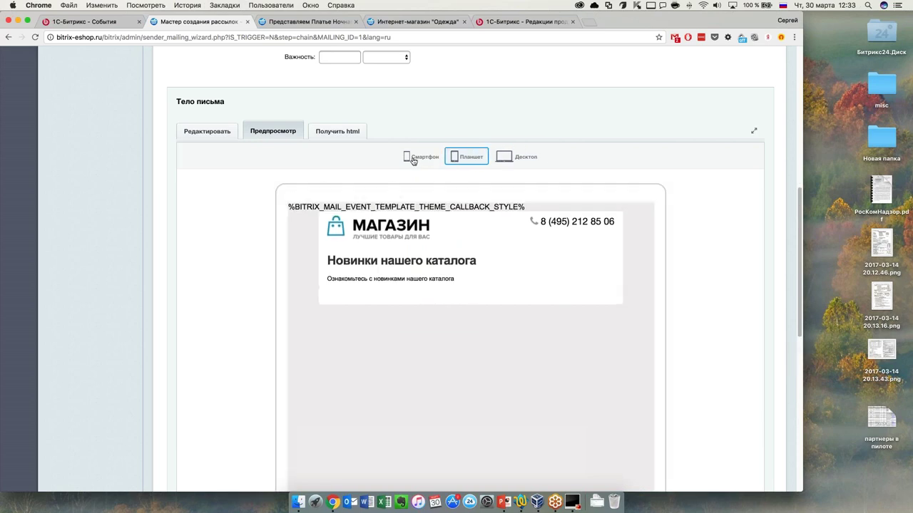
left_click(416, 158)
left_click(474, 162)
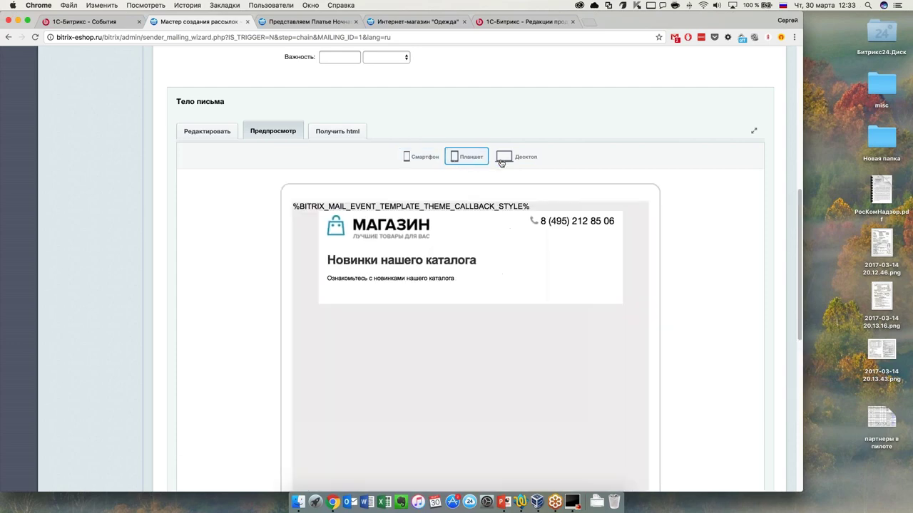
left_click(437, 159)
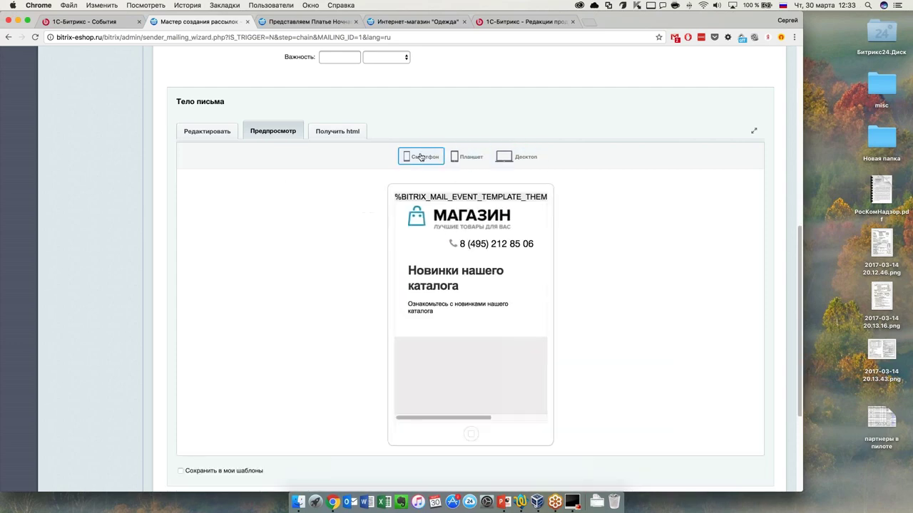
Examine the letter's generated HTML code, including its media queries and heading styles.
left_click(338, 131)
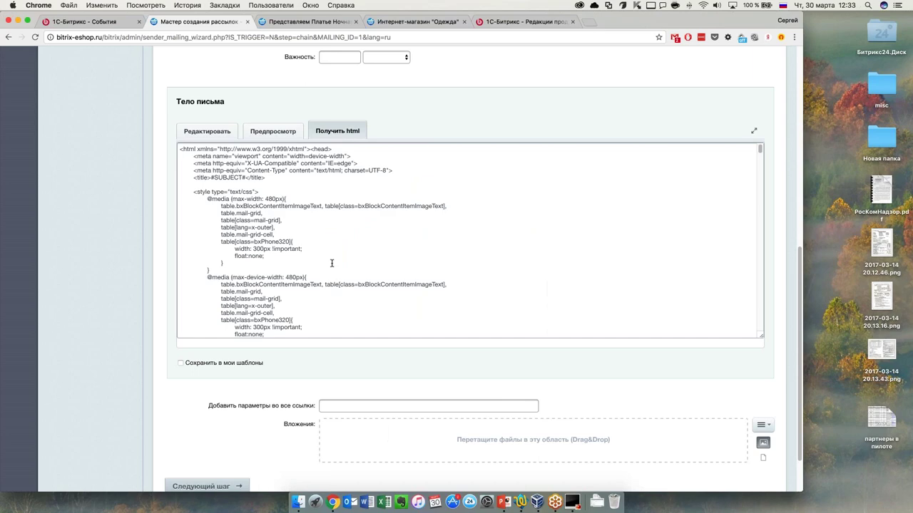
scroll(283, 250, "down", 5)
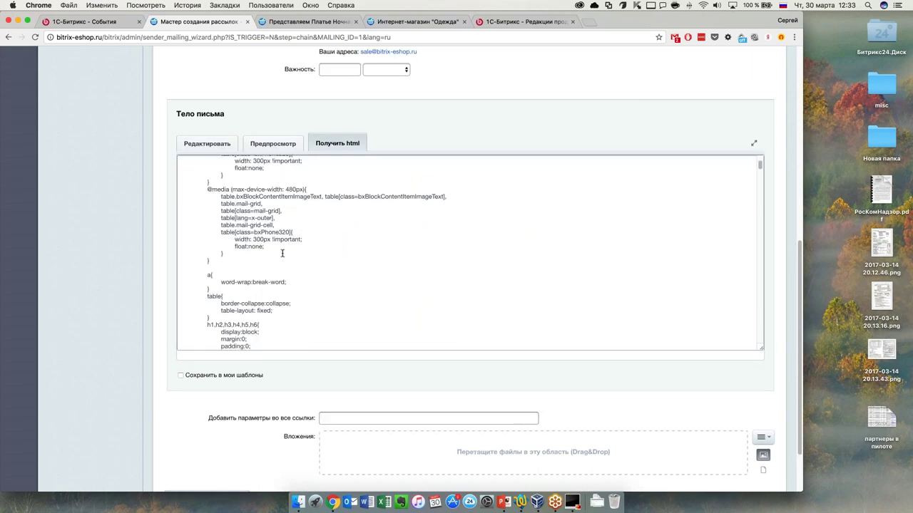
scroll(282, 253, "down", 10)
scroll(291, 273, "down", 10)
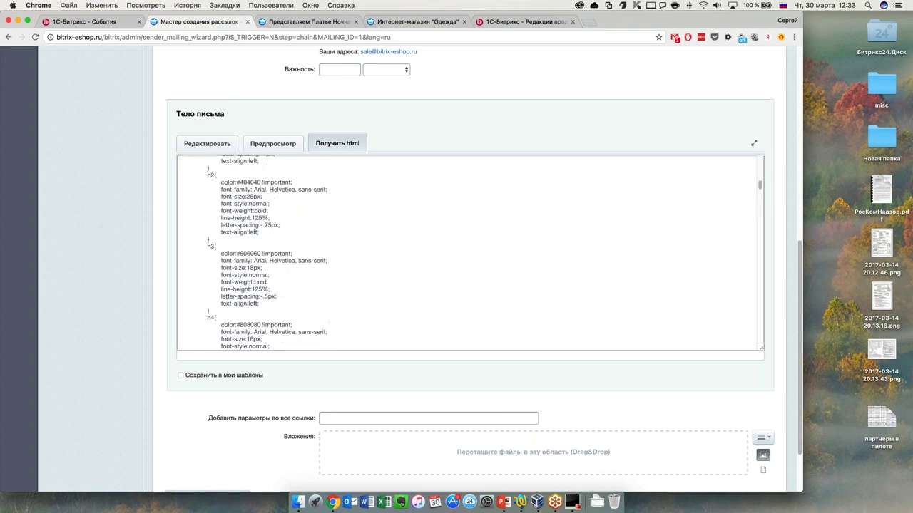
scroll(471, 250, "up", 15)
scroll(470, 250, "down", 5)
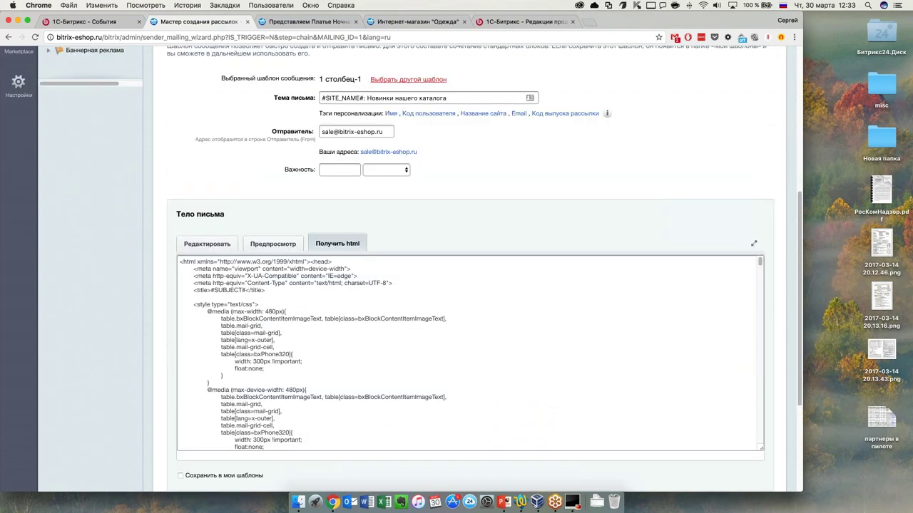
Return to the letter's block editor and continue to the mailing schedule step of the wizard.
left_click(217, 247)
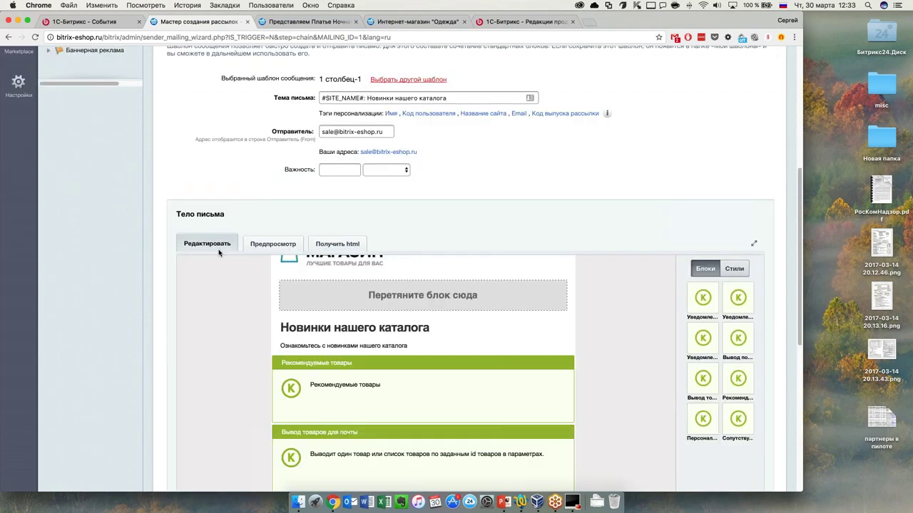
scroll(151, 300, "down", 5)
scroll(152, 300, "down", 3)
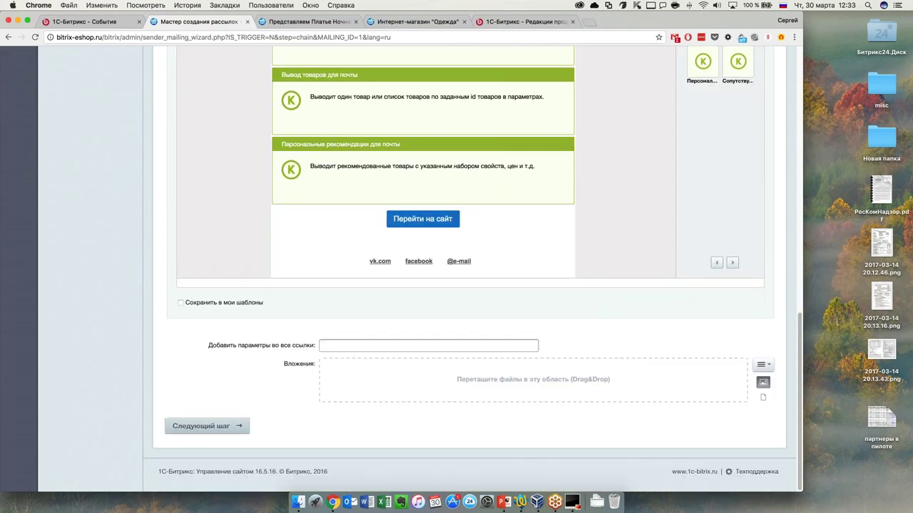
left_click(207, 426)
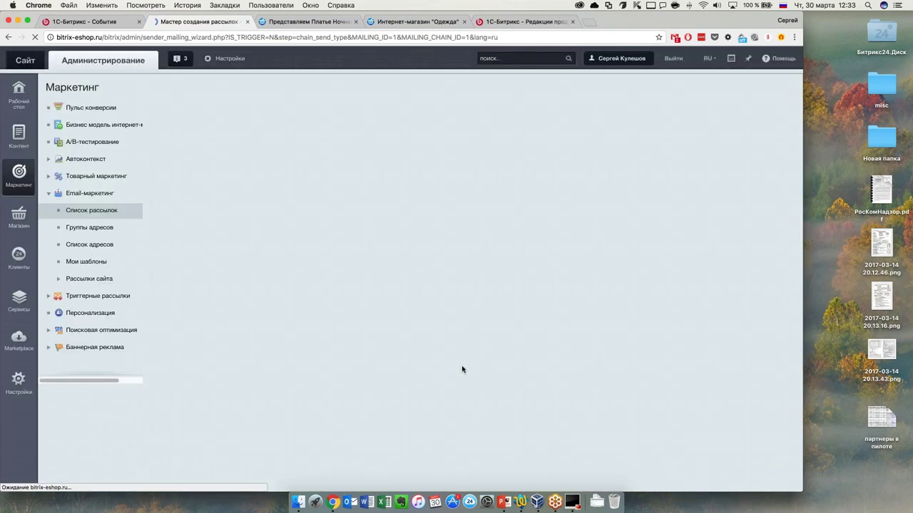
Review the available sending schemes and choose "Отправить в определенное время".
left_click(214, 354)
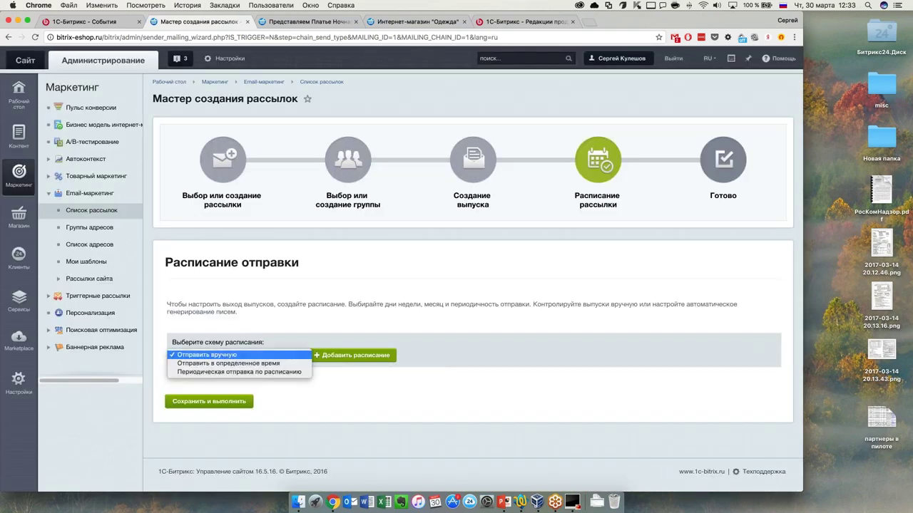
left_click(276, 354)
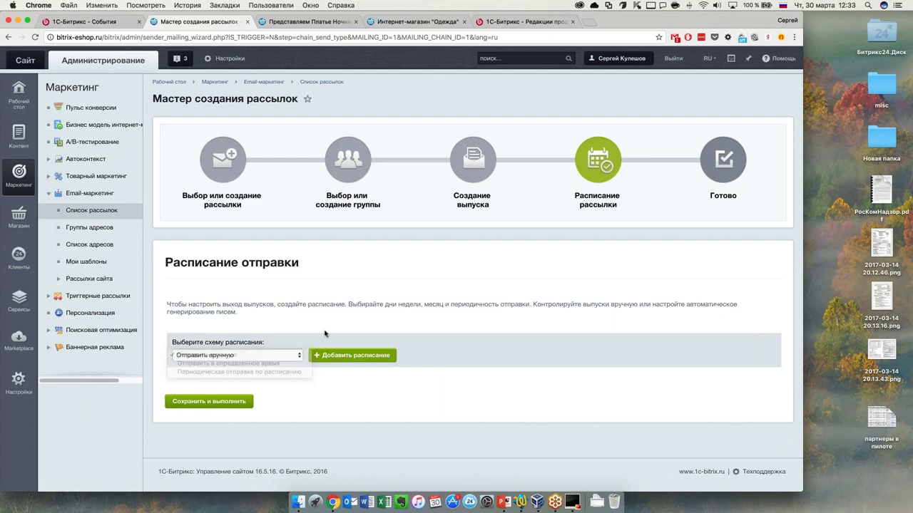
left_click(261, 357)
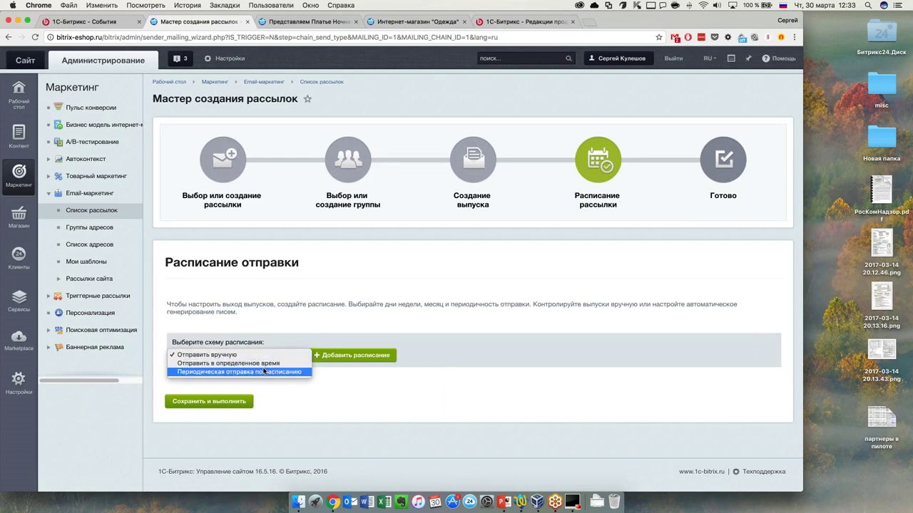
left_click(332, 401)
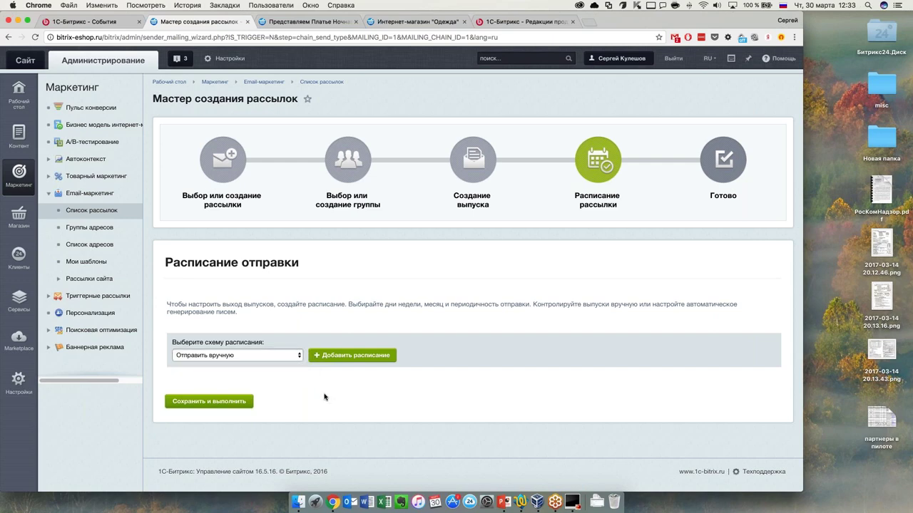
left_click(257, 355)
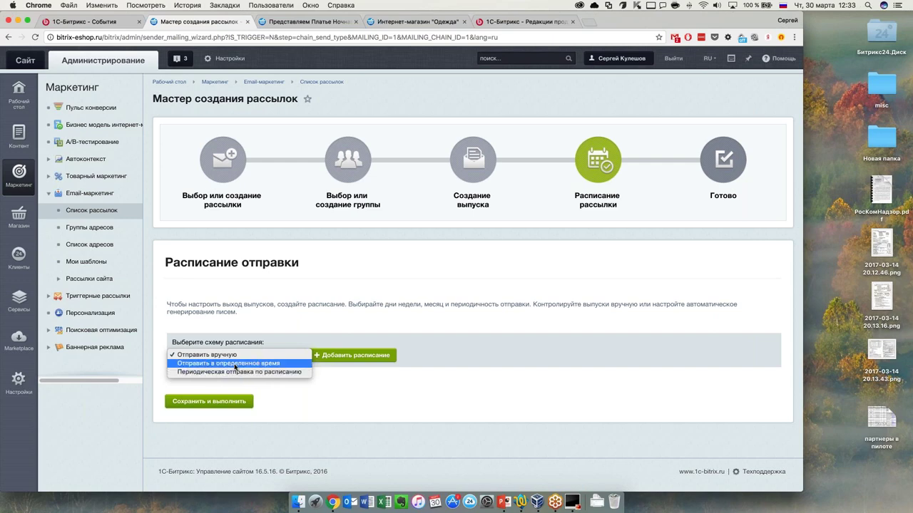
left_click(238, 365)
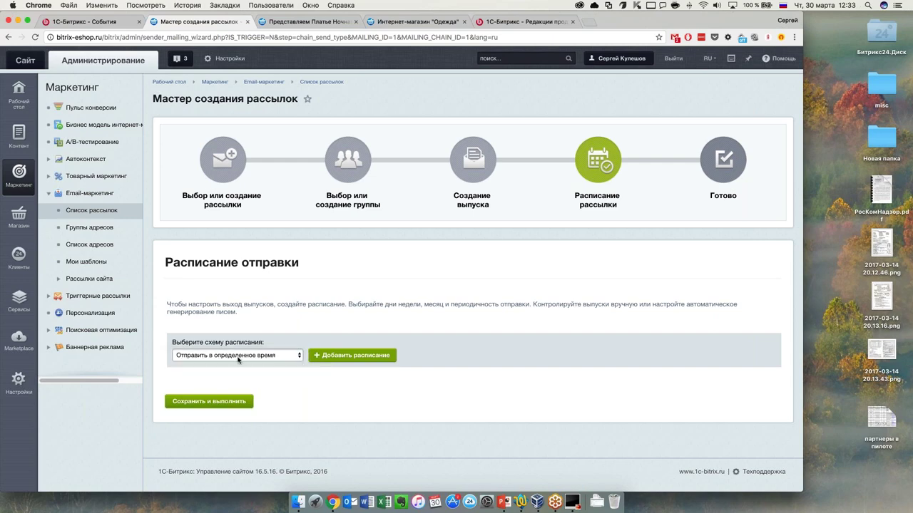
Try out a "Периодическая отправка по расписанию" schedule for Tuesdays at 13:00, and discard it by reloading the page.
left_click(238, 360)
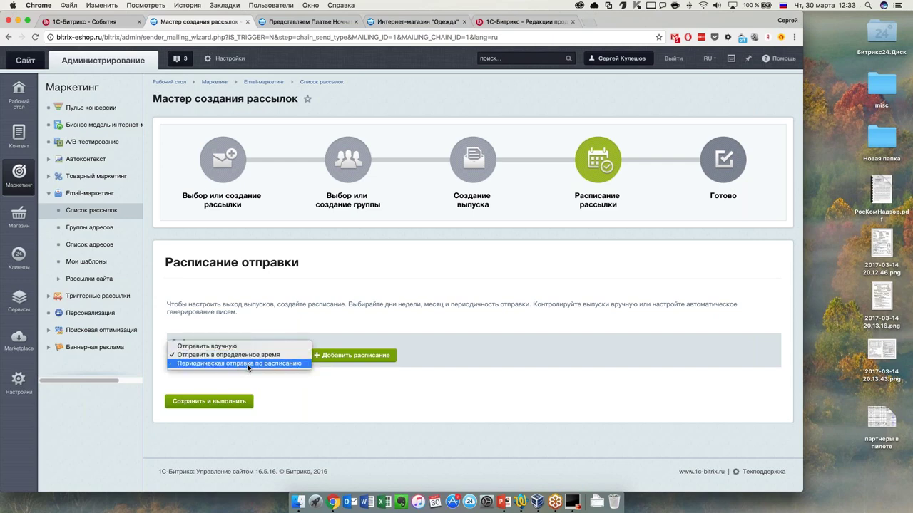
left_click(263, 370)
scroll(311, 418, "down", 2)
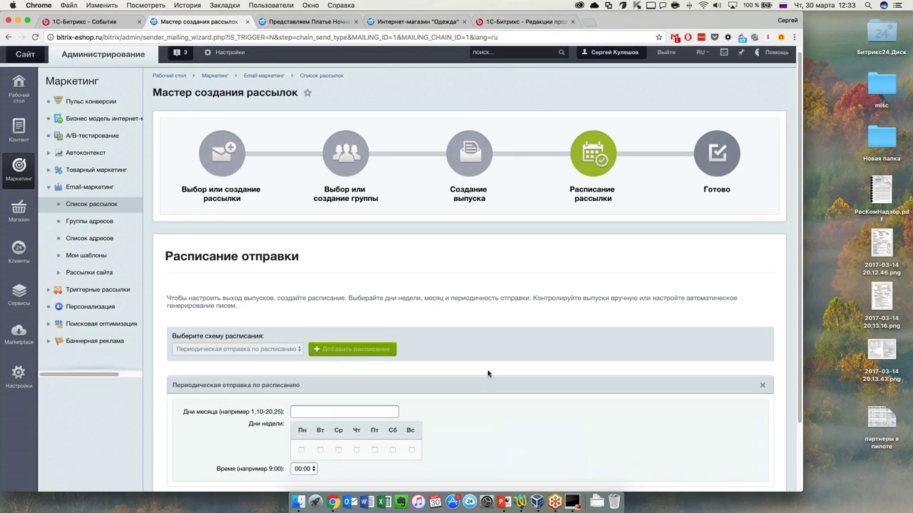
left_click(320, 412)
left_click(315, 430)
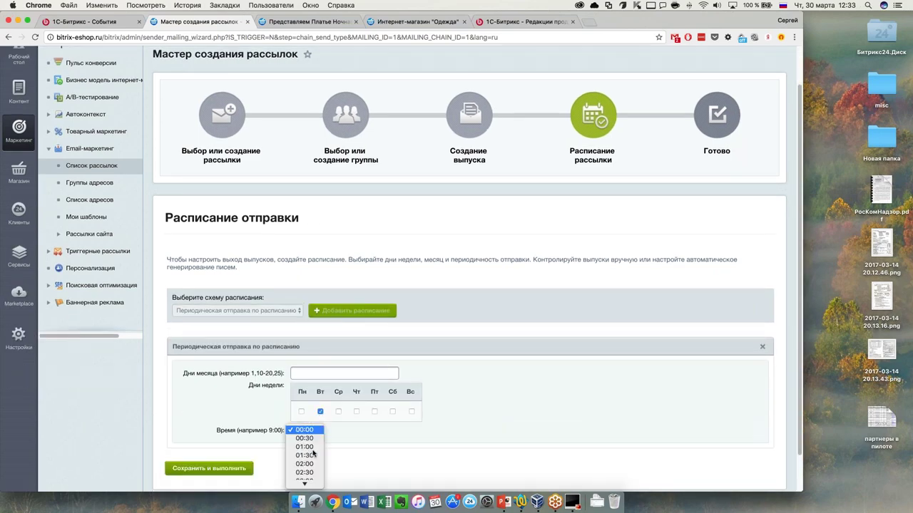
mouse_move(312, 483)
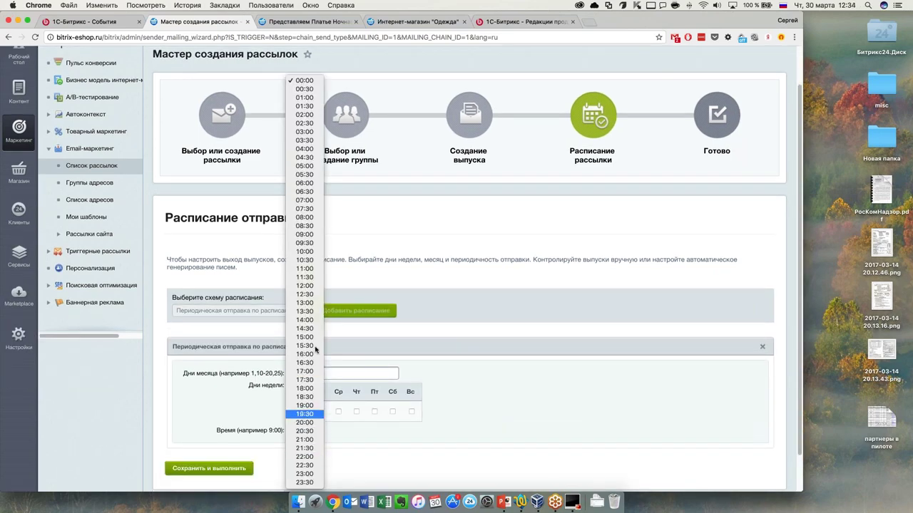
left_click(304, 303)
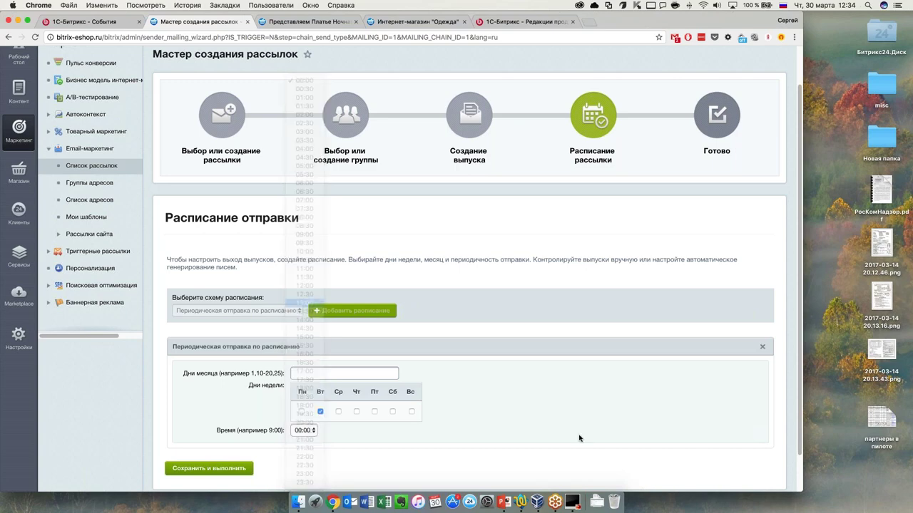
scroll(530, 408, "down", 2)
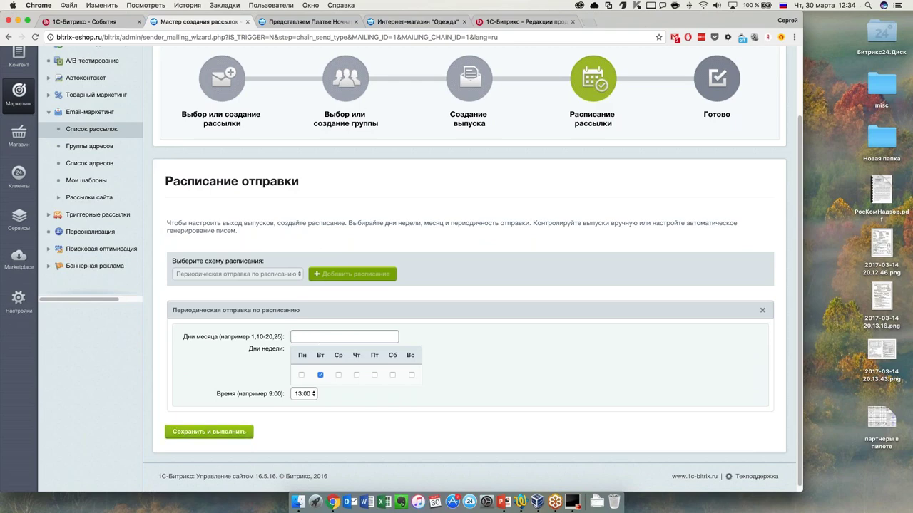
left_click(320, 376)
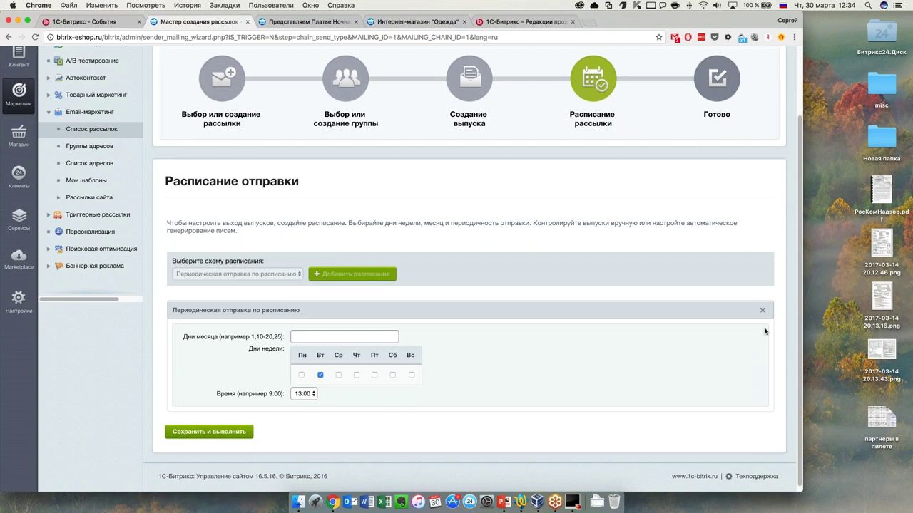
key("super+r")
Add the "Отправить вручную" scheme as the mailing's schedule, and save and execute the wizard.
left_click(278, 355)
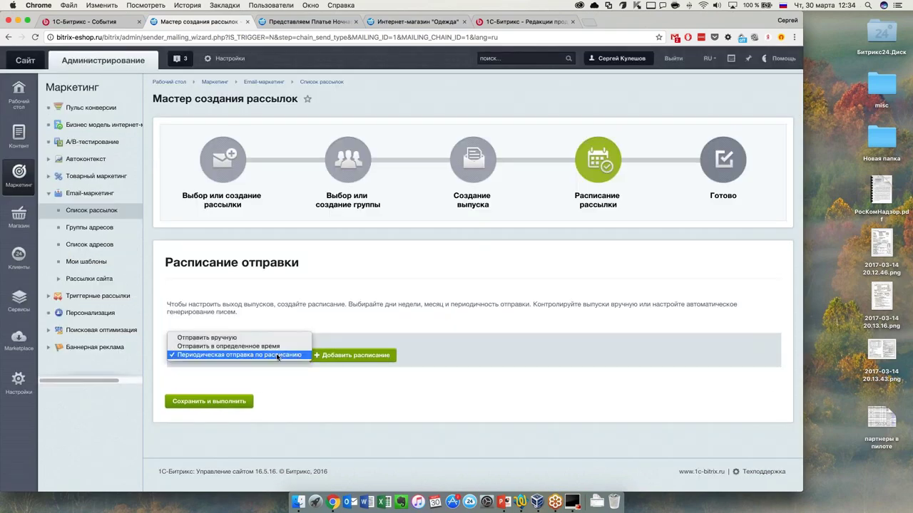
left_click(275, 336)
left_click(360, 356)
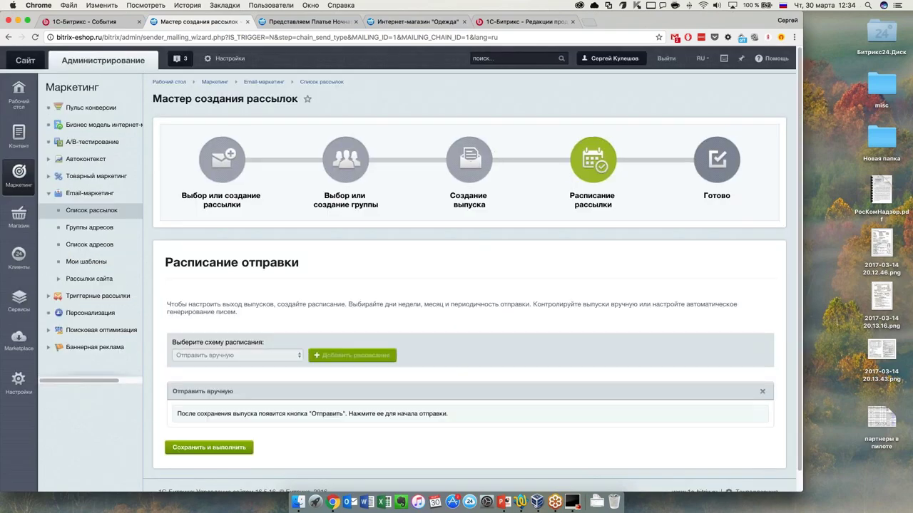
scroll(265, 426, "down", 1)
left_click(209, 429)
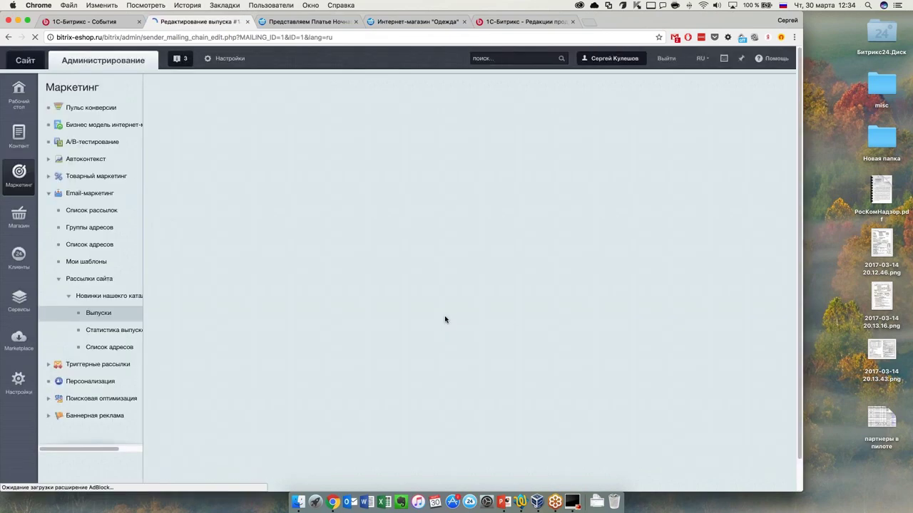
Name the mailing issue "Новинки марта".
scroll(517, 306, "down", 1)
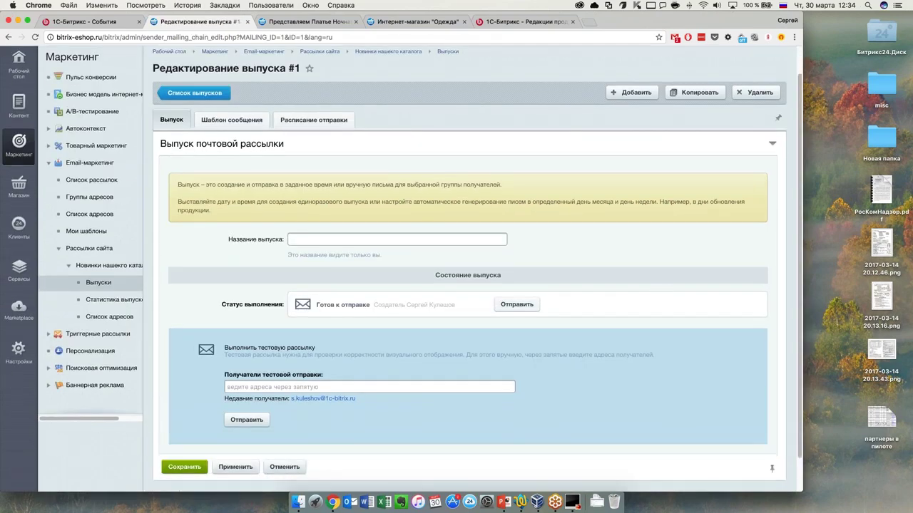
left_click(335, 240)
type("Новинки омарта")
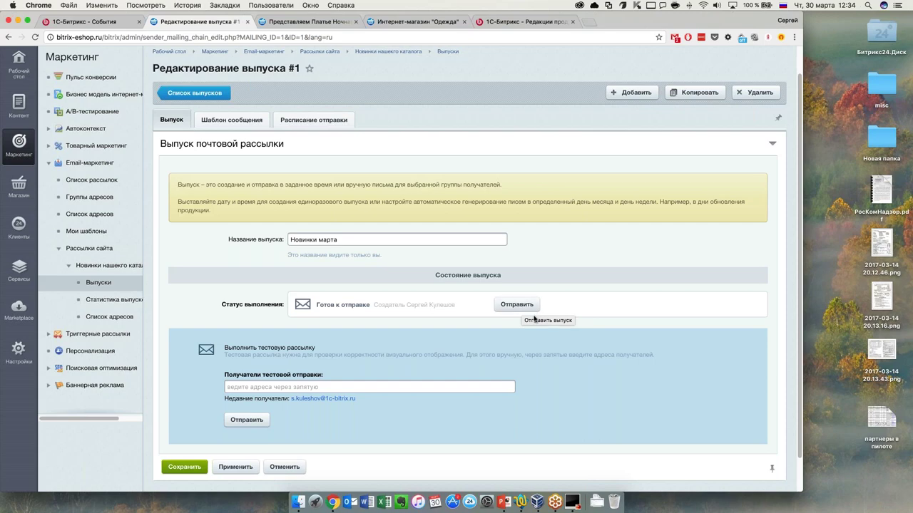
Fill in the test mailing recipient with the recently used e-mail address, and save the issue without sending it.
scroll(528, 343, "down", 1)
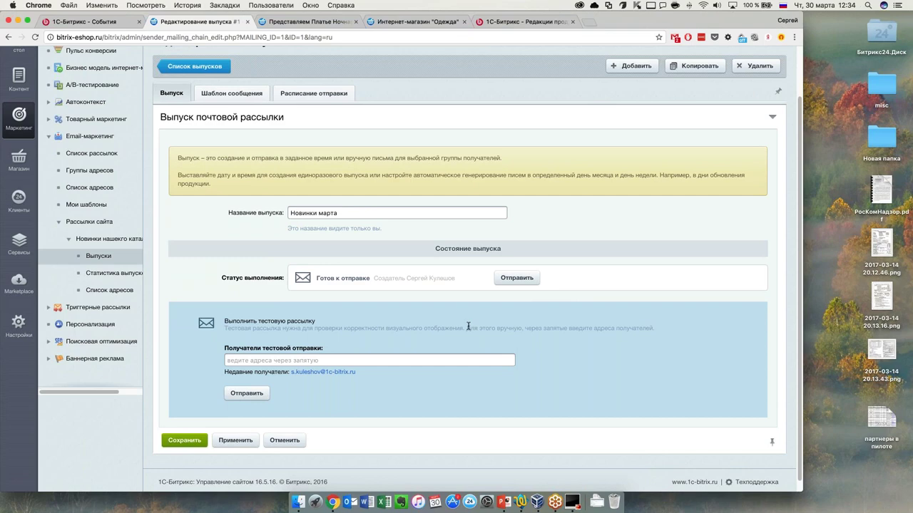
left_click(323, 372)
scroll(548, 326, "down", 1)
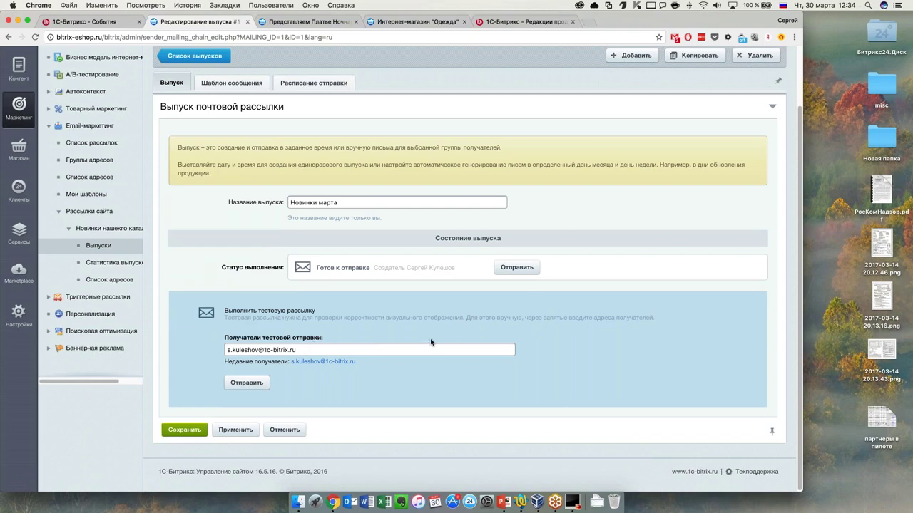
left_click_drag(305, 349, 204, 350)
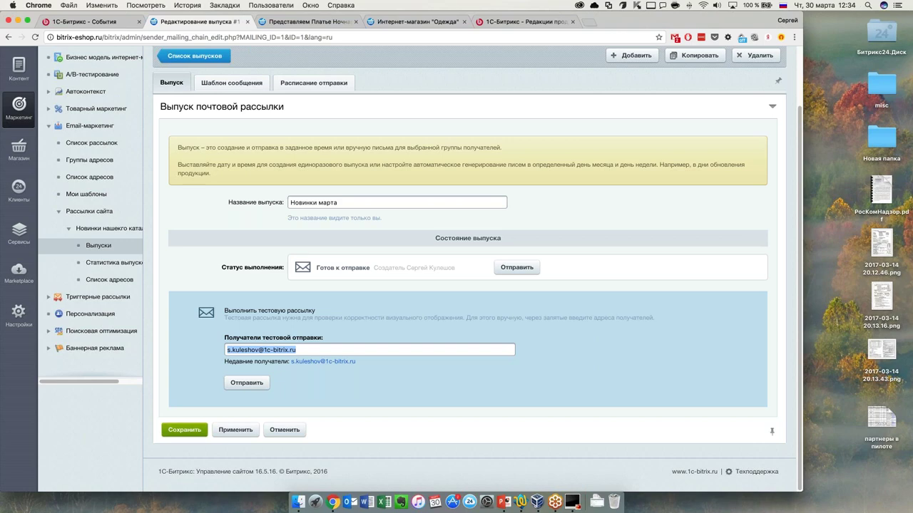
left_click(184, 430)
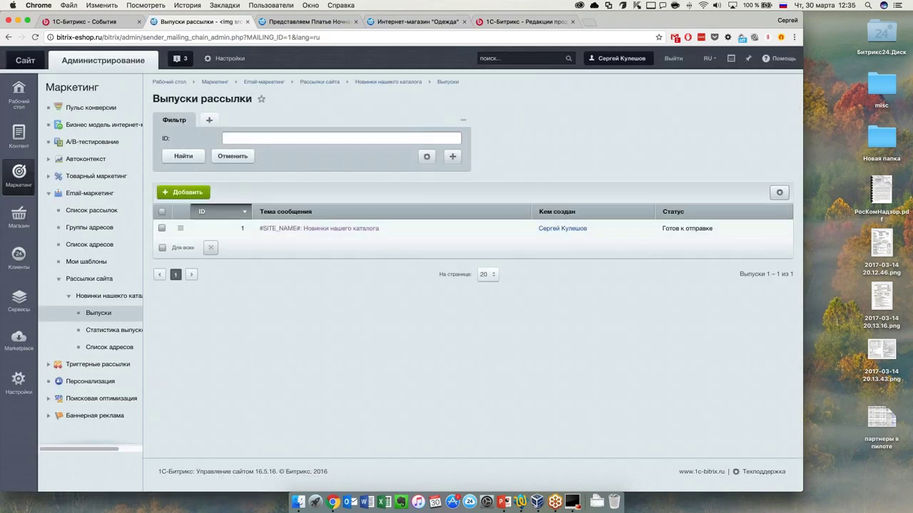
Check the actions available for the saved issue in the issue list and open the mailing's issue statistics.
right_click(428, 230)
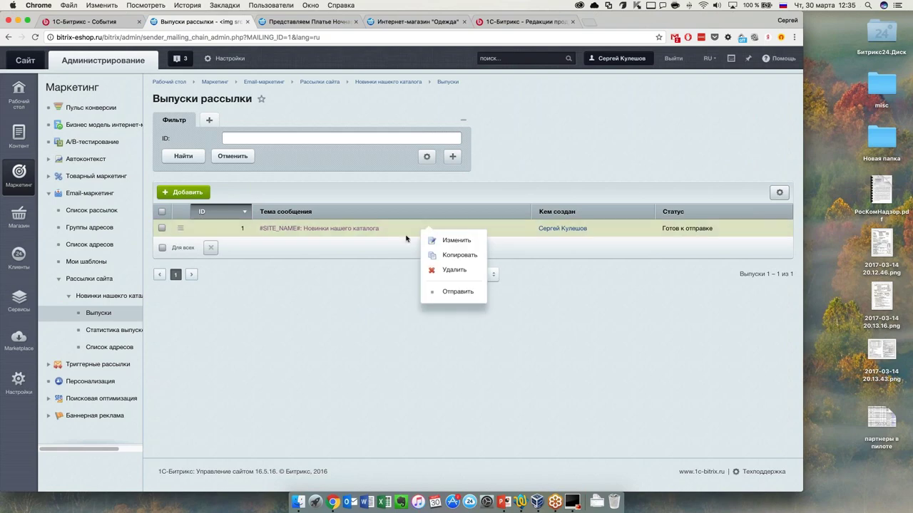
left_click(401, 236)
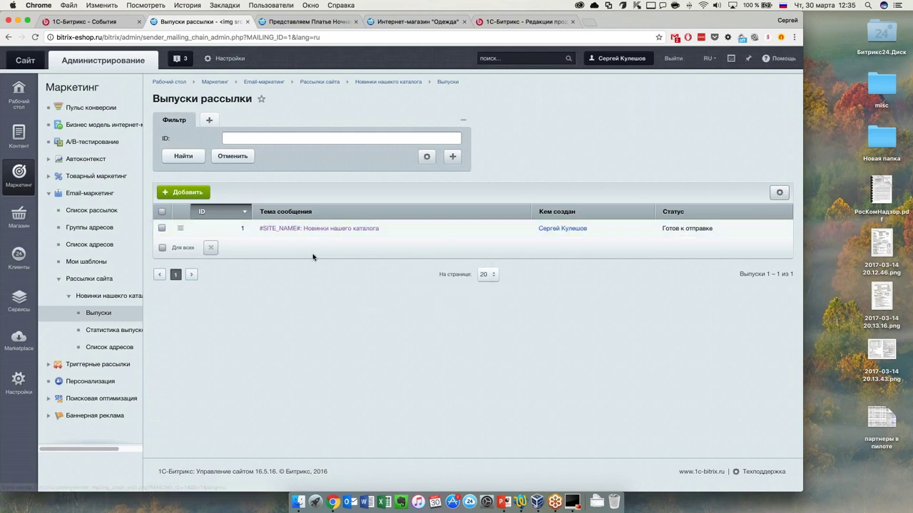
left_click(118, 332)
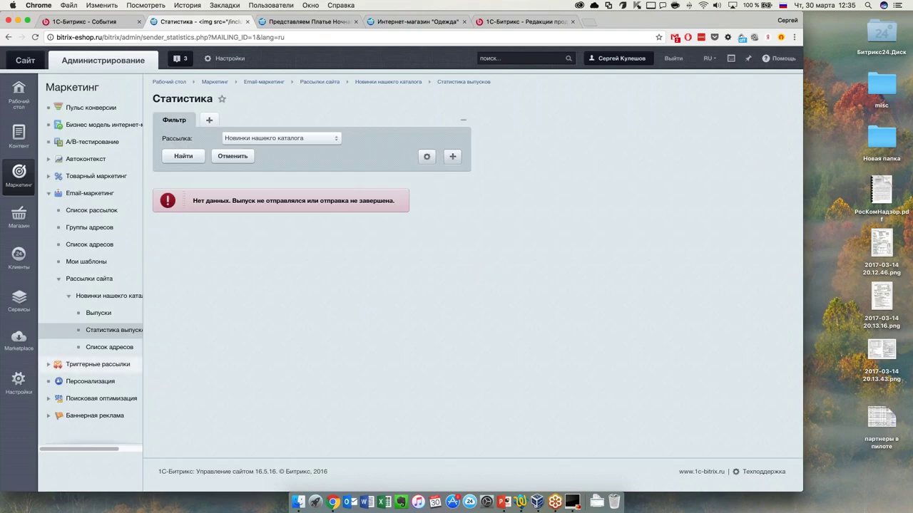
Review the mailing's recipient address list and issues, and open the "Новинки нашекго каталога" mailing's basic parameters from the mailing list.
left_click(116, 349)
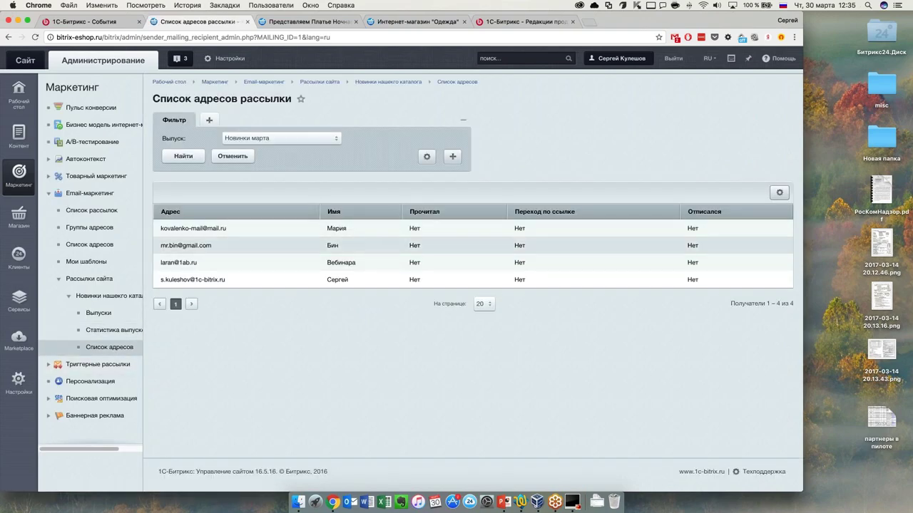
left_click(109, 315)
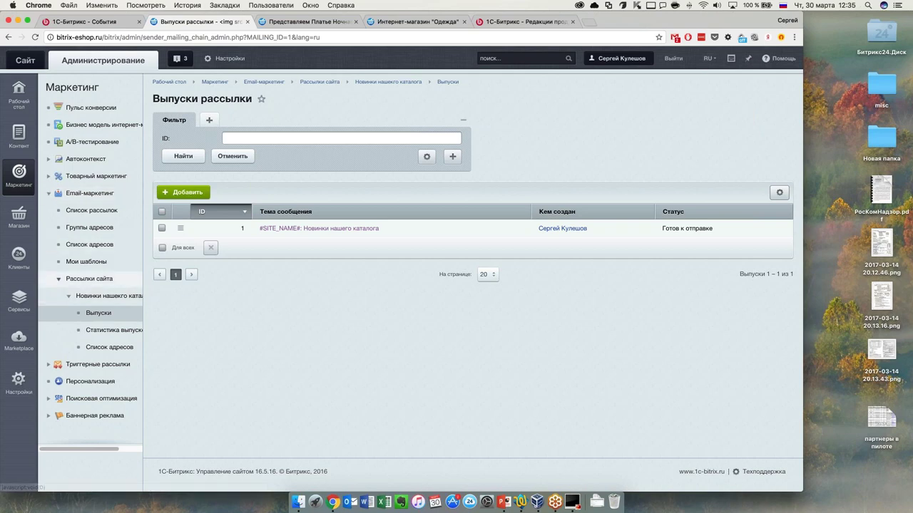
left_click(107, 278)
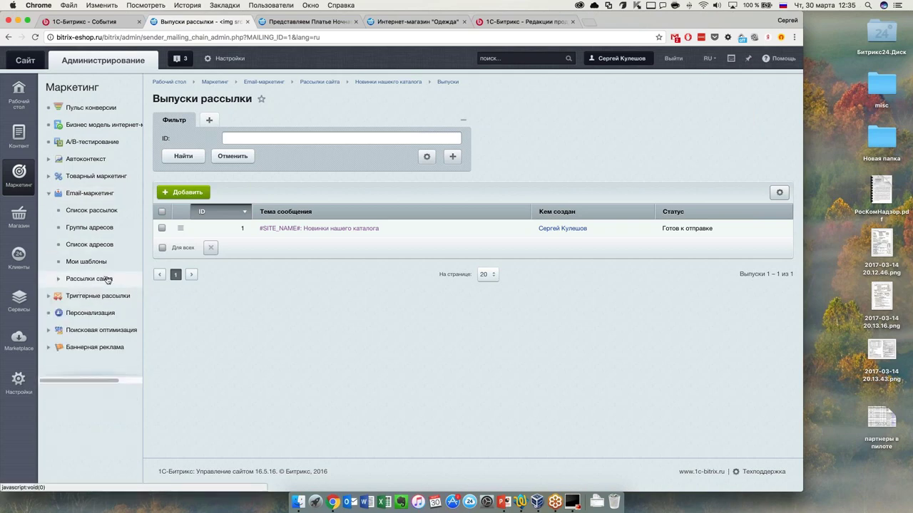
left_click(114, 210)
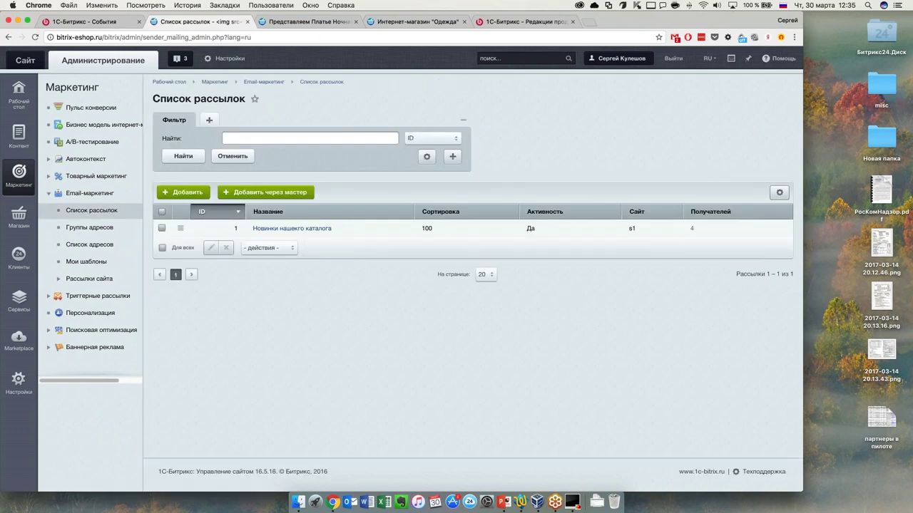
left_click(314, 228)
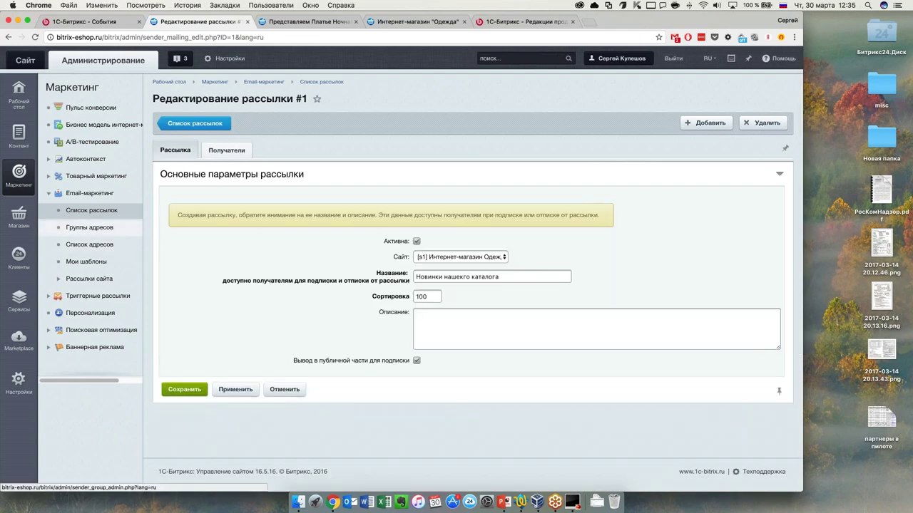
Open the saved issue of the "Новинки нашекго каталога" mailing and examine the product recommendation blocks in its message template.
left_click(86, 262)
left_click(59, 279)
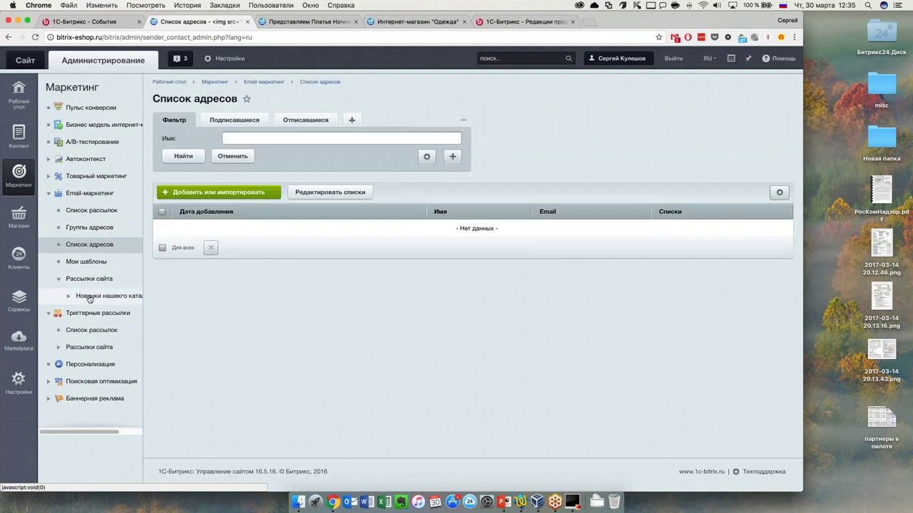
left_click(92, 298)
left_click(99, 313)
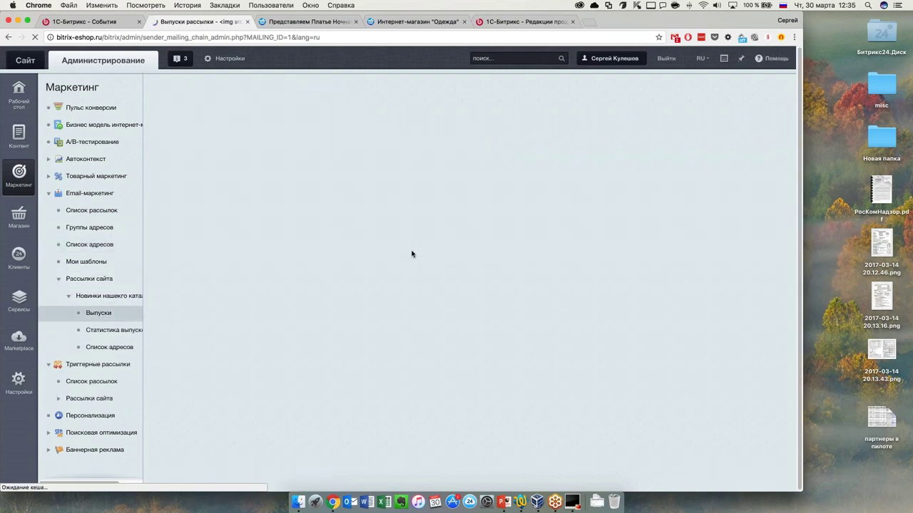
left_click(332, 229)
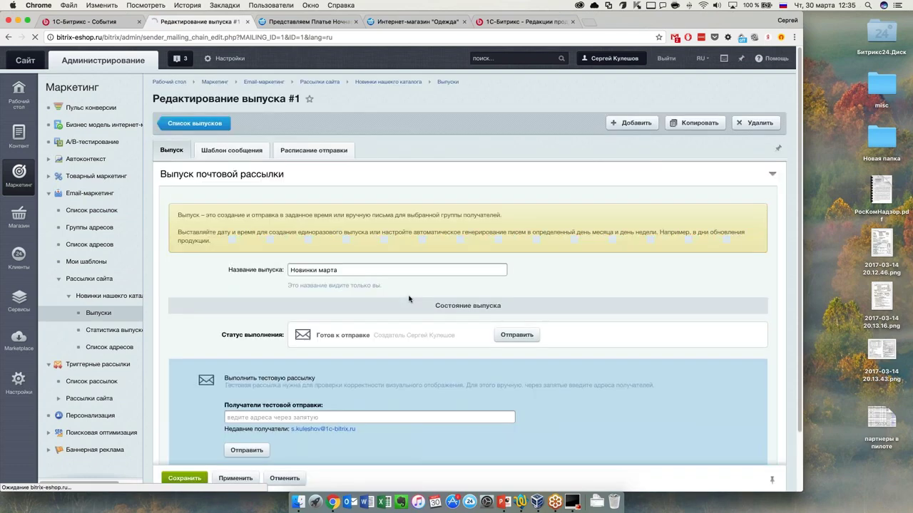
left_click(231, 150)
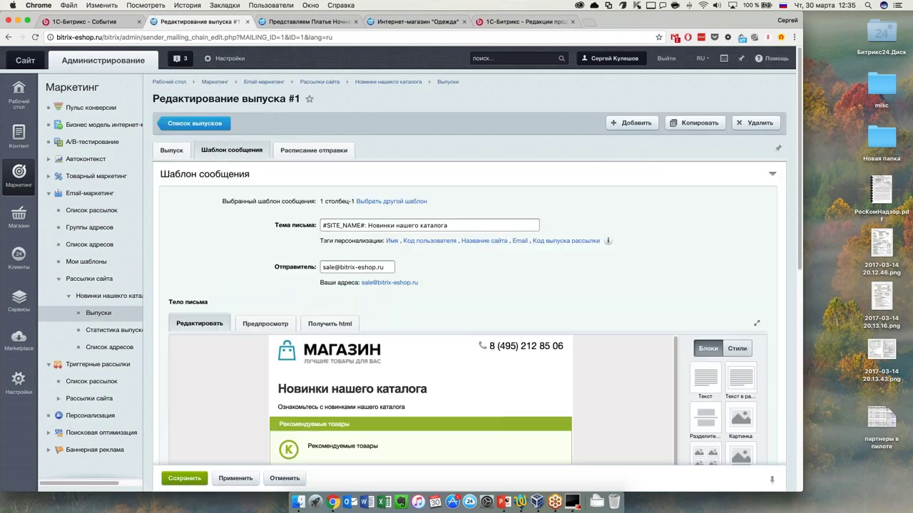
scroll(741, 407, "down", 3)
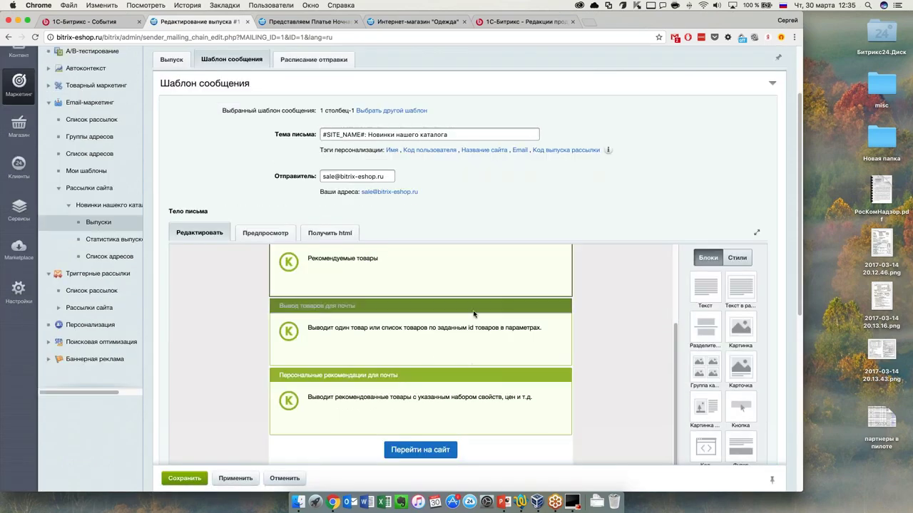
scroll(439, 357, "up", 1)
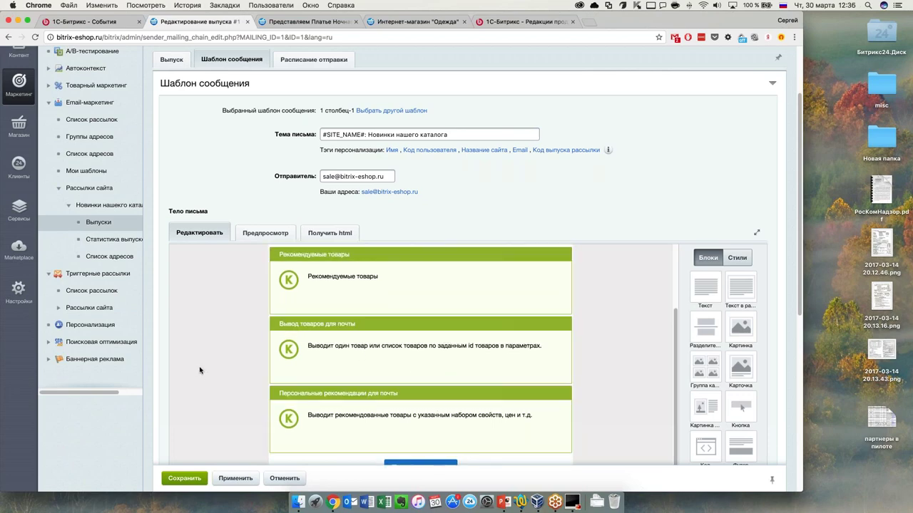
scroll(208, 356, "up", 1)
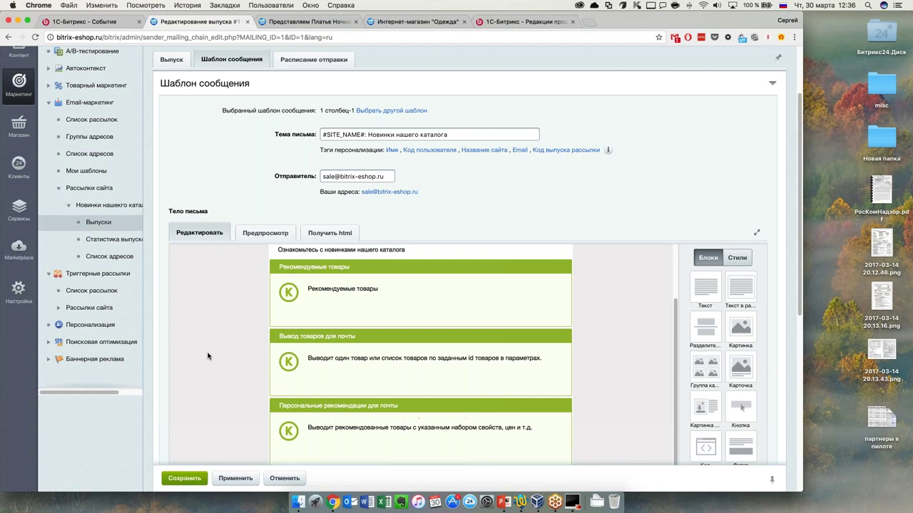
scroll(207, 356, "up", 2)
scroll(210, 355, "down", 6)
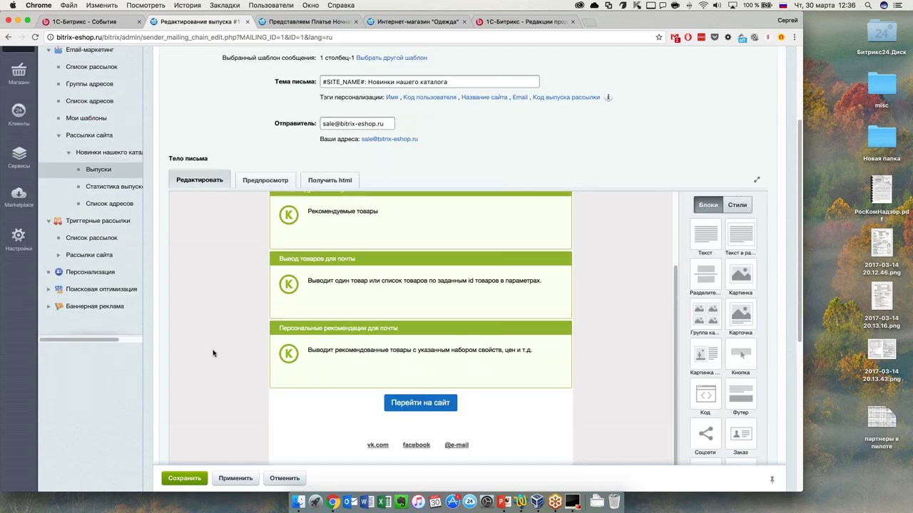
scroll(212, 353, "up", 10)
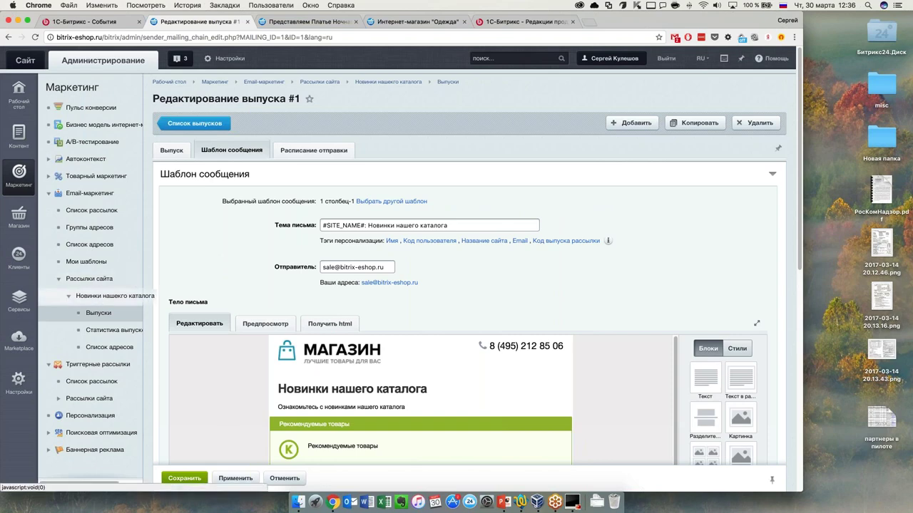
Open the list of triggered mailings and start adding a new one through the wizard.
left_click(60, 283)
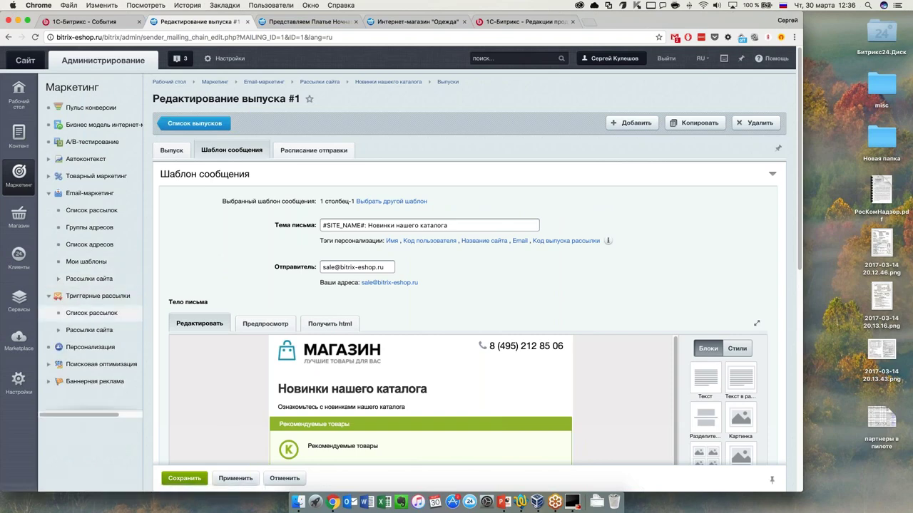
left_click(115, 315)
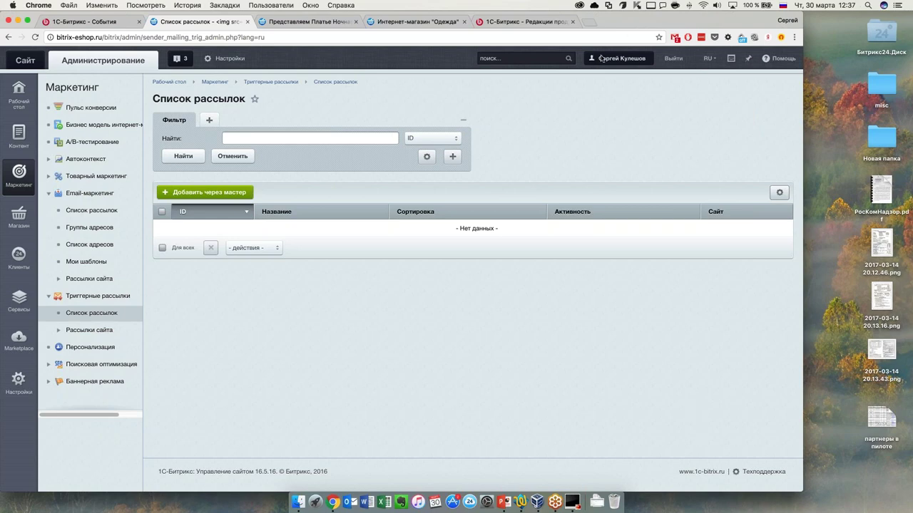
left_click(196, 193)
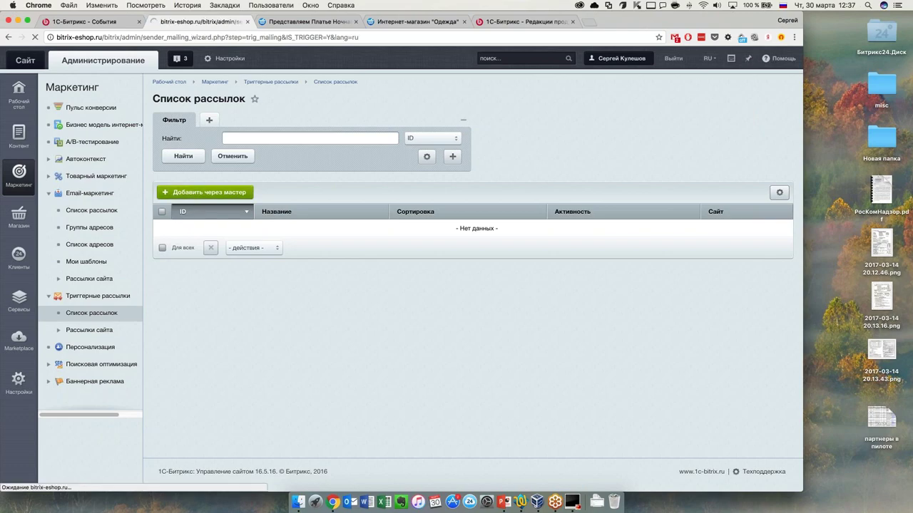
Create the triggered mailing from the ready-made "Хулиганство" template with the shop's suggested sender address, and proceed to the launch conditions.
scroll(232, 299, "down", 5)
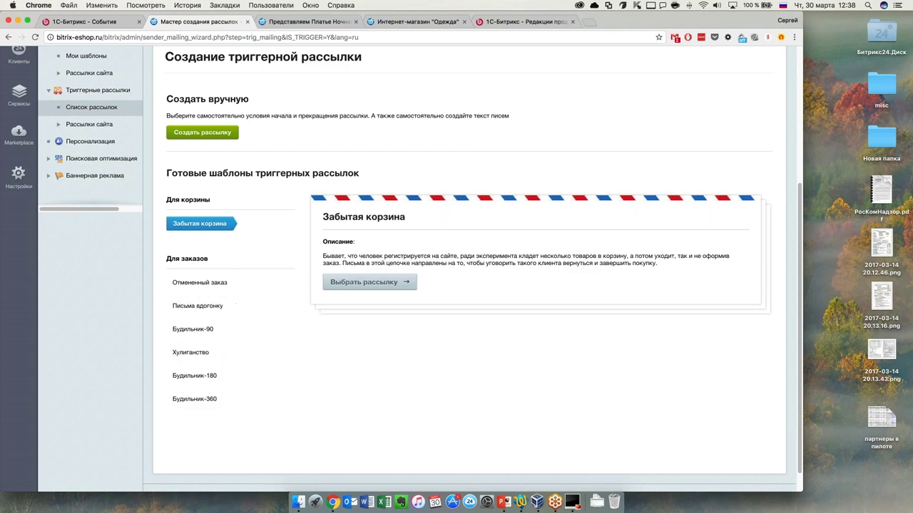
left_click(192, 352)
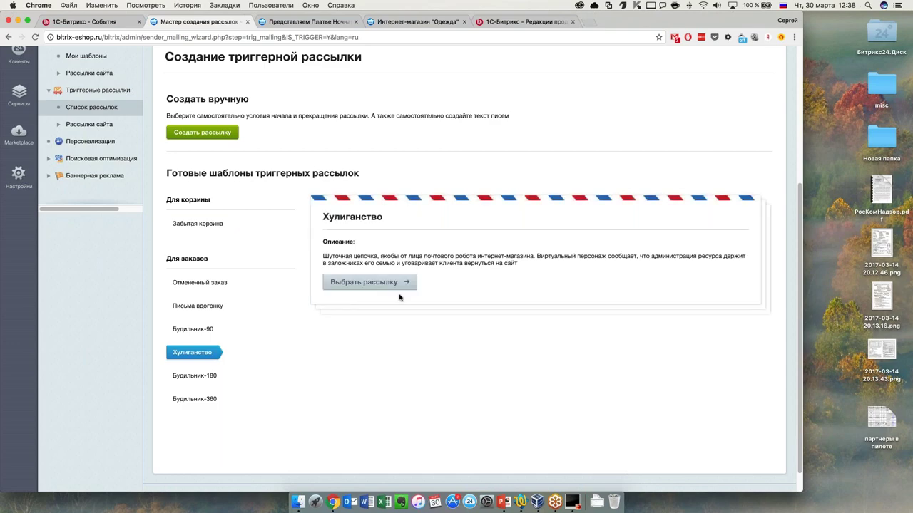
left_click(399, 286)
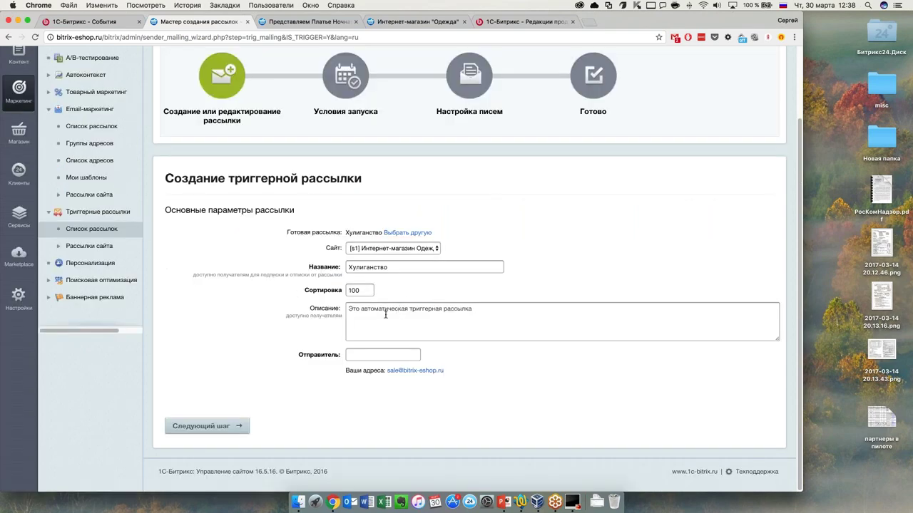
left_click(415, 371)
left_click(210, 428)
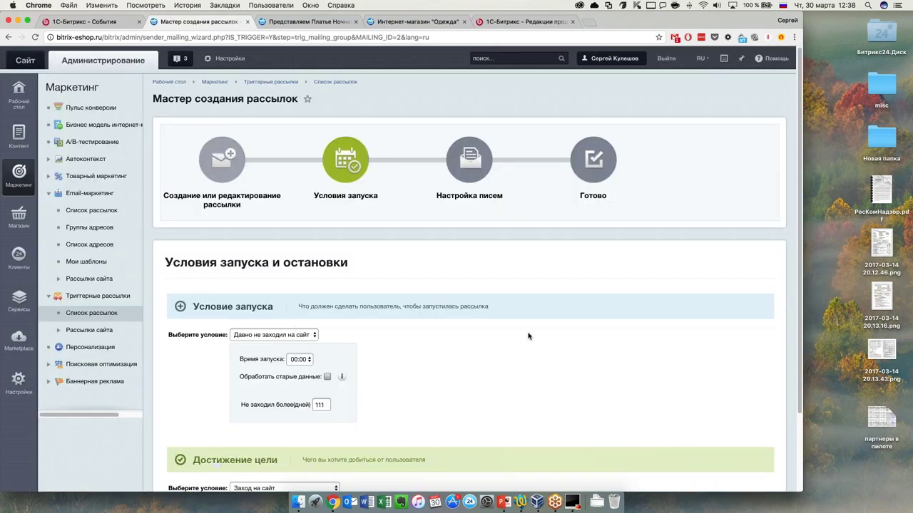
Examine the launch conditions available for the triggered mailing, keeping "Давно не заходил на сайт" selected.
scroll(529, 336, "down", 3)
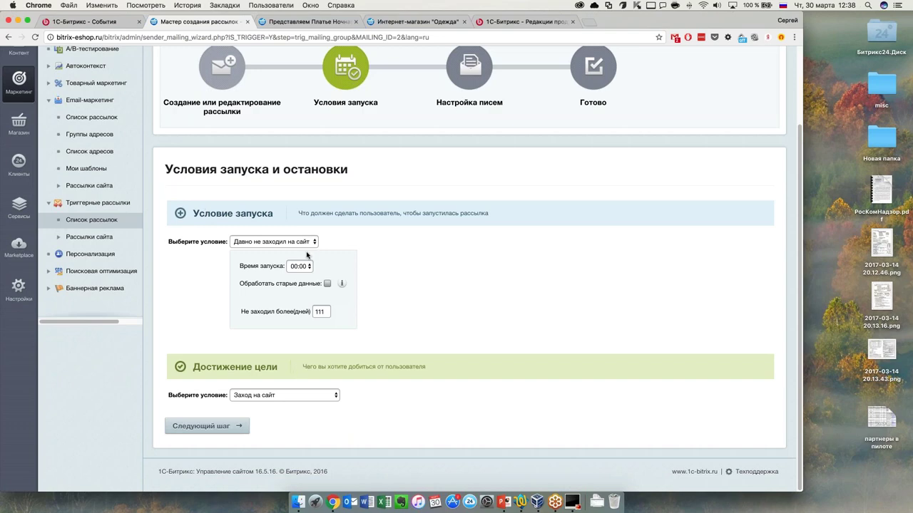
left_click(278, 243)
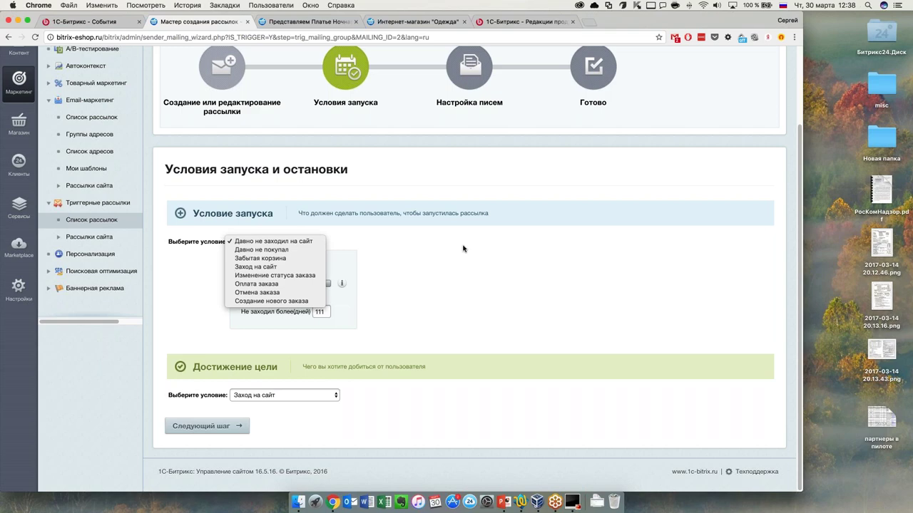
left_click(308, 236)
left_click(292, 243)
left_click(291, 242)
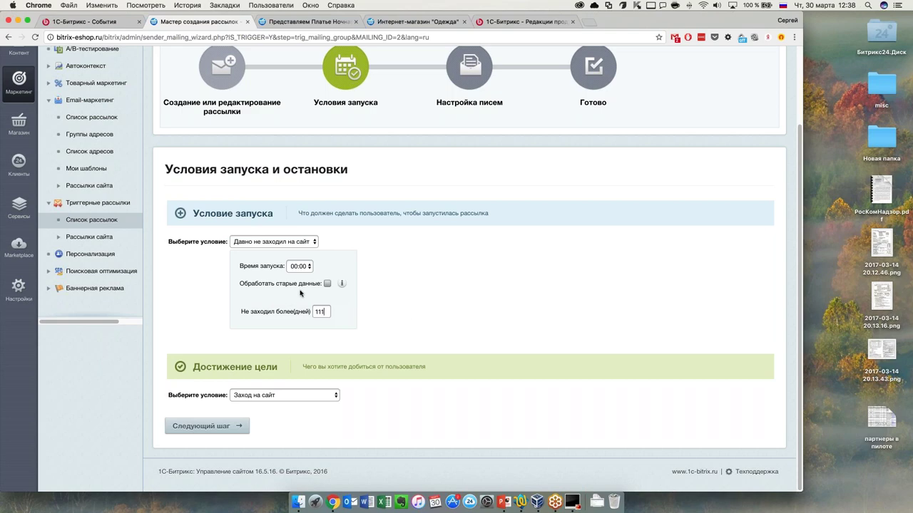
Set the launch time of the "Давно не заходил на сайт" condition to 10:00.
left_click(301, 268)
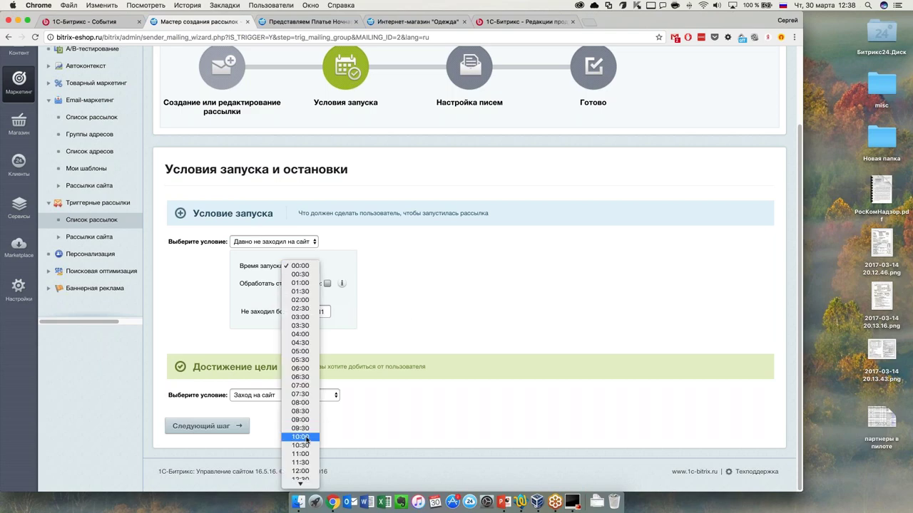
left_click(416, 277)
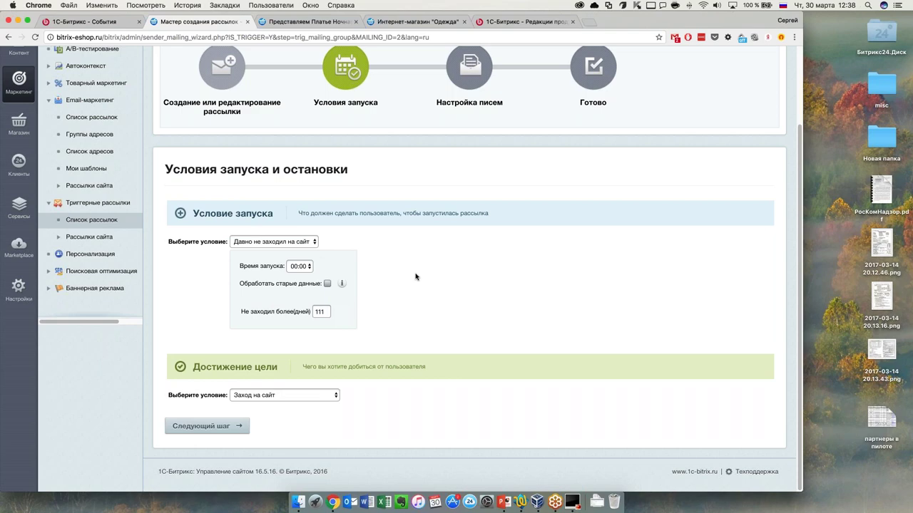
left_click(279, 242)
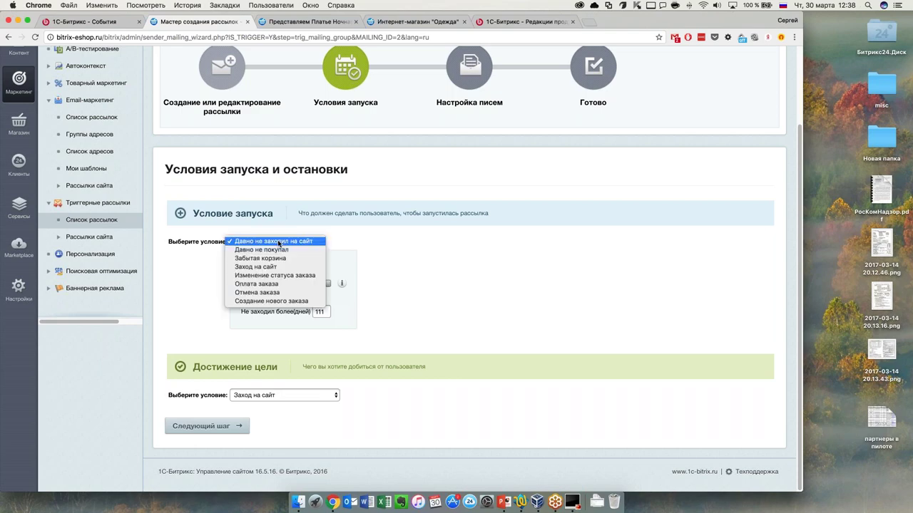
left_click(426, 241)
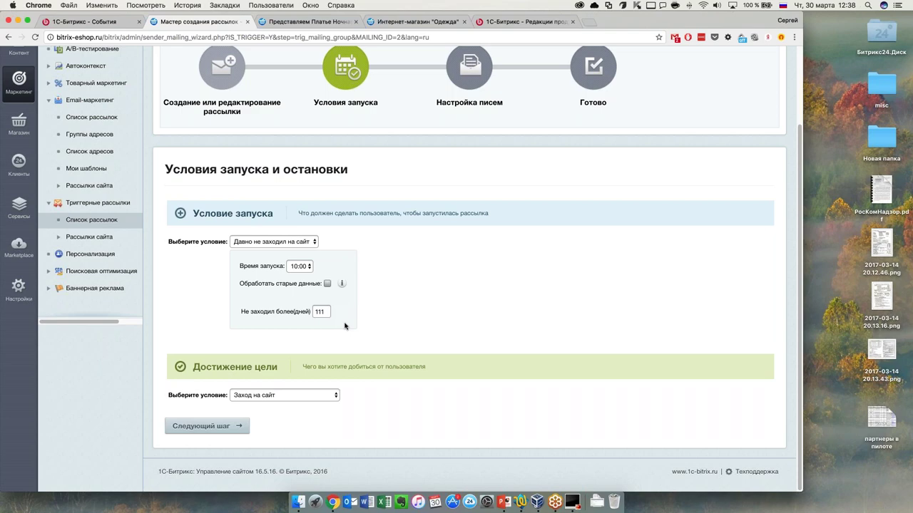
Try the launch conditions "Давно не покупал", "Забытая корзина" and "Заход на сайт" to compare their parameters.
left_click(265, 242)
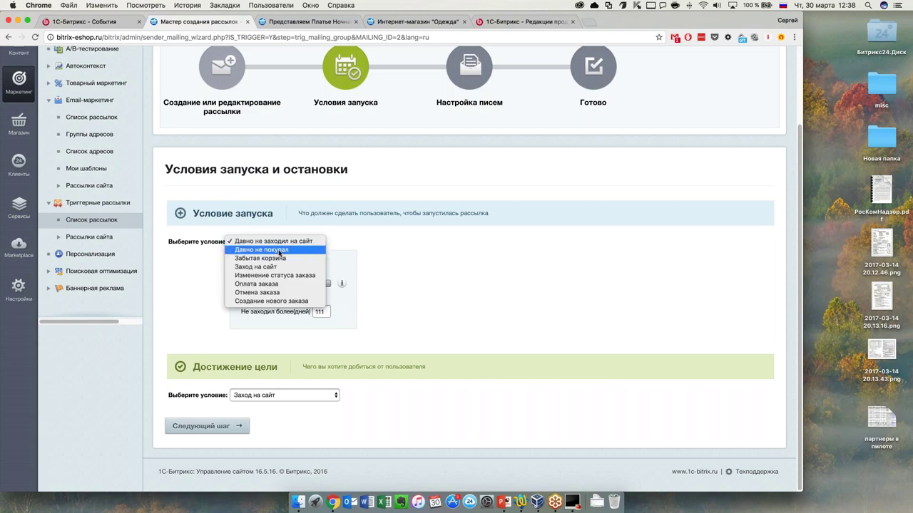
left_click(280, 254)
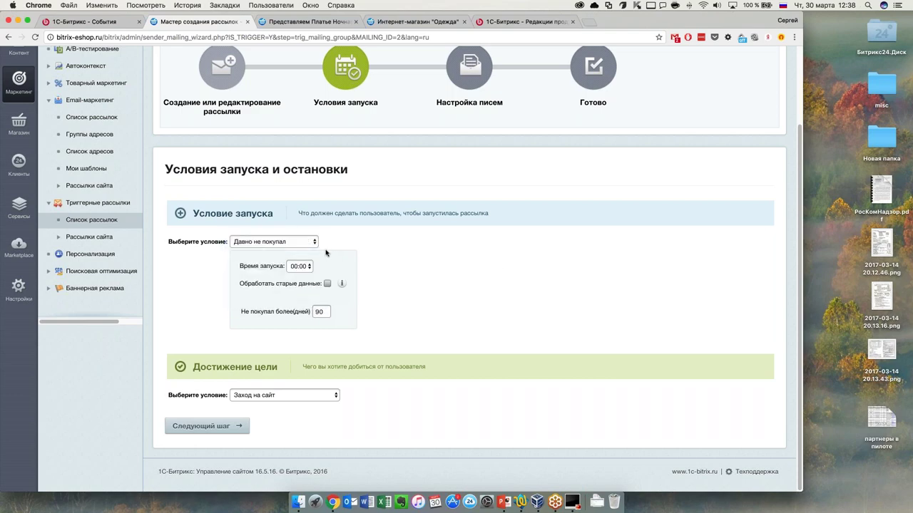
left_click(285, 245)
left_click(300, 251)
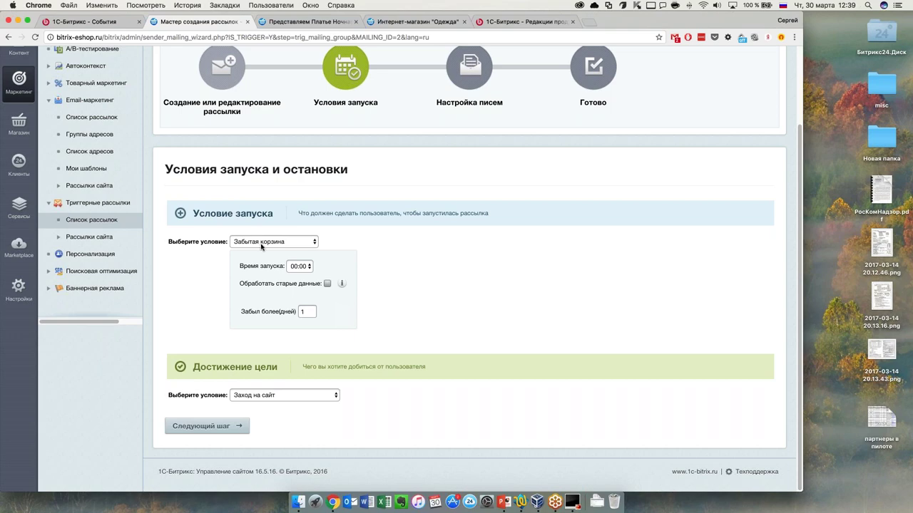
left_click(269, 246)
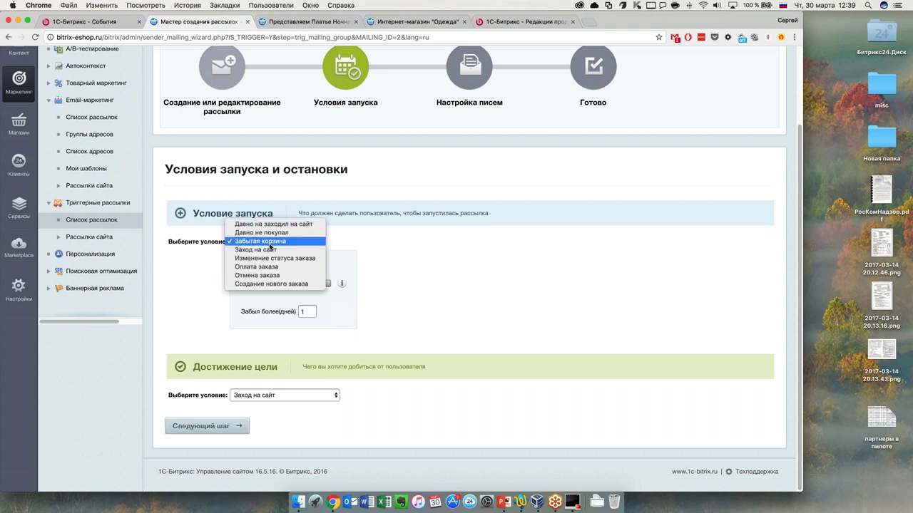
left_click(269, 250)
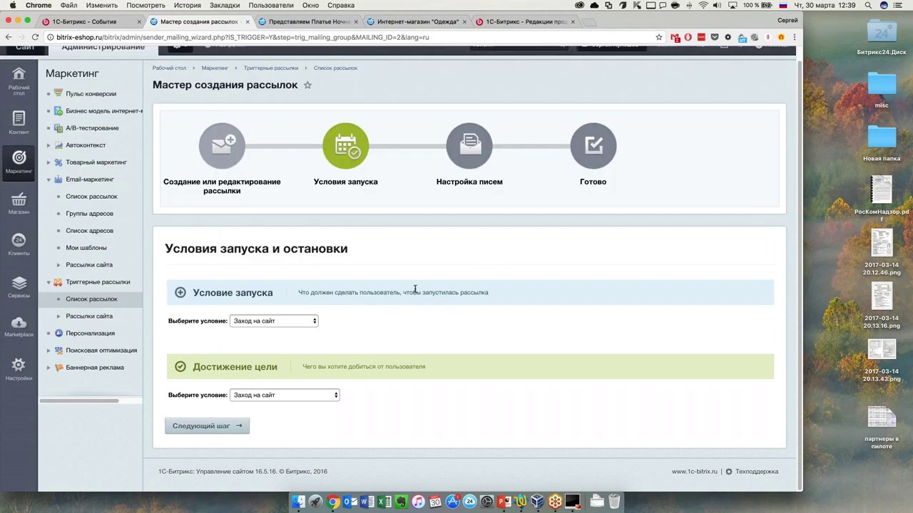
Set the triggered mailing's launch condition to "Создание нового заказа".
left_click(289, 322)
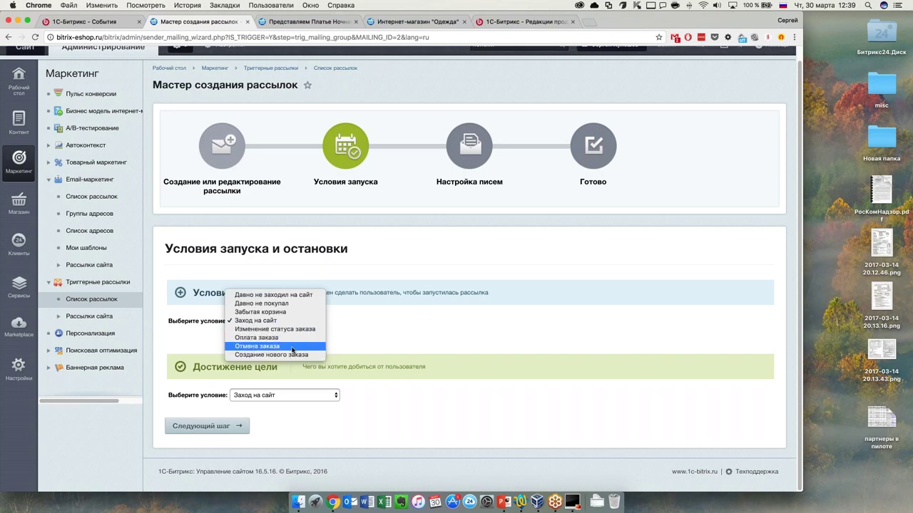
left_click(466, 325)
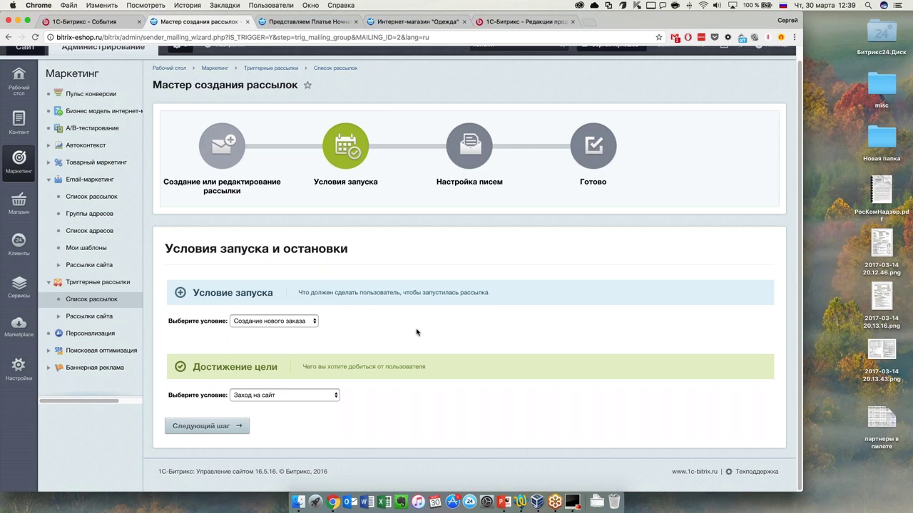
Set the triggered mailing's goal condition to "Оплата заказа".
left_click(291, 395)
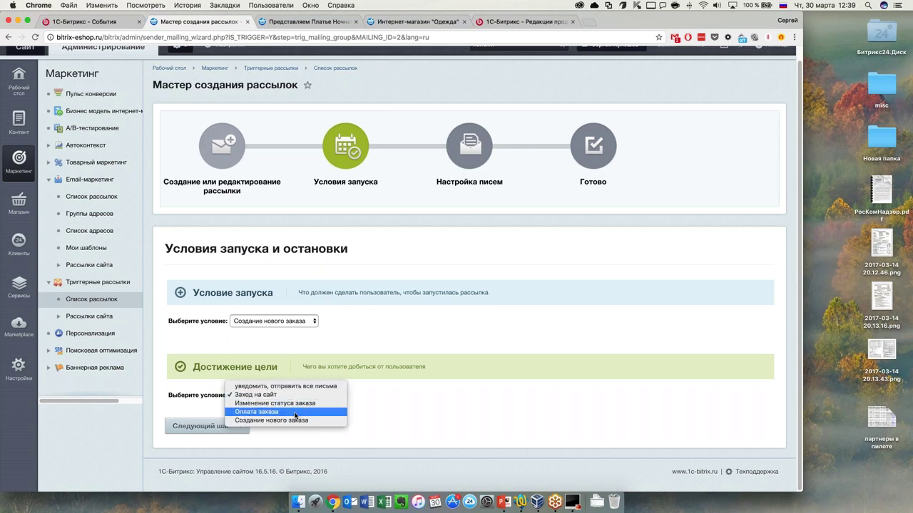
left_click(295, 413)
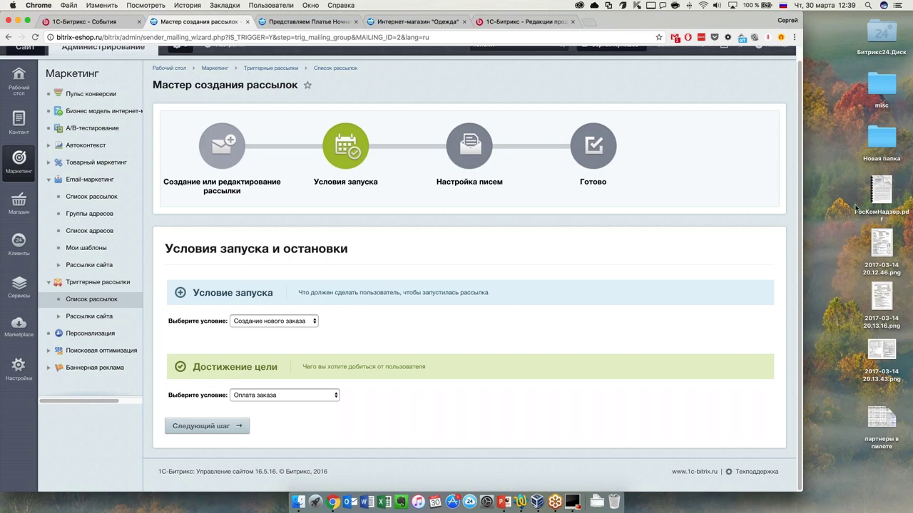
Set the launch condition to "Давно не заходил на сайт" with more than 111 days of absence and a 10:00 launch time.
left_click(286, 321)
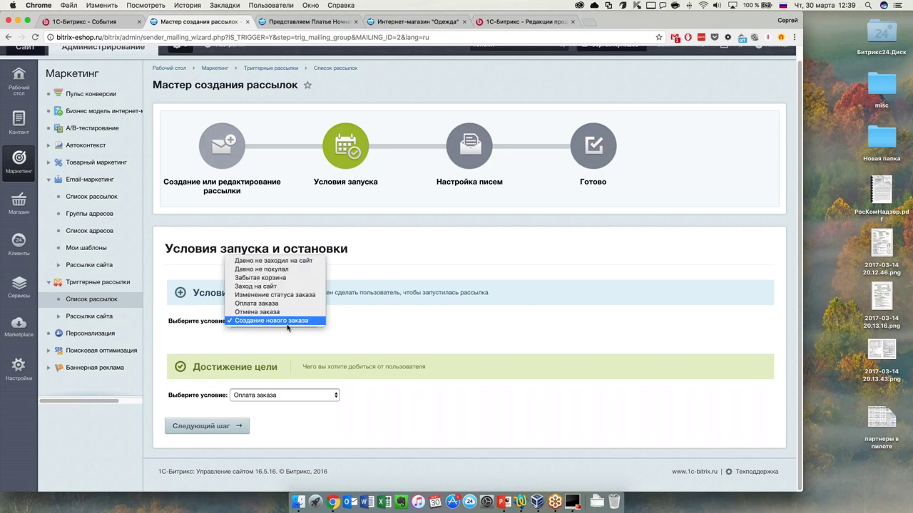
left_click(277, 261)
scroll(277, 265, "down", 2)
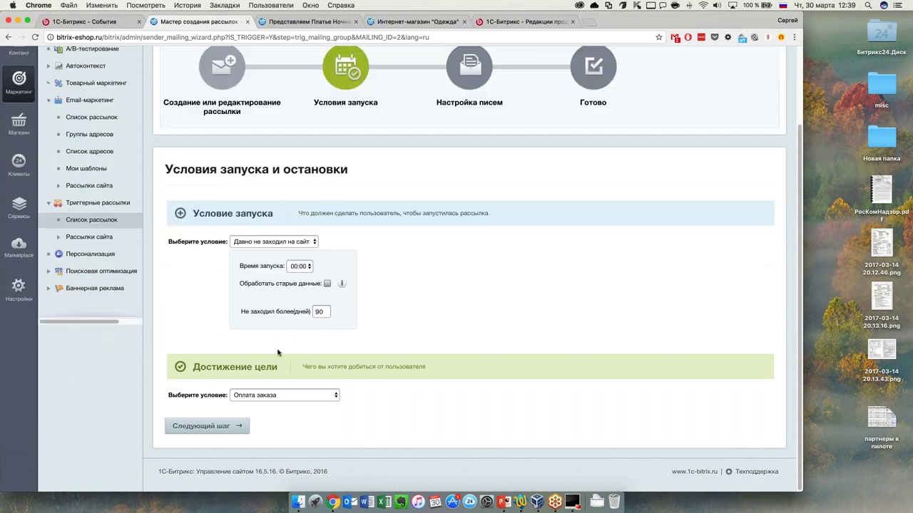
double_click(313, 312)
type("111")
left_click(300, 267)
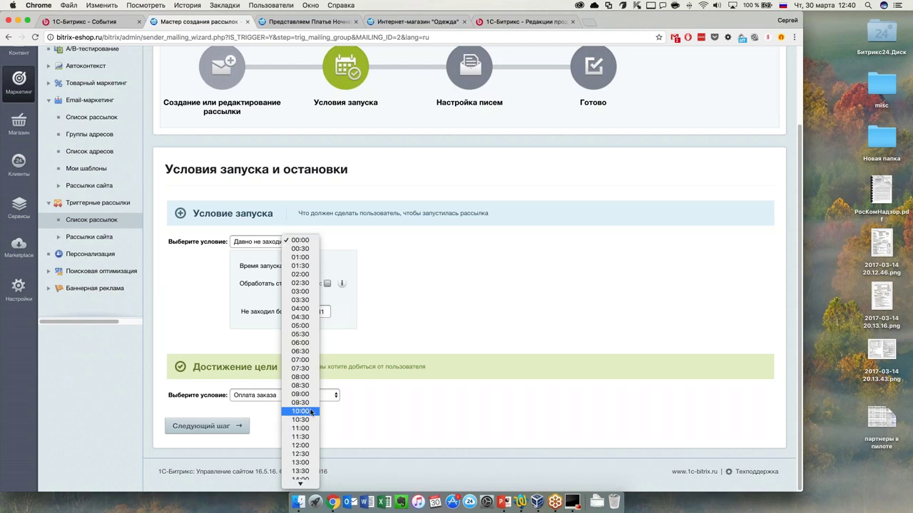
left_click(311, 415)
Set the goal condition to "Заход на сайт" and continue to the mailing's letter setup.
left_click(300, 397)
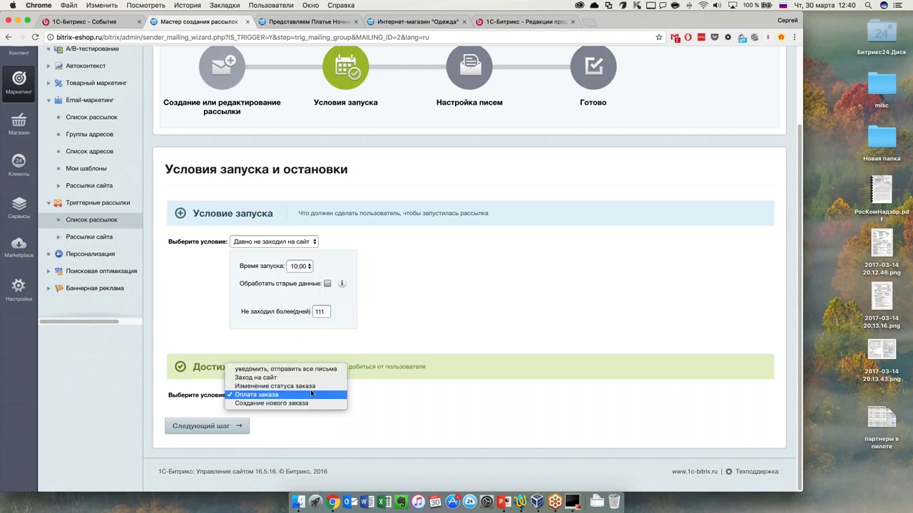
left_click(277, 397)
left_click(277, 397)
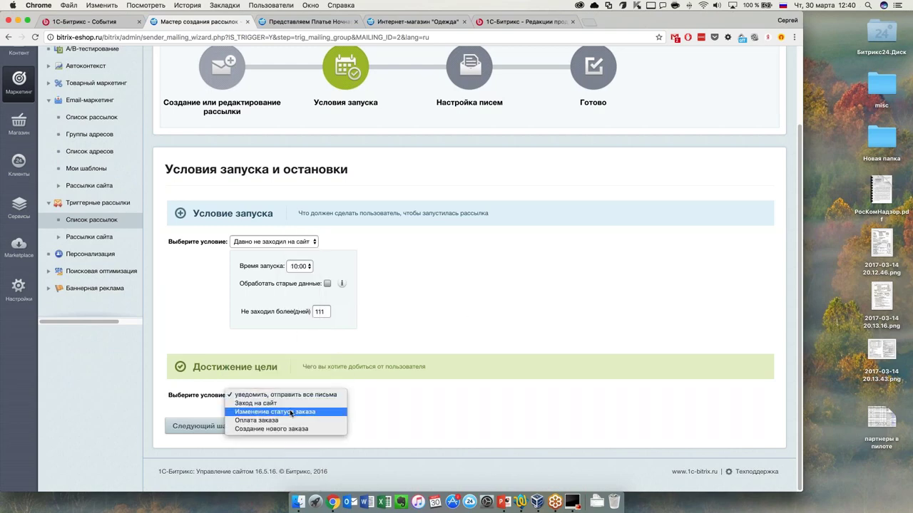
left_click(509, 401)
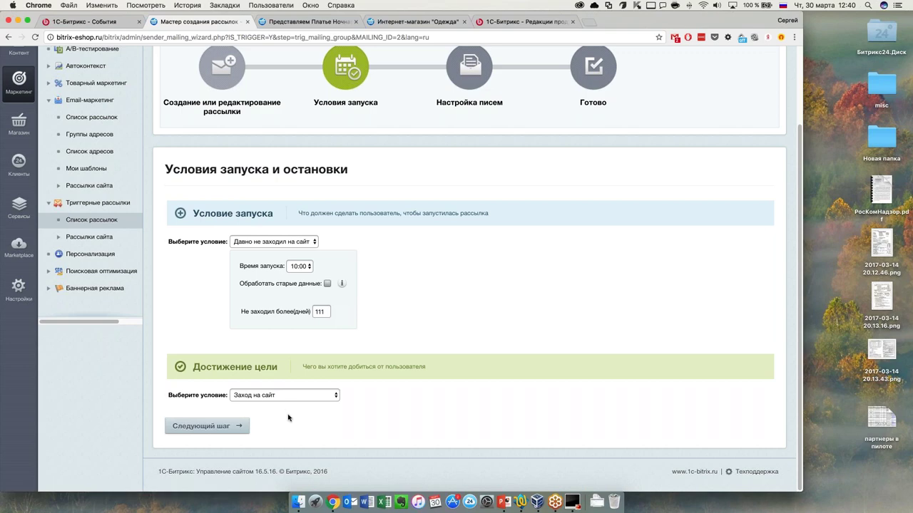
left_click(238, 427)
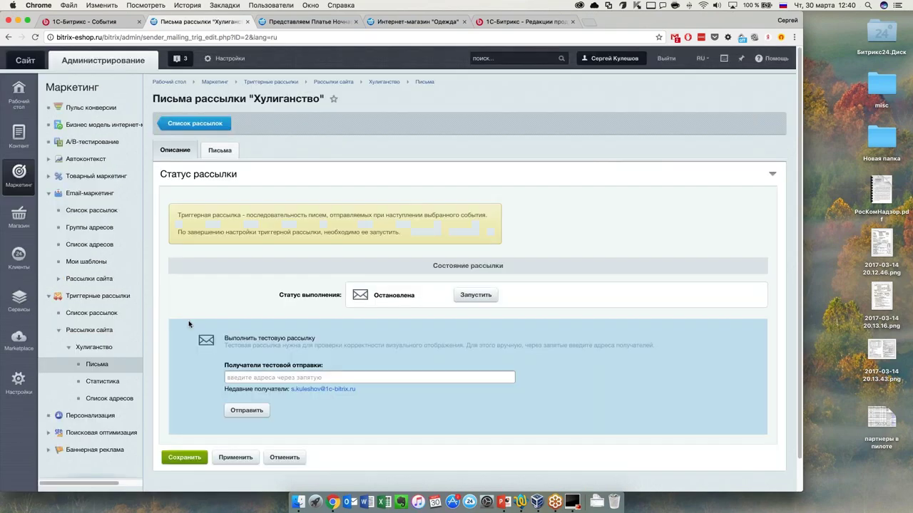
Examine the letter sequence of the "Хулиганство" mailing, including its launch event, the delays between letters and the goal.
scroll(189, 325, "down", 2)
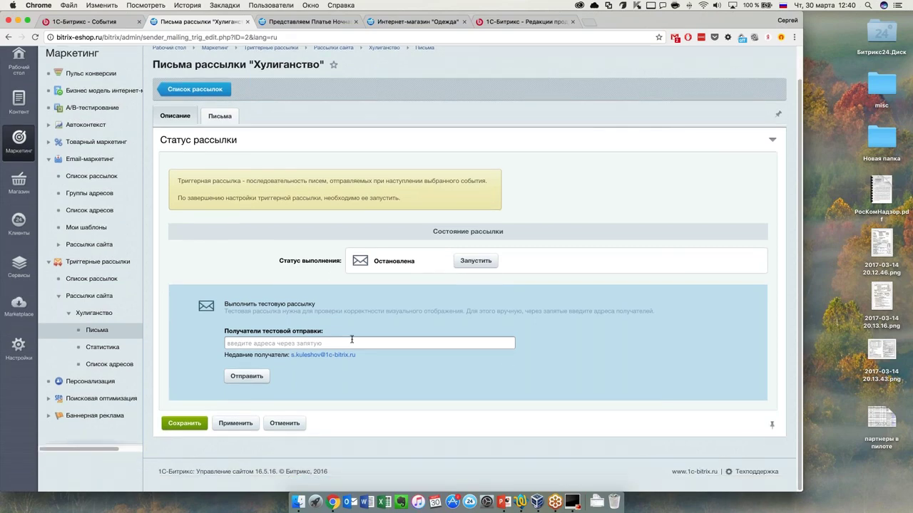
left_click(221, 117)
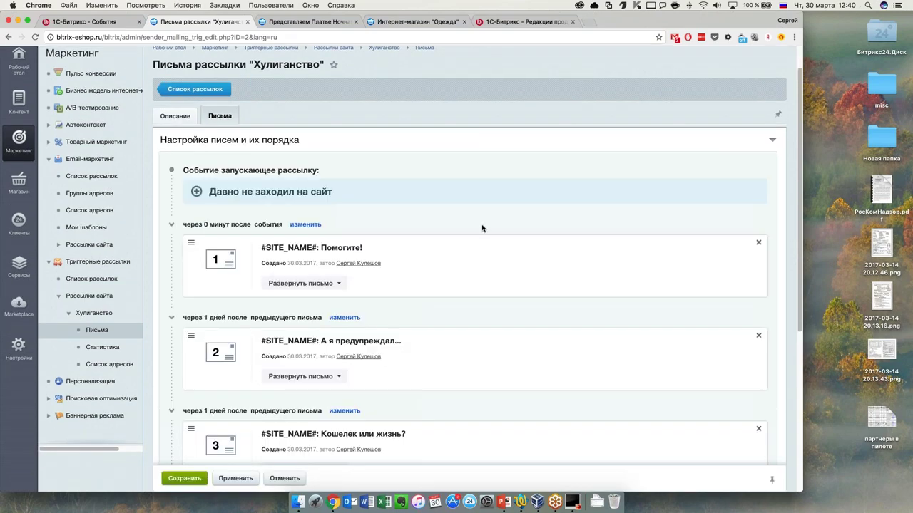
scroll(551, 246, "down", 1)
scroll(560, 246, "down", 1)
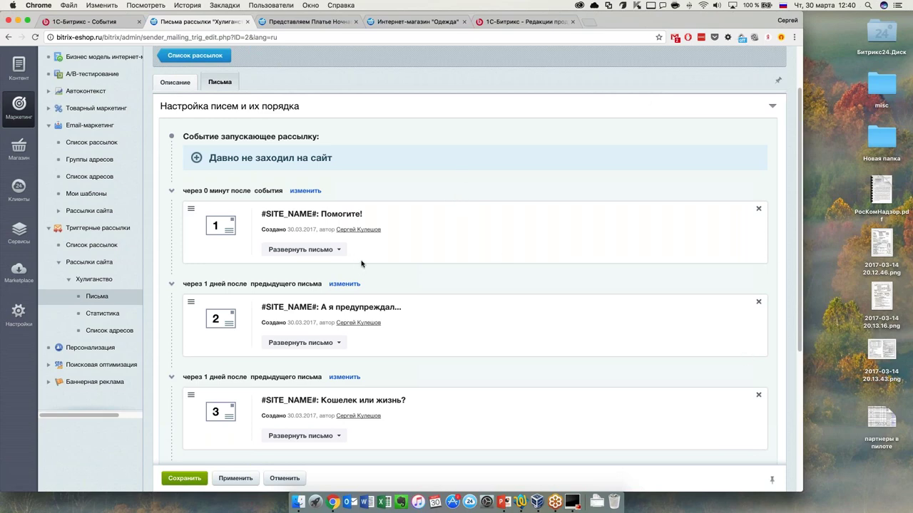
scroll(454, 284, "down", 2)
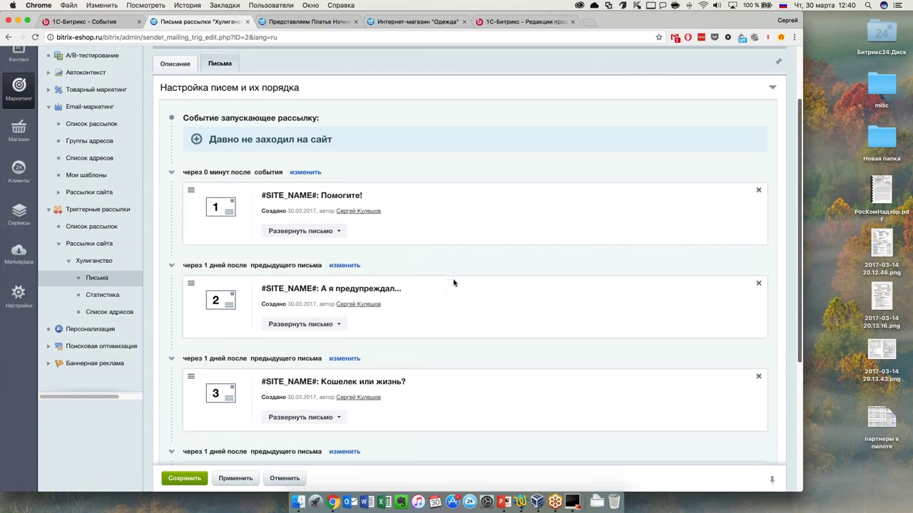
scroll(453, 283, "down", 5)
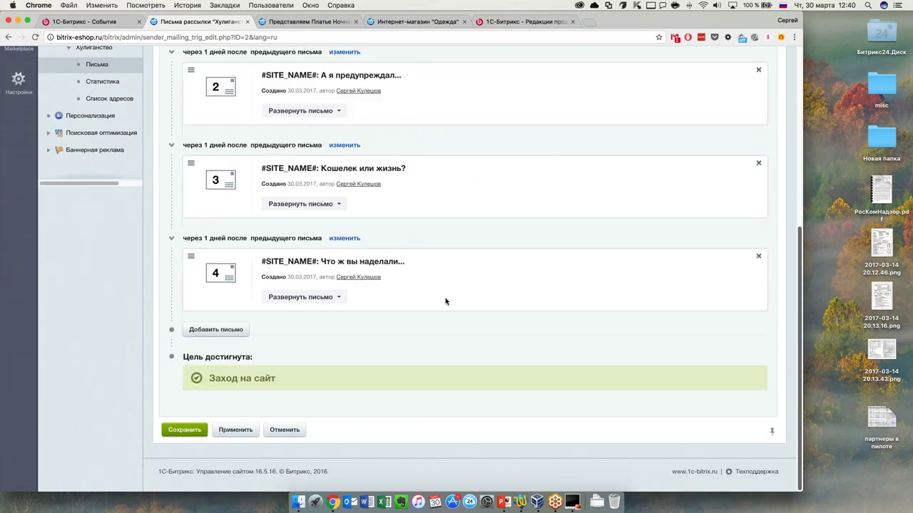
scroll(445, 299, "up", 6)
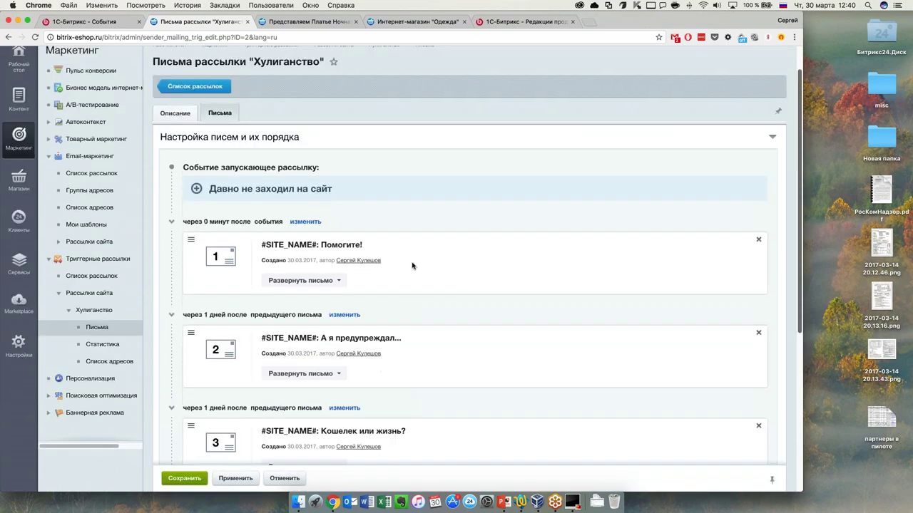
scroll(412, 266, "down", 2)
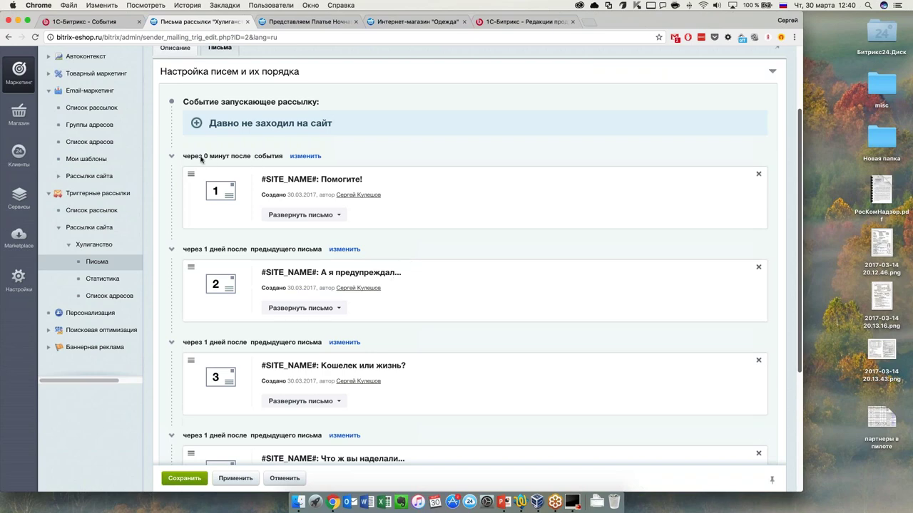
left_click_drag(205, 156, 255, 155)
left_click(255, 156)
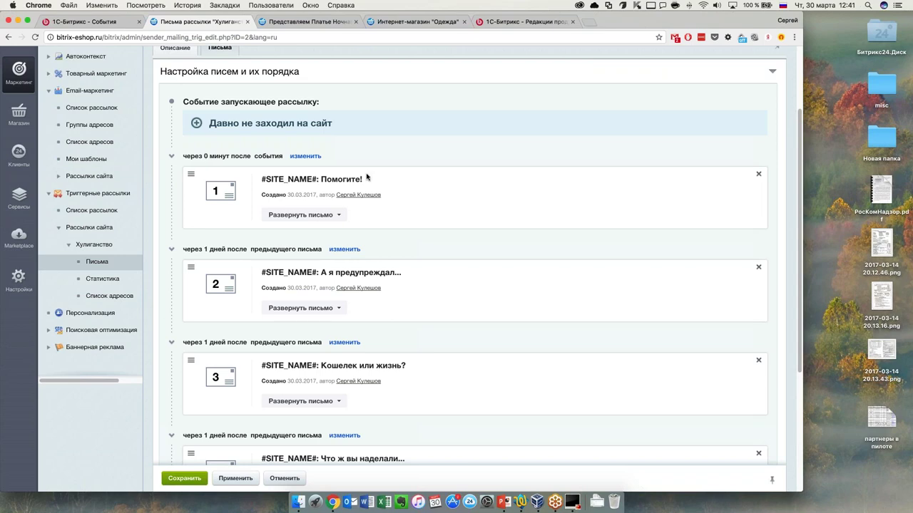
Expand the first letter "Помогите!", read its body in the visual editor, and collapse it again.
left_click(301, 214)
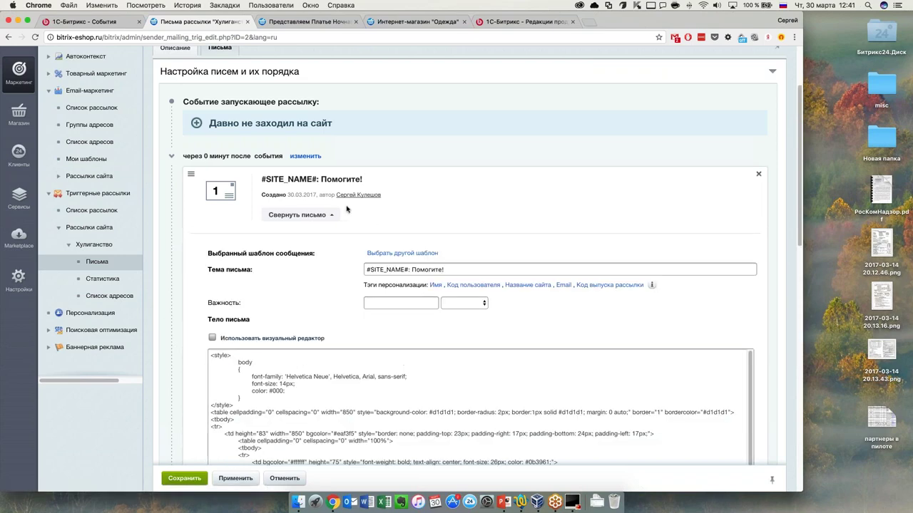
scroll(216, 278, "down", 2)
left_click(212, 276)
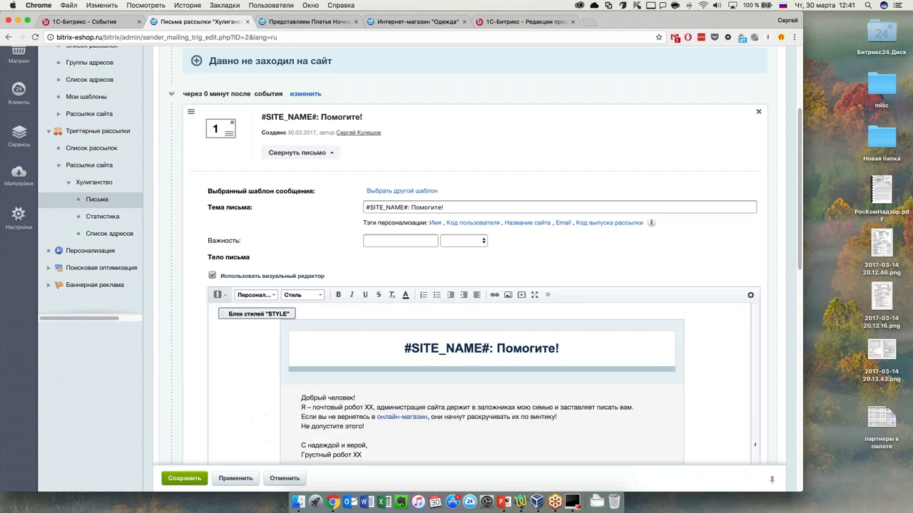
scroll(492, 330, "down", 2)
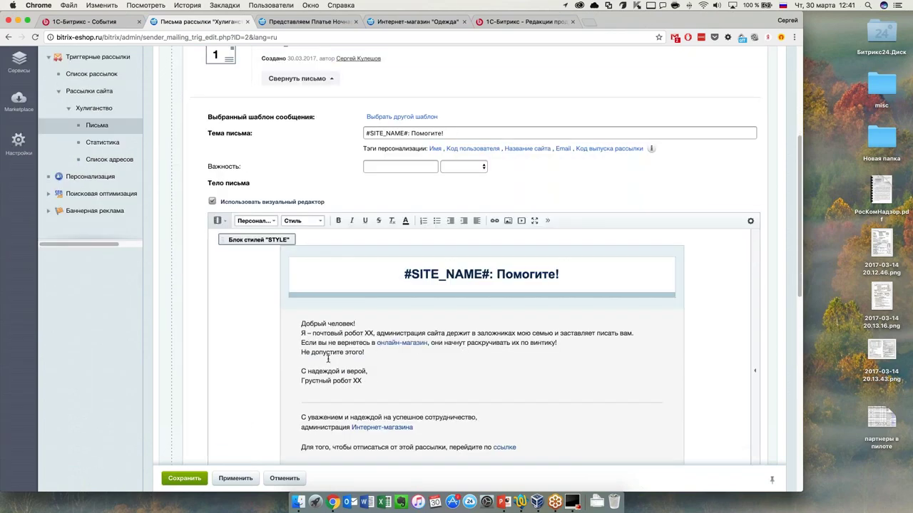
scroll(328, 357, "down", 1)
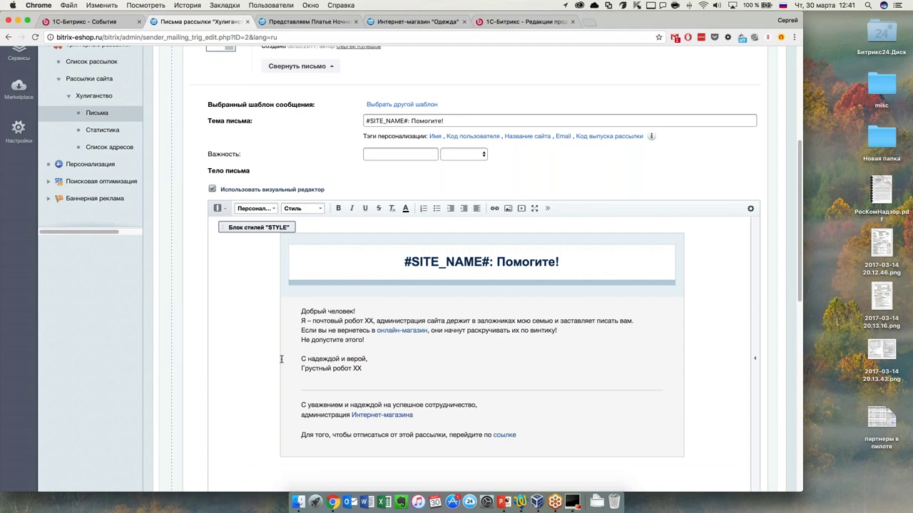
scroll(281, 359, "up", 5)
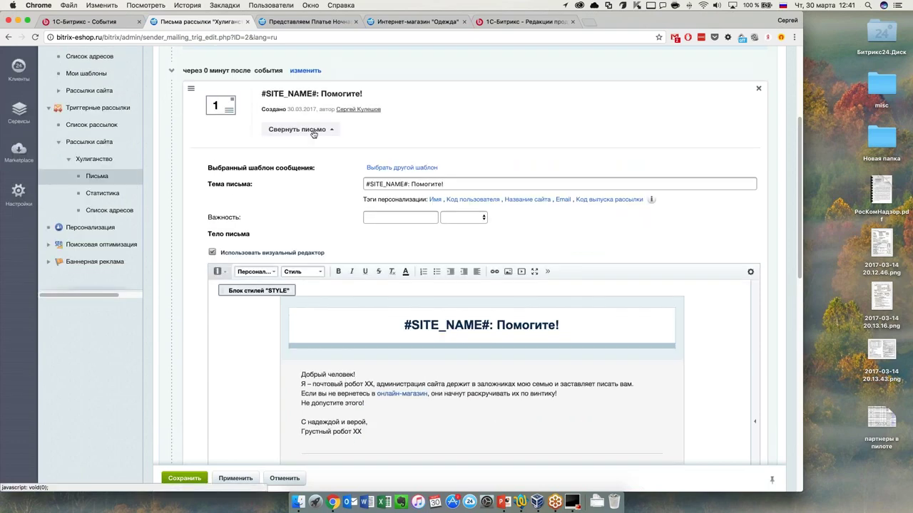
left_click(313, 130)
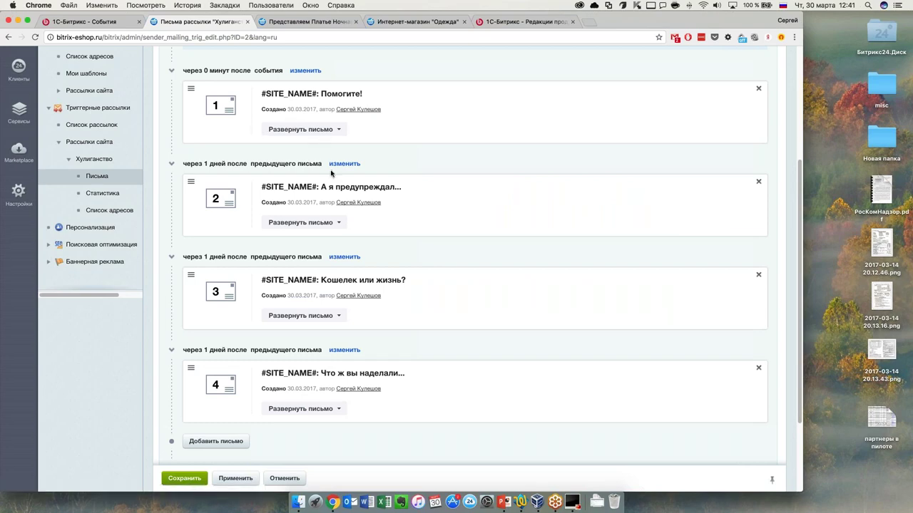
Expand the second letter "А я предупреждал...", read its body in the visual editor, and collapse it again.
left_click(328, 223)
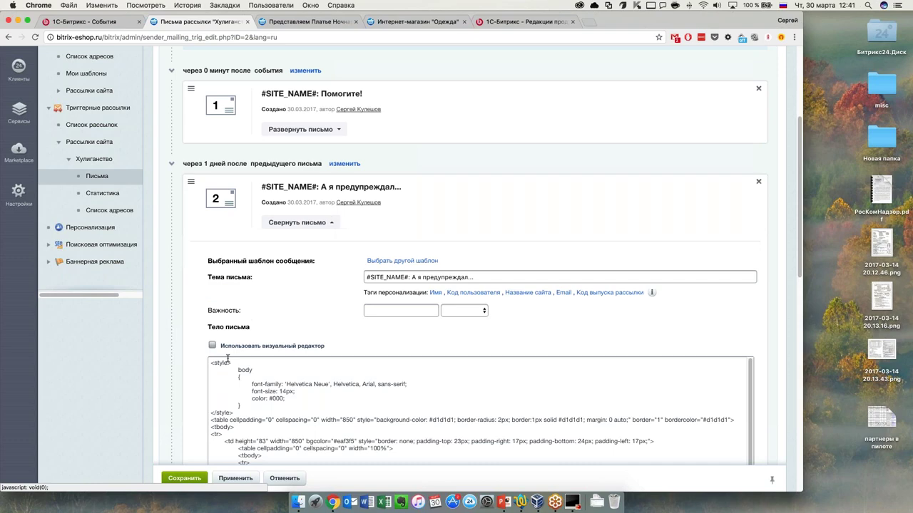
left_click(212, 345)
scroll(214, 345, "down", 5)
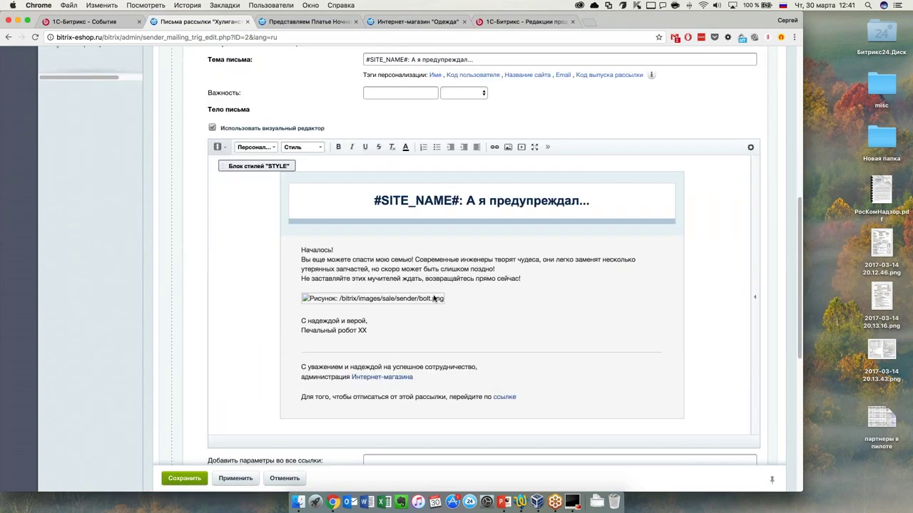
scroll(255, 335, "down", 1)
scroll(256, 336, "down", 2)
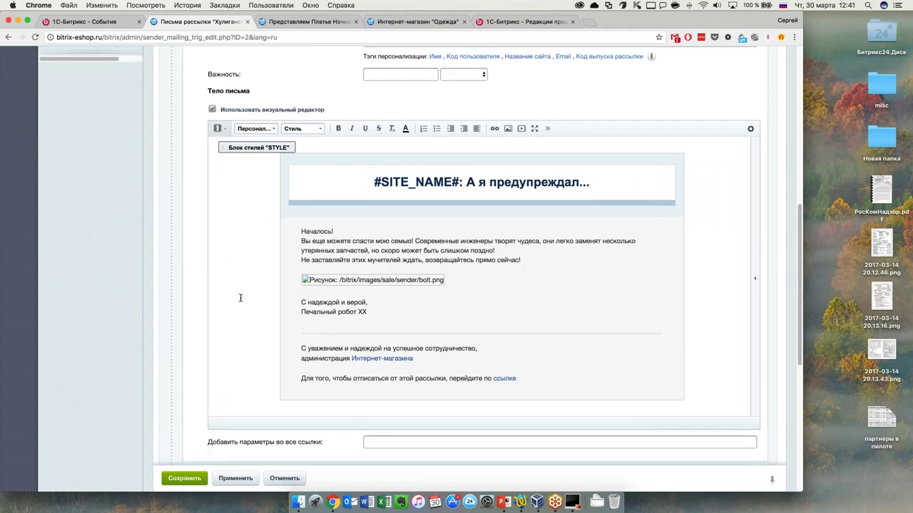
scroll(298, 299, "down", 2)
scroll(297, 300, "up", 15)
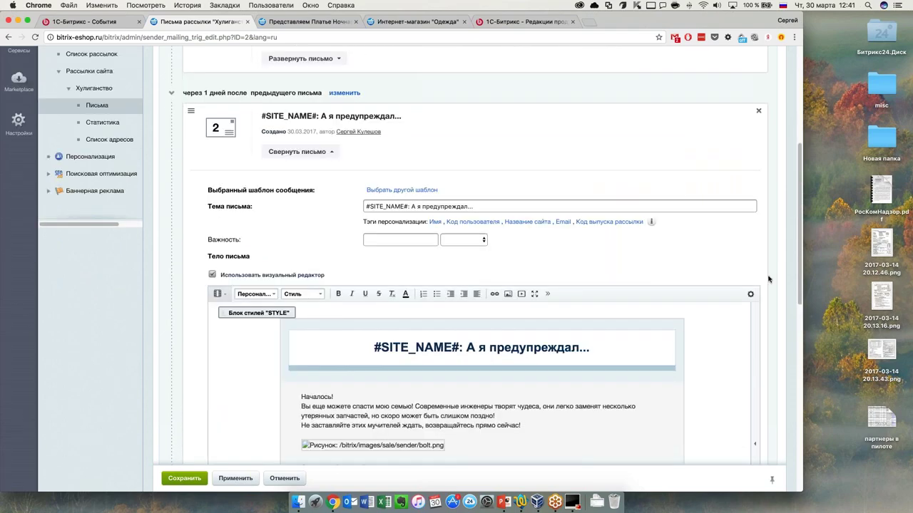
left_click(298, 152)
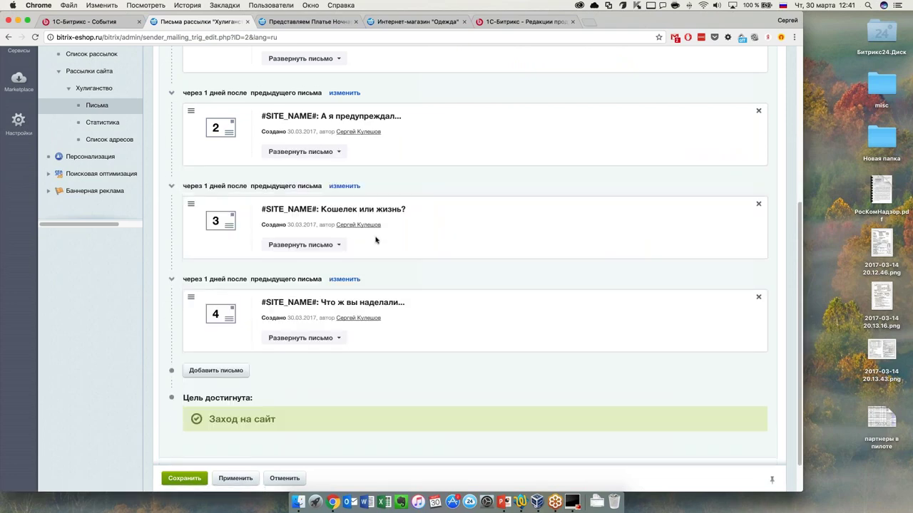
Read the third letter "Кошелек или жизнь?" in the visual editor, collapse it, and review the end of the letter sequence.
left_click(333, 246)
scroll(321, 300, "down", 1)
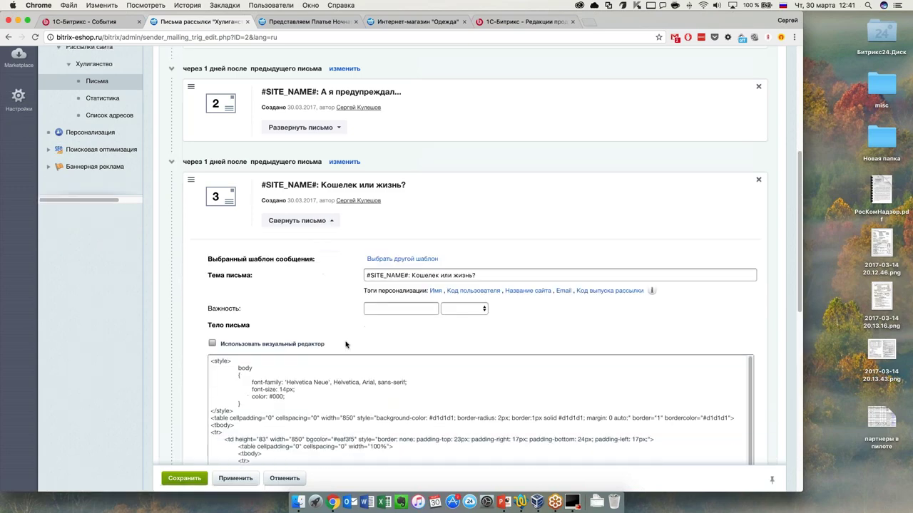
left_click(304, 345)
scroll(151, 353, "down", 4)
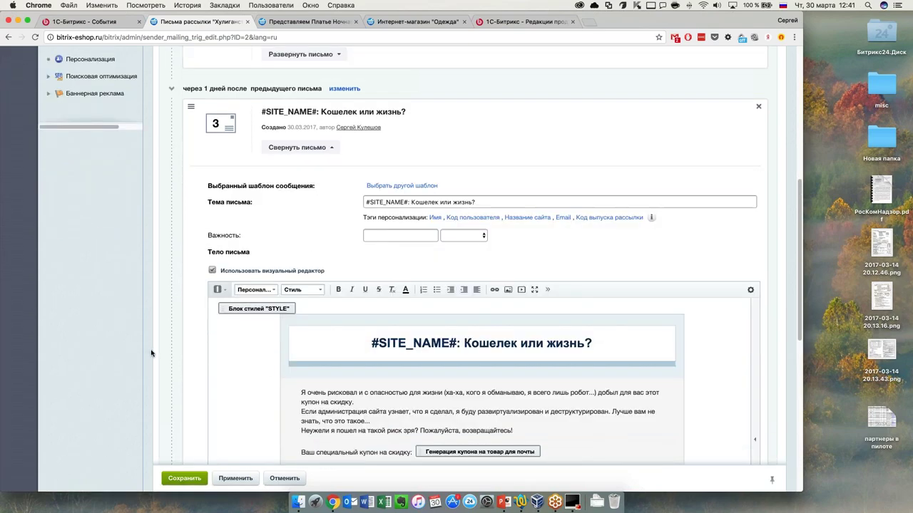
scroll(151, 353, "down", 2)
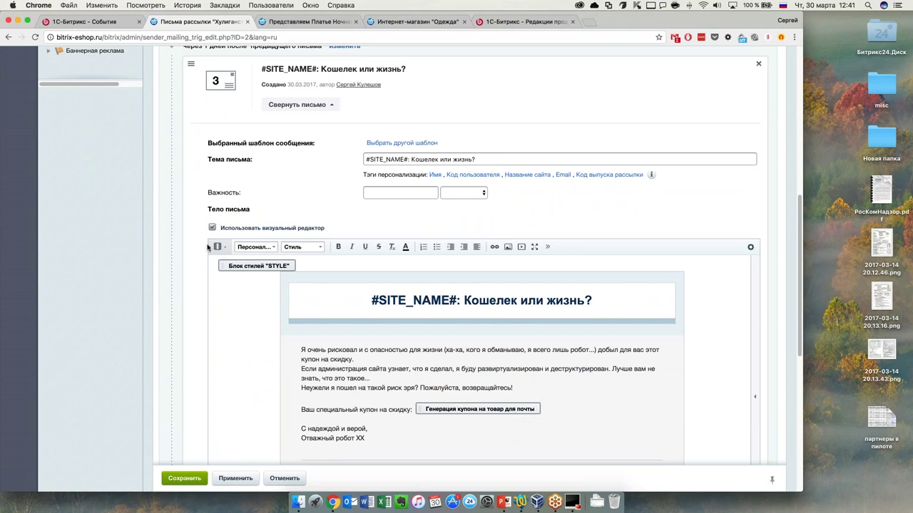
left_click(322, 106)
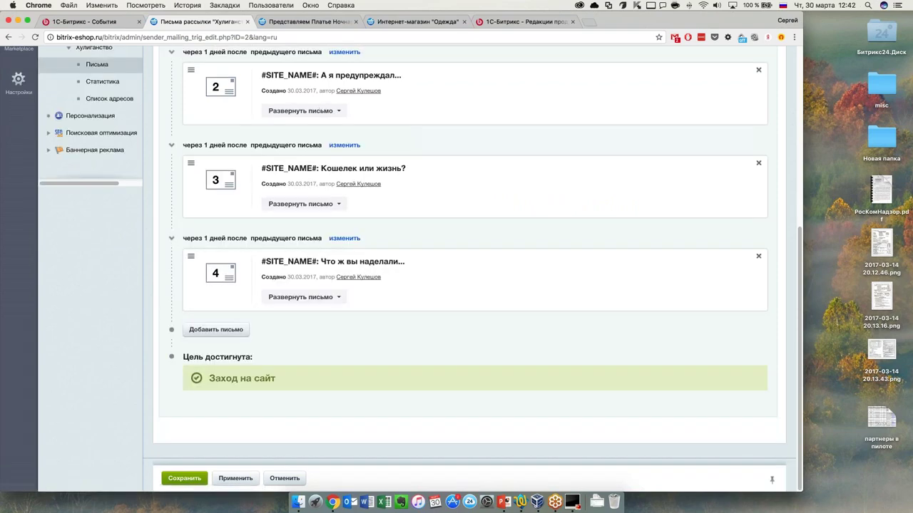
scroll(253, 269, "up", 1)
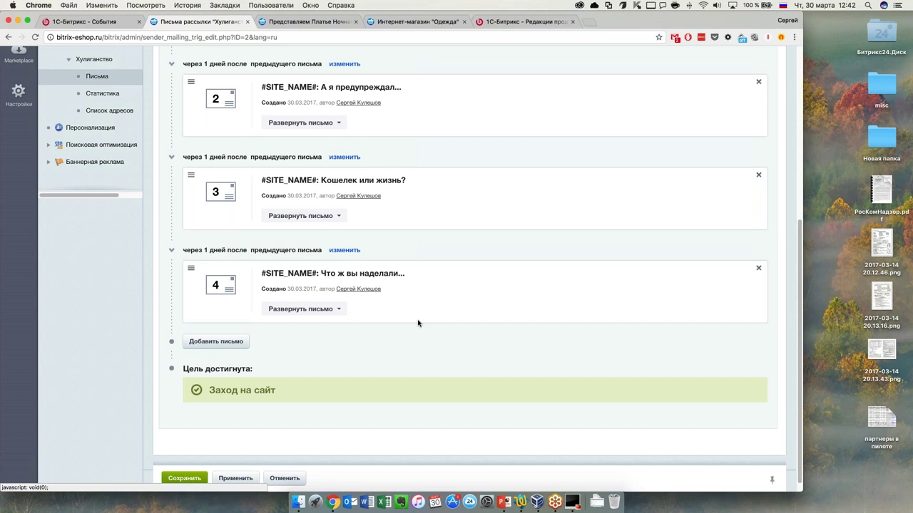
scroll(271, 330, "down", 1)
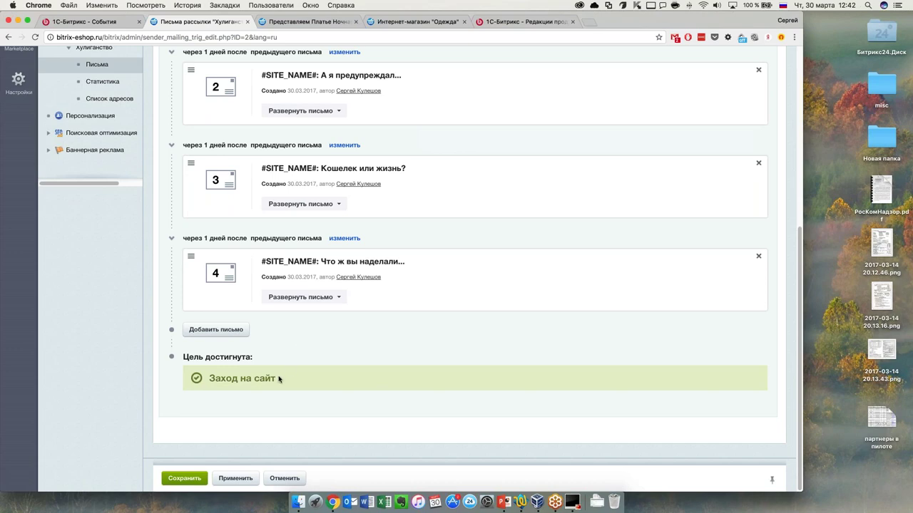
scroll(341, 368, "up", 1)
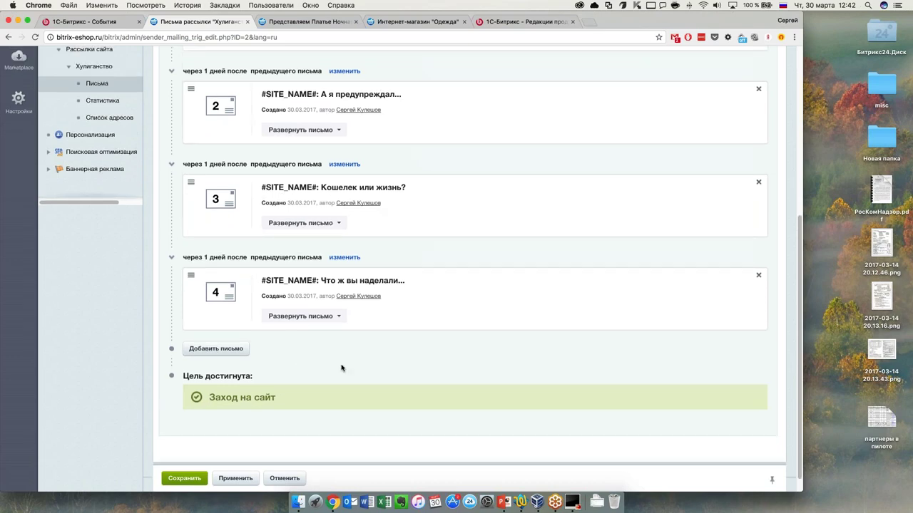
Examine the letter sequence of the "Хулиганство" mailing, from its launch event through the four letters to the goal "Заход на сайт".
scroll(342, 368, "up", 4)
scroll(413, 336, "down", 5)
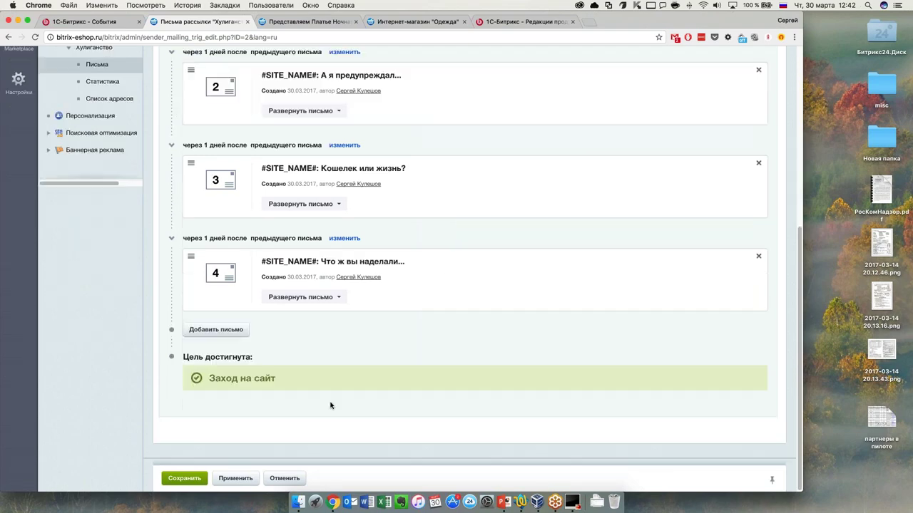
scroll(444, 289, "up", 2)
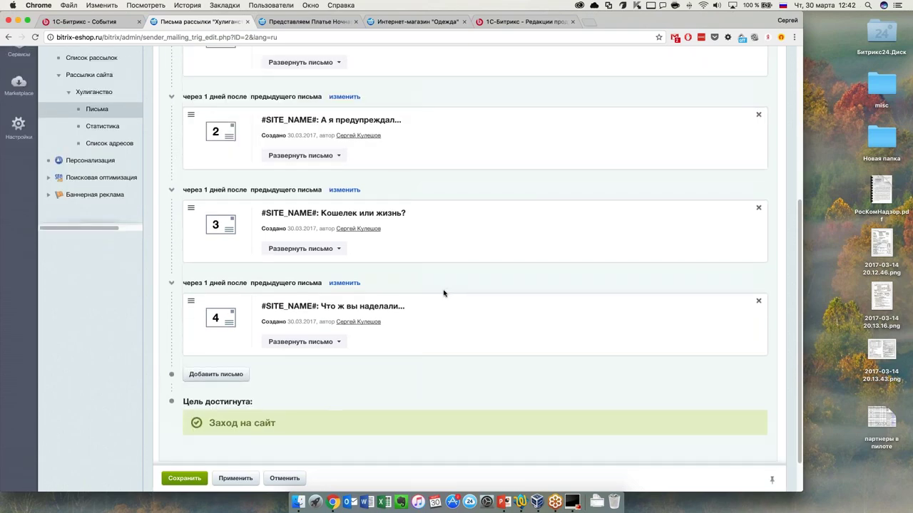
scroll(445, 292, "up", 1)
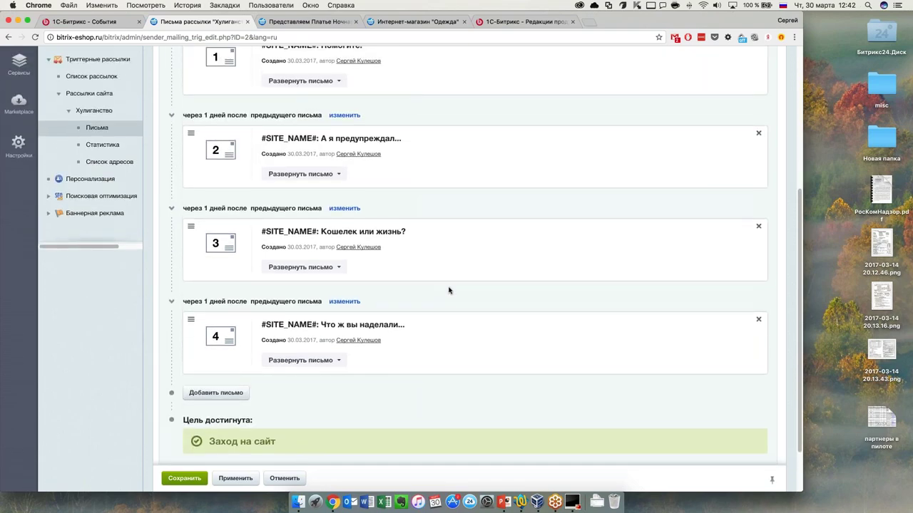
scroll(439, 286, "up", 1)
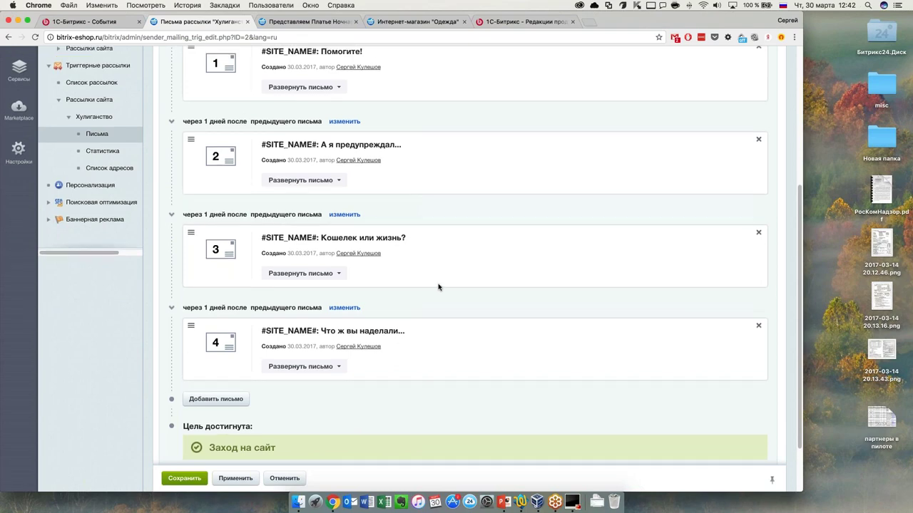
scroll(427, 278, "up", 3)
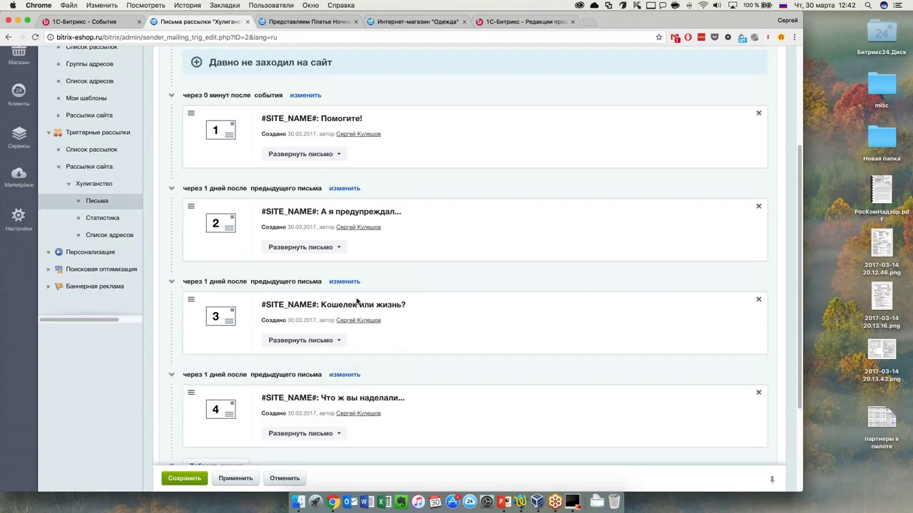
scroll(368, 293, "down", 1)
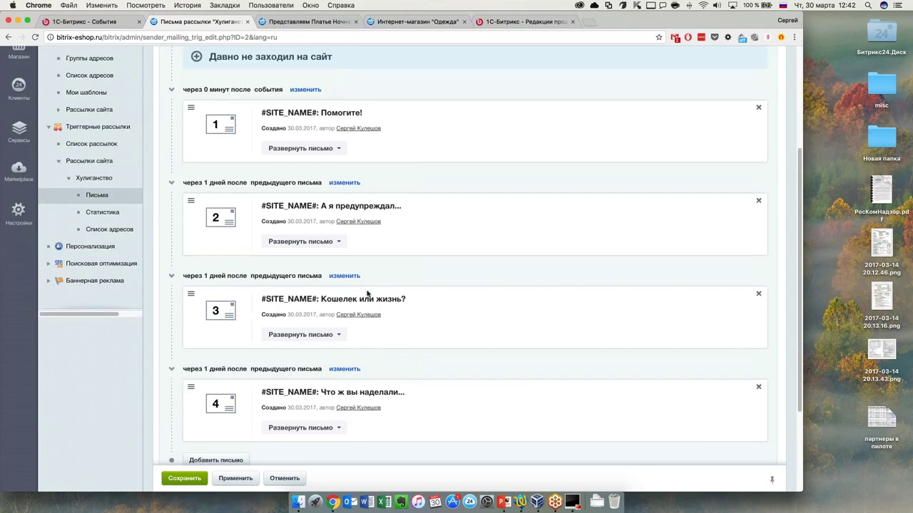
scroll(368, 294, "down", 5)
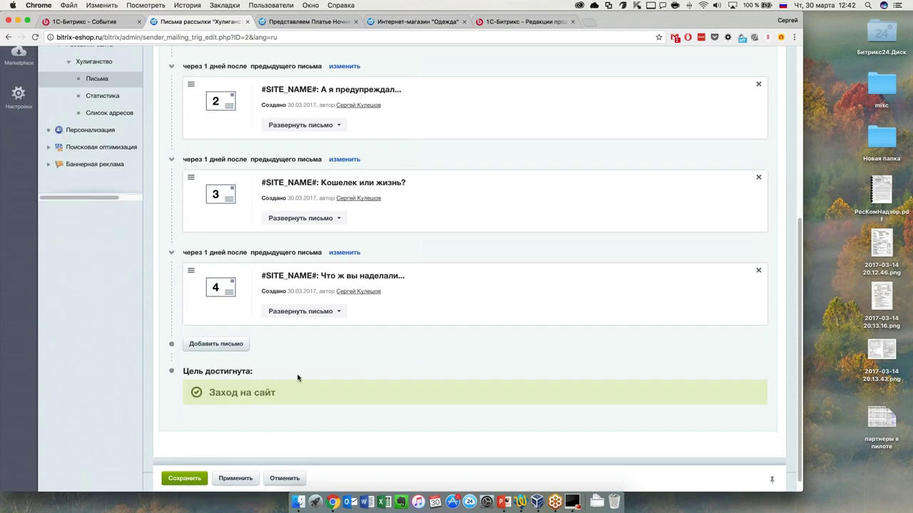
scroll(312, 366, "down", 2)
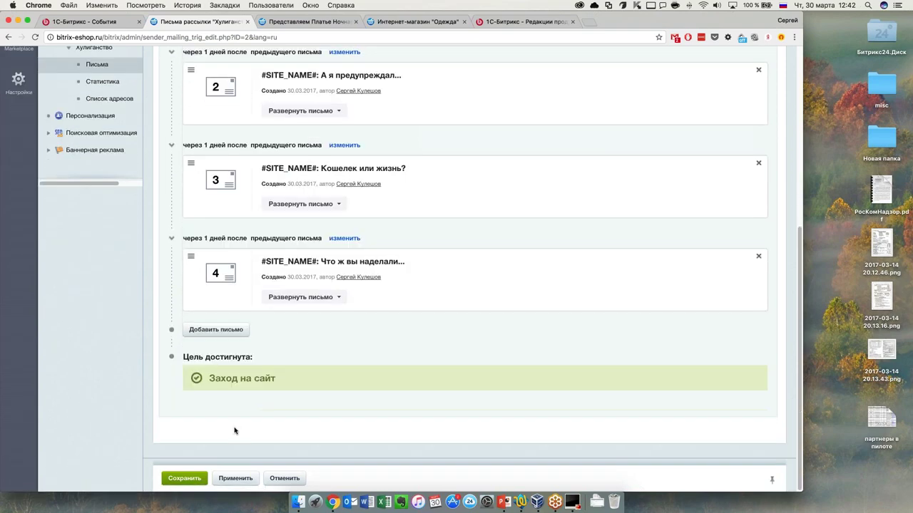
Open the description of the "Хулиганство" mailing and review its execution status and test-sending settings.
scroll(381, 316, "up", 10)
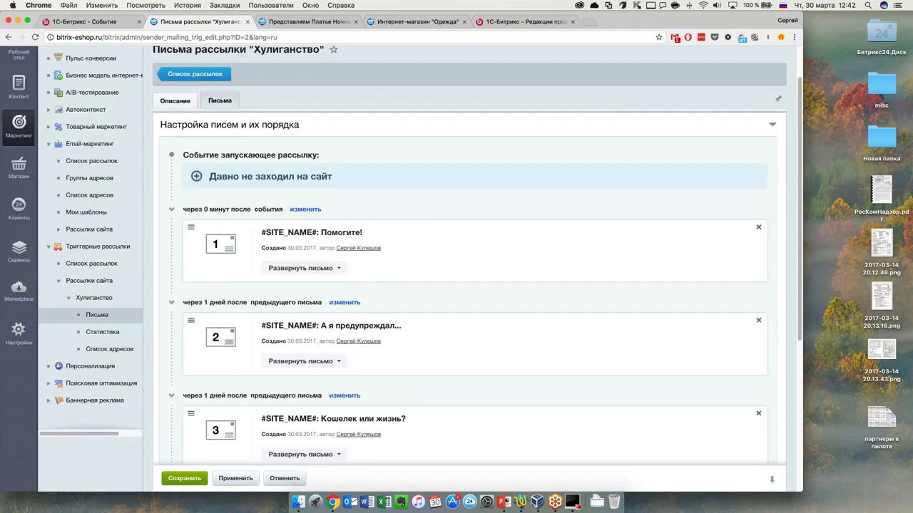
left_click(175, 100)
scroll(450, 278, "up", 1)
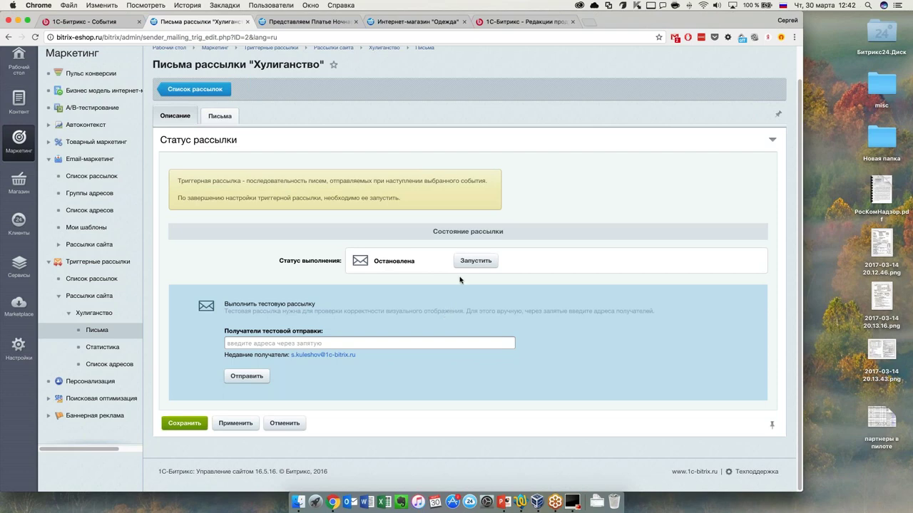
Open the statistics of the "Хулиганство" triggered mailing and examine the summary figures and the chart of goals reached per letter.
left_click(92, 355)
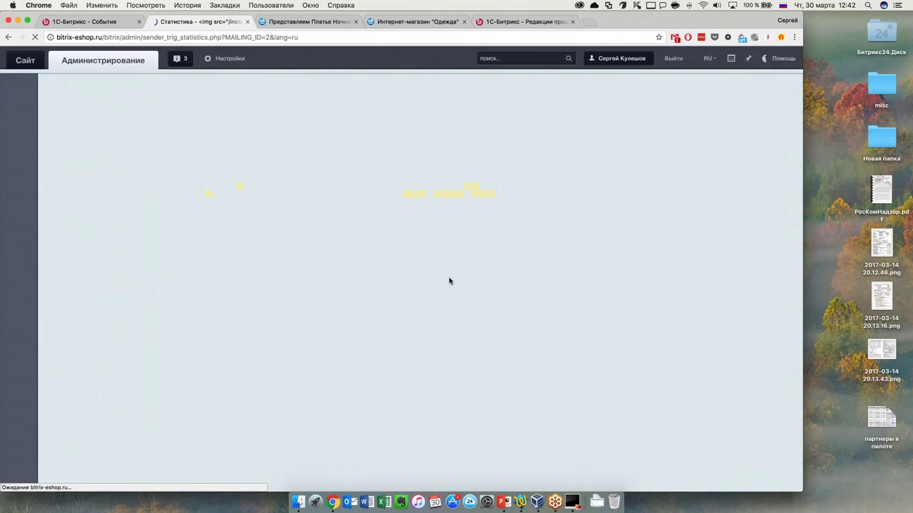
scroll(470, 291, "down", 4)
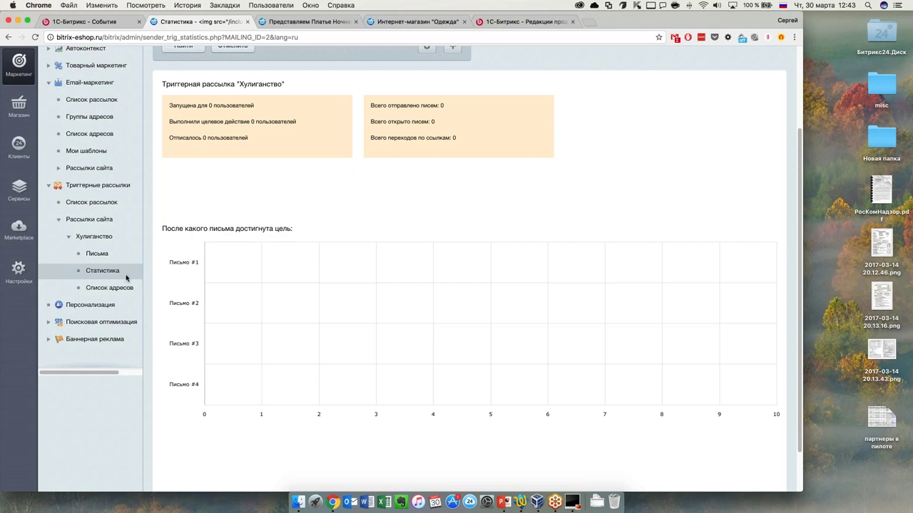
scroll(111, 295, "up", 2)
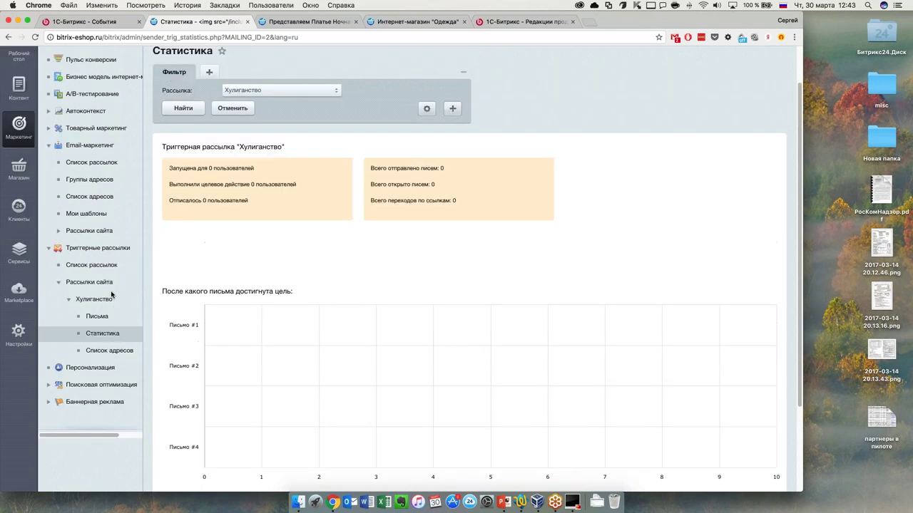
scroll(111, 294, "up", 2)
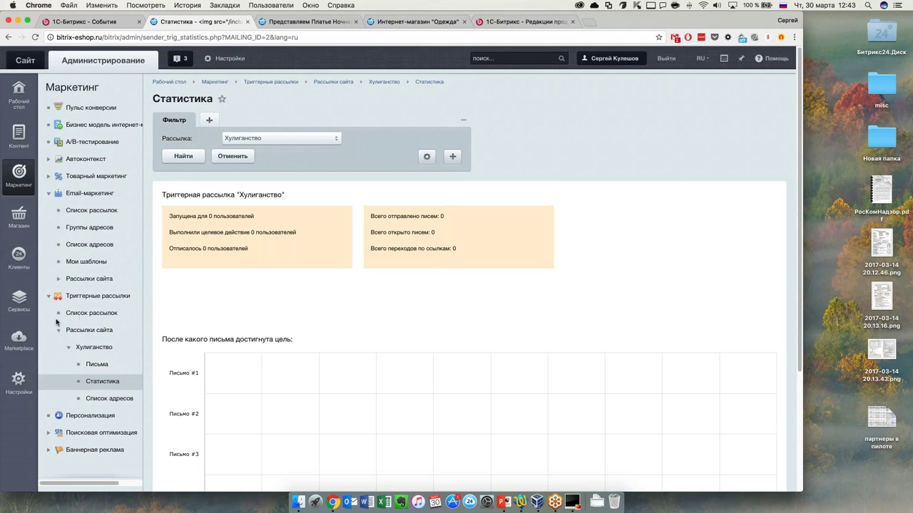
Collapse the "Триггерные рассылки" and "Email-маркетинг" sections, including the nested site mailings, in the marketing navigation tree.
left_click(58, 330)
left_click(48, 296)
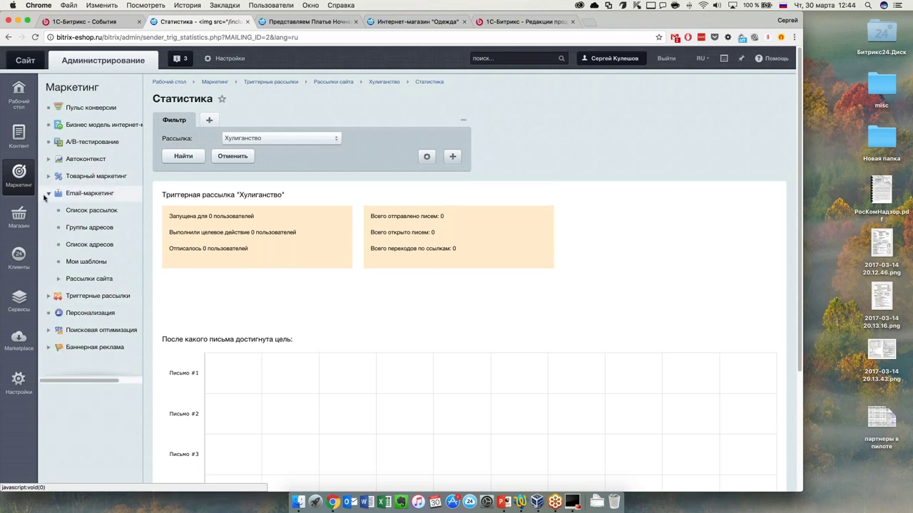
left_click(47, 194)
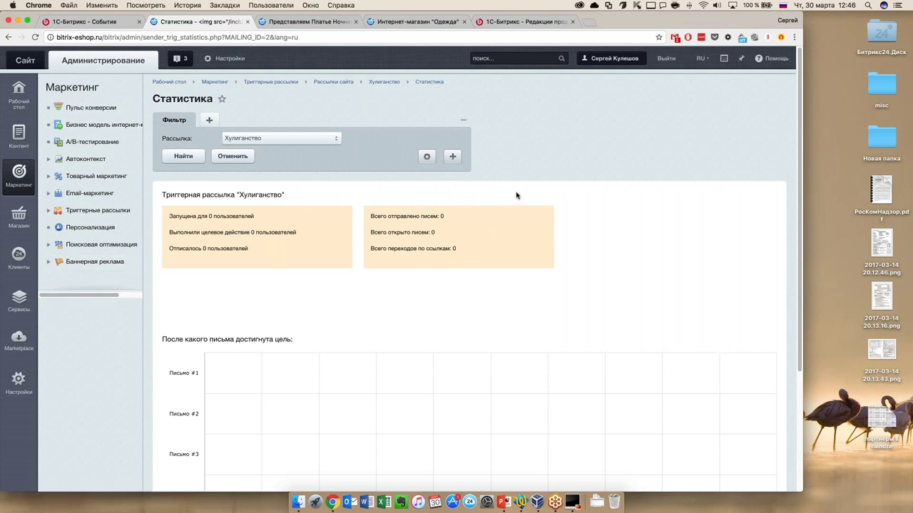
Switch to PowerPoint, review the agenda slide "О чем поговорим?", and return to the browser with the store administration.
left_click(504, 502)
scroll(121, 253, "up", 10)
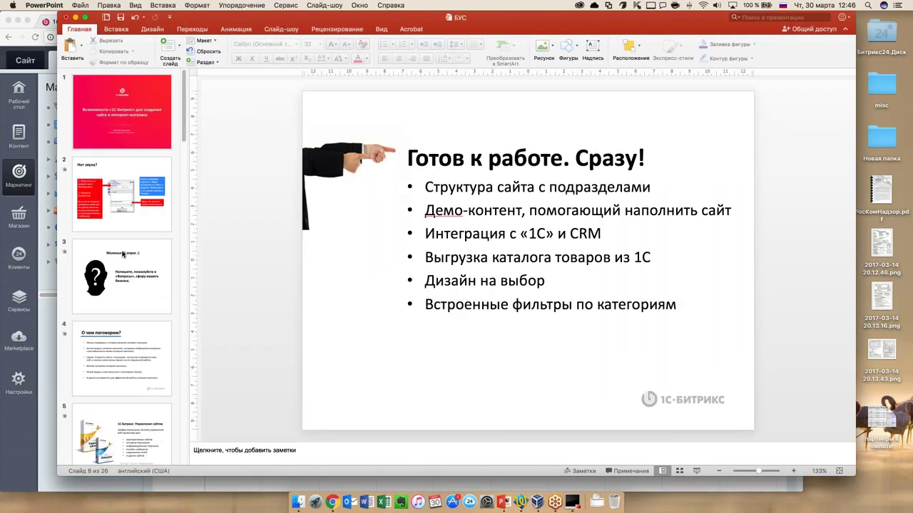
left_click(129, 364)
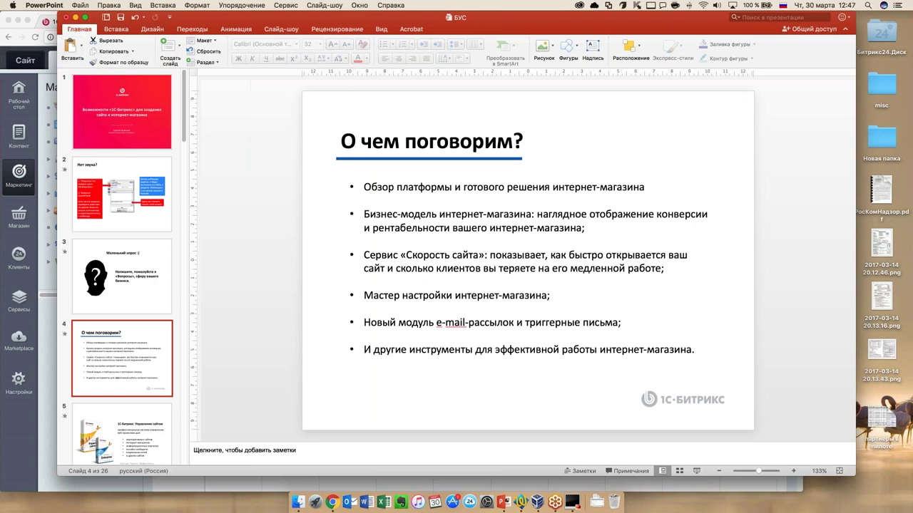
left_click(75, 17)
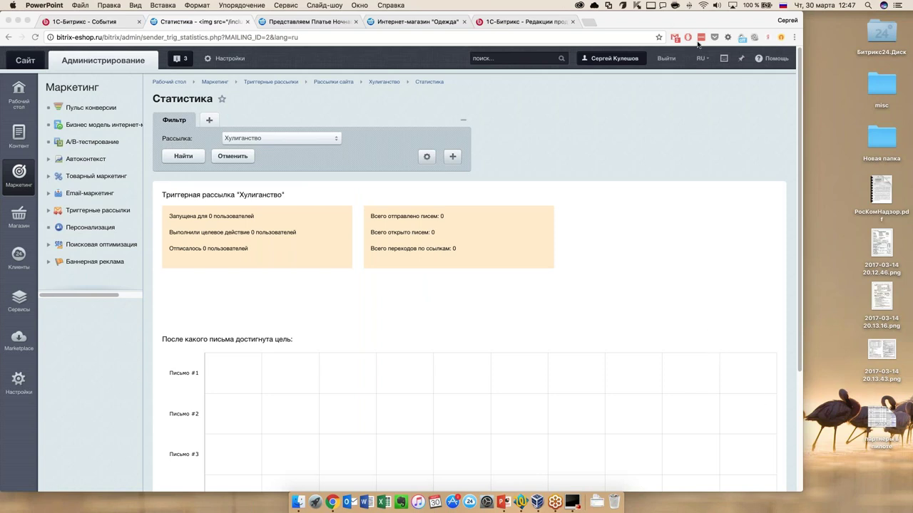
left_click(529, 142)
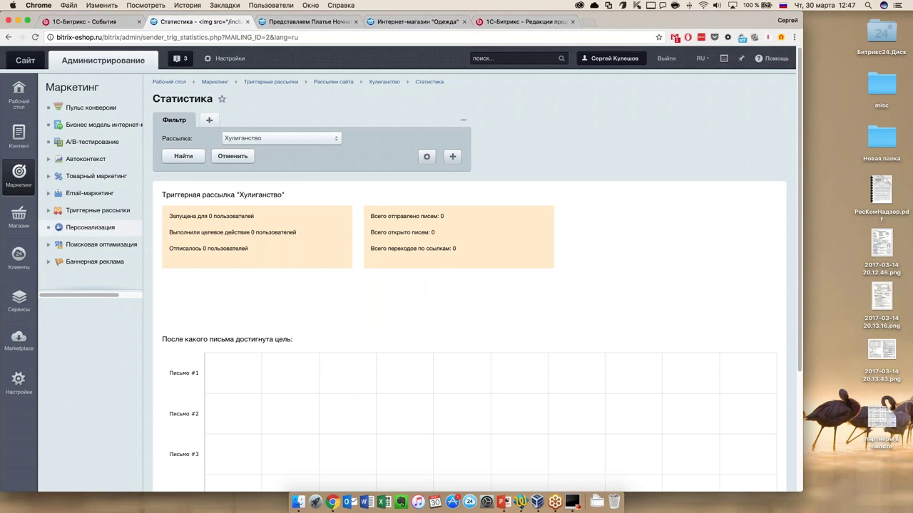
Open the store wizard "Мастер магазина" in the store settings and review its overall progress and the groups of setup tasks.
left_click(21, 216)
left_click(81, 228)
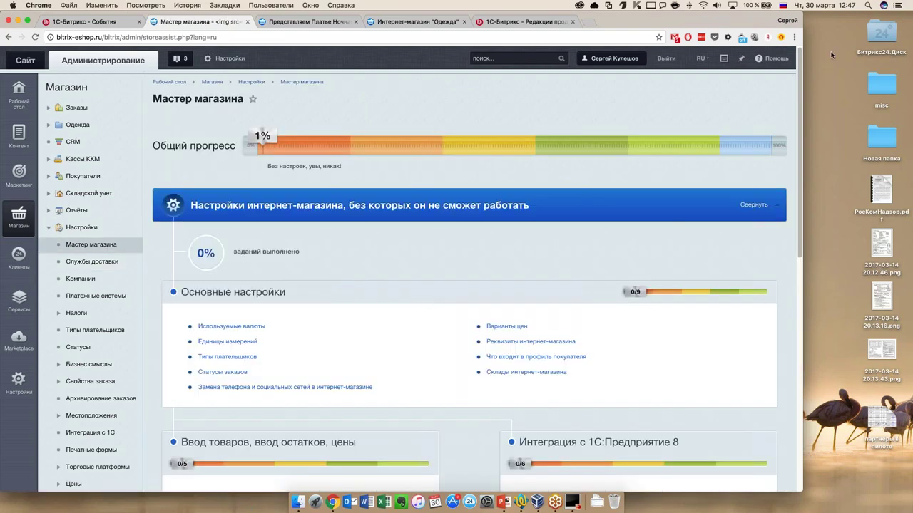
scroll(442, 349, "down", 1)
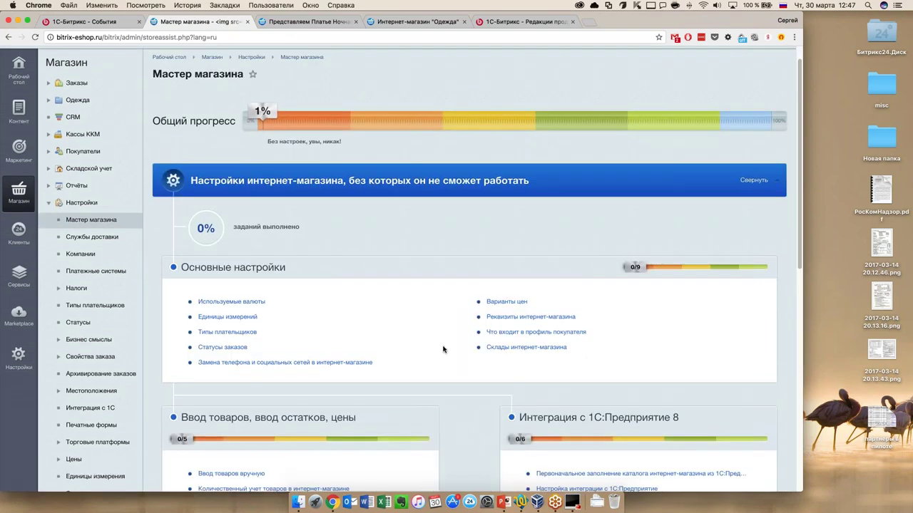
scroll(443, 349, "down", 5)
scroll(448, 349, "up", 4)
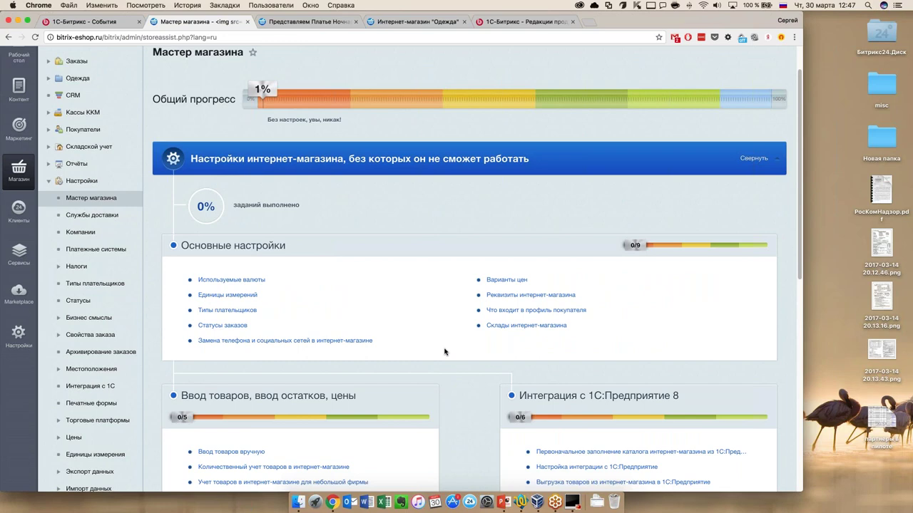
scroll(440, 318, "up", 2)
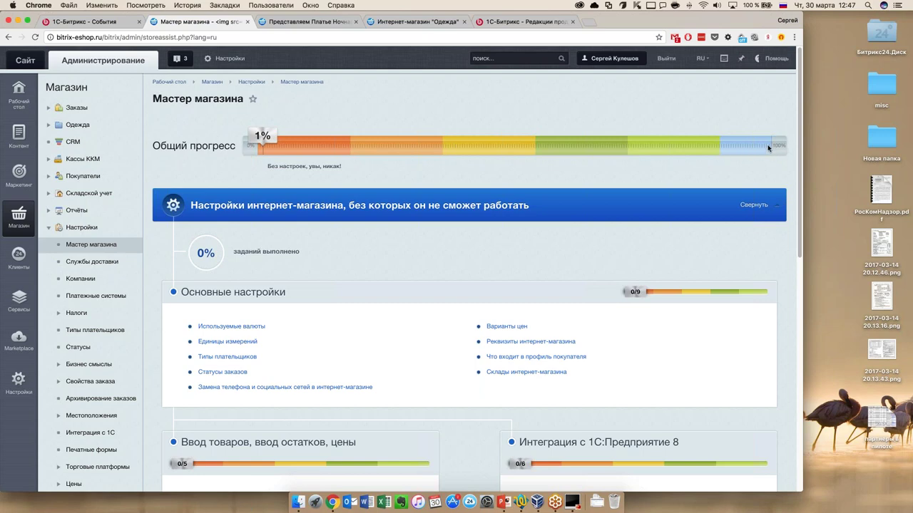
scroll(575, 290, "down", 2)
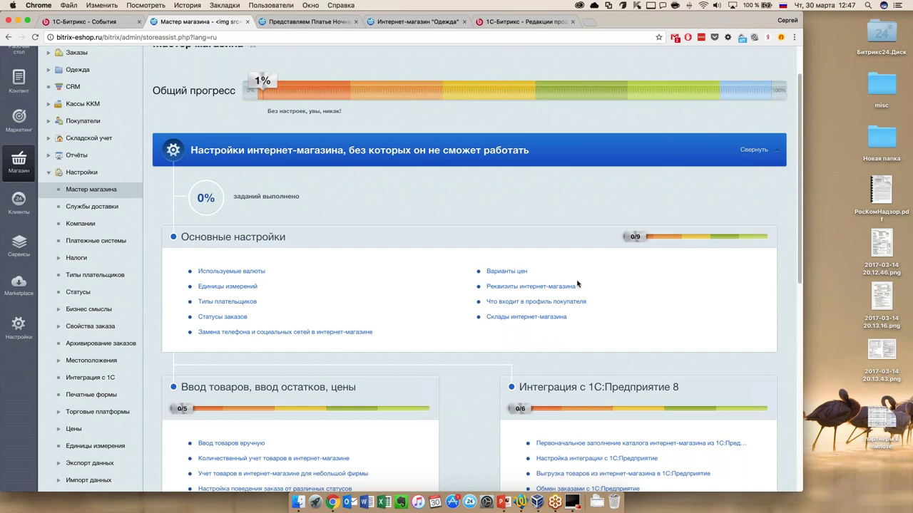
scroll(343, 300, "down", 1)
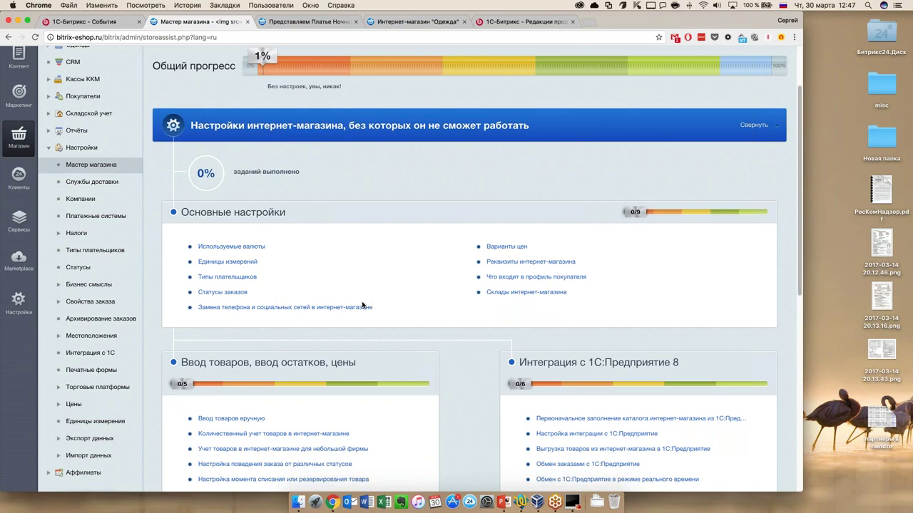
Open the wizard task "Единицы измерения" and examine the task hint, the list of units and the default unit.
left_click(219, 264)
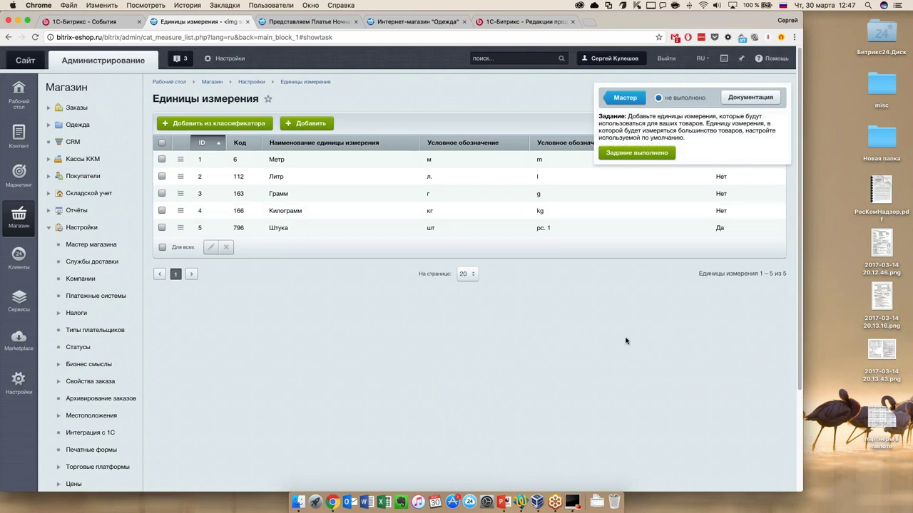
double_click(720, 228)
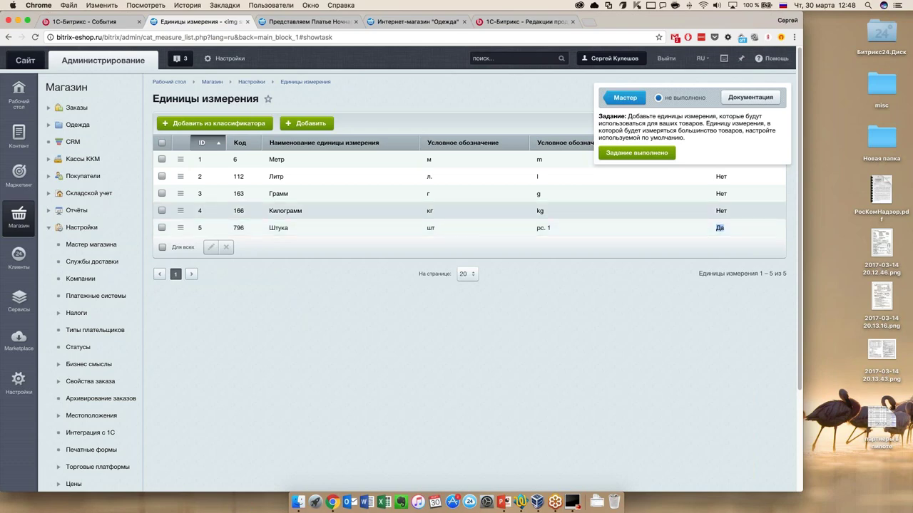
left_click(601, 132)
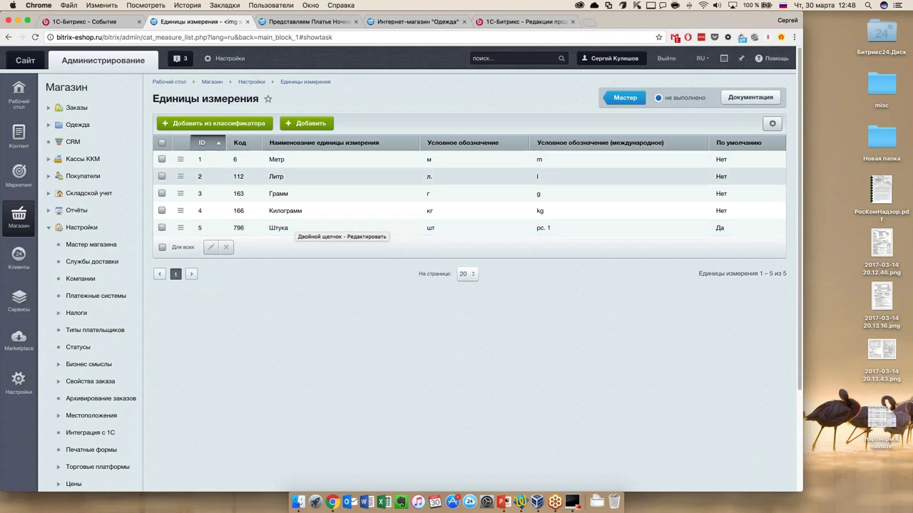
Add "Километр" from the classifier's length units to the store's measurement units and mark the wizard task as completed.
left_click(243, 128)
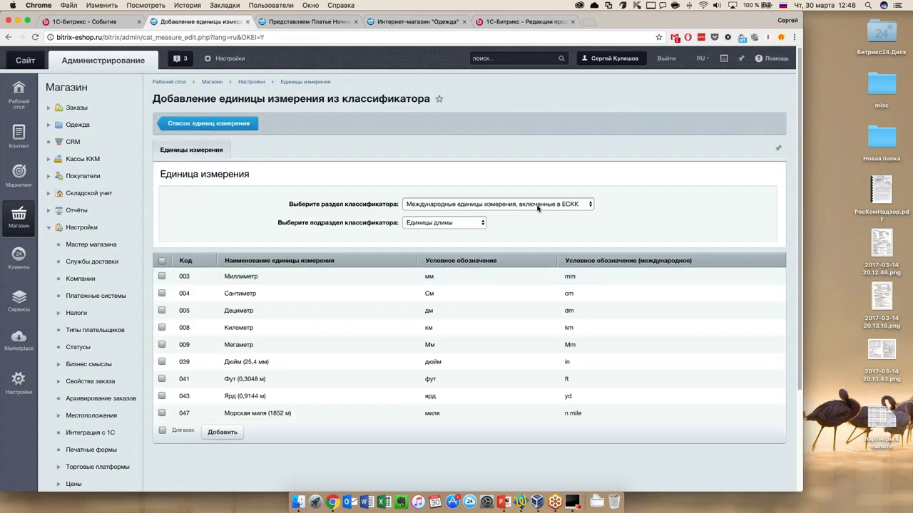
left_click(301, 332)
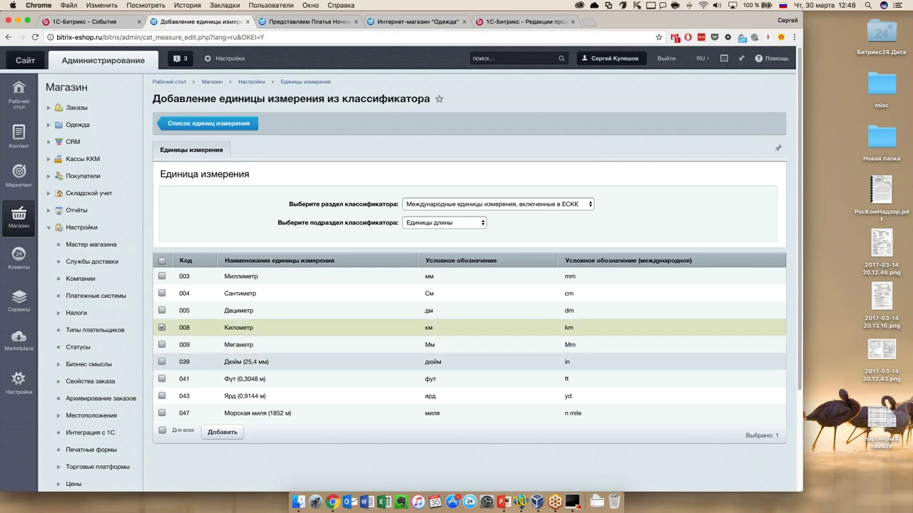
left_click(222, 433)
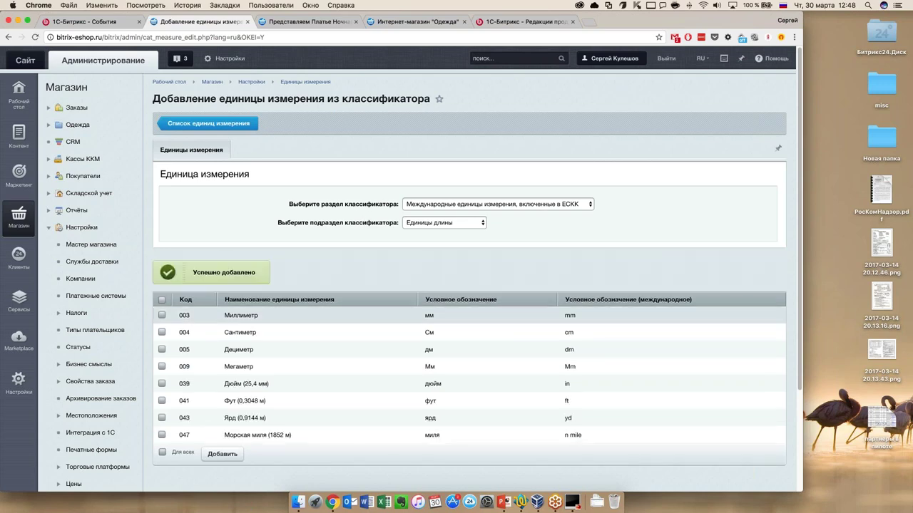
left_click(208, 123)
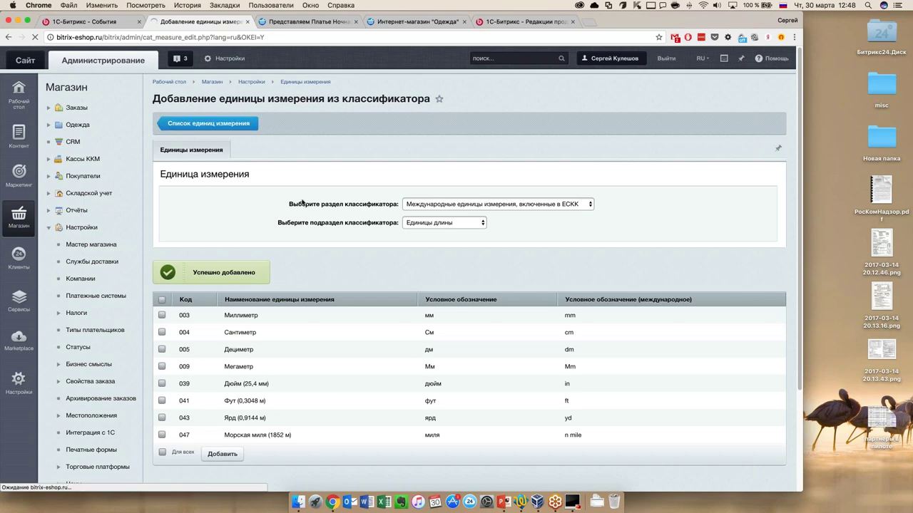
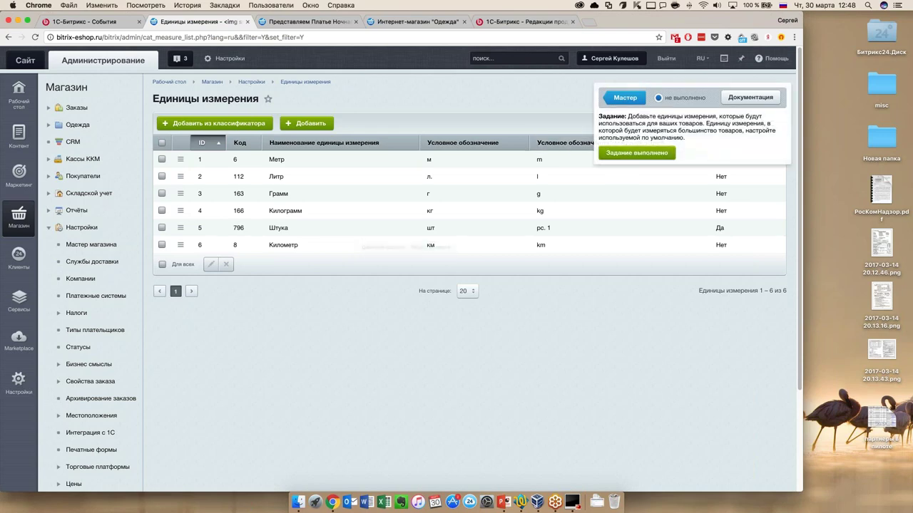
left_click(652, 158)
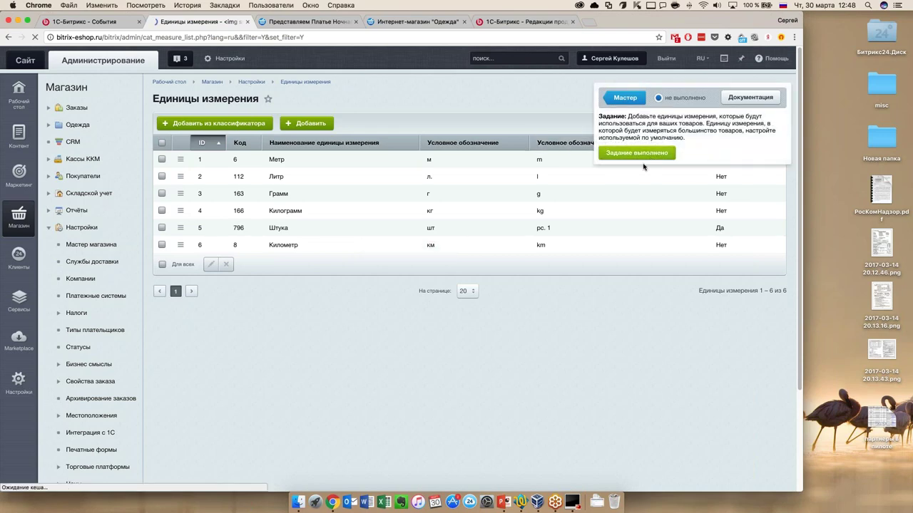
Return to the store wizard, open the task "Статусы заказов" and bring up its documentation.
mouse_move(638, 99)
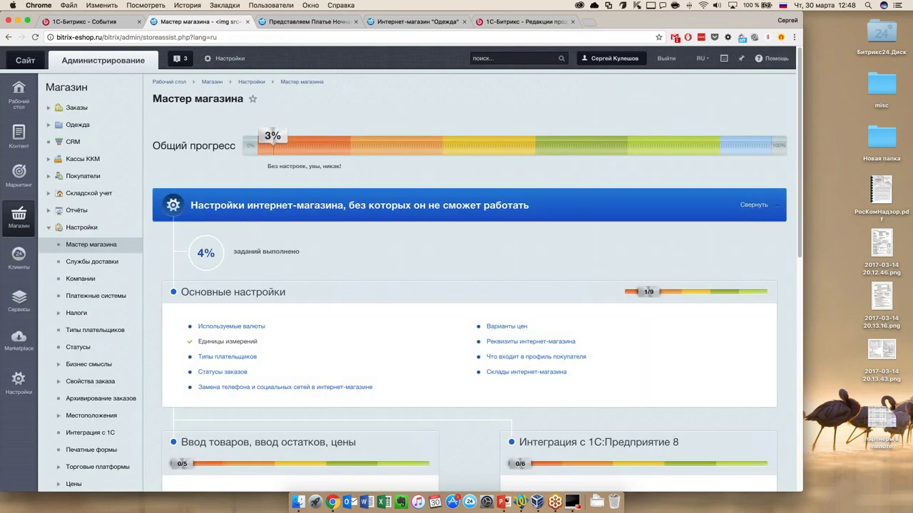
scroll(338, 276, "down", 1)
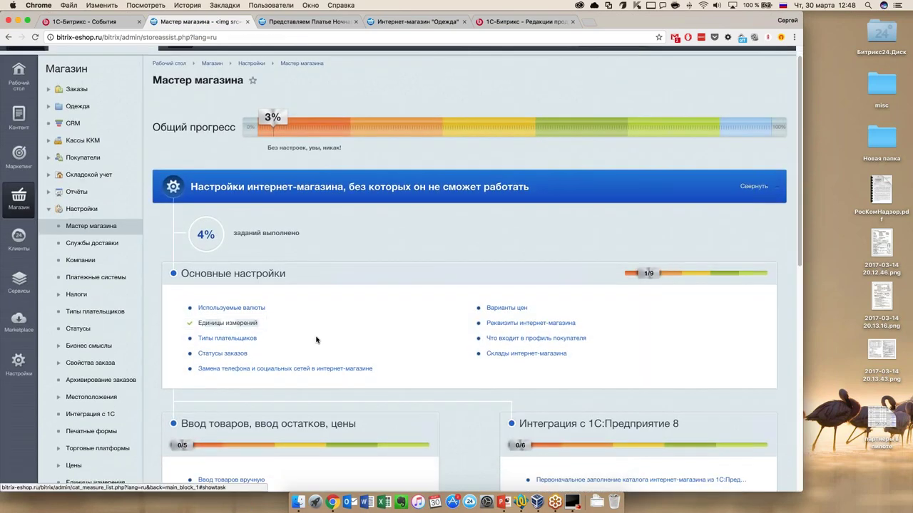
left_click(225, 355)
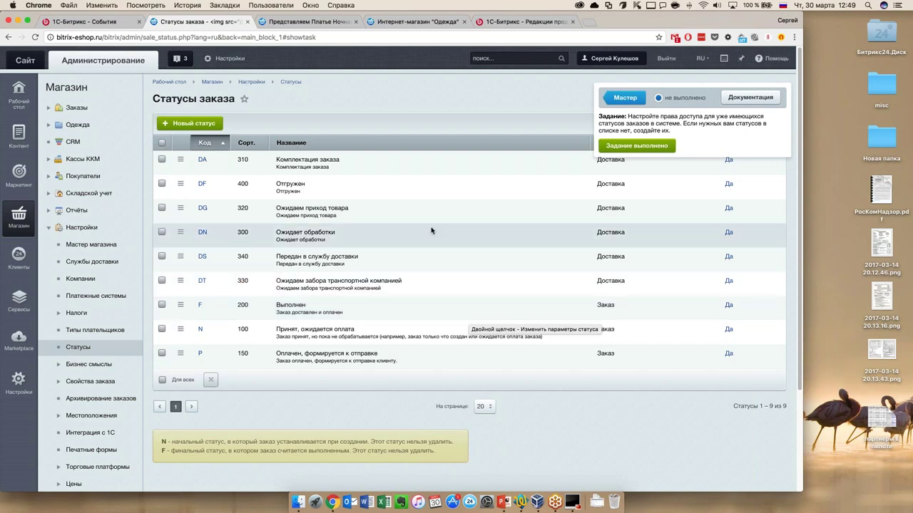
left_click(749, 98)
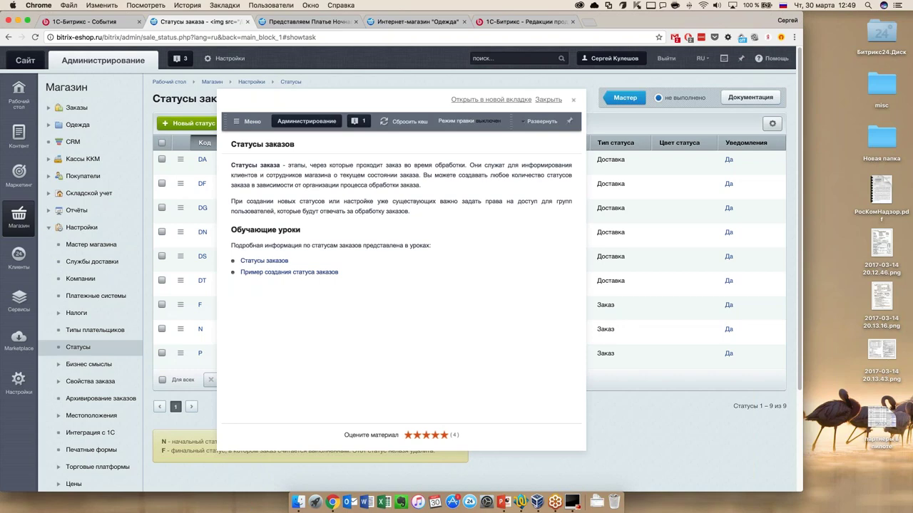
Open the training lesson "Статусы заказов", review the special statuses and the status form, and return to the status documentation.
left_click(264, 261)
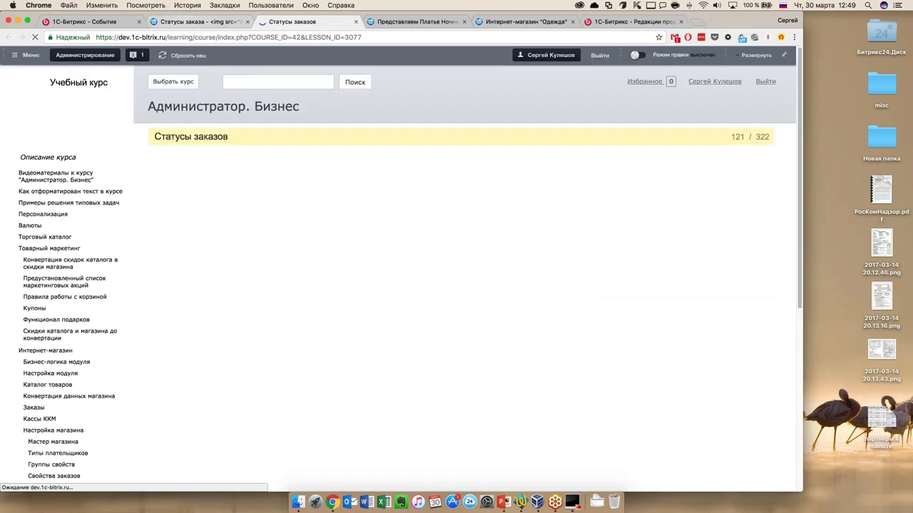
scroll(463, 271, "down", 5)
scroll(464, 271, "down", 3)
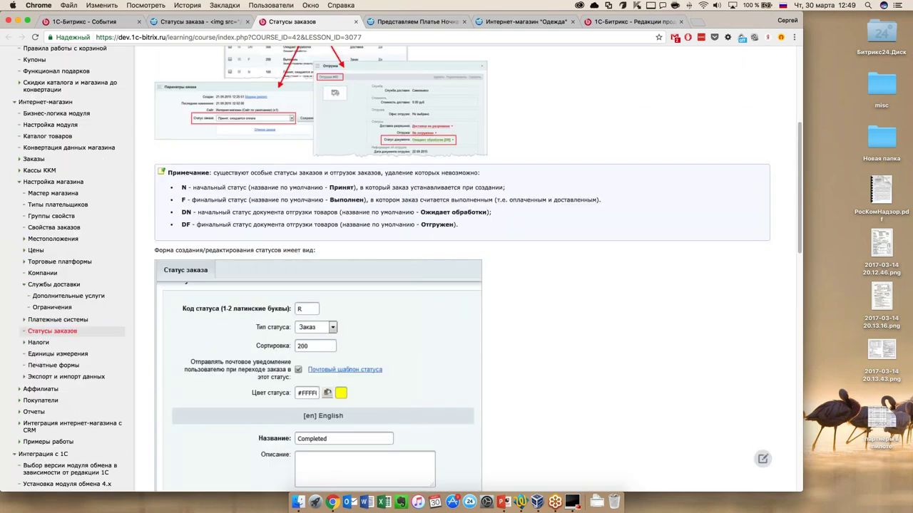
left_click(203, 24)
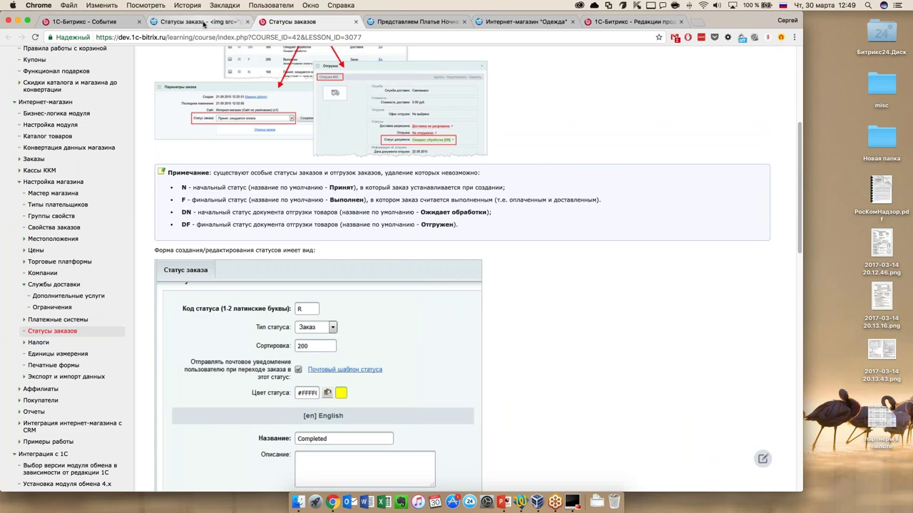
Review the lesson "Пример создания статуса заказов", then close both lesson pages and the documentation window.
left_click(341, 274)
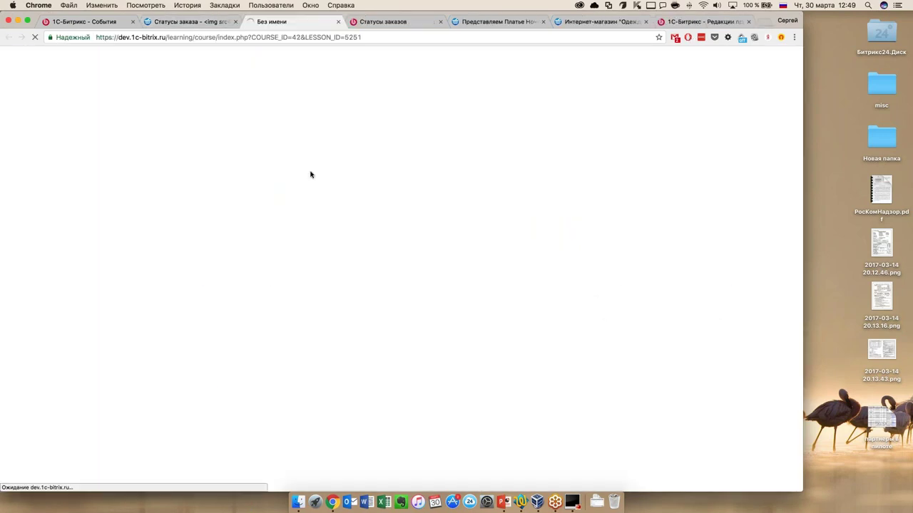
scroll(371, 245, "down", 10)
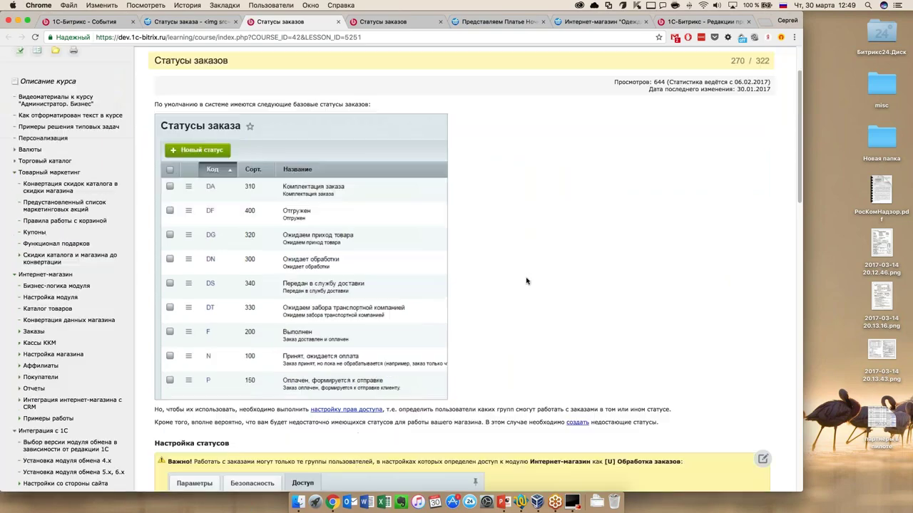
scroll(527, 281, "down", 15)
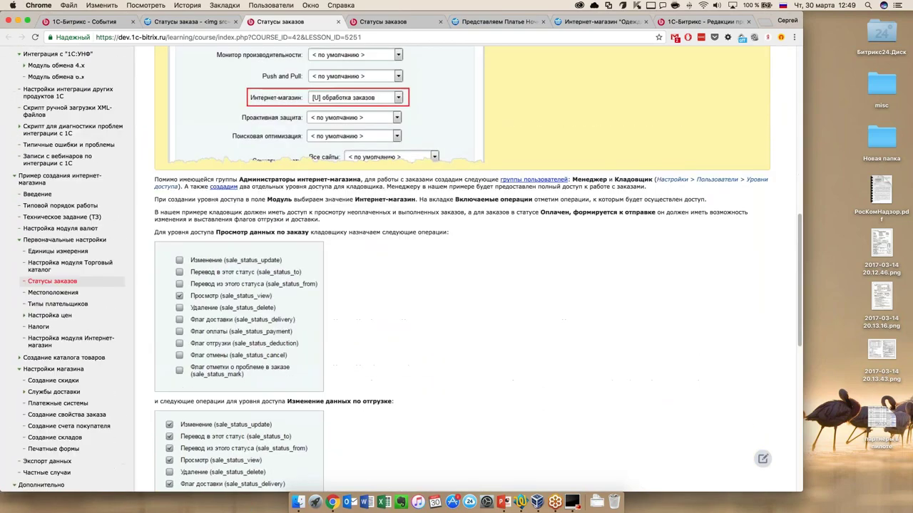
scroll(524, 283, "down", 4)
scroll(499, 285, "up", 4)
left_click(338, 21)
left_click(338, 22)
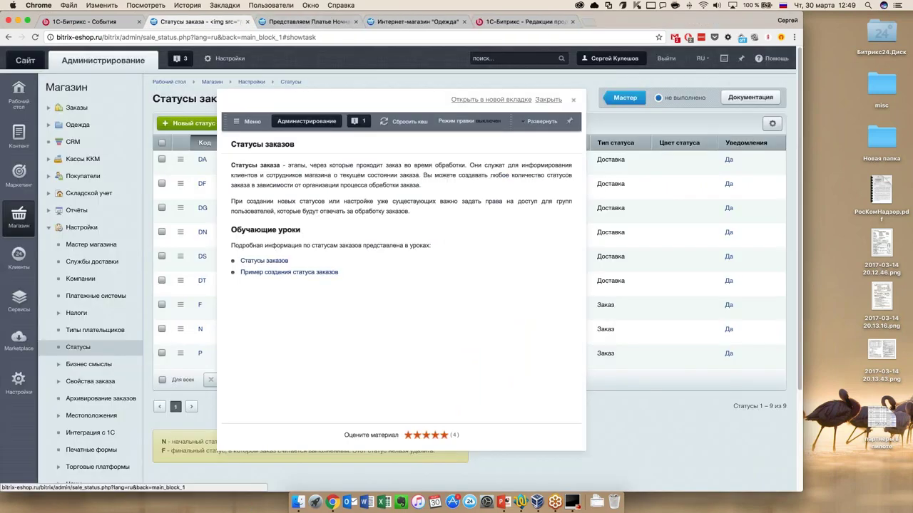
left_click(573, 101)
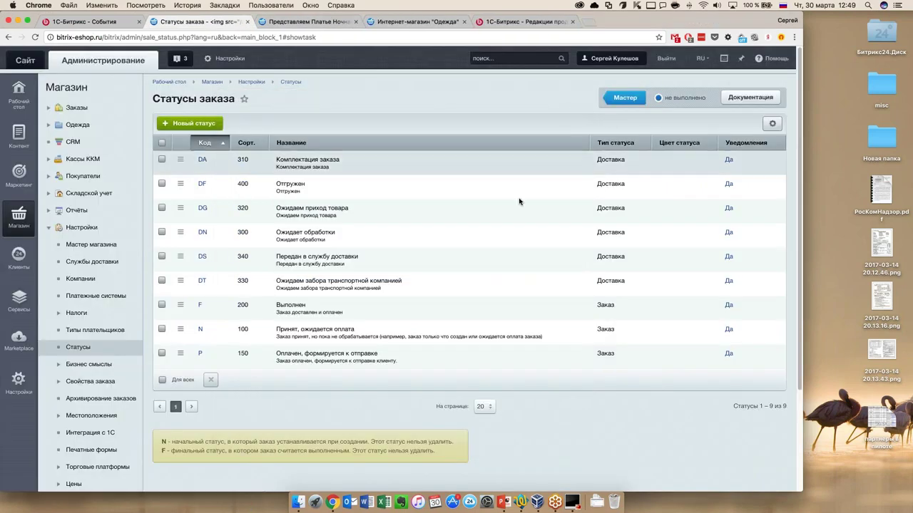
Open the context help for order statuses and review its courses, reference materials, quick search, feedback form and support request option.
left_click(773, 58)
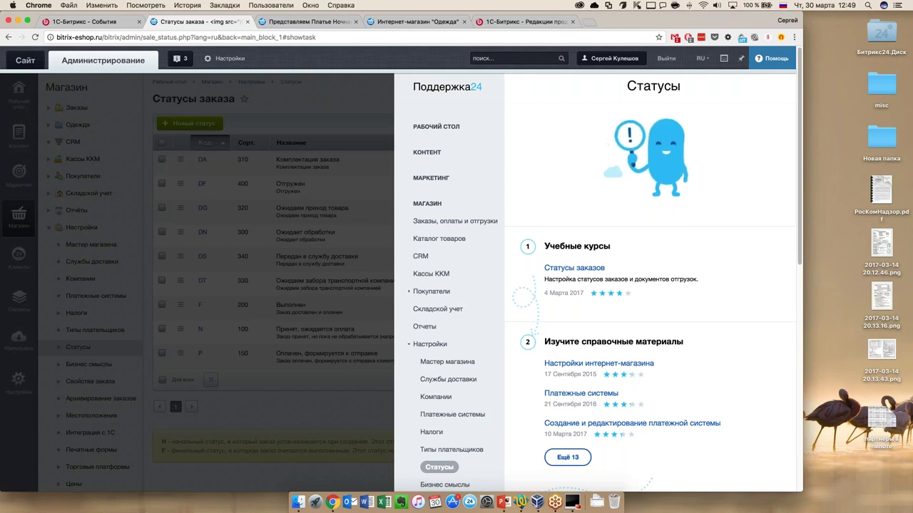
scroll(574, 212, "down", 2)
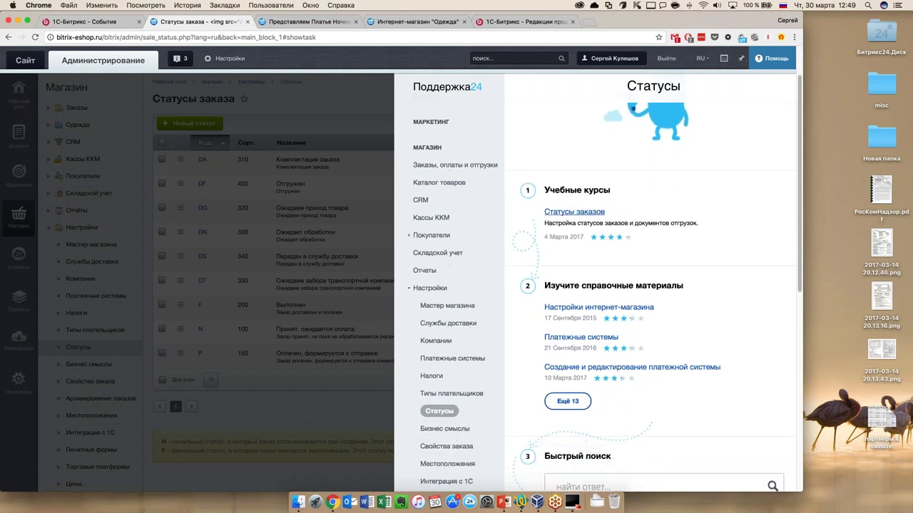
scroll(608, 344, "down", 7)
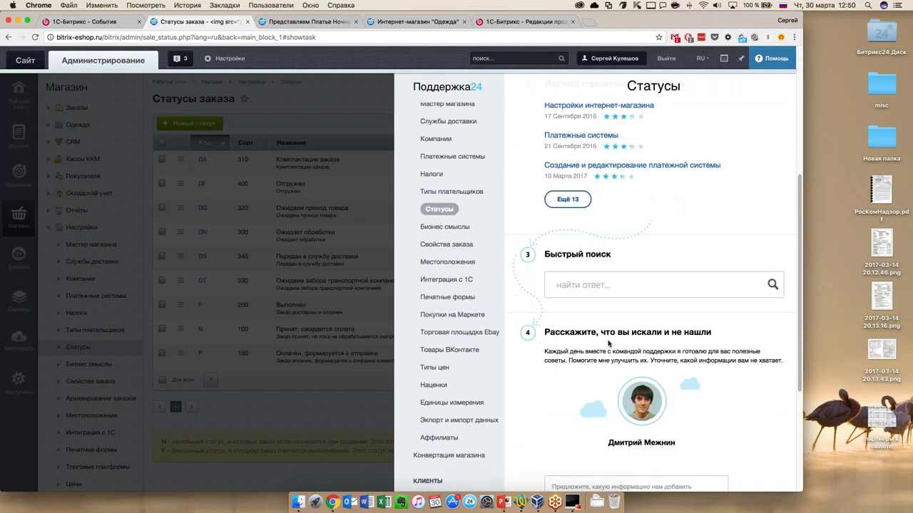
scroll(608, 344, "down", 4)
scroll(736, 300, "down", 3)
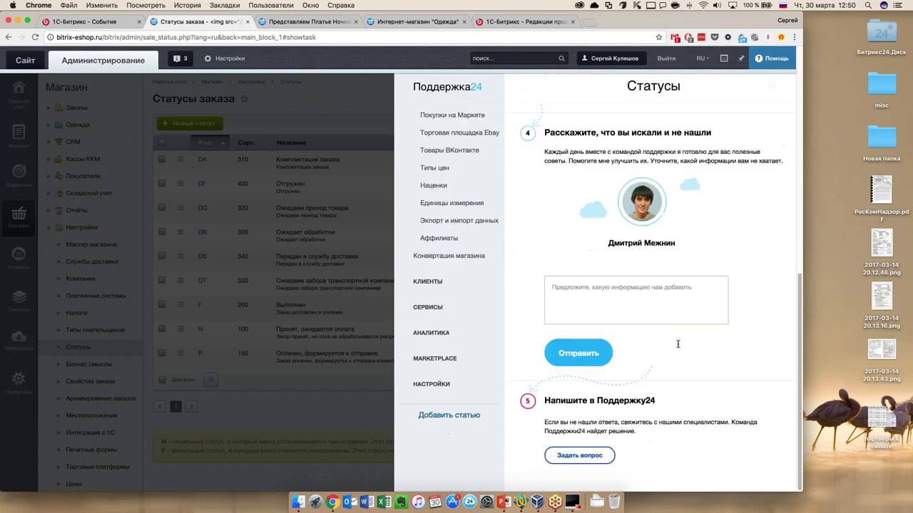
left_click(571, 457)
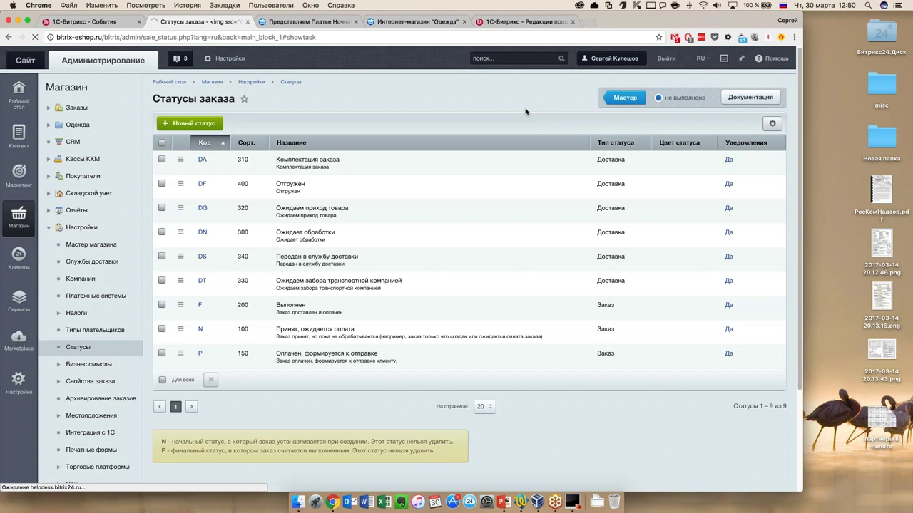
Return from the order statuses to the store wizard and review the overall progress and basic settings tasks.
scroll(97, 356, "down", 1)
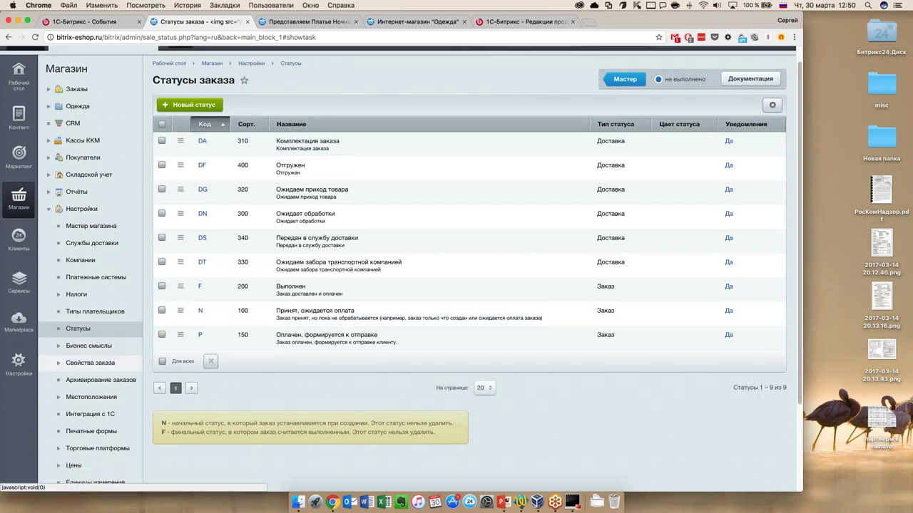
scroll(97, 355, "up", 1)
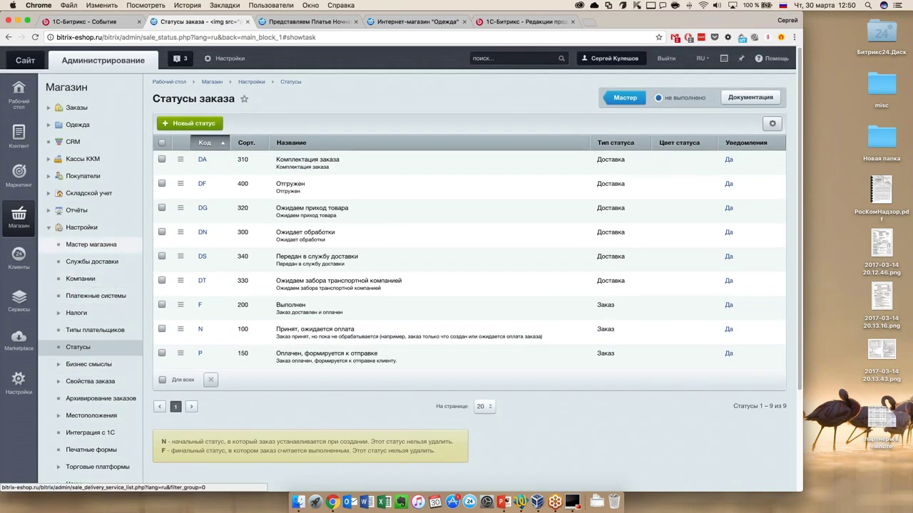
left_click(49, 227)
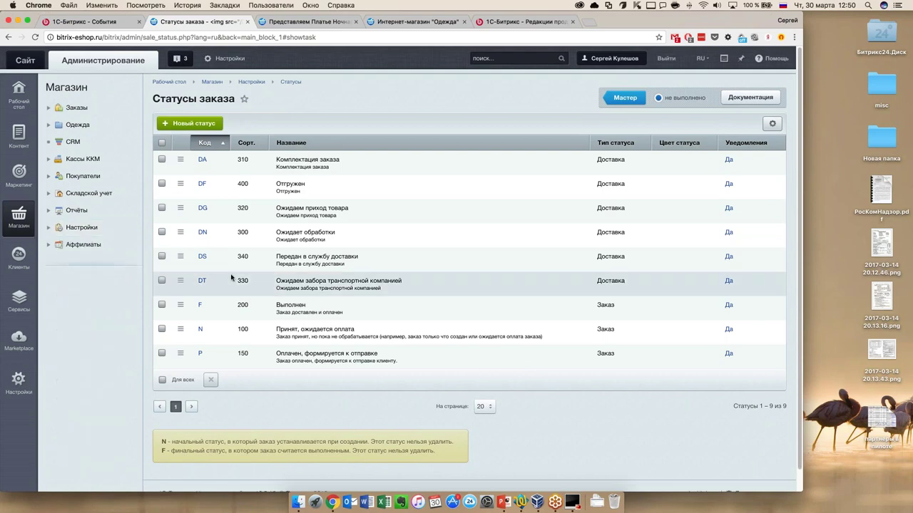
left_click(620, 104)
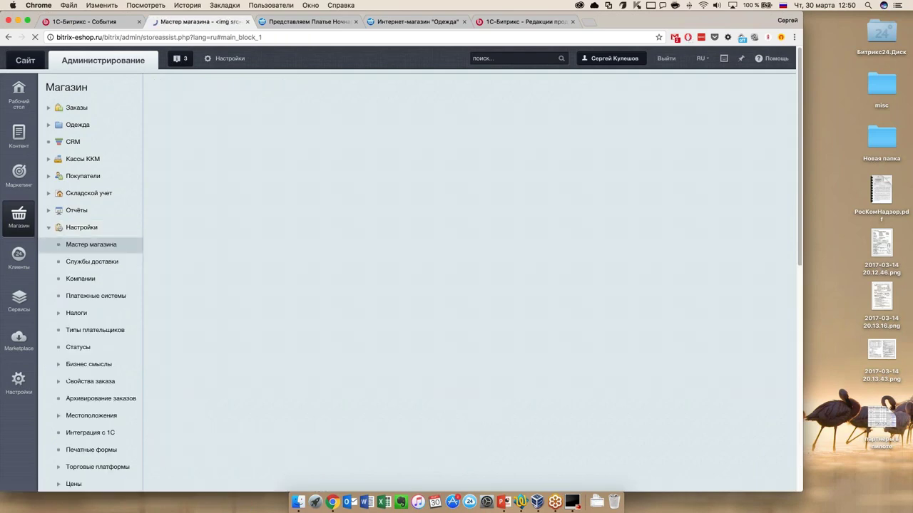
scroll(471, 271, "up", 5)
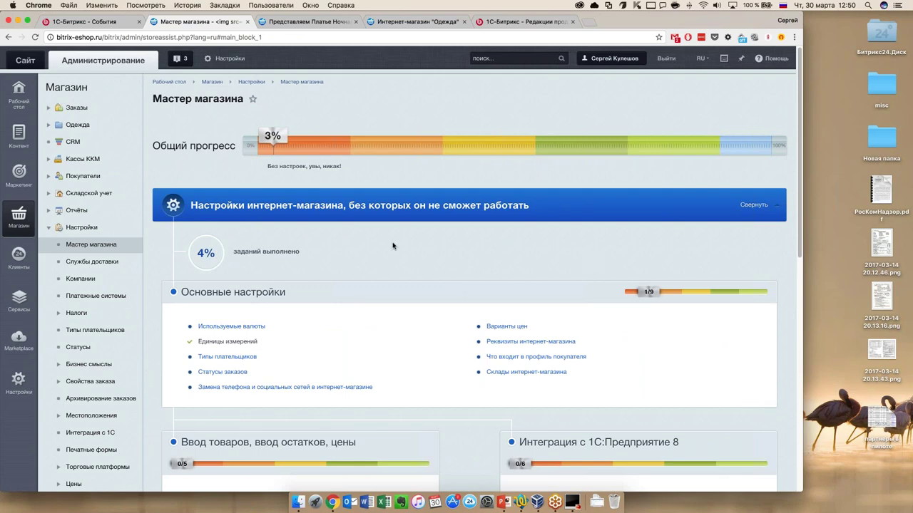
Open the list of banners under banner advertising in the marketing section.
left_click(81, 227)
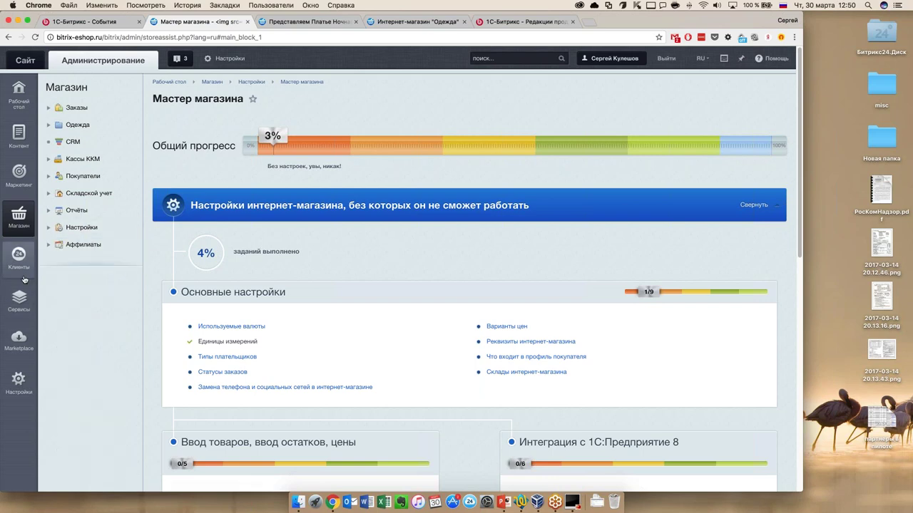
left_click(19, 175)
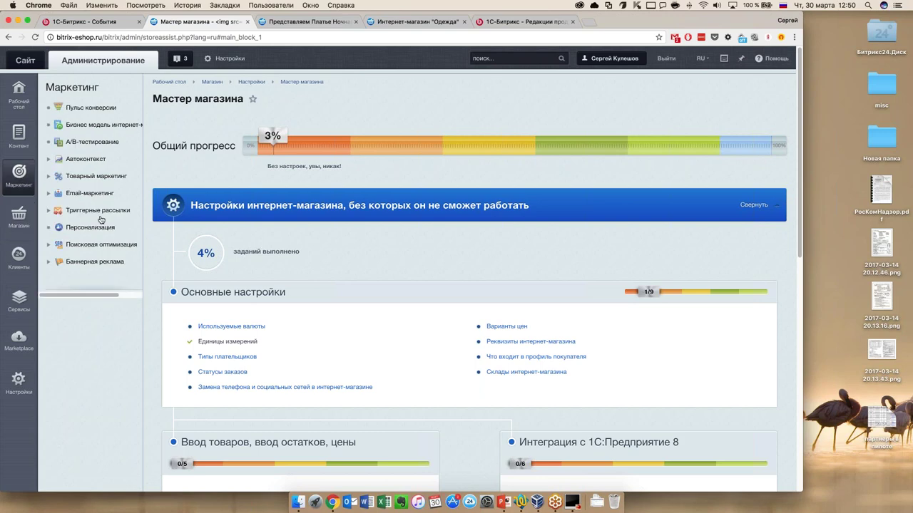
left_click(92, 261)
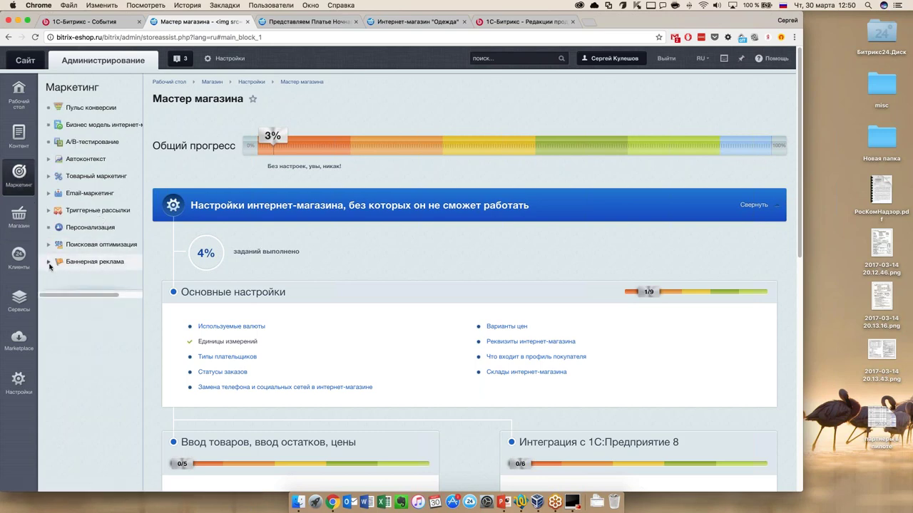
left_click(79, 296)
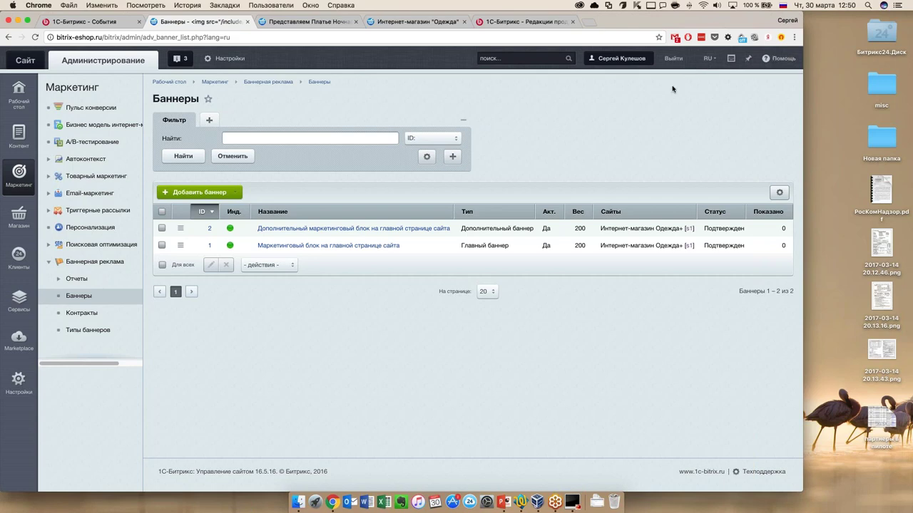
Open the banner "Дополнительный маркетинговый блок на главной странице сайта" and examine its parameters, content type and status settings.
left_click(416, 228)
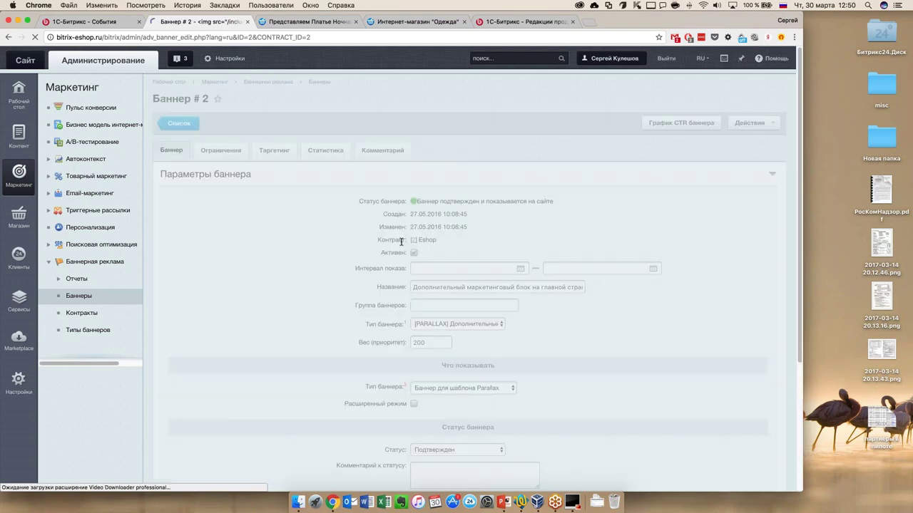
scroll(401, 241, "down", 2)
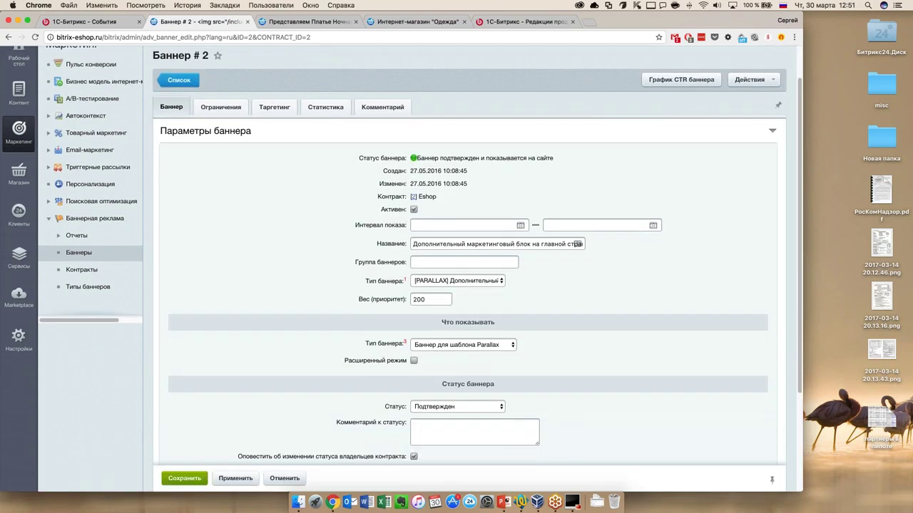
scroll(401, 242, "down", 2)
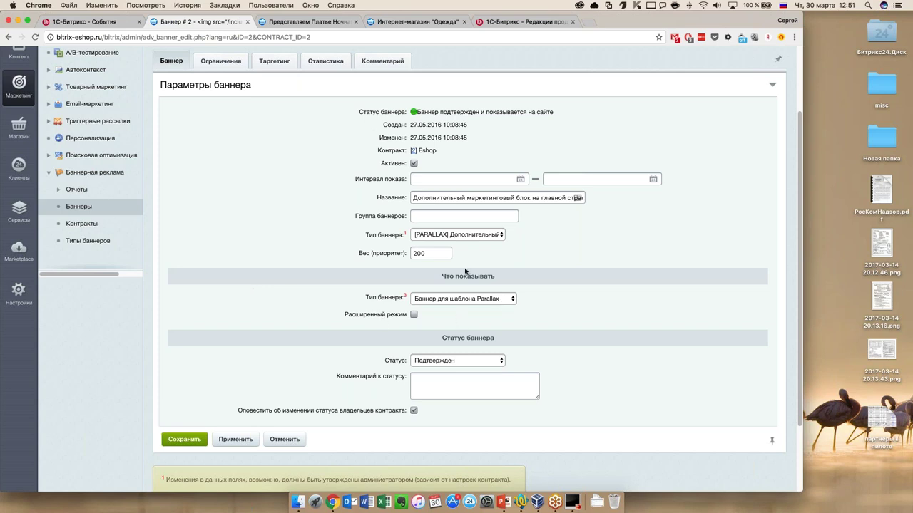
scroll(285, 288, "up", 1)
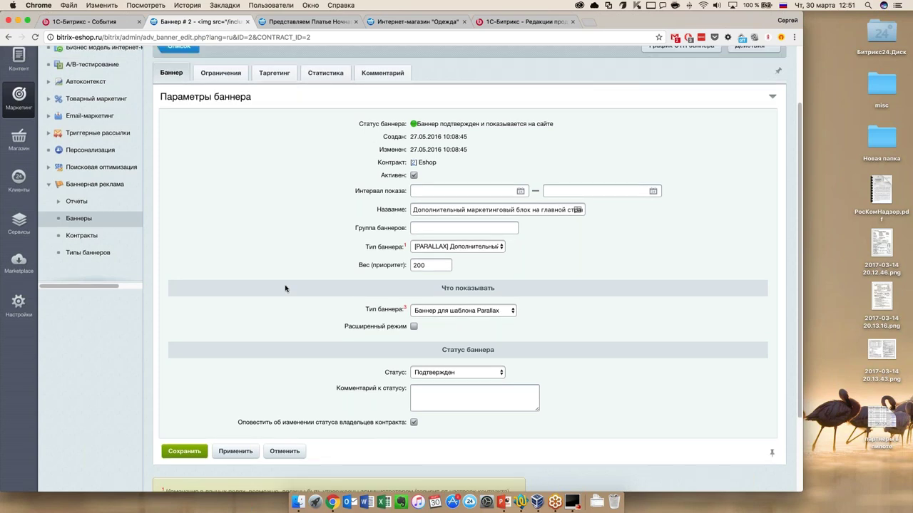
scroll(285, 288, "up", 1)
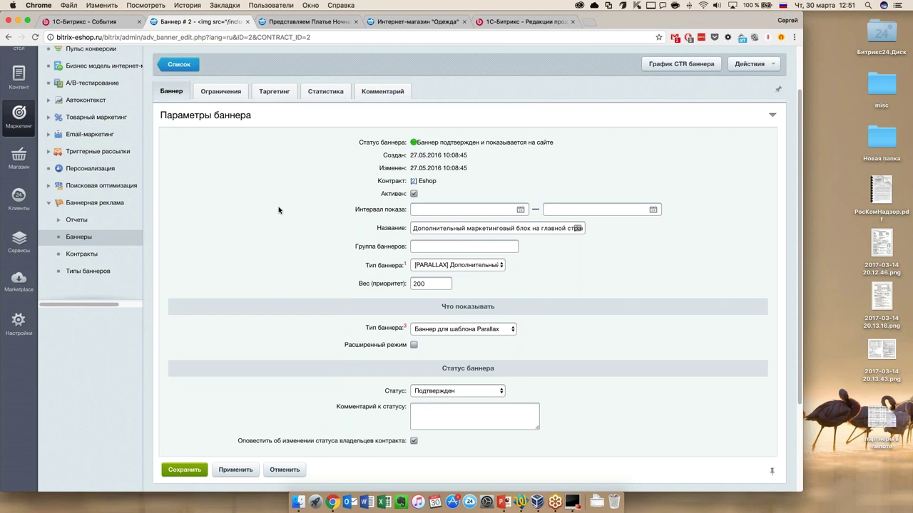
Check the banner's type, view the delivery banner on the storefront home page, and return to the banner settings.
left_click(442, 266)
left_click(414, 21)
scroll(262, 414, "down", 10)
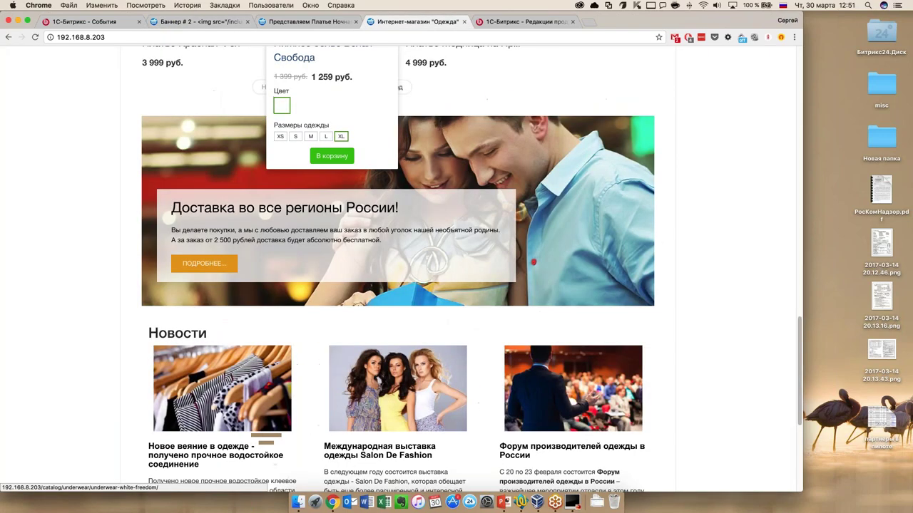
left_click(193, 23)
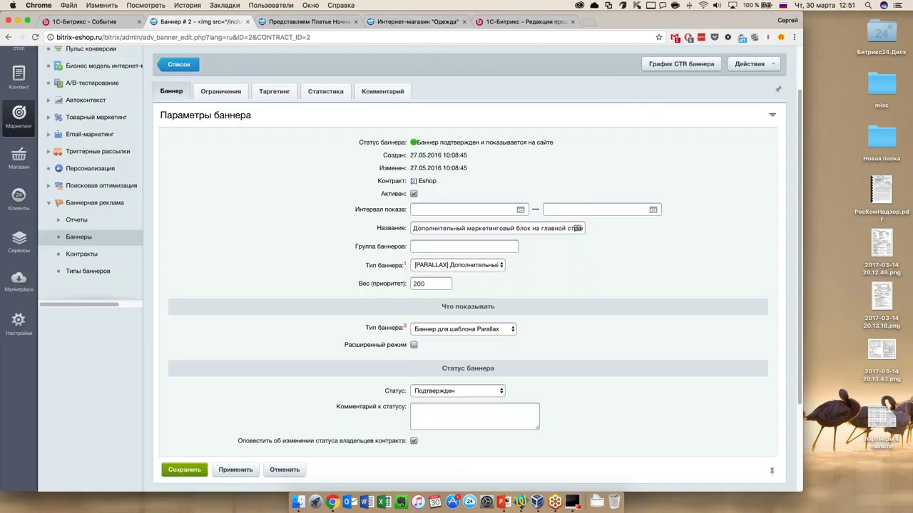
In the banner's display restrictions, turn on fixing the number of impressions and showing banners at an even rate.
left_click(230, 93)
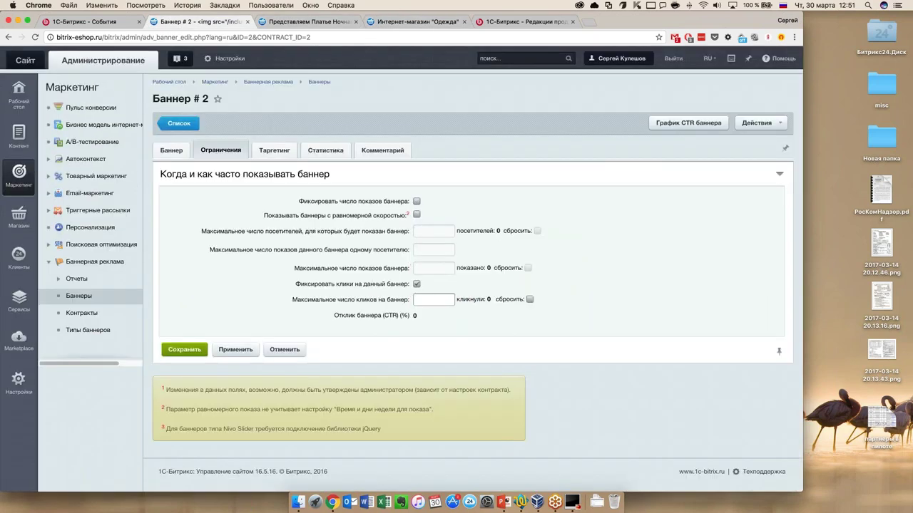
left_click(417, 201)
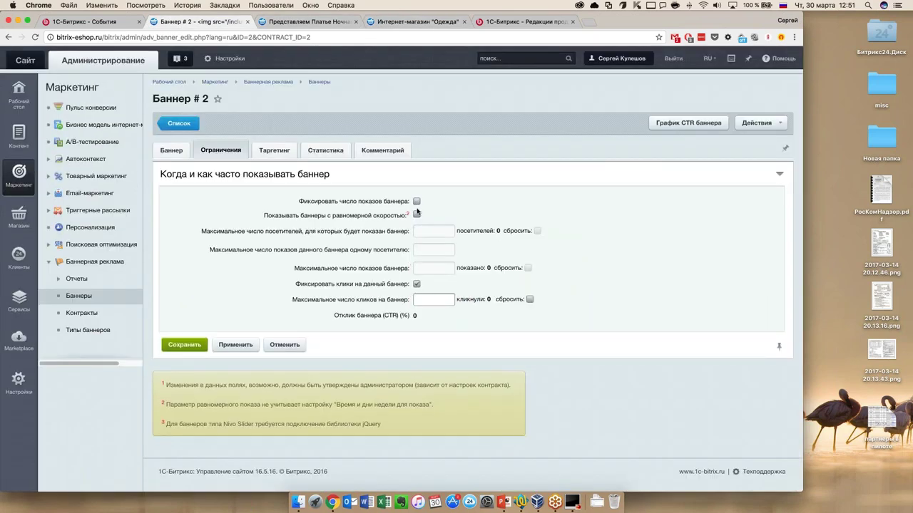
left_click(417, 215)
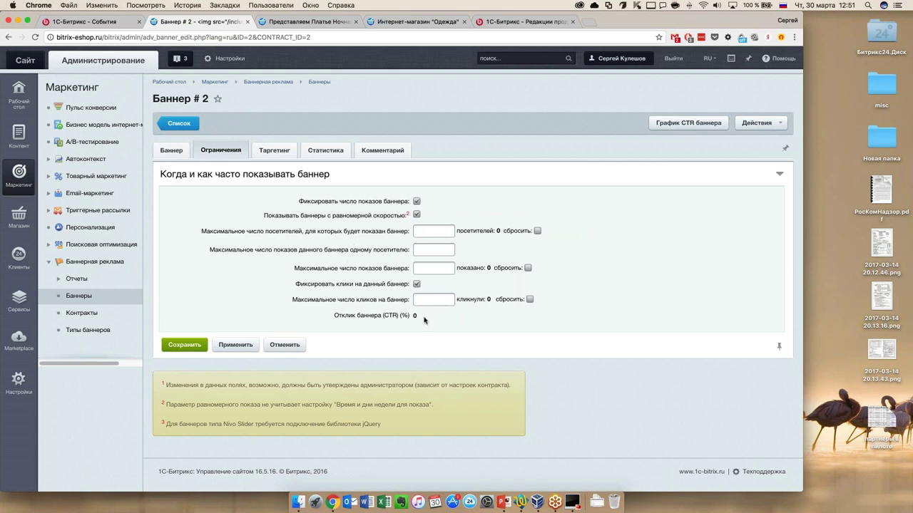
Examine the banner's targeting settings: sites, allowed and excluded pages, user groups, keywords, and display hours by weekday.
left_click(274, 150)
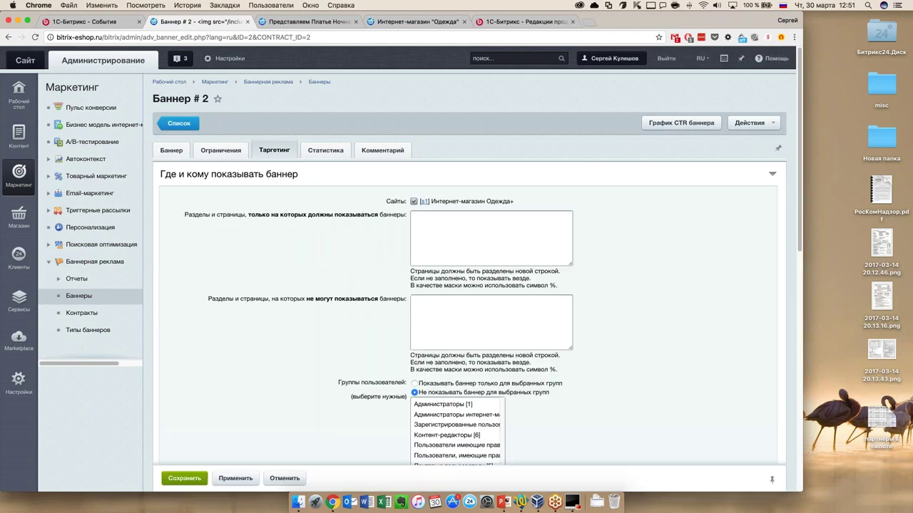
scroll(379, 318, "down", 1)
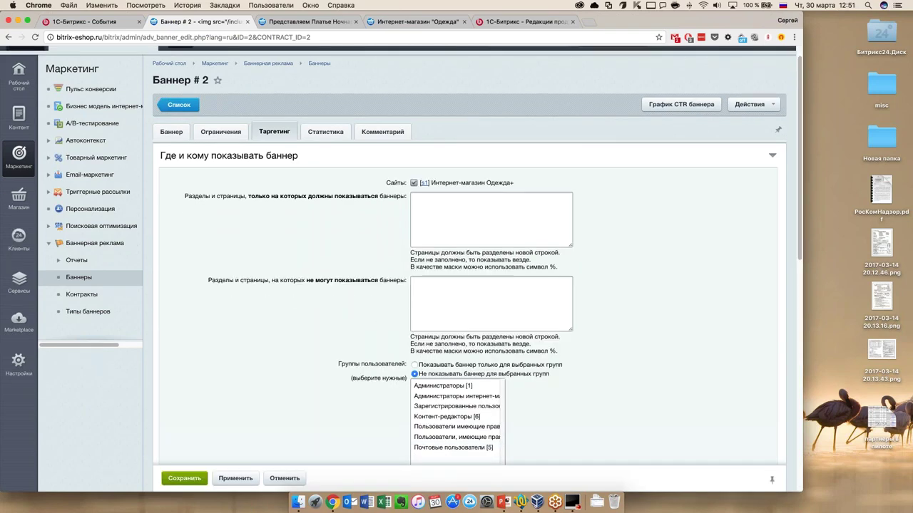
left_click(438, 213)
scroll(449, 329, "down", 2)
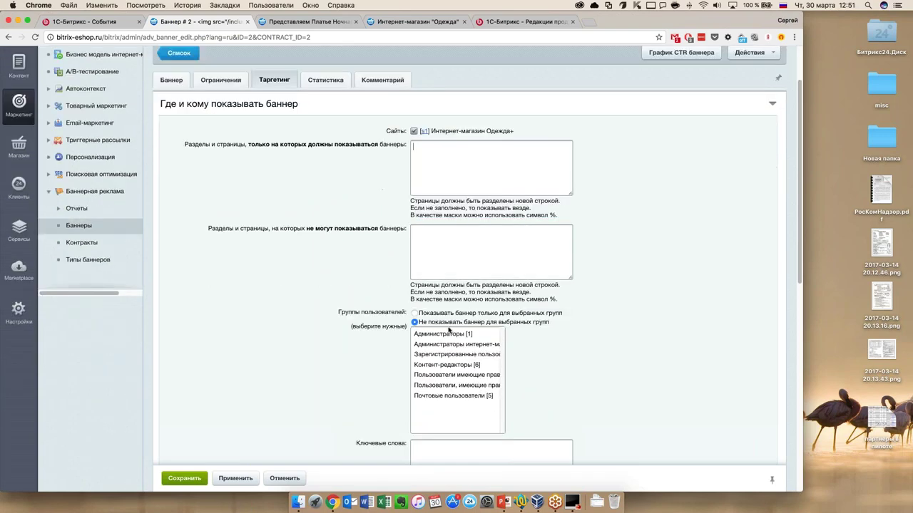
scroll(438, 339, "down", 4)
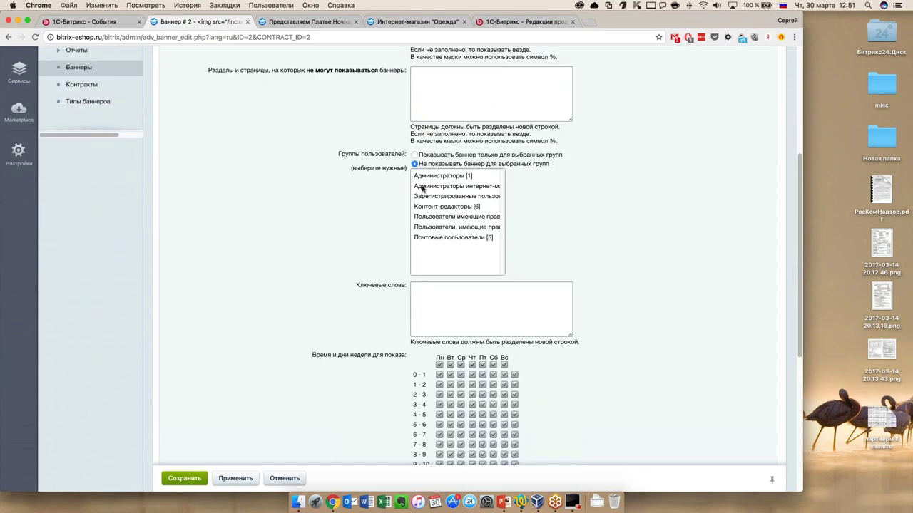
scroll(330, 254, "down", 6)
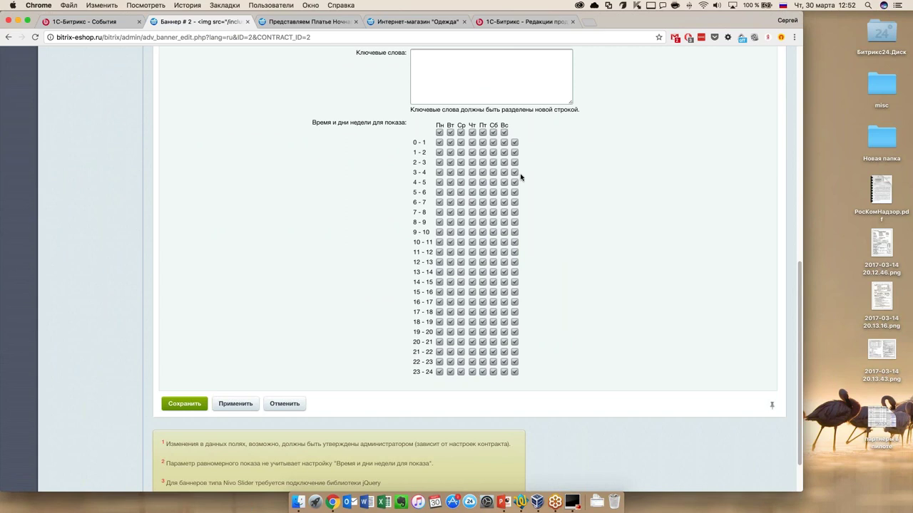
scroll(352, 262, "up", 1)
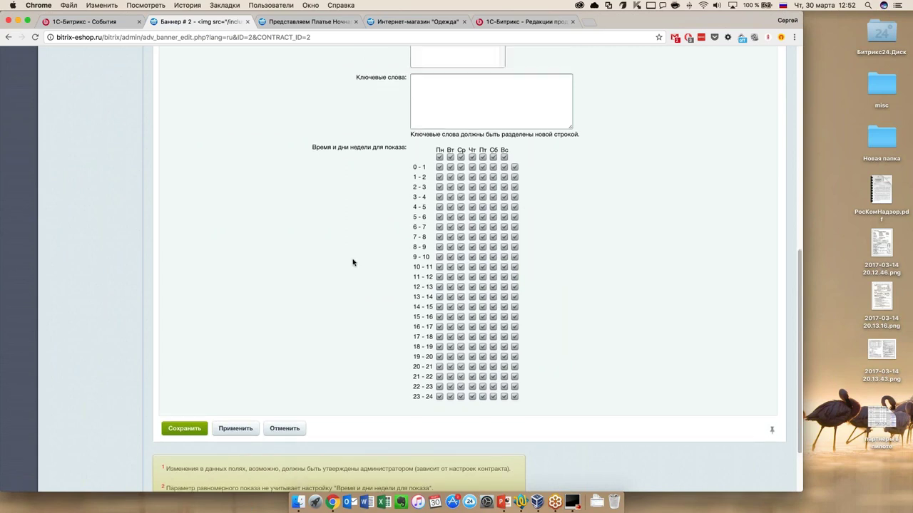
scroll(353, 263, "up", 10)
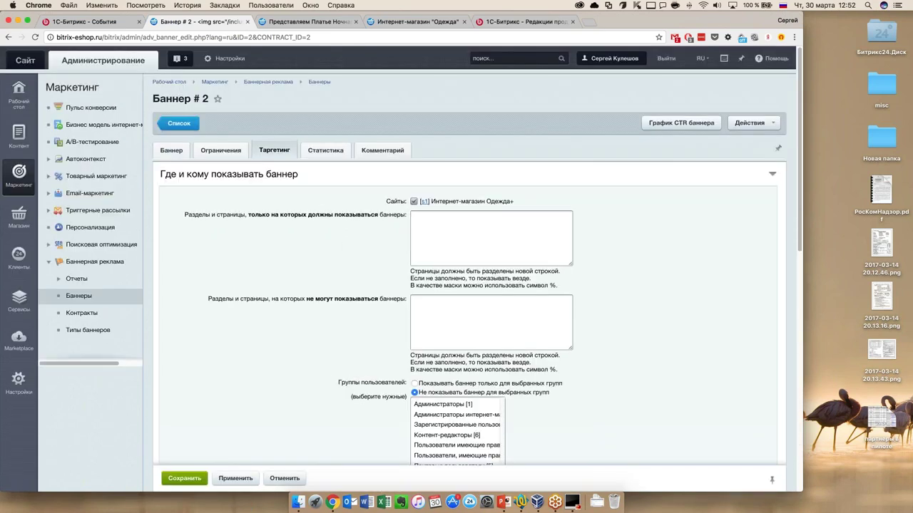
Review how banner clicks are recorded in statistics, and check the extended mode option in the banner's main parameters.
left_click(326, 150)
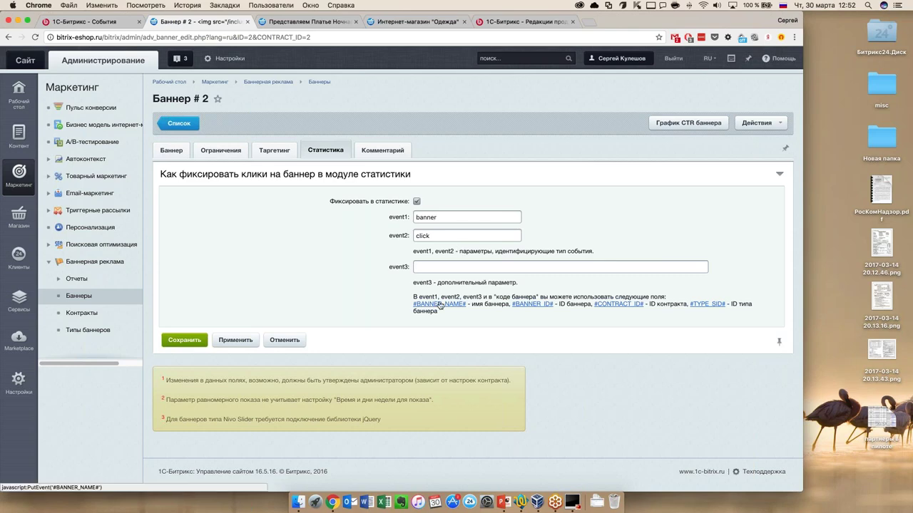
left_click(171, 150)
scroll(317, 326, "down", 5)
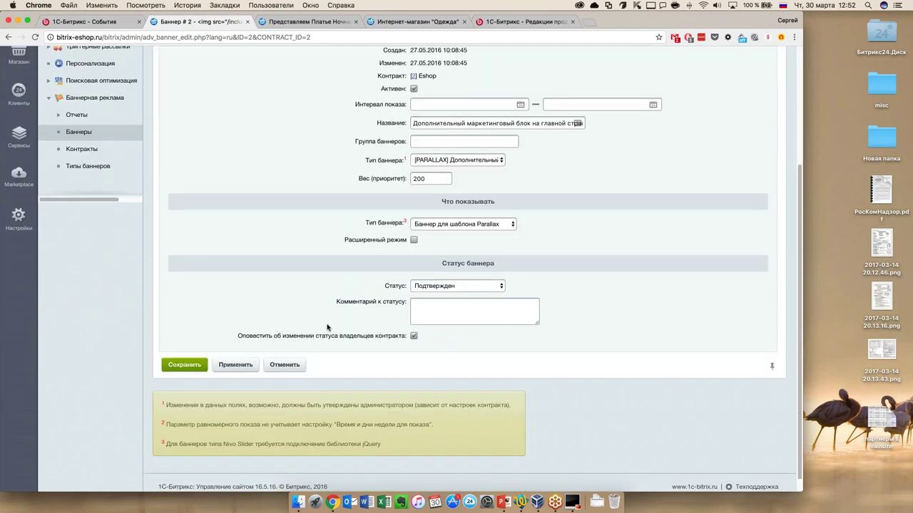
left_click(413, 239)
left_click(414, 239)
scroll(230, 358, "up", 3)
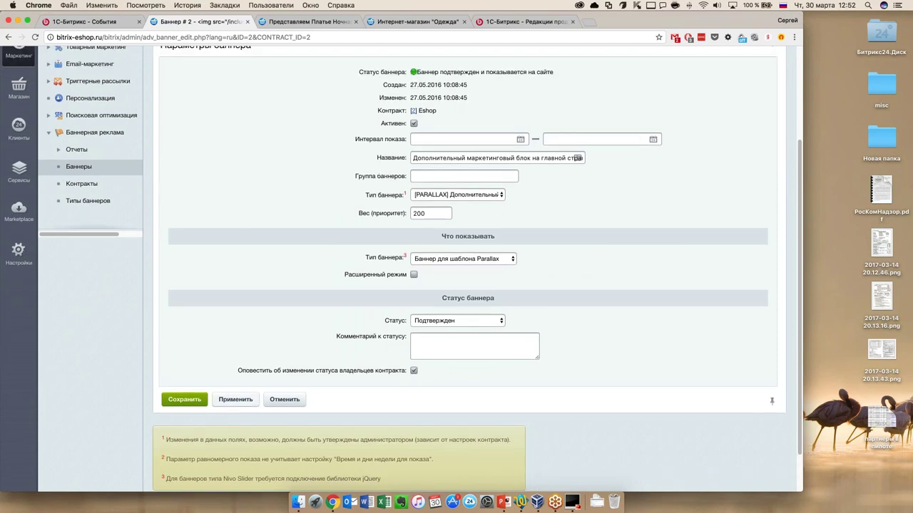
scroll(265, 370, "up", 1)
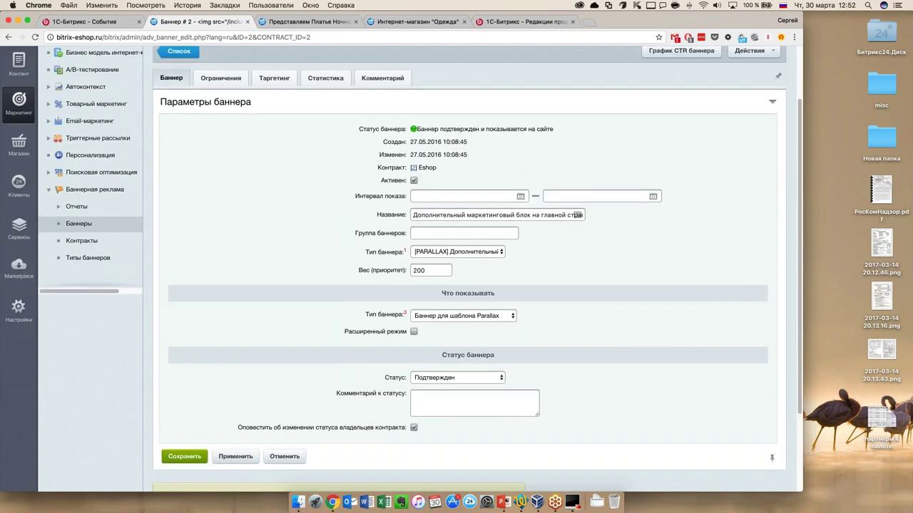
Open the MAIN type from the list of banner types and display it in view mode.
left_click(87, 257)
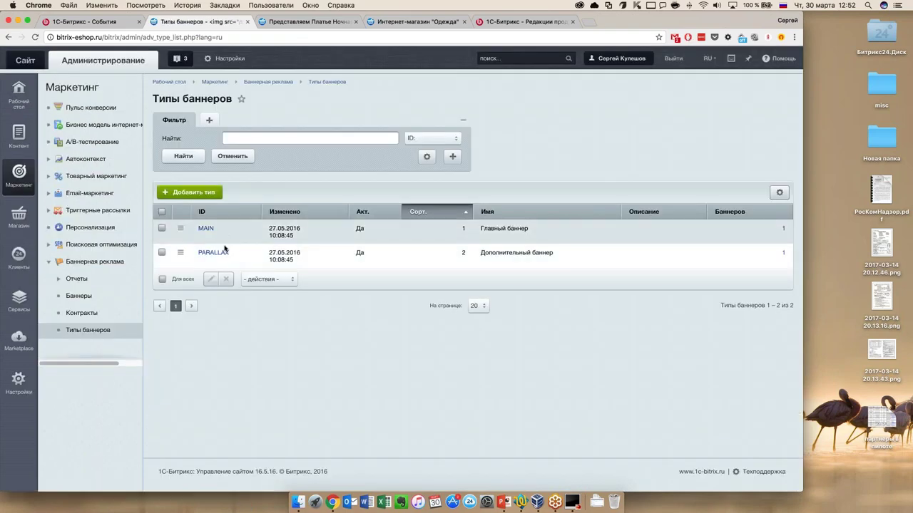
left_click(205, 229)
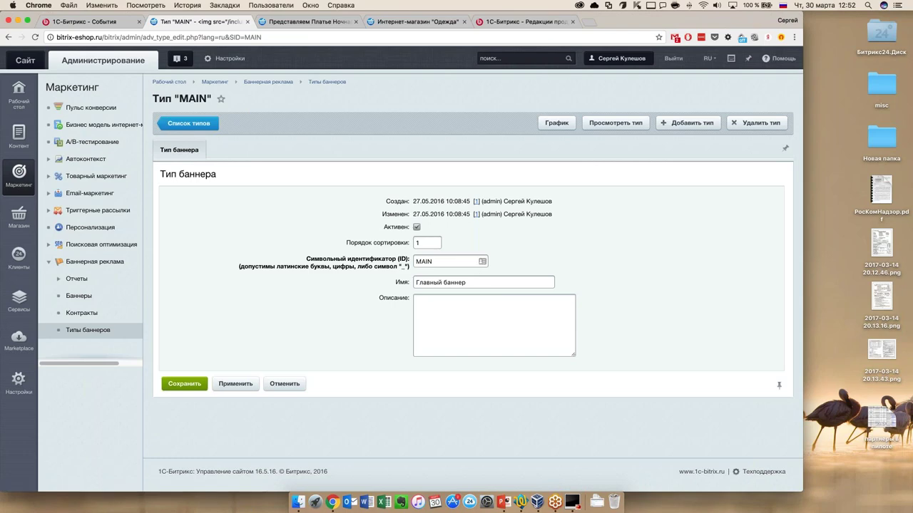
left_click(616, 123)
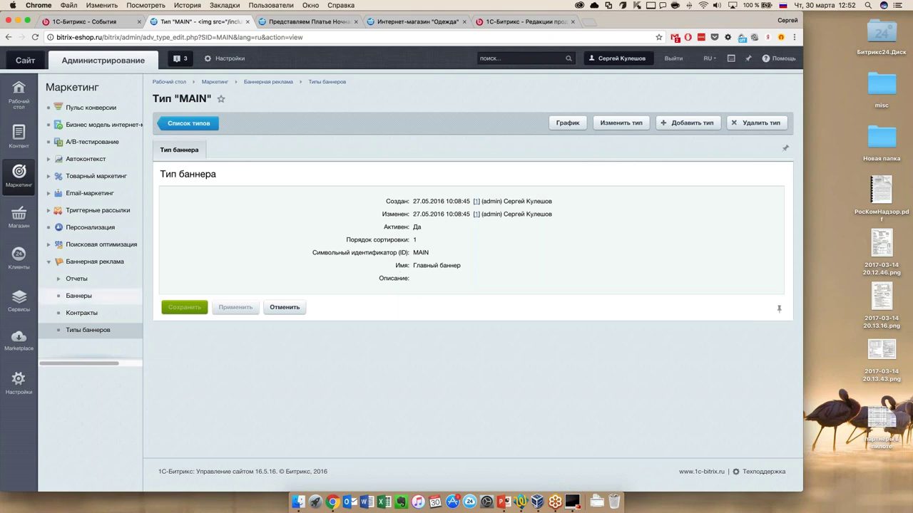
Reopen the banner "Дополнительный маркетинговый блок на главной странице сайта" from the banner list and examine its parameters, content type and status.
left_click(102, 302)
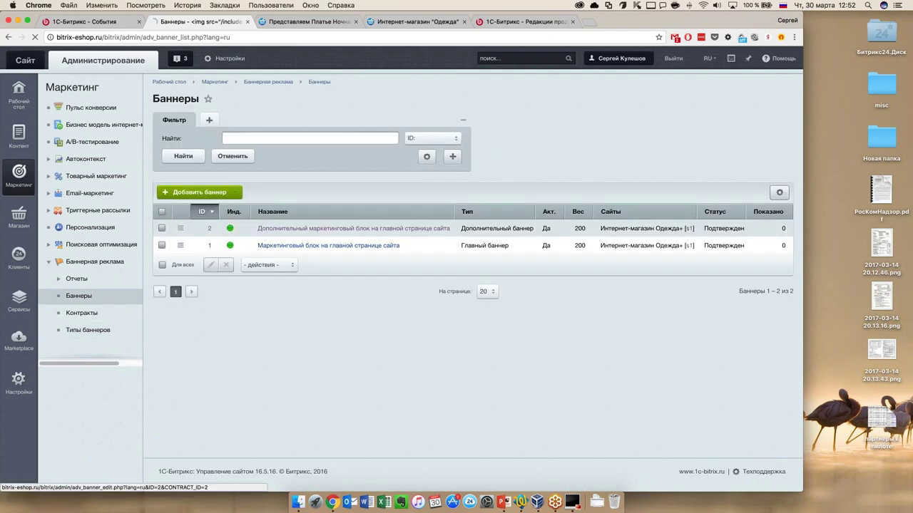
left_click(353, 228)
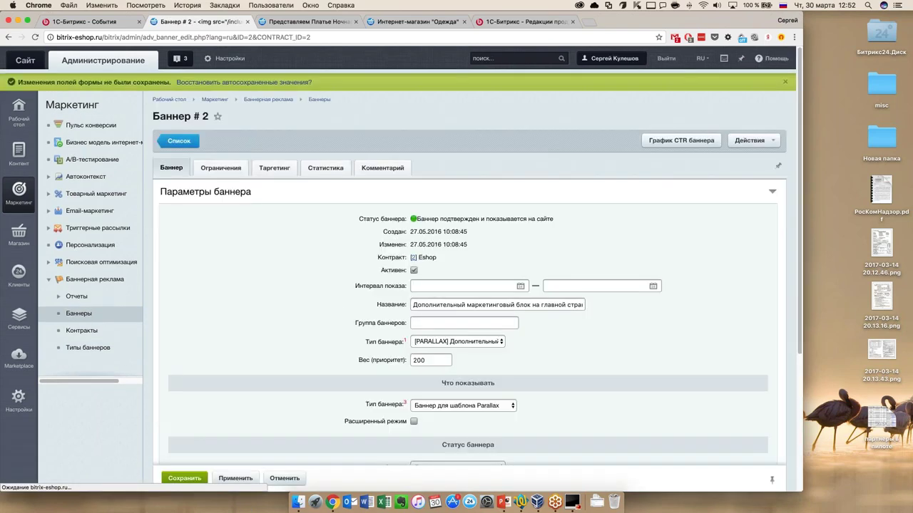
scroll(338, 316, "down", 2)
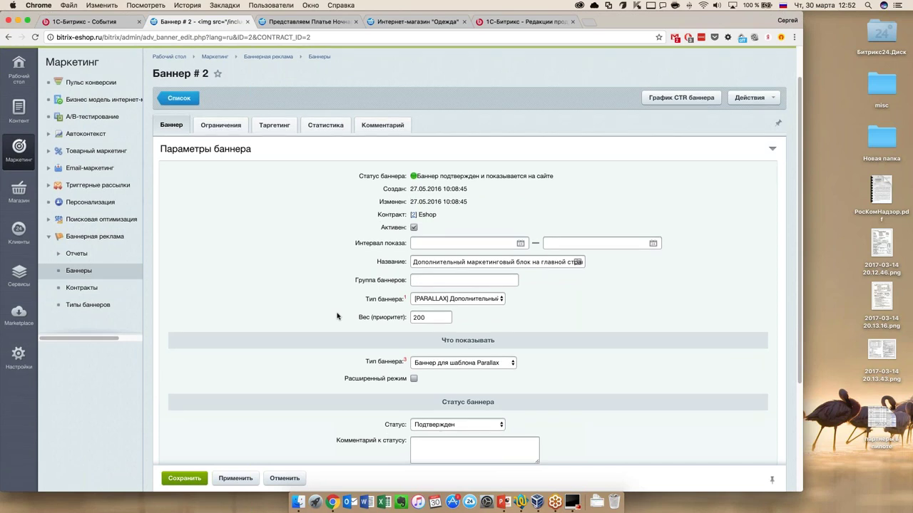
scroll(338, 315, "down", 1)
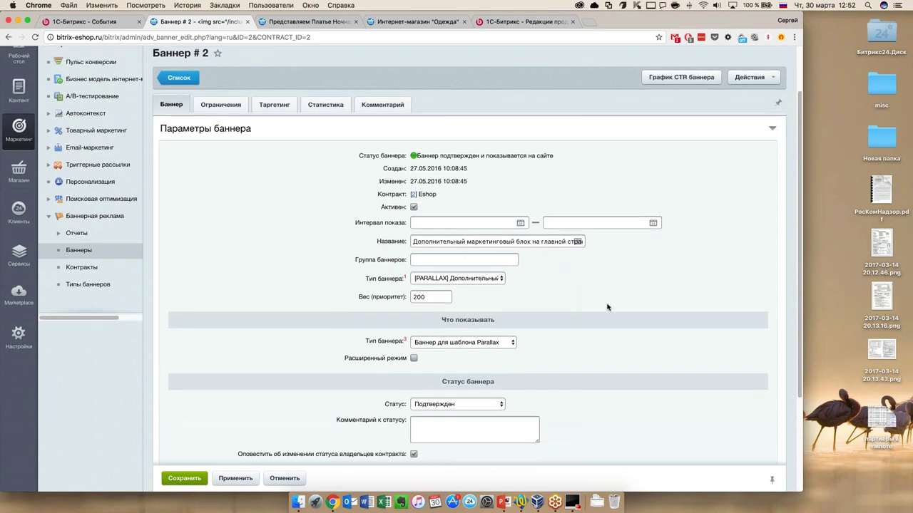
scroll(607, 307, "down", 3)
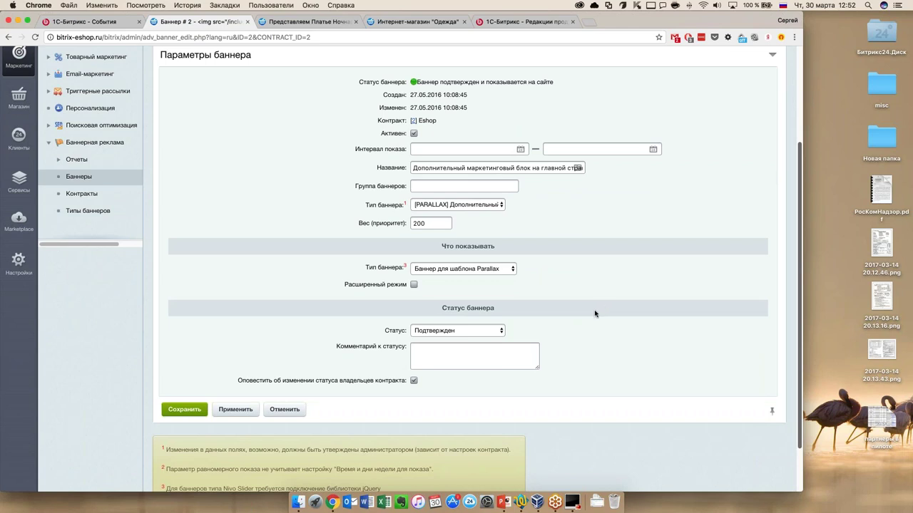
scroll(595, 314, "up", 2)
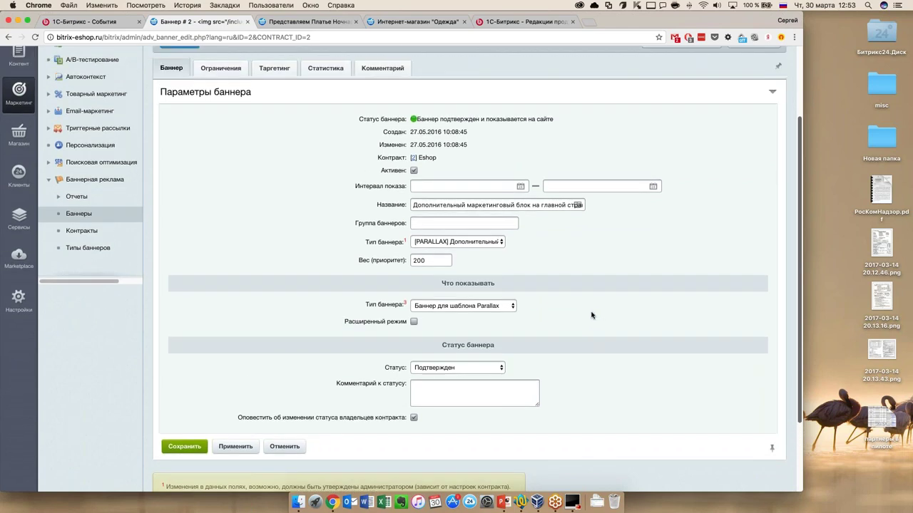
scroll(592, 314, "down", 3)
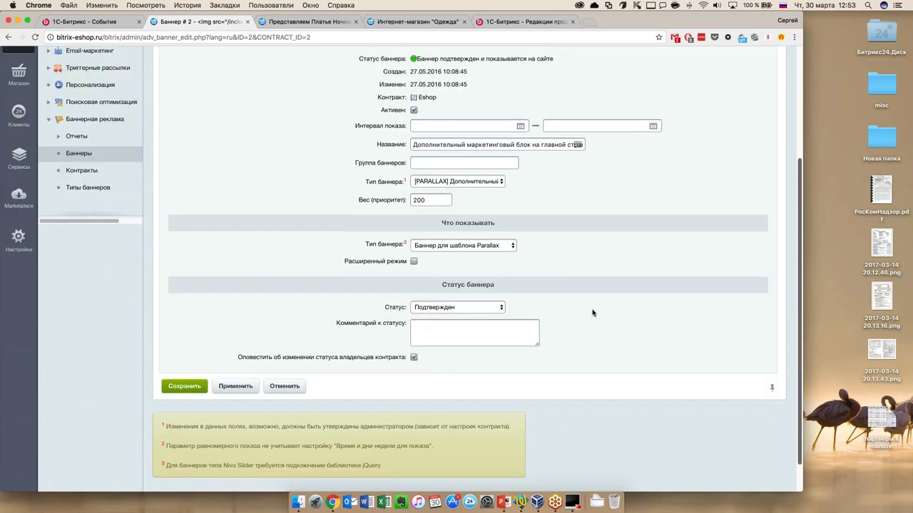
scroll(593, 315, "down", 1)
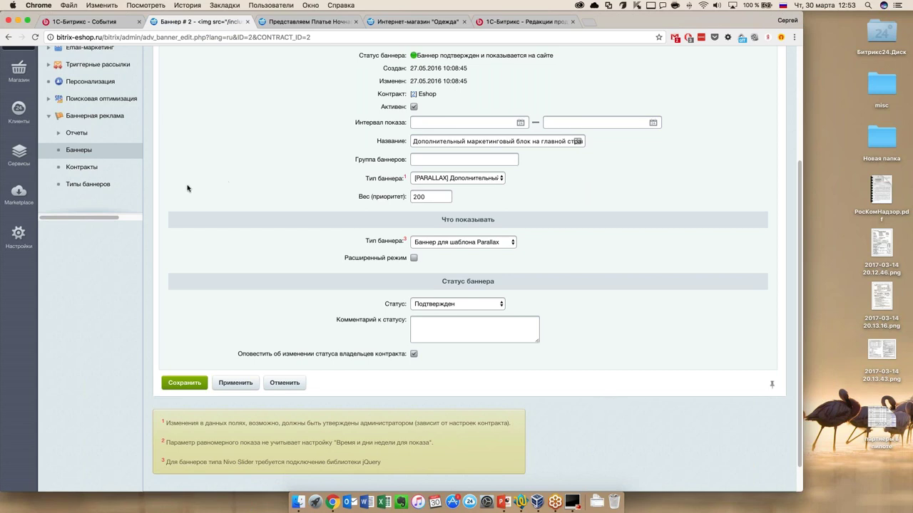
scroll(194, 201, "up", 5)
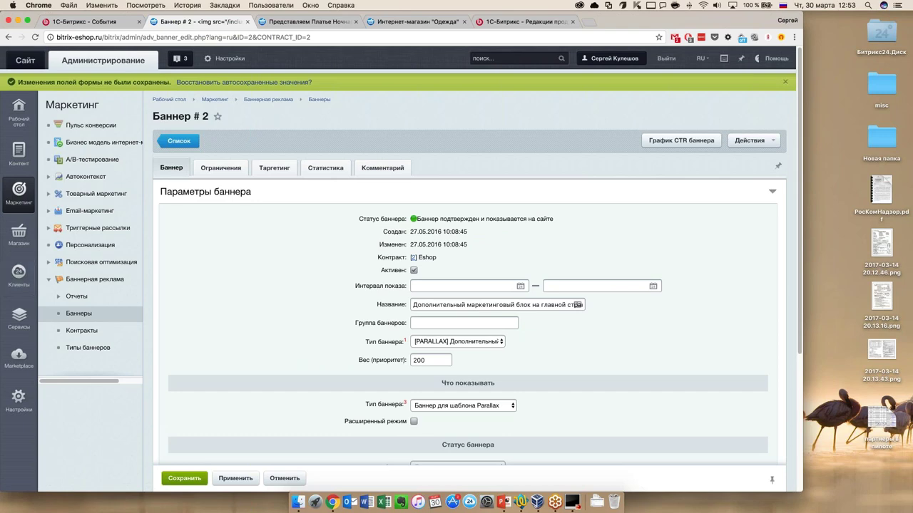
Open the cart rules under product marketing, and collapse the banner advertising and product marketing sections.
left_click(49, 193)
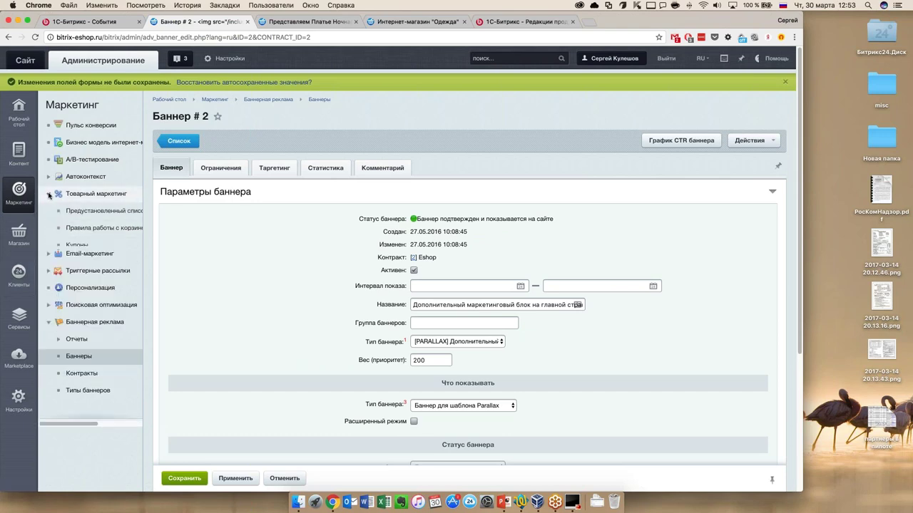
left_click(122, 231)
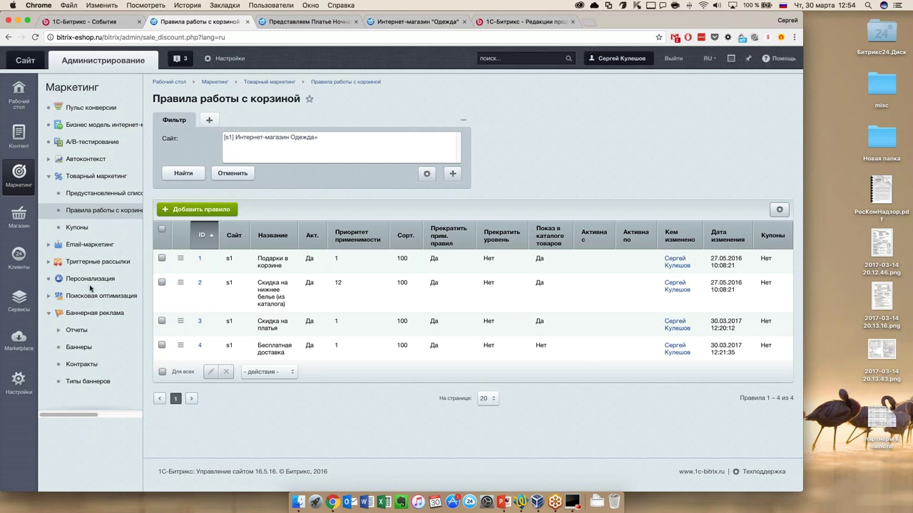
left_click(93, 313)
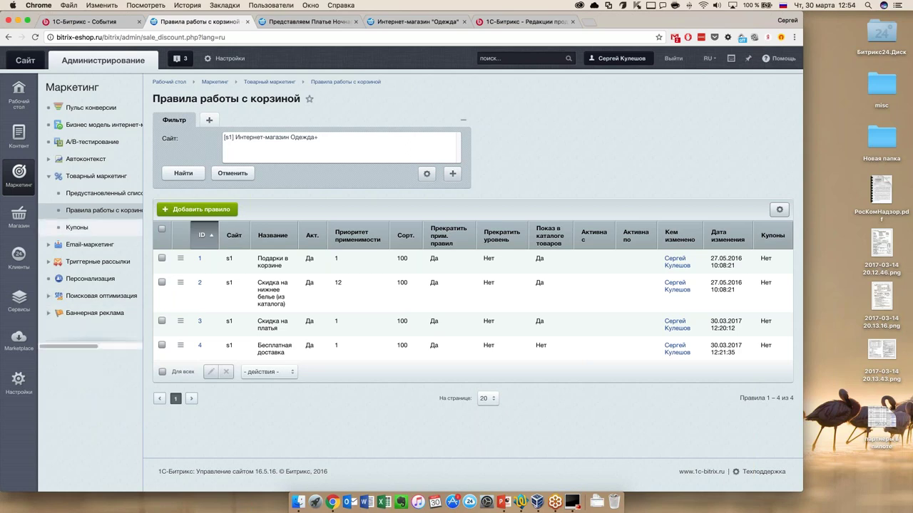
left_click(92, 176)
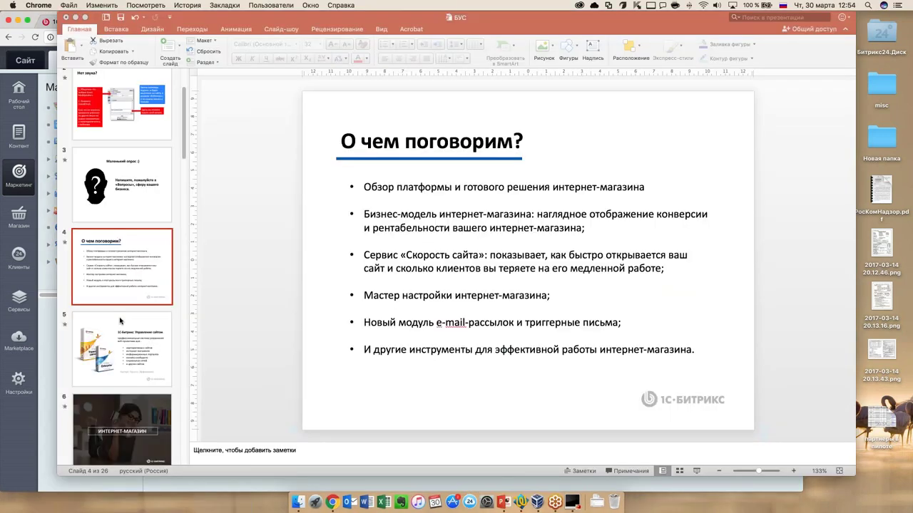
In the PowerPoint presentation БУС, go to closing slide 26 "СПАСИБО ЗА ВНИМАНИЕ! ВОПРОСЫ?" and start the slide show from it.
scroll(106, 426, "down", 15)
left_click(107, 426)
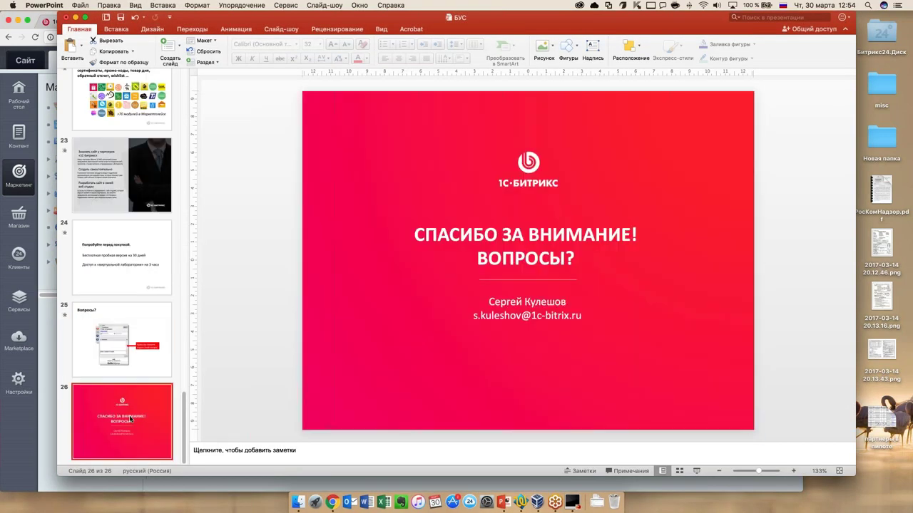
left_click(692, 472)
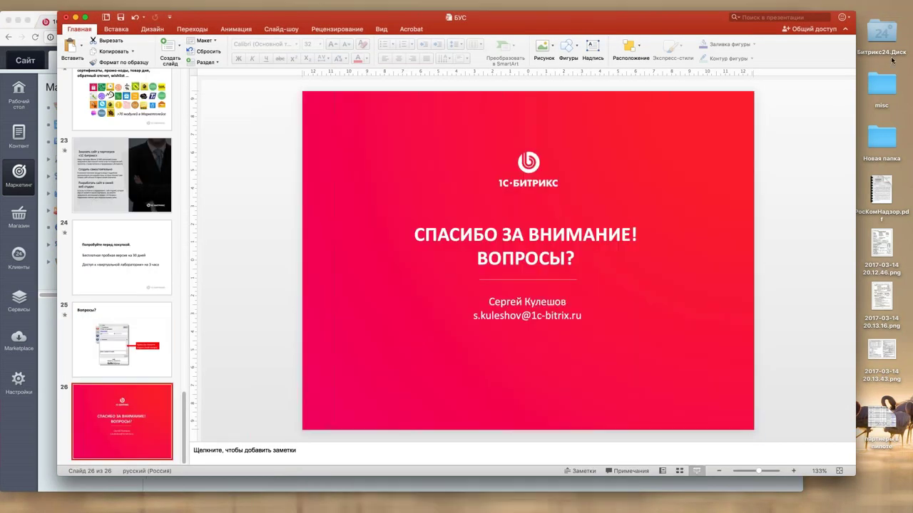